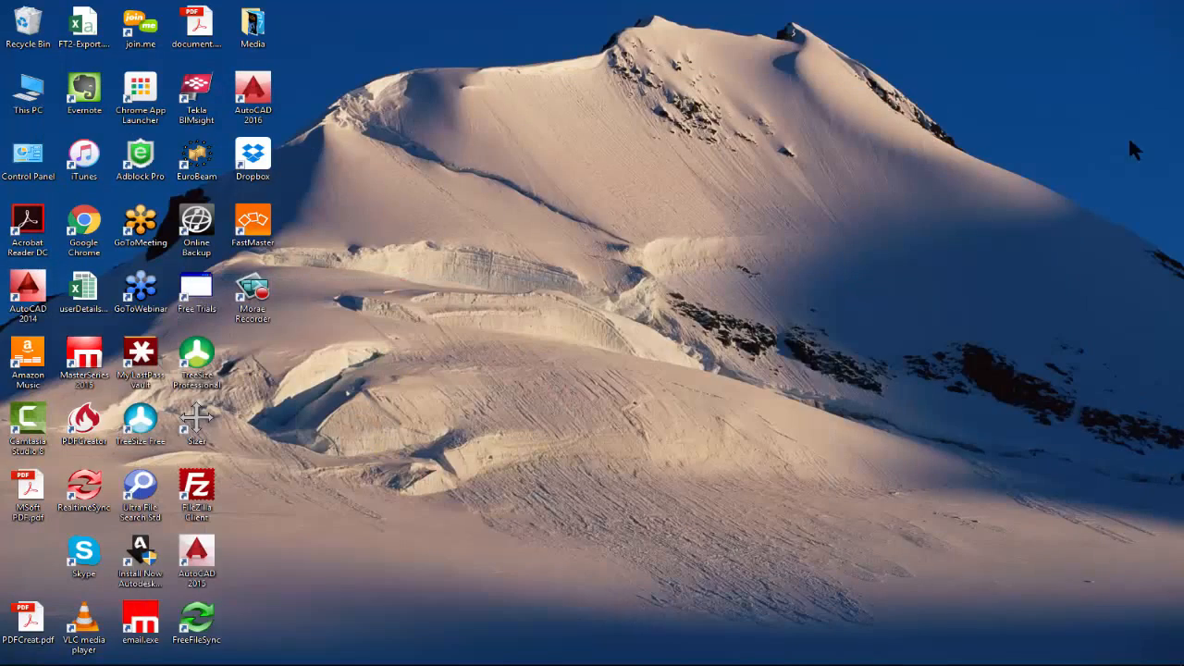
# - Switch to MasterSeries and look over the PowerPad product page from its introduction downwards
pyautogui.moveTo(198, 632); pyautogui.dragTo(189, 652)
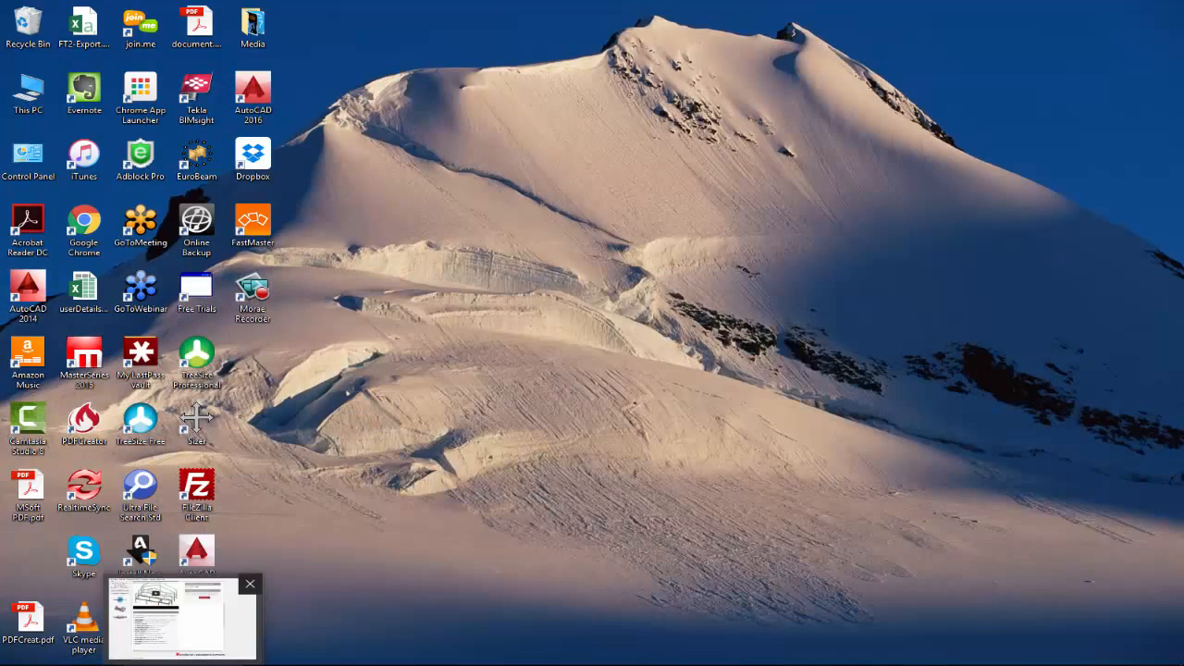
pyautogui.click(182, 620)
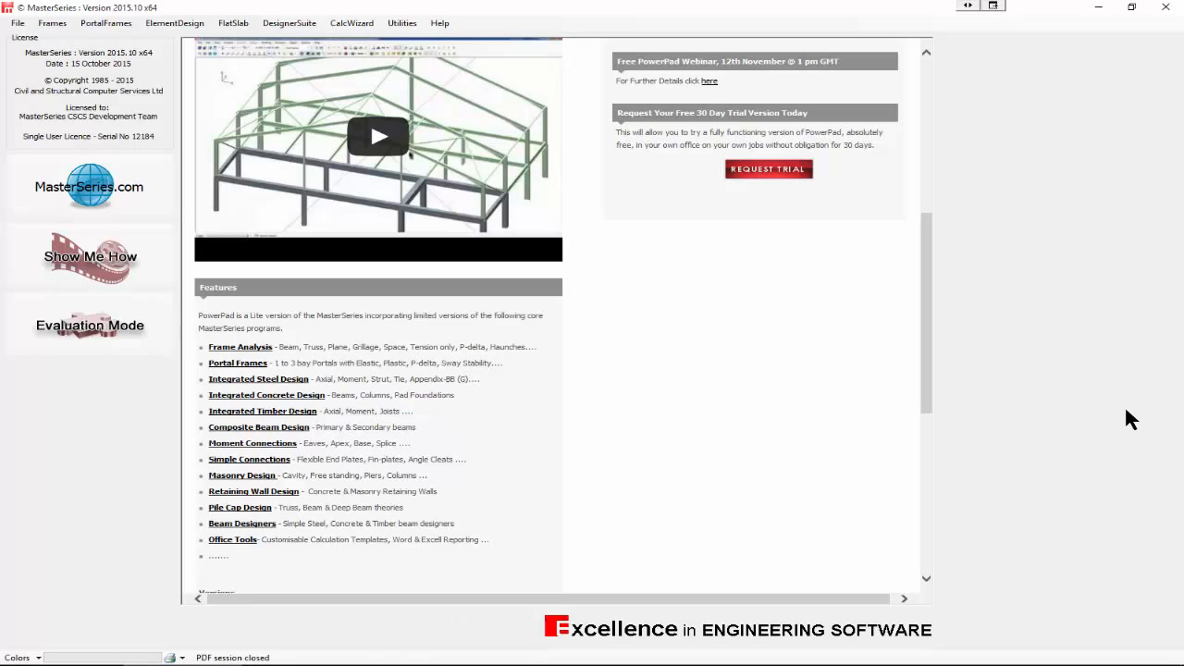
pyautogui.click(930, 63)
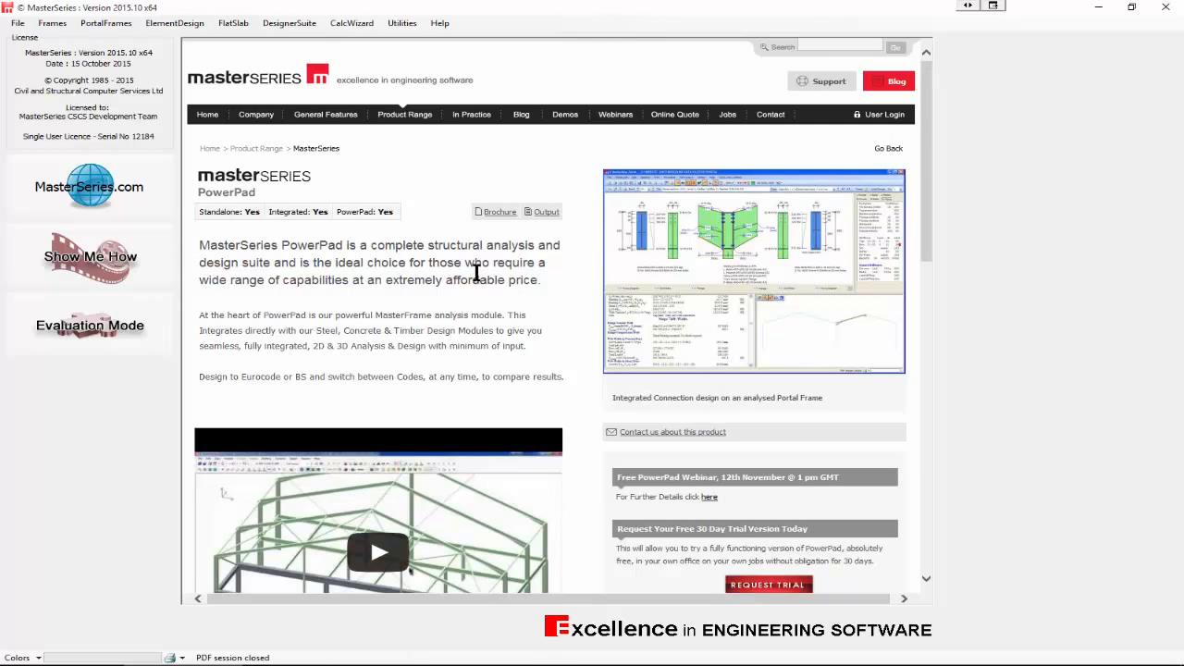
pyautogui.scroll(-3, 511, 362)
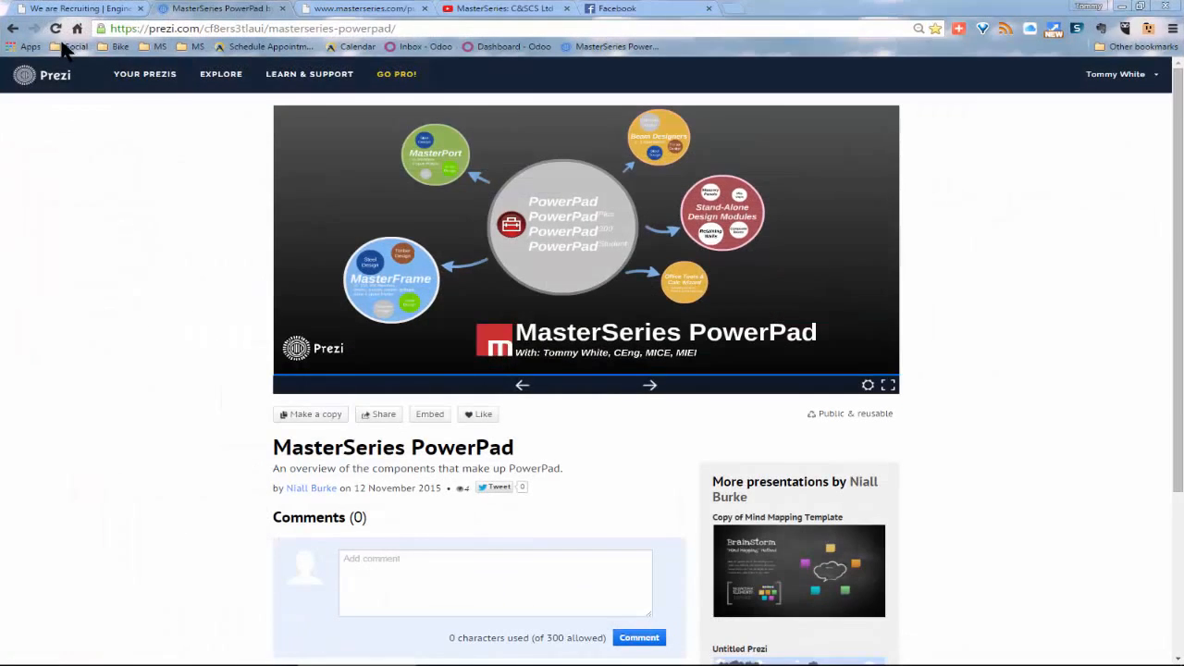
# - Switch to the web browser and open the General Frame Analysis page from the MasterSeries site's Analysis product range
pyautogui.click(88, 13)
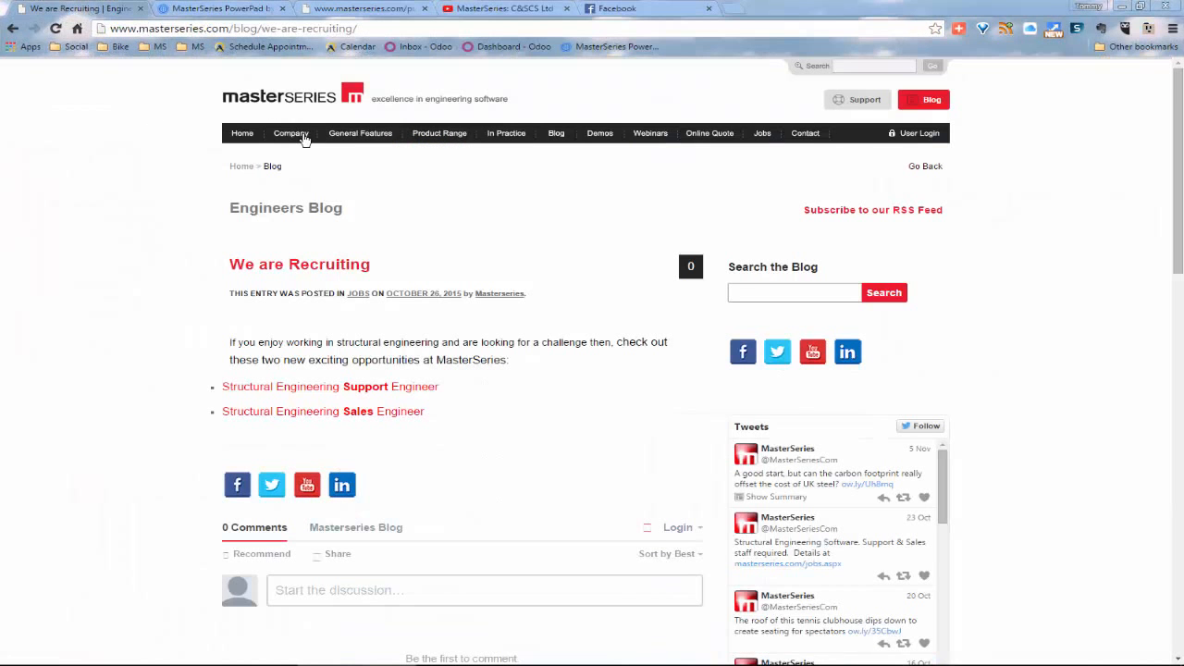
pyautogui.click(240, 135)
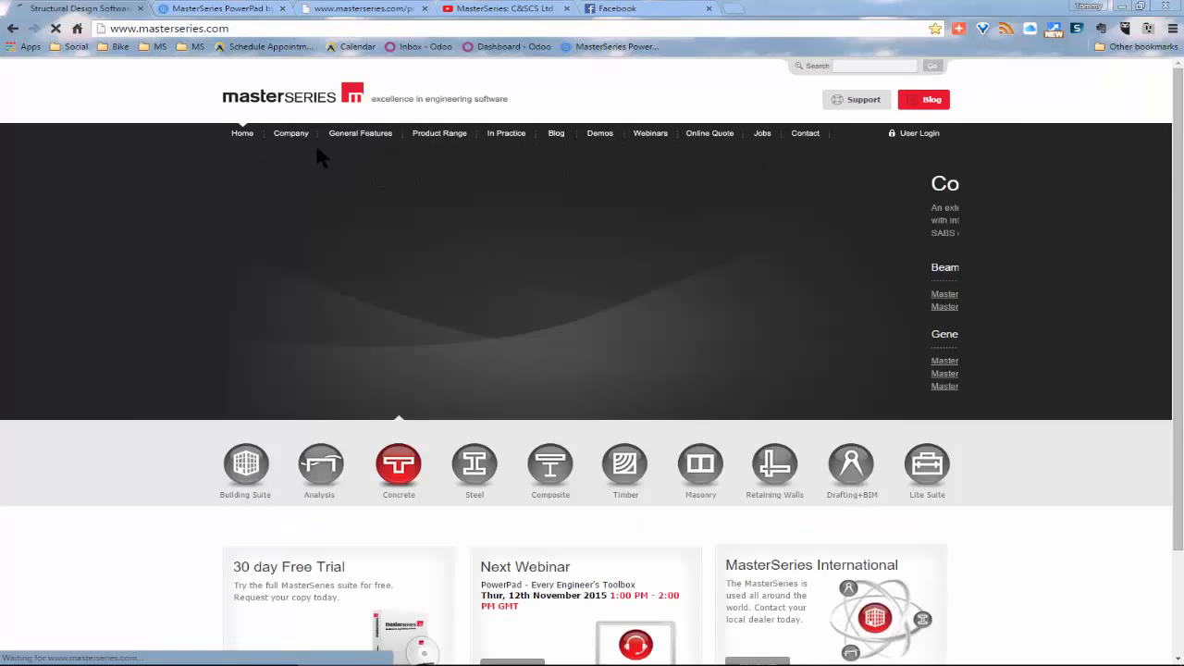
pyautogui.moveTo(433, 136)
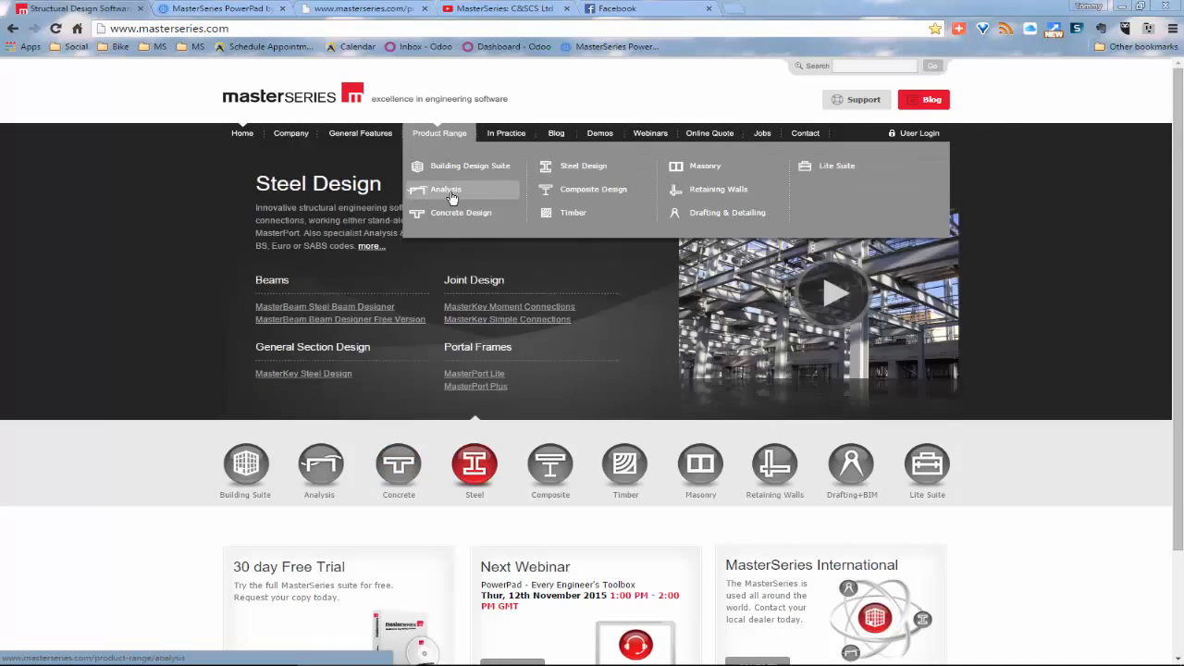
pyautogui.click(448, 189)
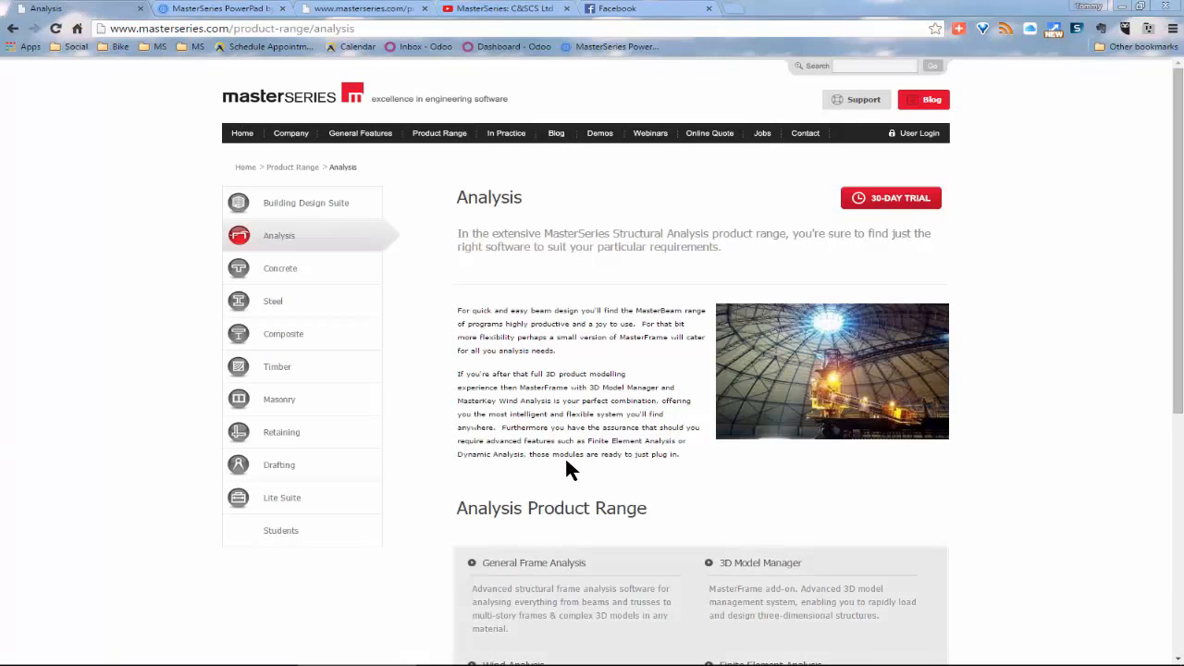
pyautogui.scroll(-3, 568, 467)
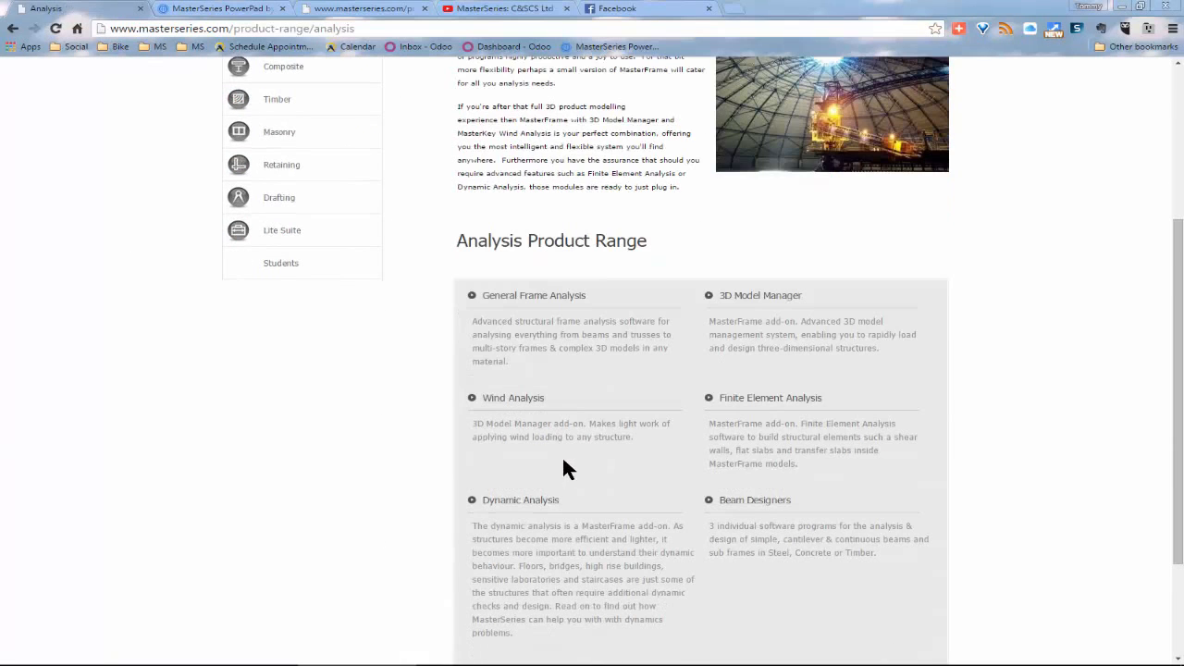
pyautogui.click(502, 298)
# - Review the analysis features and optional addons listed on the MasterFrame page
pyautogui.scroll(-8, 312, 232)
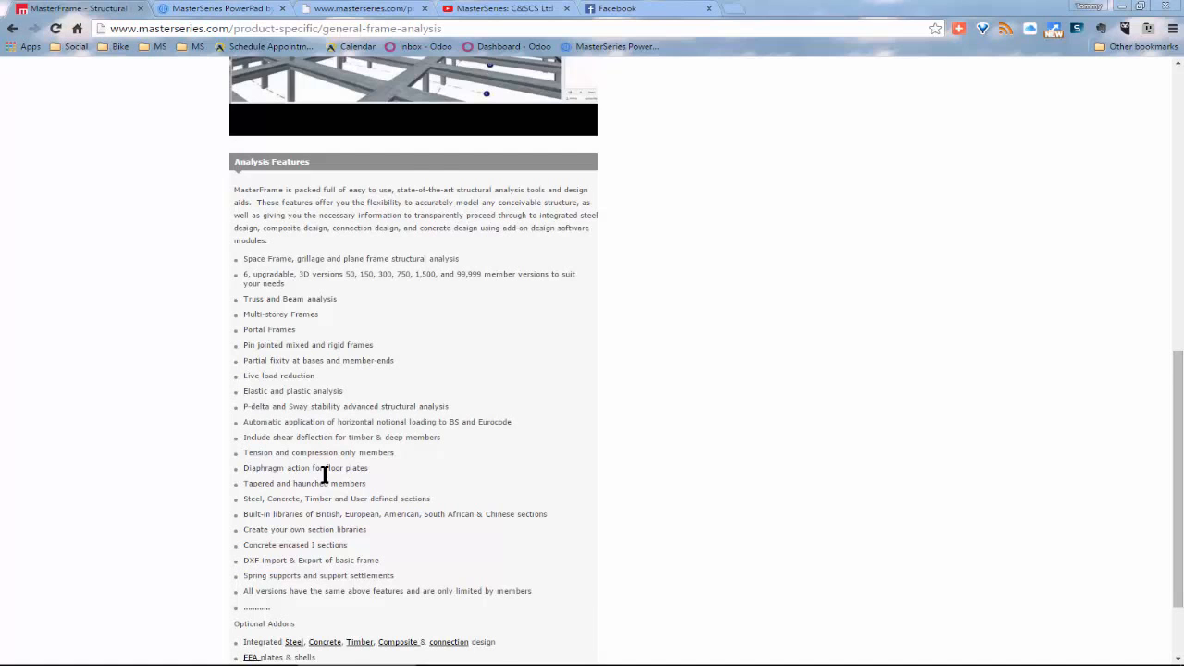
pyautogui.scroll(-1, 348, 324)
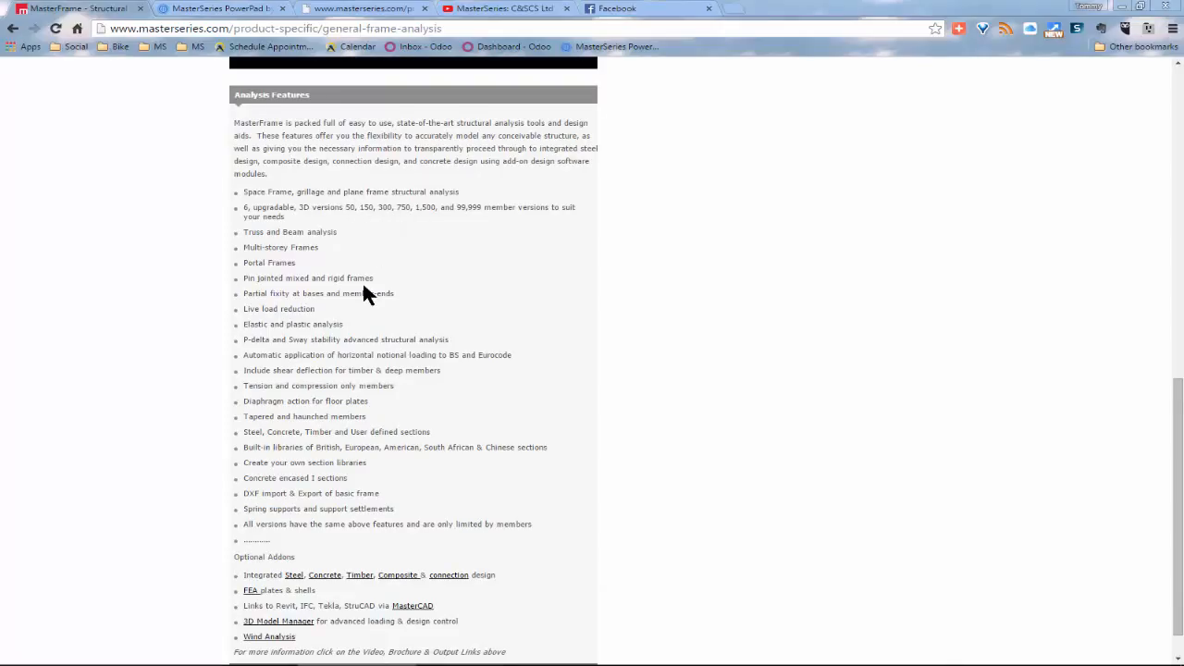
pyautogui.scroll(-1, 363, 287)
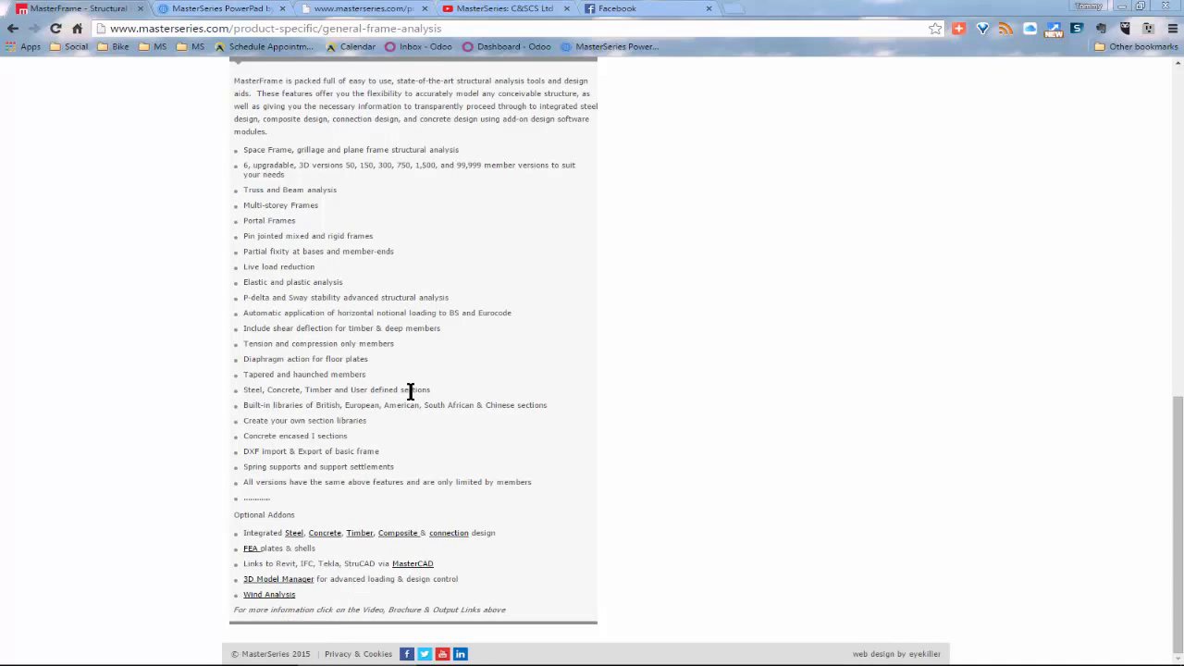
pyautogui.scroll(9, 403, 381)
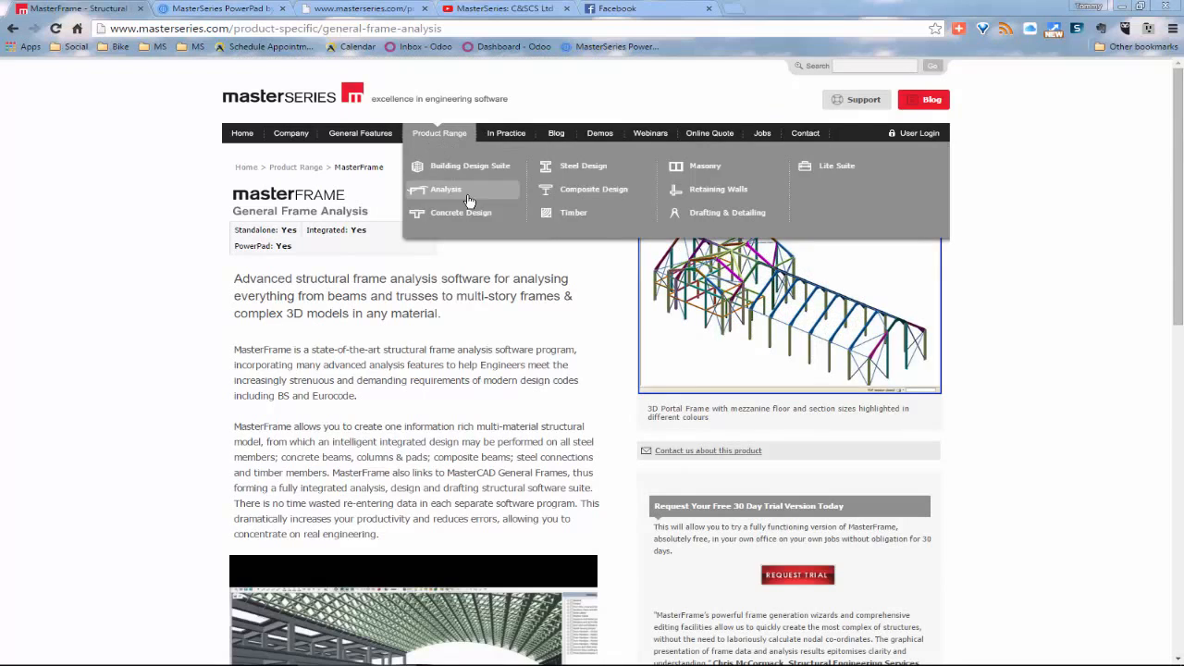
# - Open the Moment and Simple Connections page from the website's Steel Design product range
pyautogui.click(585, 165)
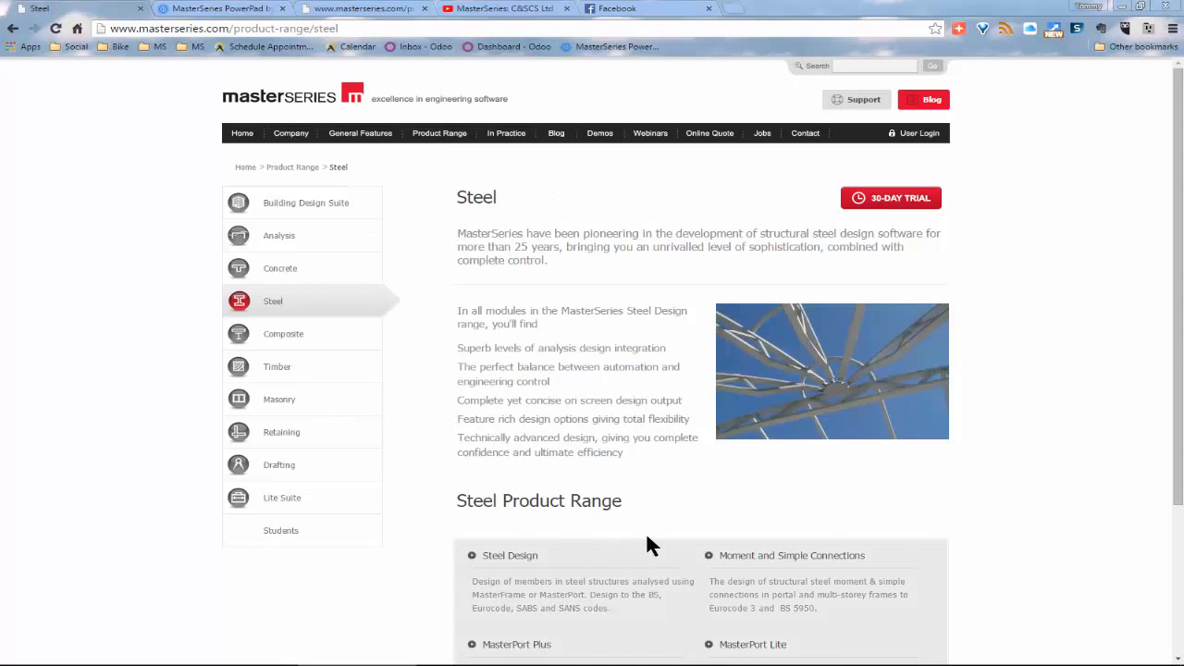
pyautogui.scroll(-3, 646, 522)
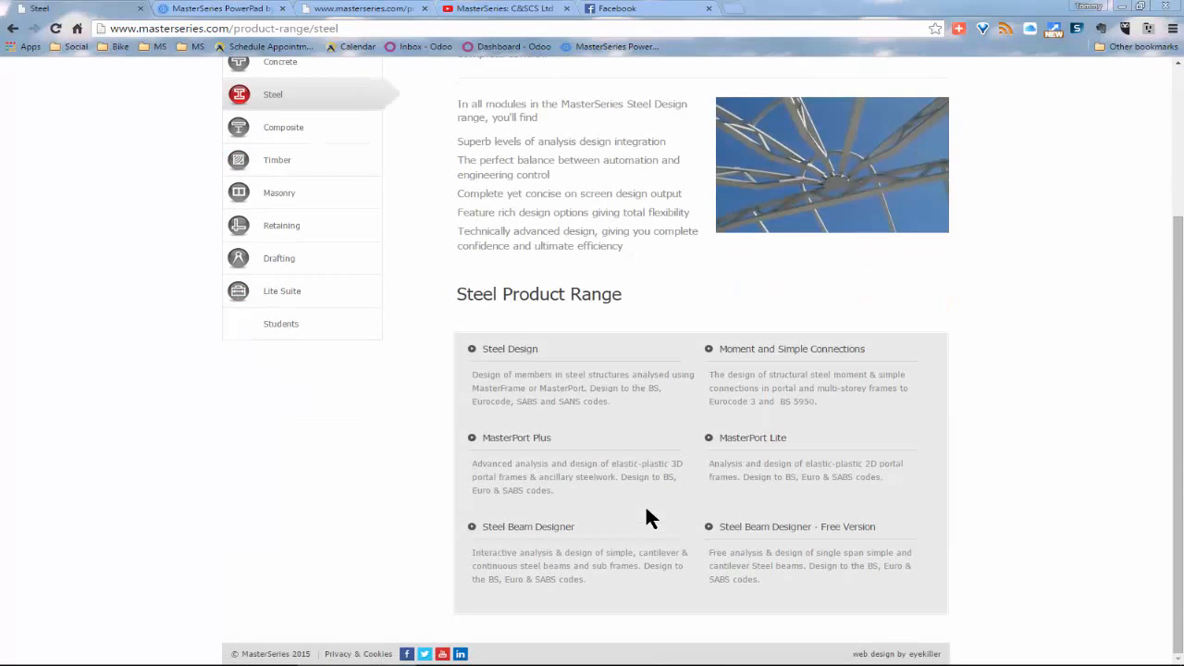
pyautogui.click(767, 350)
# - Examine the connection types and design codes covered by MasterKey Moment and Simple Connections
pyautogui.scroll(-7, 338, 332)
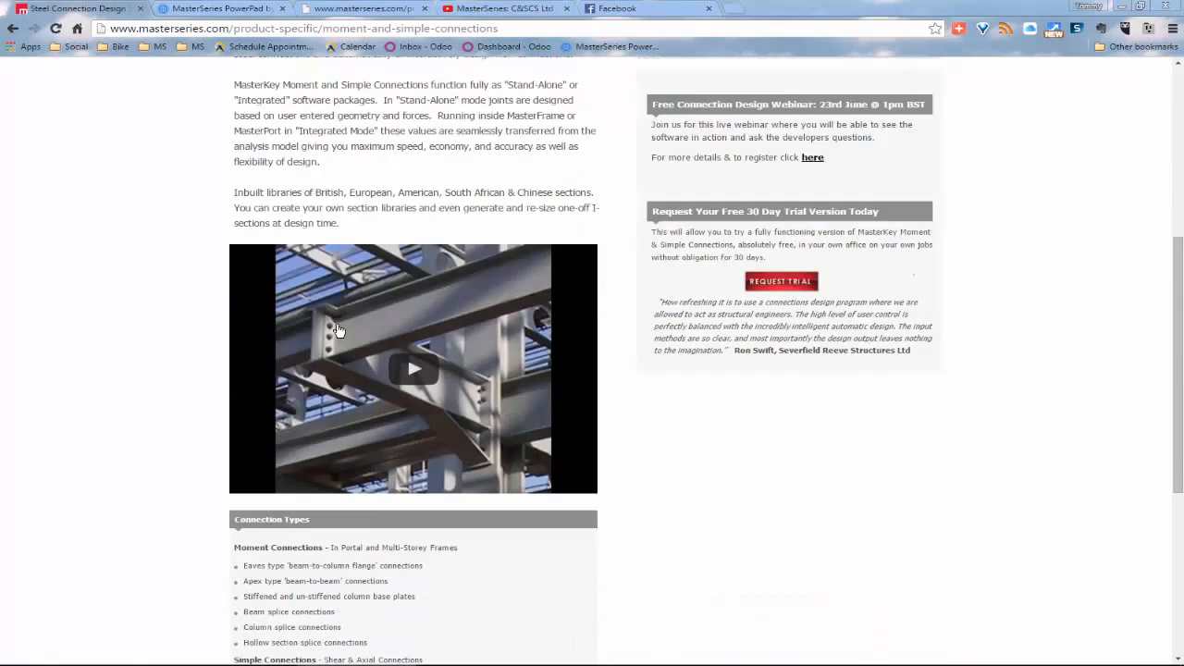
pyautogui.scroll(2, 340, 411)
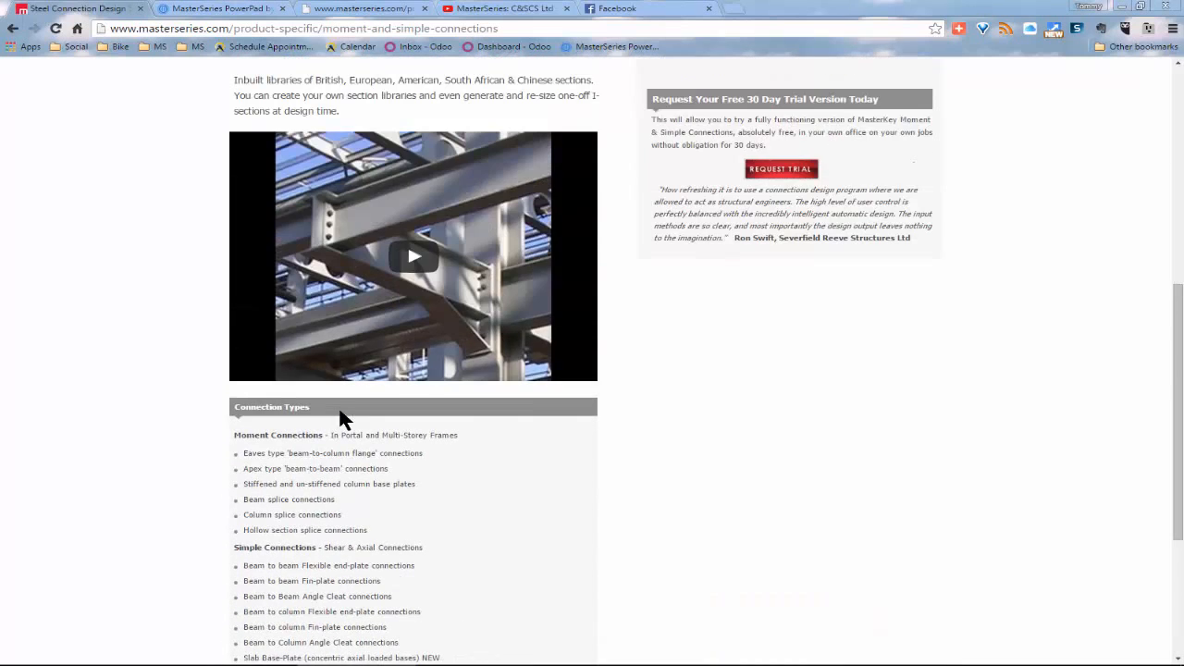
pyautogui.scroll(-2, 339, 412)
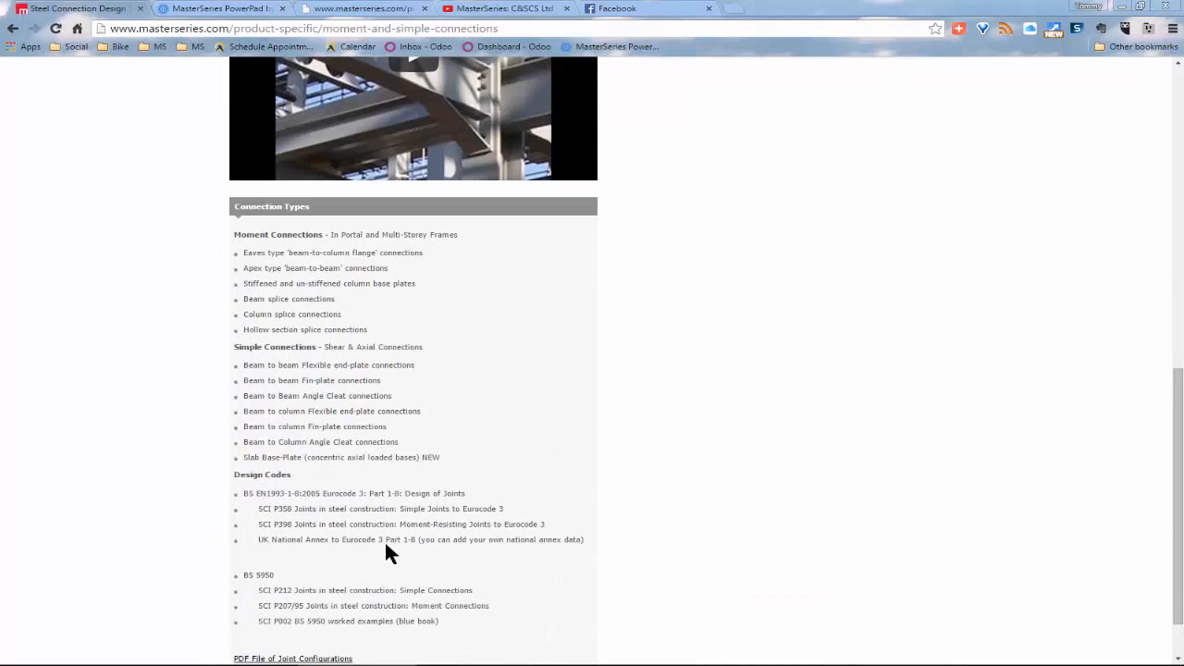
pyautogui.scroll(3, 389, 435)
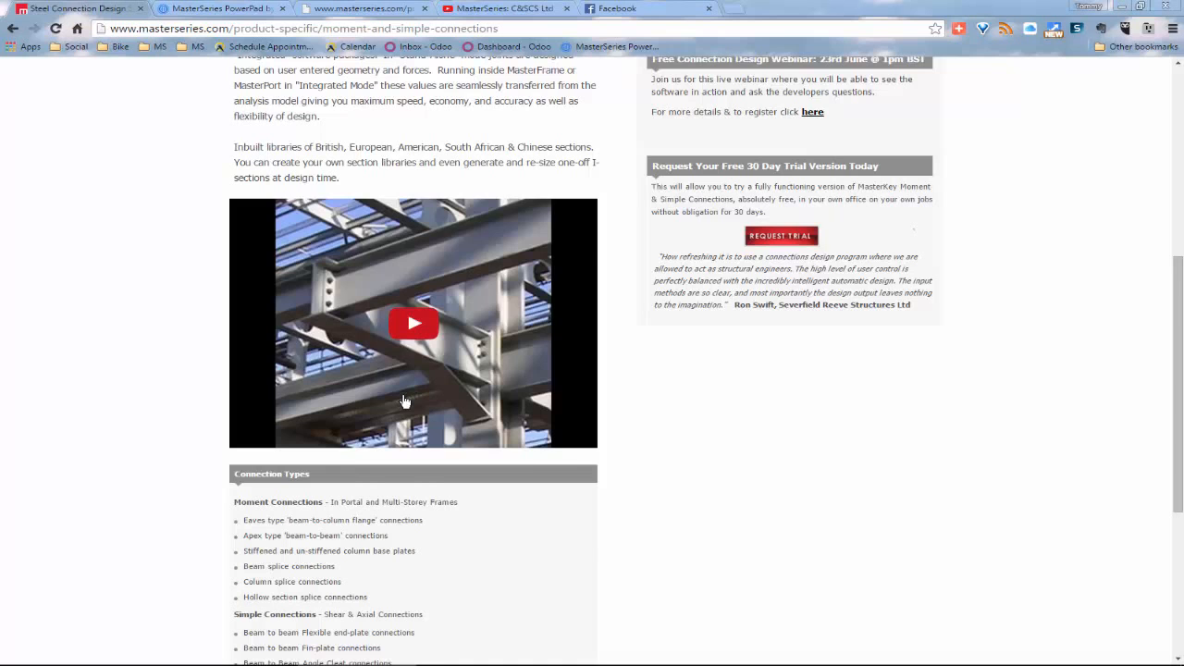
pyautogui.scroll(5, 761, 284)
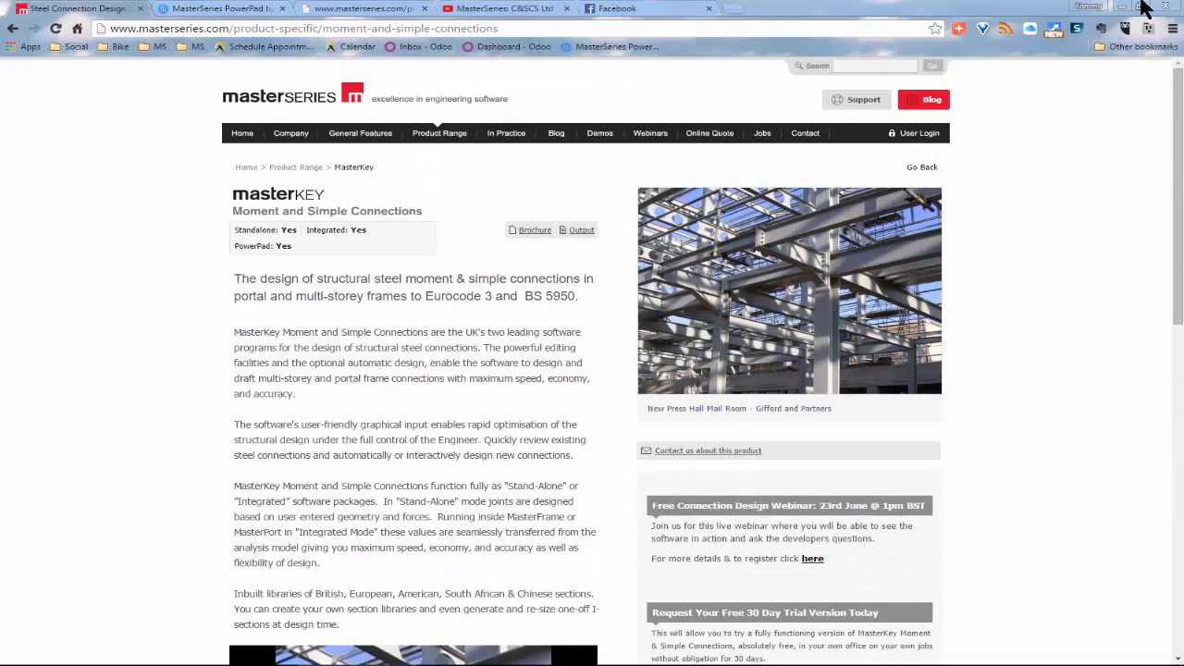
# - Return to the MasterSeries application and display the details of the MasterSeries licence
pyautogui.click(1122, 9)
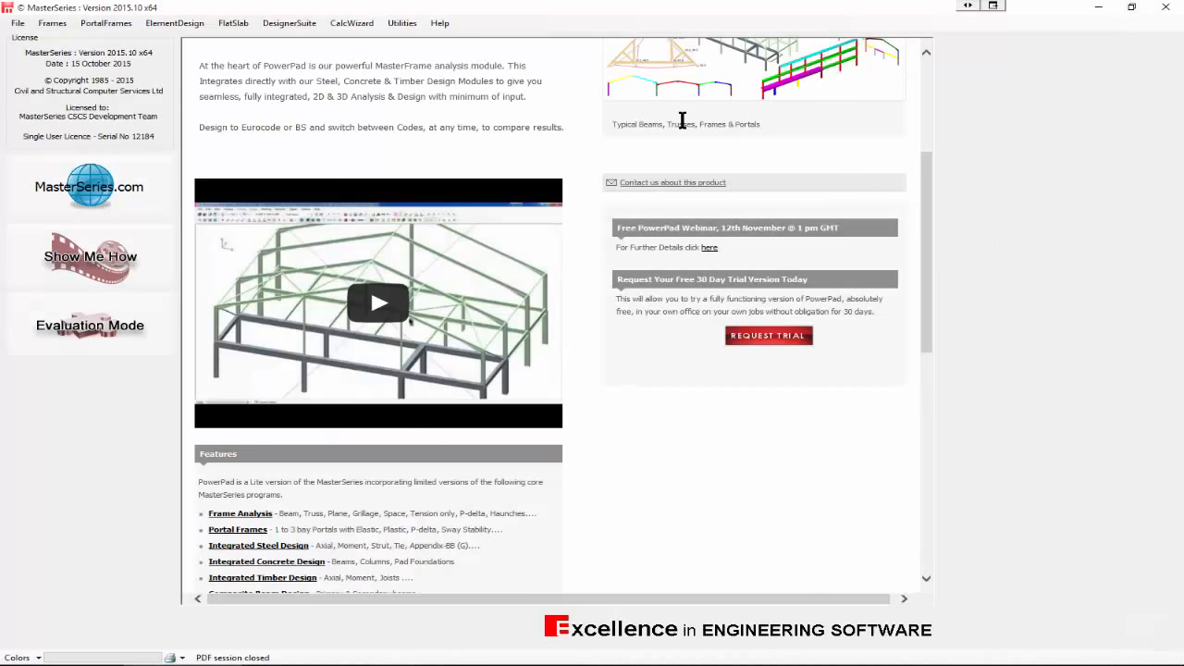
pyautogui.scroll(3, 682, 120)
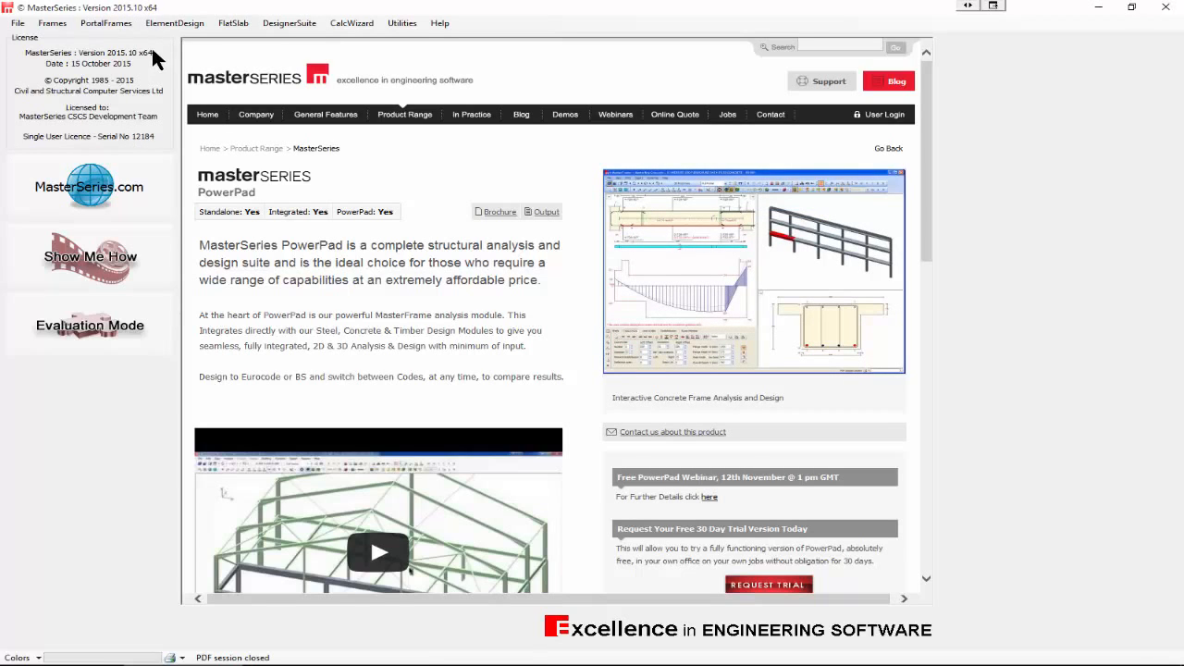
pyautogui.click(439, 28)
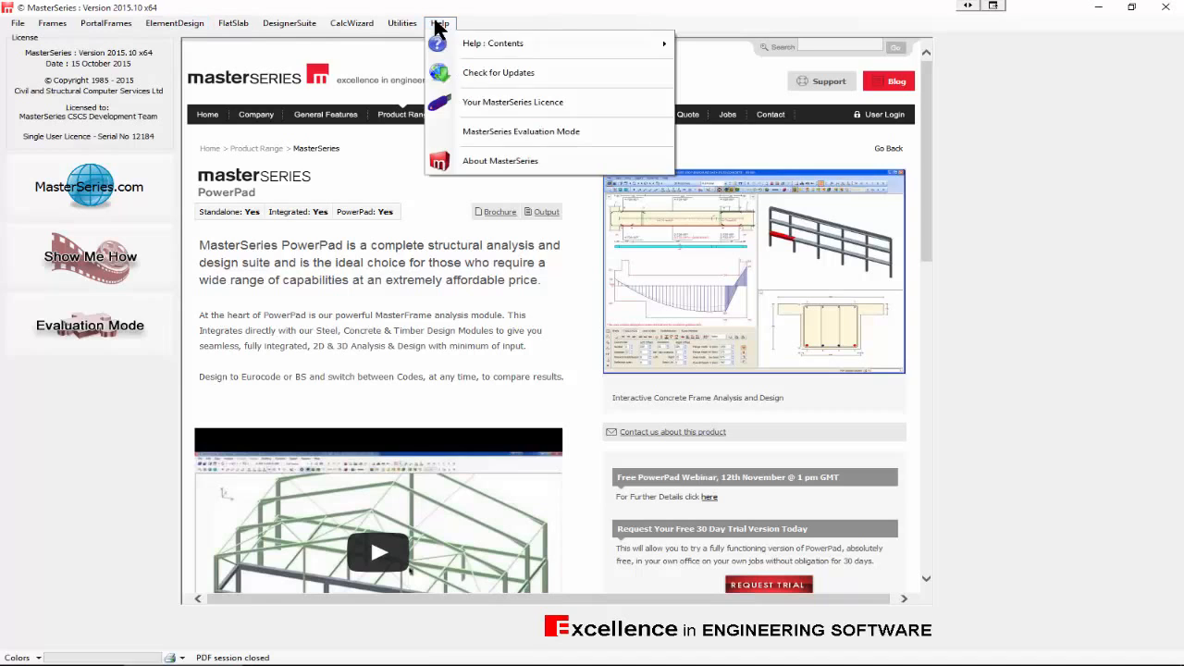
pyautogui.click(520, 104)
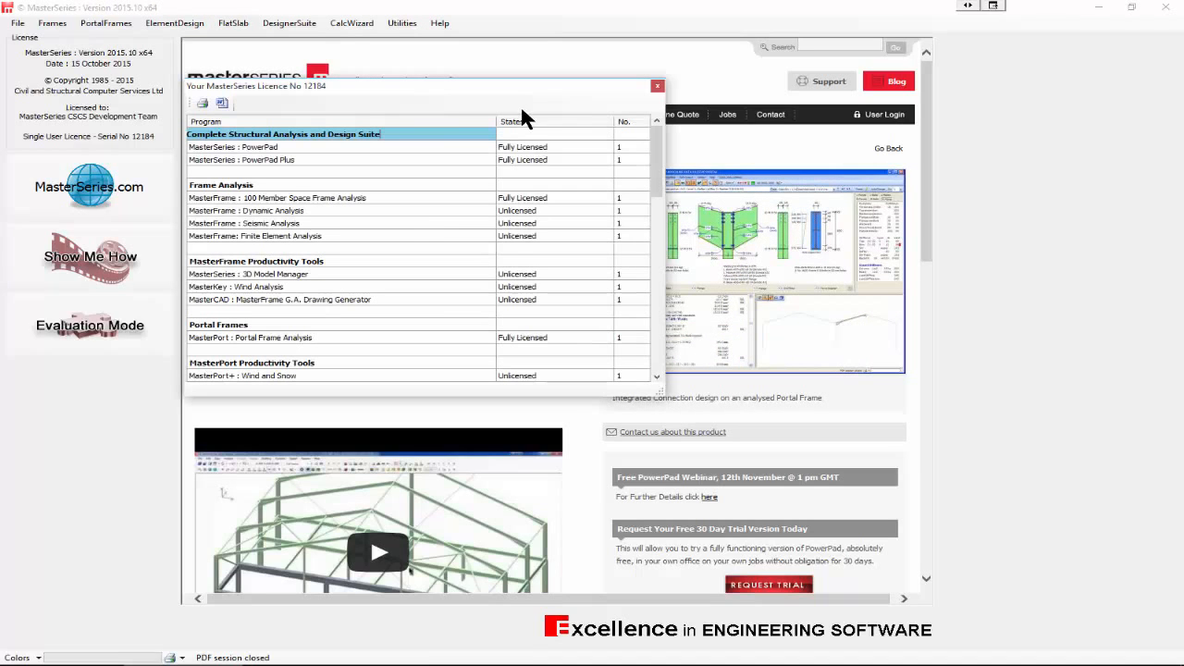
# - Examine the licence status and limits of each program included with PowerPad Plus, and close the licence list
pyautogui.click(283, 159)
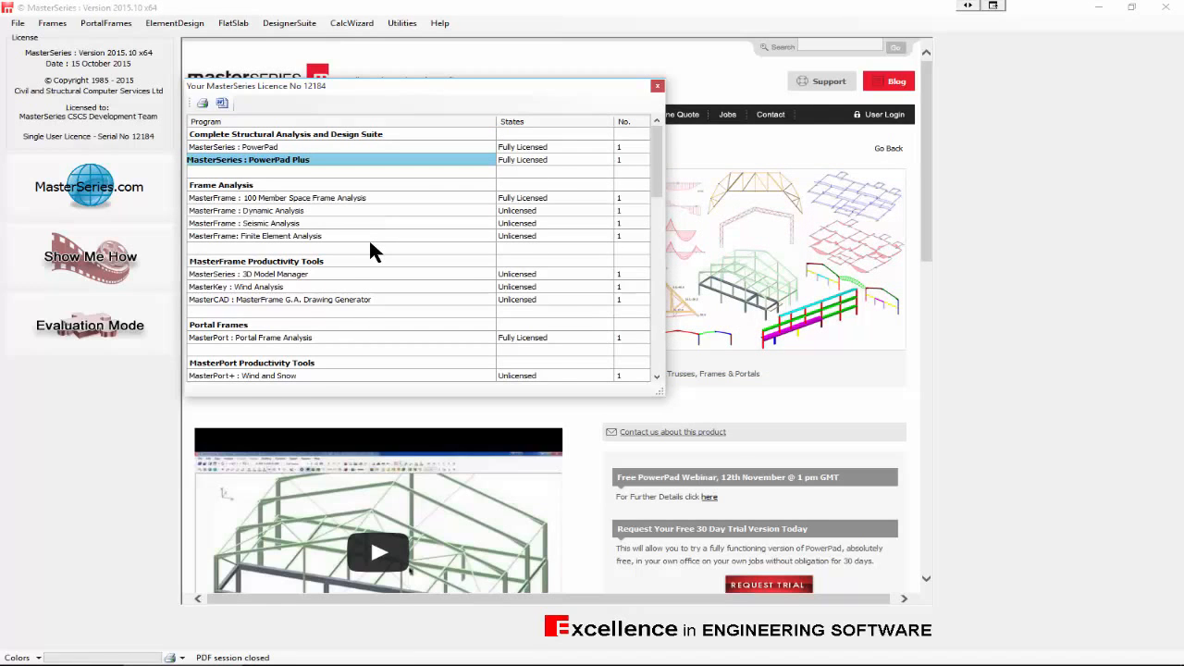
pyautogui.scroll(-7, 370, 250)
pyautogui.scroll(-8, 377, 250)
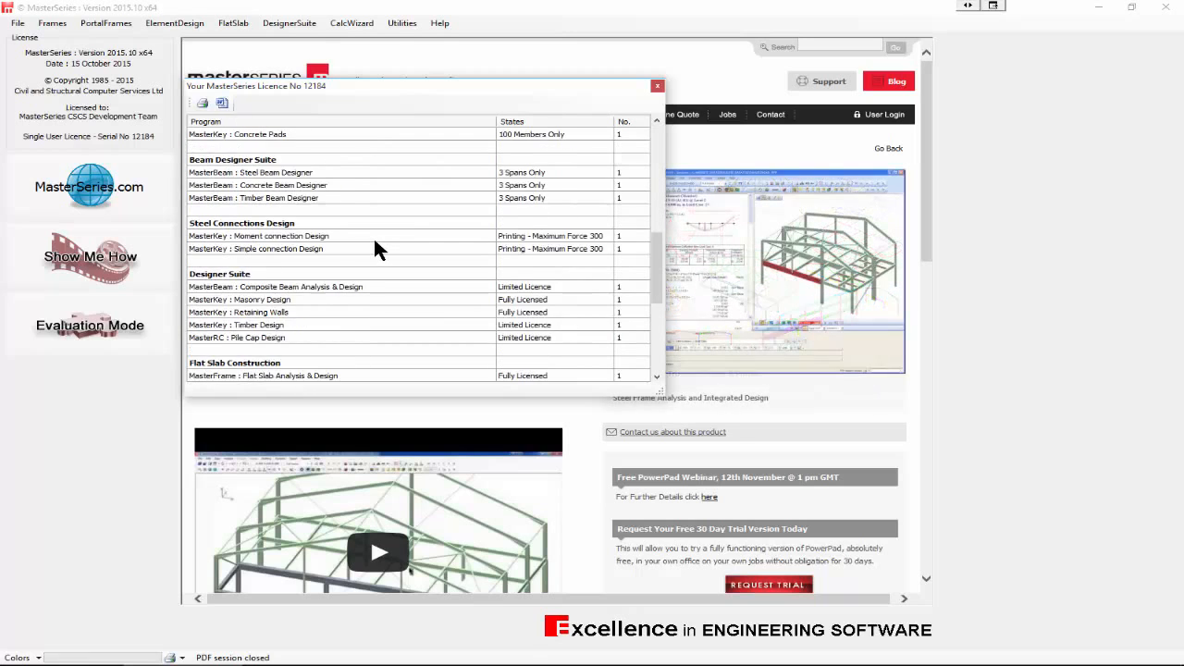
pyautogui.scroll(10, 376, 243)
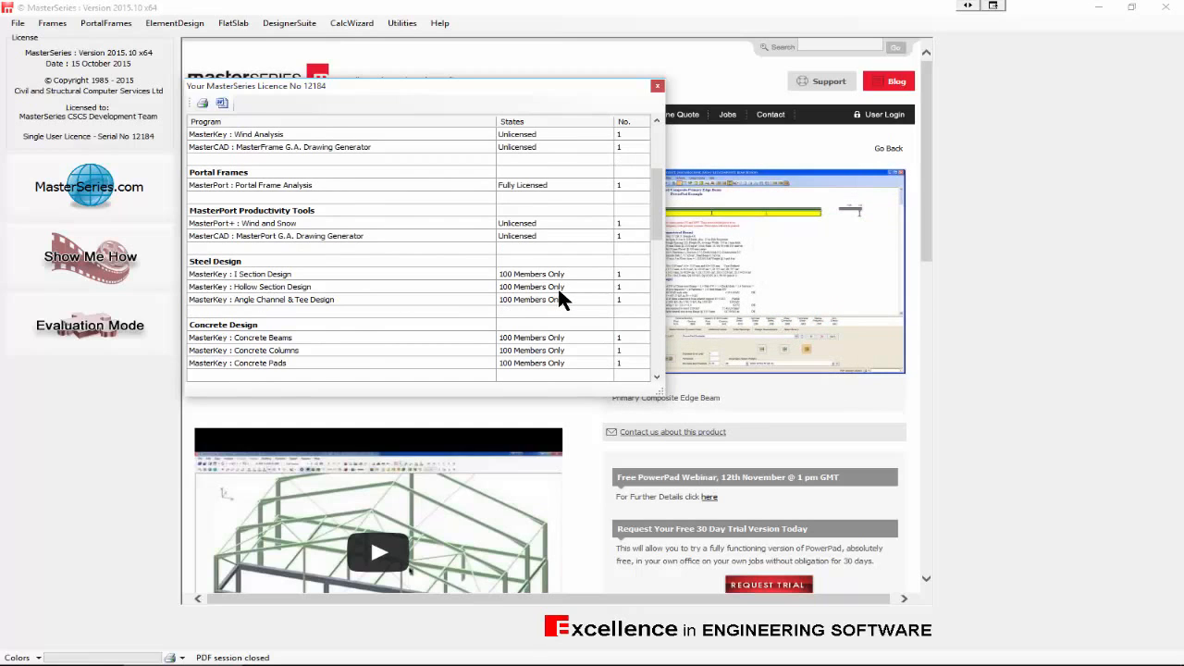
pyautogui.scroll(-1, 331, 339)
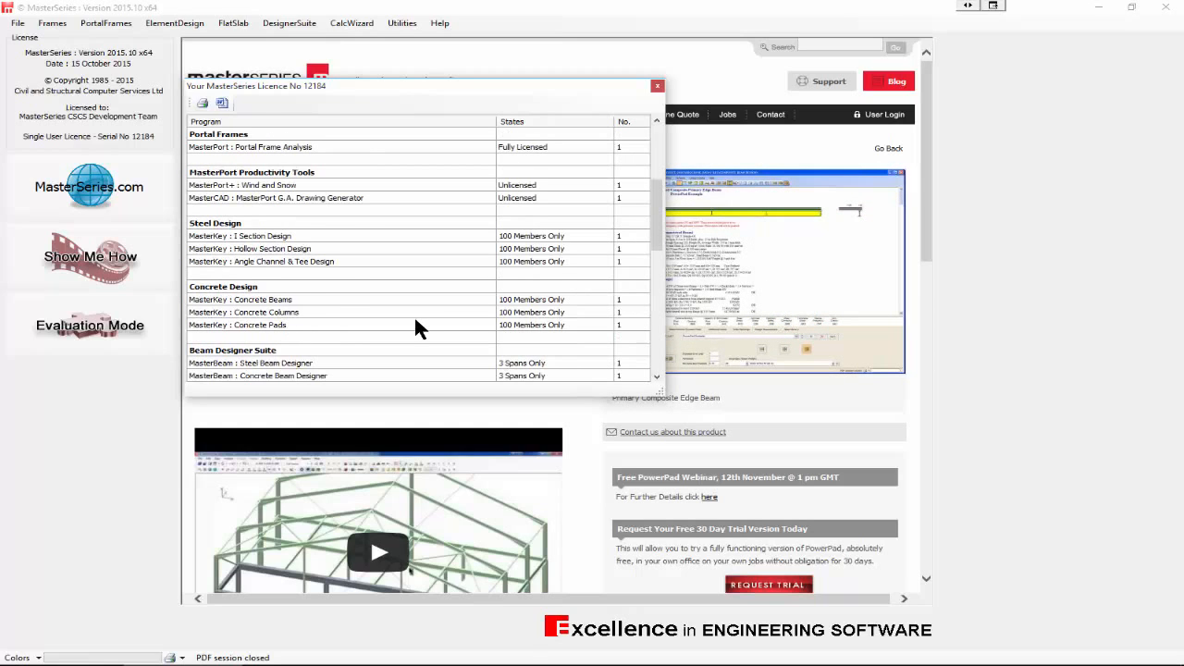
pyautogui.scroll(5, 415, 321)
pyautogui.scroll(-6, 415, 320)
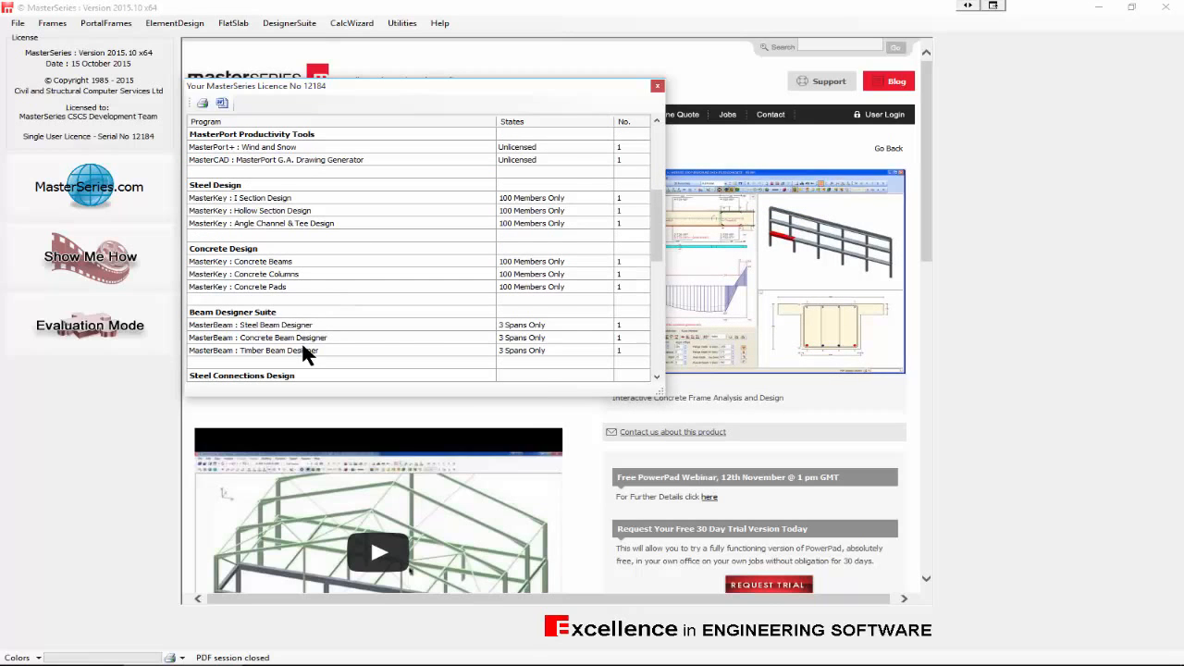
pyautogui.scroll(-4, 521, 342)
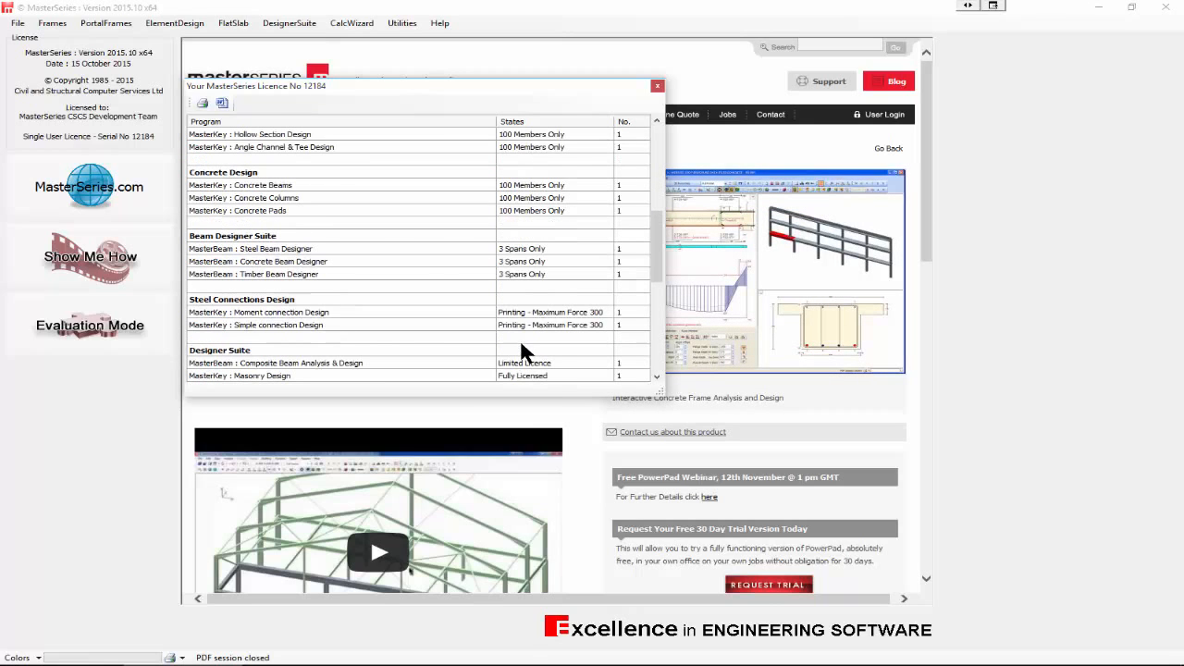
pyautogui.scroll(-3, 519, 340)
pyautogui.scroll(9, 519, 339)
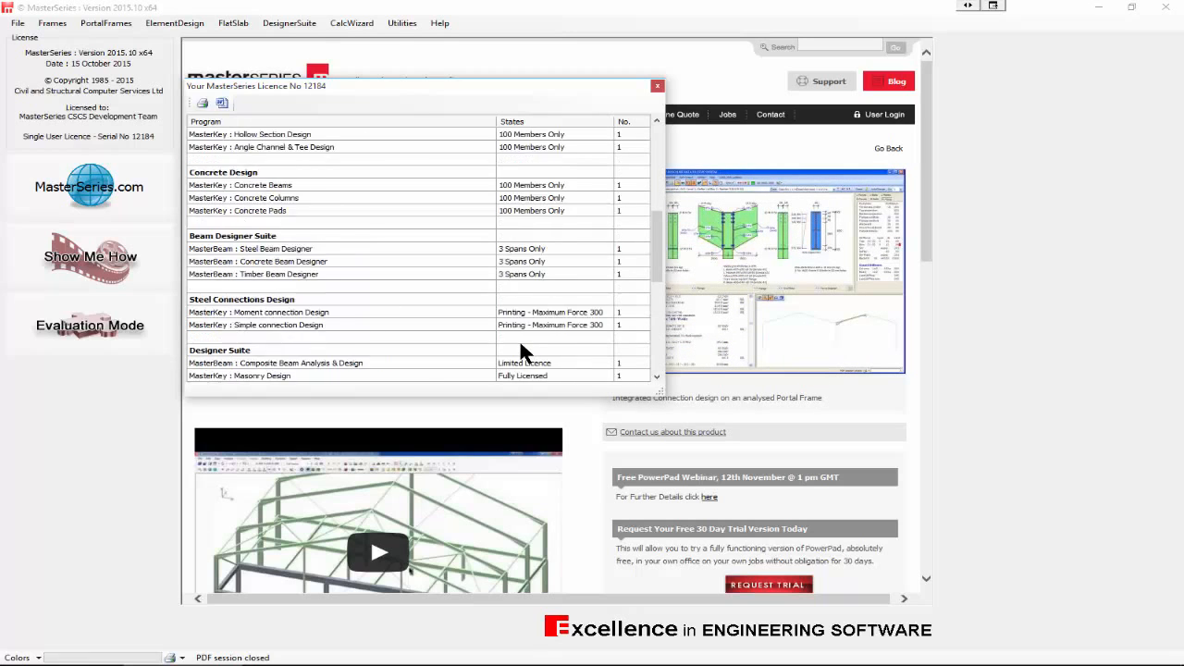
pyautogui.scroll(2, 519, 350)
pyautogui.scroll(1, 519, 349)
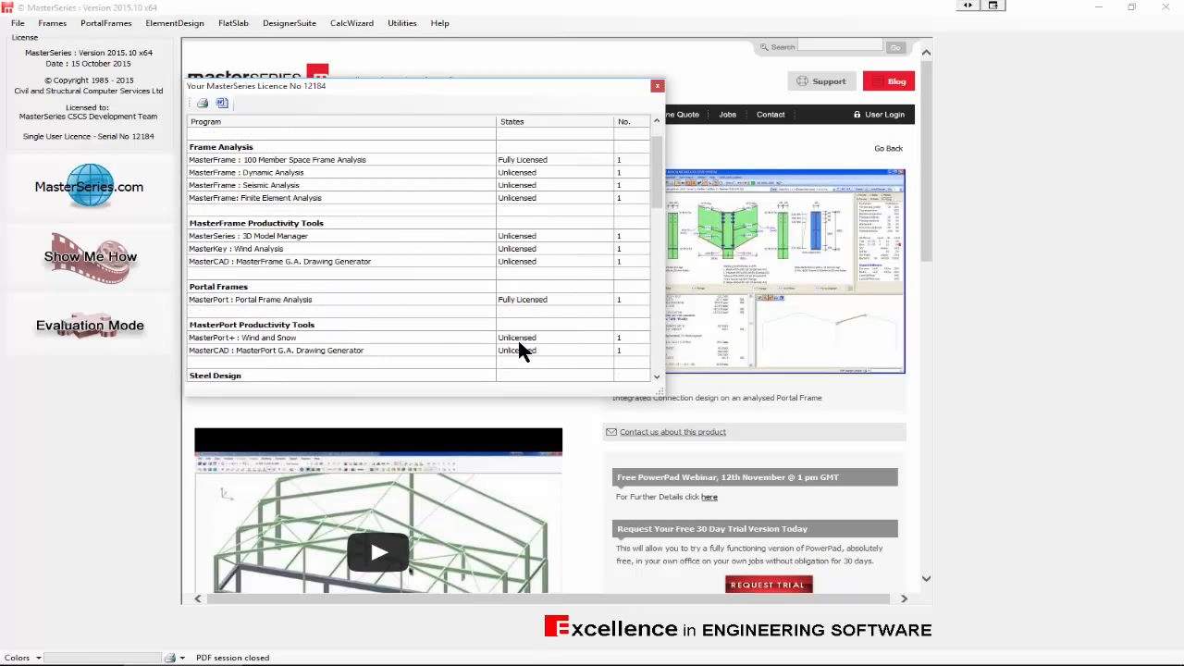
pyautogui.scroll(1, 419, 273)
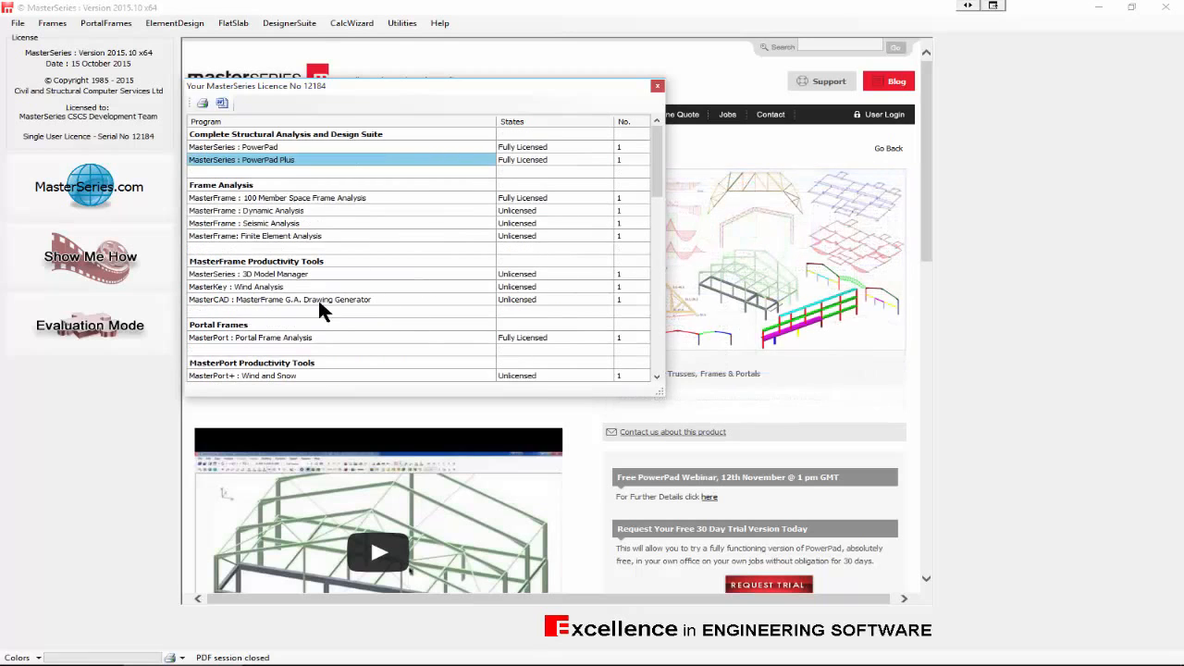
pyautogui.click(657, 87)
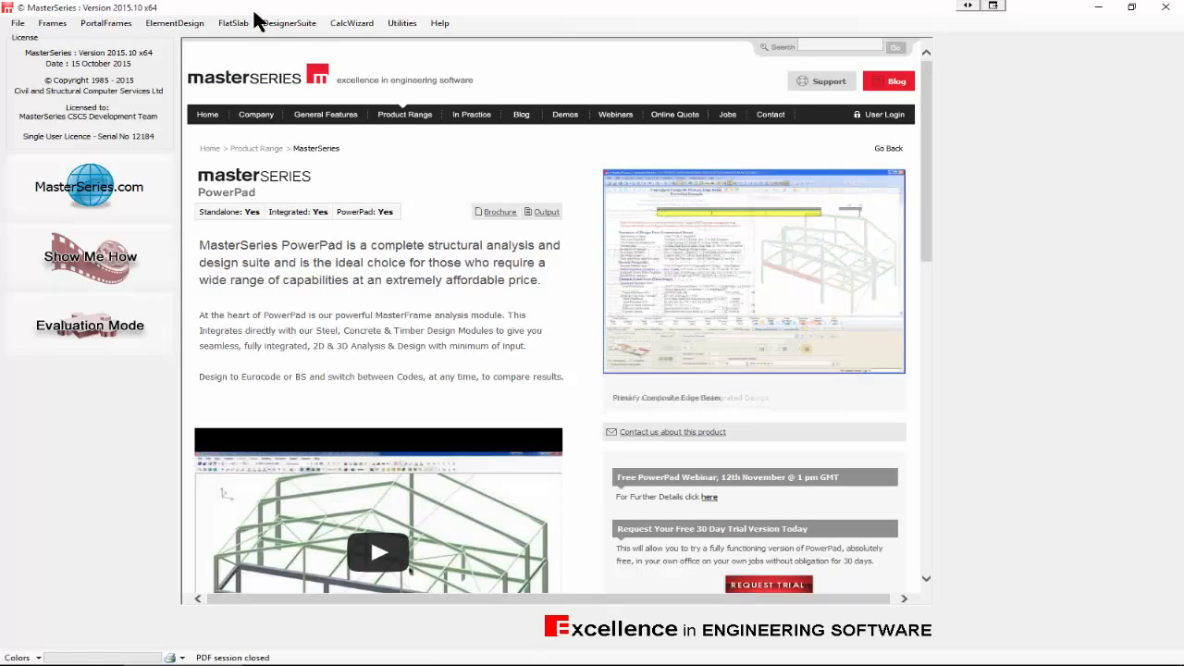
# - Start the MasterFrame analysis, design and drafting module and list the models in the Typical MF frames folder
pyautogui.click(46, 25)
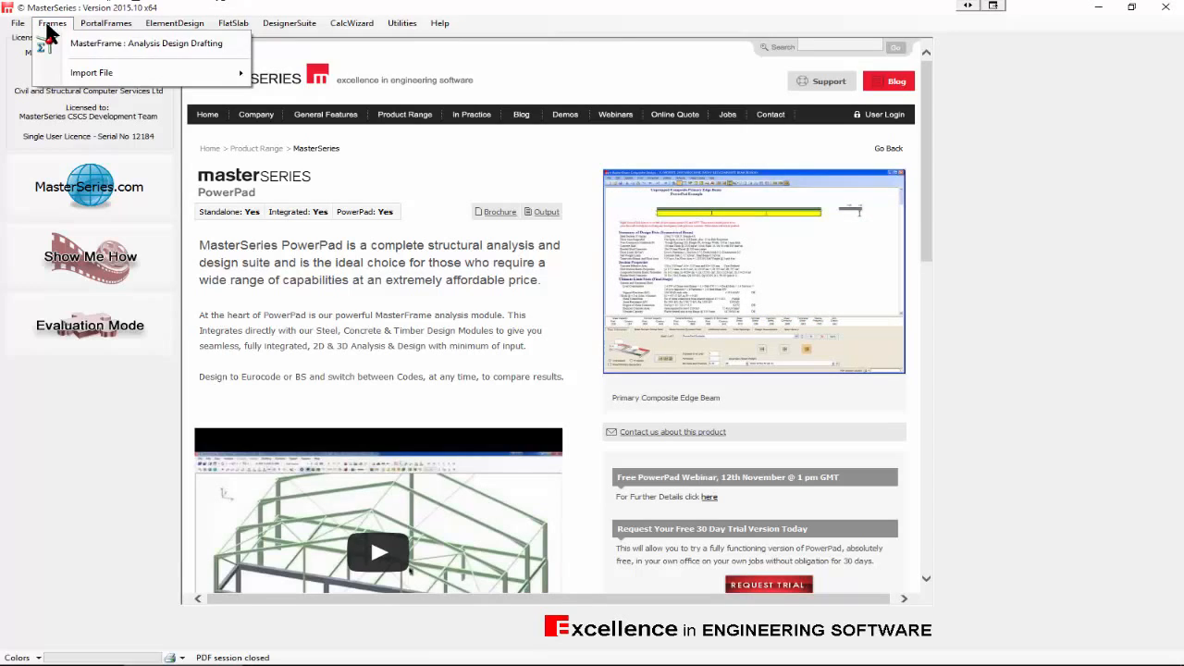
pyautogui.click(89, 49)
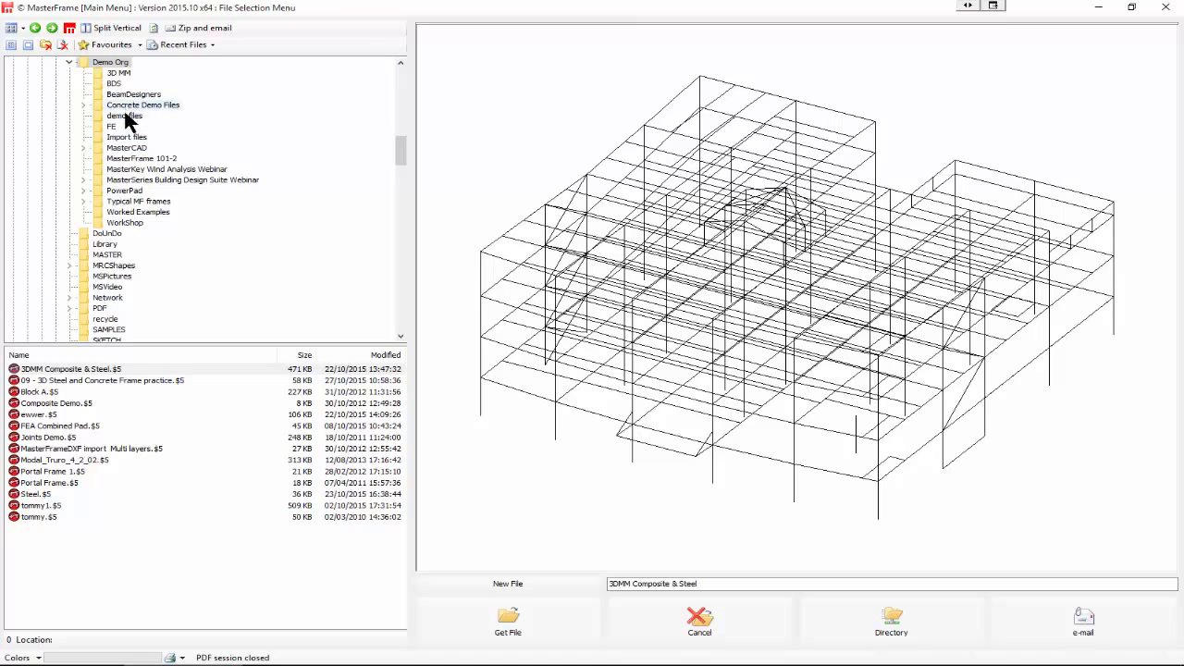
pyautogui.click(125, 203)
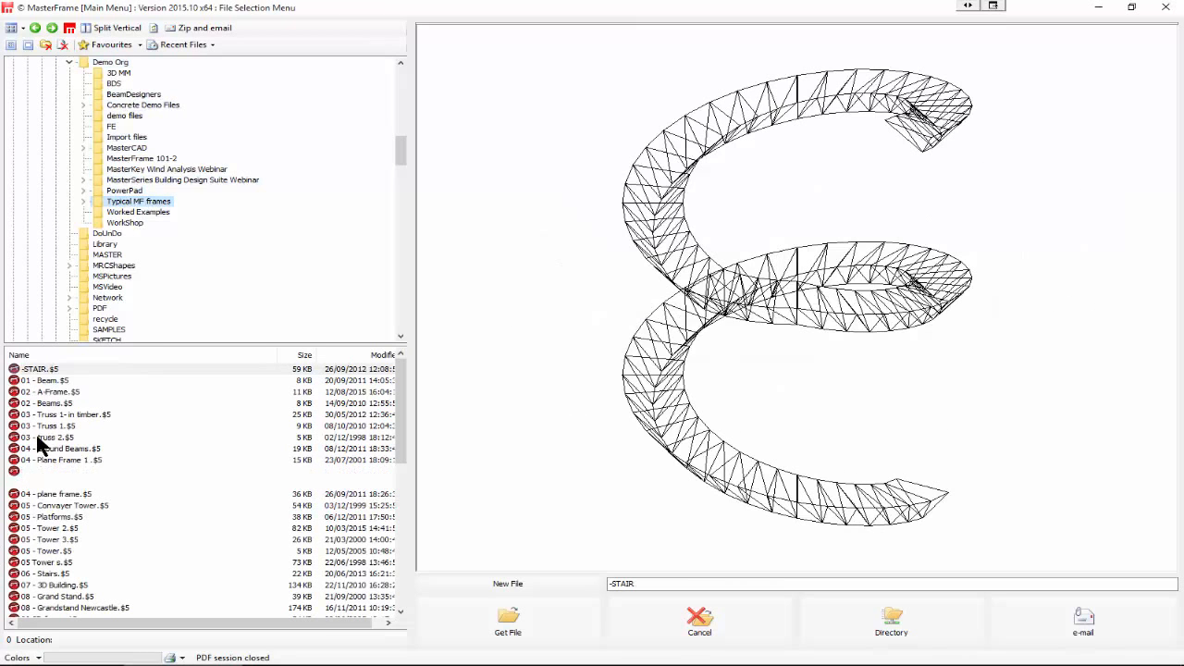
# - Preview the typical frame models from the towers through to 08 - Grandstand Newcastle
pyautogui.click(63, 518)
pyautogui.press('Down')
pyautogui.press('Down')
pyautogui.press('Down')
pyautogui.press('Down')
pyautogui.press('Down')
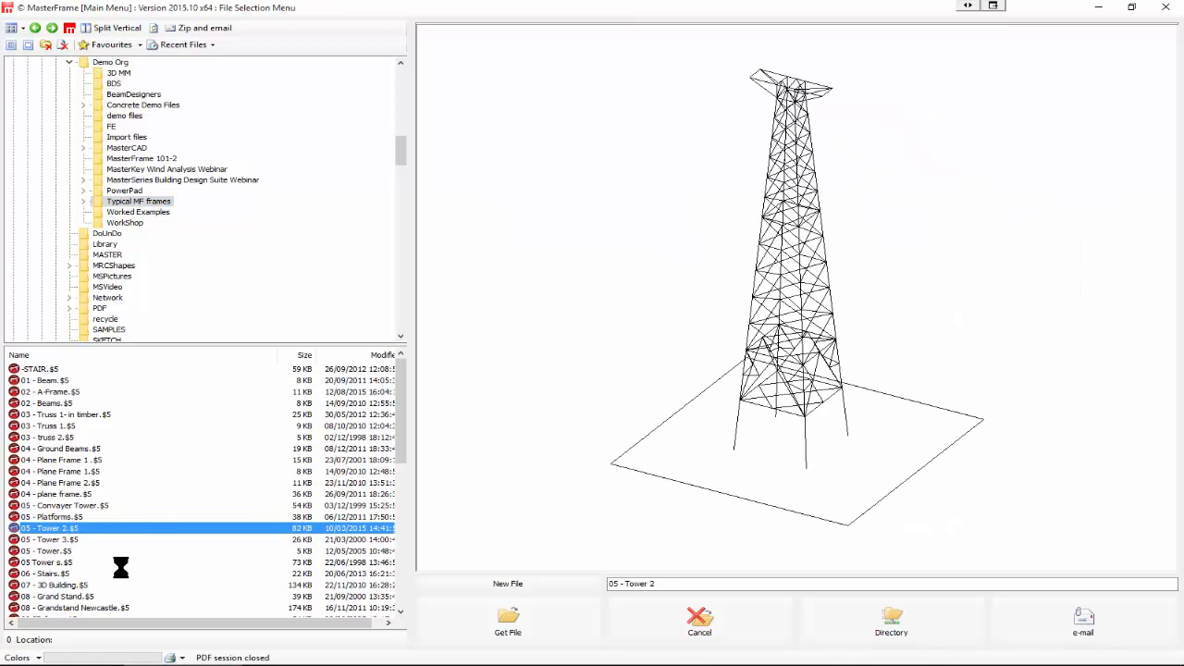
pyautogui.press('Down')
pyautogui.press('Down')
pyautogui.press('Down')
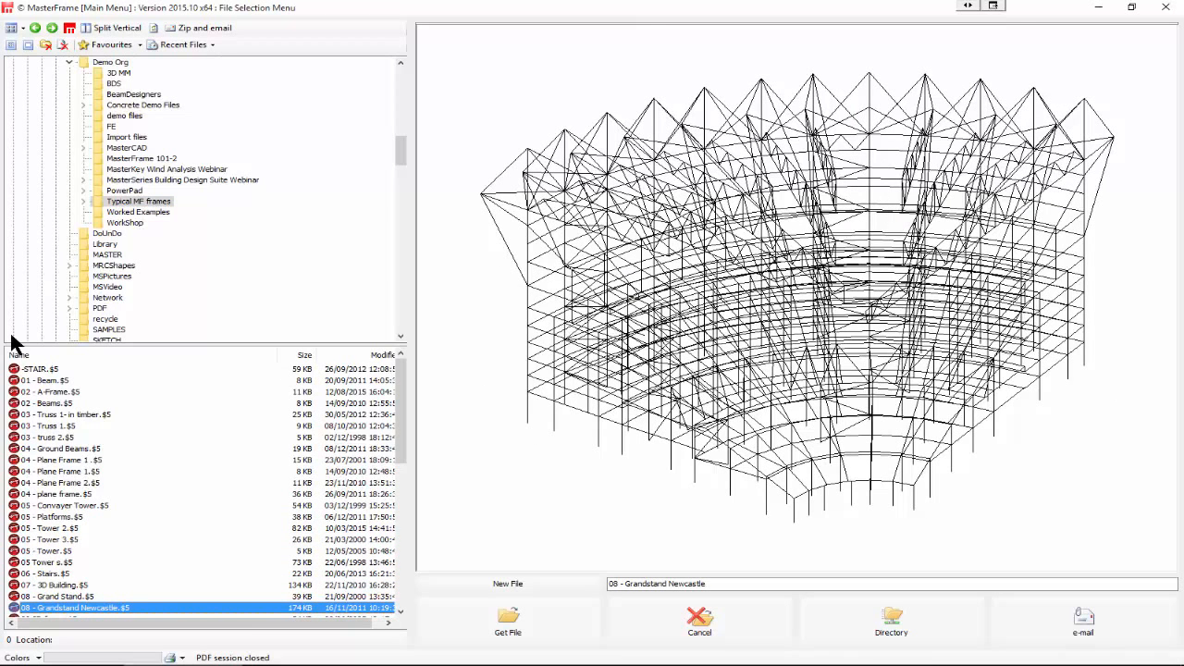
# - Open the PowerPad folder and preview its A-frame, attic frame, truss and ground beam models
pyautogui.click(122, 190)
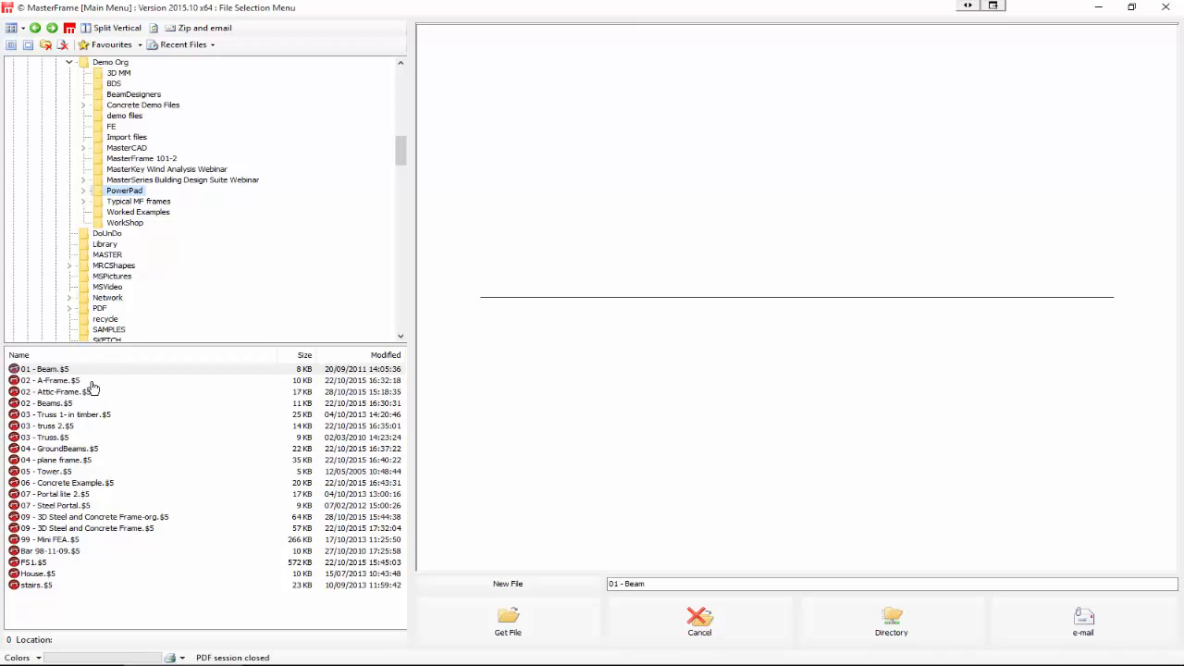
pyautogui.click(48, 381)
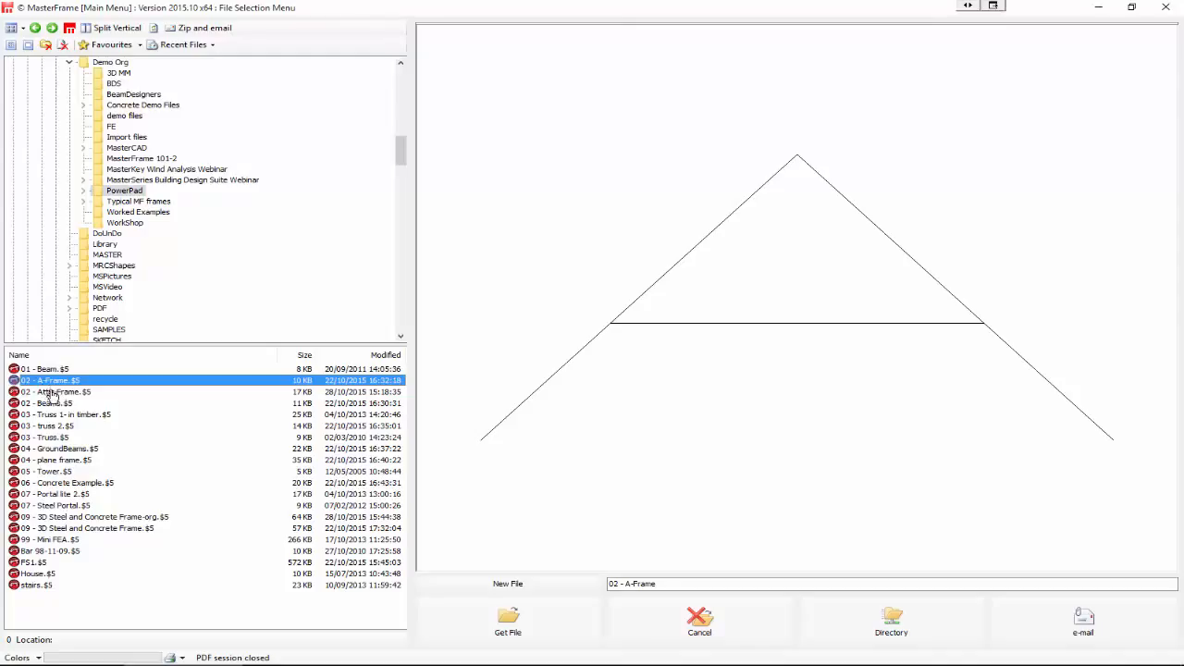
pyautogui.click(53, 393)
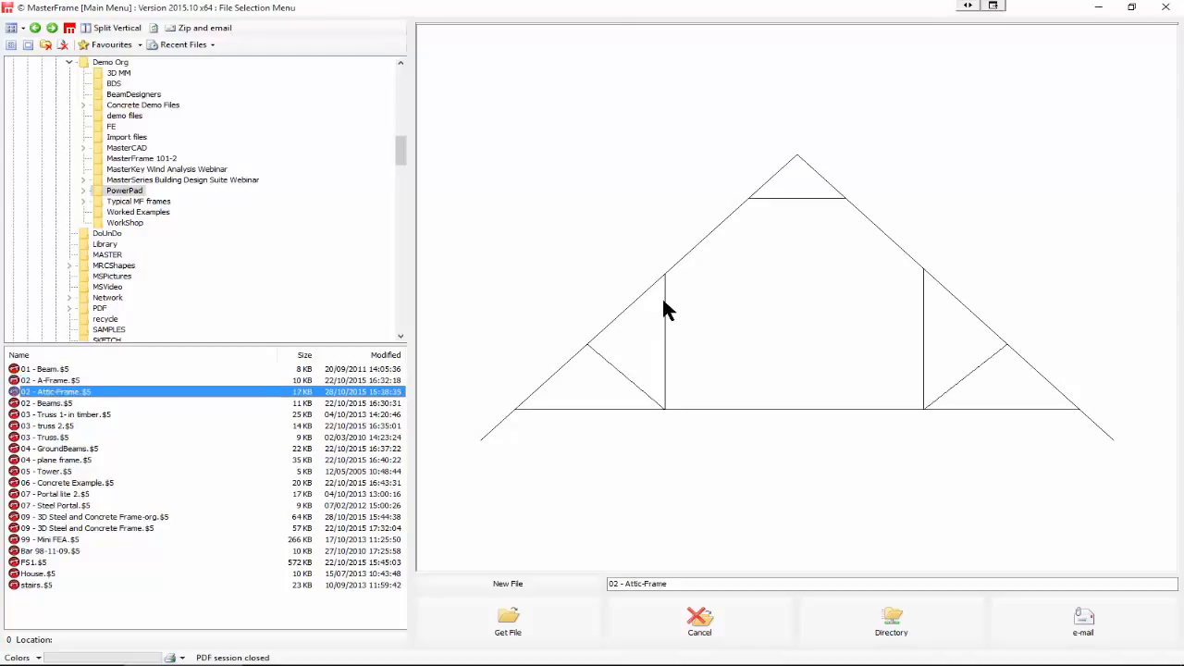
pyautogui.click(67, 416)
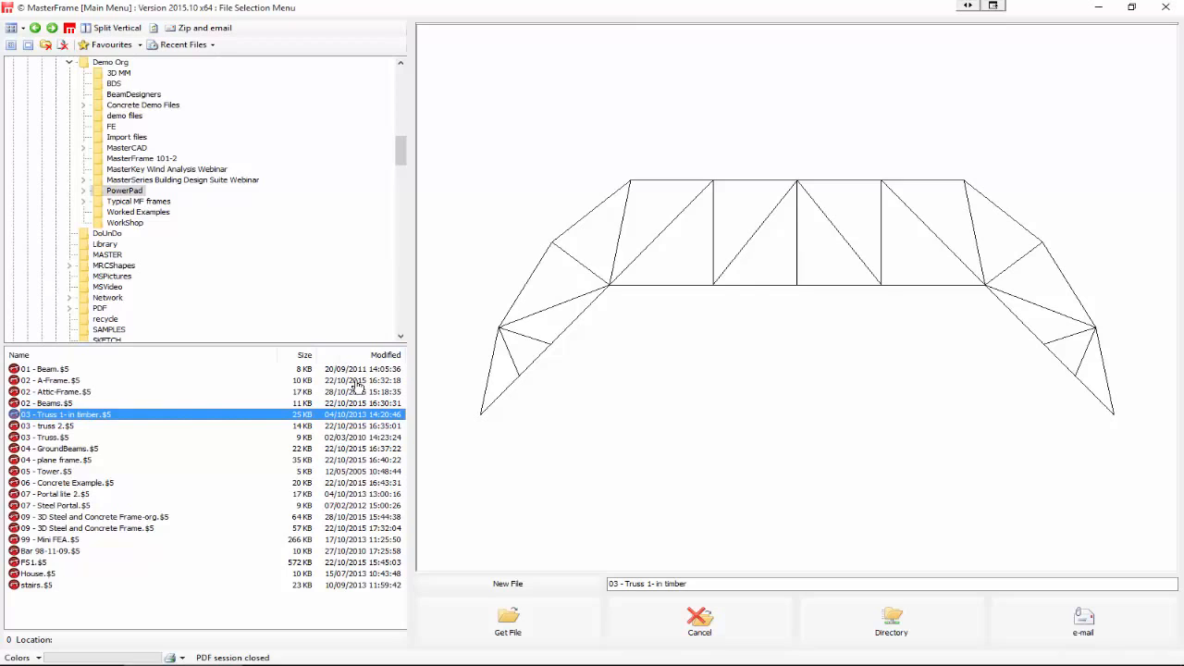
pyautogui.click(46, 426)
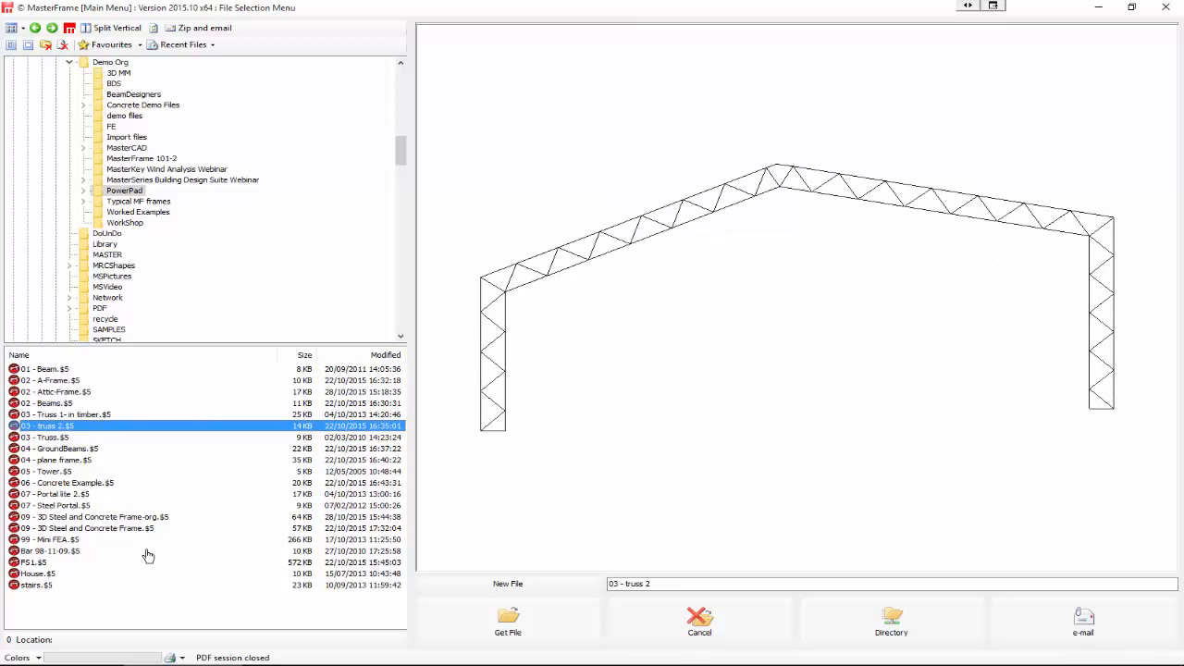
pyautogui.press('Down')
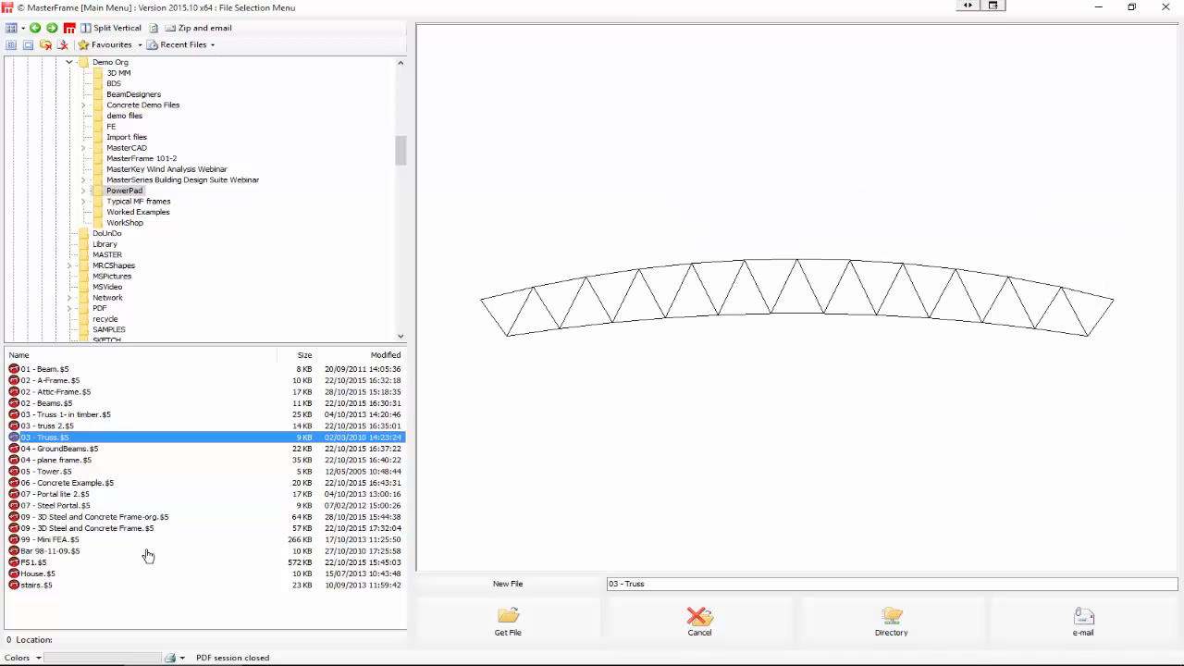
pyautogui.press('Down')
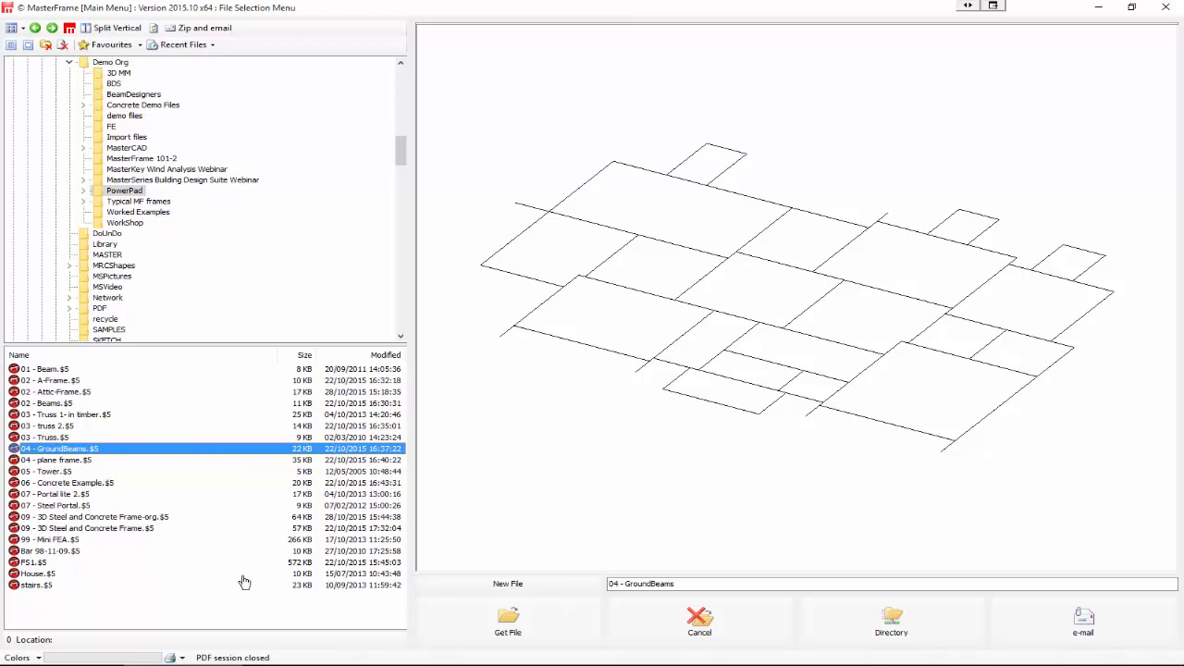
# - Preview the PowerPad plane frame, tower, concrete example, Portal lite 2 and Steel Portal models
pyautogui.click(69, 461)
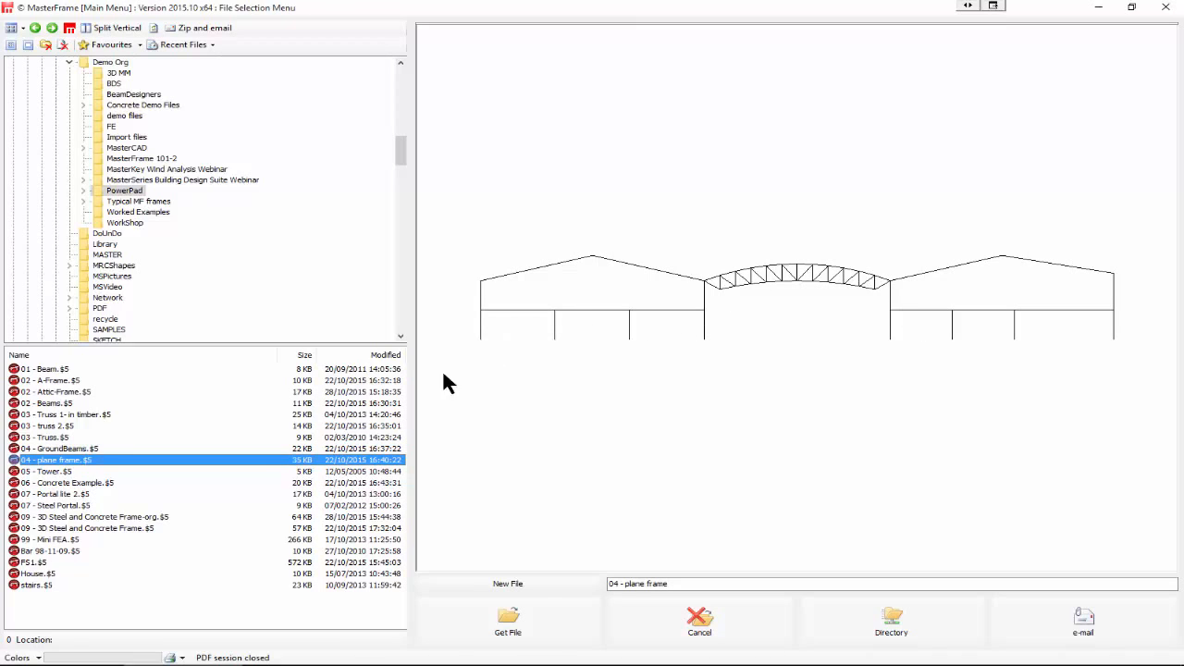
pyautogui.click(68, 473)
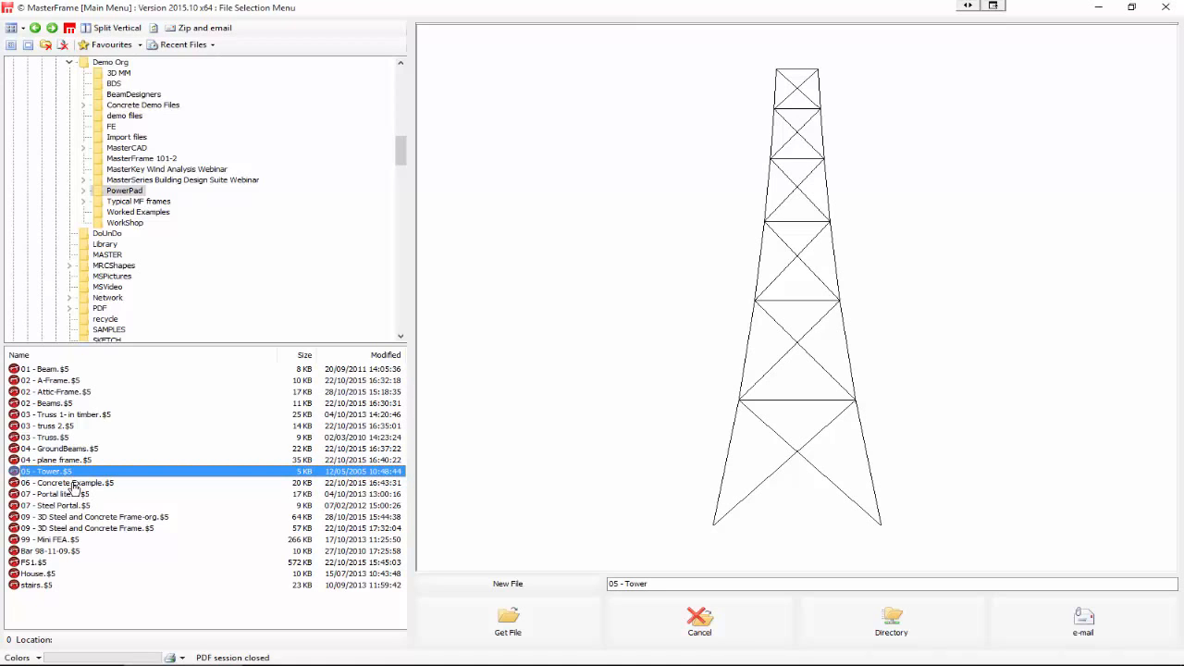
pyautogui.click(76, 483)
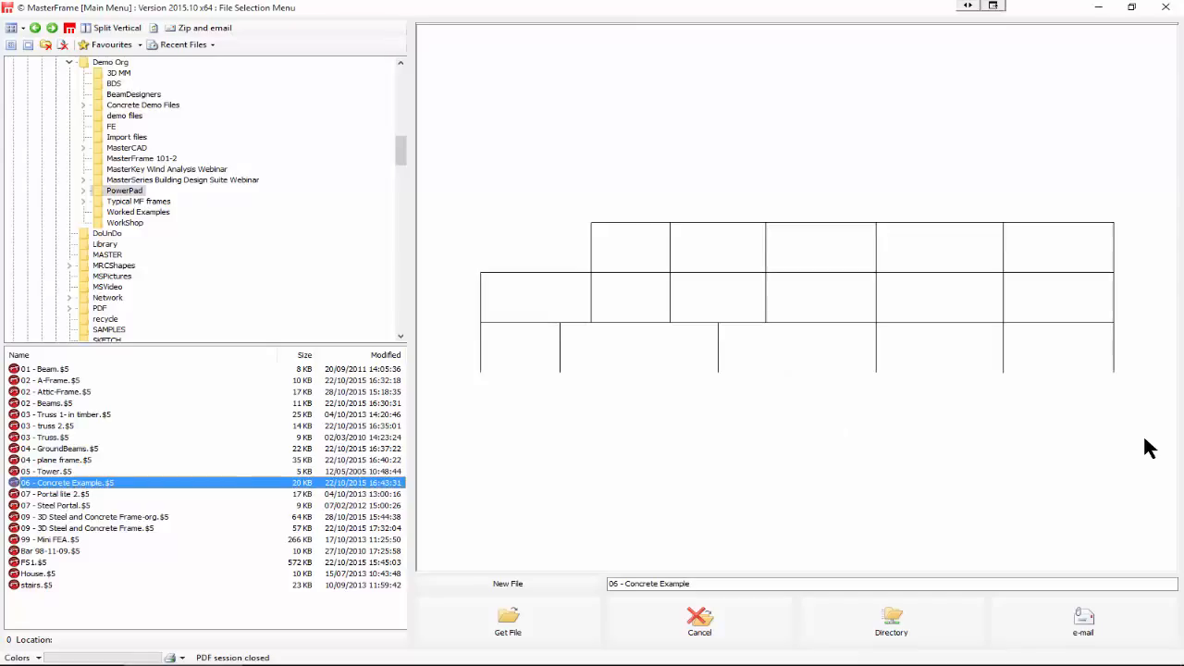
pyautogui.click(54, 495)
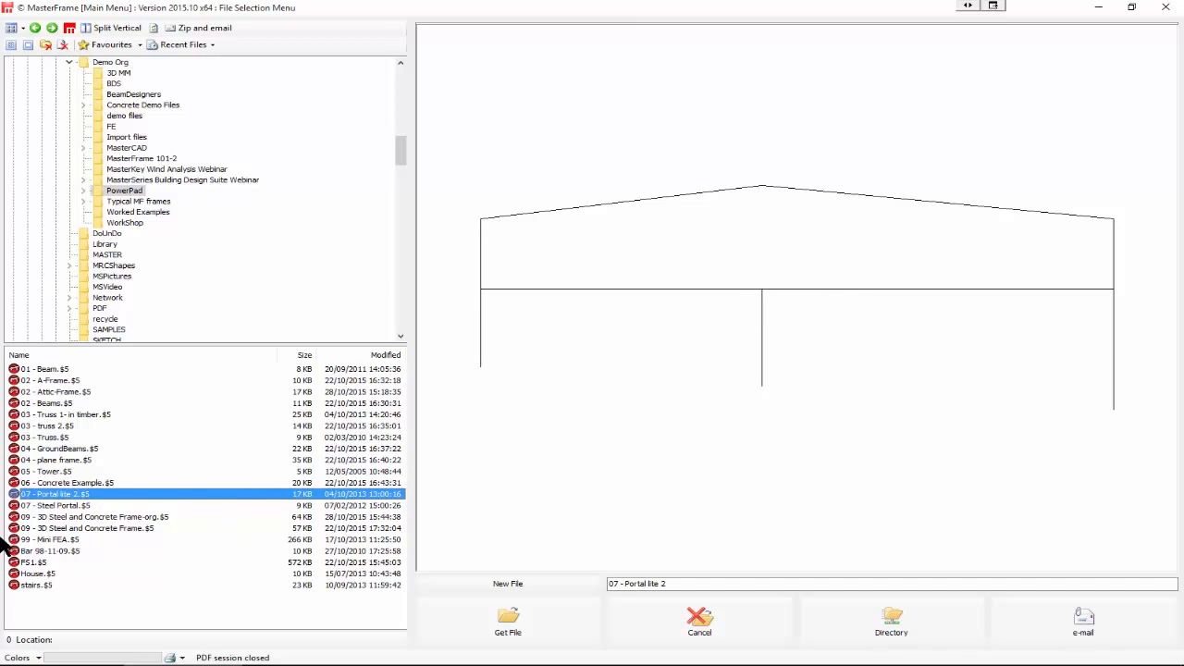
pyautogui.click(69, 506)
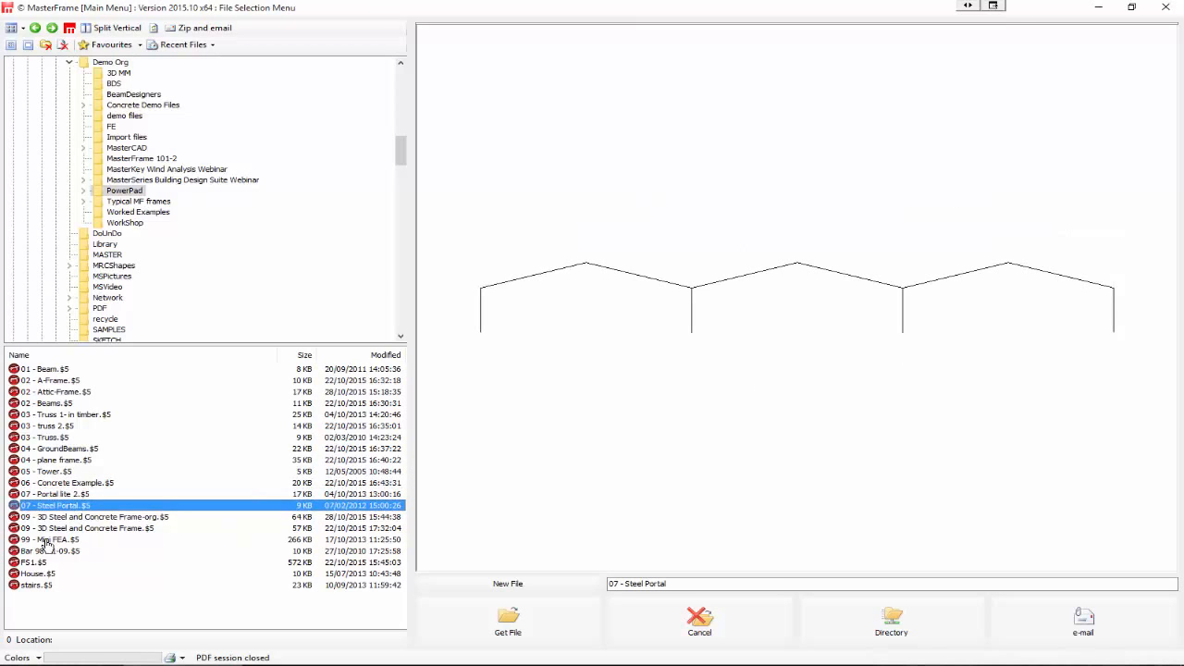
# - Preview the PowerPad 3D models: 09 - 3D Steel and Concrete Frame-org, Bar 98-11-09, House and stairs
pyautogui.click(51, 517)
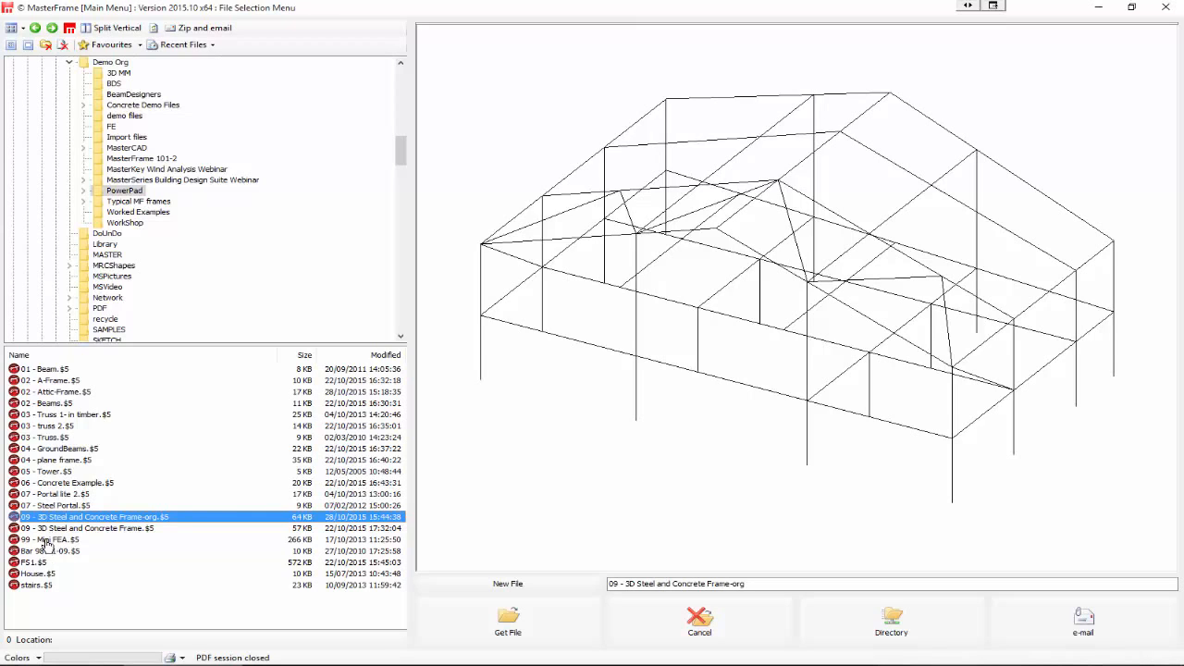
pyautogui.click(48, 552)
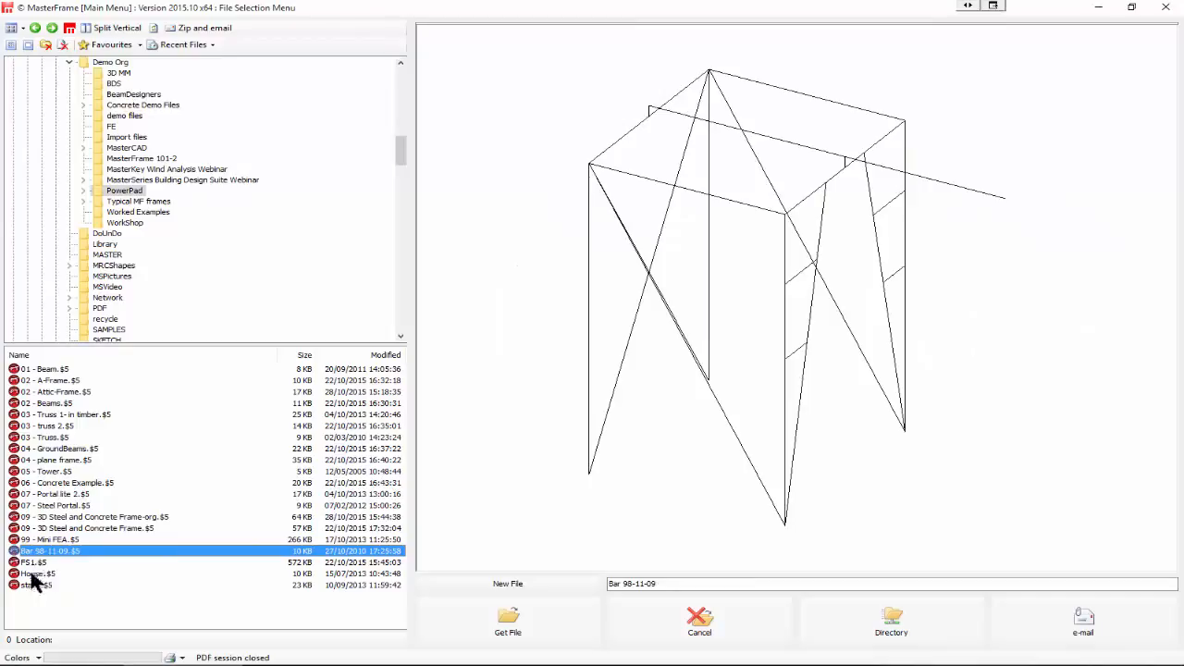
pyautogui.click(35, 575)
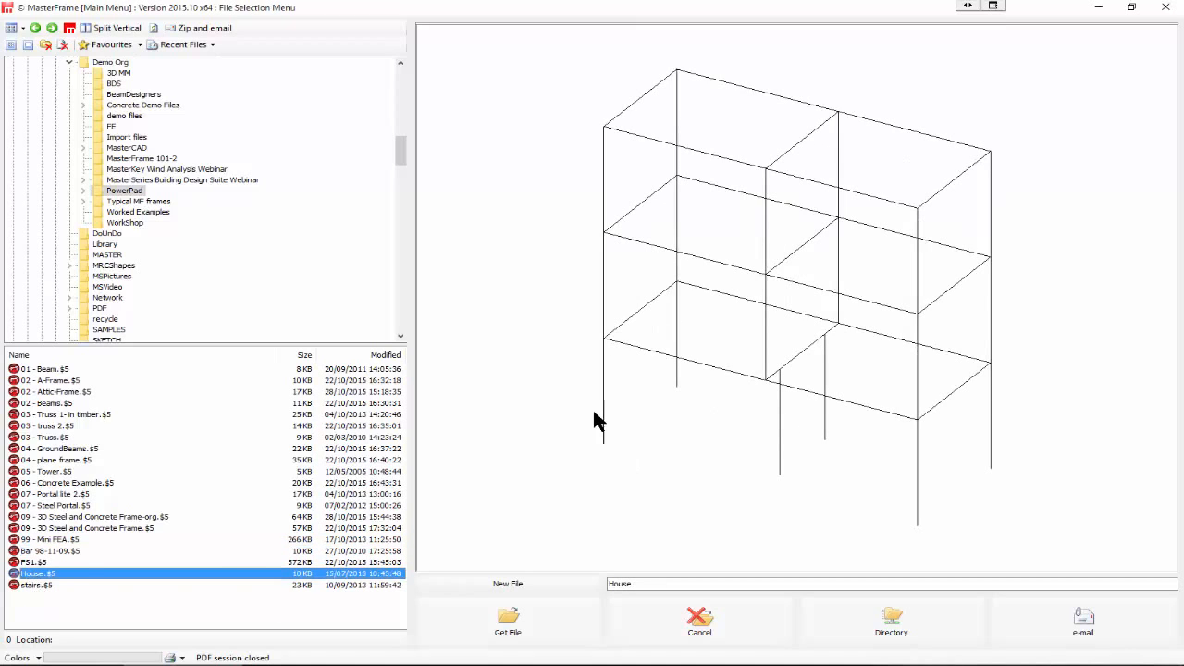
pyautogui.click(32, 587)
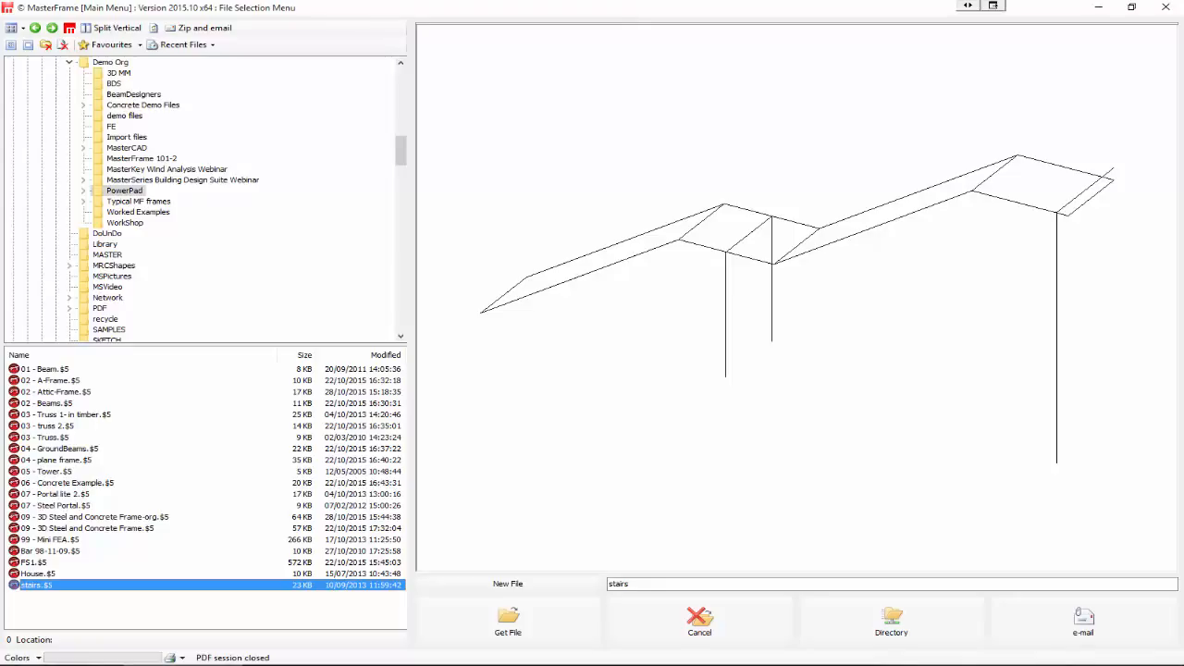
# - Load the model 09 - 3D Steel and Concrete Frame-org and acknowledge the licence notice
pyautogui.click(79, 519)
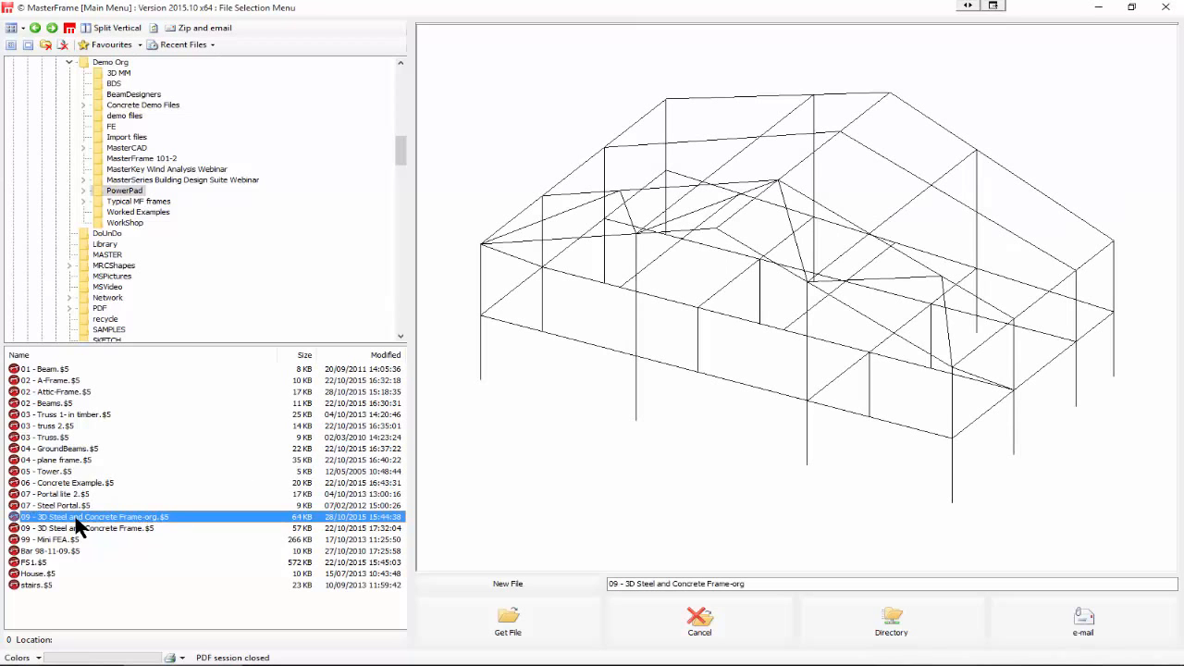
pyautogui.click(507, 625)
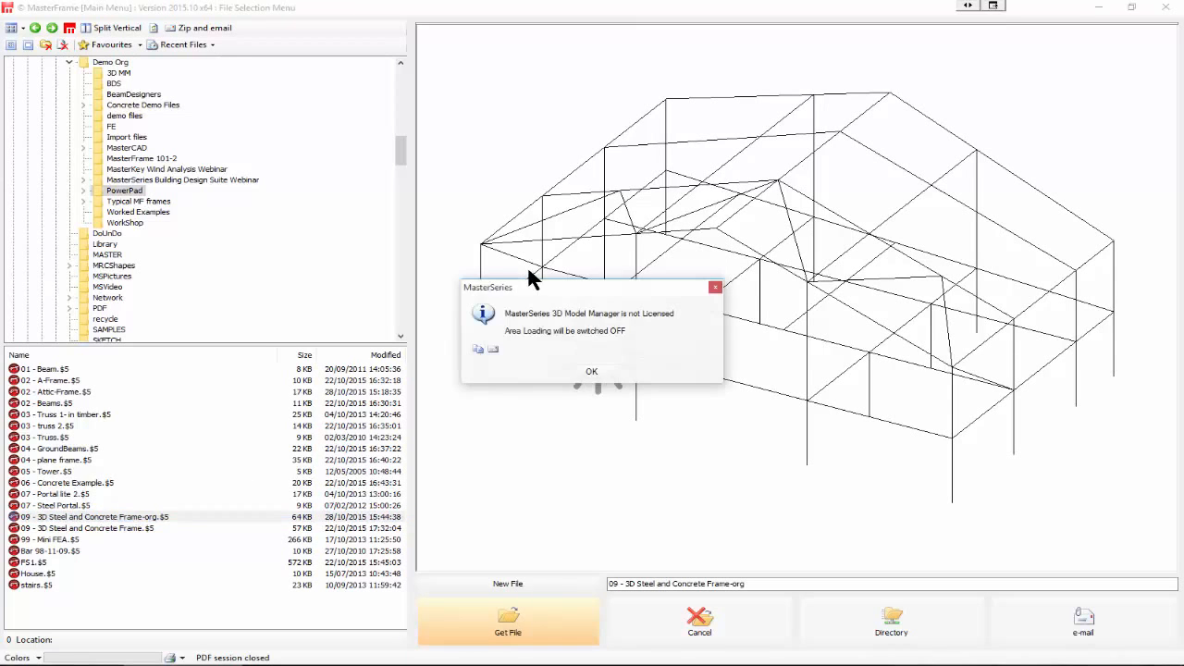
pyautogui.click(590, 372)
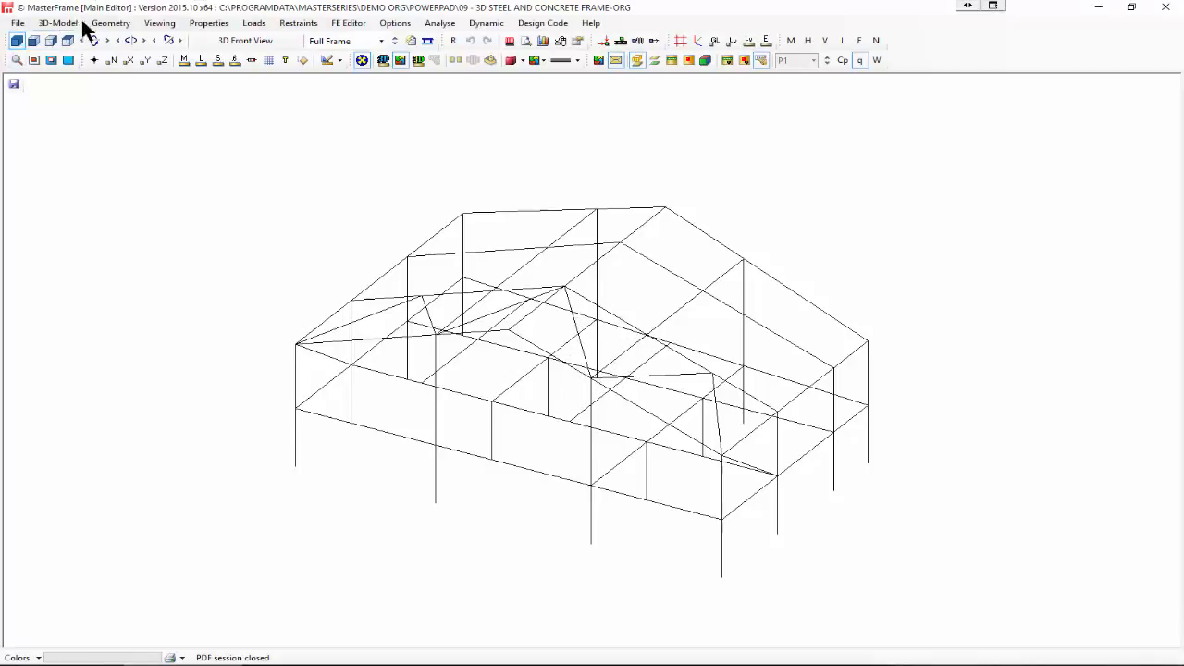
# - Review the 3D modelling and geometry commands, and start Define New Member (Snap Grid) on the full frame
pyautogui.click(112, 25)
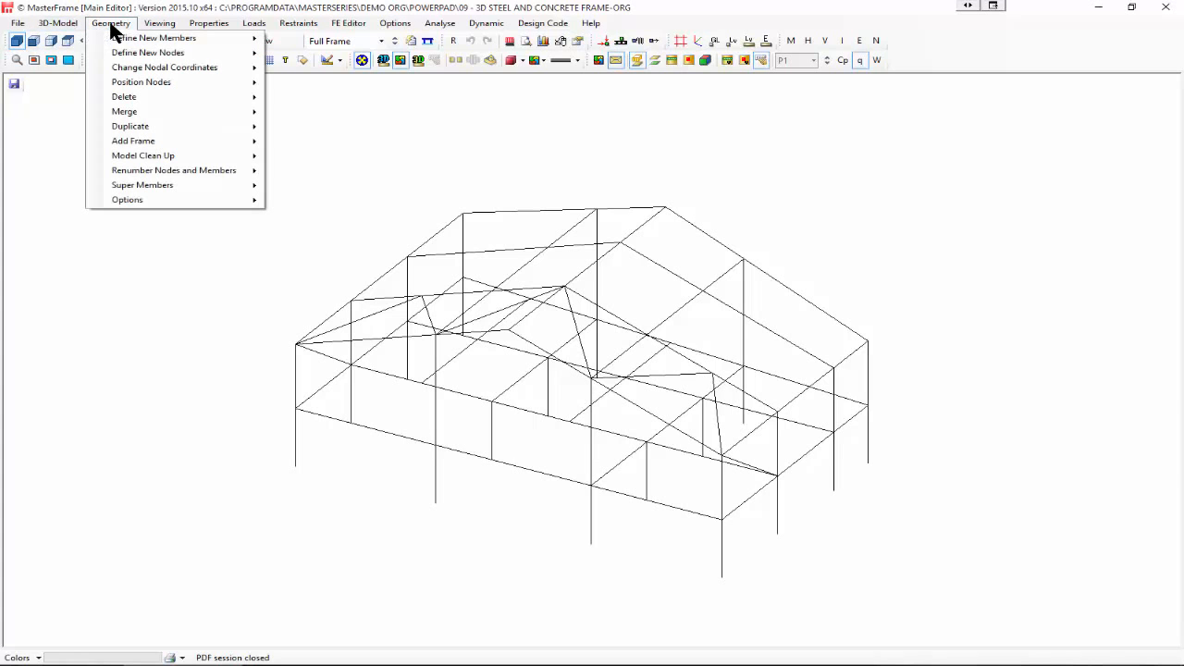
pyautogui.moveTo(65, 29)
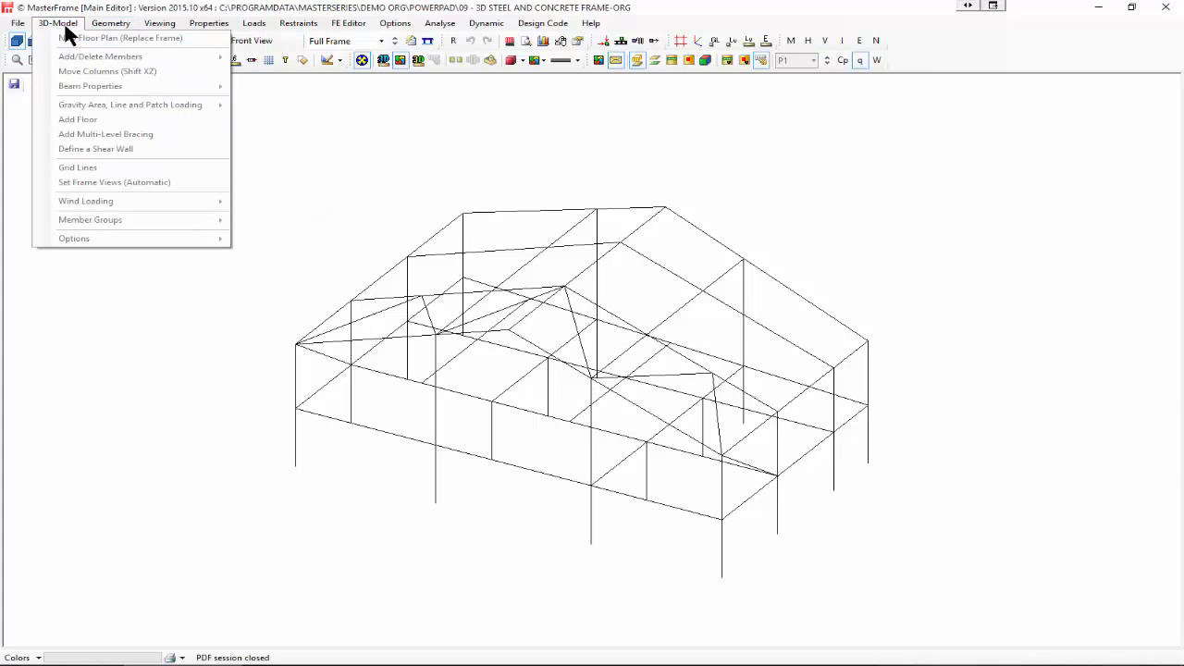
pyautogui.moveTo(111, 23)
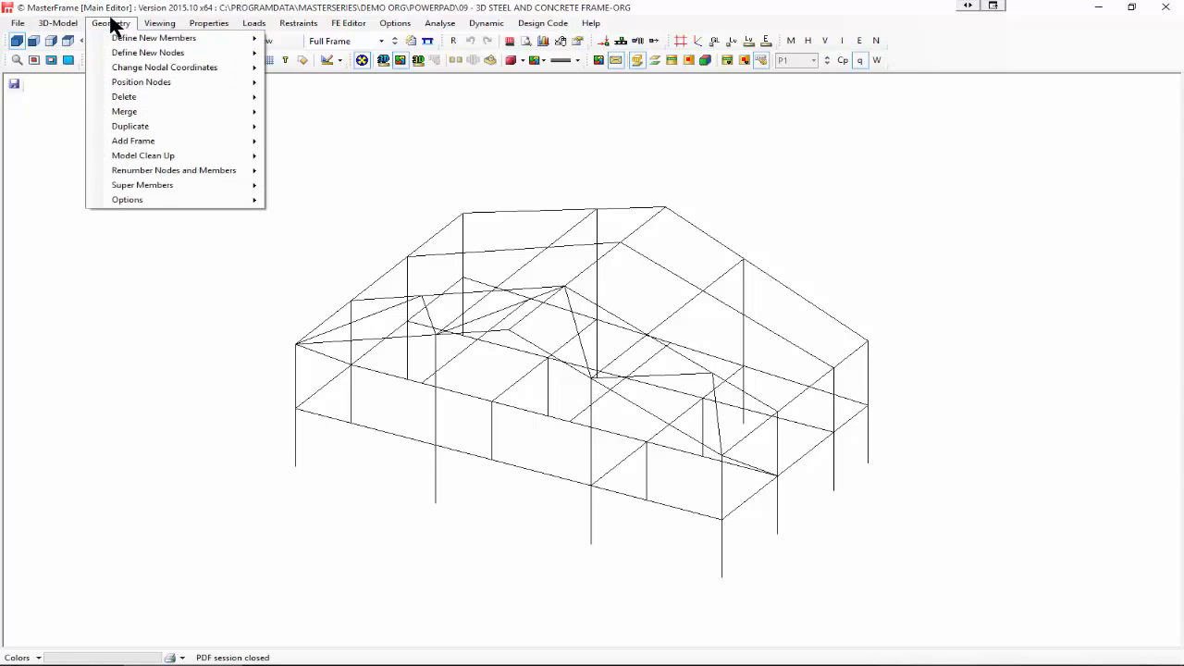
pyautogui.moveTo(137, 41)
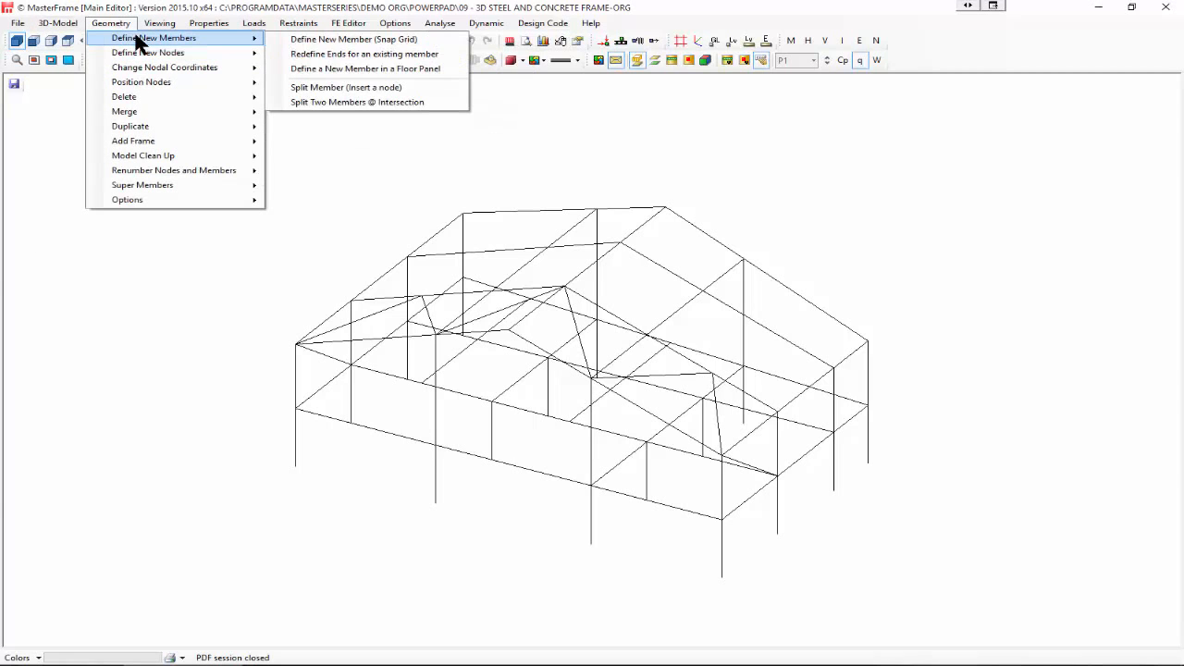
pyautogui.click(315, 38)
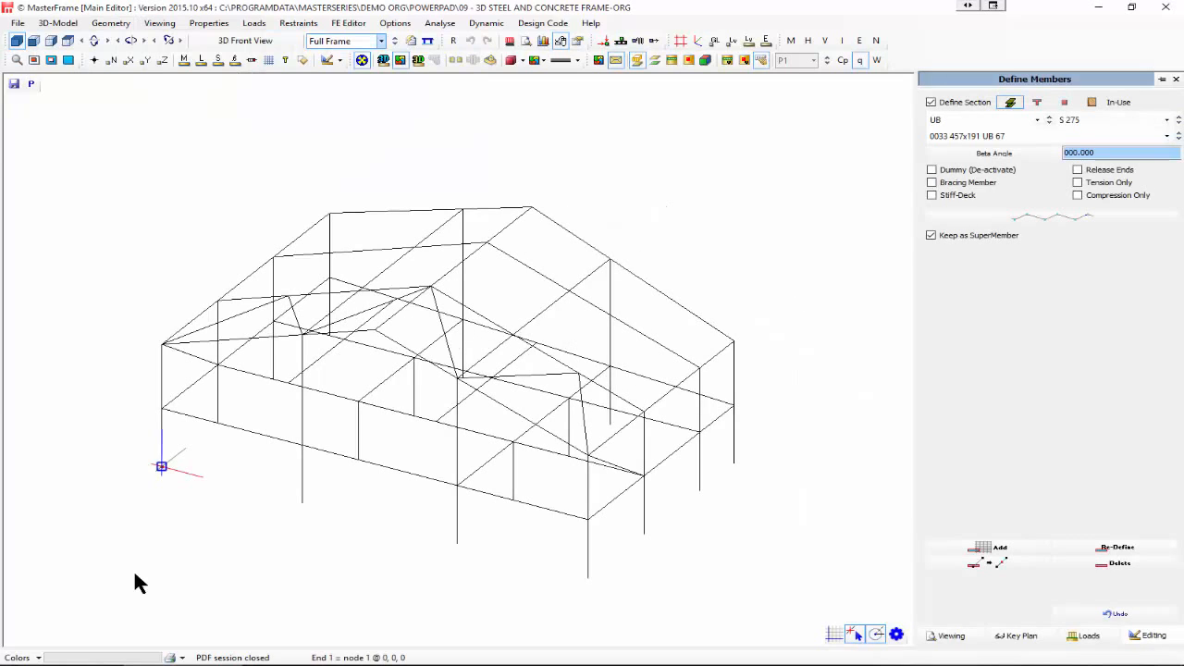
pyautogui.click(733, 340)
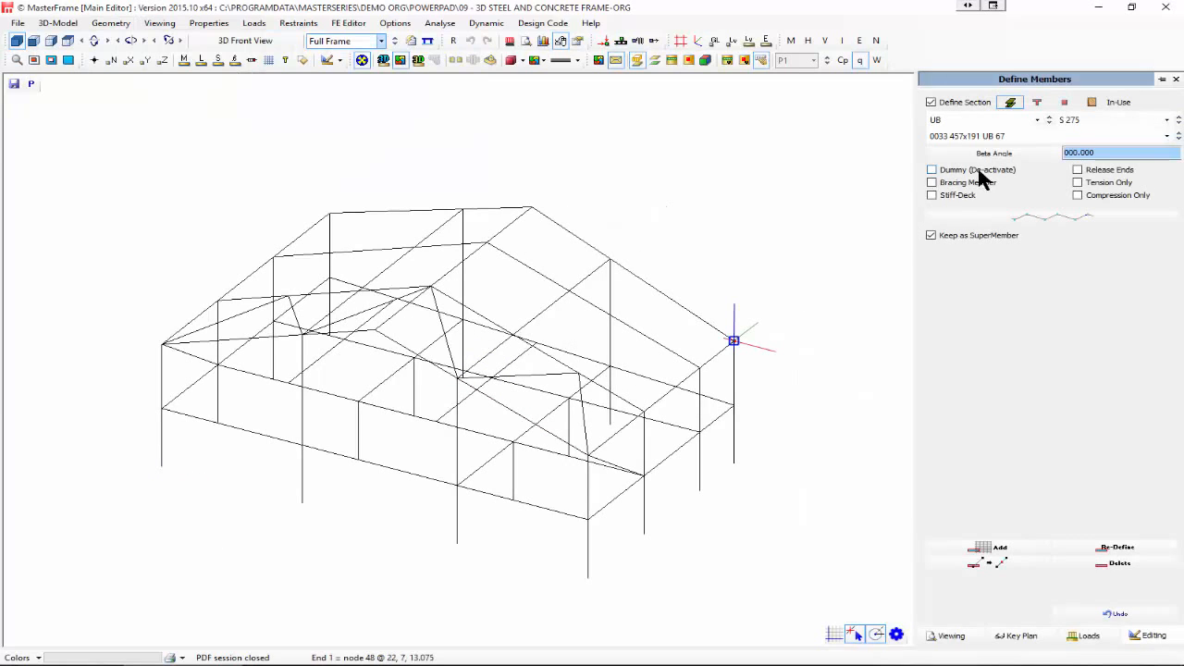
# - Set the new member's section type to CHS and its size to 114.3x5 CHS 13.5
pyautogui.click(971, 112)
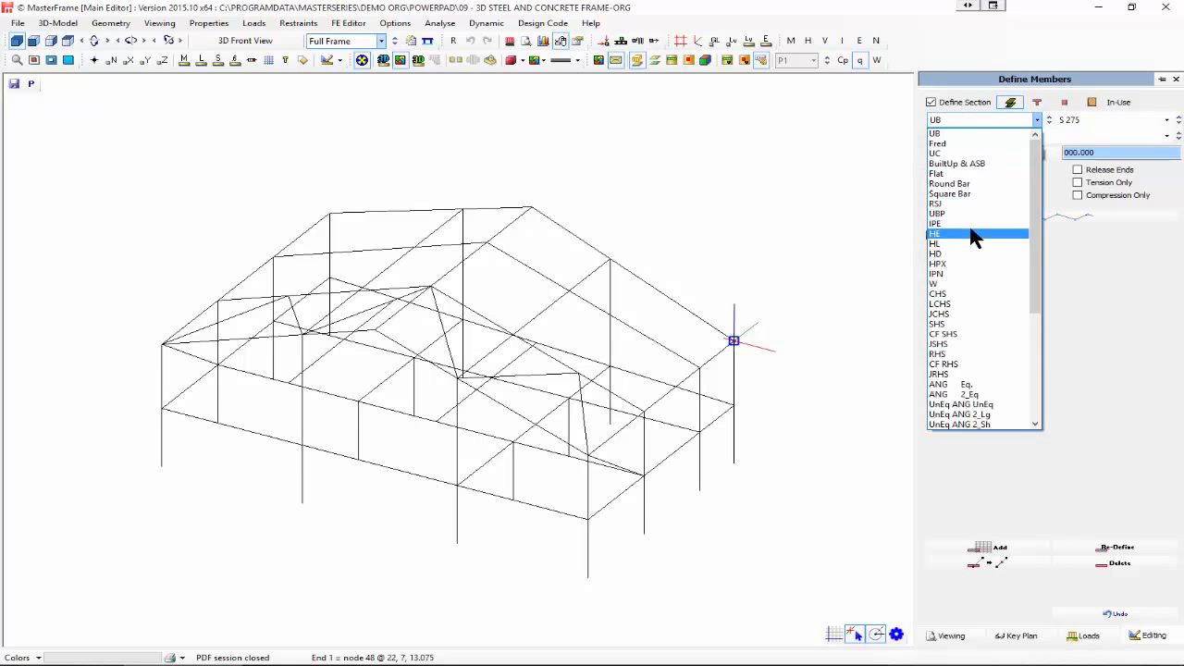
pyautogui.click(982, 294)
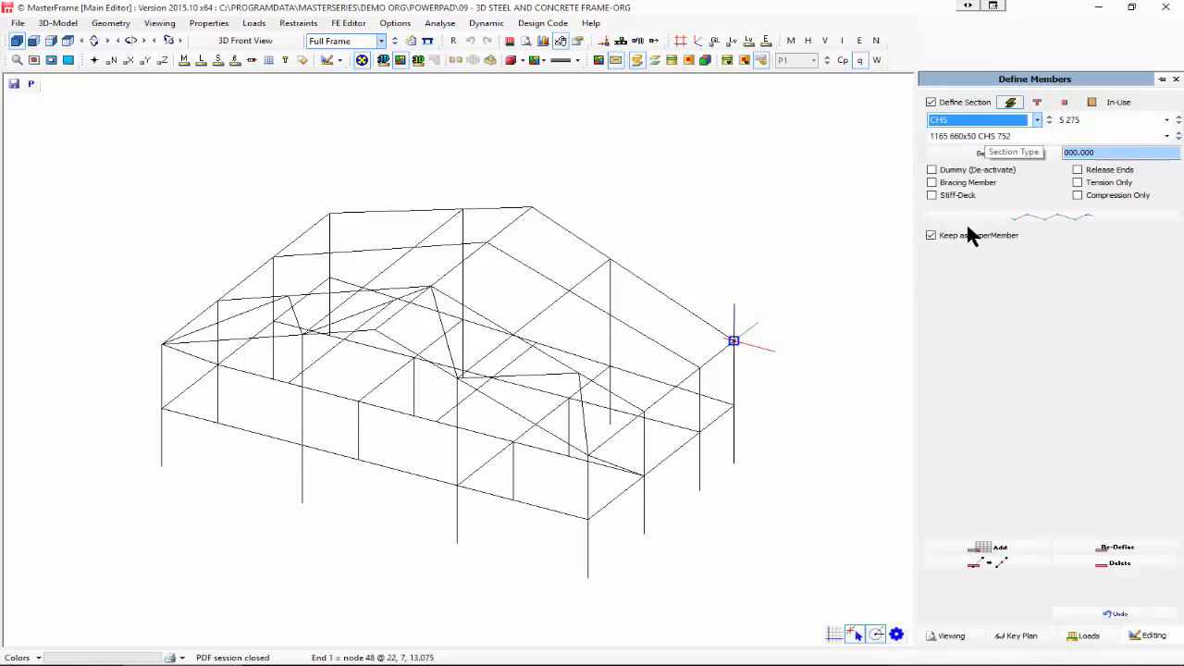
pyautogui.click(977, 136)
pyautogui.scroll(-5, 973, 437)
pyautogui.scroll(-15, 969, 433)
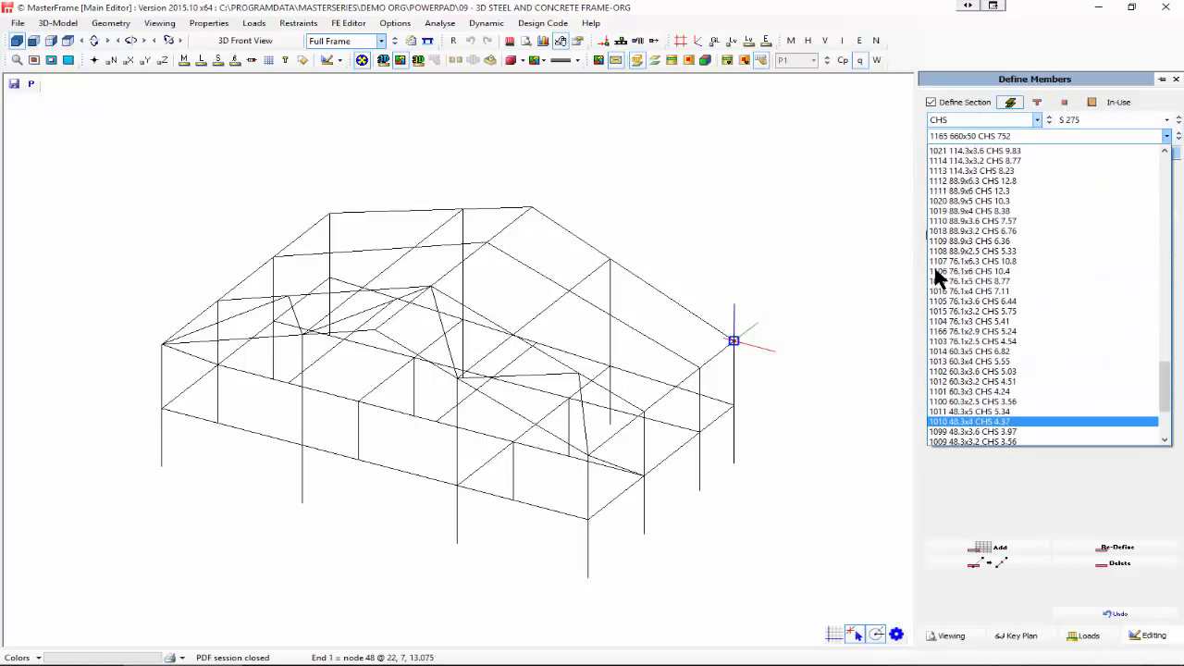
pyautogui.scroll(-7, 959, 251)
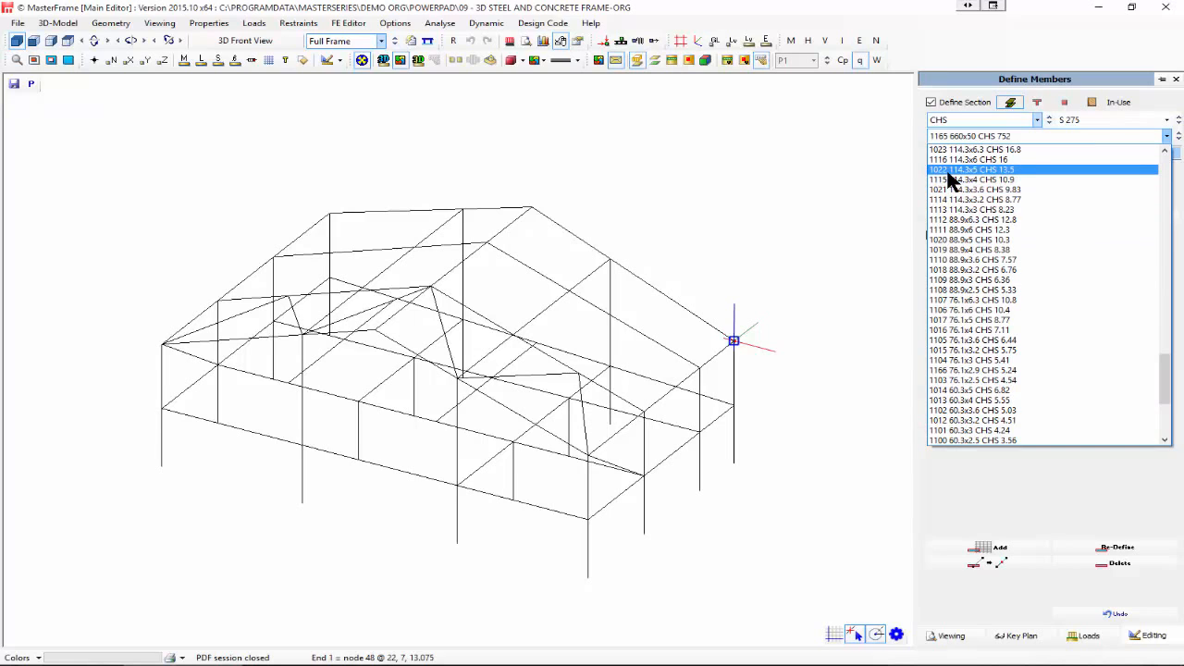
pyautogui.click(958, 169)
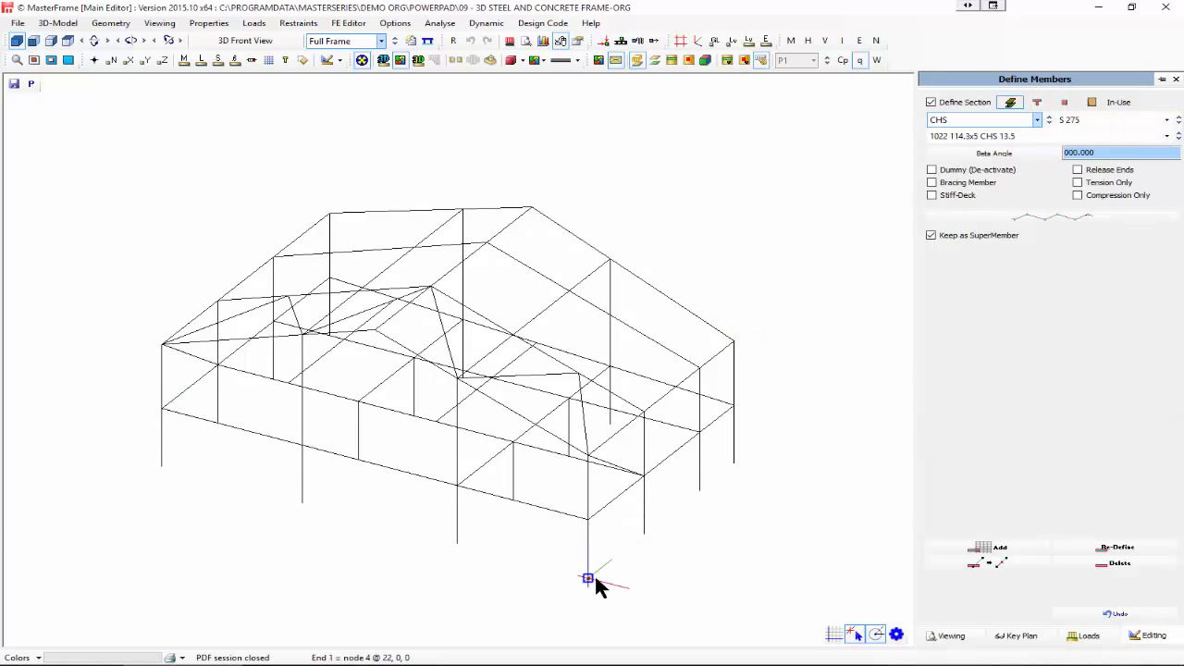
# - Draw single diagonal CHS braces across the lower and upper panels of the rear corner bay on the frame's end face
pyautogui.click(701, 491)
pyautogui.click(729, 416)
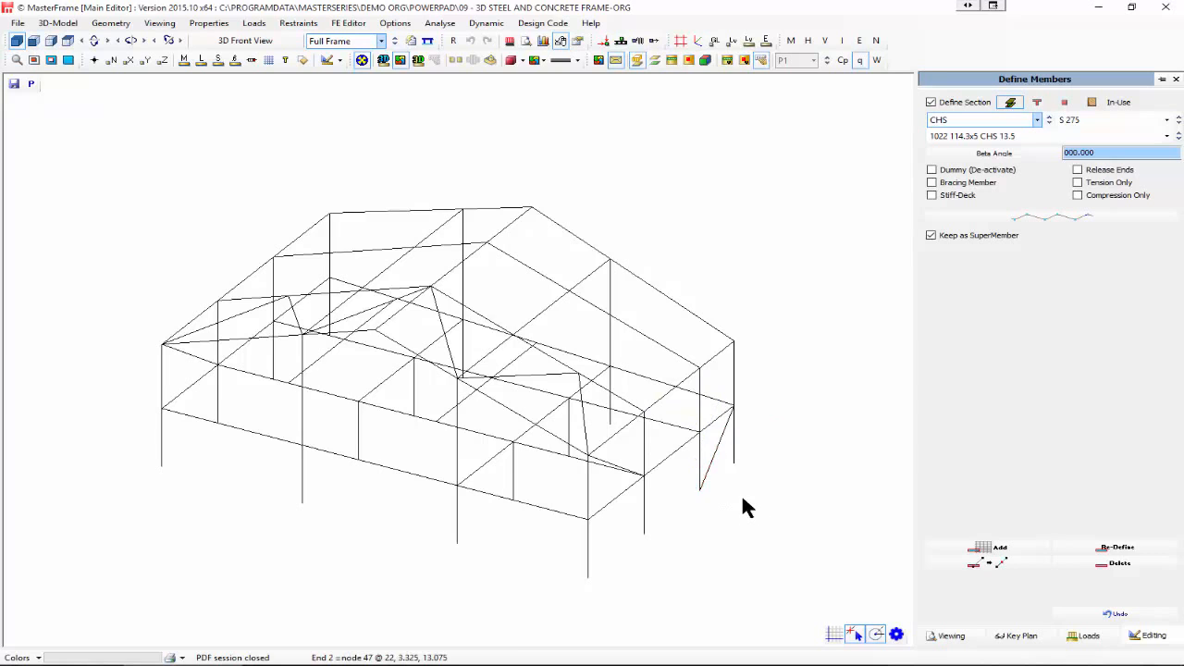
pyautogui.scroll(2, 727, 454)
pyautogui.scroll(2, 727, 453)
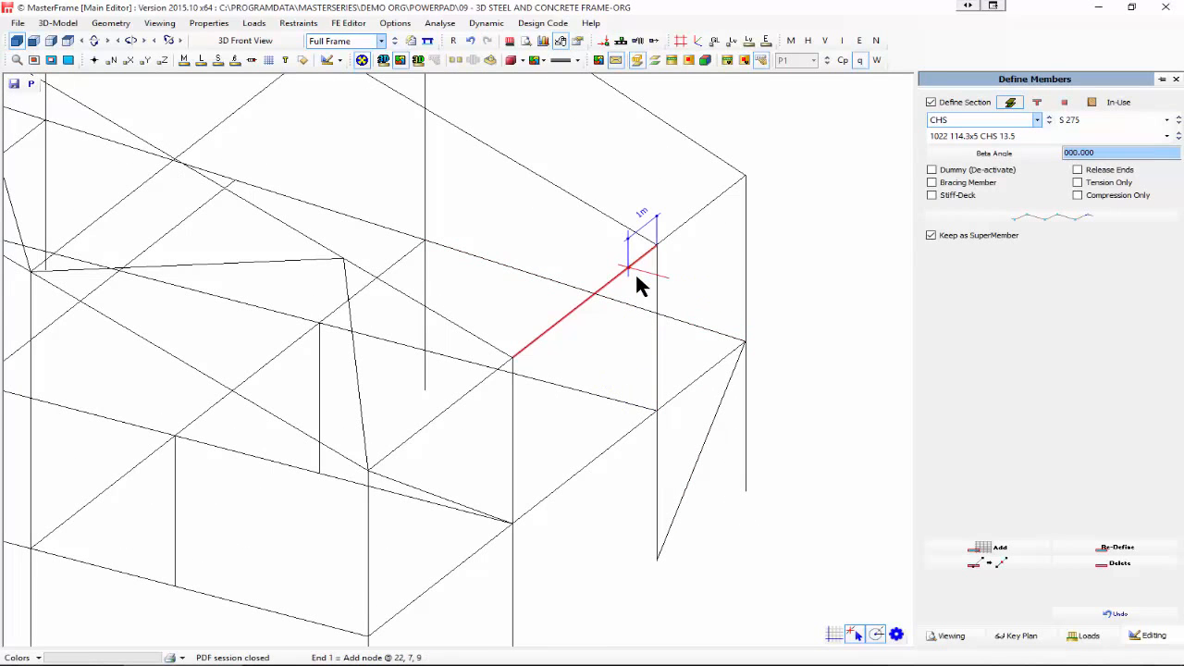
pyautogui.click(657, 247)
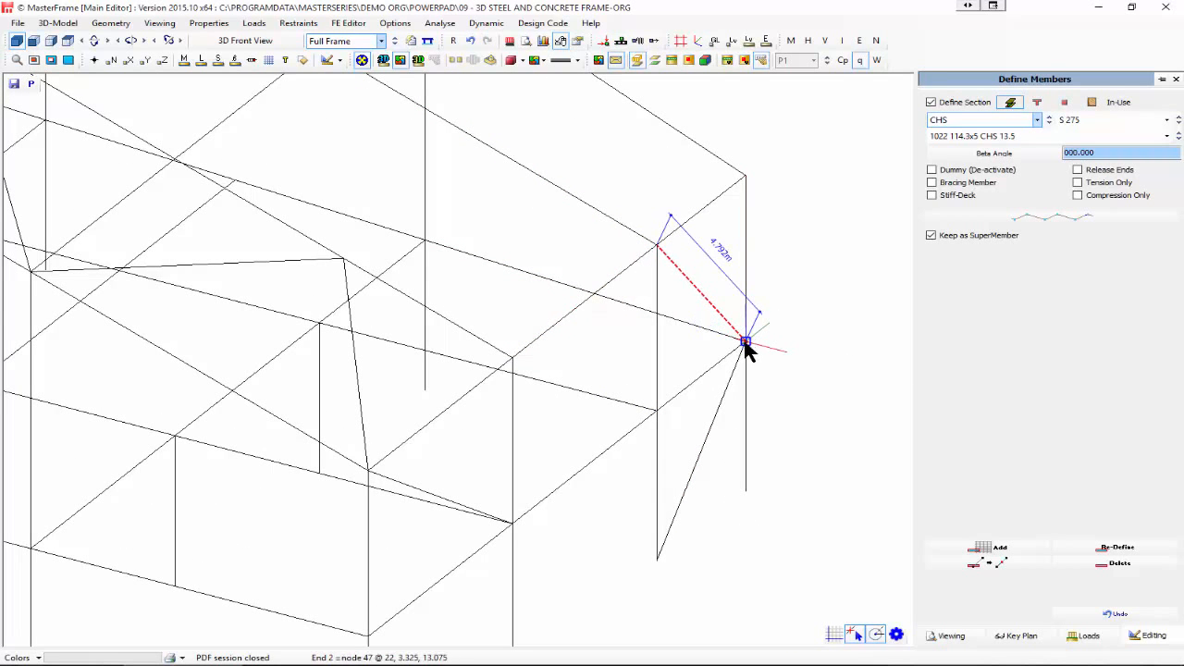
pyautogui.click(745, 343)
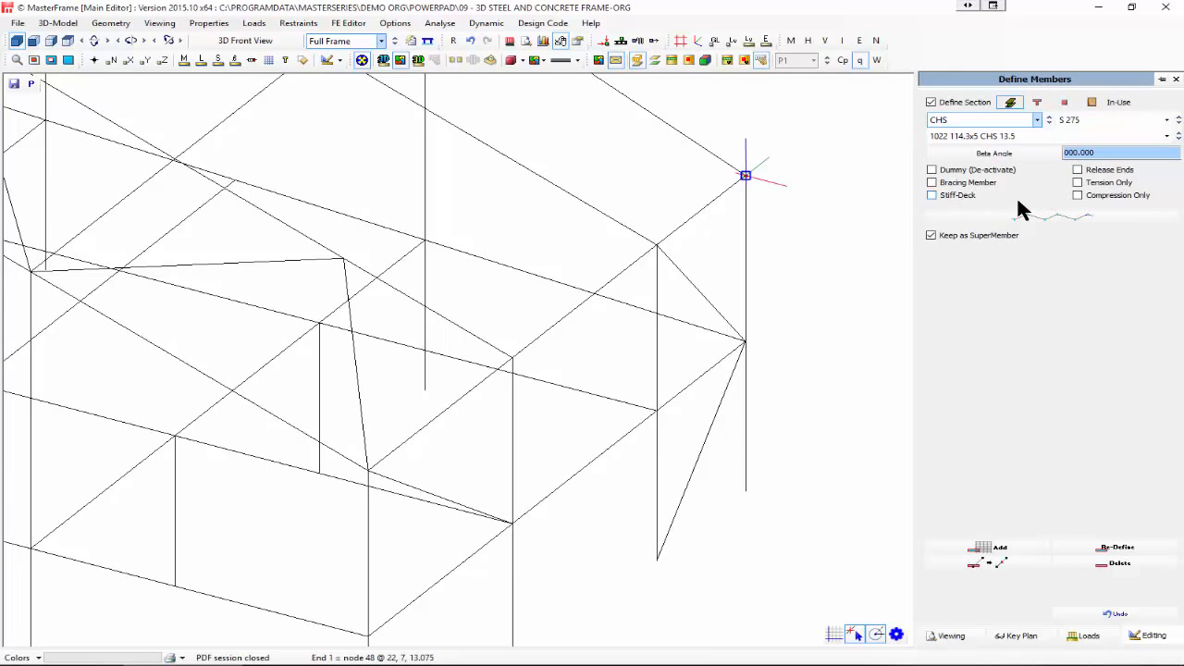
# - Enable Tension Only and Release Ends for new members, and remove the two diagonal braces from the corner bay
pyautogui.click(1077, 184)
pyautogui.click(1077, 169)
pyautogui.click(657, 246)
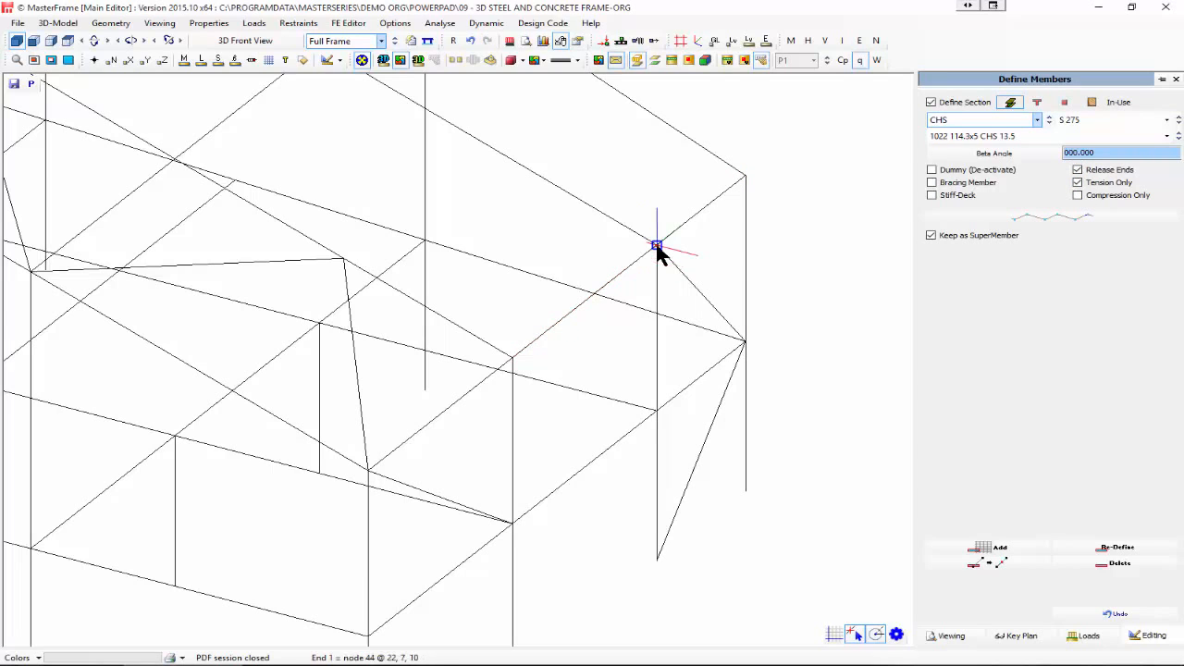
pyautogui.click(746, 342)
pyautogui.click(746, 342)
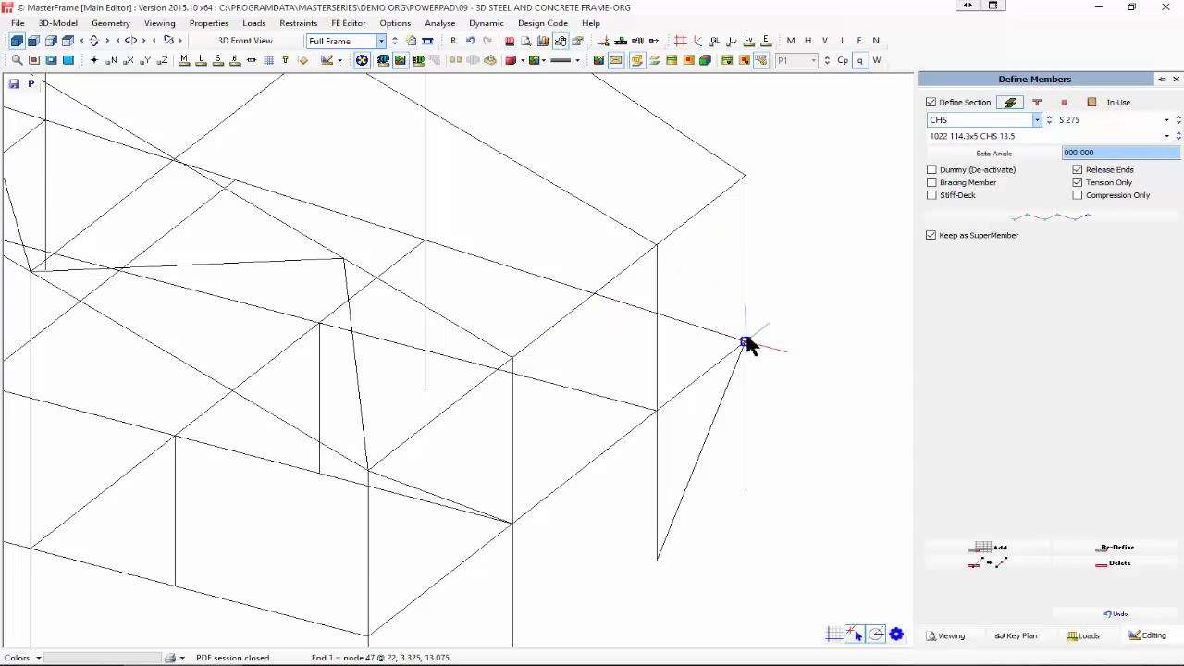
pyautogui.click(658, 561)
# - Cross-brace the corner bay's lower panel with two diagonals, ending the second on the front column about 0.3 m above its base
pyautogui.click(657, 411)
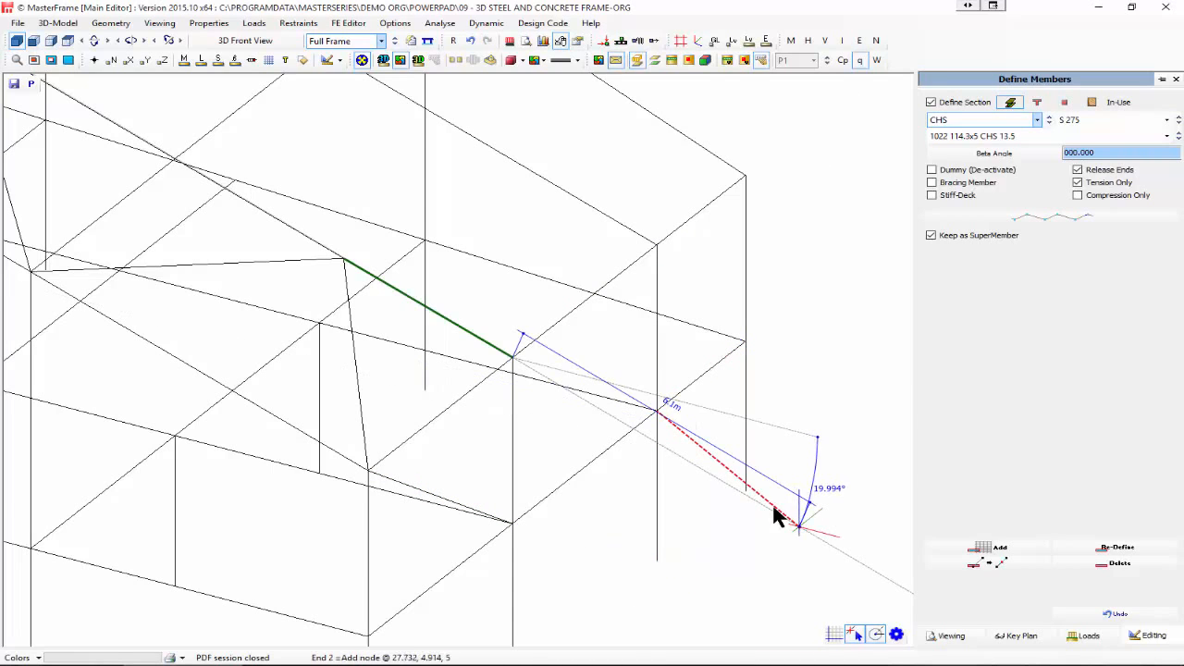
pyautogui.click(745, 491)
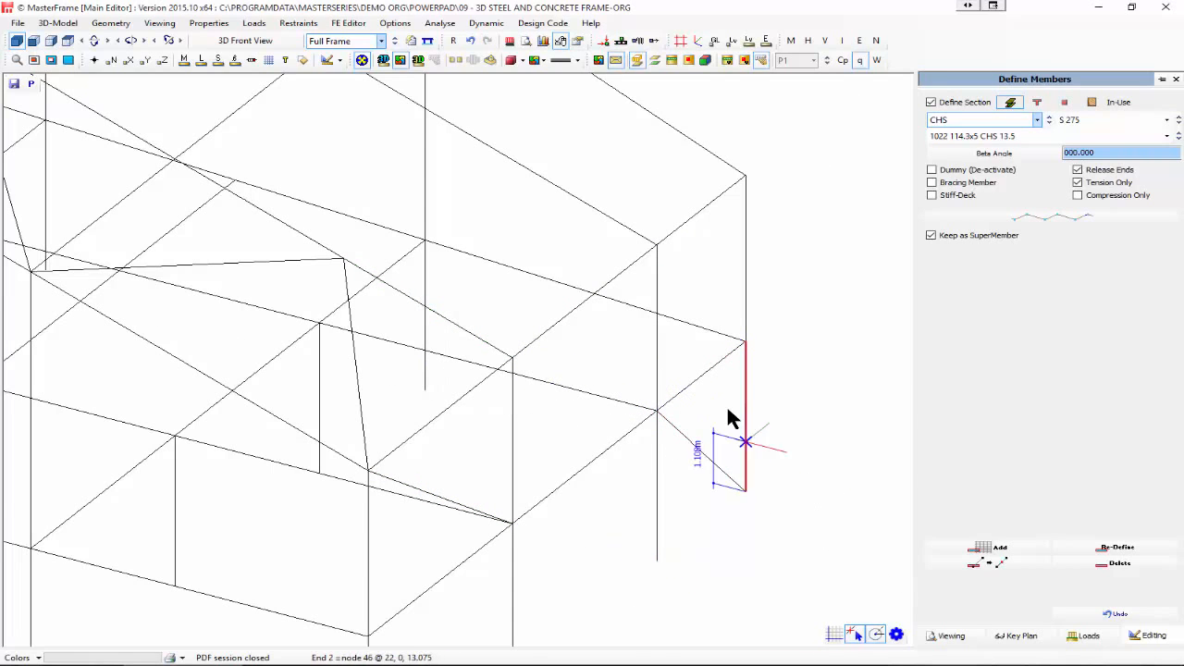
pyautogui.click(746, 342)
pyautogui.click(657, 554)
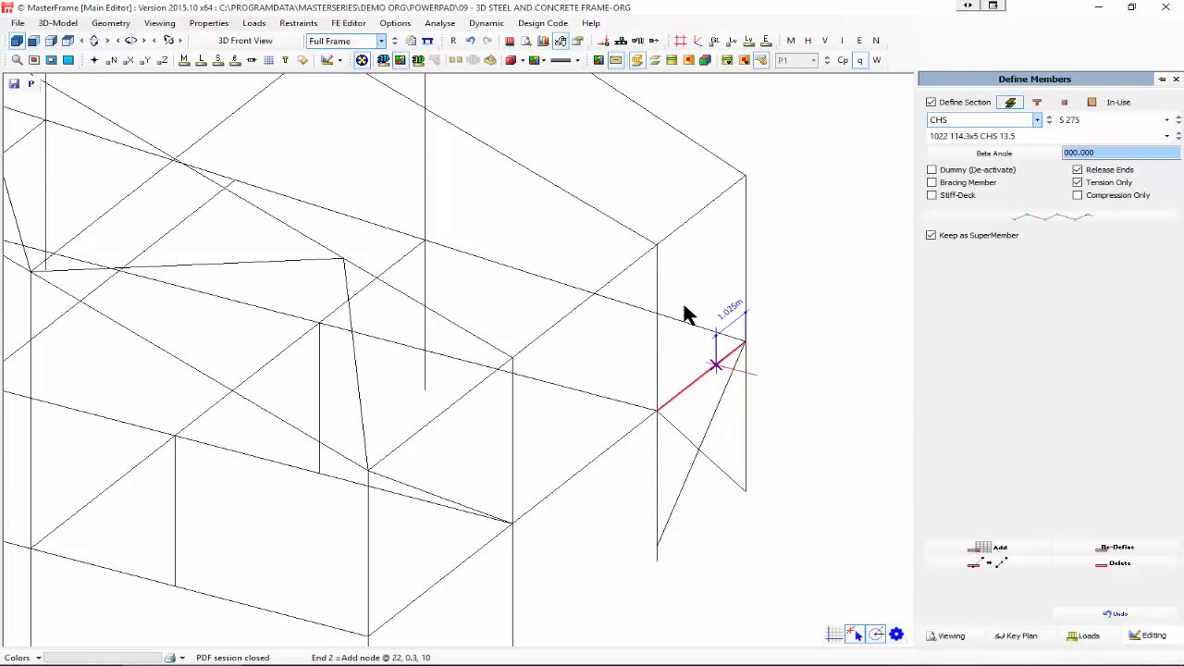
# - Cross-brace the corner bay's upper panel with two 114.3x5 CHS diagonals between opposite column nodes
pyautogui.click(657, 246)
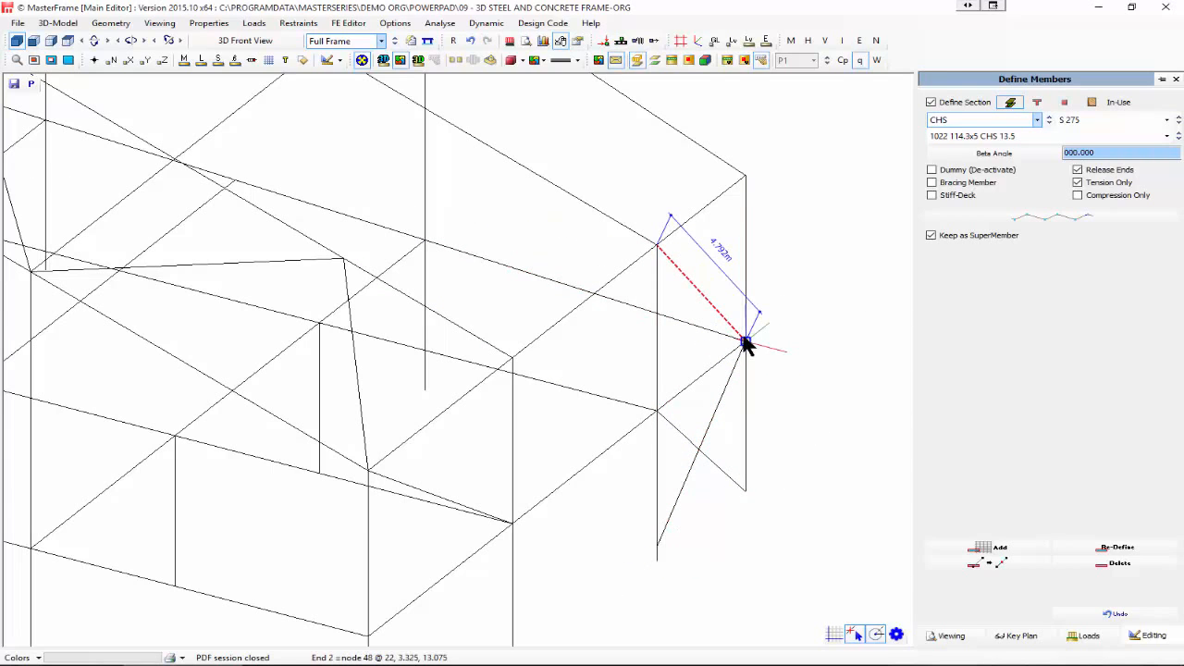
pyautogui.click(746, 342)
pyautogui.click(658, 410)
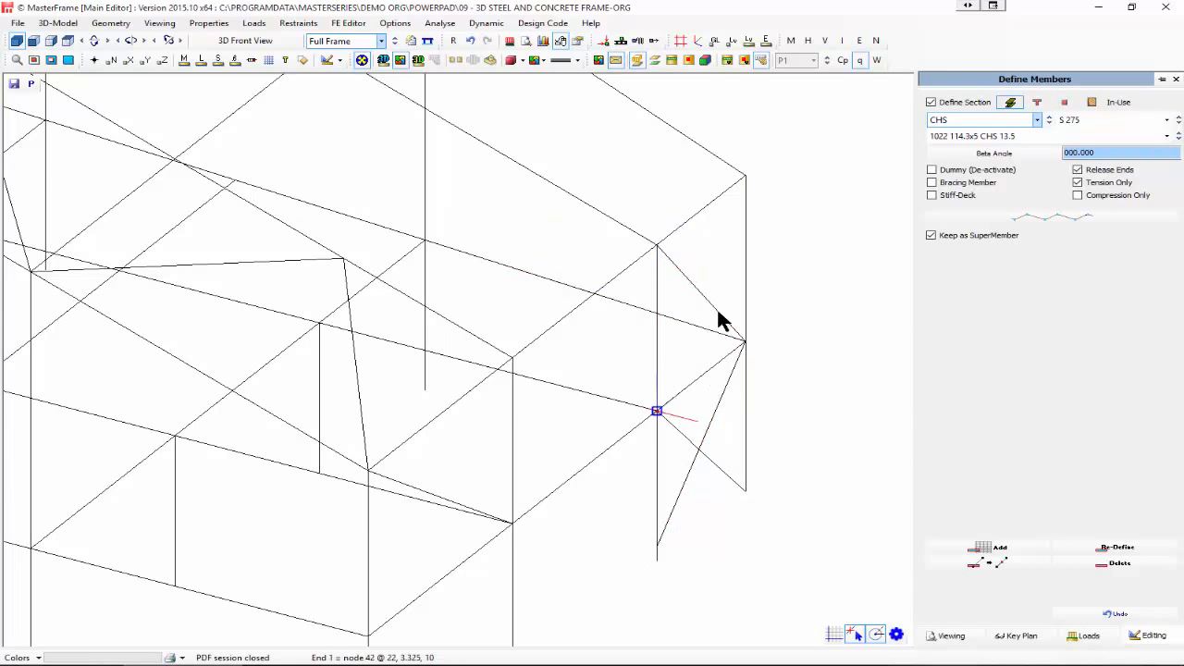
pyautogui.click(745, 177)
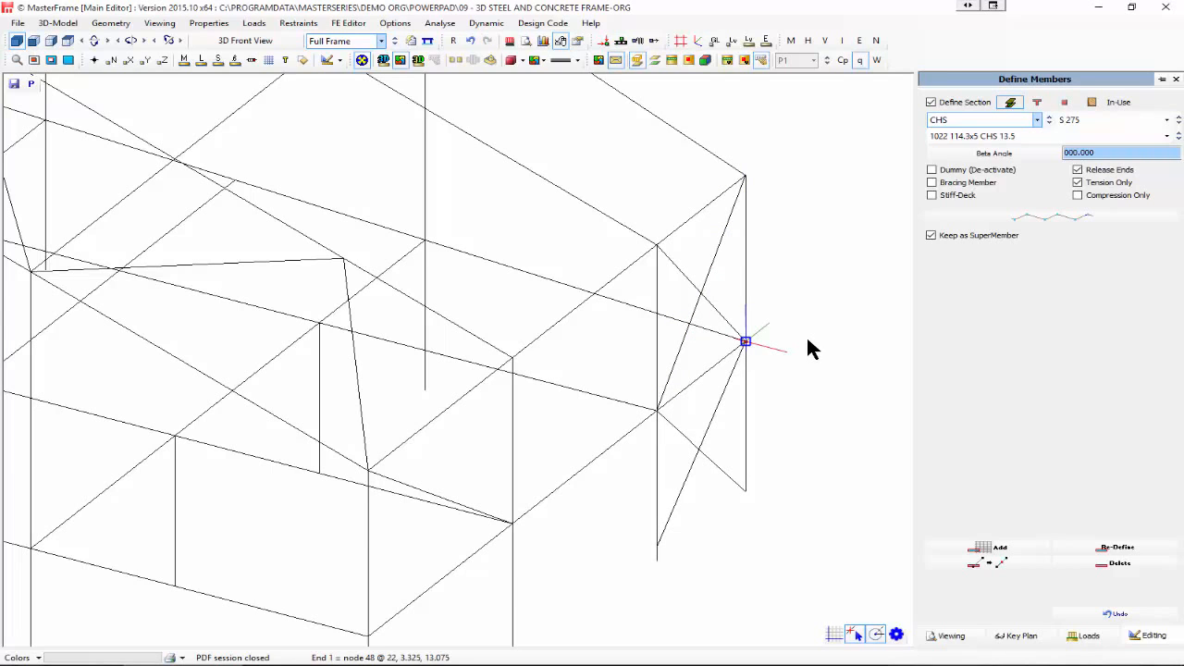
# - Inspect the new bracing as 3D members with distinct member colours, and return to the plain line view
pyautogui.click(383, 61)
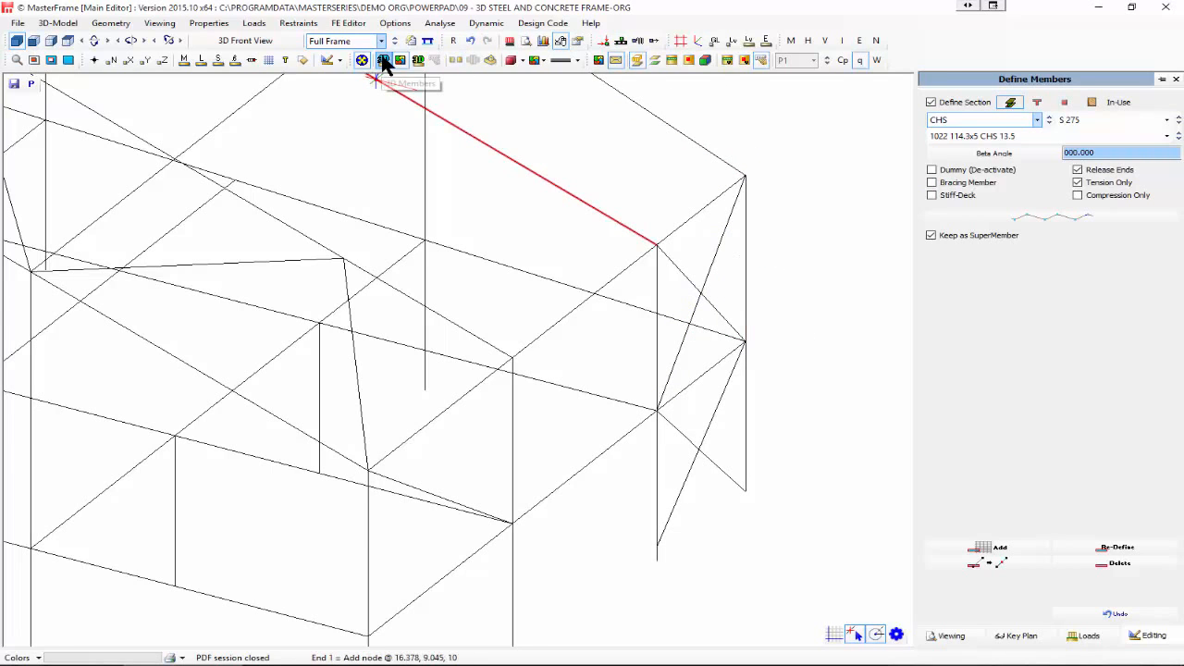
pyautogui.scroll(4, 740, 442)
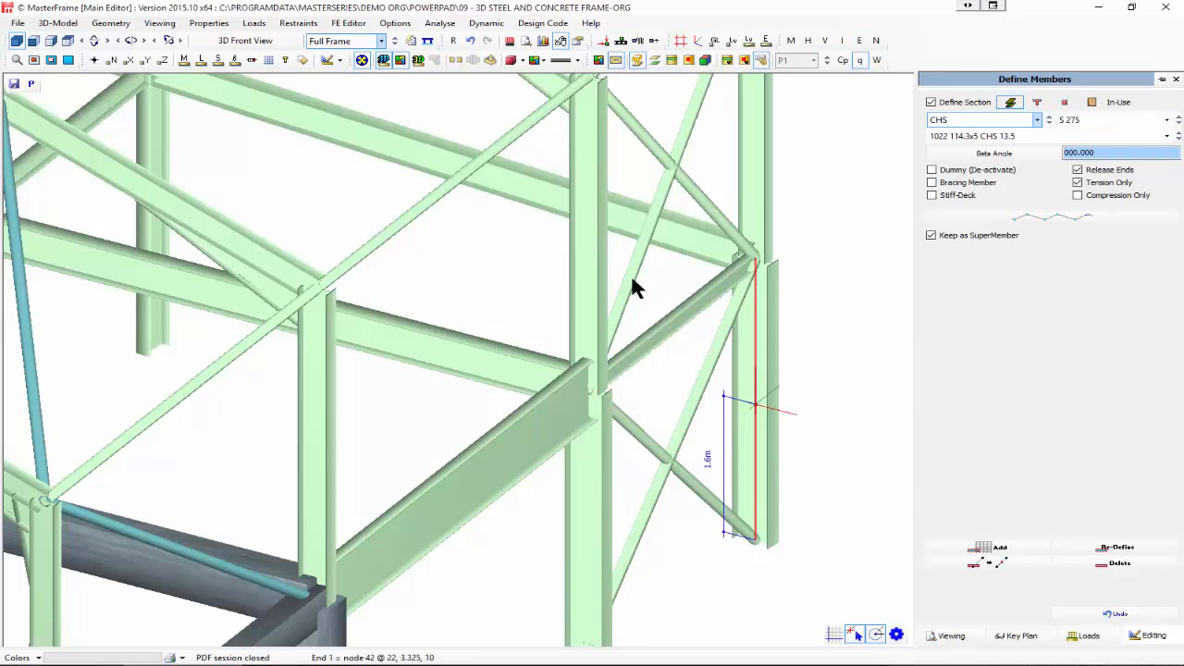
pyautogui.click(418, 60)
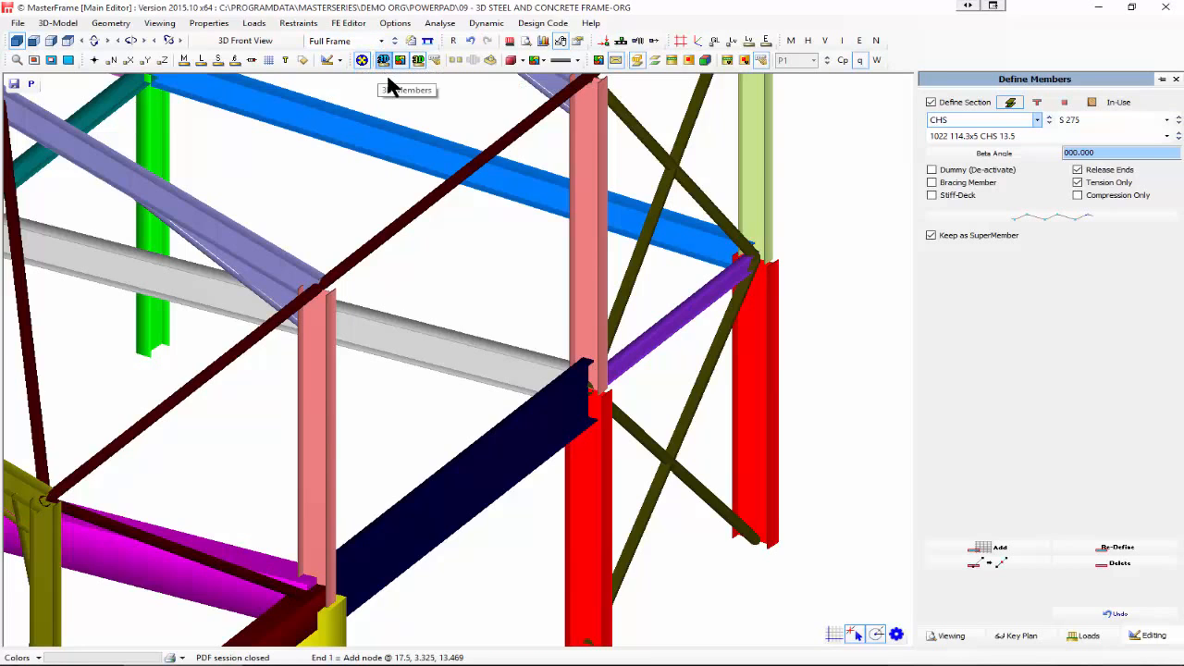
pyautogui.click(384, 63)
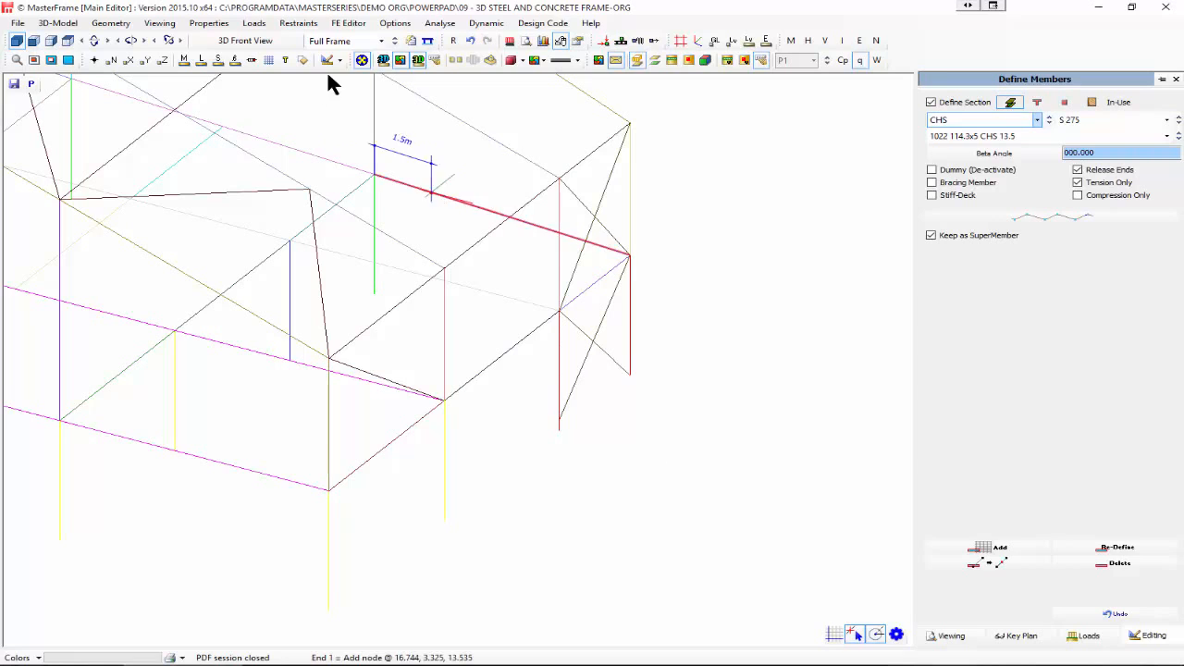
pyautogui.click(419, 60)
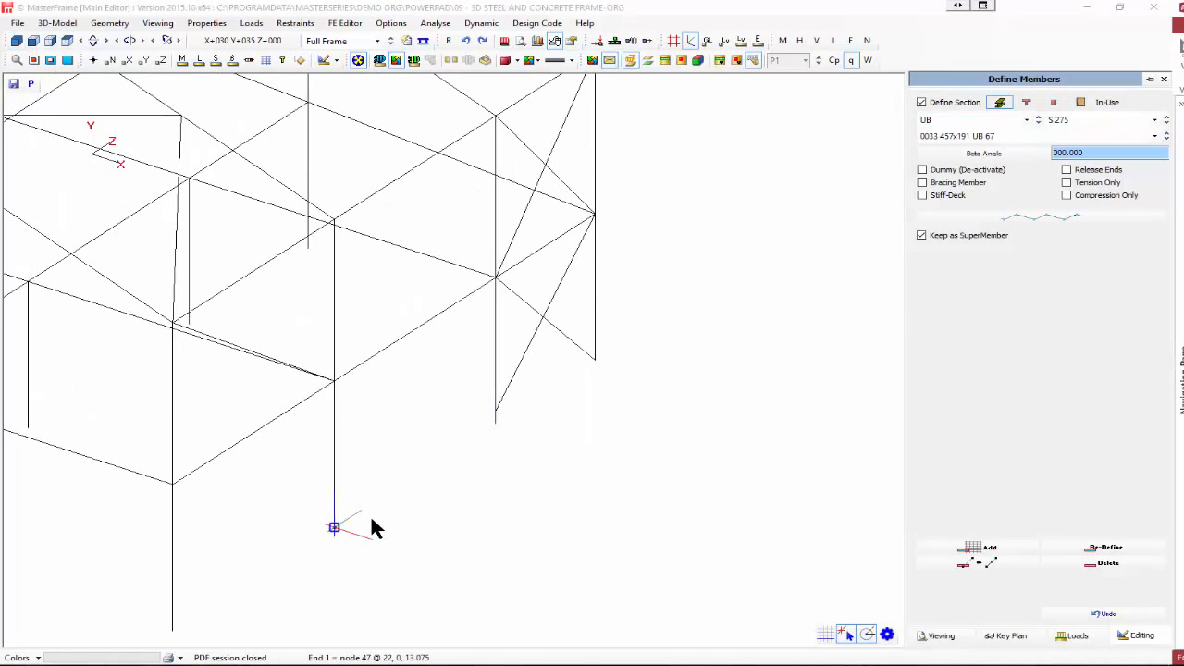
# - Turn off polar tracking, polar tracking lines at track points and auto tracking points in the snap settings
pyautogui.click(888, 634)
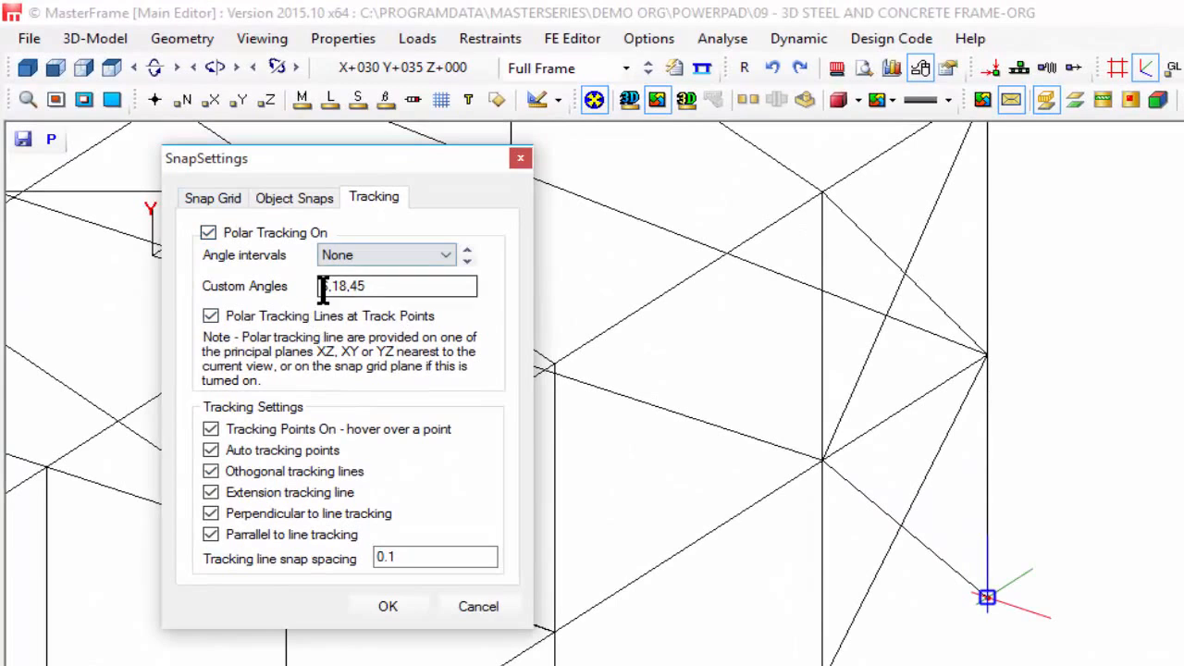
pyautogui.click(209, 233)
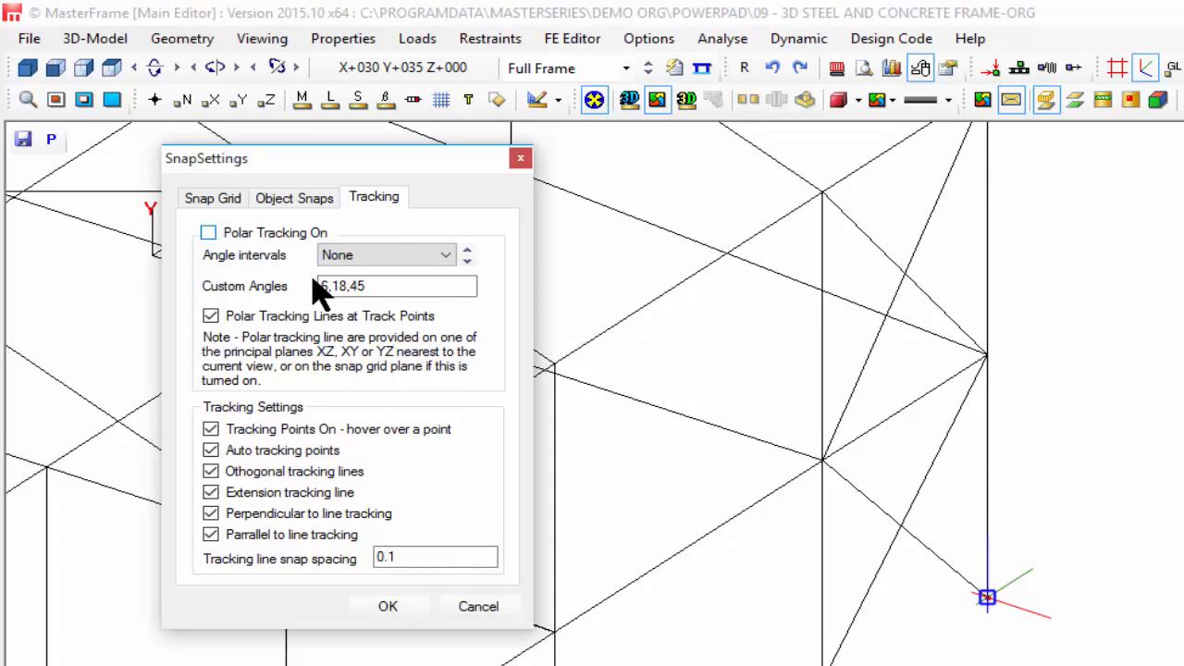
pyautogui.click(211, 316)
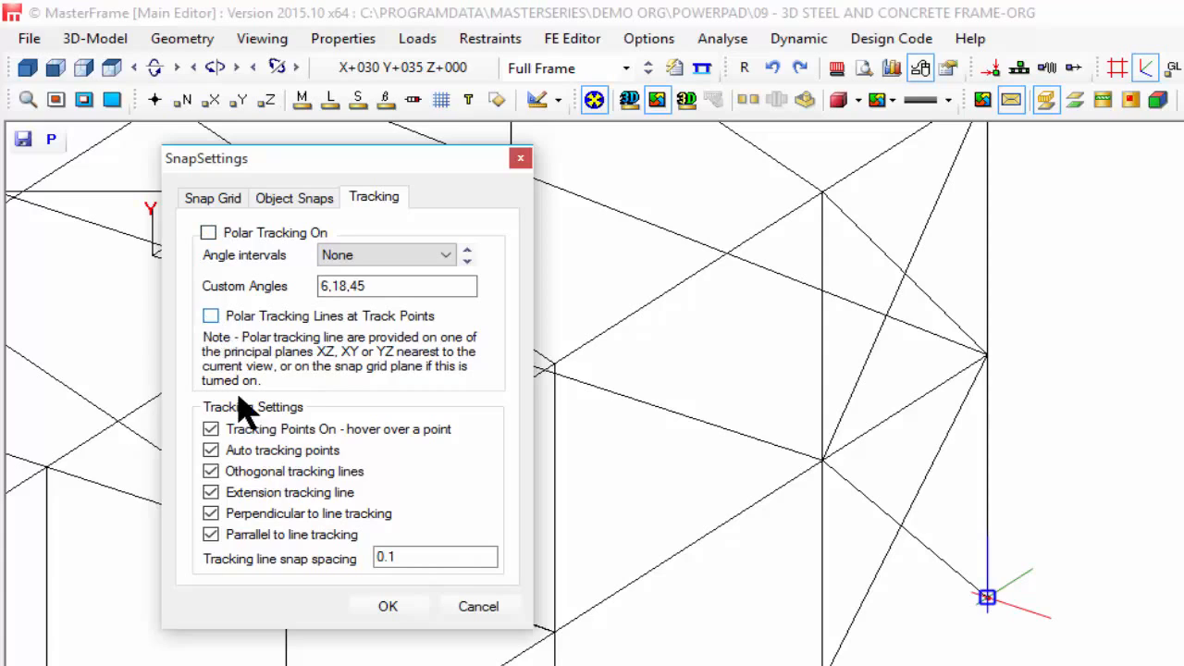
pyautogui.click(211, 450)
# - Enable the perpendicular from 1st end member, orthogonal to 1st end member and mid point snaps, check the grid settings, and apply
pyautogui.click(324, 200)
pyautogui.click(235, 377)
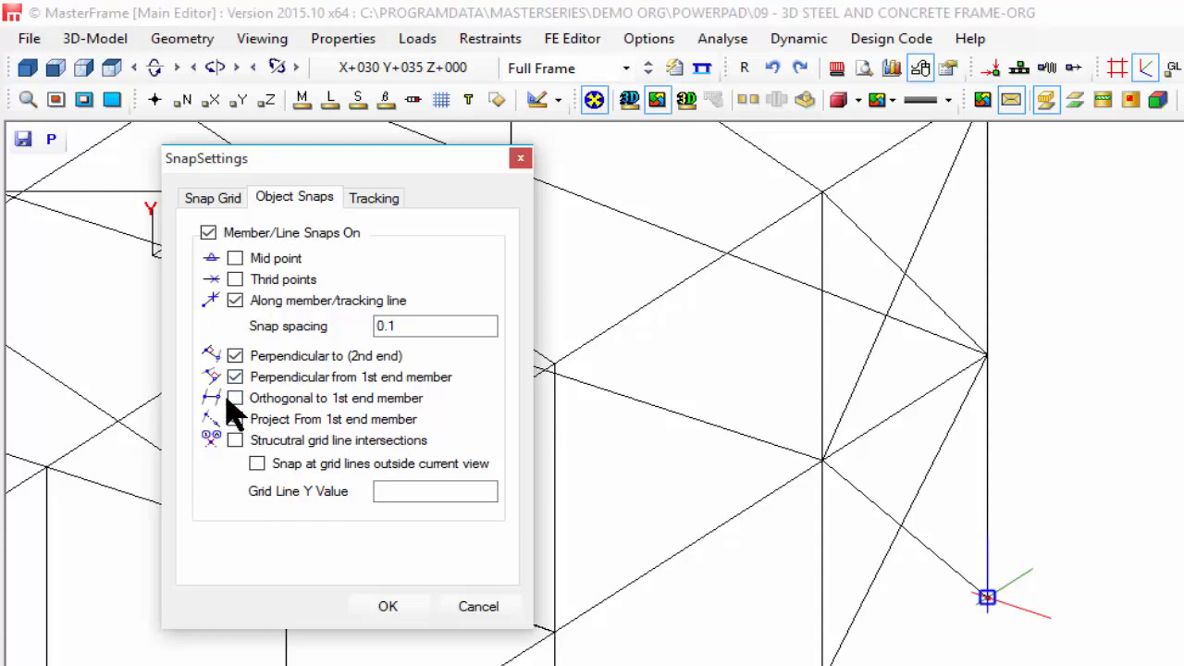
pyautogui.click(235, 398)
pyautogui.click(235, 259)
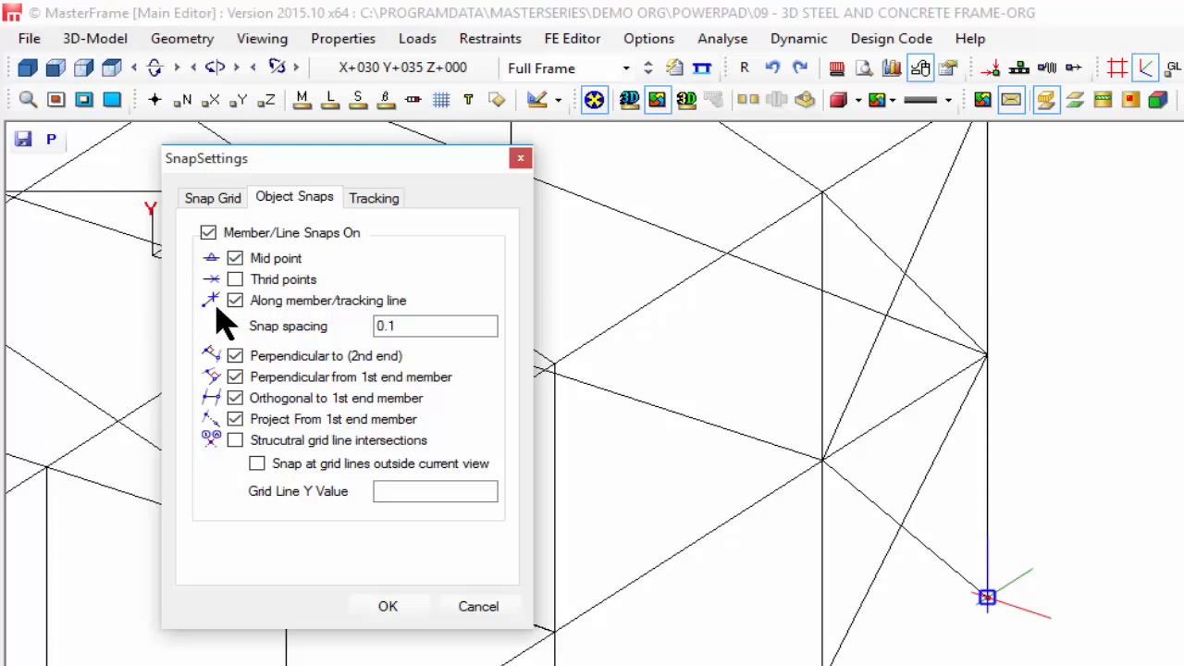
pyautogui.click(205, 197)
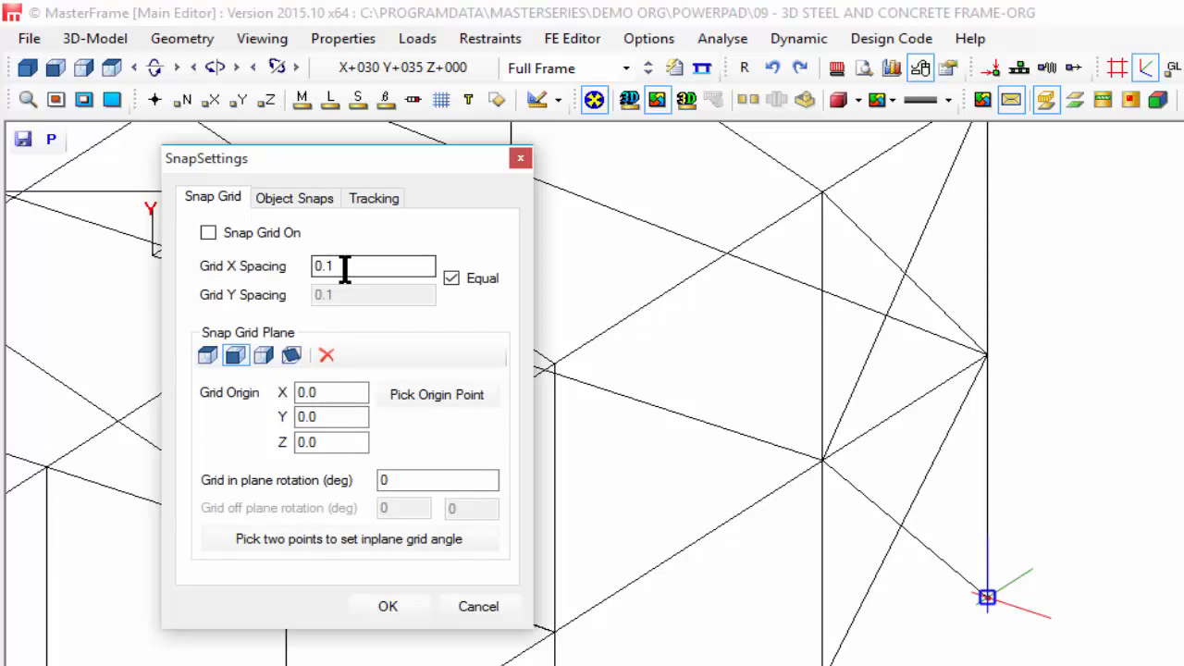
pyautogui.click(385, 607)
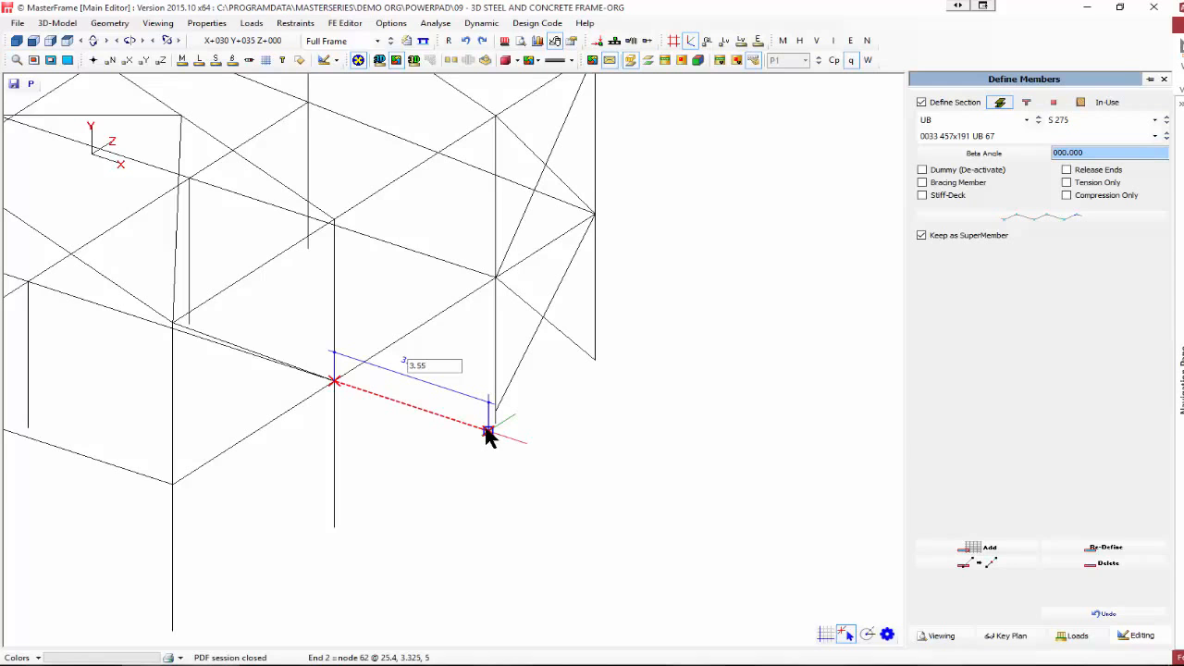
# - Draw a 457x191 UB 67 beam 3.55 m outward along X from the floor-level node of the second end-face column
pyautogui.press('Return')
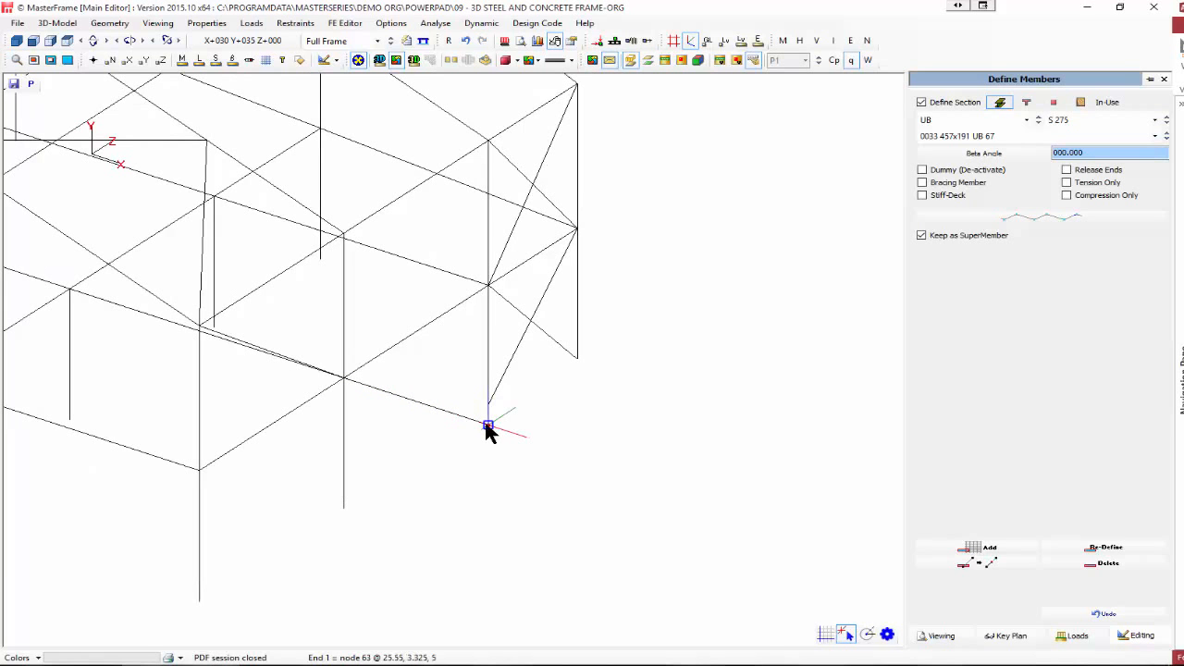
pyautogui.moveTo(726, 364); pyautogui.dragTo(257, 442, button='middle')
pyautogui.press('Left')
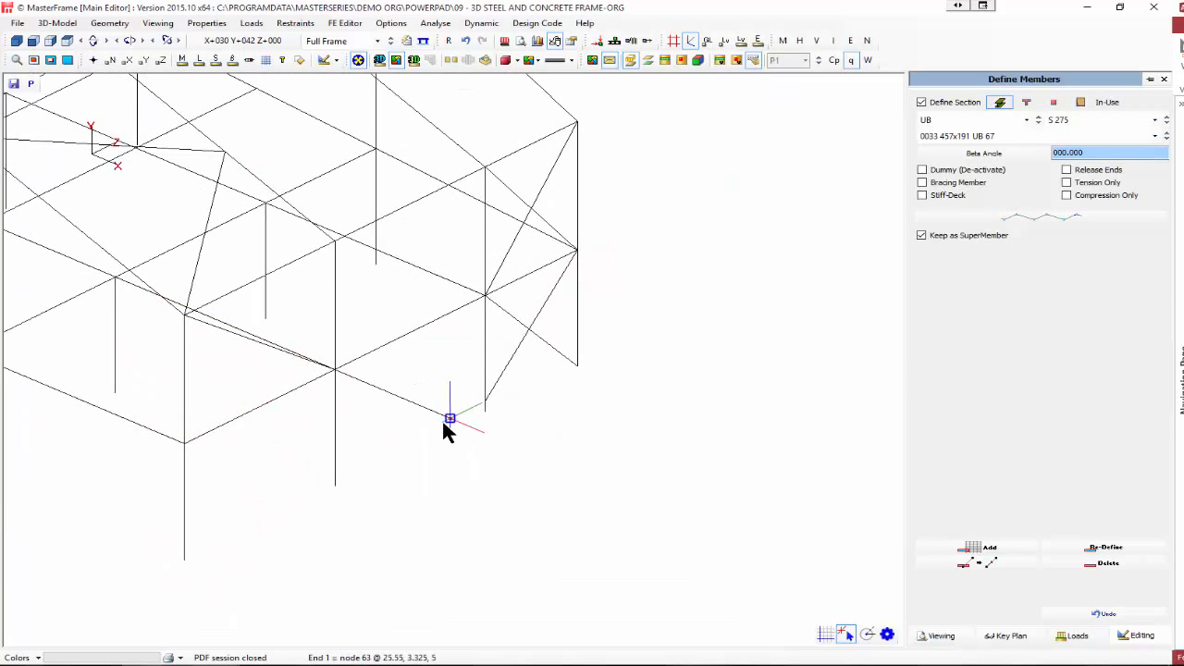
pyautogui.click(534, 447)
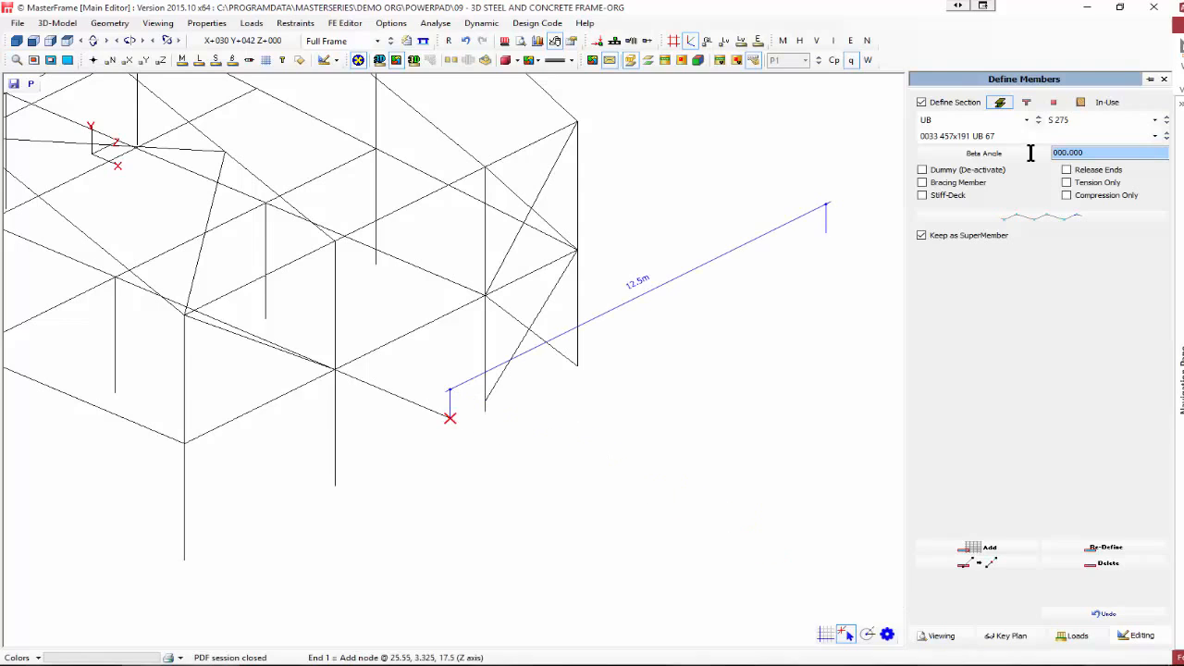
# - Set the section to 152x152 UC 23 and draw a 3.325 m column from the new beam's free end down to base level
pyautogui.click(962, 122)
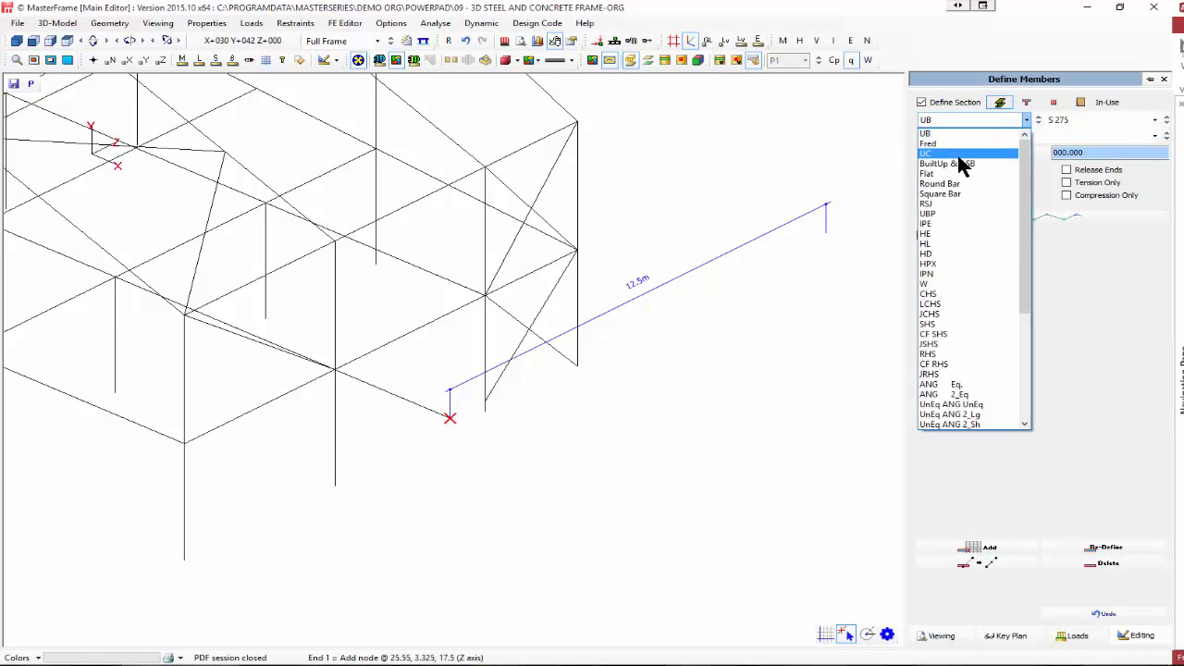
pyautogui.click(957, 153)
pyautogui.click(992, 138)
pyautogui.scroll(-2, 972, 357)
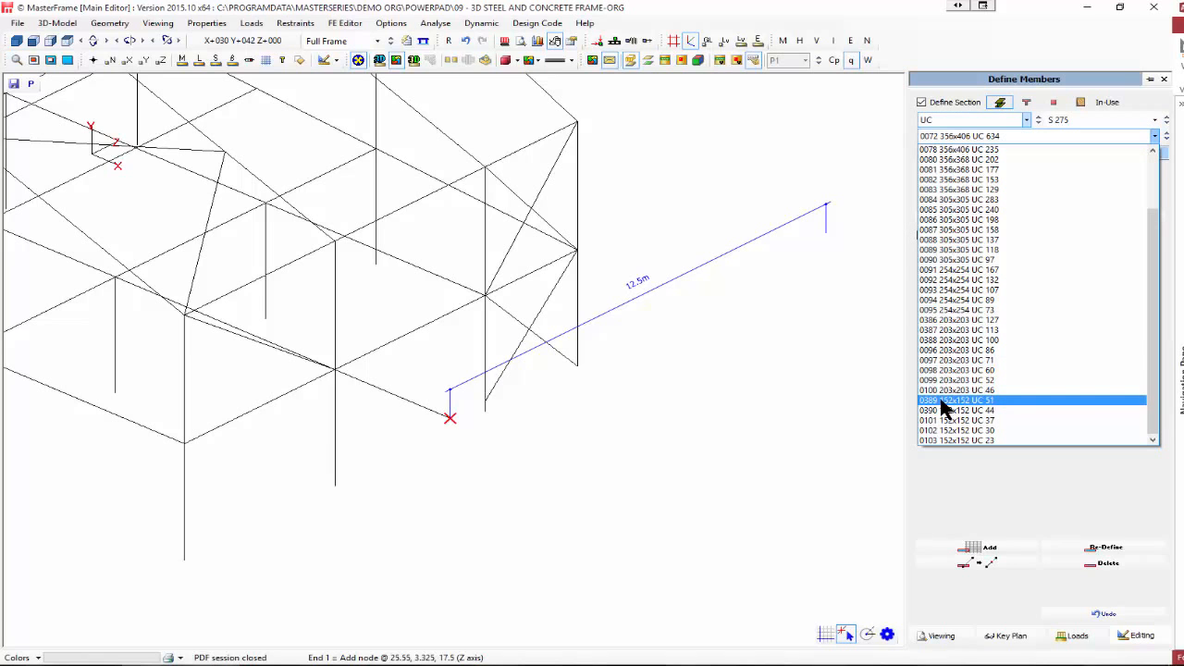
pyautogui.click(953, 441)
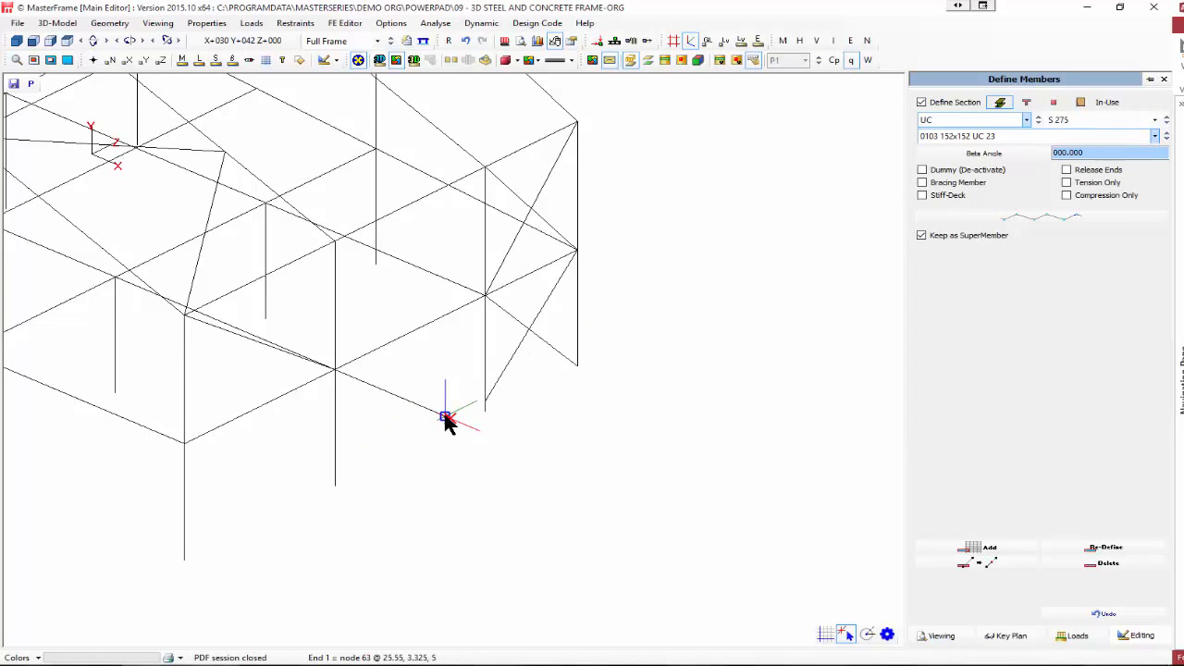
pyautogui.click(449, 419)
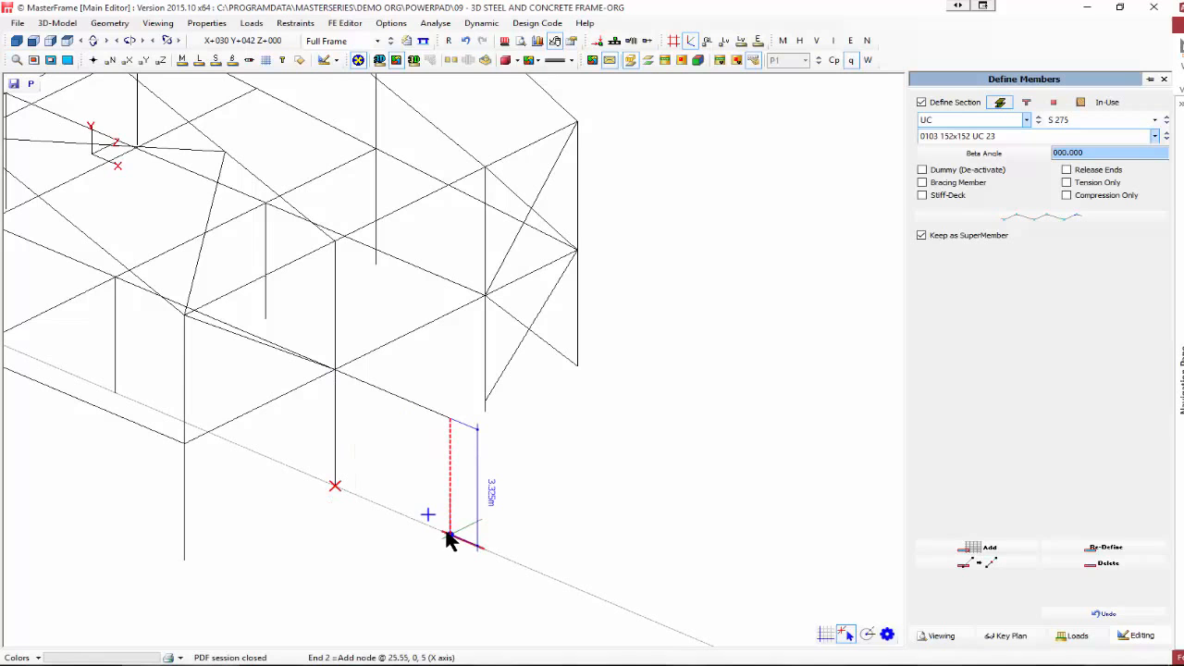
pyautogui.click(449, 536)
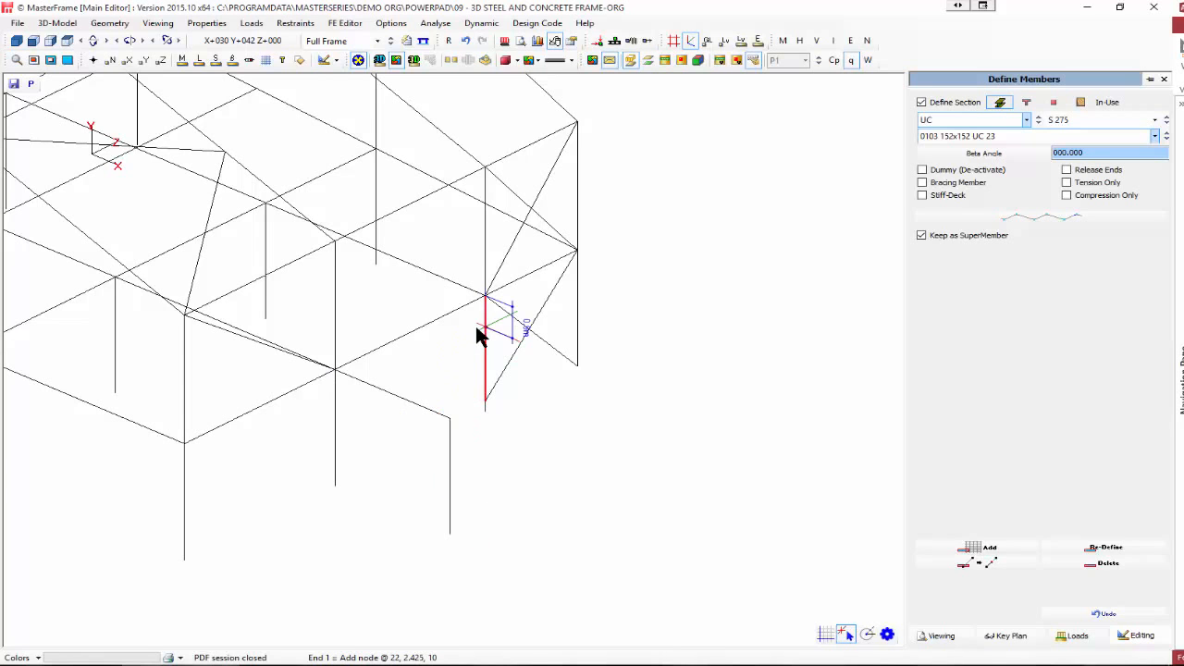
# - Draw a 152x152 UC 23 floor-level beam outward along X from the neighbouring end-face column to 25.55, 3.325, 10
pyautogui.scroll(-10, 783, 332)
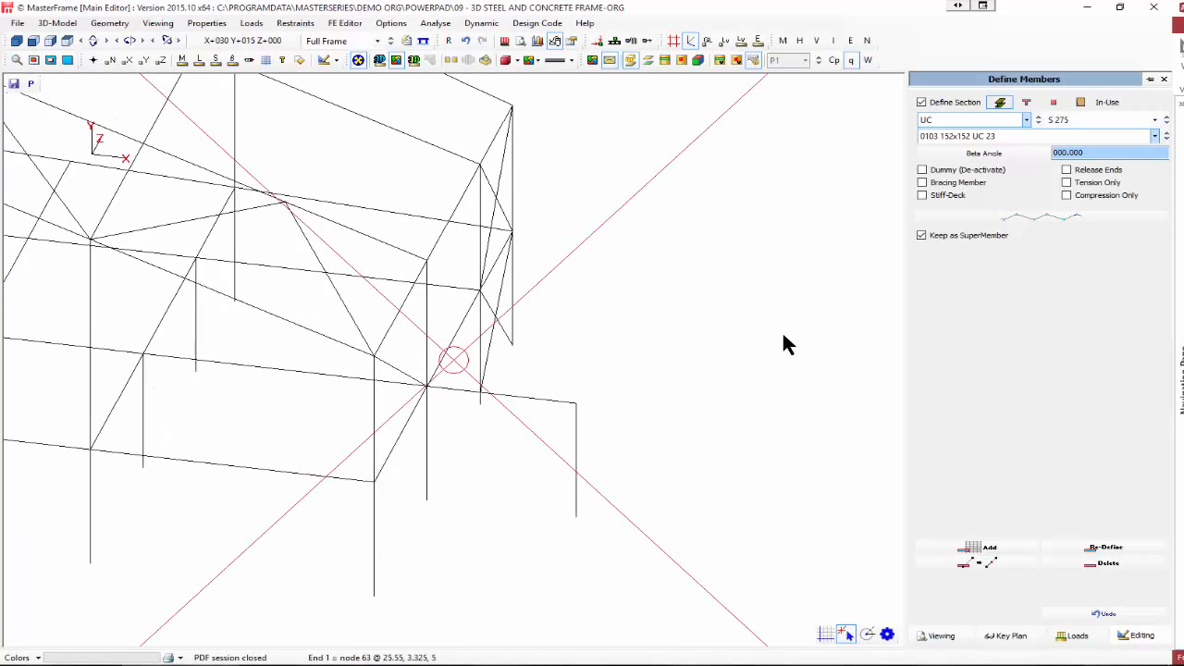
pyautogui.click(502, 290)
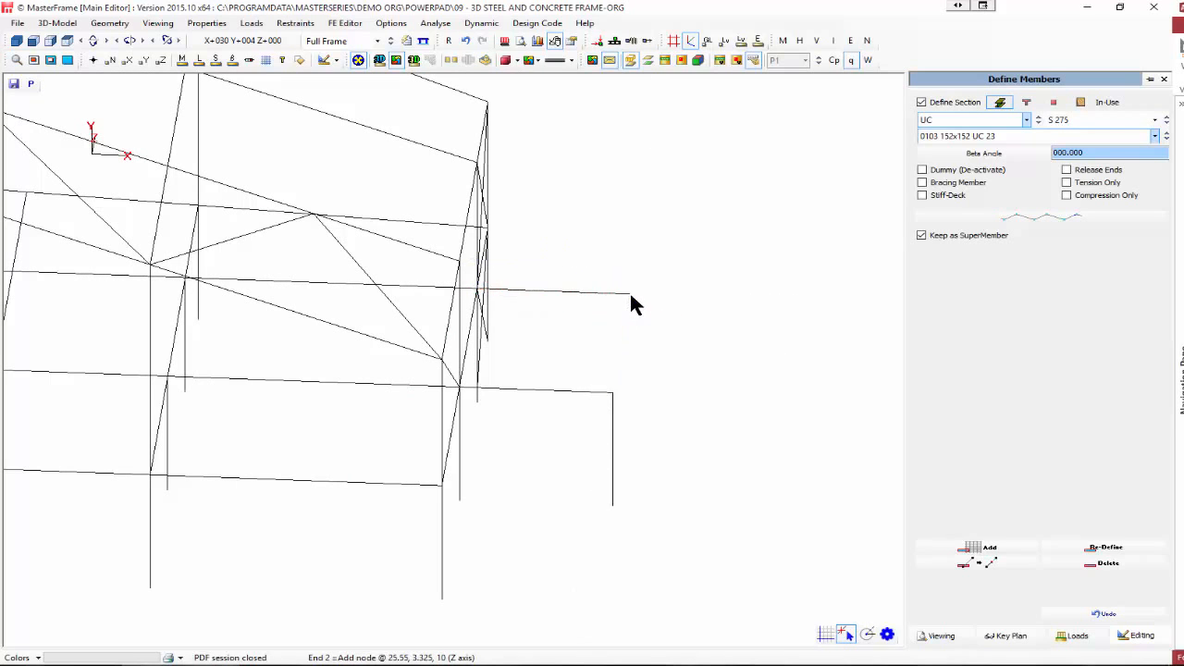
pyautogui.click(630, 295)
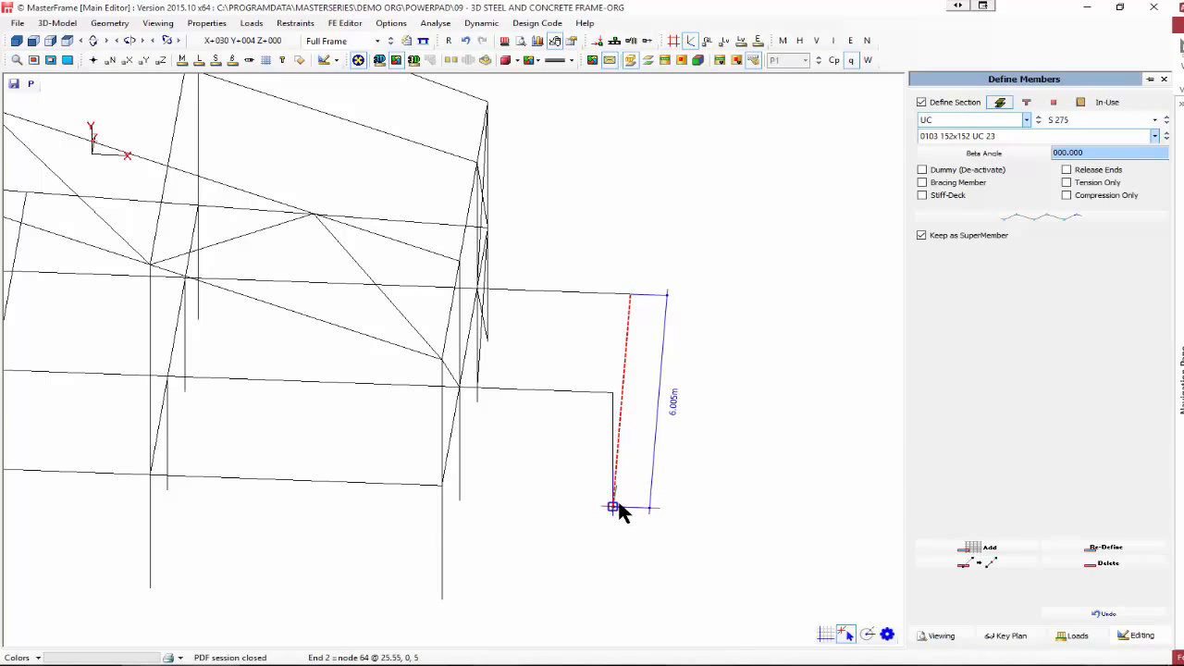
# - Join the free ends of the two outward floor beams with a beam and draw a 3.325 m column from the new corner to base level
pyautogui.click(613, 394)
pyautogui.moveTo(97, 357); pyautogui.dragTo(401, 343, button='middle')
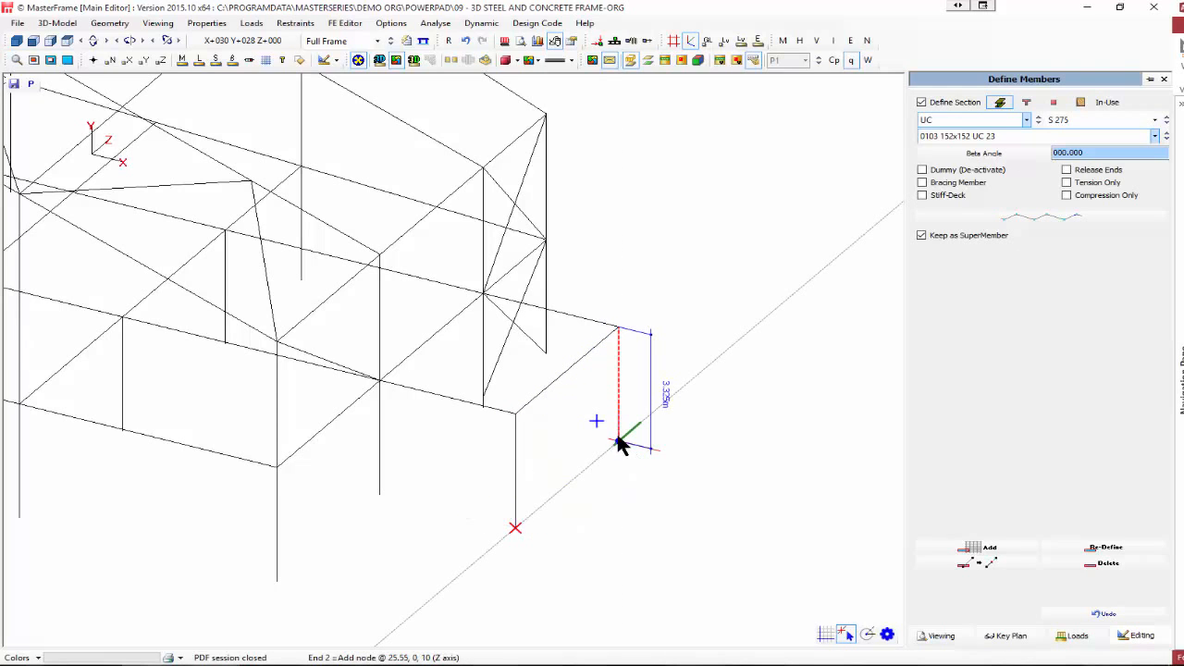
pyautogui.click(620, 444)
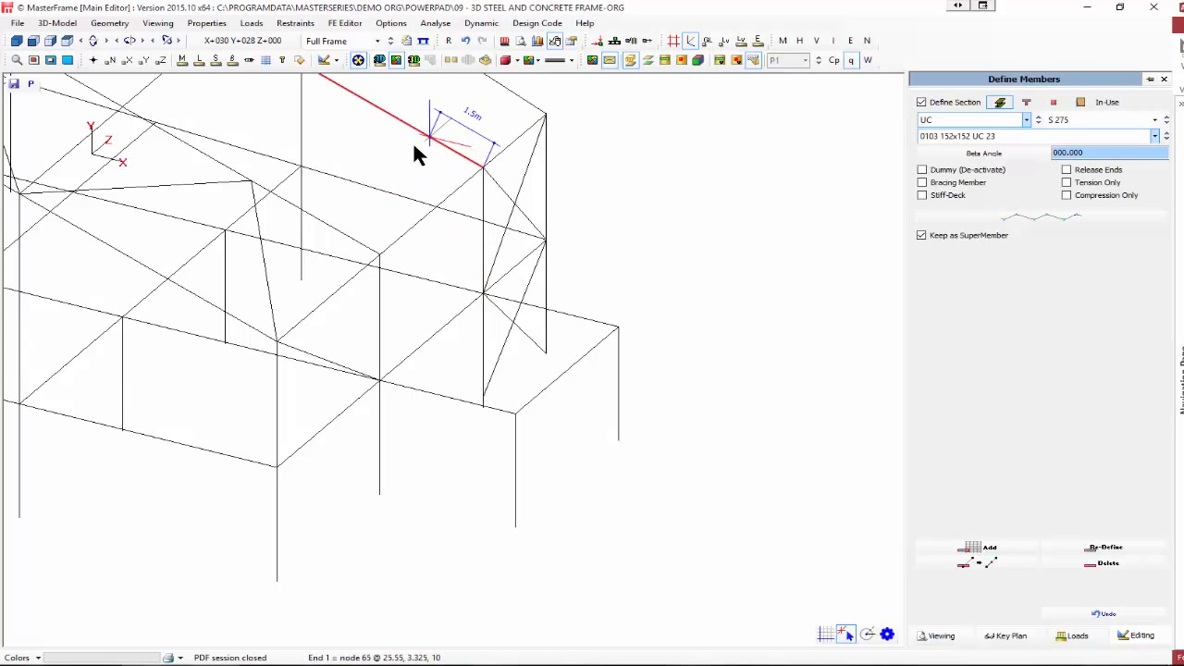
# - Extend the rafter at Z = 10 outward to 25.55, 5.709, 10 and draw a column from its end to the floor-level corner node
pyautogui.click(483, 170)
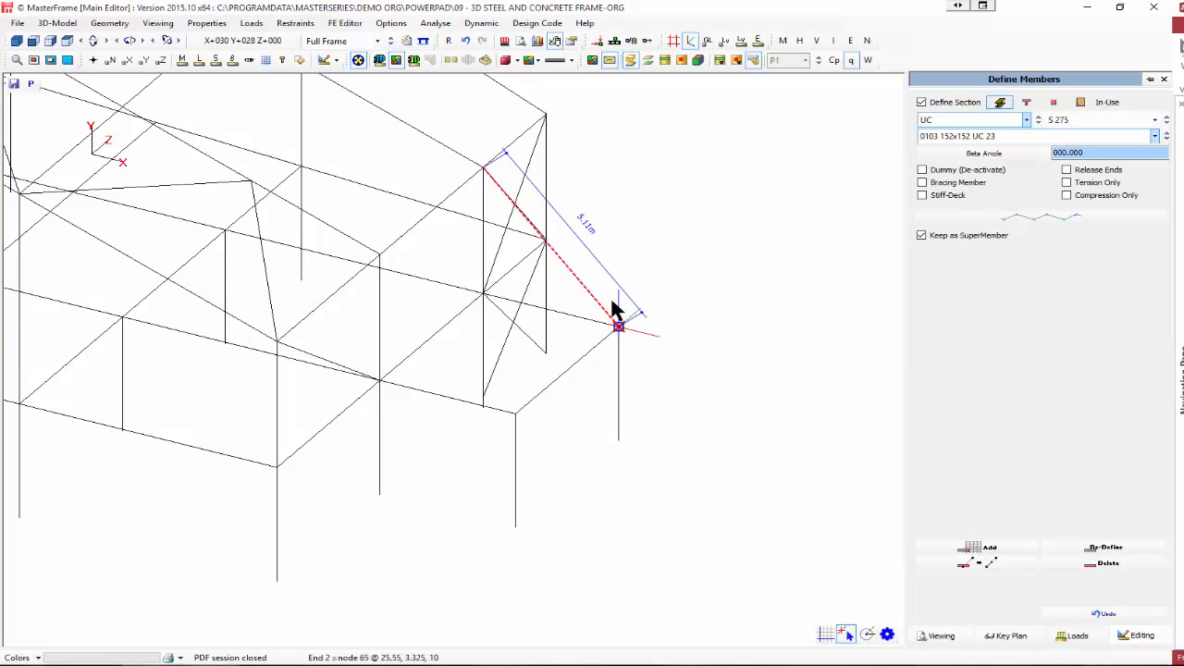
pyautogui.click(618, 246)
pyautogui.click(626, 328)
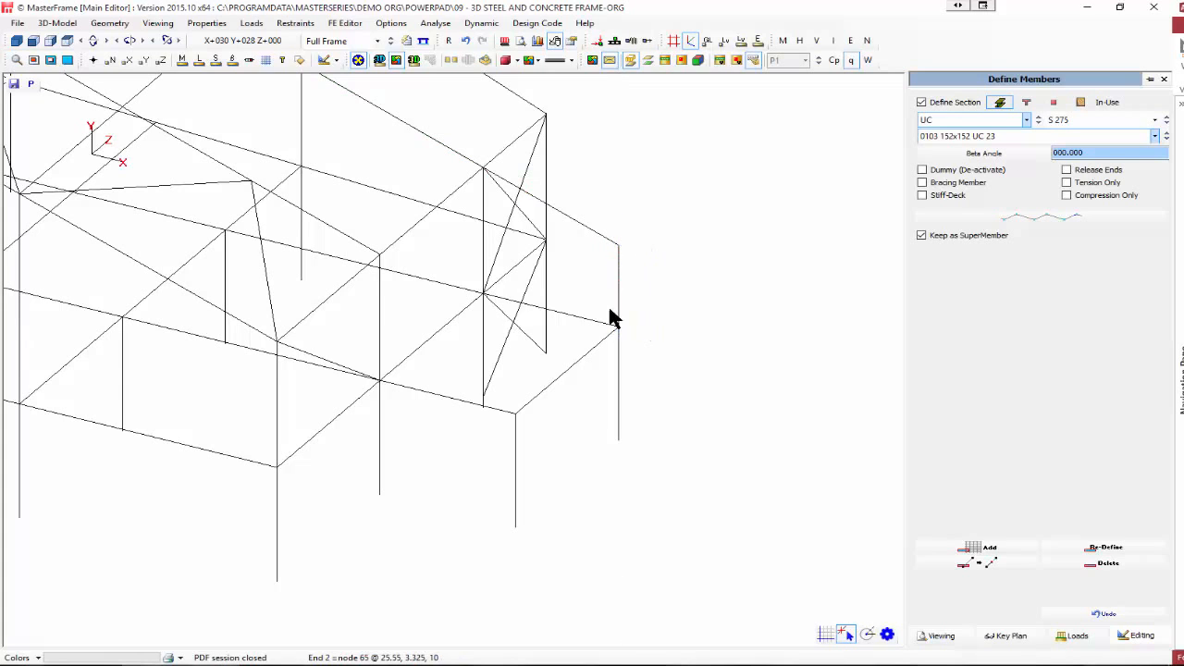
# - Extend the rafter at Z = 5 outward to 25.55, 5.708, 5 and connect its end to the floor-level node with a column
pyautogui.click(379, 254)
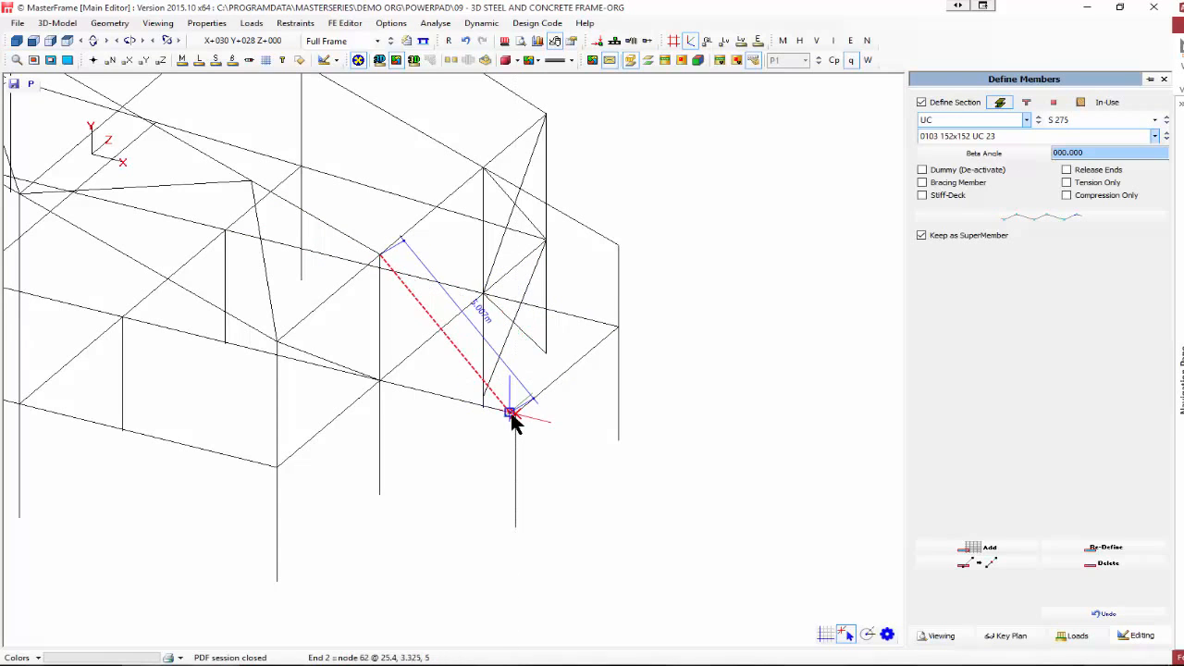
pyautogui.click(512, 300)
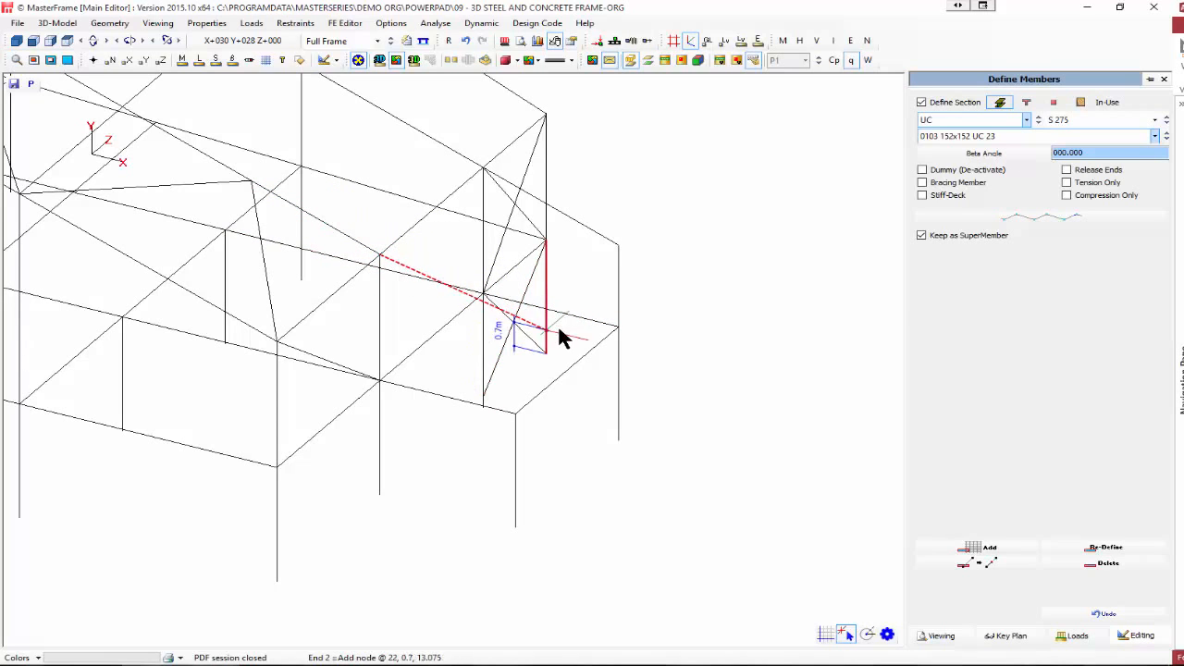
pyautogui.moveTo(474, 363); pyautogui.dragTo(649, 361, button='middle')
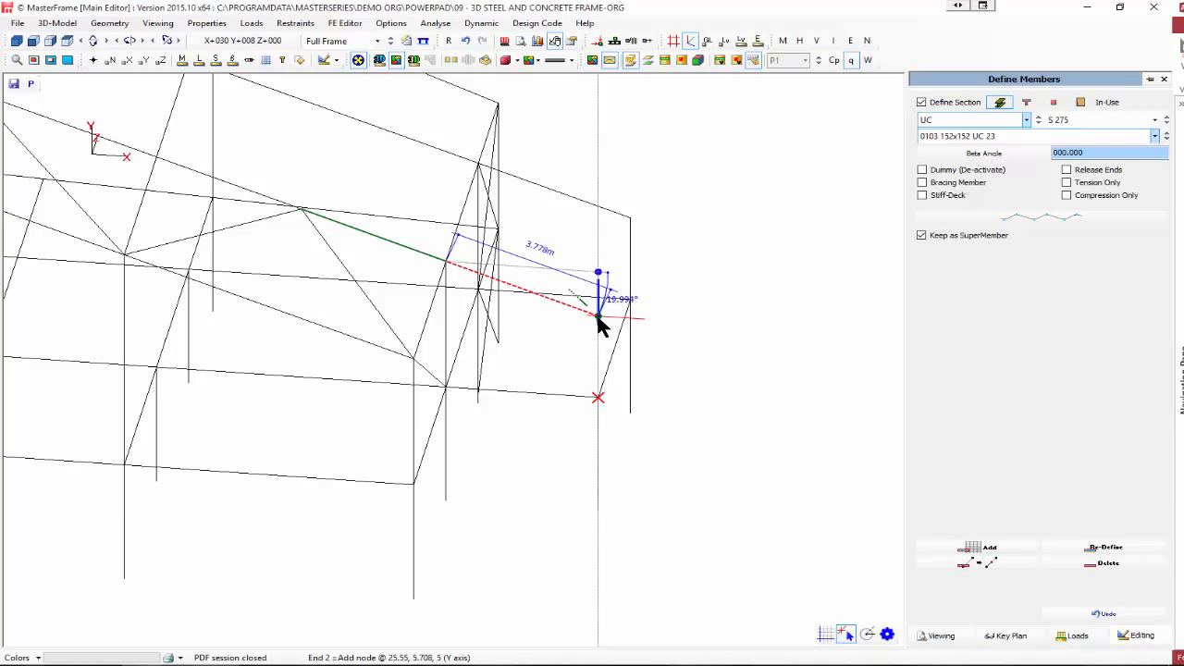
pyautogui.click(597, 316)
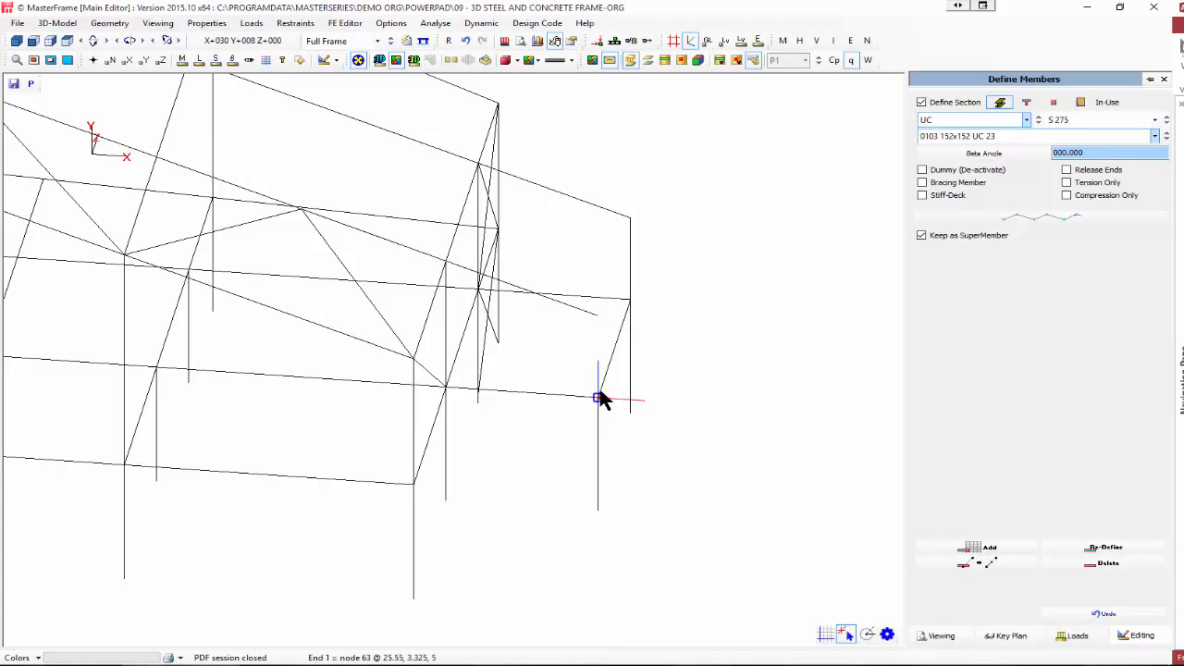
pyautogui.click(598, 317)
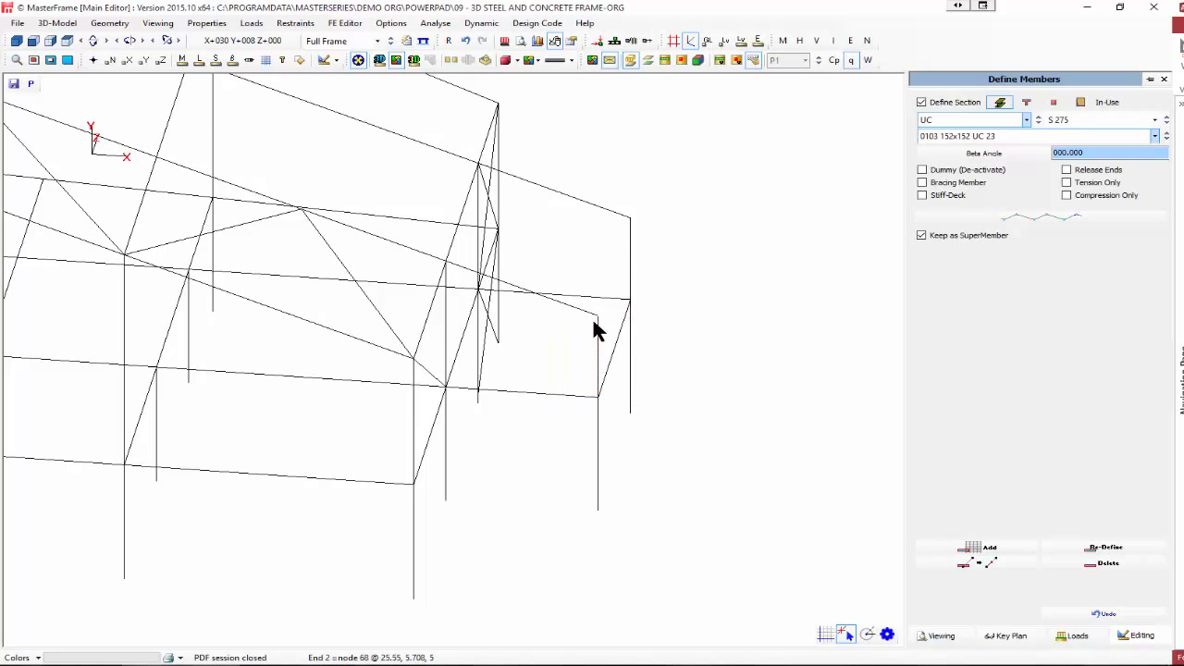
# - Join the tops of the two outer columns with a beam and display the frame's members as rendered solid sections
pyautogui.click(629, 217)
pyautogui.moveTo(225, 342)
pyautogui.mouseDown(button='middle')
pyautogui.moveTo(0, 320)
pyautogui.moveTo(780, 360)
pyautogui.moveTo(972, 349)
pyautogui.moveTo(955, 336)
pyautogui.mouseUp(button='middle')
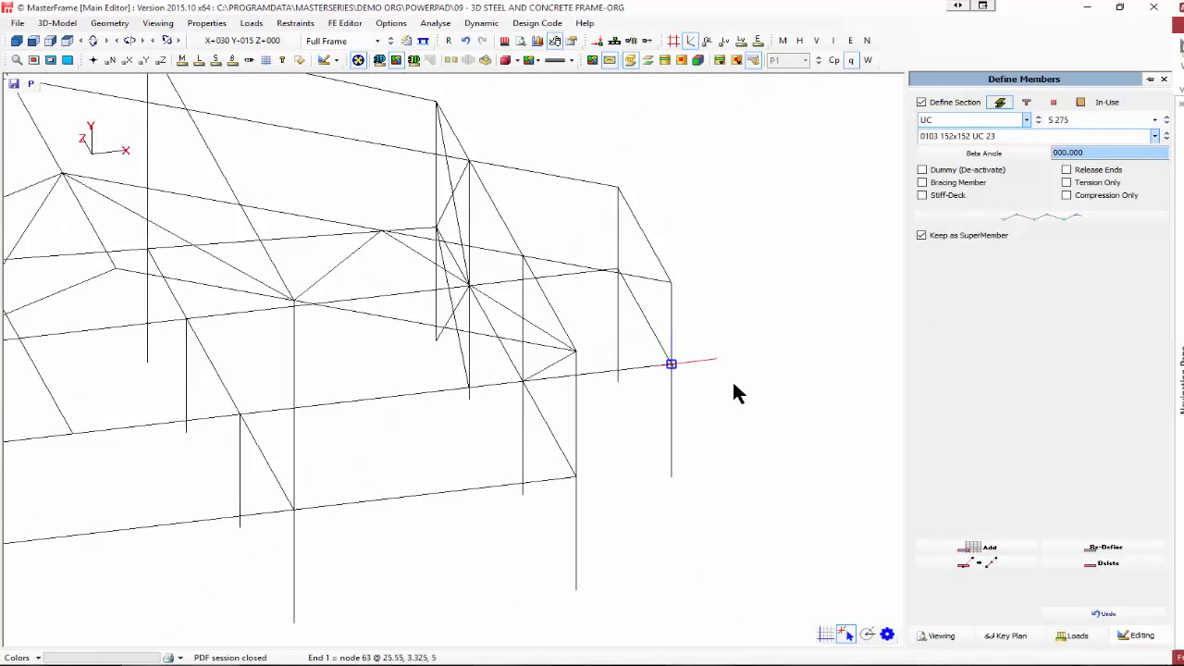
pyautogui.moveTo(733, 387)
pyautogui.mouseDown(button='middle')
pyautogui.moveTo(191, 377)
pyautogui.moveTo(1145, 248)
pyautogui.mouseUp(button='middle')
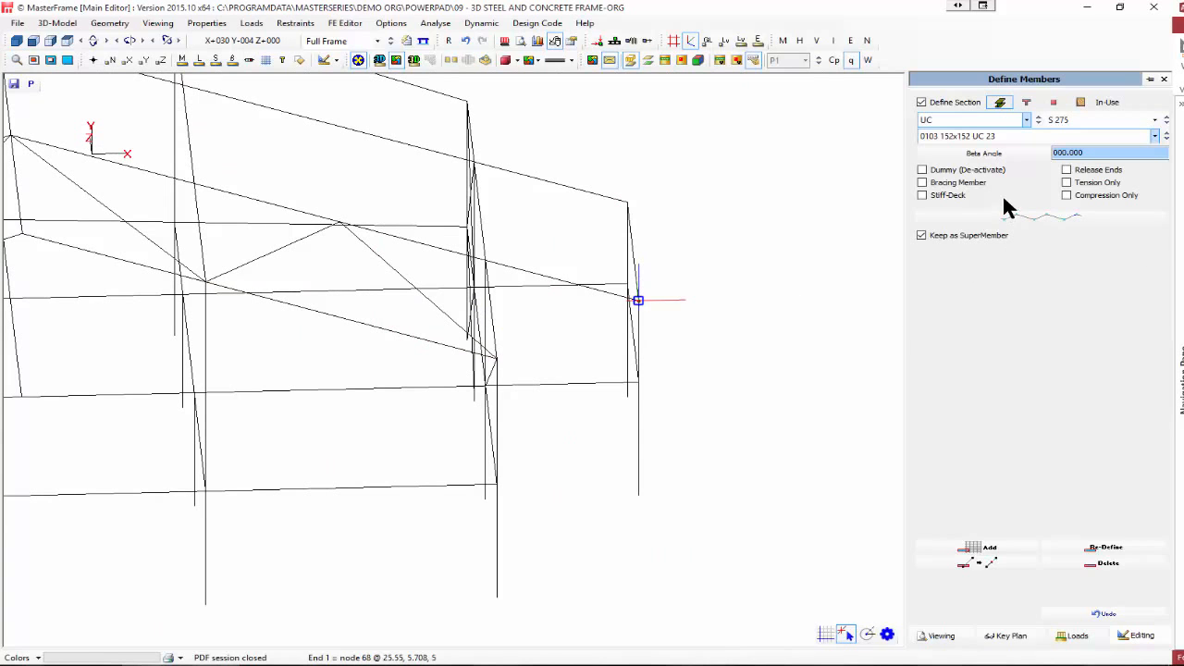
pyautogui.click(378, 61)
pyautogui.click(430, 364)
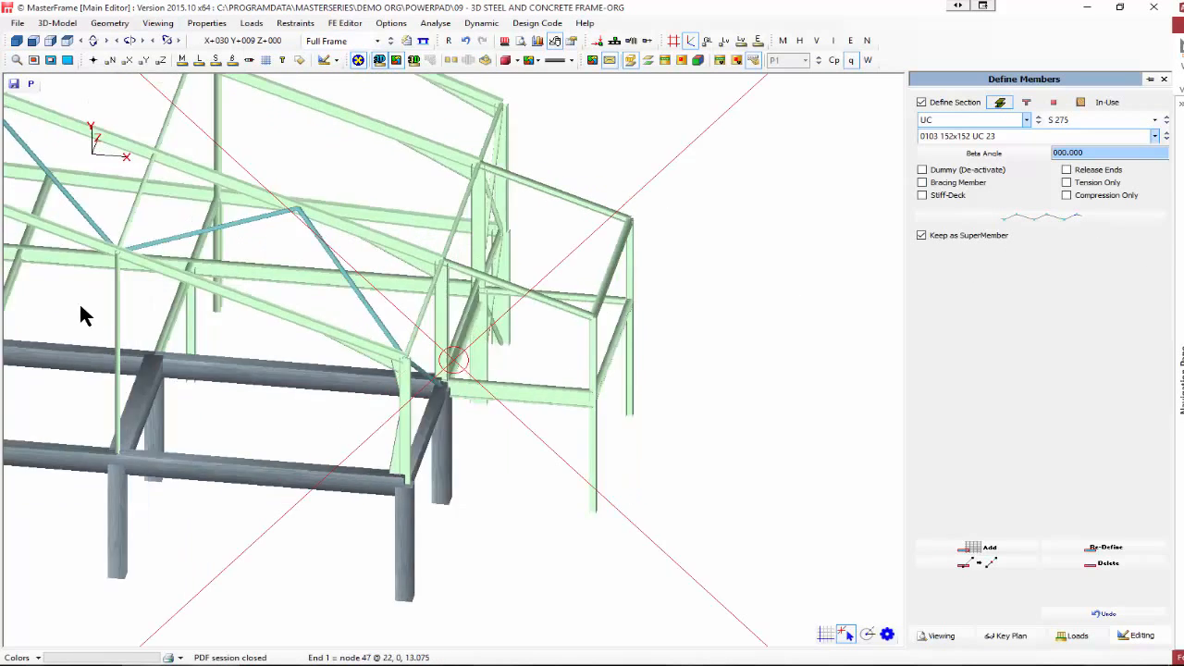
pyautogui.moveTo(81, 306); pyautogui.dragTo(79, 303, button='middle')
pyautogui.moveTo(515, 376); pyautogui.dragTo(436, 400, button='middle')
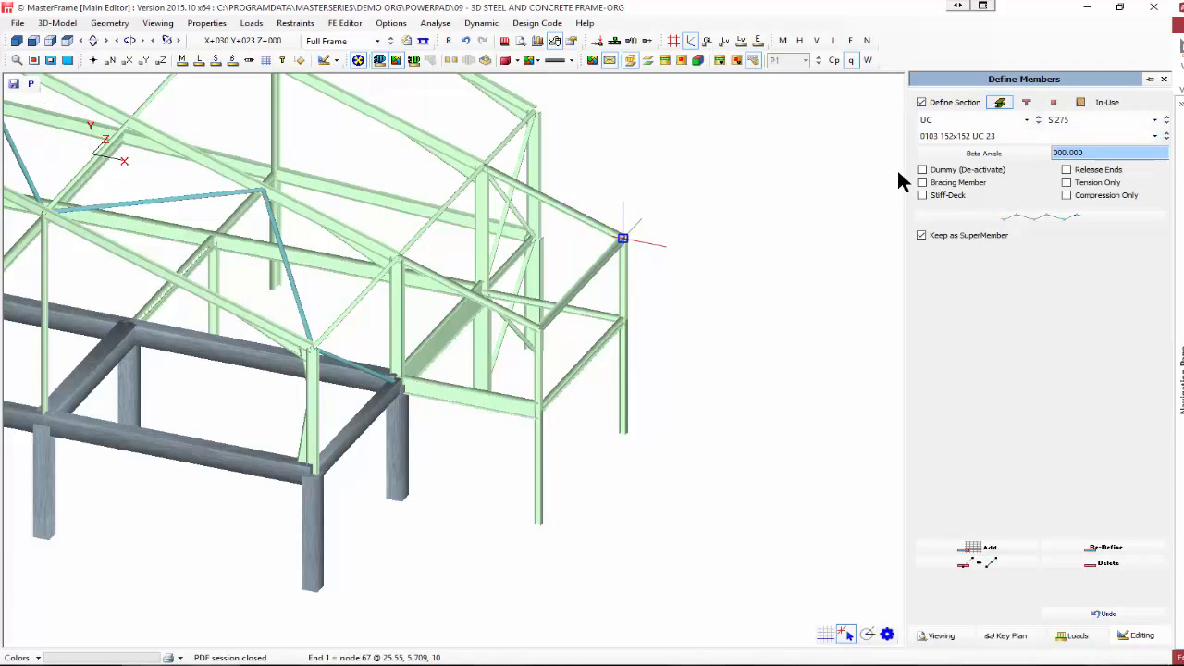
# - Set the member section to the equal angle 70x70x6 ANG 6.43
pyautogui.click(953, 120)
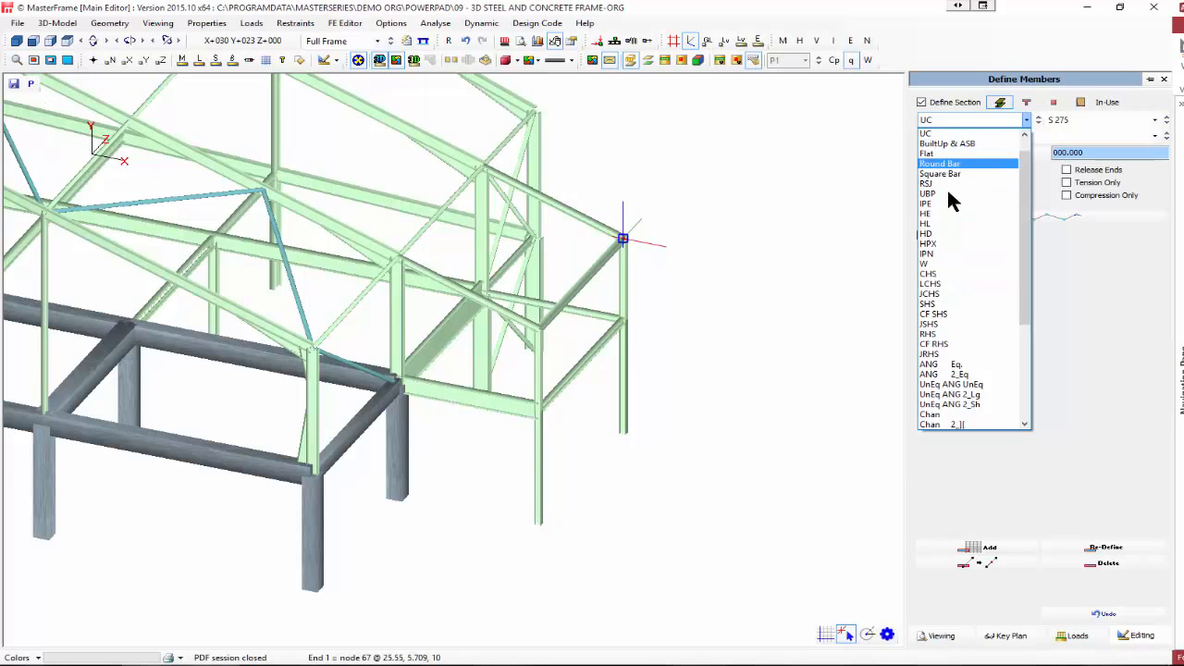
pyautogui.scroll(-5, 945, 369)
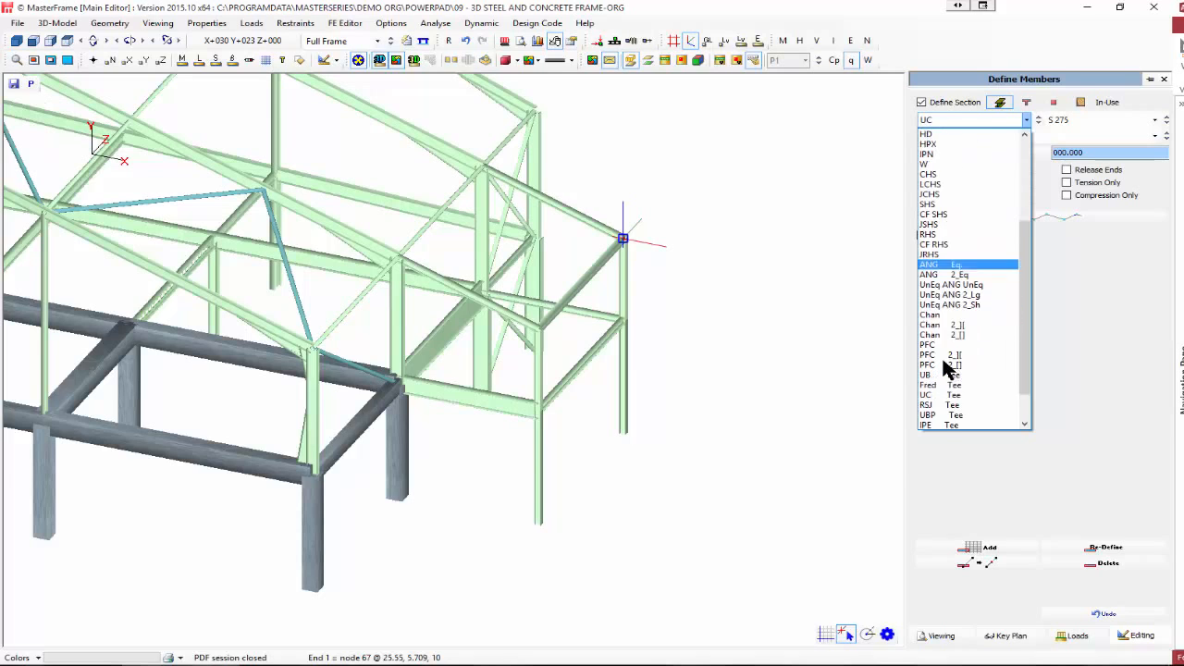
pyautogui.scroll(2, 945, 368)
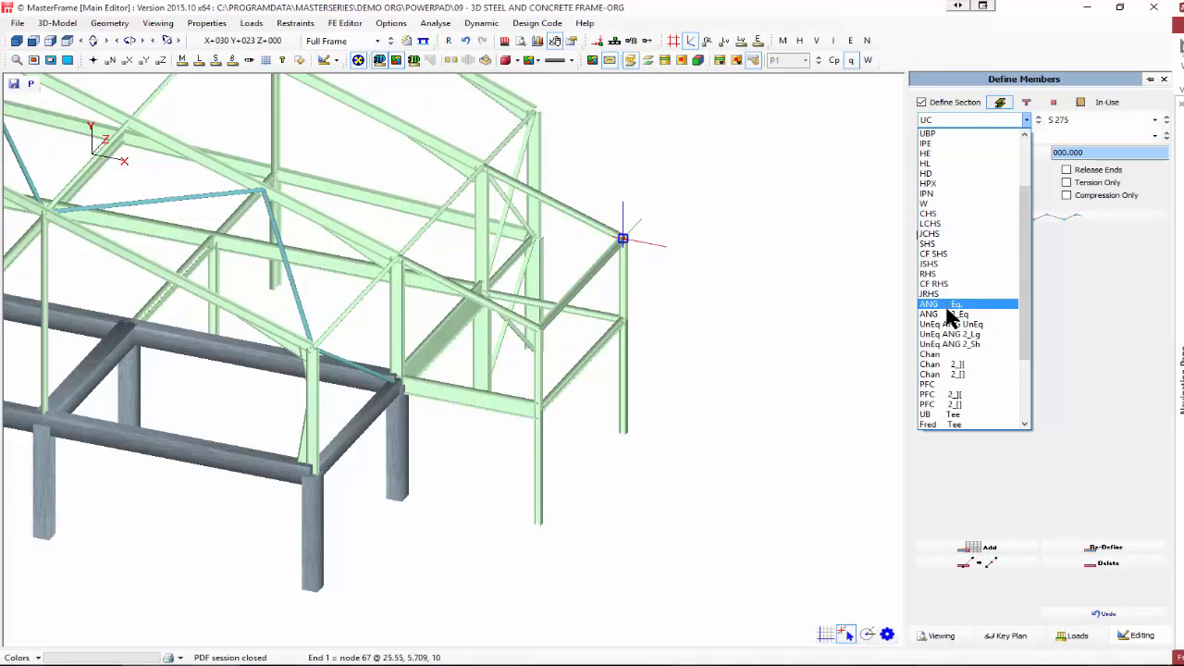
pyautogui.click(938, 301)
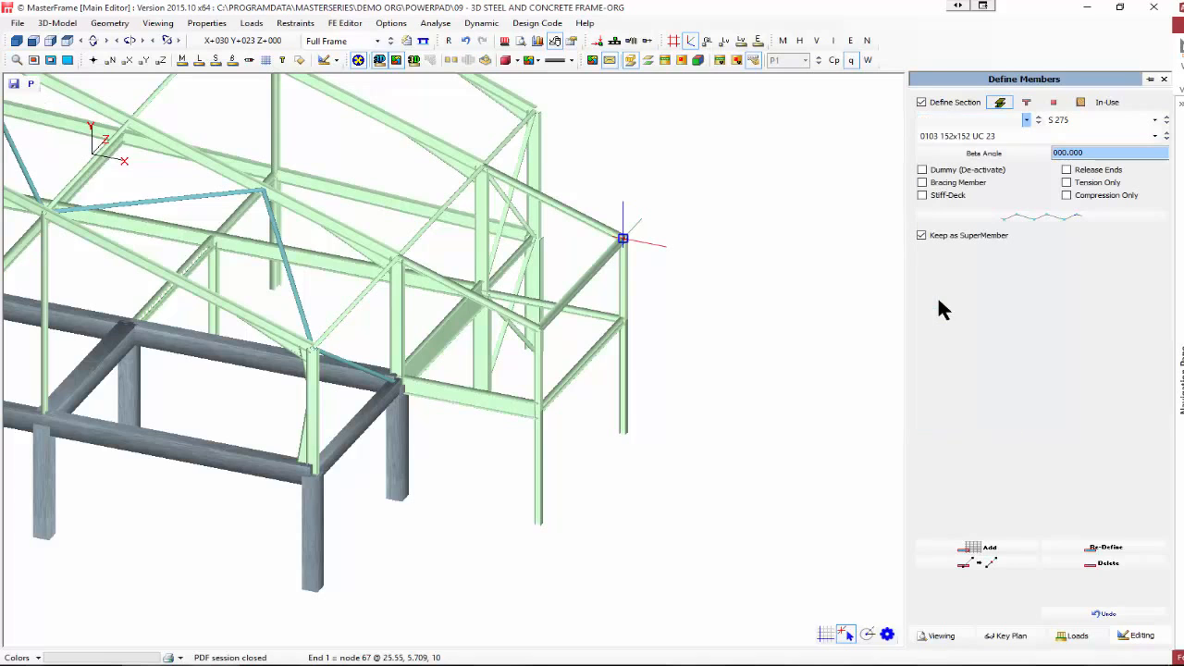
pyautogui.click(976, 136)
pyautogui.scroll(-10, 971, 367)
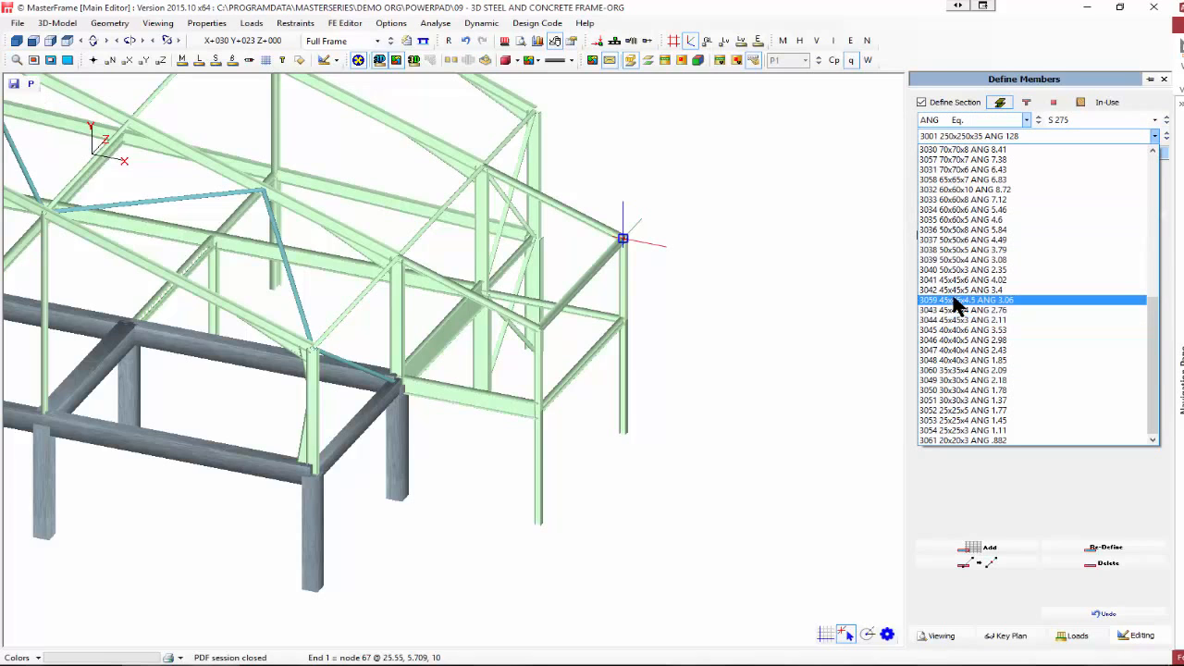
pyautogui.click(962, 169)
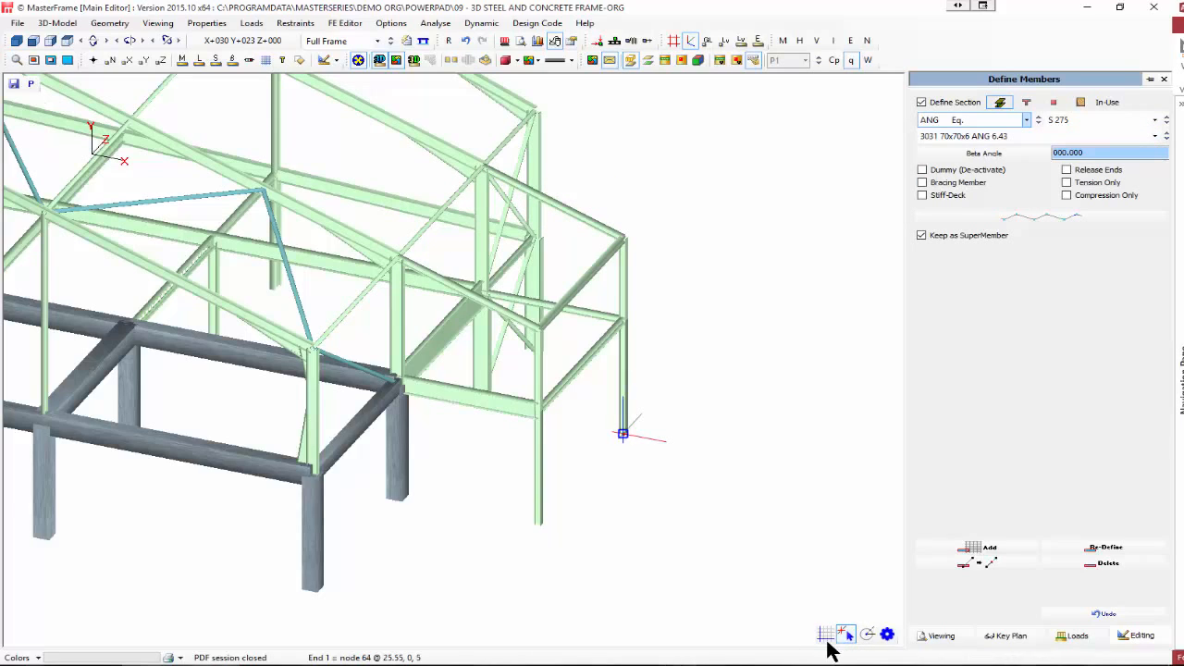
# - Review the snap grid, object snap and tracking settings, and close them without making changes
pyautogui.click(886, 636)
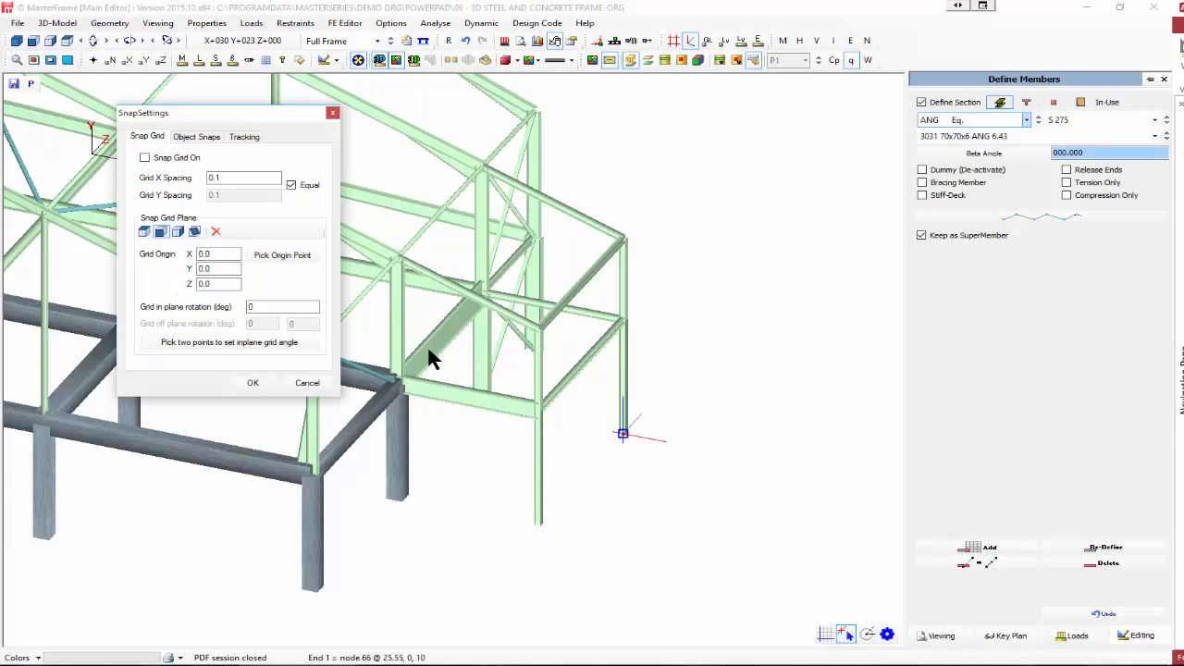
pyautogui.click(195, 136)
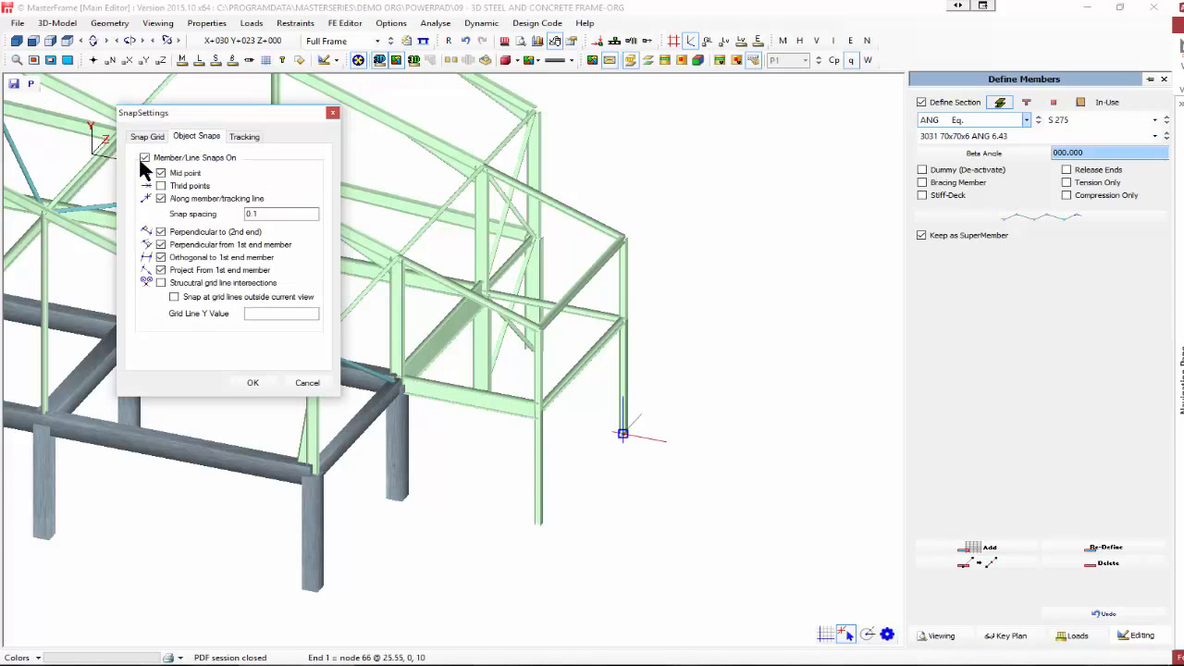
pyautogui.click(244, 136)
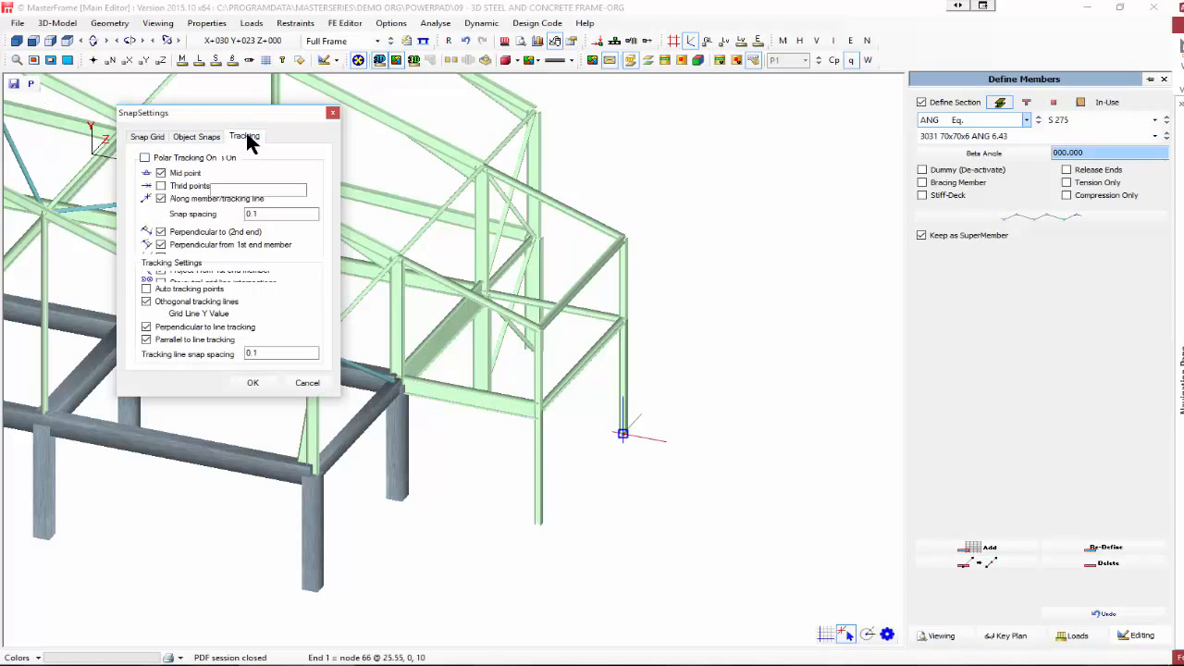
pyautogui.click(148, 137)
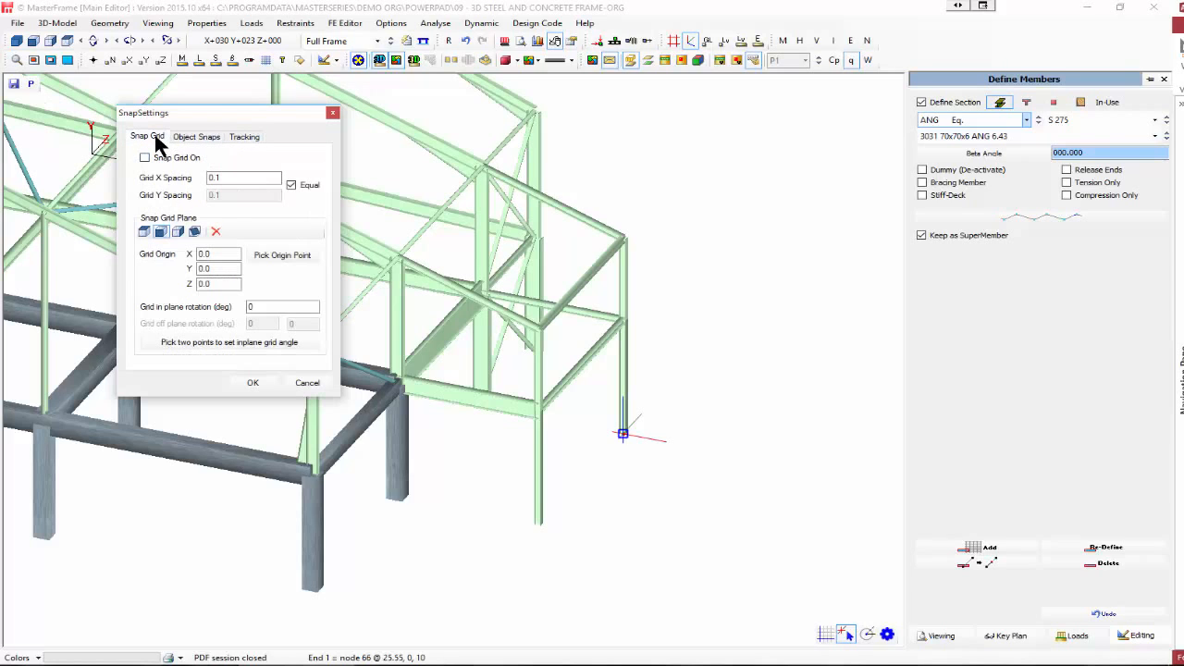
pyautogui.click(335, 112)
# - Draw crossed 70x70x6 angle braces across the extension's sloping roof bay and between the upper parts of its two outer columns
pyautogui.click(436, 262)
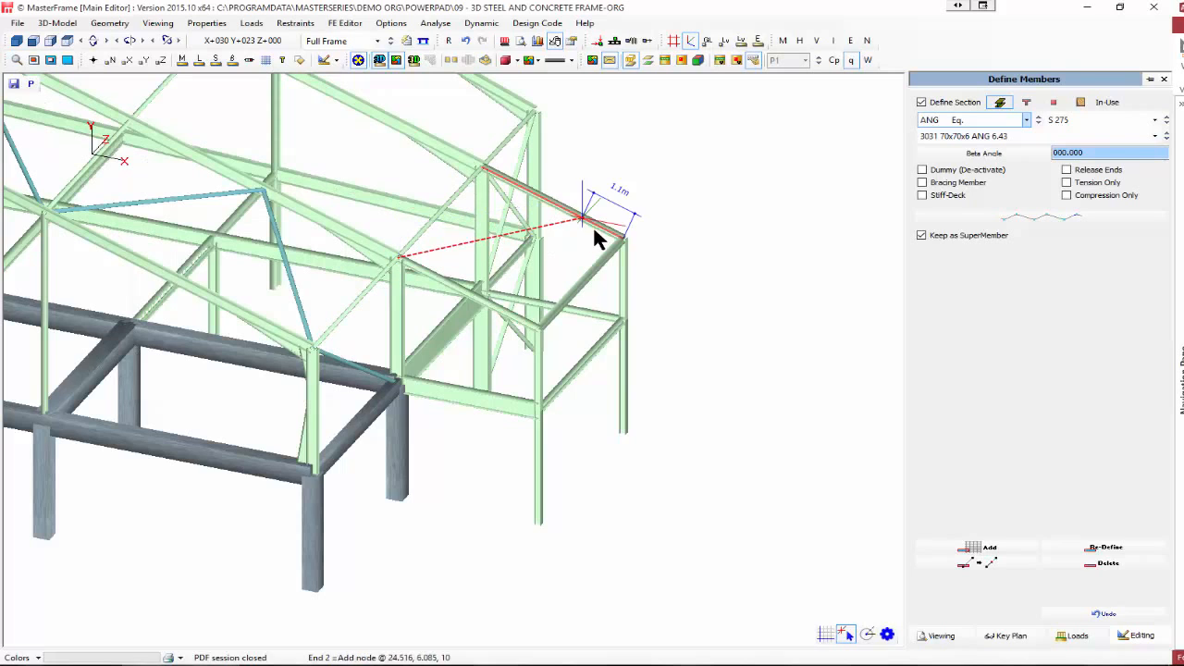
pyautogui.click(622, 242)
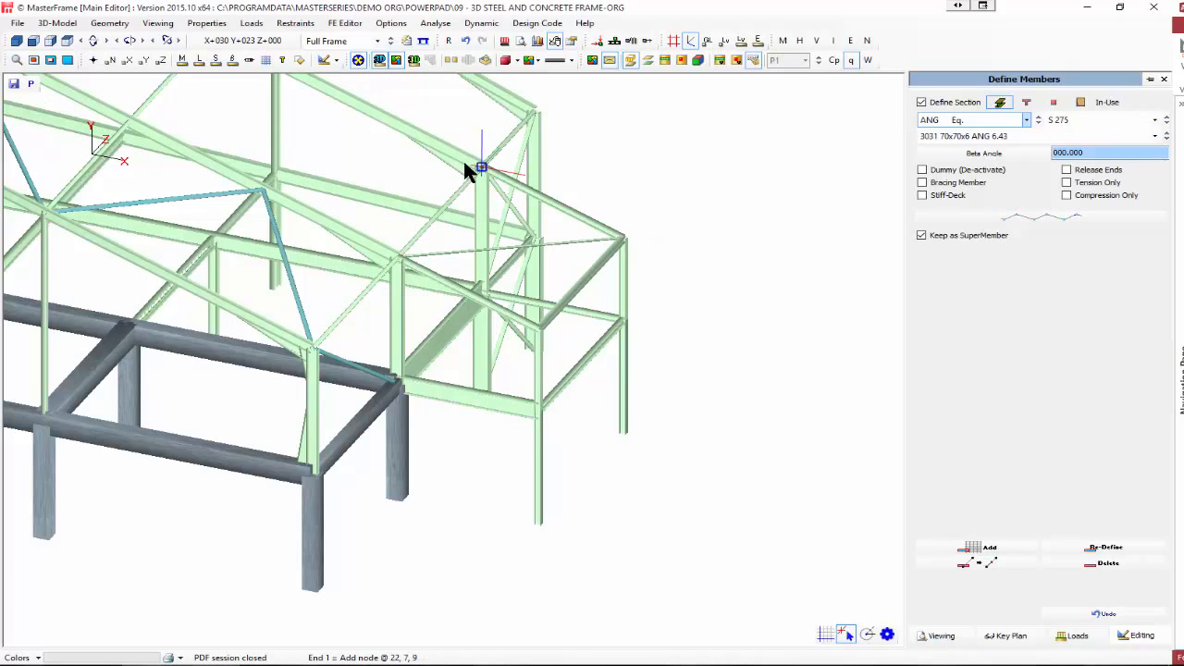
pyautogui.click(493, 193)
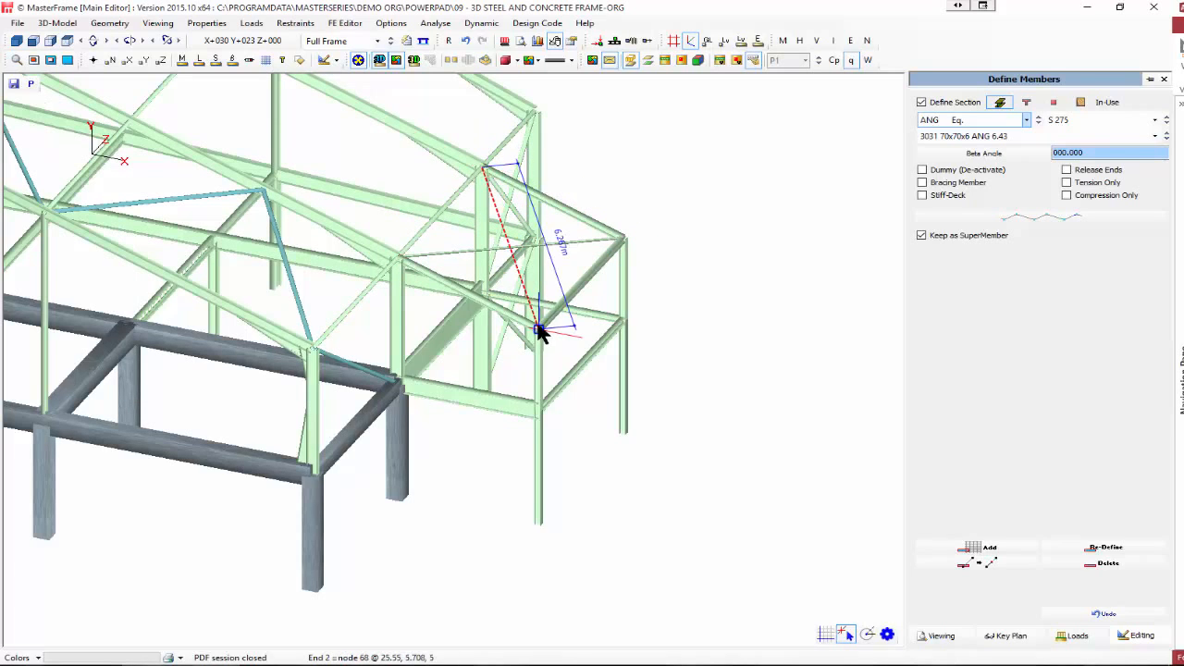
pyautogui.click(542, 331)
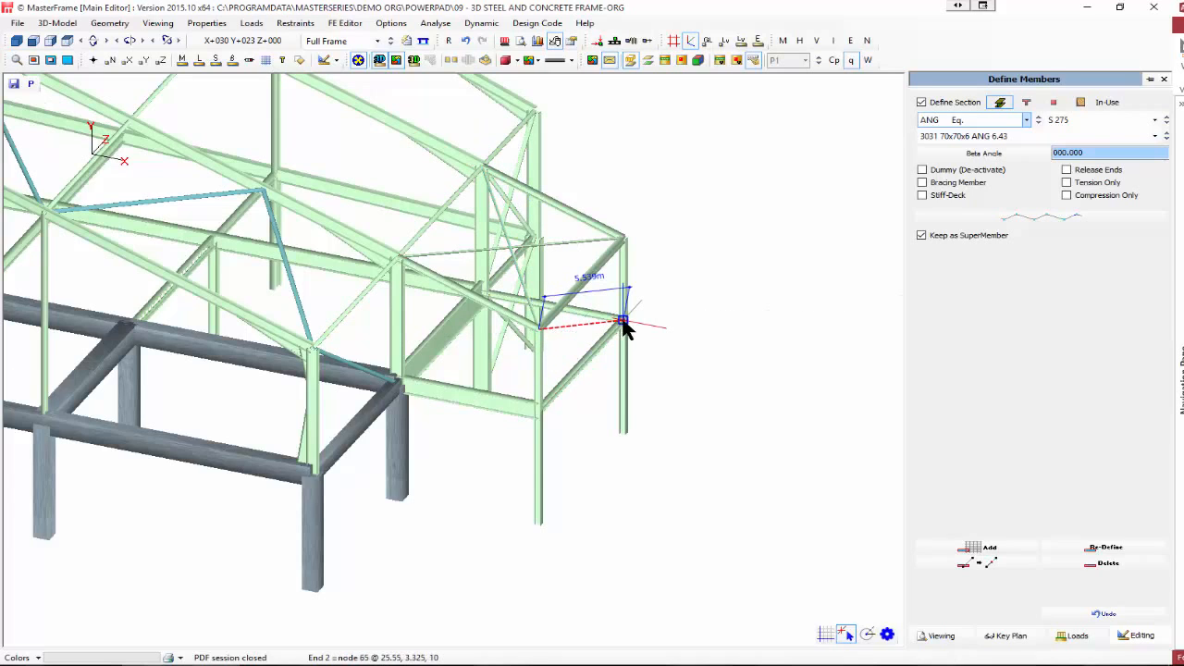
pyautogui.click(619, 246)
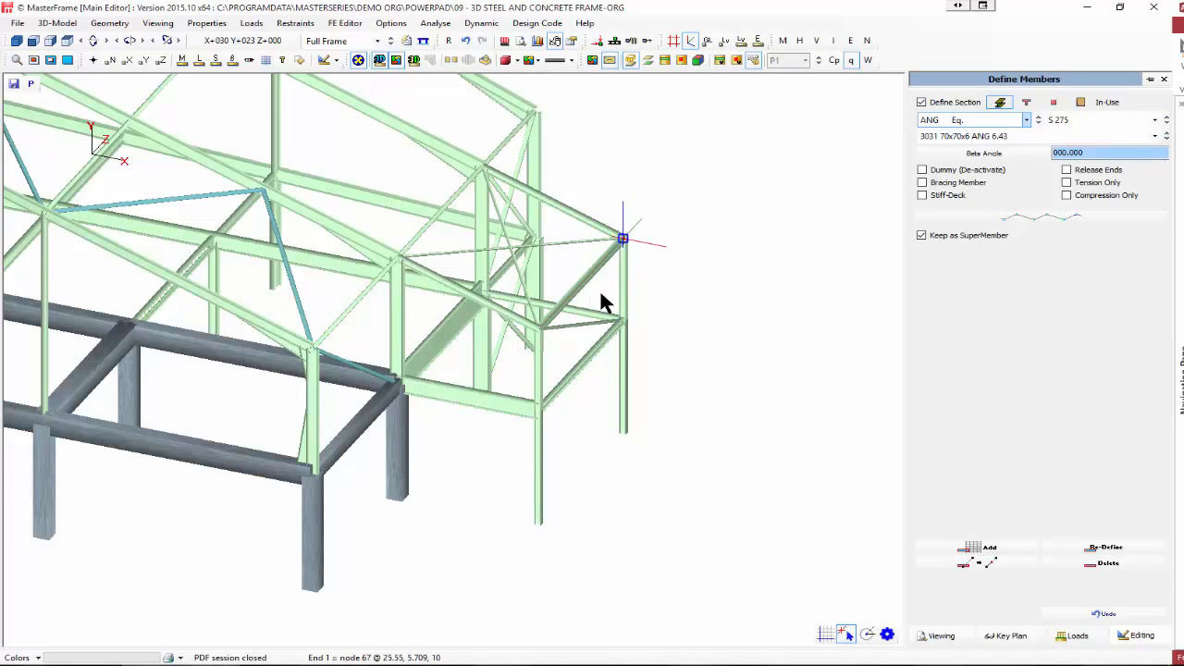
pyautogui.click(540, 407)
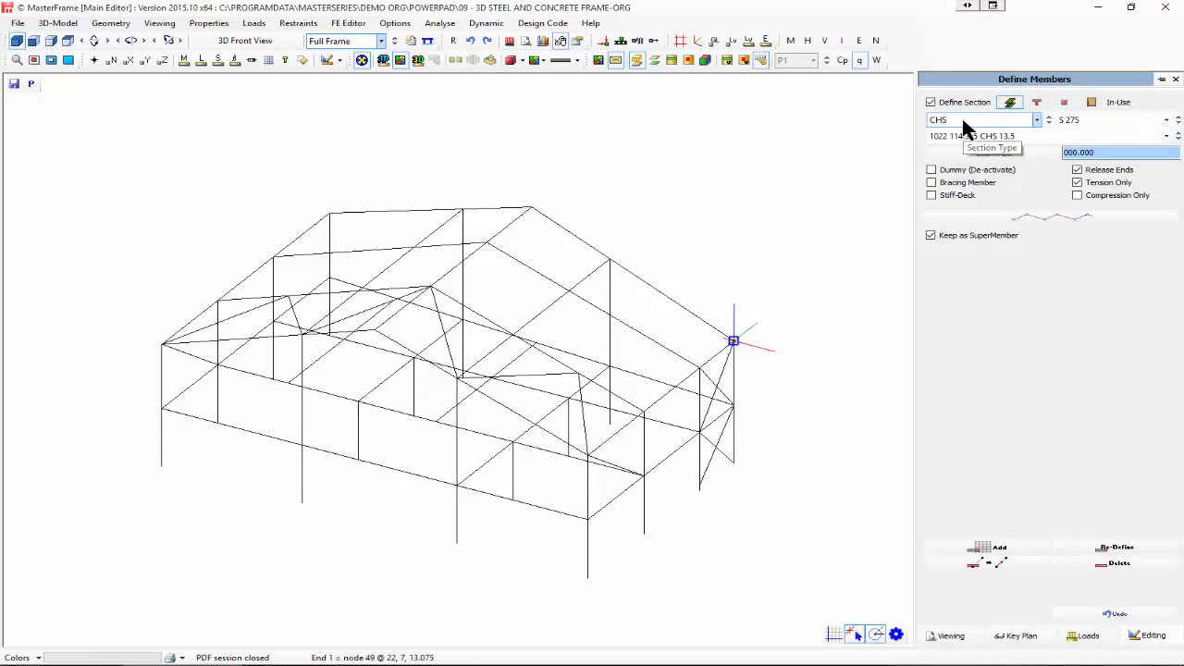
# - Open the member section sizes editor, select the short floor beam framing into the front edge beam, and set its steel grade to S 355
pyautogui.scroll(1, 580, 219)
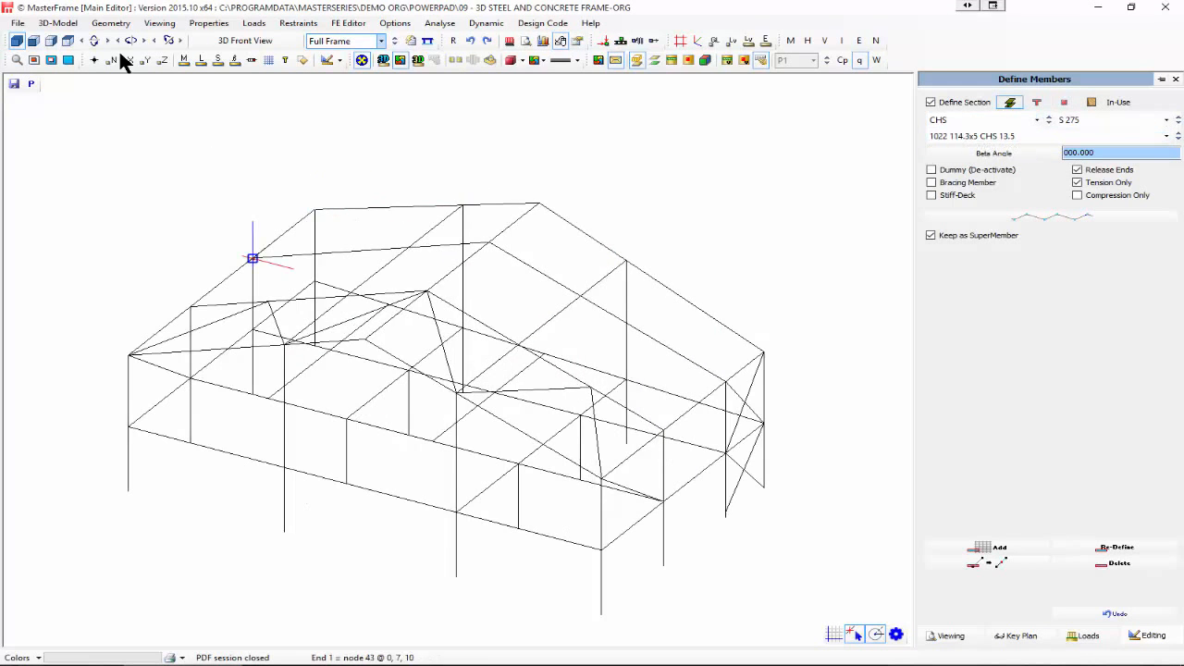
pyautogui.click(202, 23)
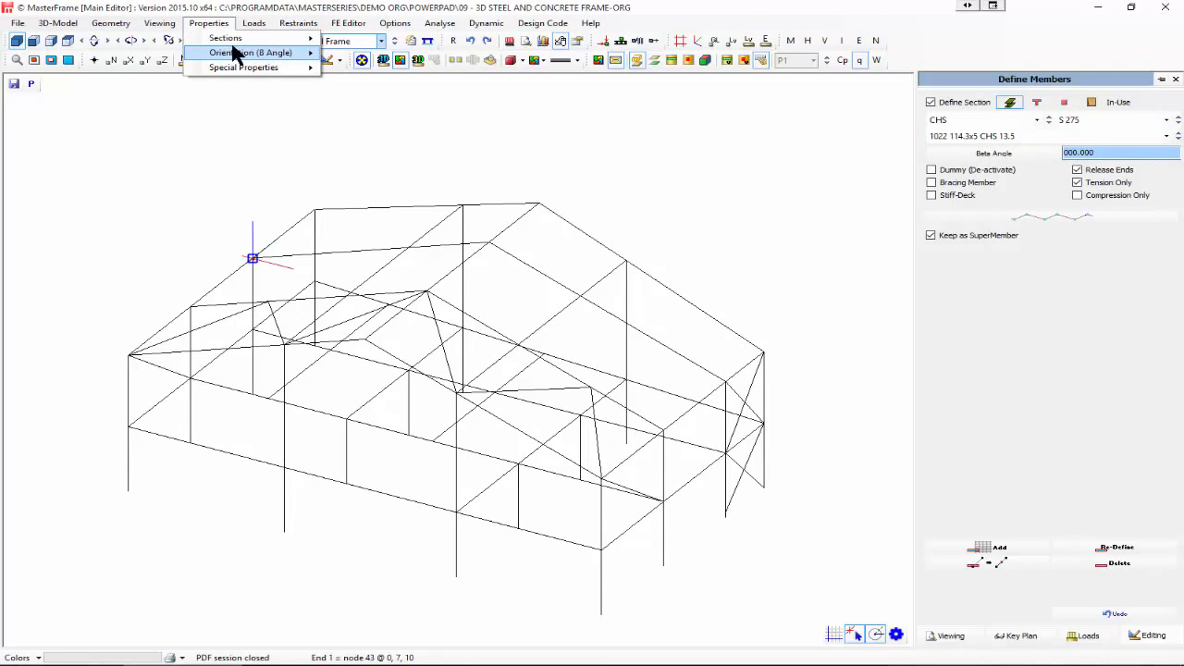
pyautogui.moveTo(266, 40)
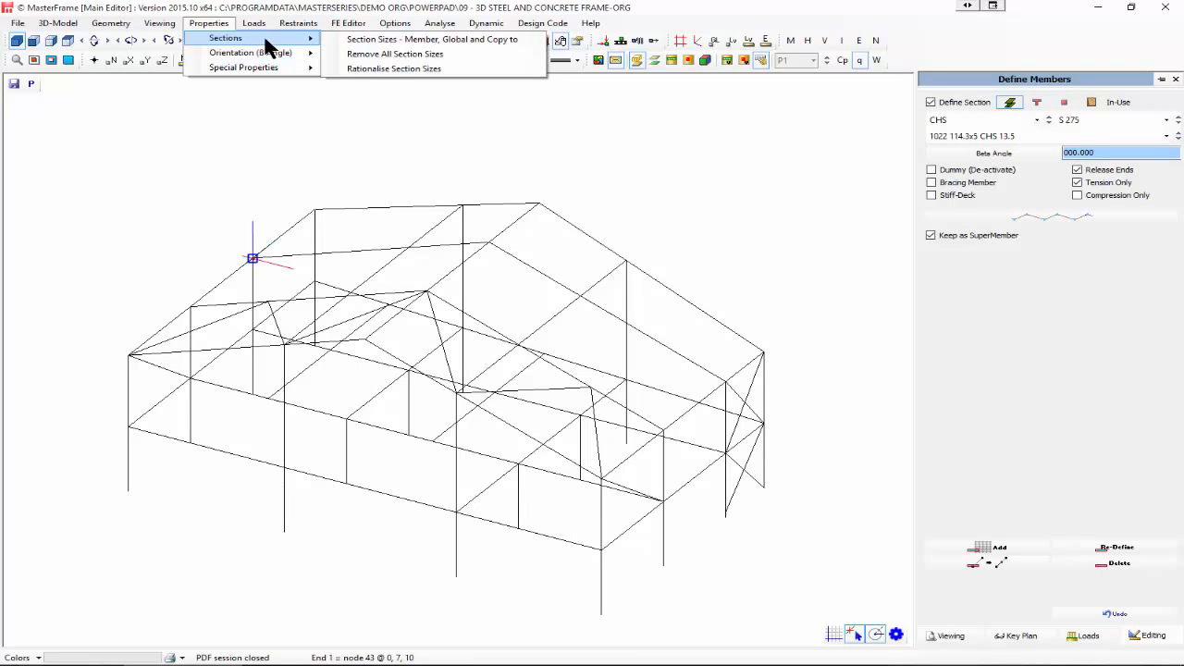
pyautogui.click(357, 54)
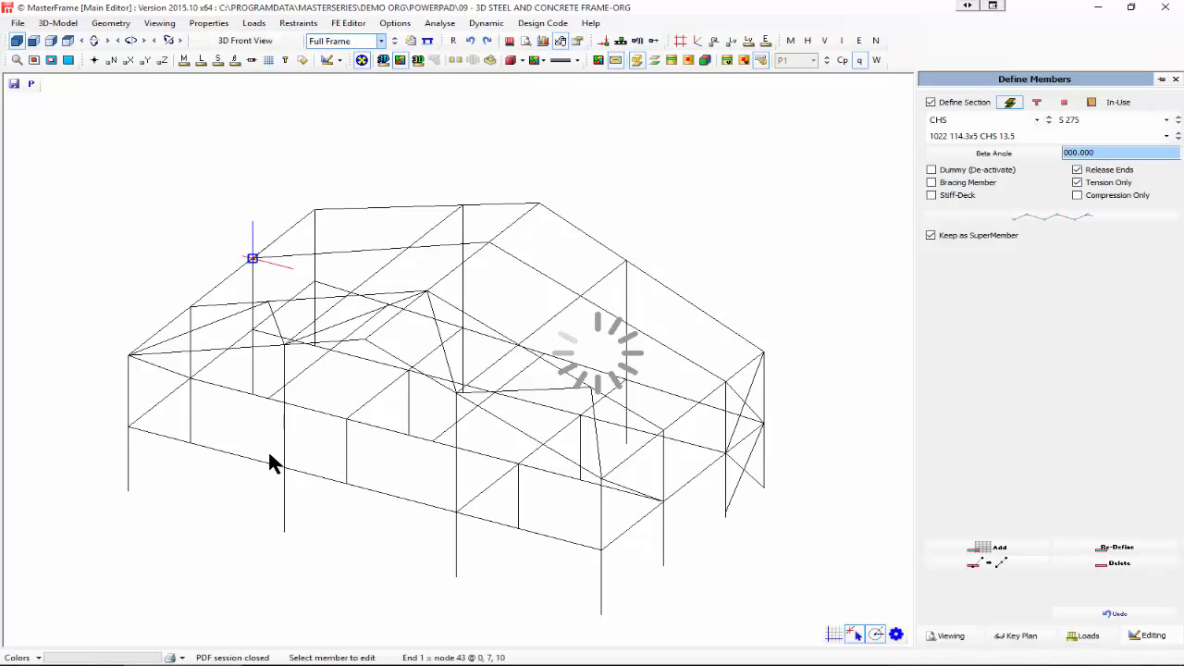
pyautogui.click(388, 354)
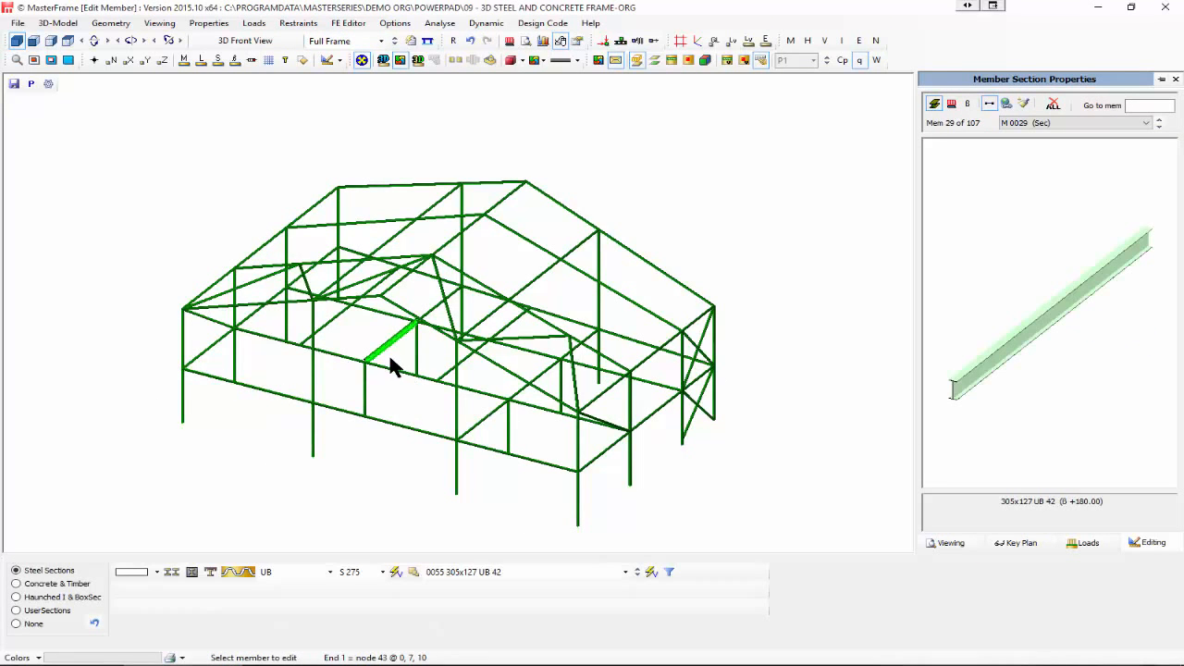
pyautogui.click(321, 573)
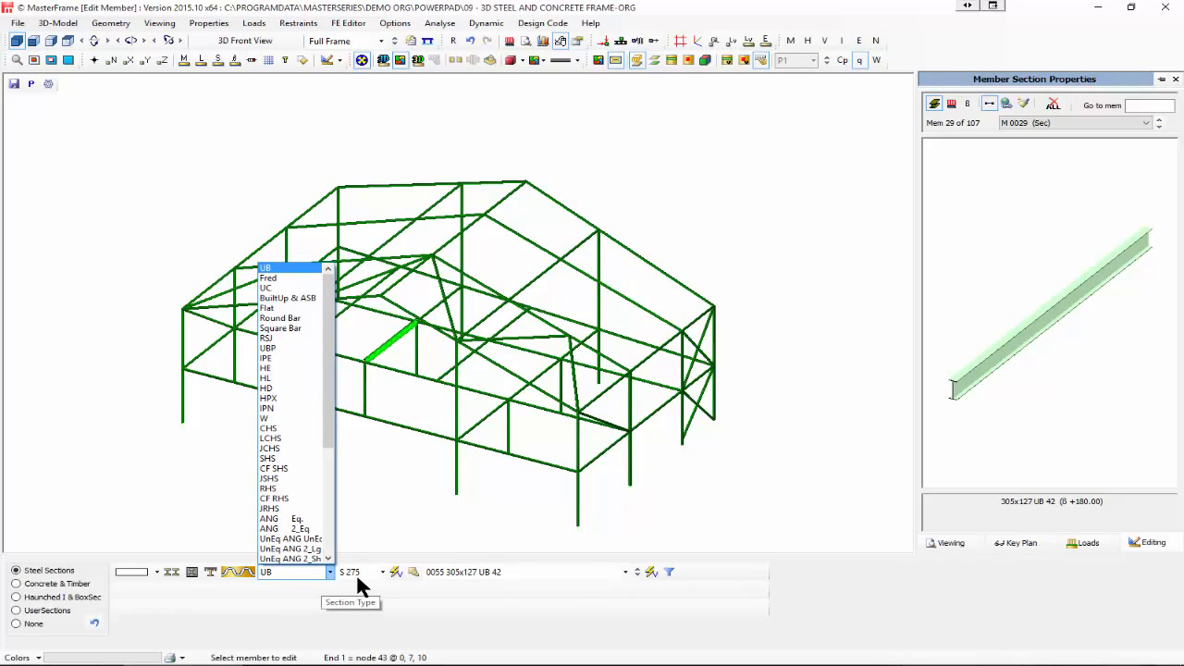
pyautogui.click(360, 572)
pyautogui.click(360, 572)
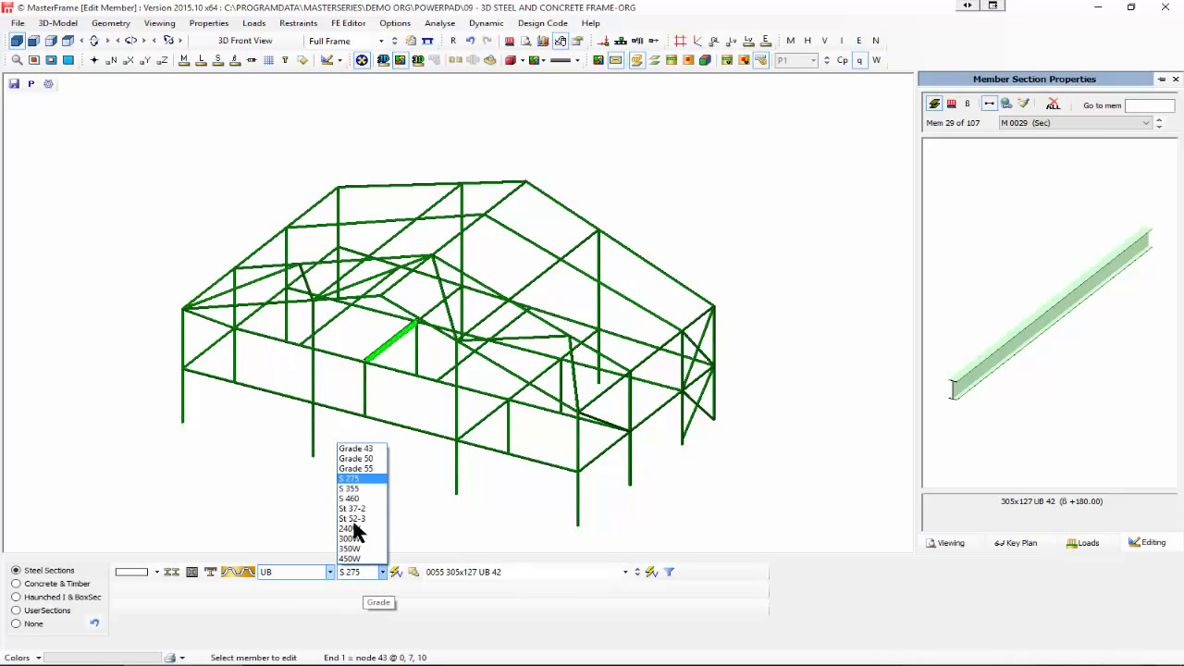
pyautogui.click(353, 489)
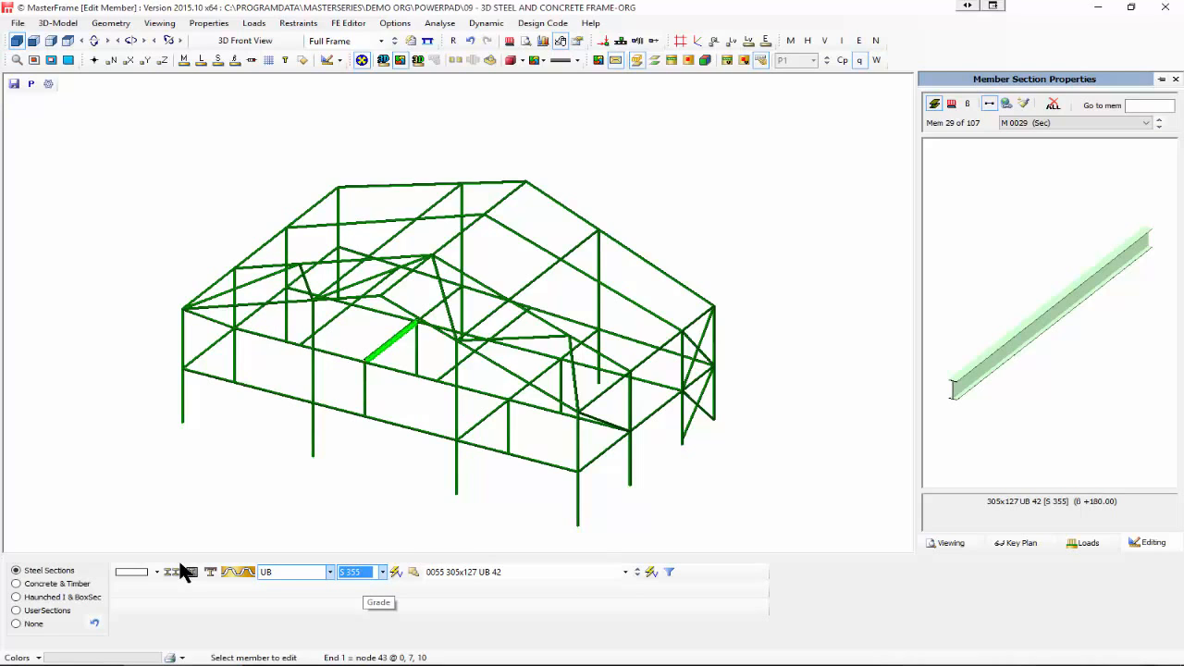
# - Change the selected beam's section type to BuiltUp & ASB and set its overall section depth to 950 mm
pyautogui.click(282, 571)
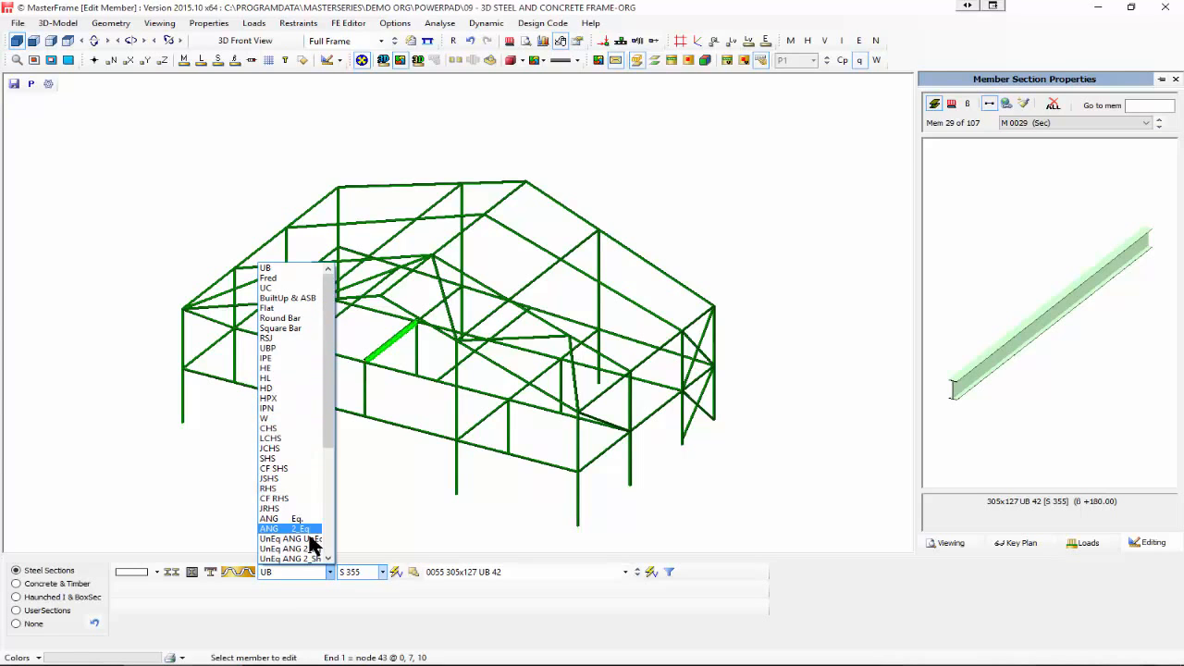
pyautogui.scroll(-5, 309, 548)
pyautogui.scroll(-1, 309, 554)
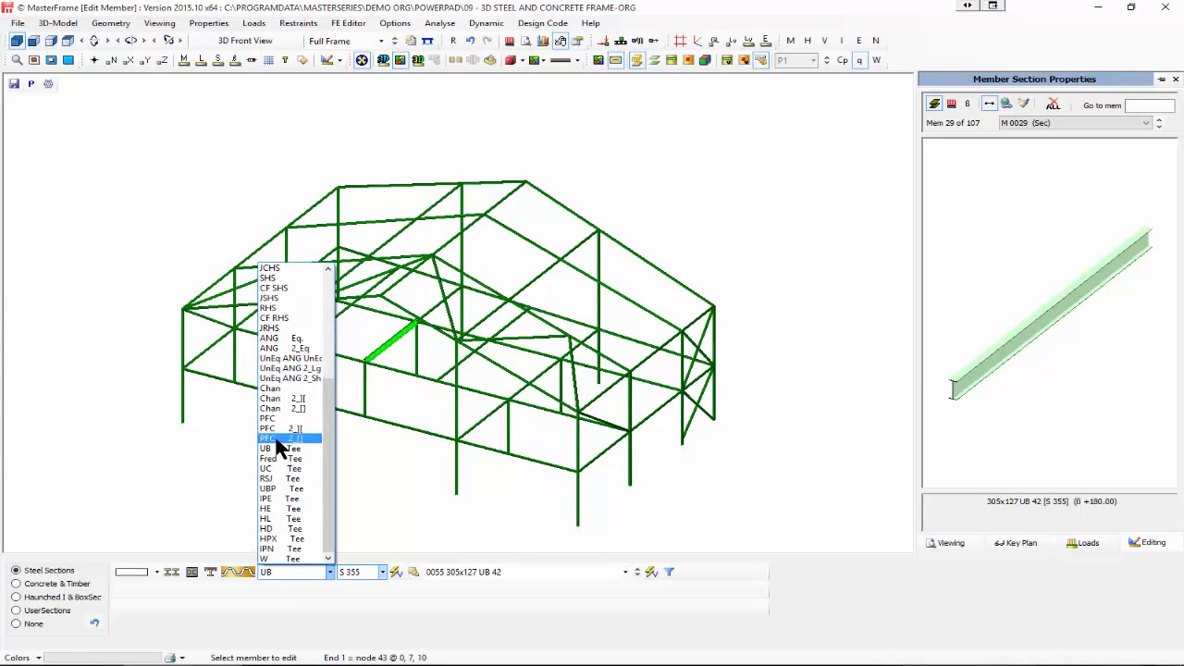
pyautogui.scroll(6, 278, 446)
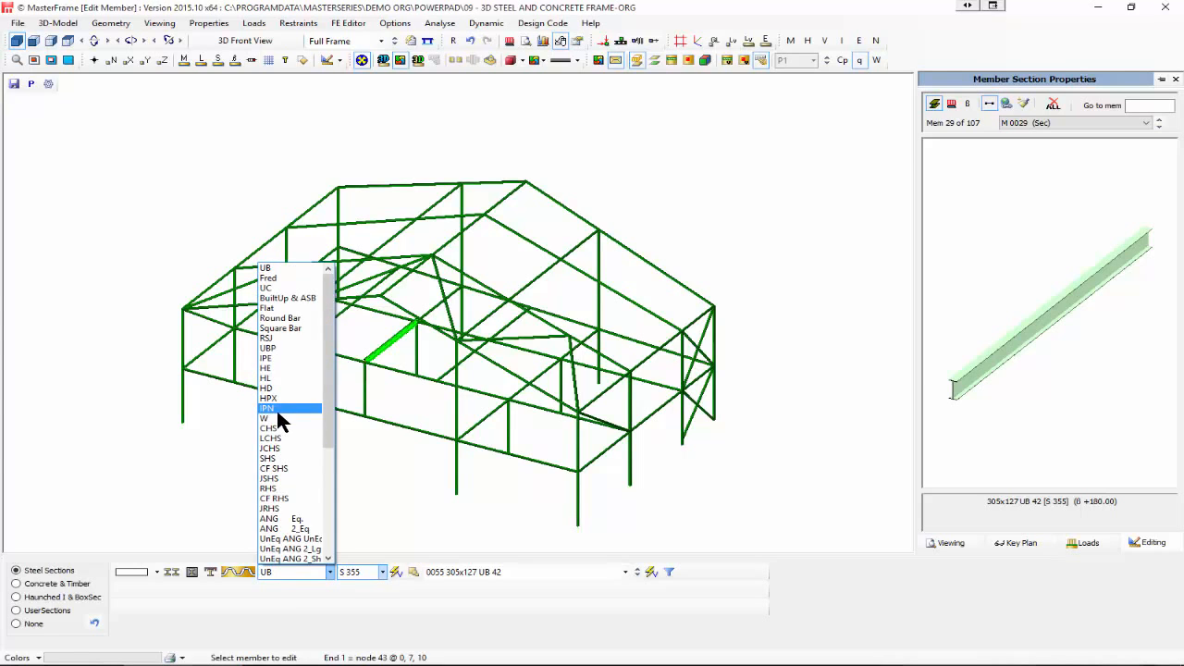
pyautogui.click(278, 298)
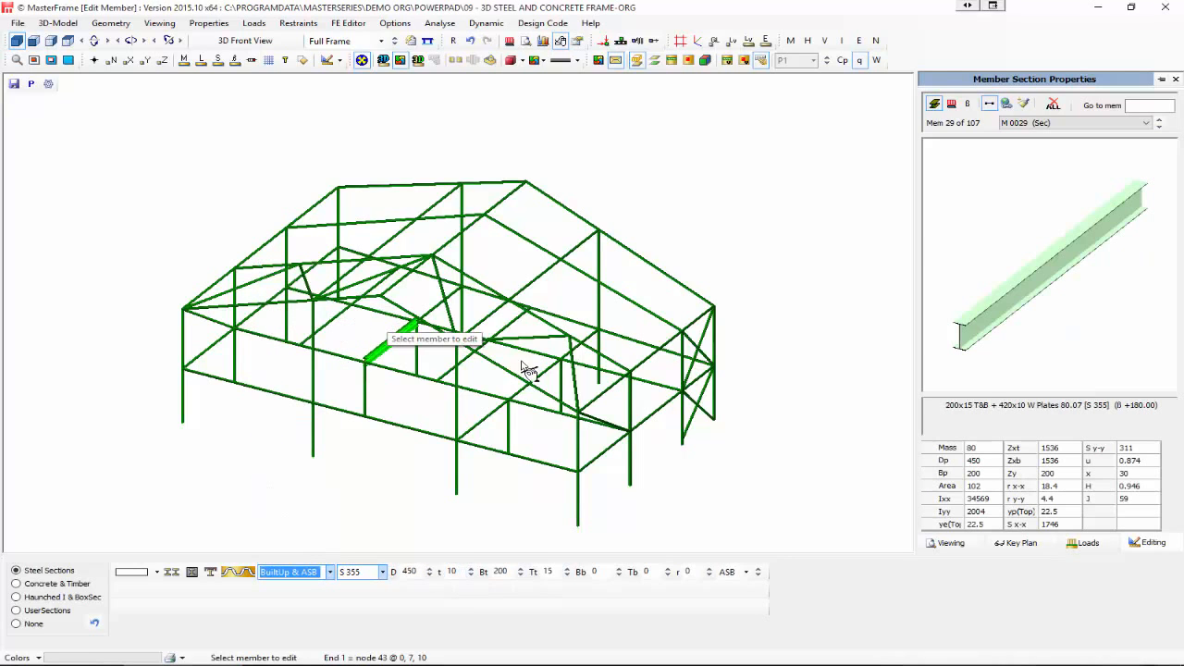
pyautogui.click(411, 574)
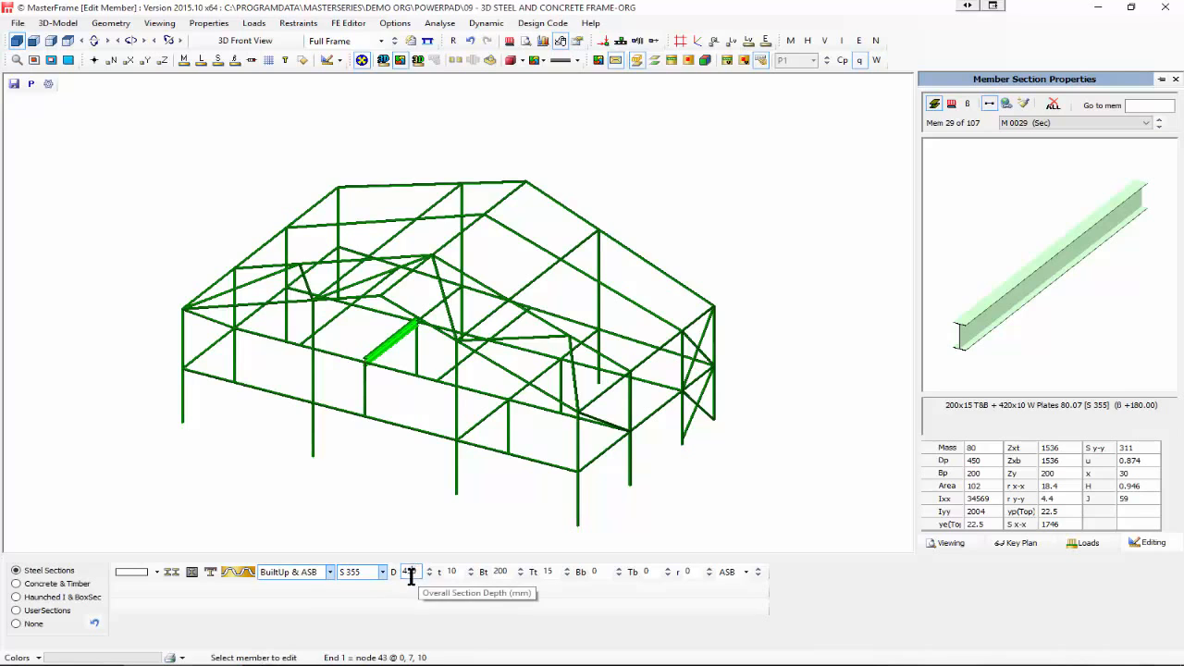
pyautogui.moveTo(410, 575); pyautogui.dragTo(400, 575)
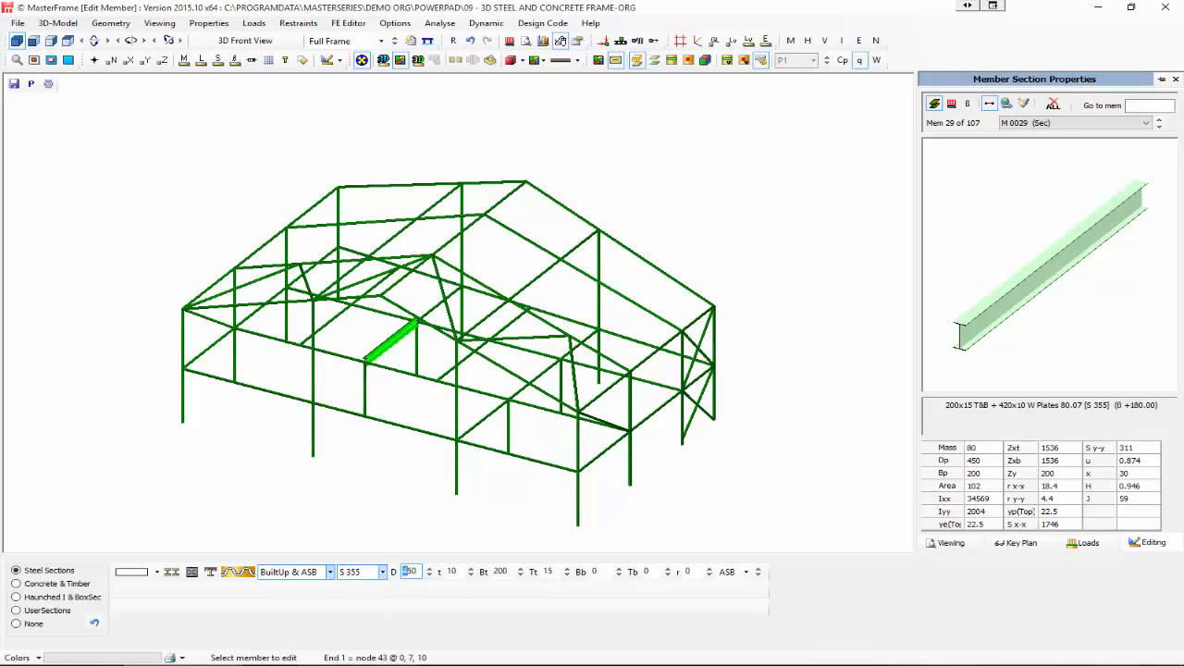
pyautogui.write('9')
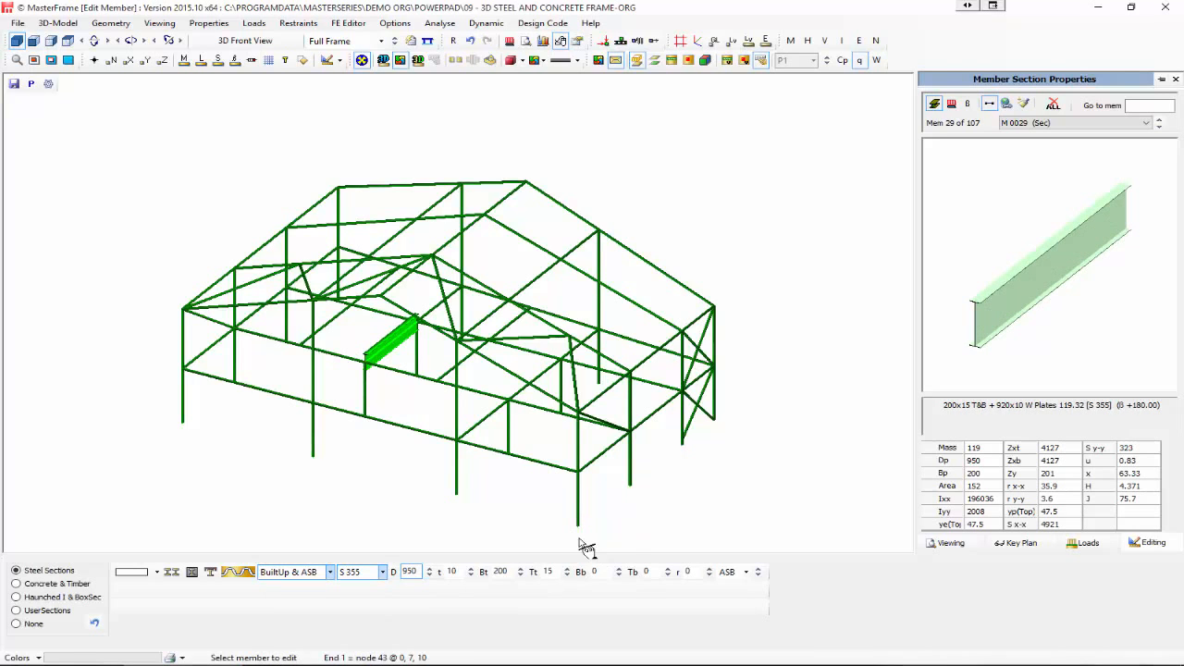
# - Make the built-up beam cellular, redraw the model to show its openings, and fill the web opening at 2 m
pyautogui.scroll(6, 389, 357)
pyautogui.scroll(1, 376, 331)
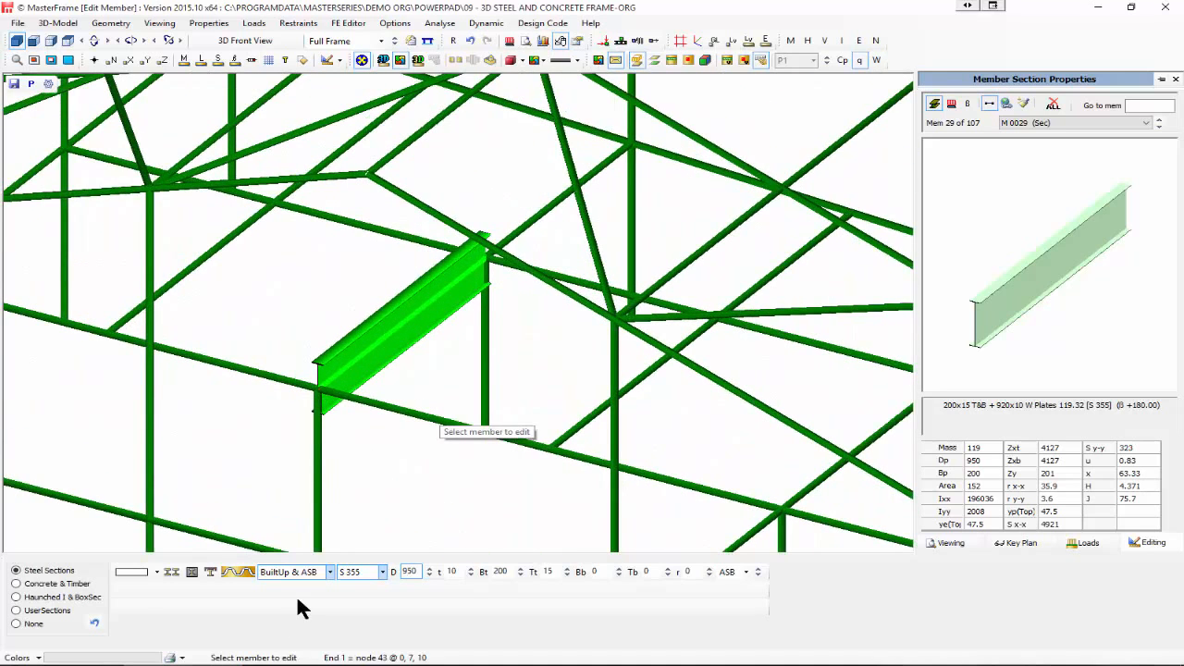
pyautogui.click(238, 569)
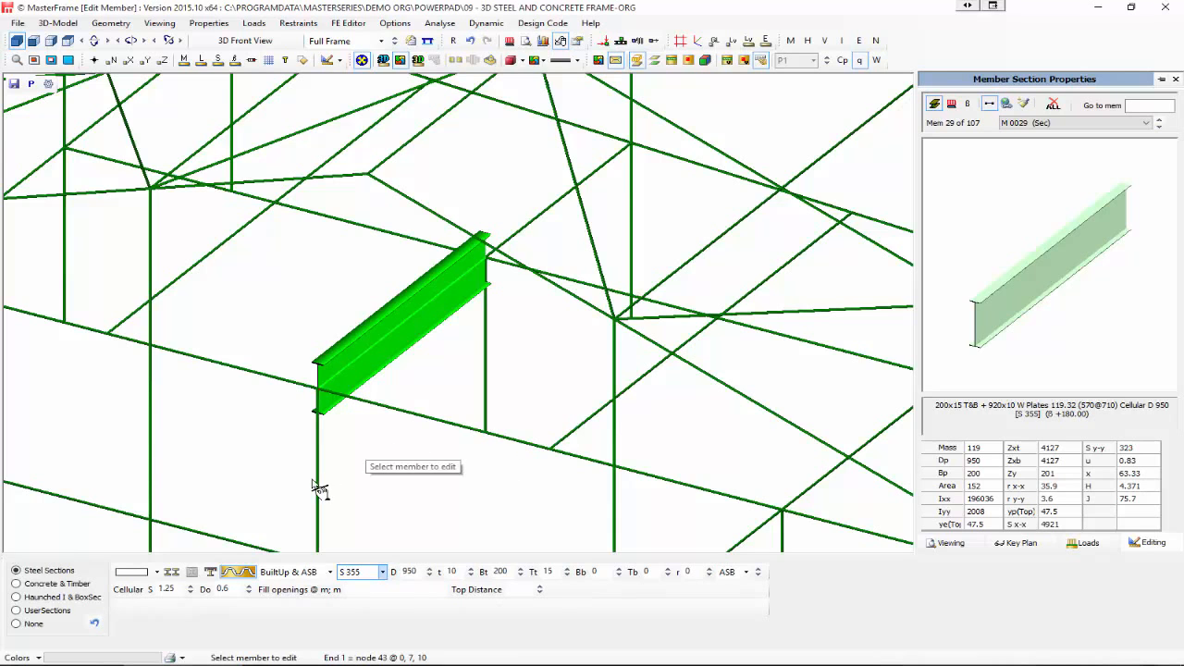
pyautogui.moveTo(313, 478); pyautogui.dragTo(382, 328, button='middle')
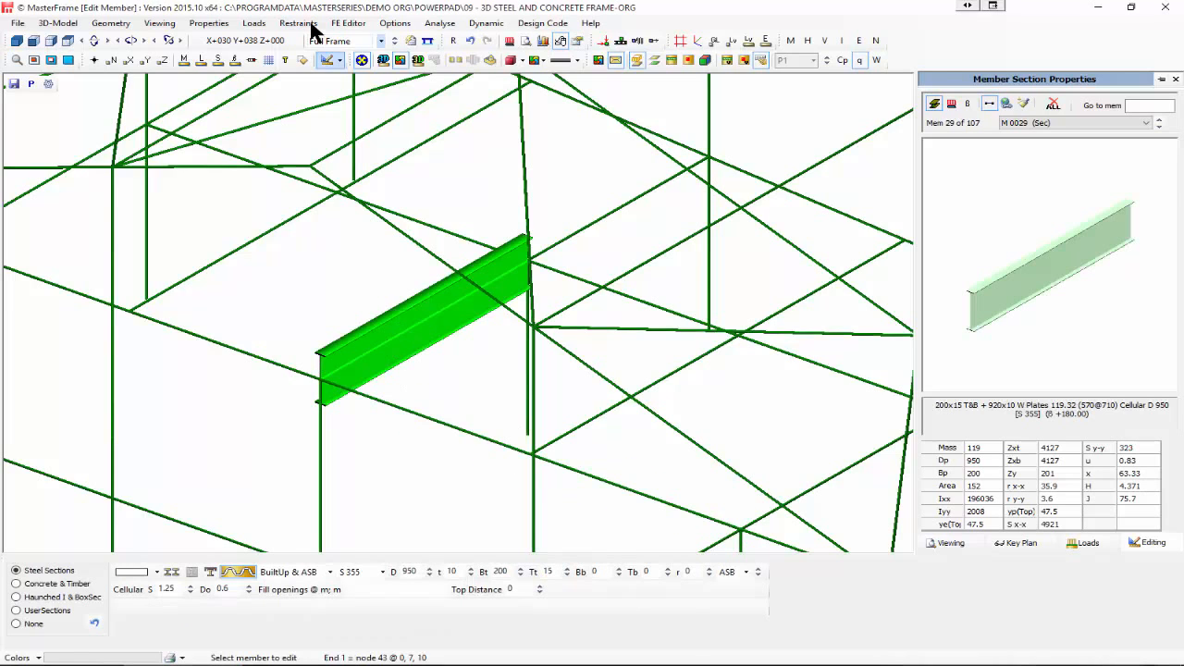
pyautogui.click(457, 42)
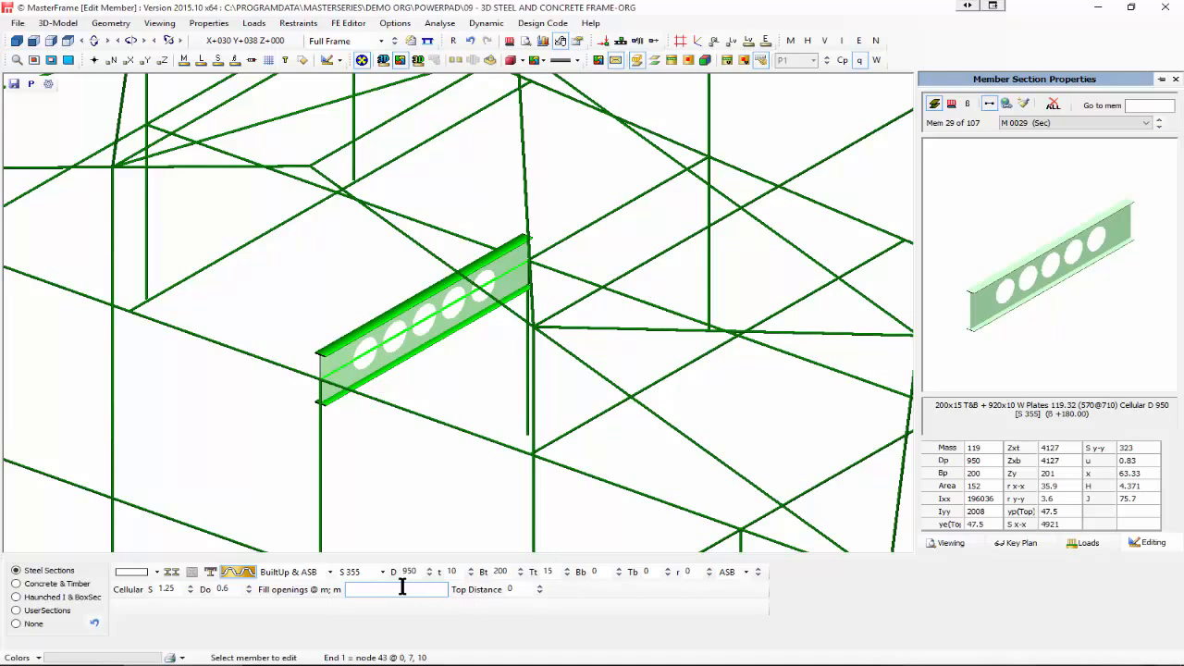
pyautogui.click(400, 589)
pyautogui.write('2')
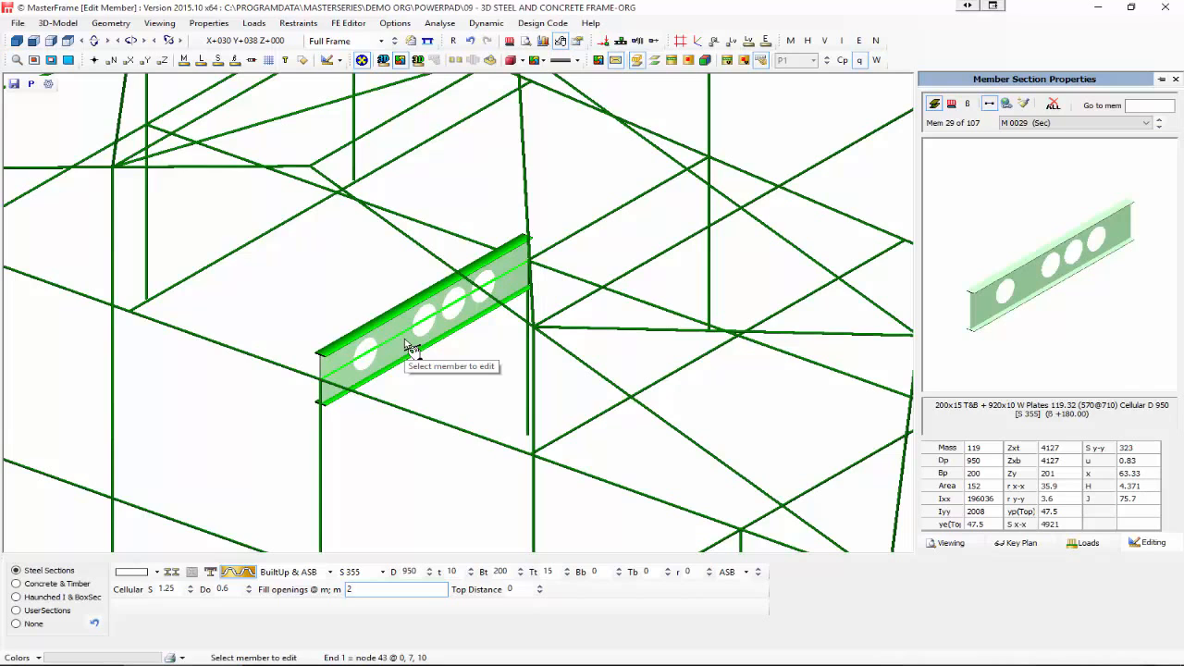
# - Select the concrete edge beam between the two middle front columns and examine its section properties
pyautogui.scroll(-4, 412, 350)
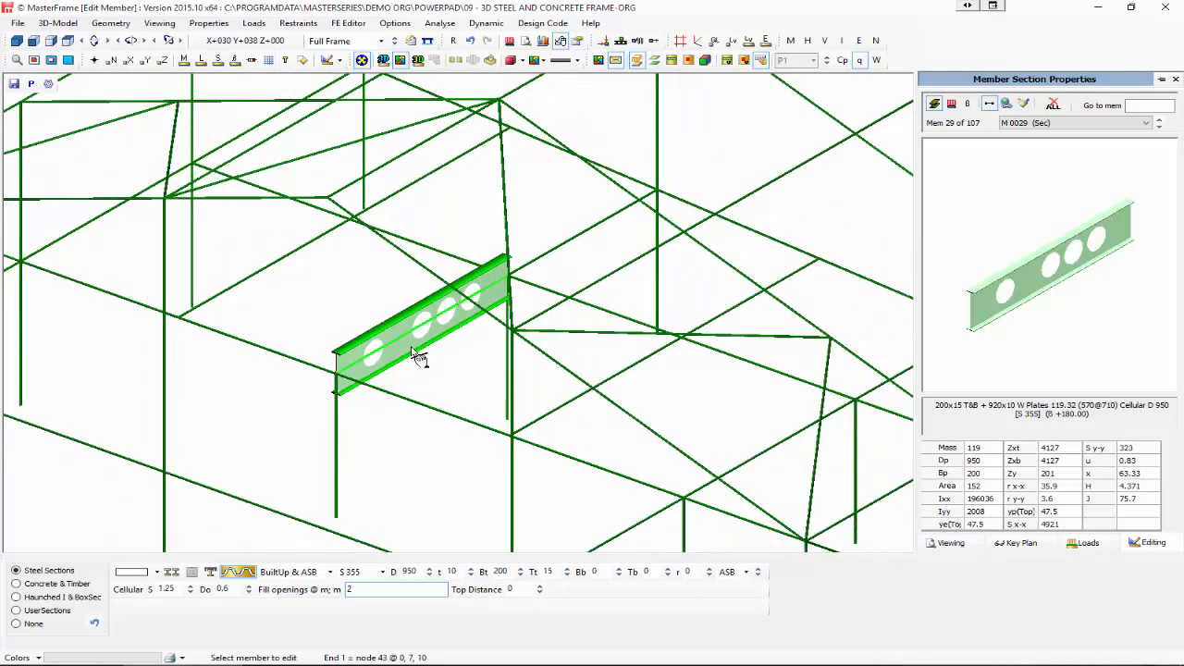
pyautogui.click(294, 439)
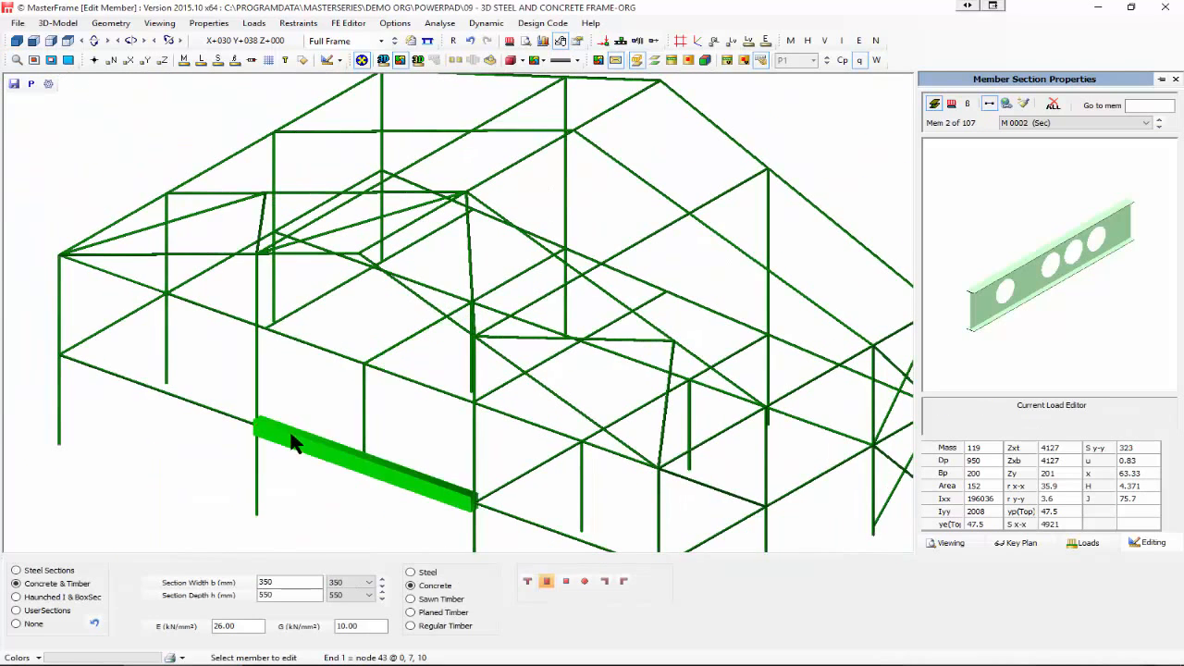
pyautogui.click(258, 484)
pyautogui.click(313, 446)
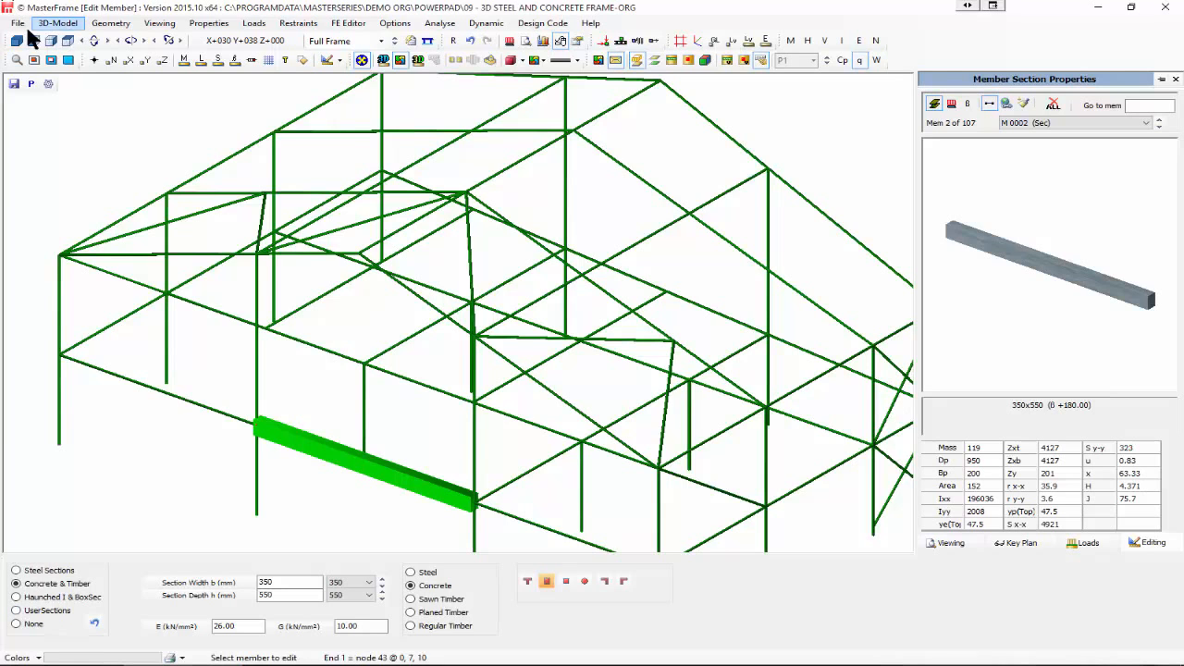
# - Open the member loading editor, isolate the second frame line from the plan, and show it in front view
pyautogui.scroll(-2, 444, 362)
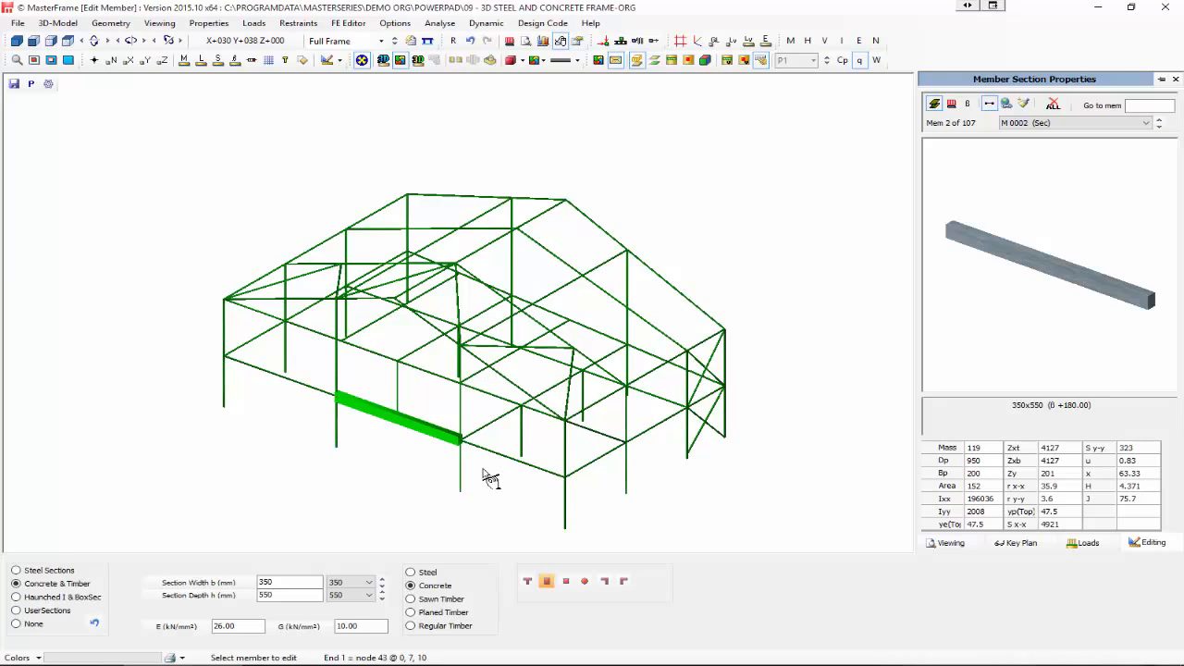
pyautogui.click(254, 25)
pyautogui.moveTo(290, 54)
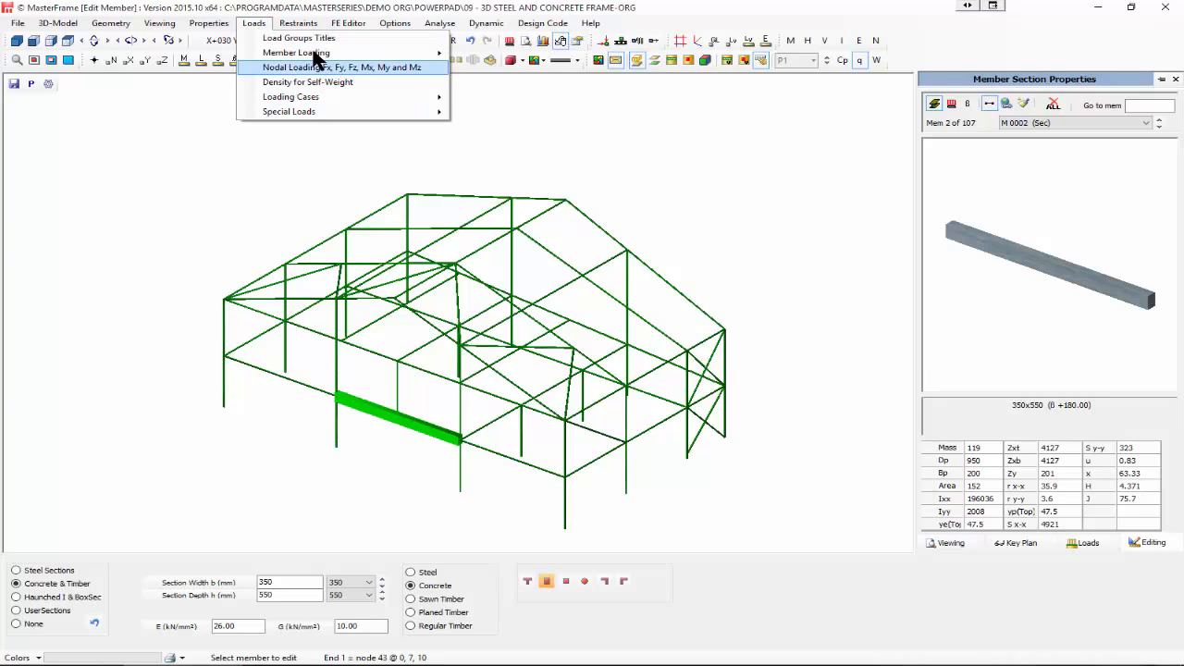
pyautogui.click(518, 53)
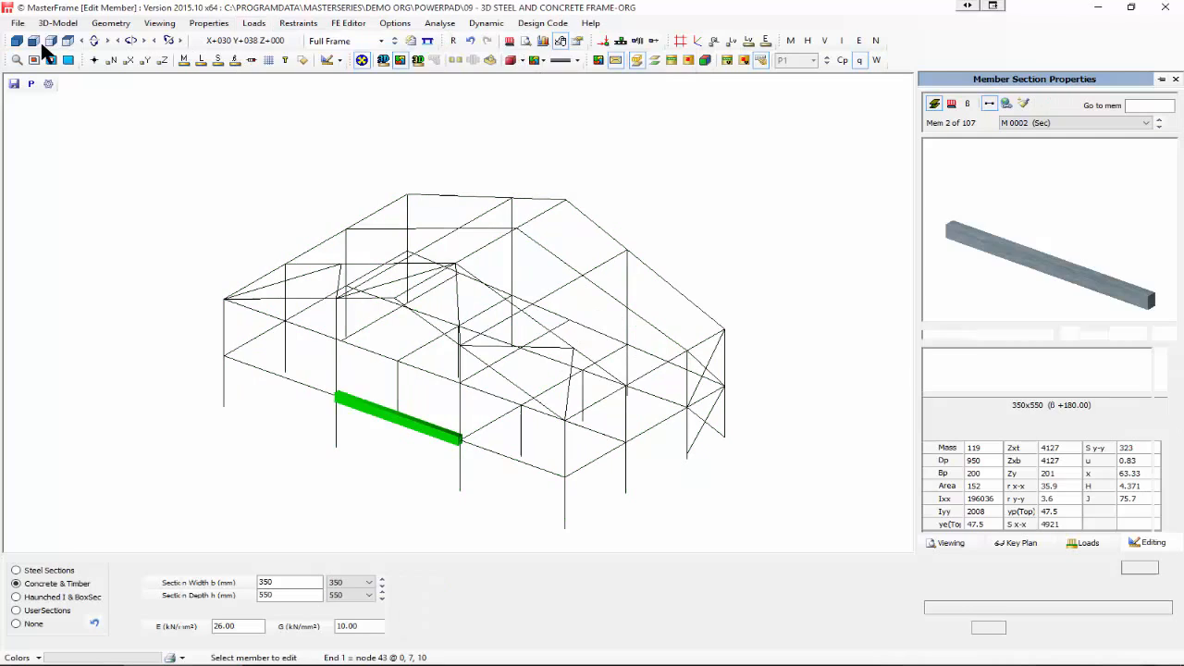
pyautogui.click(70, 39)
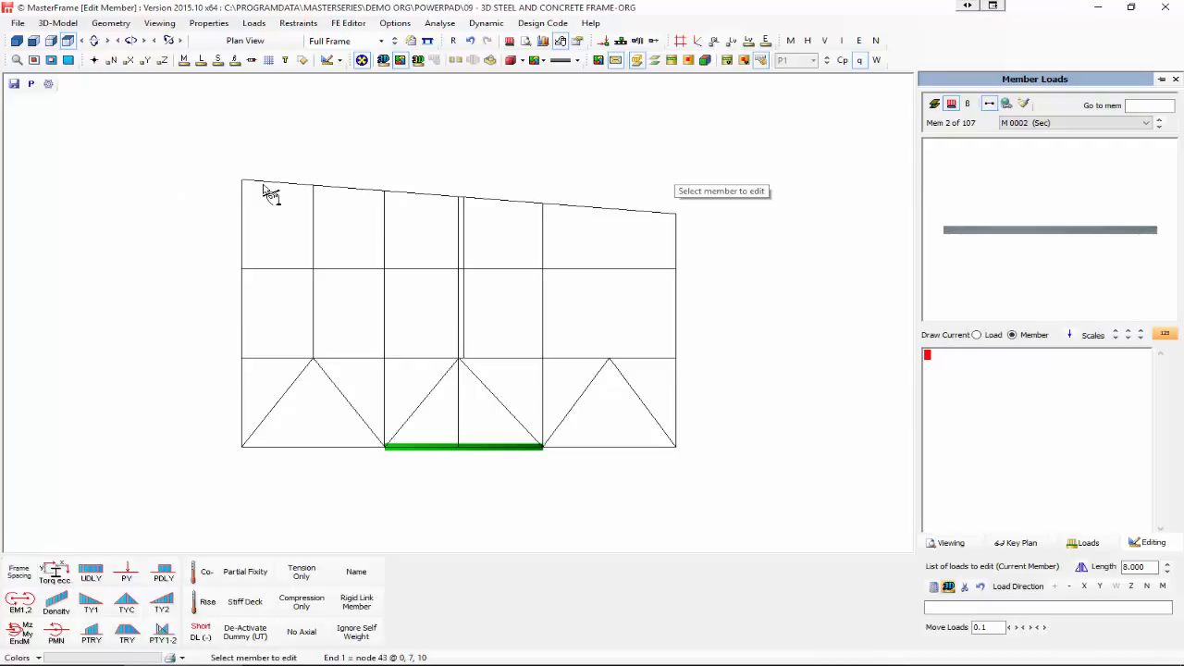
pyautogui.click(16, 61)
pyautogui.moveTo(210, 361); pyautogui.dragTo(736, 342)
pyautogui.click(33, 40)
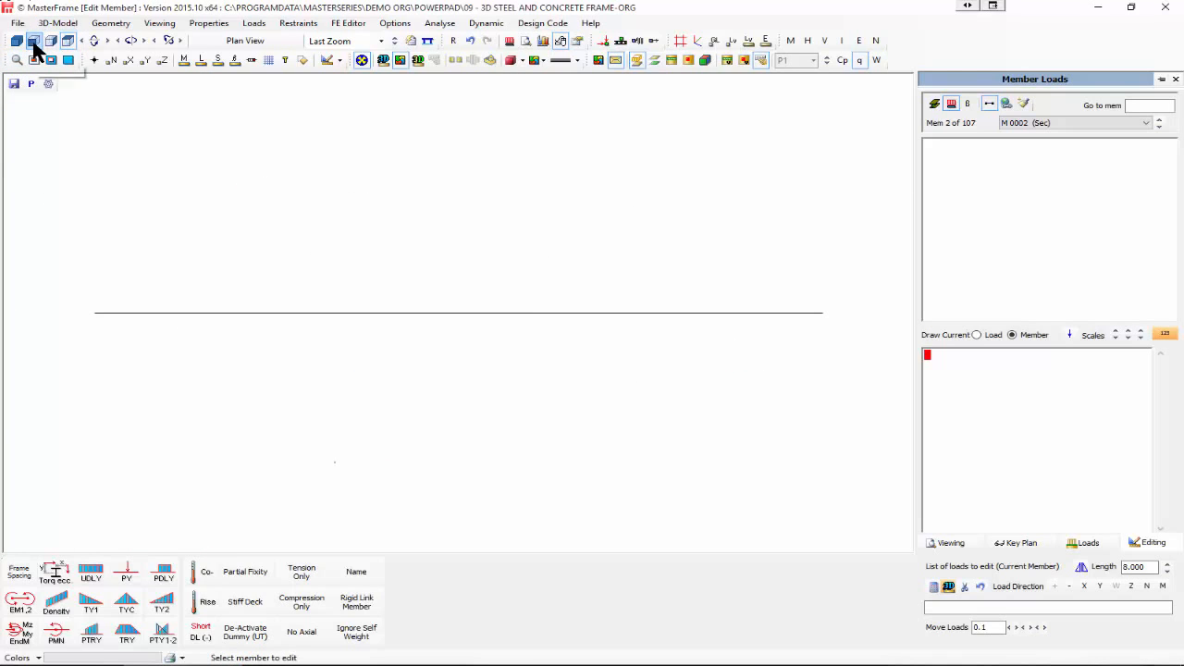
# - Define UDLY loads of -20 kN/m for D1 dead and -30 kN/m for L1 live, and apply both to the isolated frame's floor beams
pyautogui.click(90, 573)
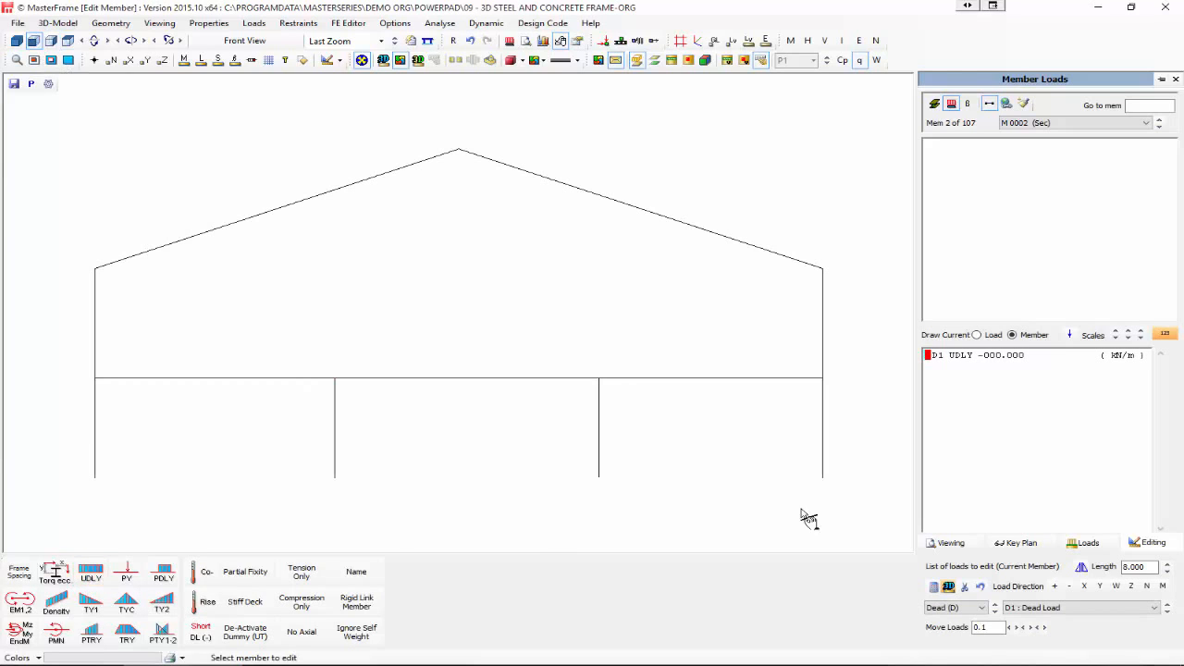
pyautogui.click(90, 573)
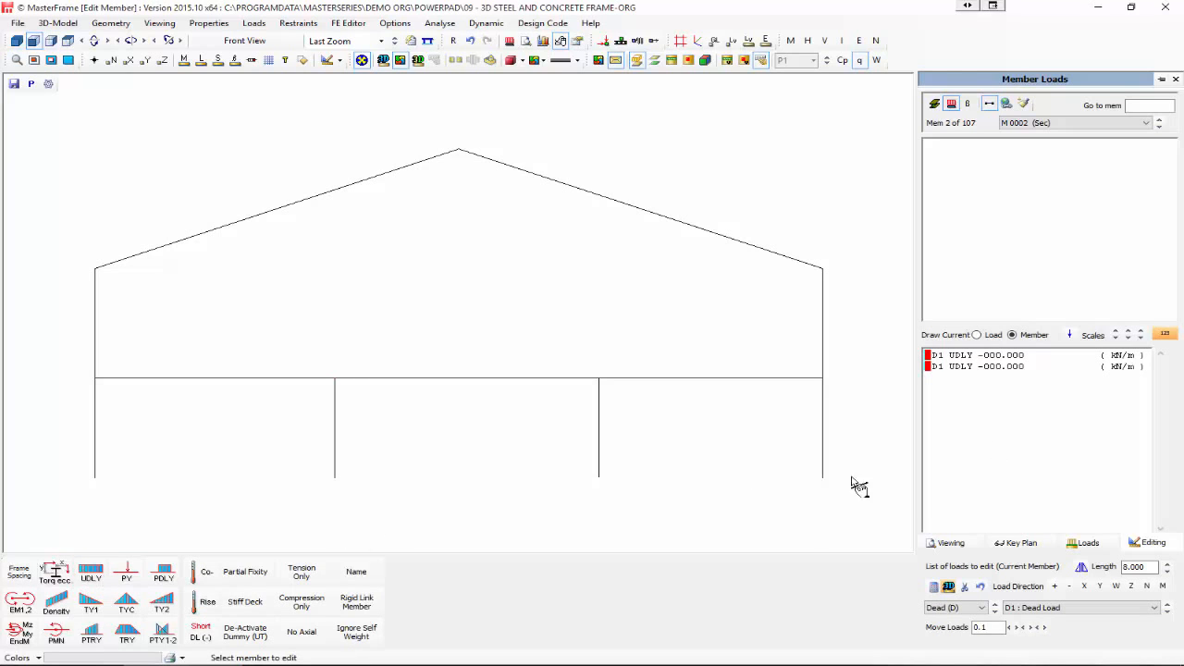
pyautogui.click(934, 367)
pyautogui.write('Liv')
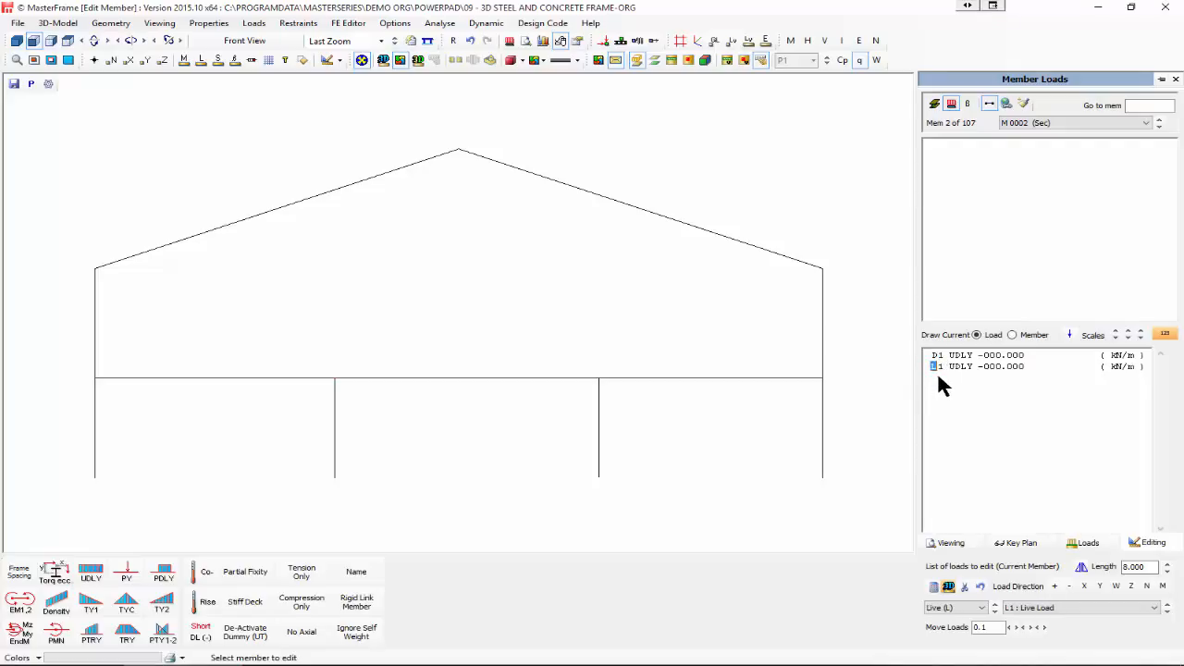
pyautogui.click(996, 355)
pyautogui.write('2')
pyautogui.click(998, 367)
pyautogui.click(1023, 104)
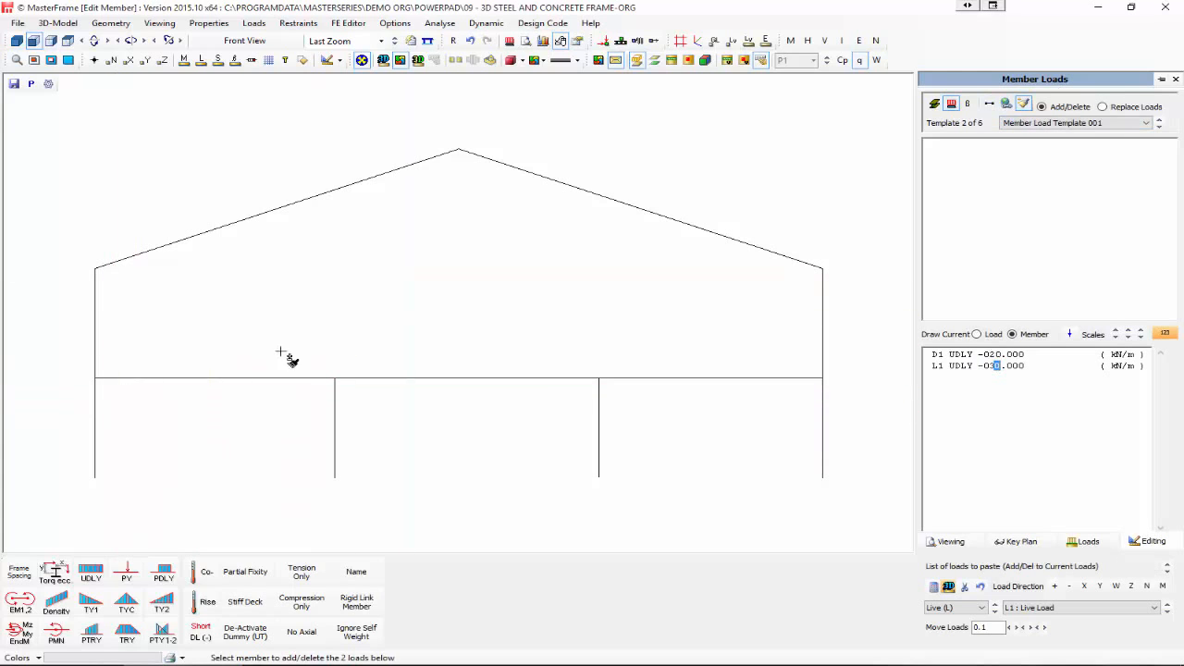
pyautogui.click(745, 377)
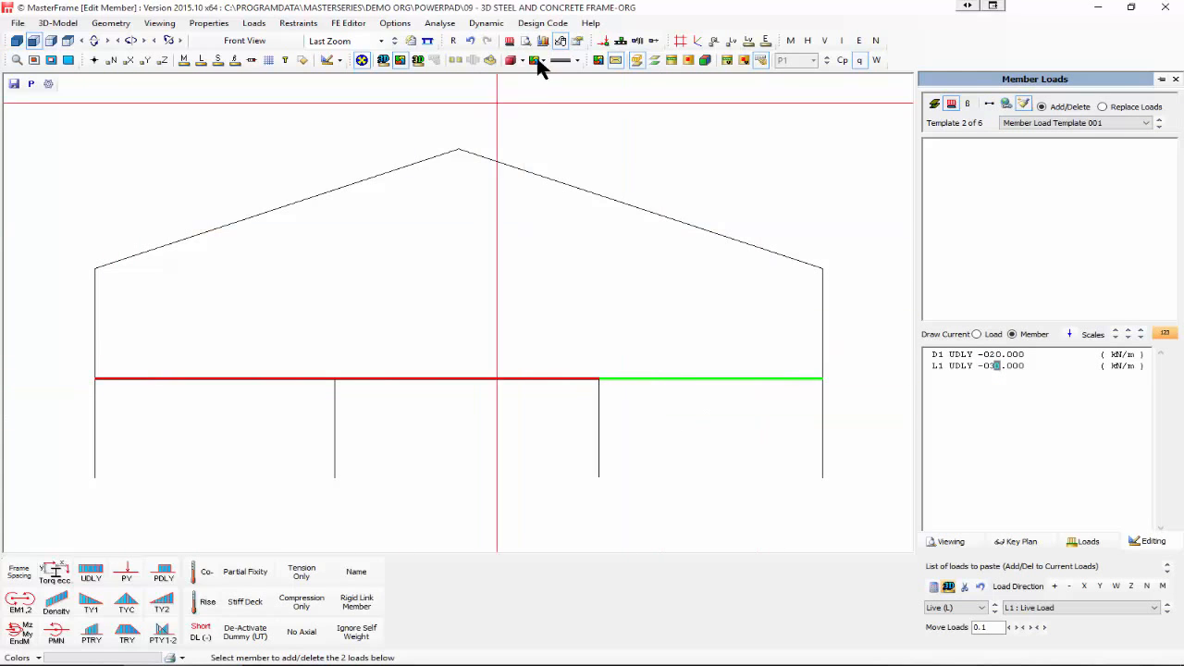
# - Display the load diagram on the isolated frame for all loading cases and all groups
pyautogui.click(508, 41)
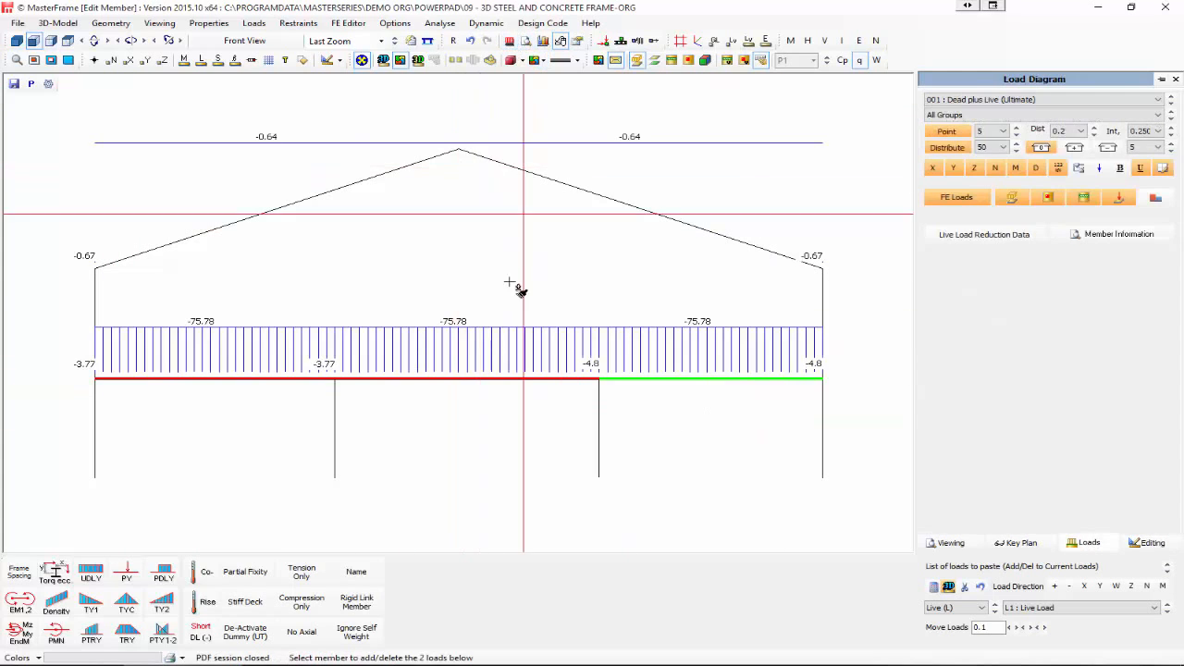
pyautogui.click(1000, 98)
pyautogui.click(993, 117)
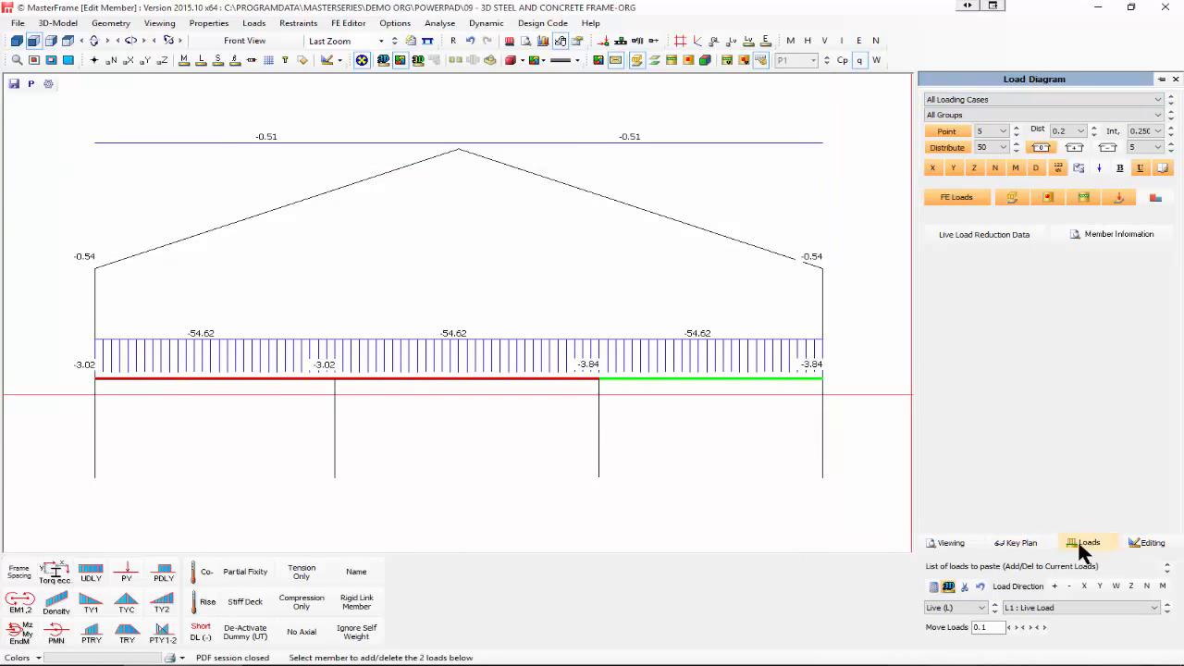
# - Select the isolated frame's middle floor beam for load editing and add a D1 PY point load of -45 kN at 5 m
pyautogui.click(1154, 546)
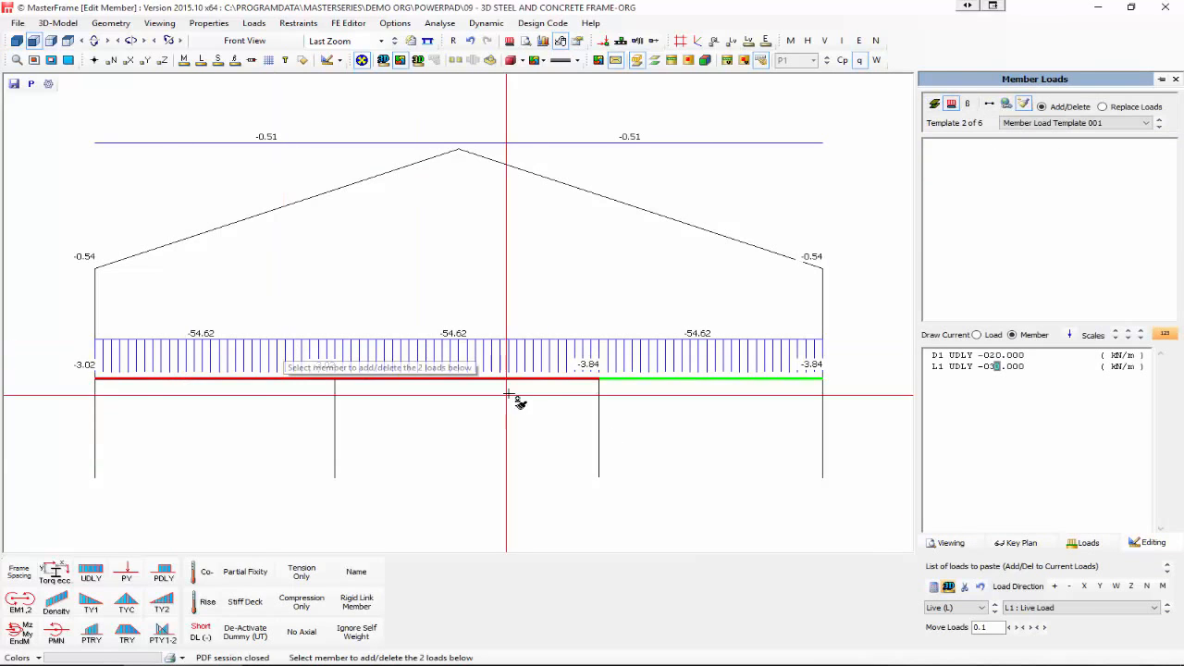
pyautogui.click(989, 104)
pyautogui.click(410, 373)
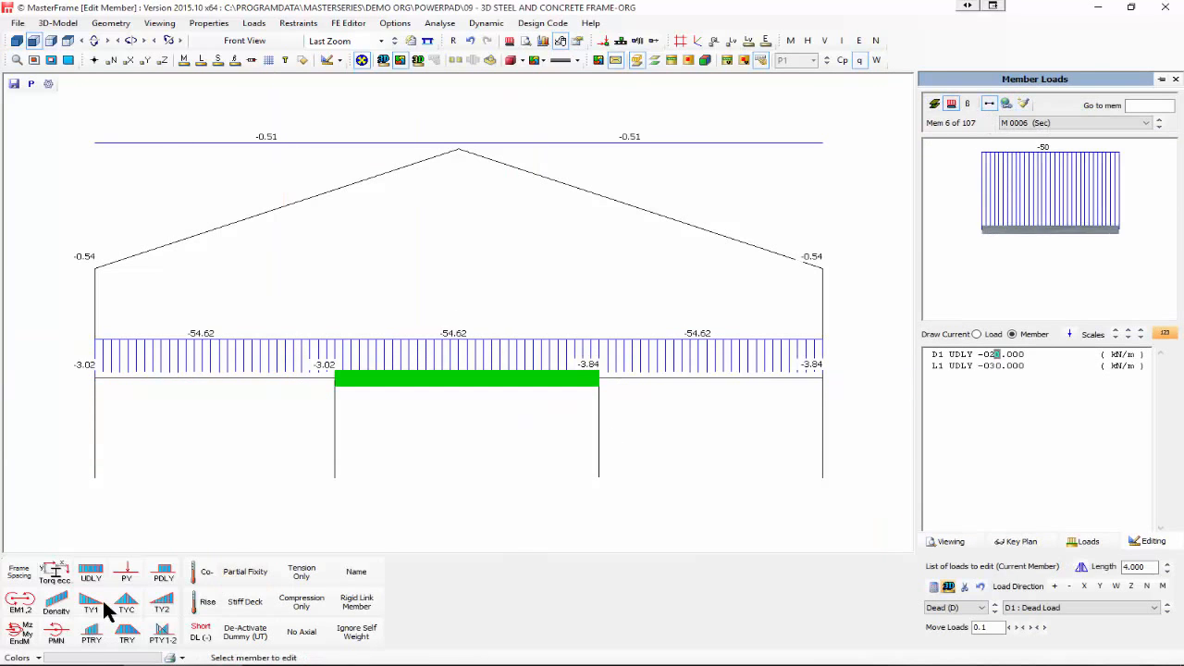
pyautogui.click(125, 573)
pyautogui.click(991, 378)
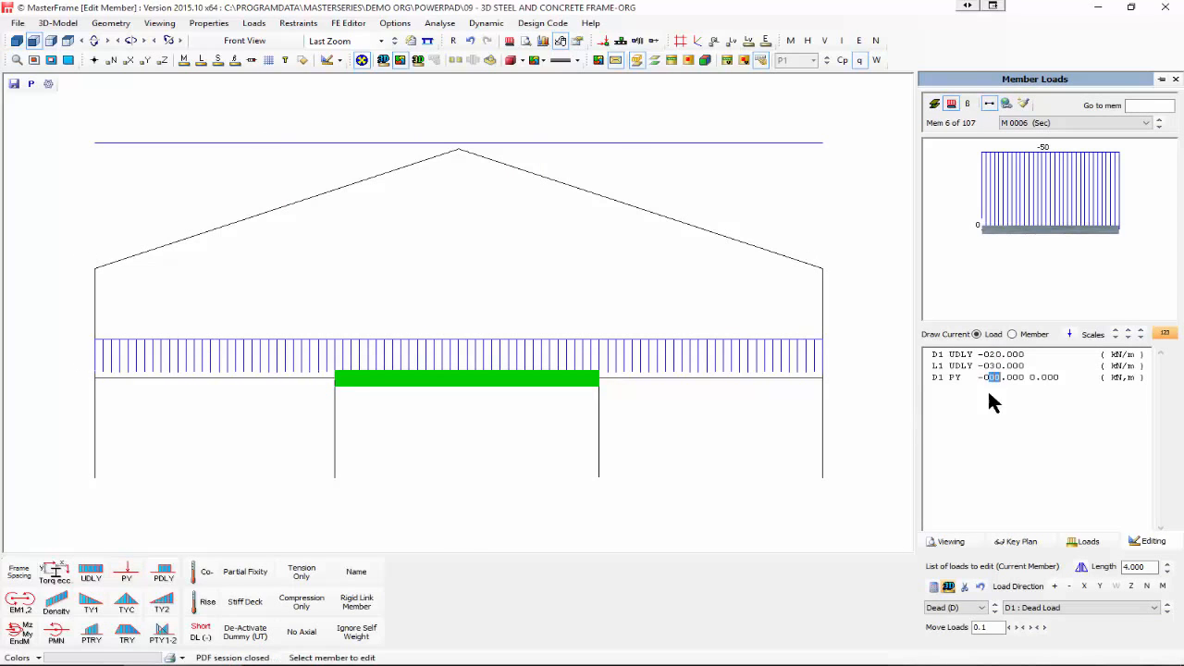
pyautogui.write('45')
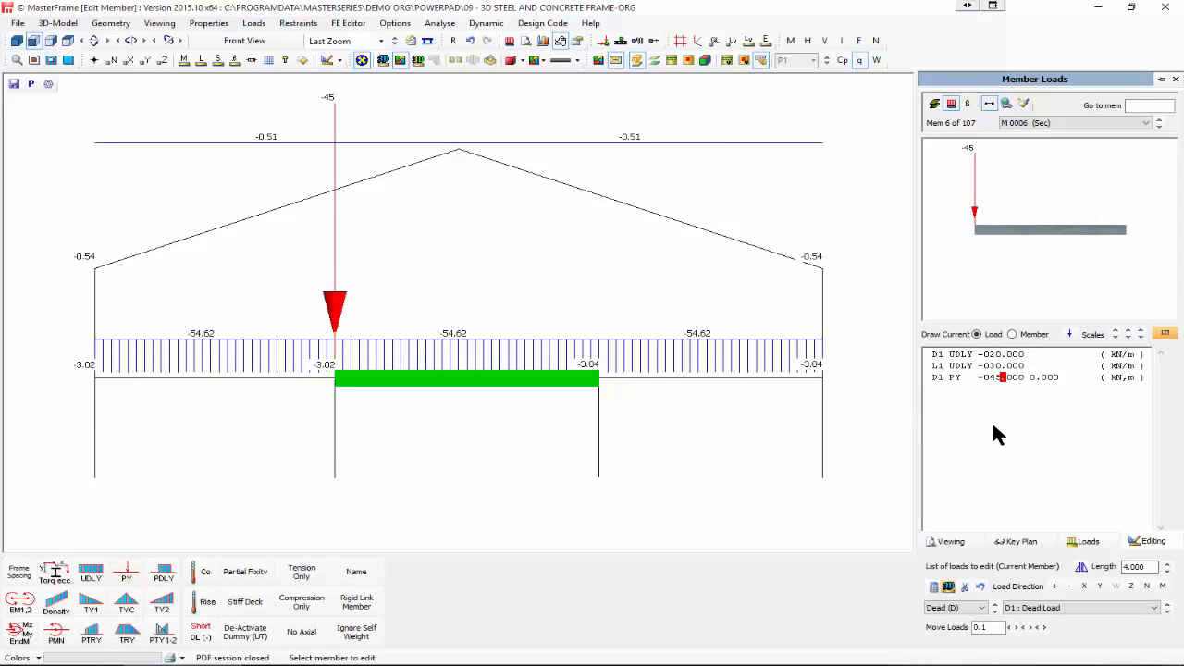
pyautogui.click(1026, 375)
pyautogui.write('5')
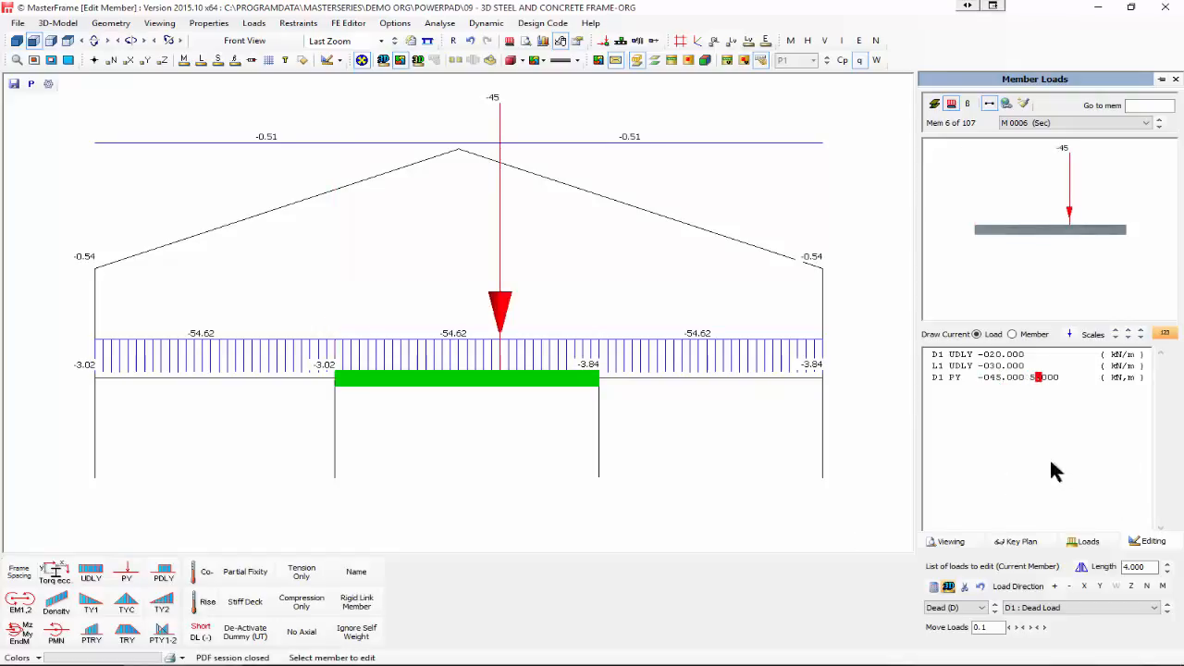
# - Add a second D1 PY point load of -35 kN at 2 m to the middle floor beam
pyautogui.click(127, 572)
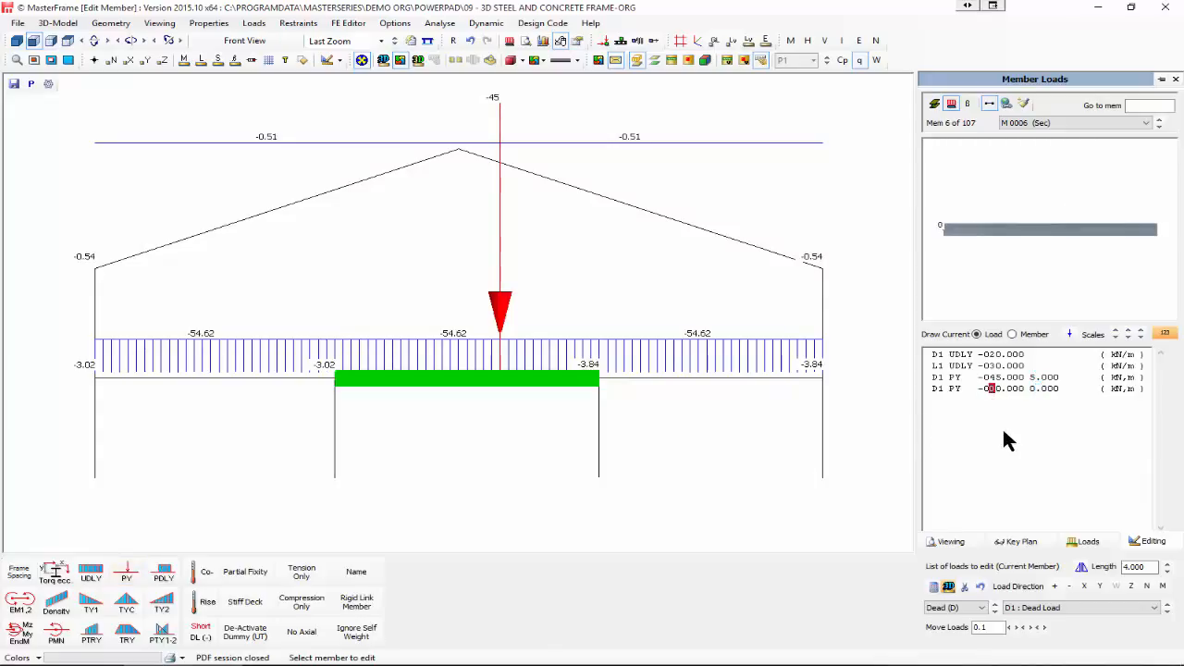
pyautogui.write('35')
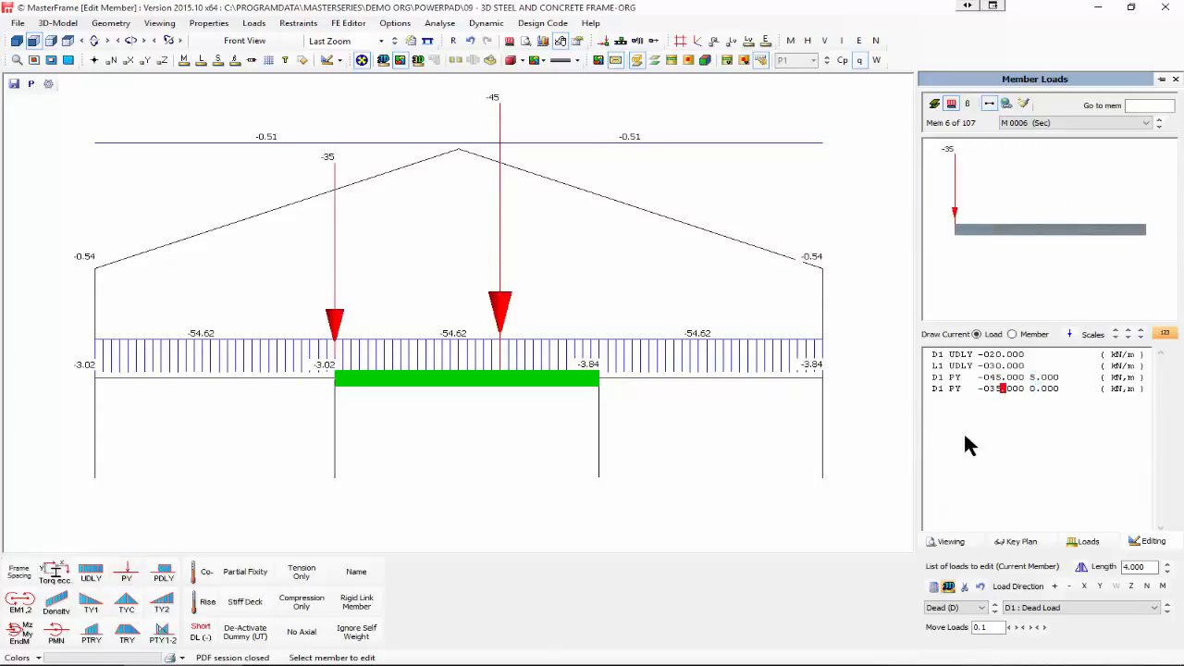
pyautogui.press('Right')
pyautogui.press('Right')
pyautogui.press('Right')
pyautogui.press('Right')
pyautogui.press('Right')
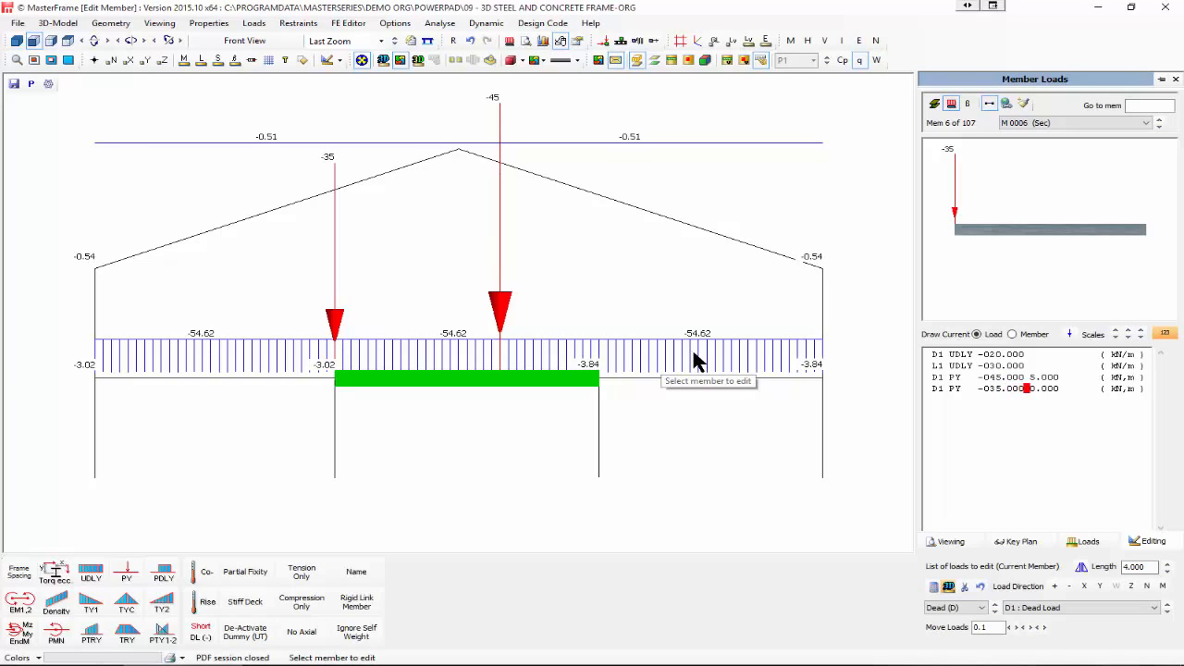
pyautogui.write('2')
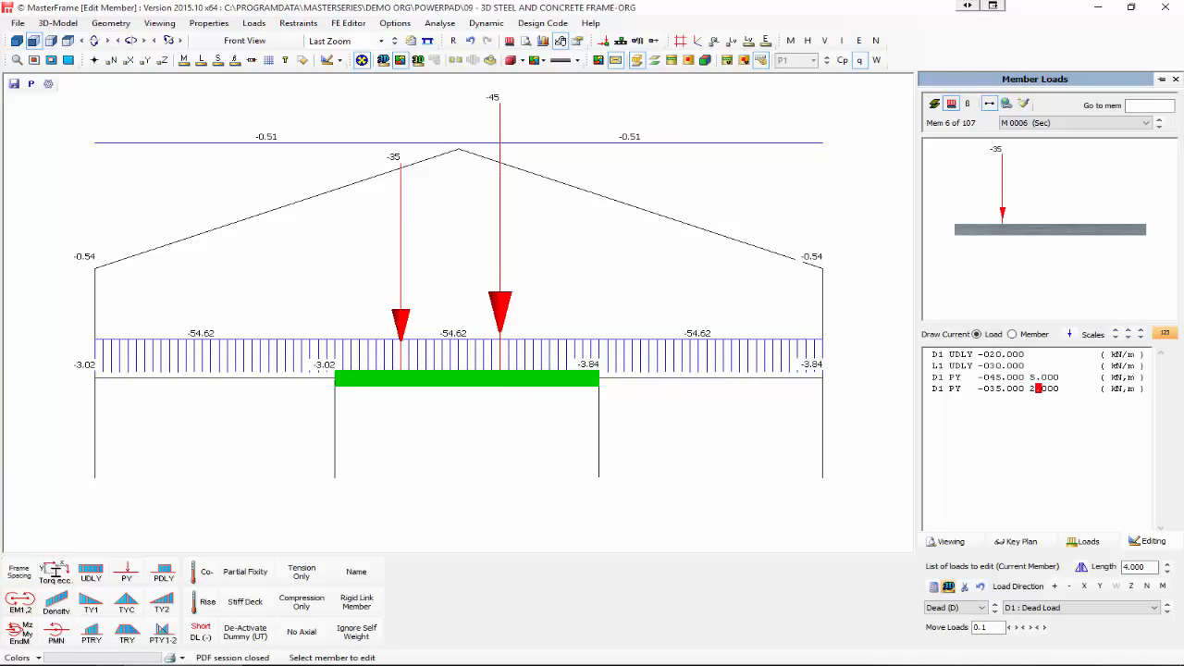
# - Show the Front Elevation and release the axial load in both upper intermediate gable posts with No Axial
pyautogui.moveTo(183, 664)
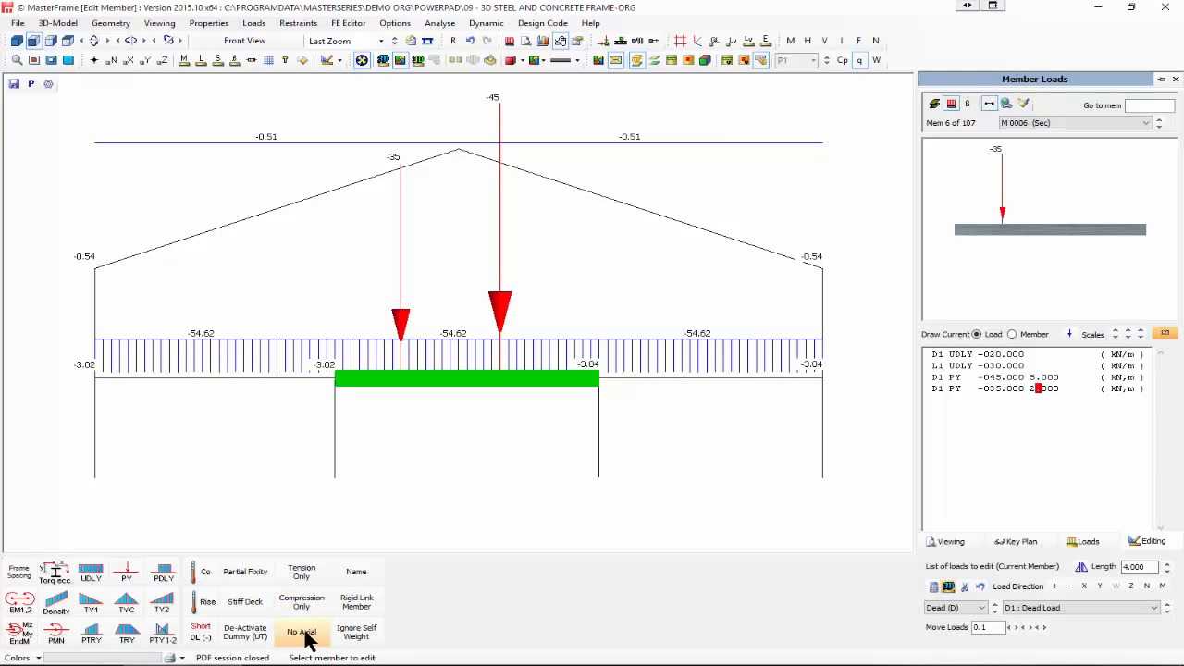
pyautogui.click(380, 41)
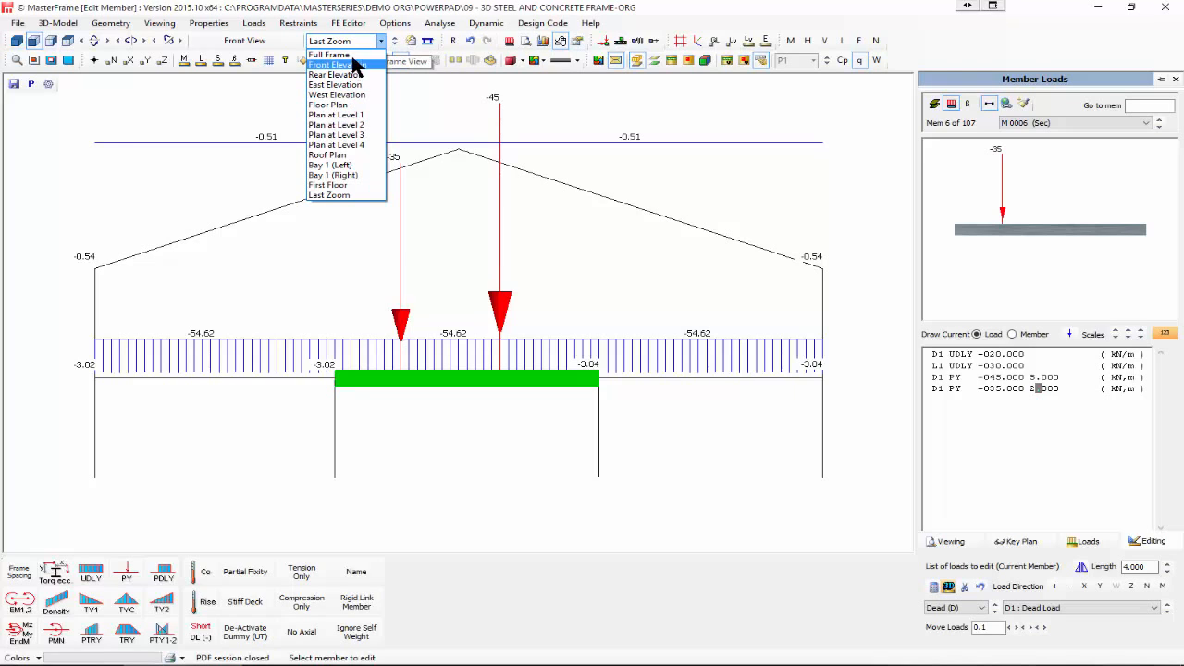
pyautogui.click(354, 64)
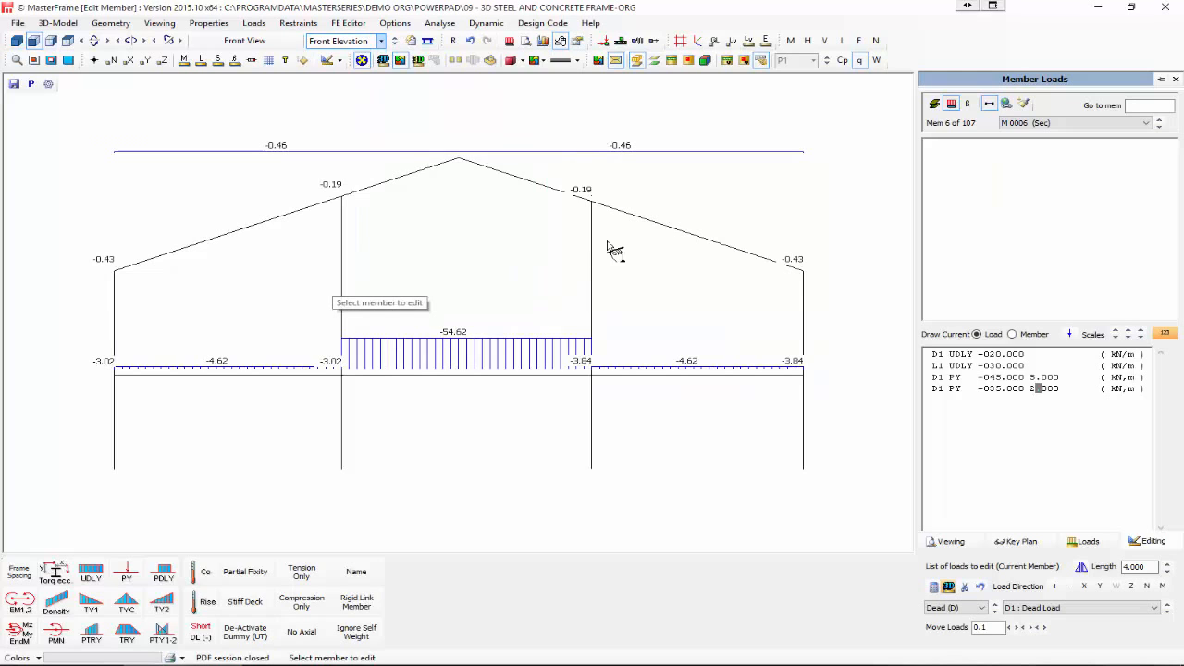
pyautogui.click(341, 280)
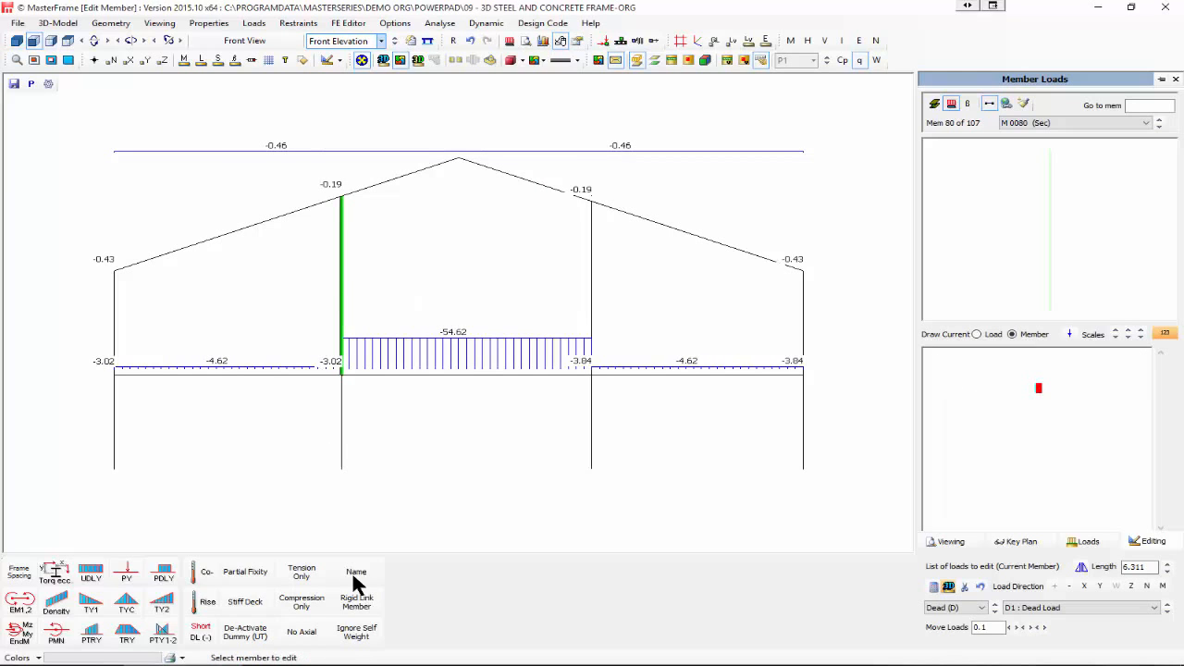
pyautogui.click(304, 637)
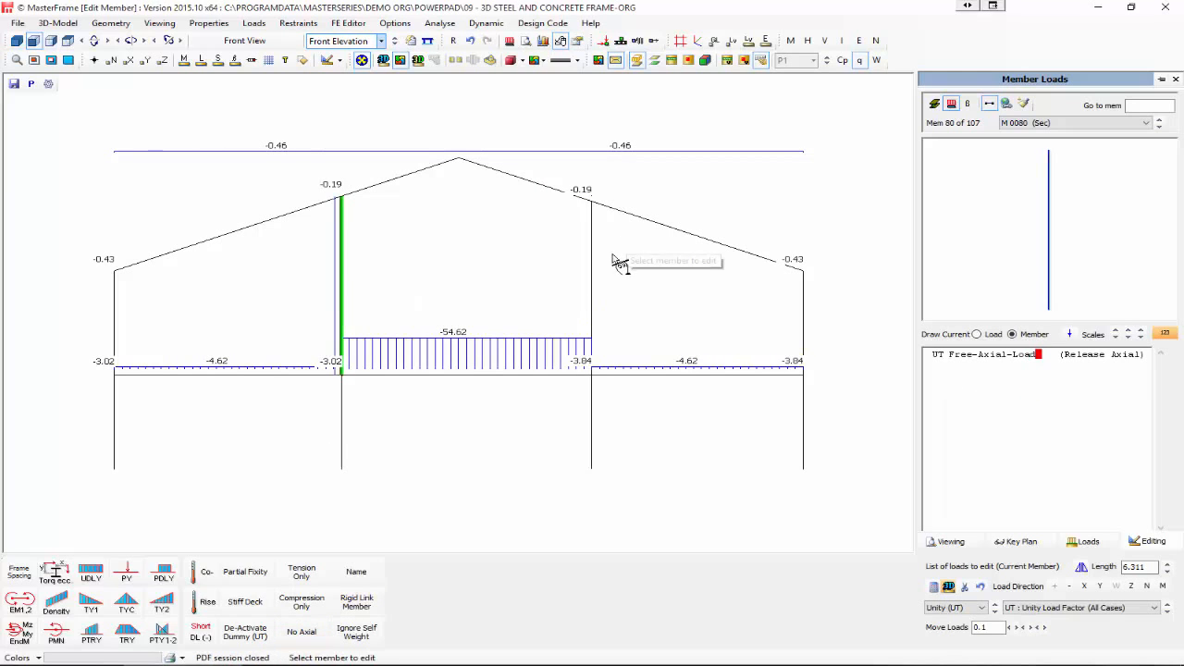
pyautogui.click(592, 301)
pyautogui.click(303, 636)
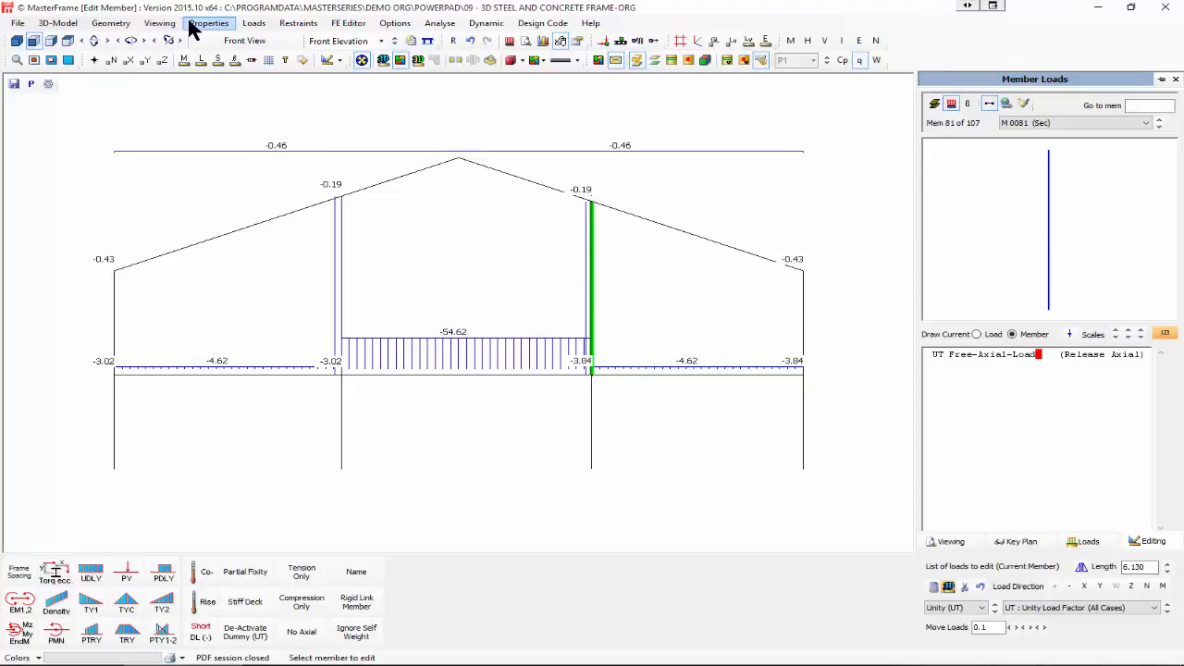
# - Choose the UK option for the EuroCode design code
pyautogui.click(547, 27)
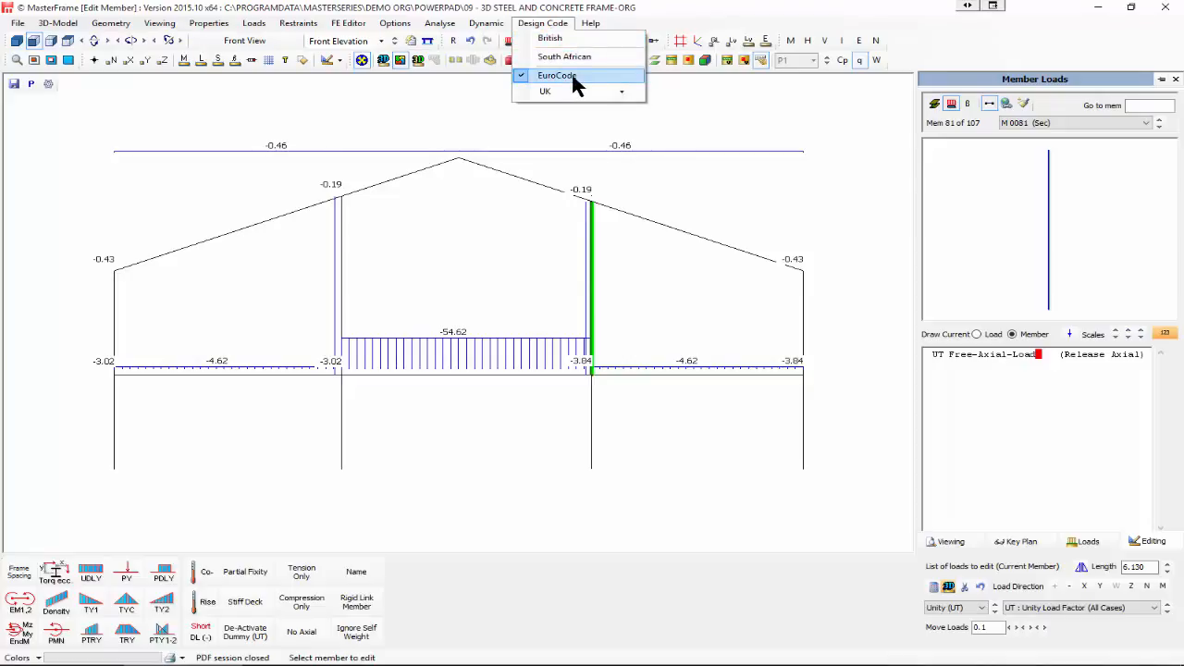
pyautogui.click(622, 93)
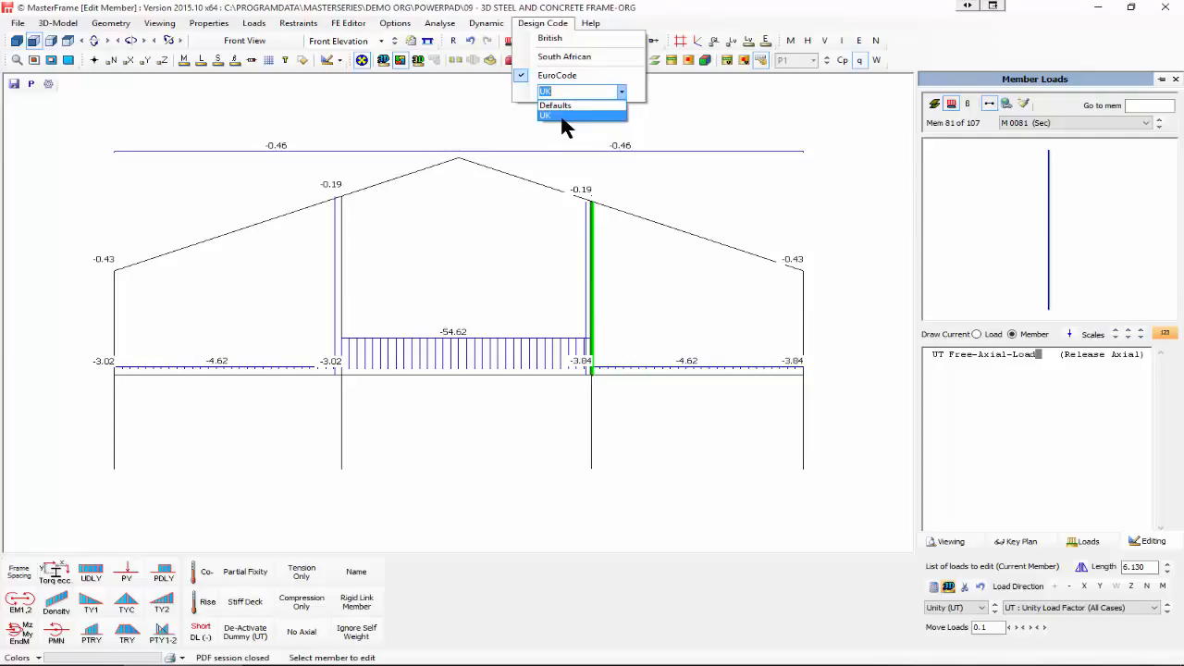
pyautogui.click(564, 117)
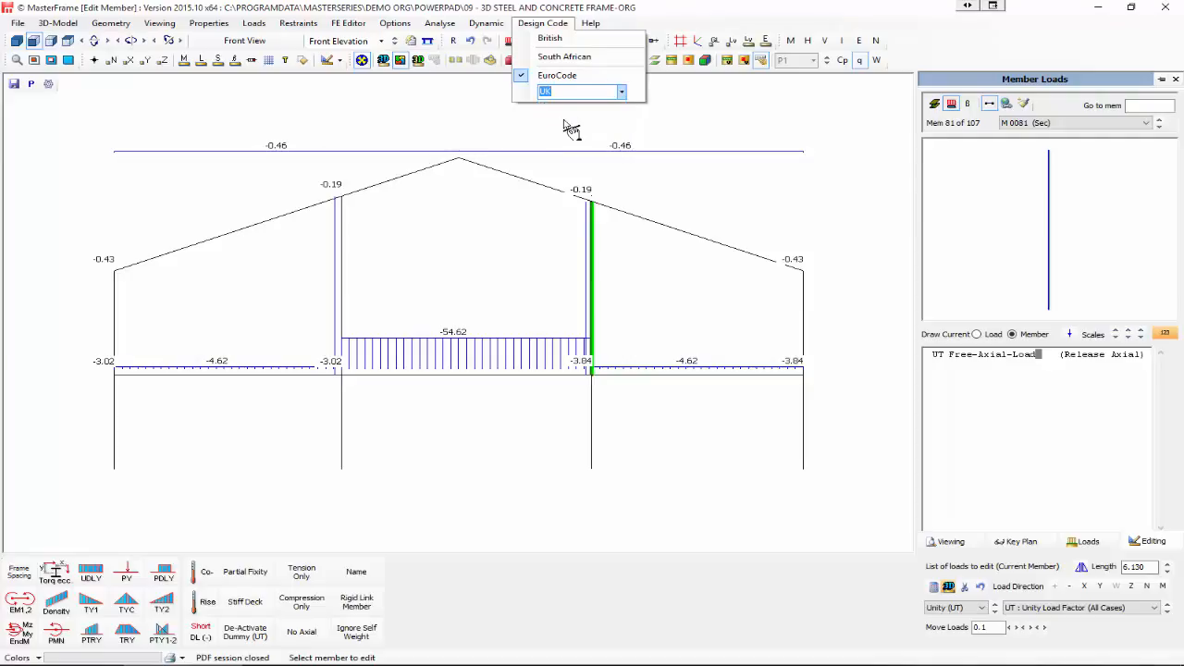
pyautogui.click(569, 125)
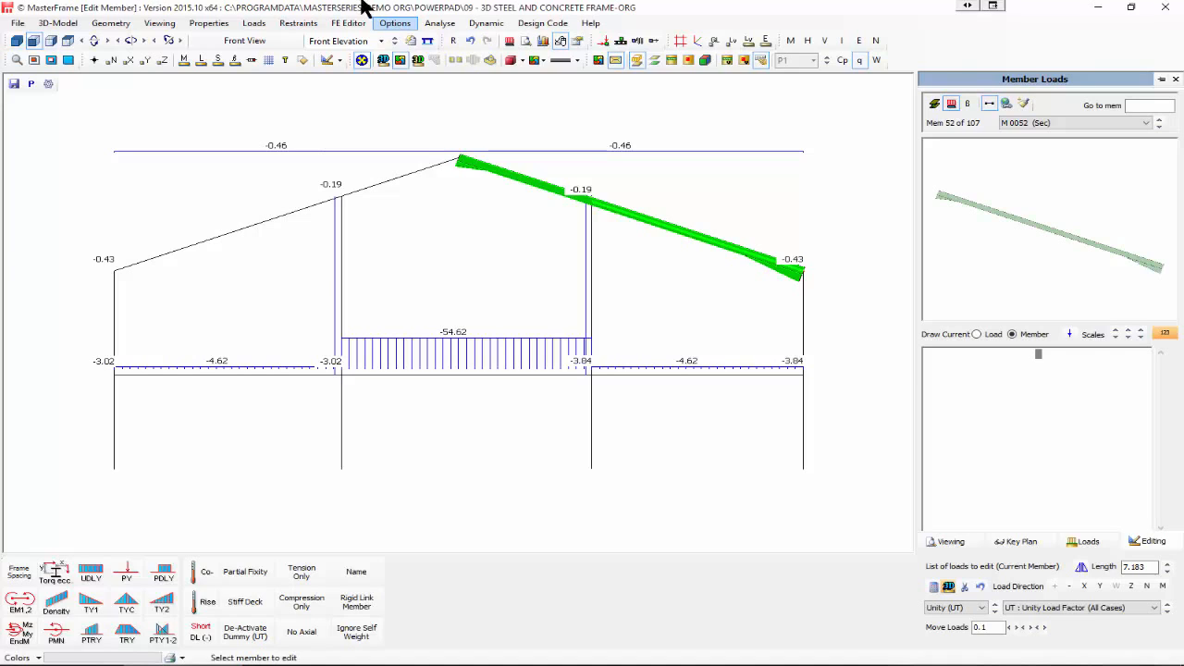
# - Open the loading case titles and browse the existing load cases on the front elevation
pyautogui.click(248, 28)
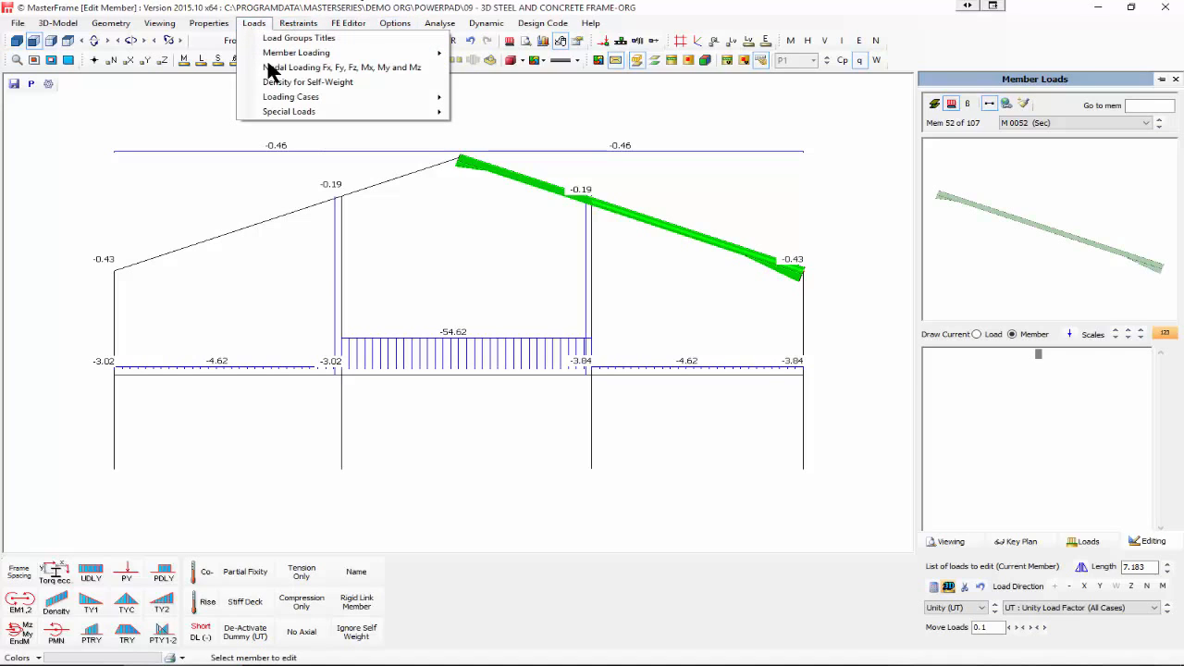
pyautogui.moveTo(309, 98)
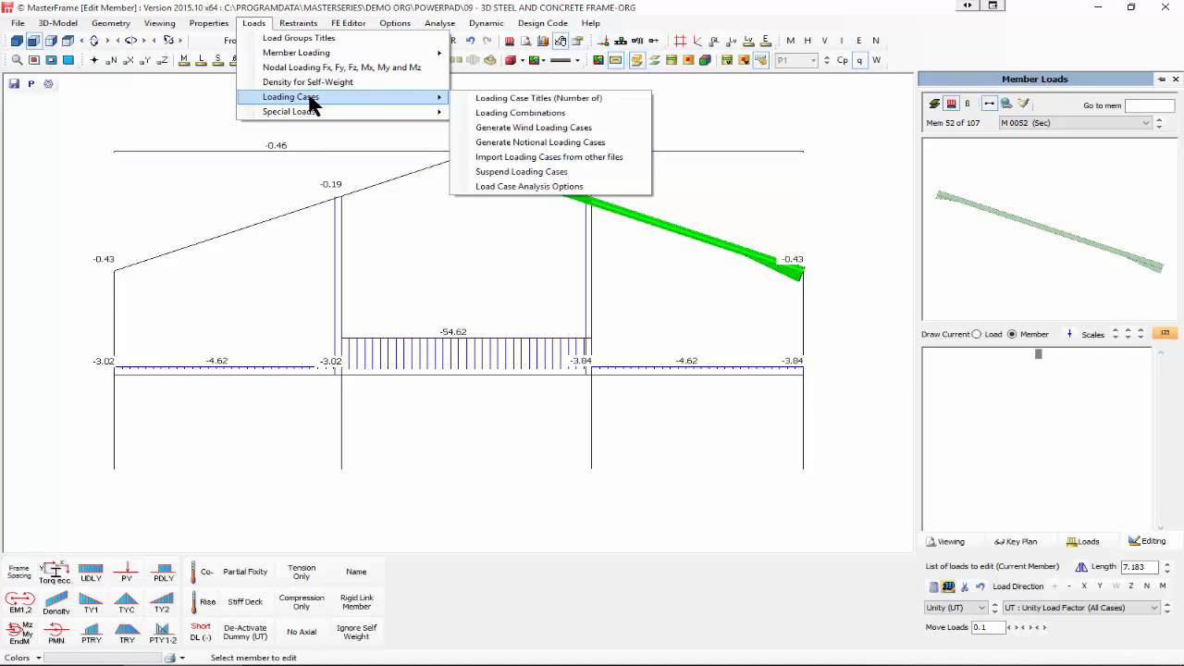
pyautogui.click(541, 99)
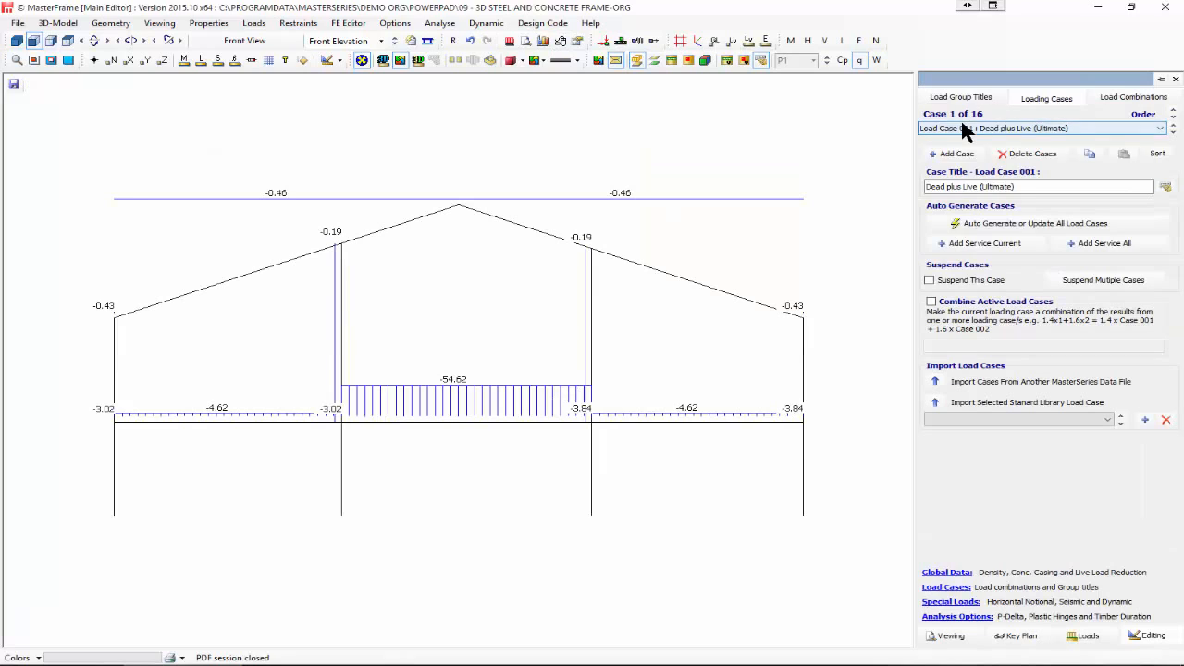
pyautogui.click(963, 126)
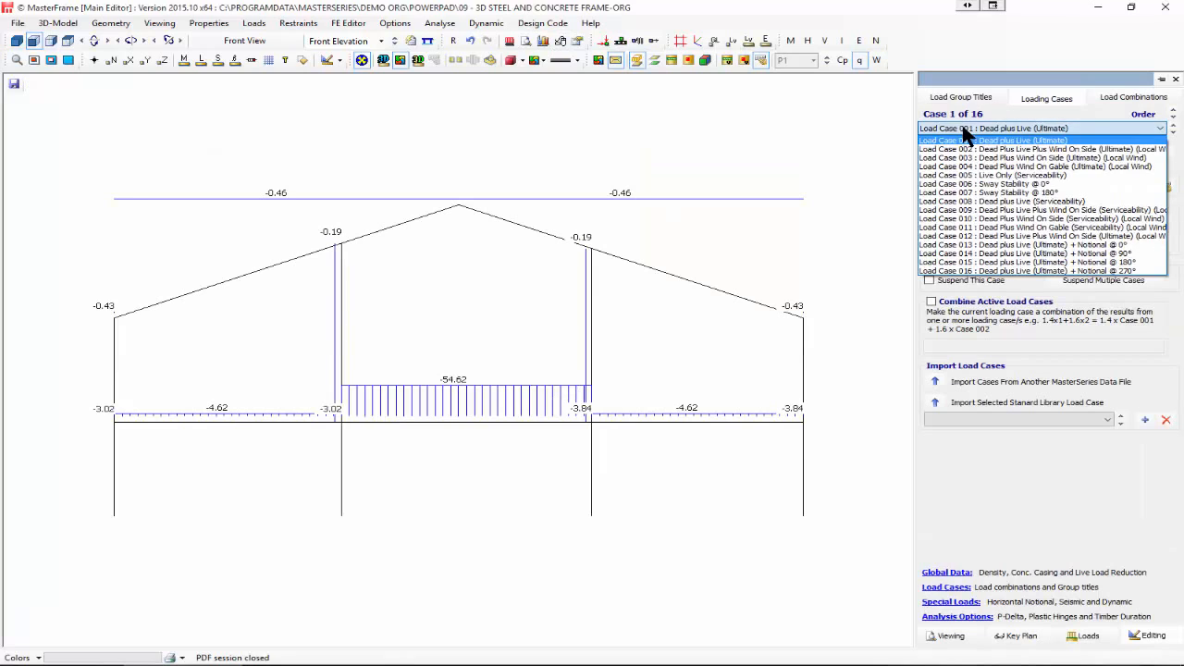
pyautogui.click(980, 219)
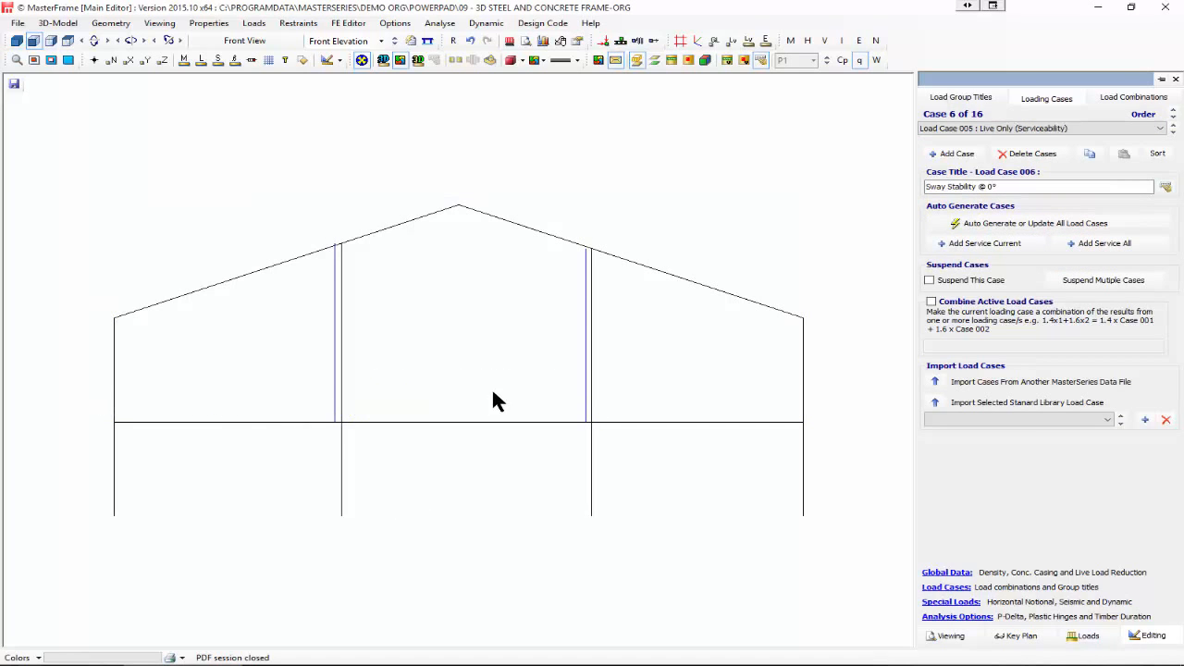
# - Examine the load combination factors of Load Case 002 and return to the loading case settings
pyautogui.click(1123, 96)
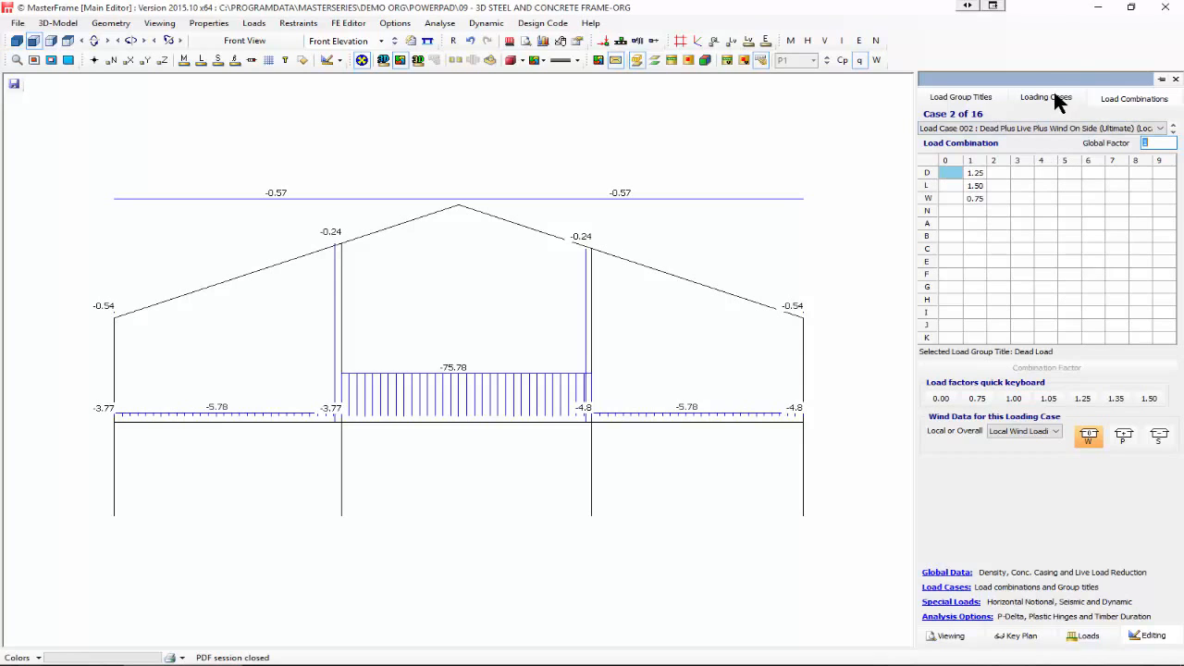
pyautogui.click(1115, 98)
pyautogui.click(1022, 92)
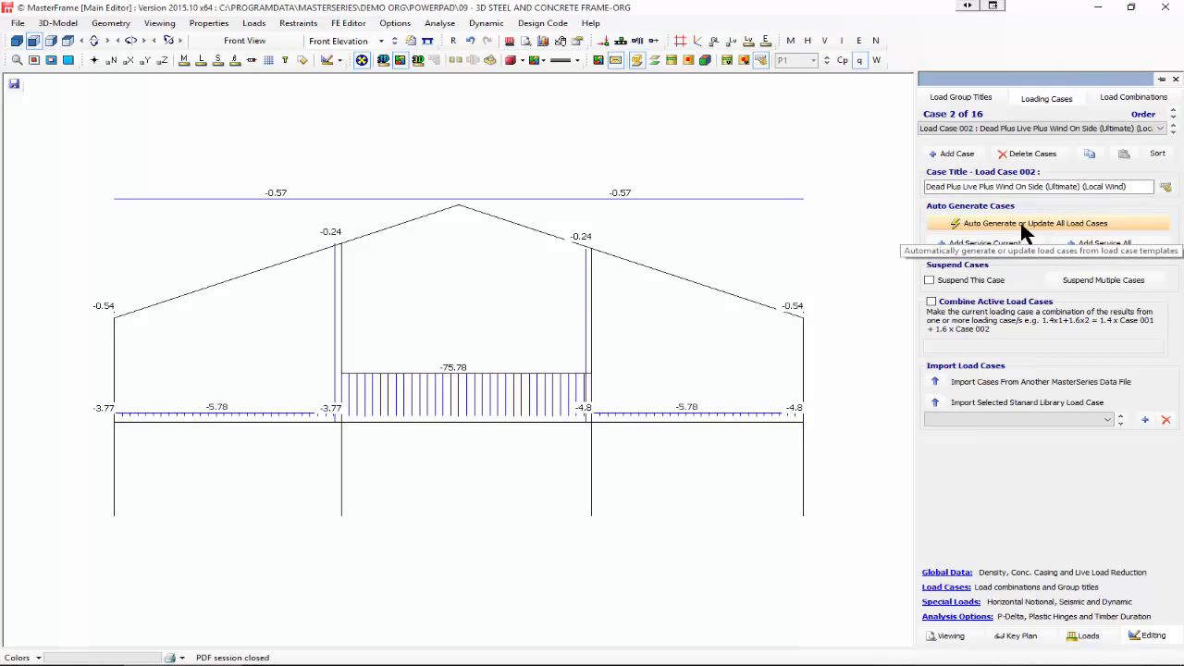
# - Delete loading cases 2 to 16, keeping only Load Case 001
pyautogui.click(1027, 154)
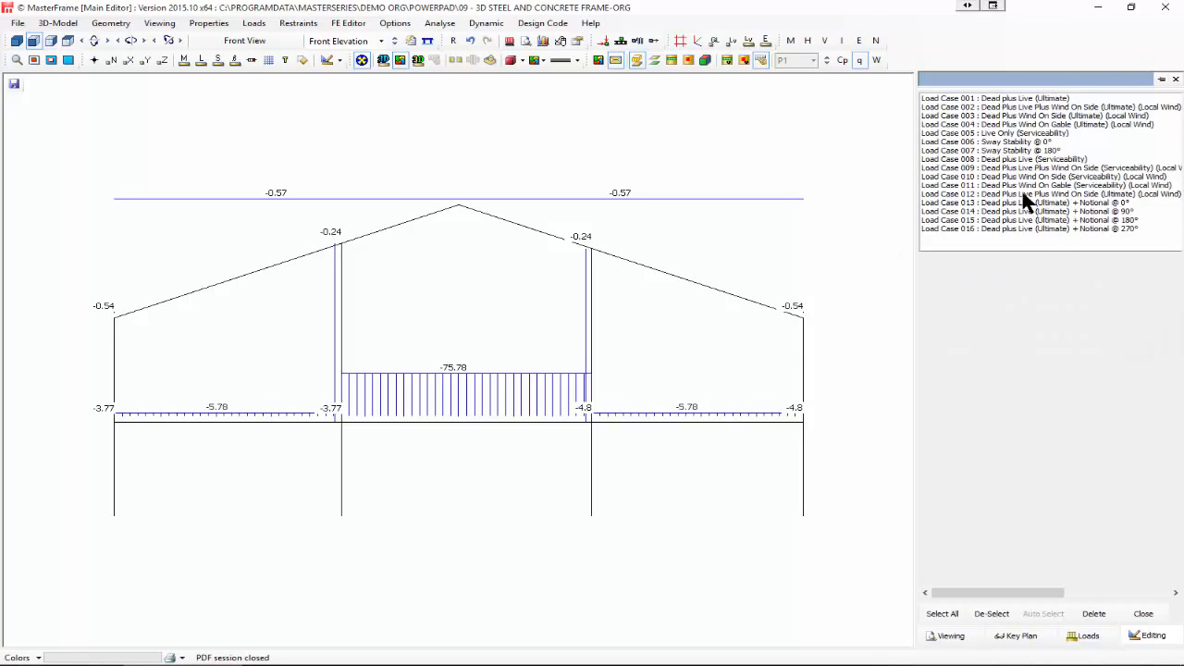
pyautogui.click(986, 107)
pyautogui.keyDown('shift'); pyautogui.click(1027, 229); pyautogui.keyUp('shift')
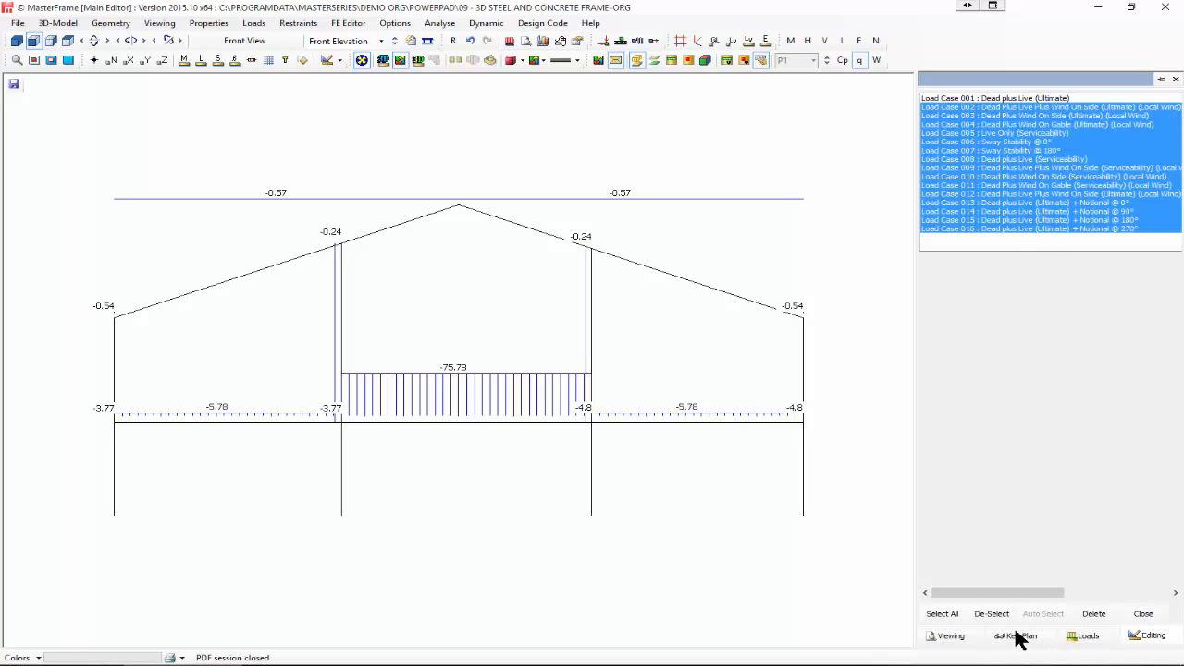
pyautogui.click(1093, 613)
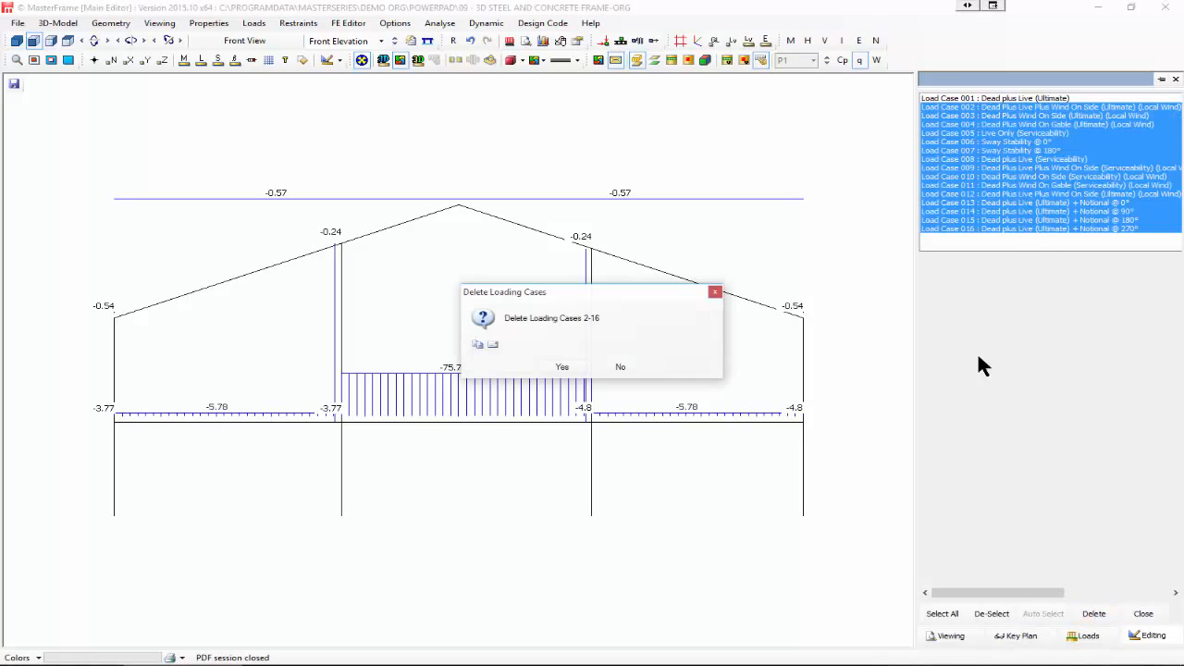
pyautogui.click(562, 367)
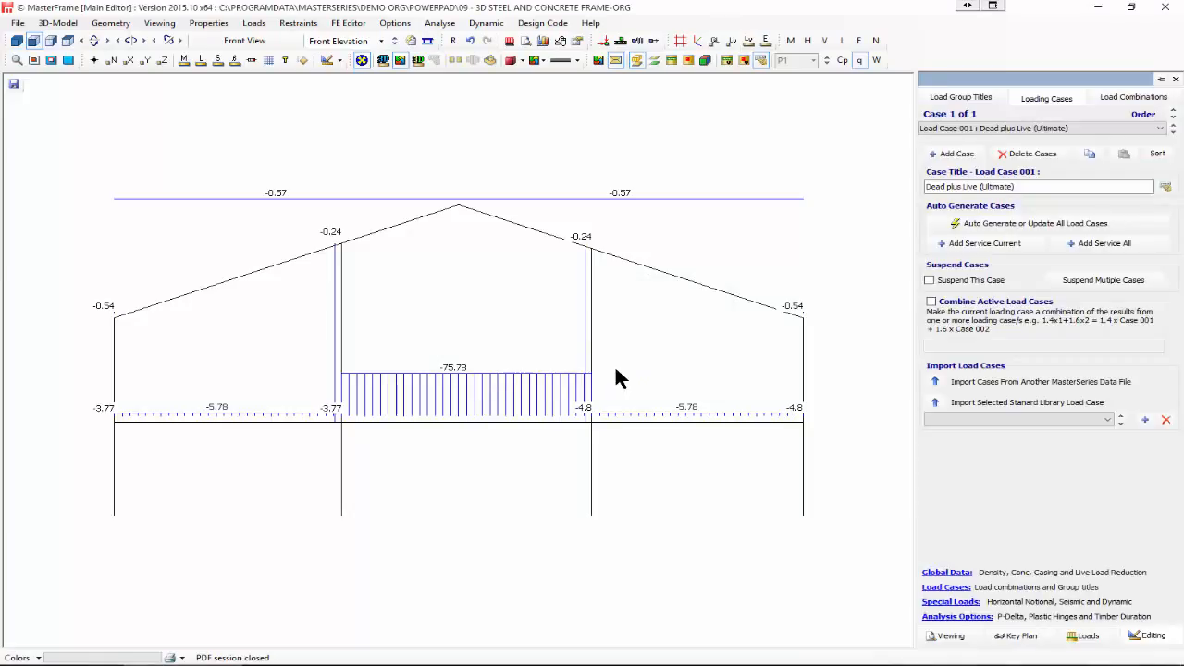
# - Open the Automatic Load Case Generator and review the templates from Dead+Live to Dead+Wind and the ultimate case type options
pyautogui.click(1030, 221)
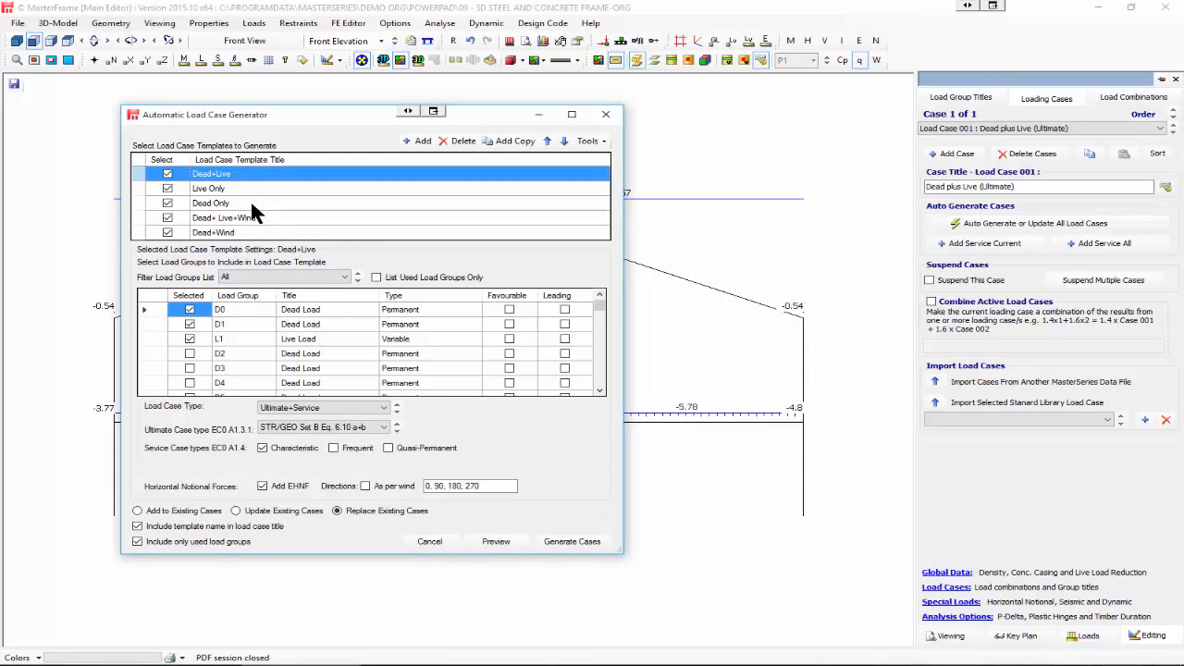
pyautogui.press('Down')
pyautogui.press('Down')
pyautogui.press('Down')
pyautogui.press('Down')
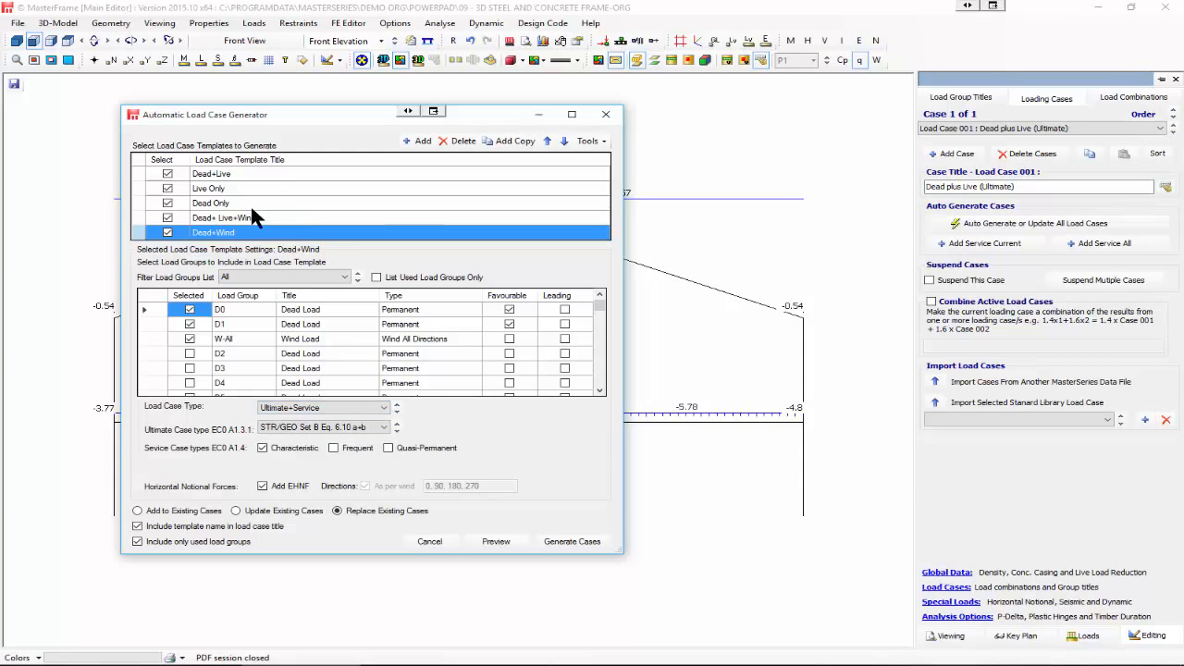
pyautogui.click(251, 173)
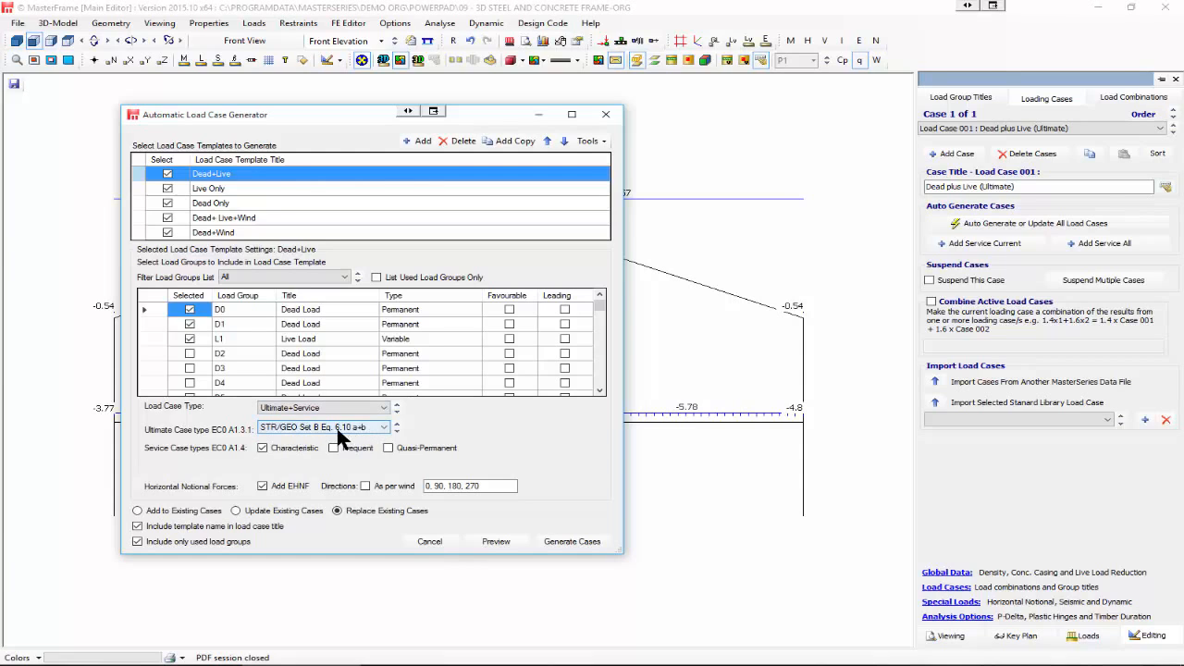
pyautogui.click(383, 428)
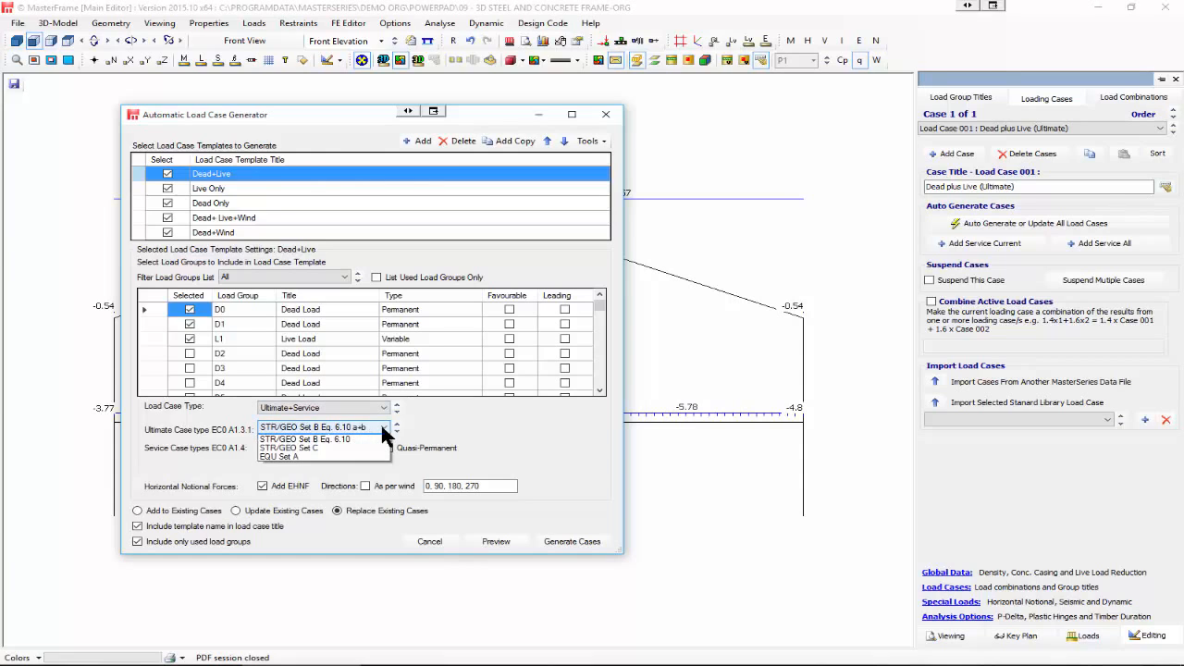
pyautogui.click(382, 429)
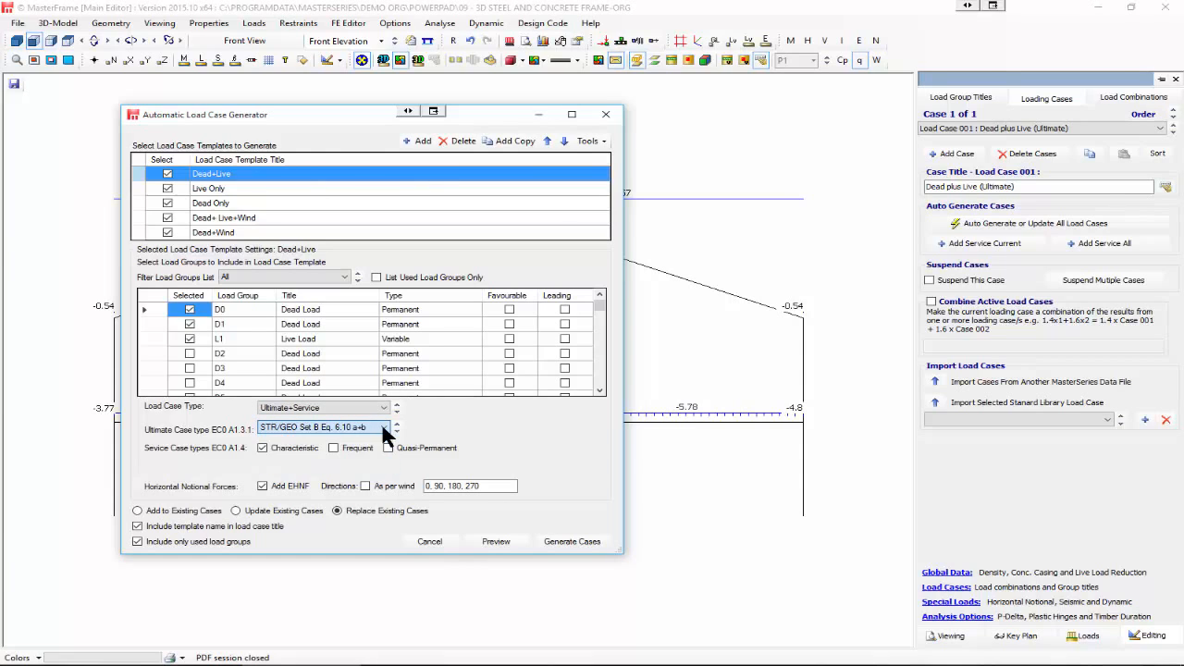
# - Review the settings of the Live Only and Dead Only load case templates, and return to the Dead+Live template
pyautogui.click(222, 190)
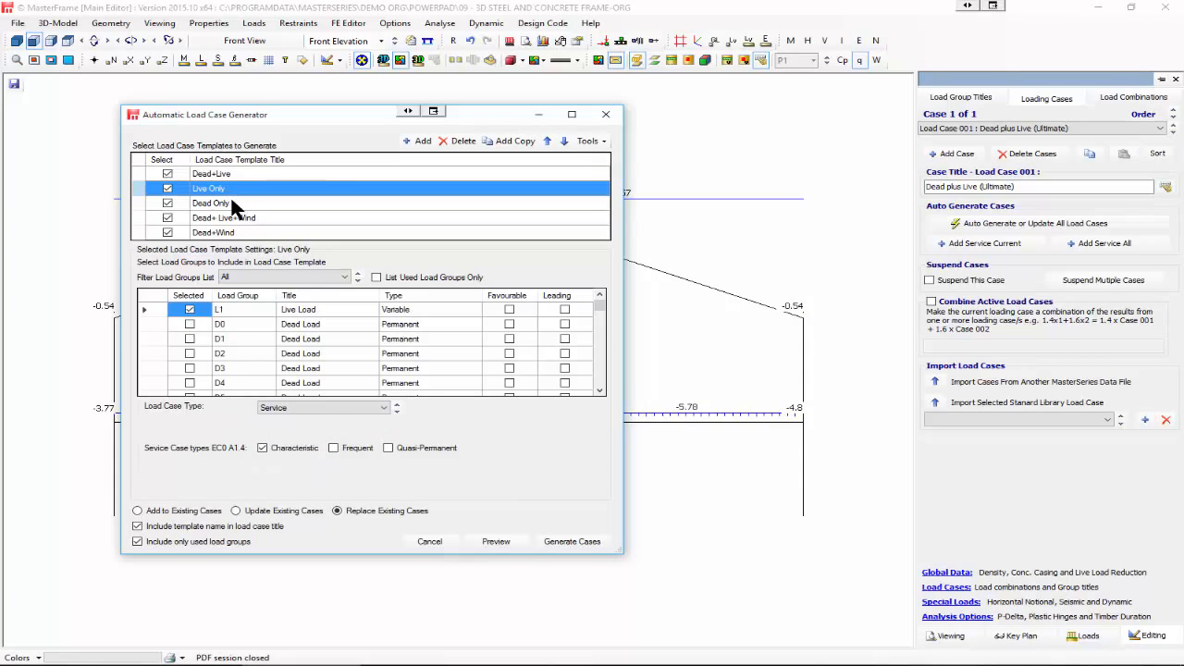
pyautogui.click(230, 206)
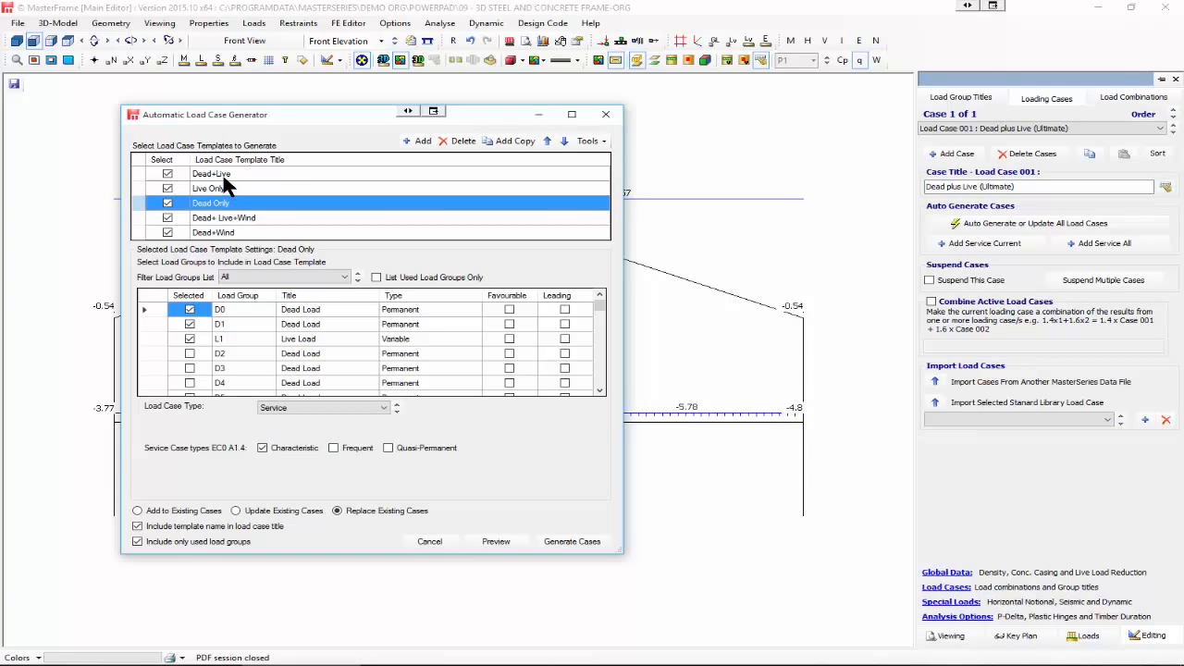
pyautogui.click(229, 173)
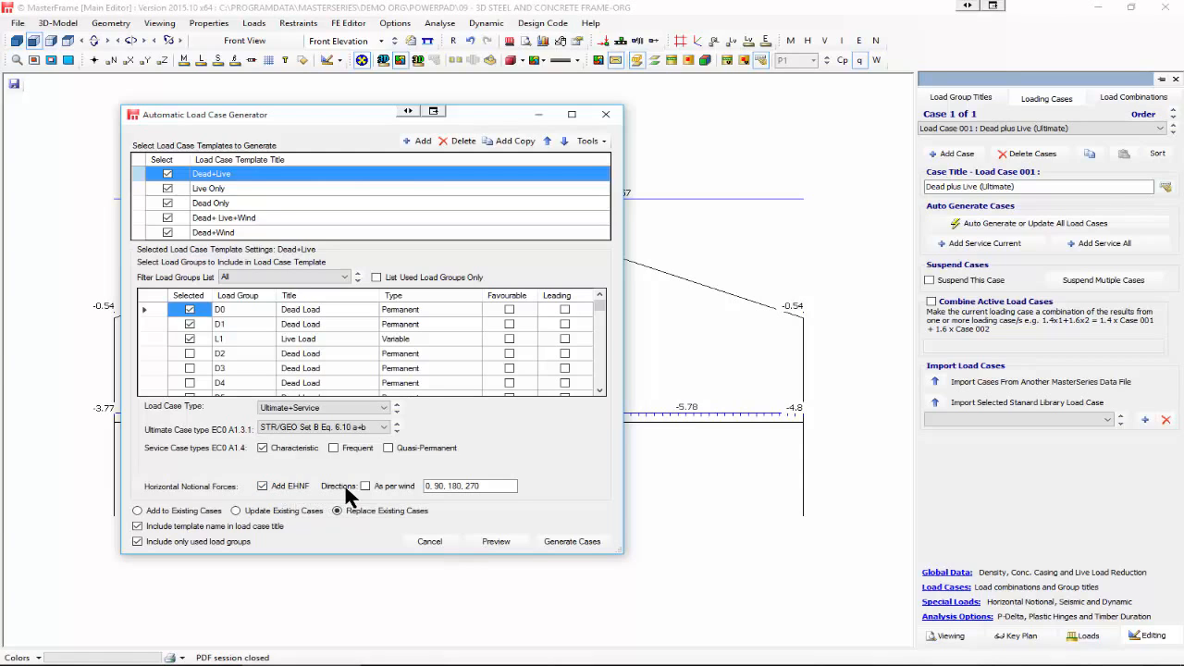
# - Enter notional force directions 0, 90, 180, 270 for the Dead+Live template and generate the load cases, replacing the existing ones
pyautogui.doubleClick(436, 485)
pyautogui.press('Delete')
pyautogui.press('Delete')
pyautogui.write('90, 180,')
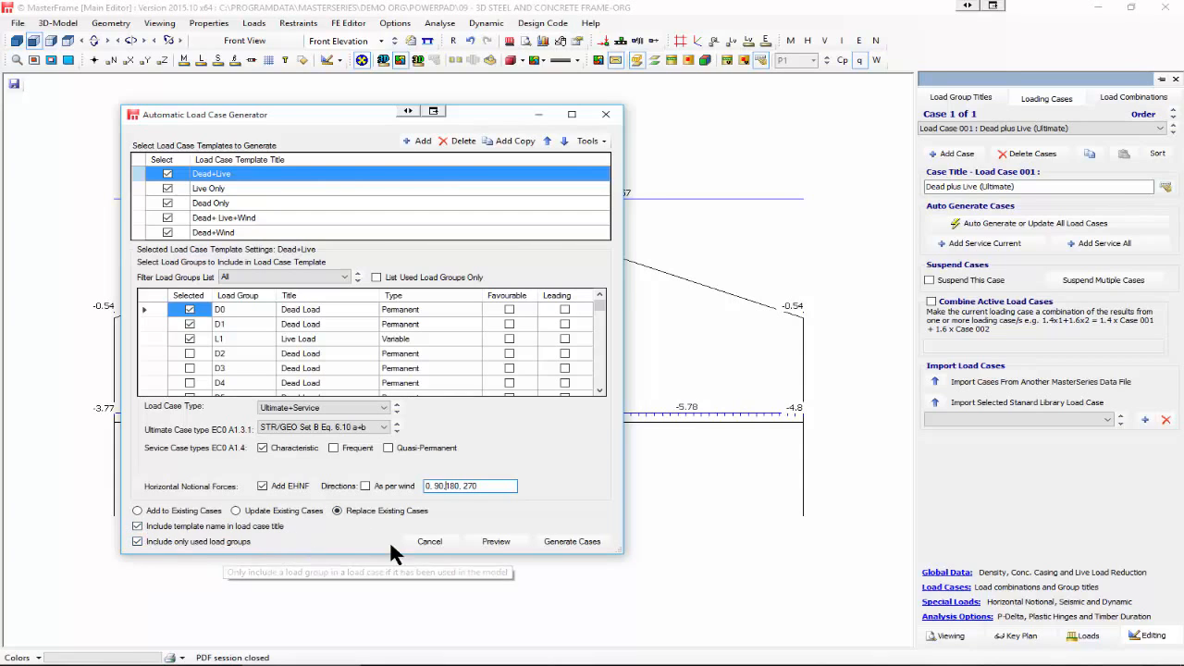
pyautogui.click(566, 542)
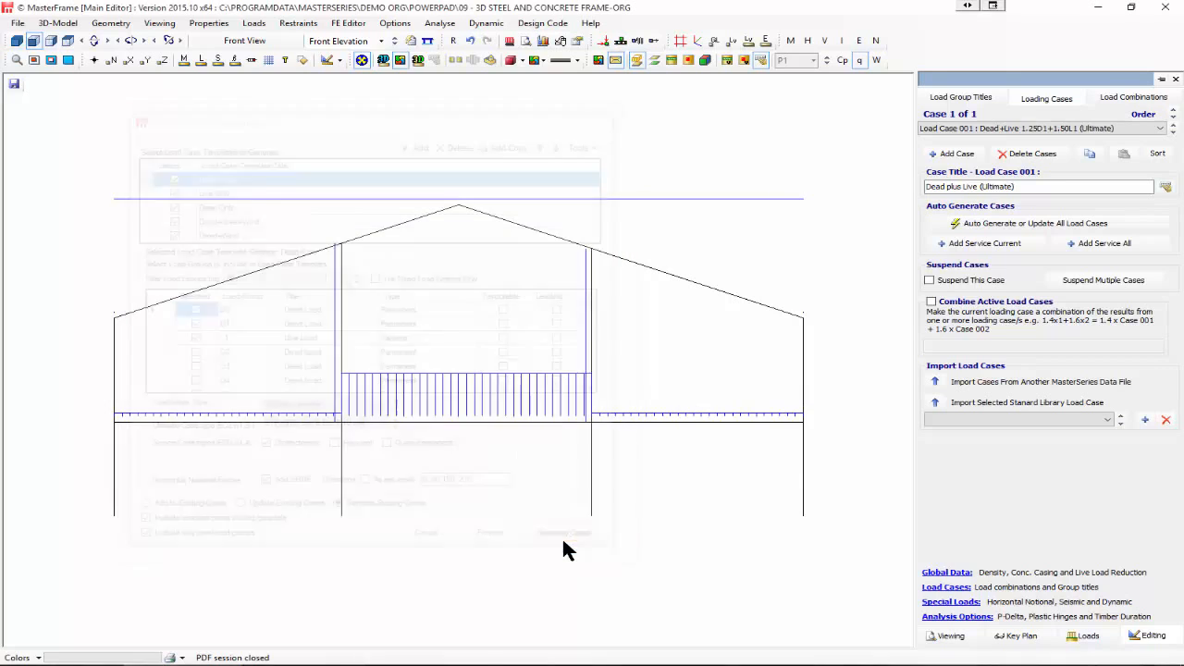
# - Examine the load combination factors of generated Load Case 004 and compare them with those of Load Case 001
pyautogui.click(1056, 127)
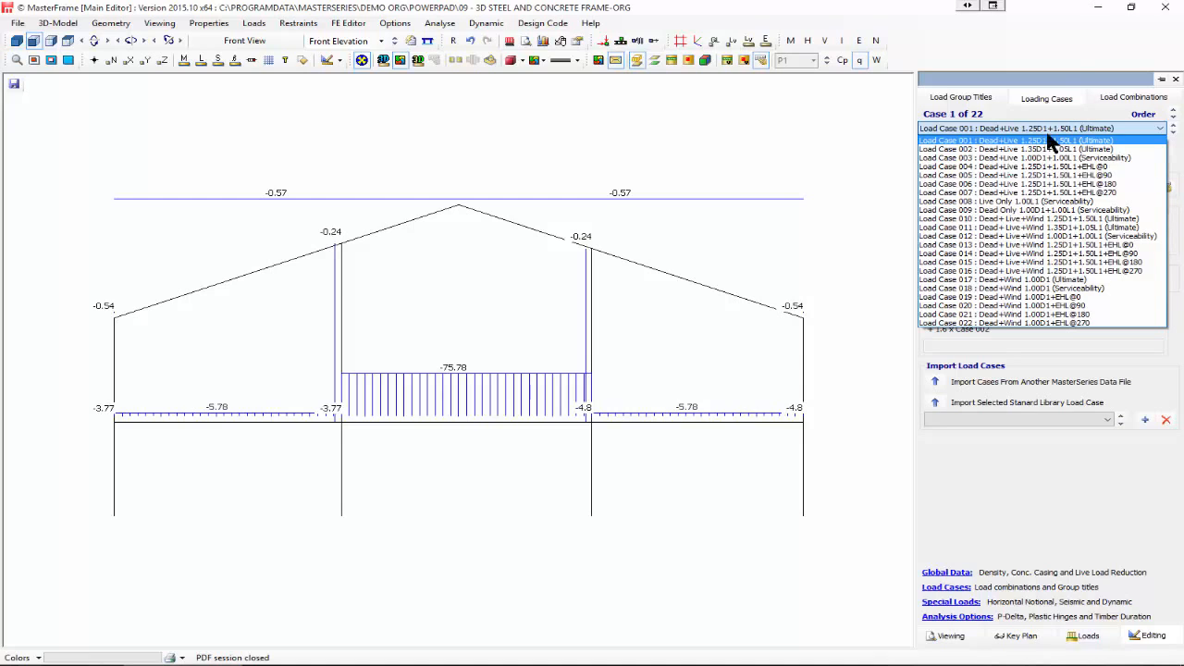
pyautogui.click(1061, 168)
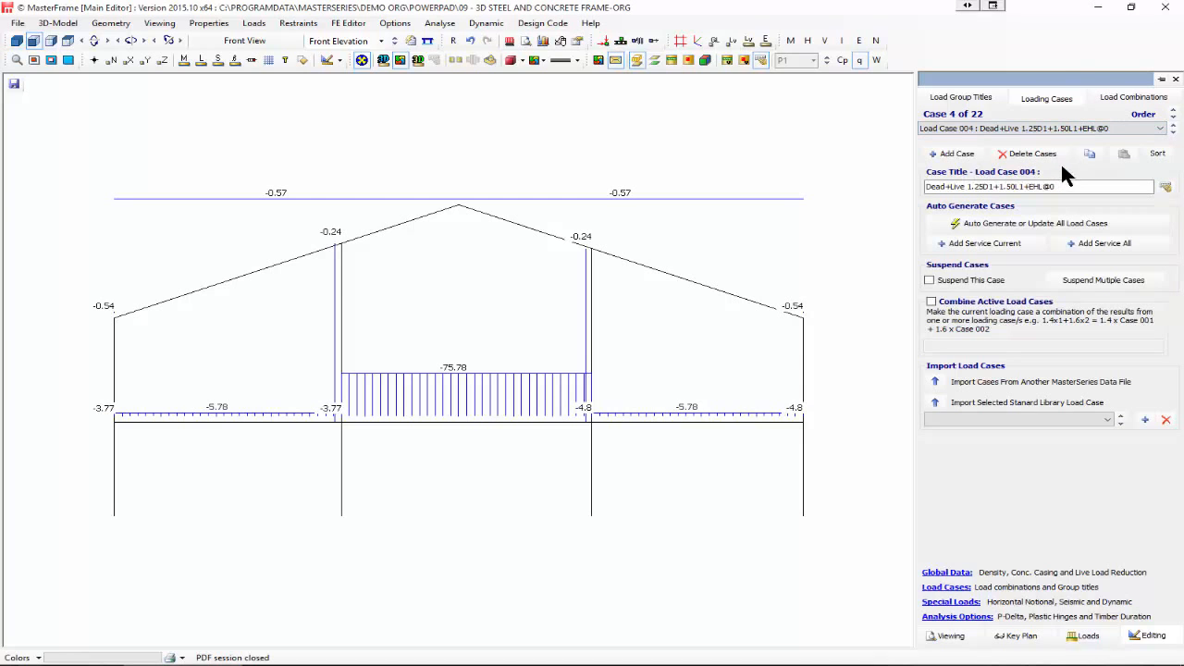
pyautogui.click(1119, 96)
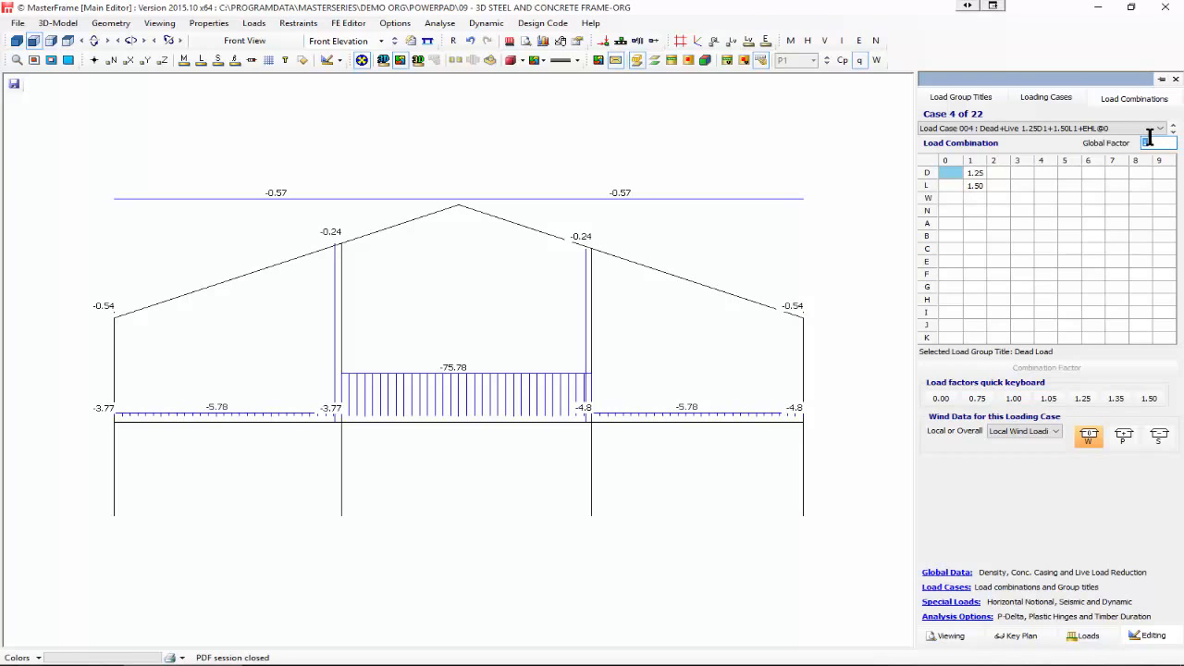
pyautogui.click(1117, 128)
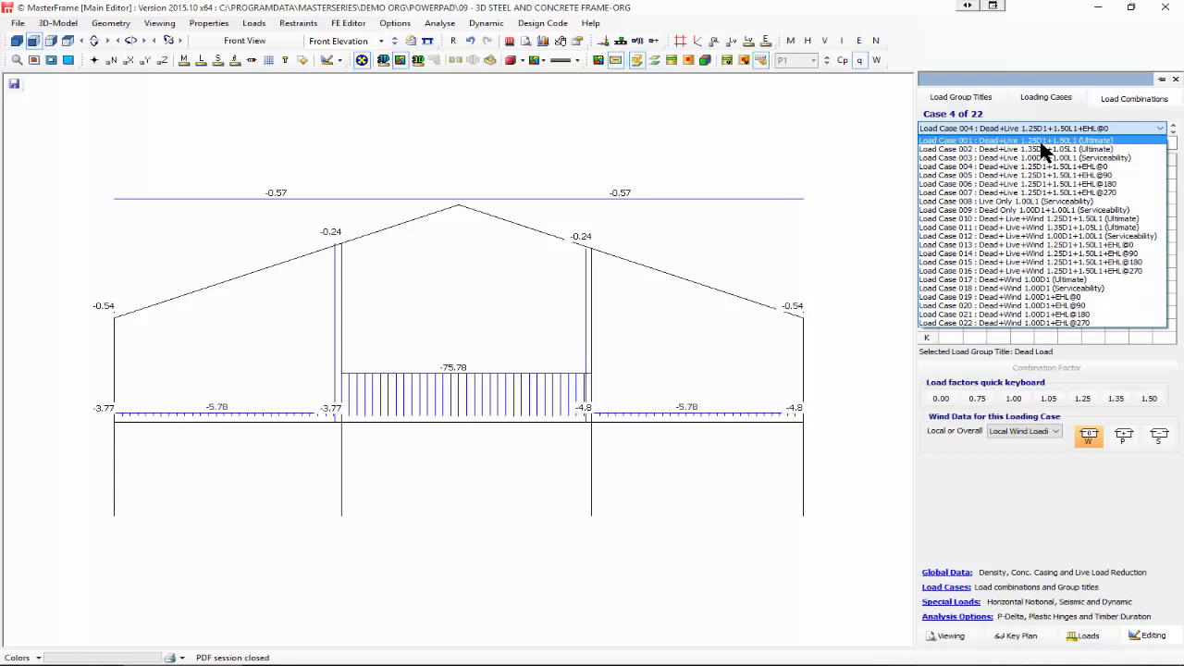
pyautogui.click(1041, 141)
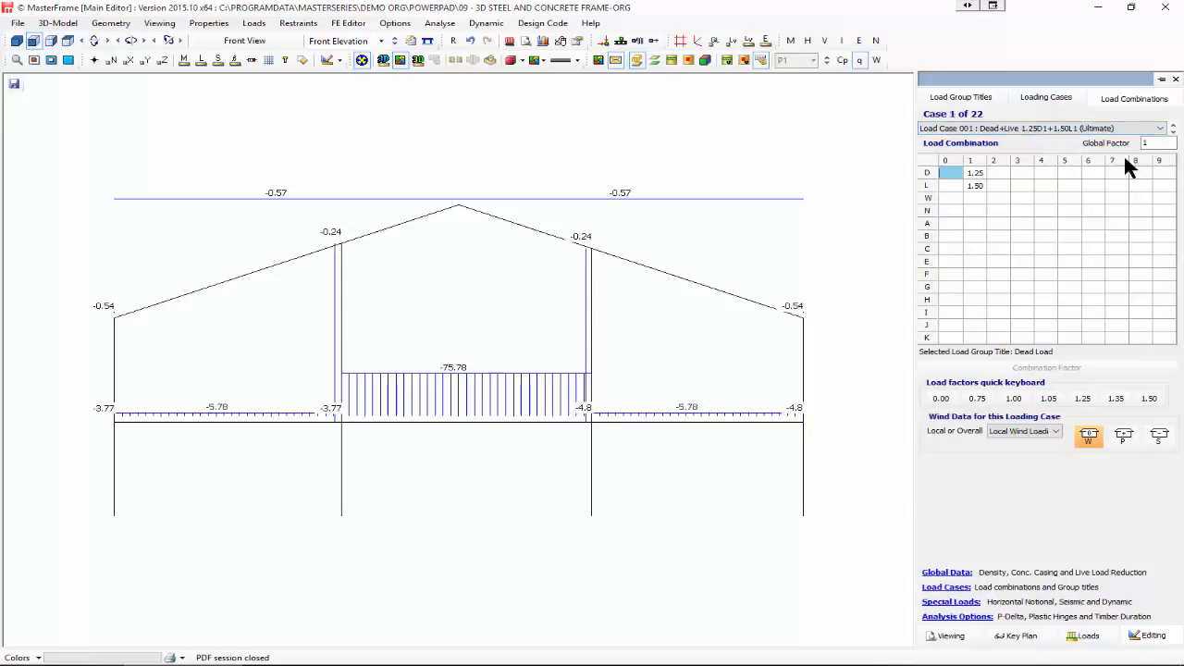
# - Examine the combination factors and load diagrams of generated load cases 2 to 20, and close the load combinations
pyautogui.click(1173, 132)
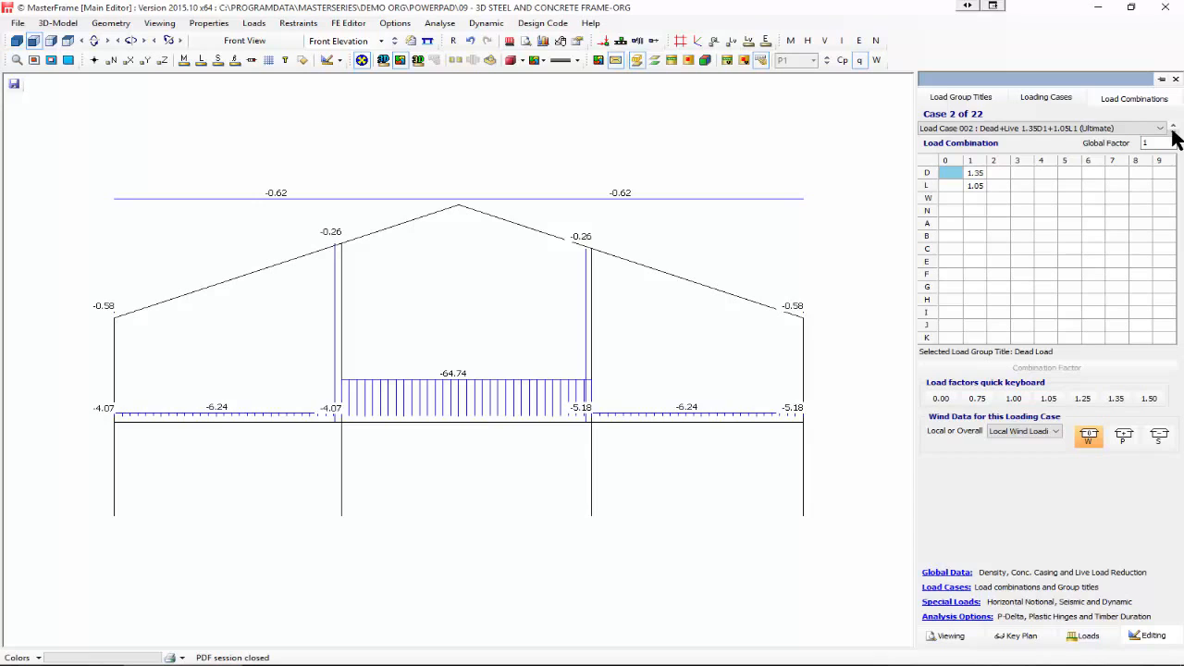
pyautogui.click(1172, 132)
pyautogui.click(1172, 133)
pyautogui.click(1172, 132)
pyautogui.click(1172, 133)
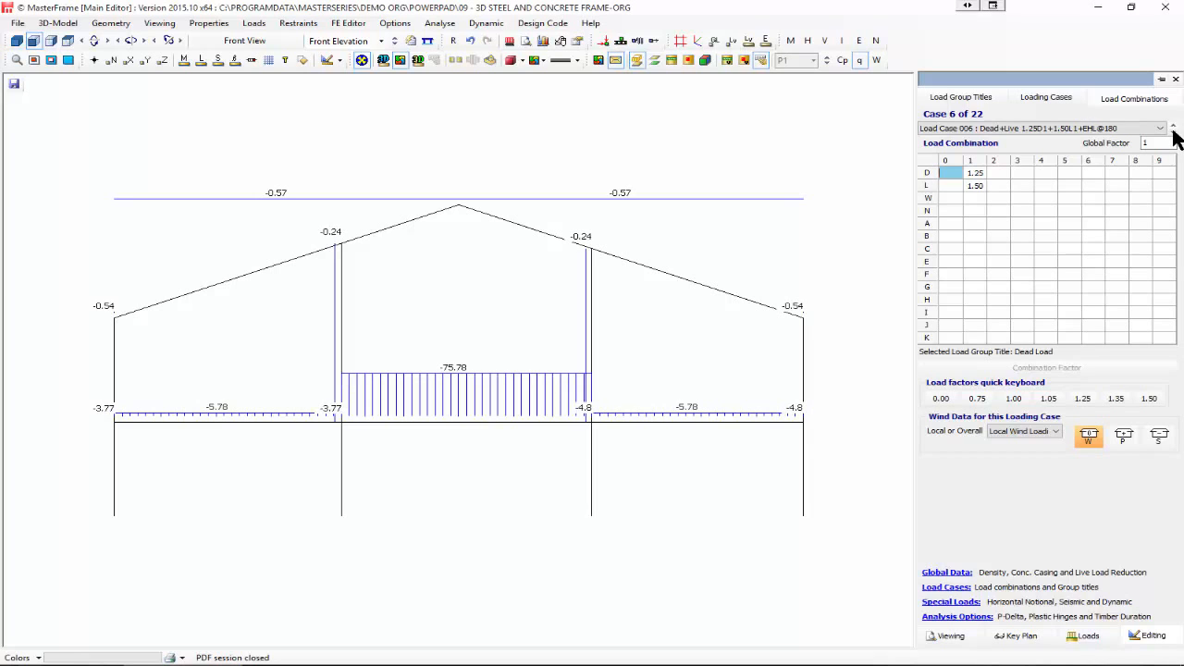
pyautogui.click(1172, 132)
pyautogui.click(1172, 132)
pyautogui.click(1172, 132)
pyautogui.click(1172, 132)
pyautogui.click(1173, 133)
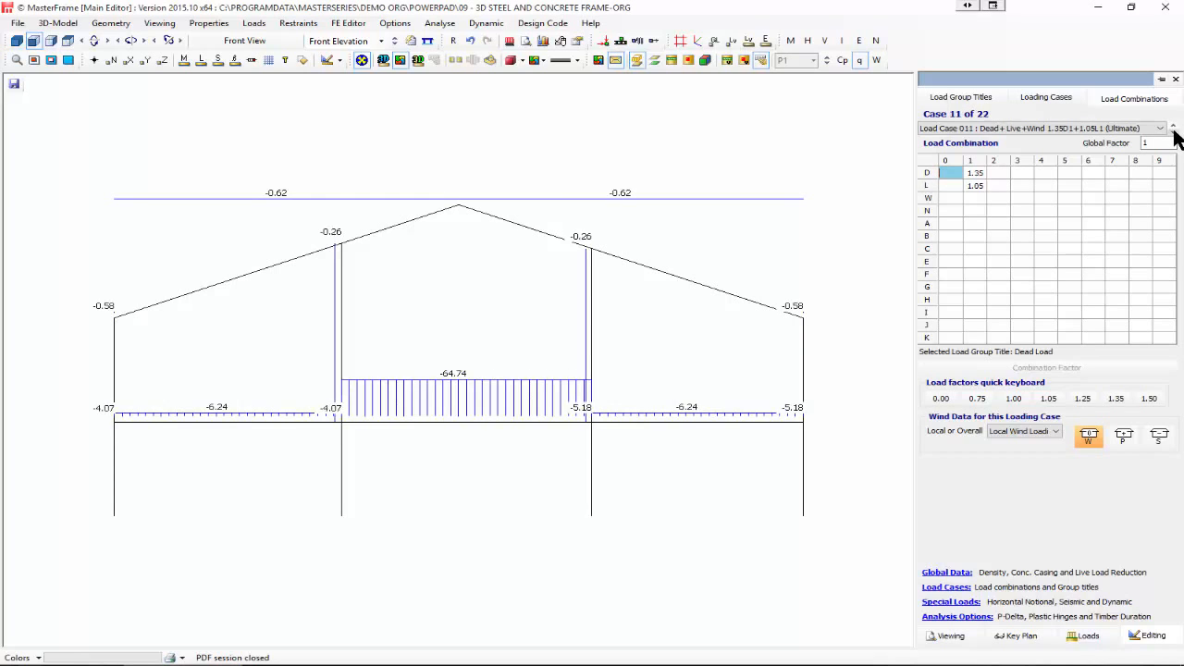
pyautogui.click(1172, 132)
pyautogui.click(1173, 132)
pyautogui.click(1172, 133)
pyautogui.click(1172, 132)
pyautogui.click(1172, 132)
pyautogui.click(1172, 133)
pyautogui.click(1172, 132)
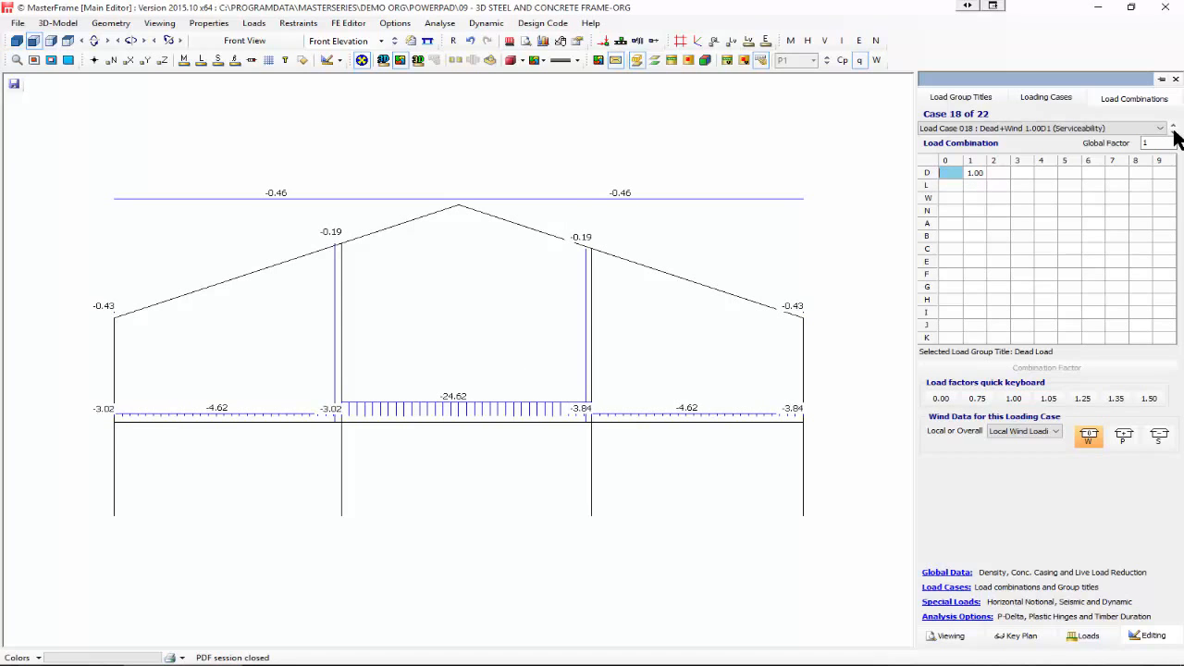
pyautogui.click(1172, 133)
pyautogui.click(1173, 132)
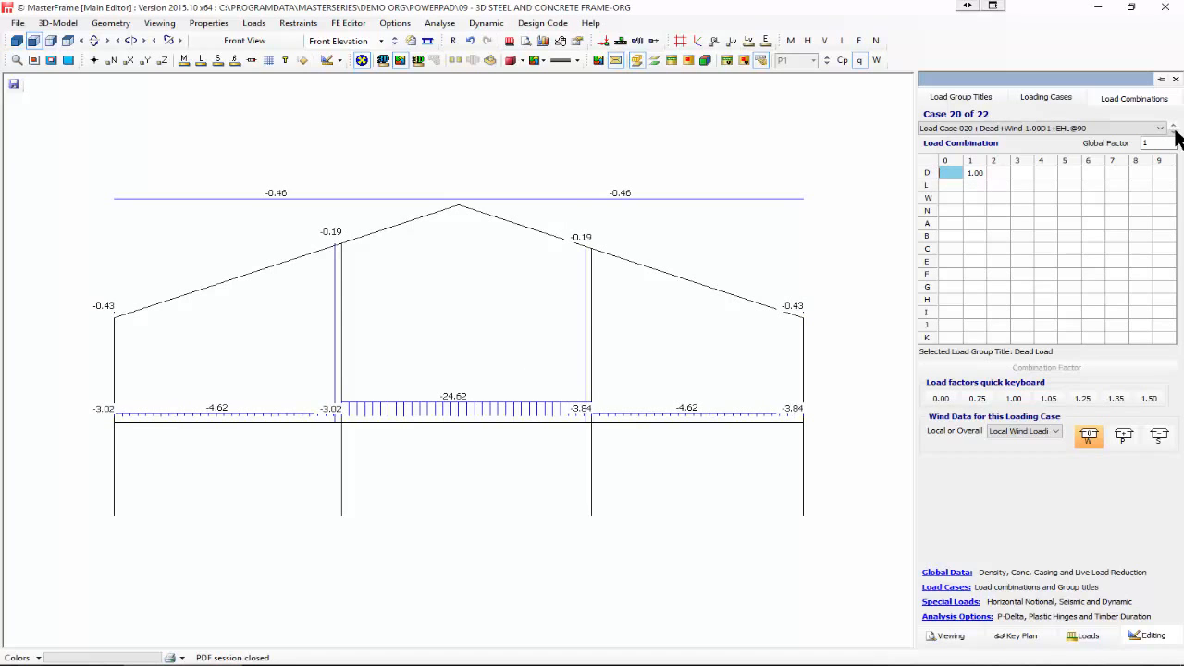
pyautogui.click(1175, 80)
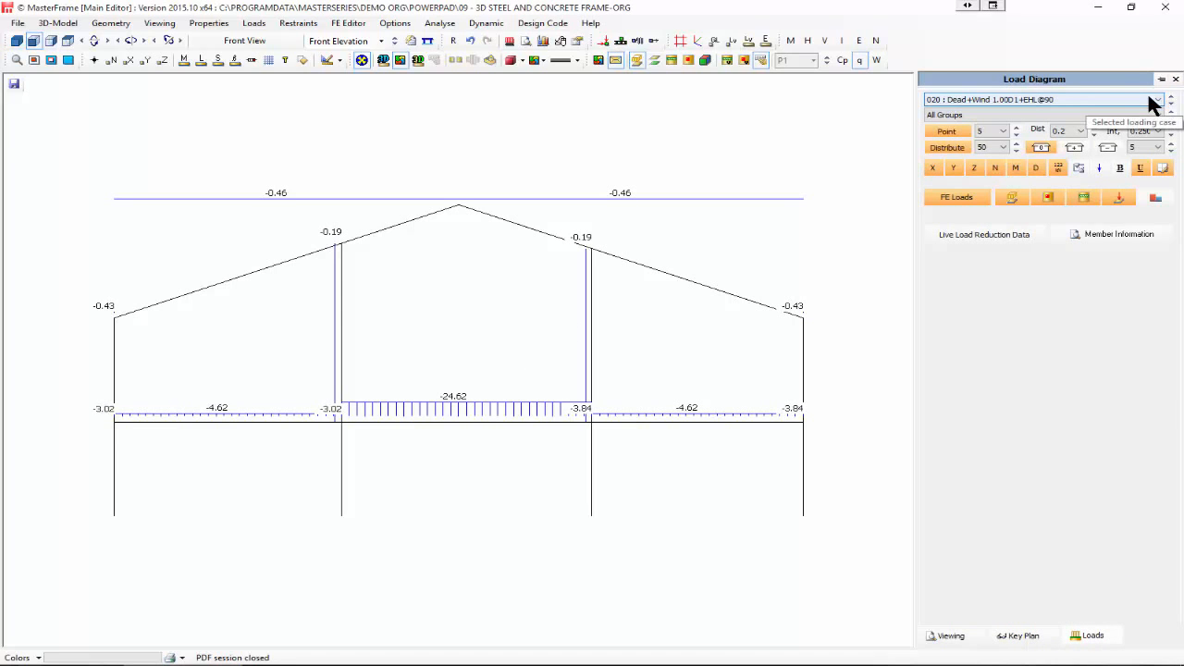
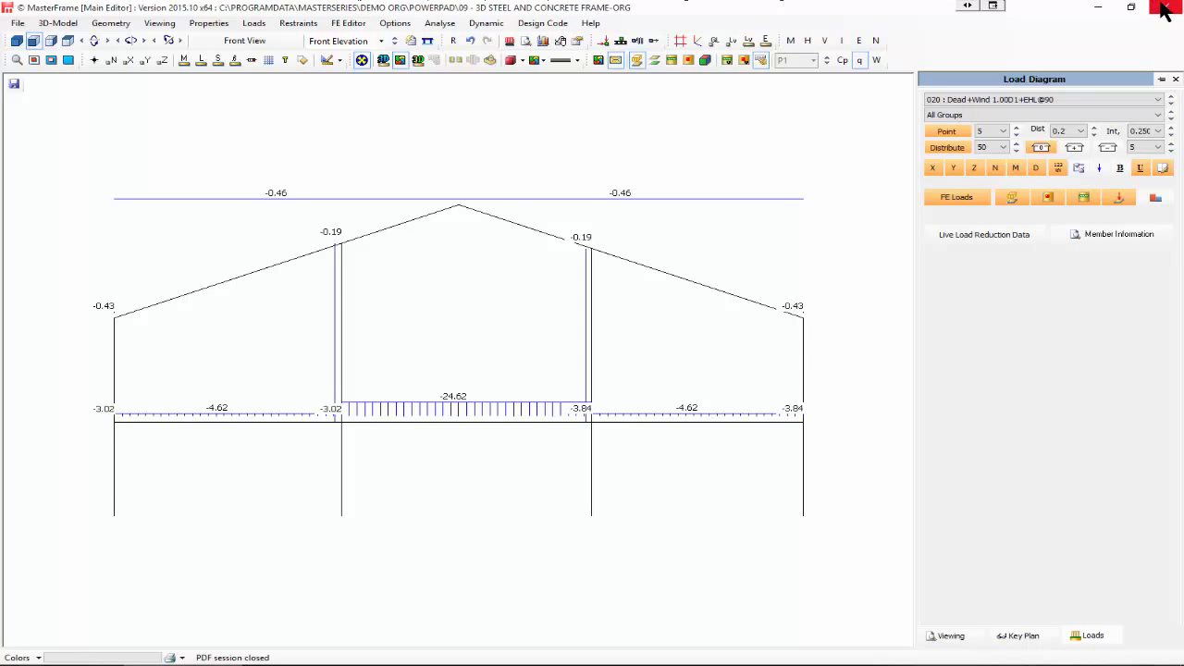
# - Exit the frame editor to the main menu and display the full frame in the 3D front view
pyautogui.click(1164, 9)
pyautogui.click(592, 368)
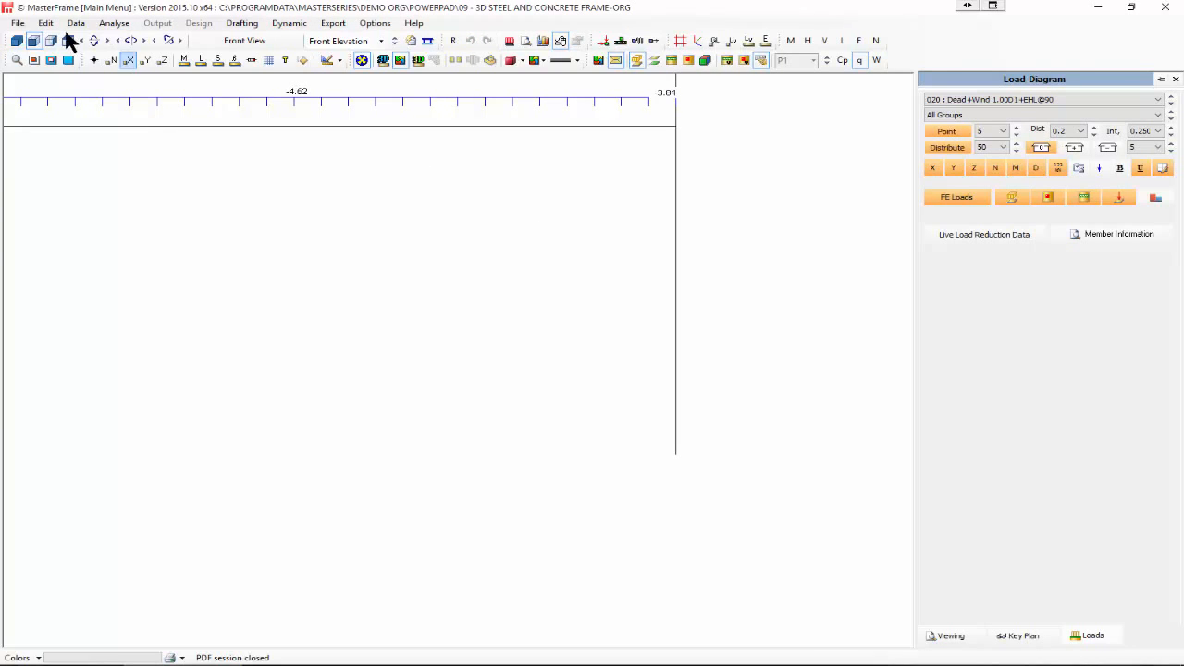
pyautogui.click(17, 40)
pyautogui.click(347, 41)
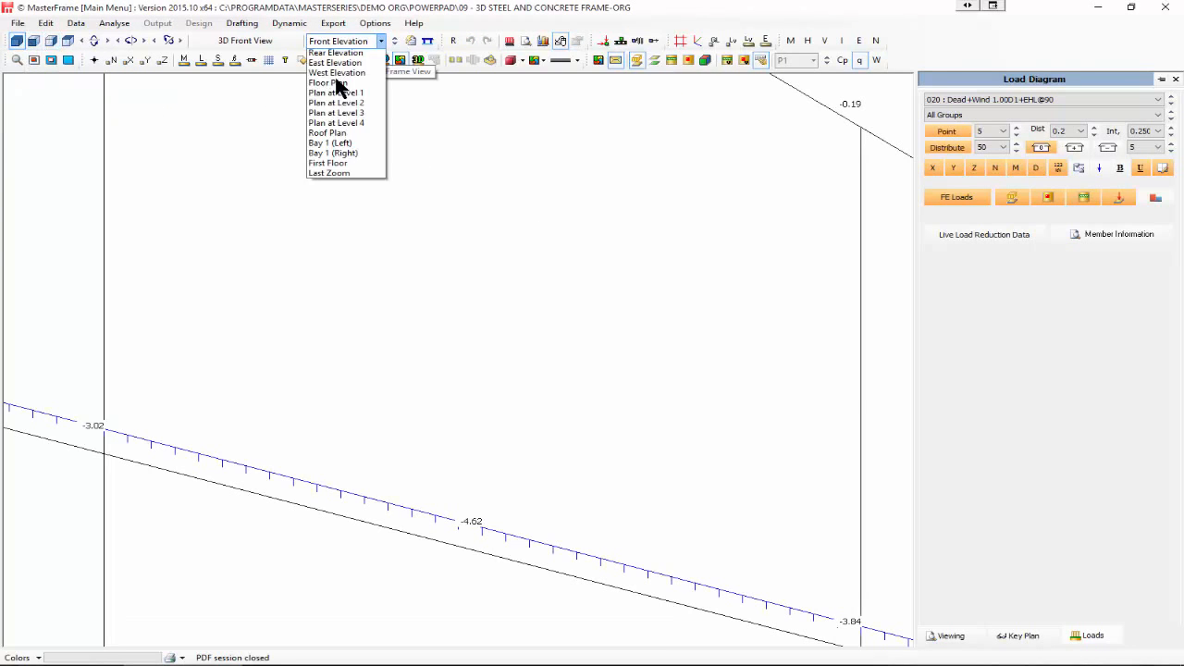
pyautogui.click(335, 53)
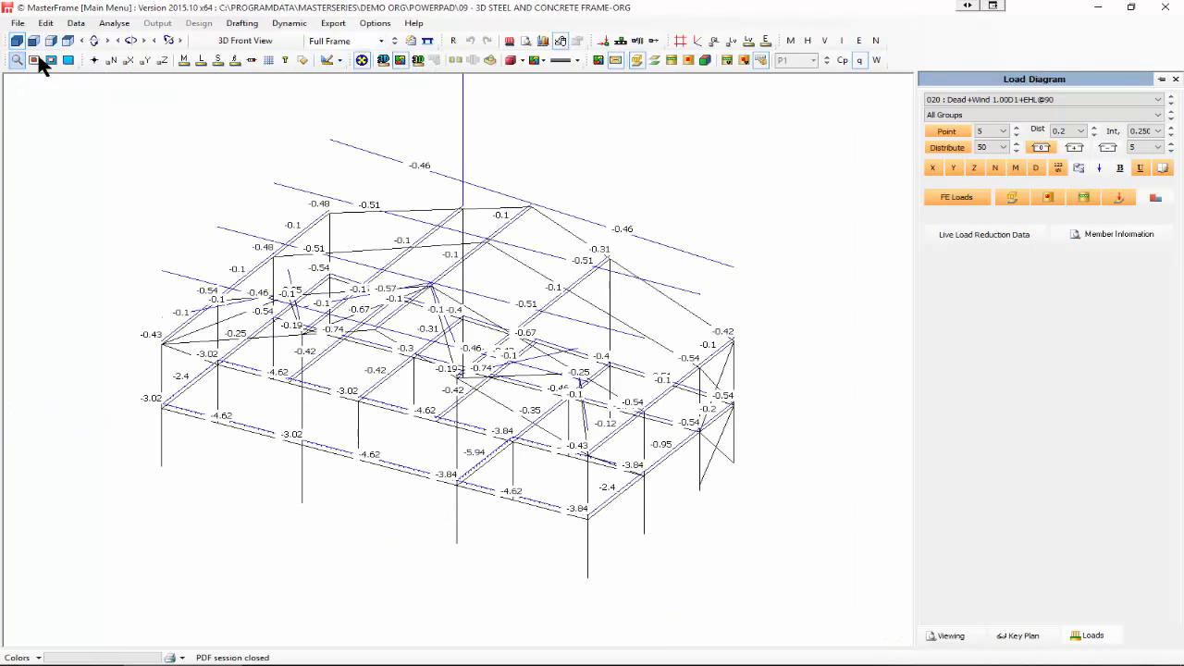
# - Check the load cases listed in the analysis setup and close it without running the analysis
pyautogui.click(114, 22)
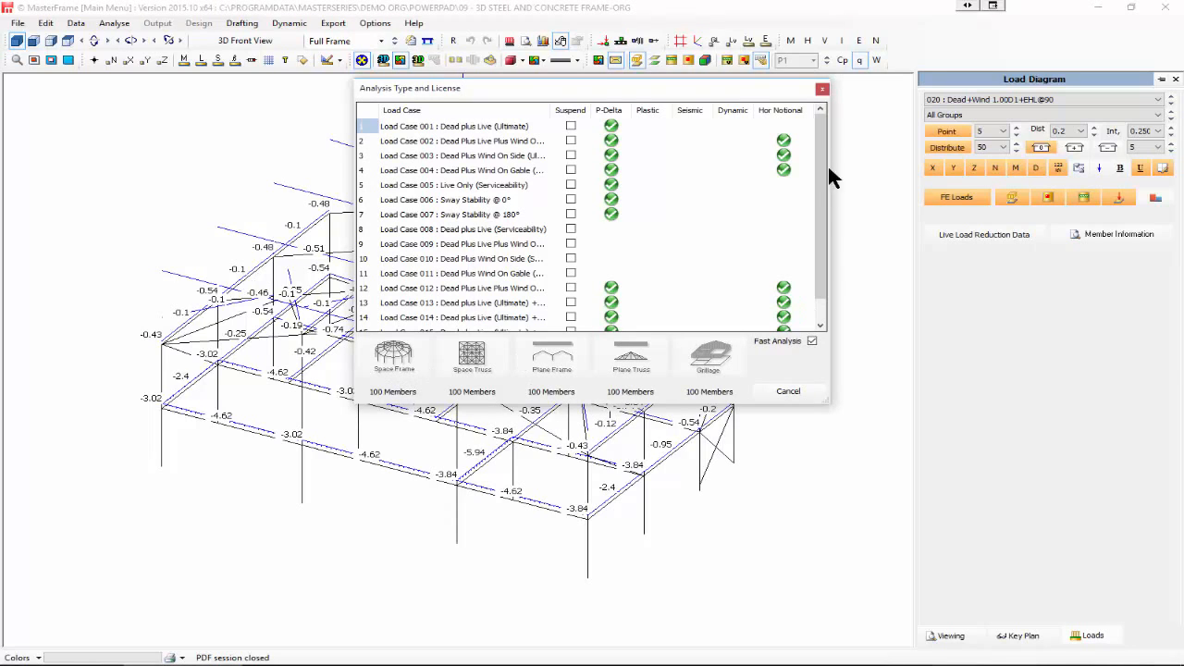
pyautogui.click(823, 89)
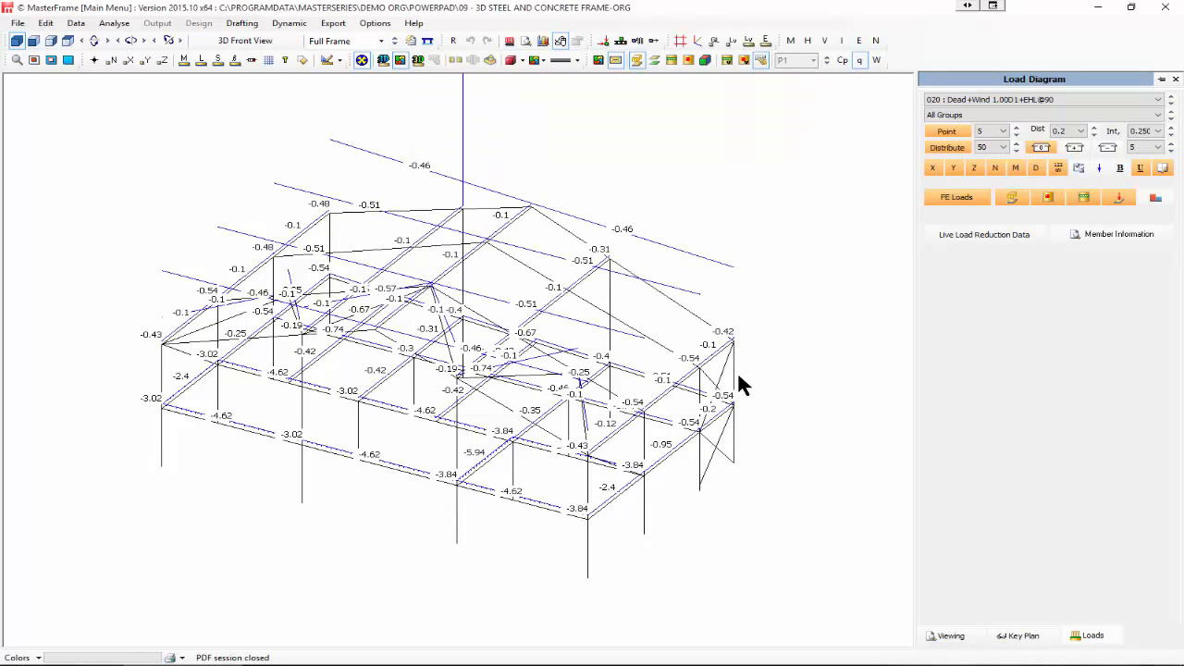
# - Open the file "09 - 3D Steel and Concrete Frame" from the PowerPad folder
pyautogui.click(18, 25)
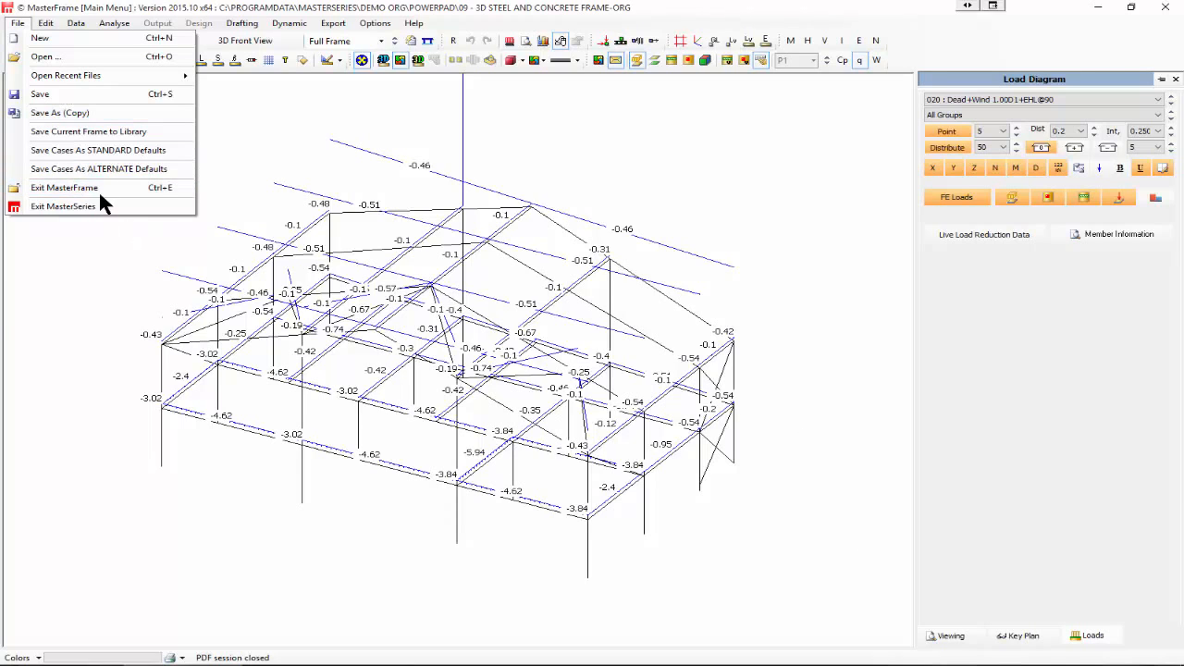
pyautogui.click(46, 56)
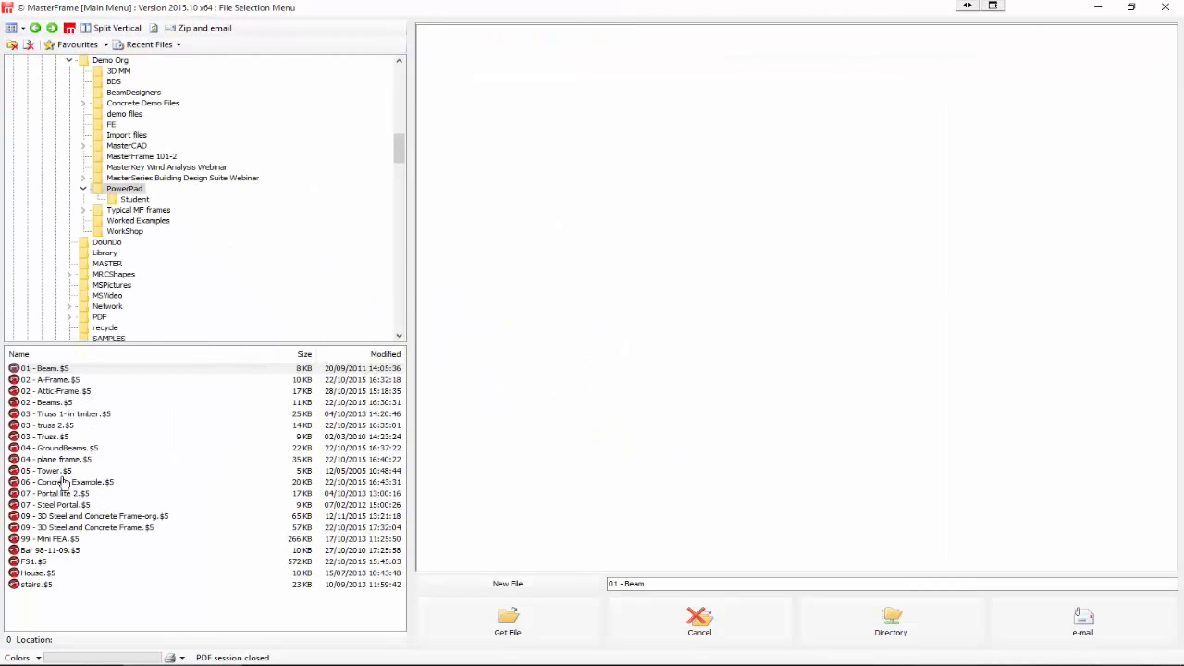
pyautogui.click(85, 528)
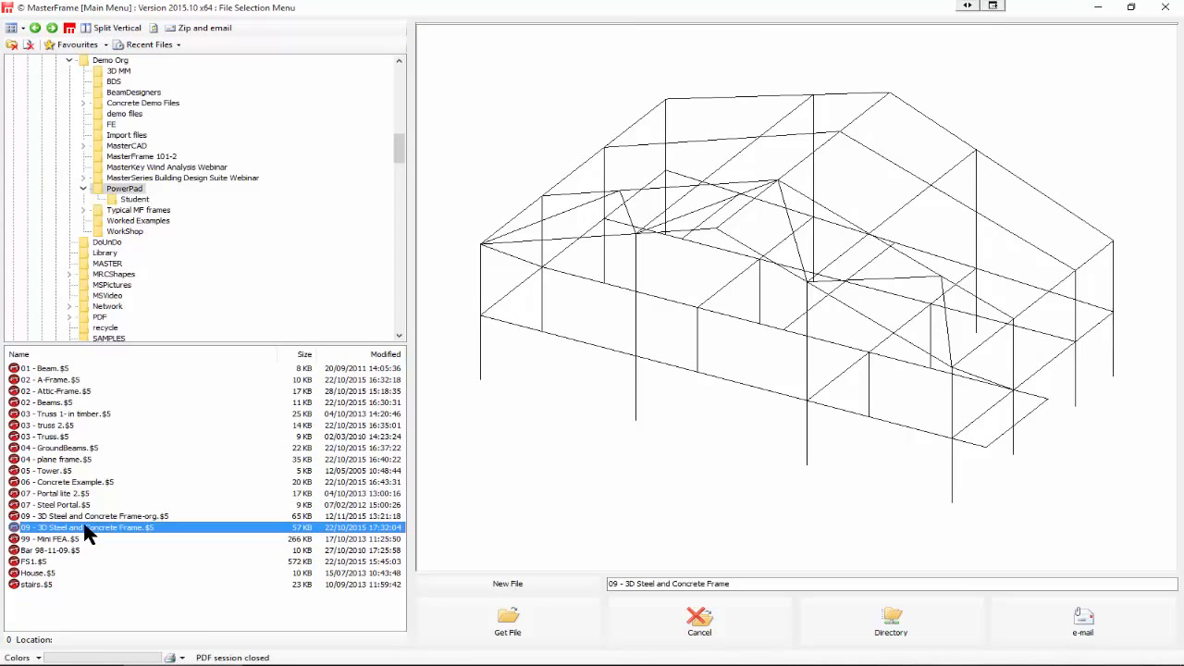
pyautogui.click(543, 618)
pyautogui.click(590, 373)
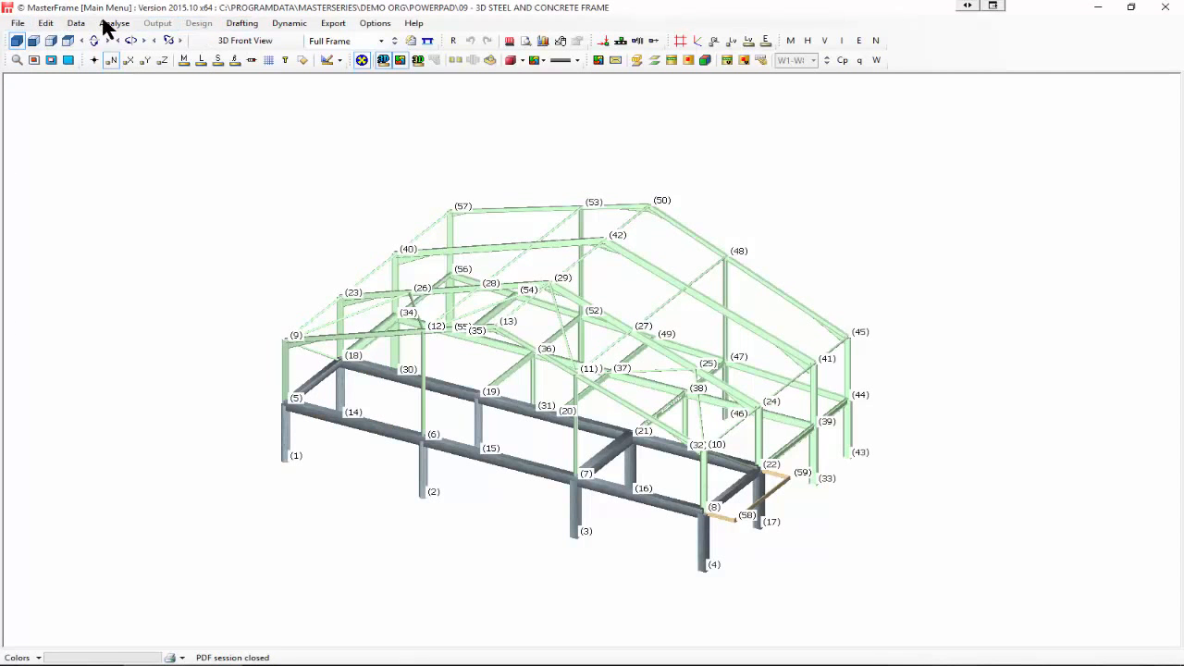
# - Analyse the 3D steel and concrete frame as a Space Frame
pyautogui.click(107, 24)
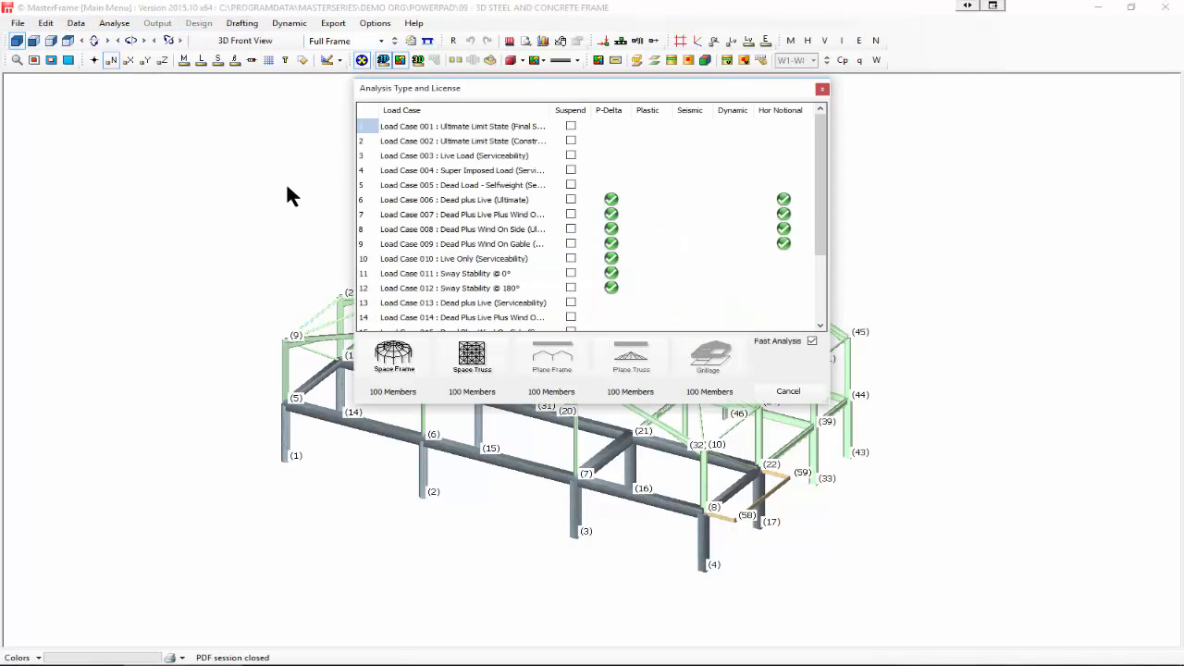
pyautogui.click(393, 357)
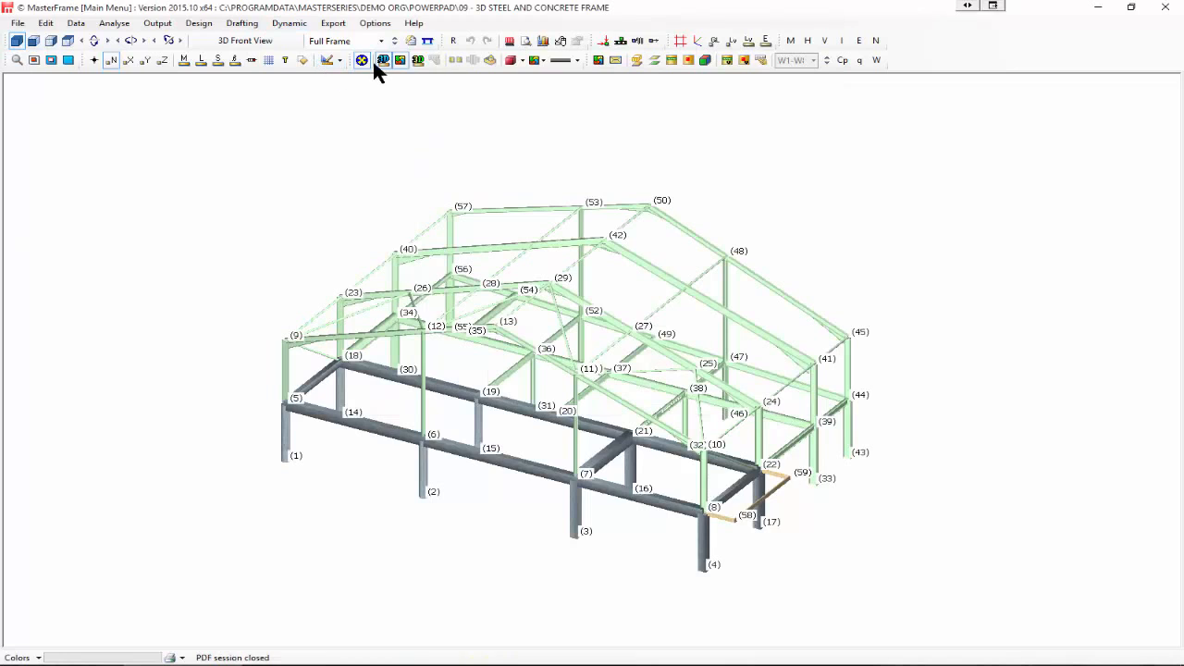
pyautogui.click(383, 60)
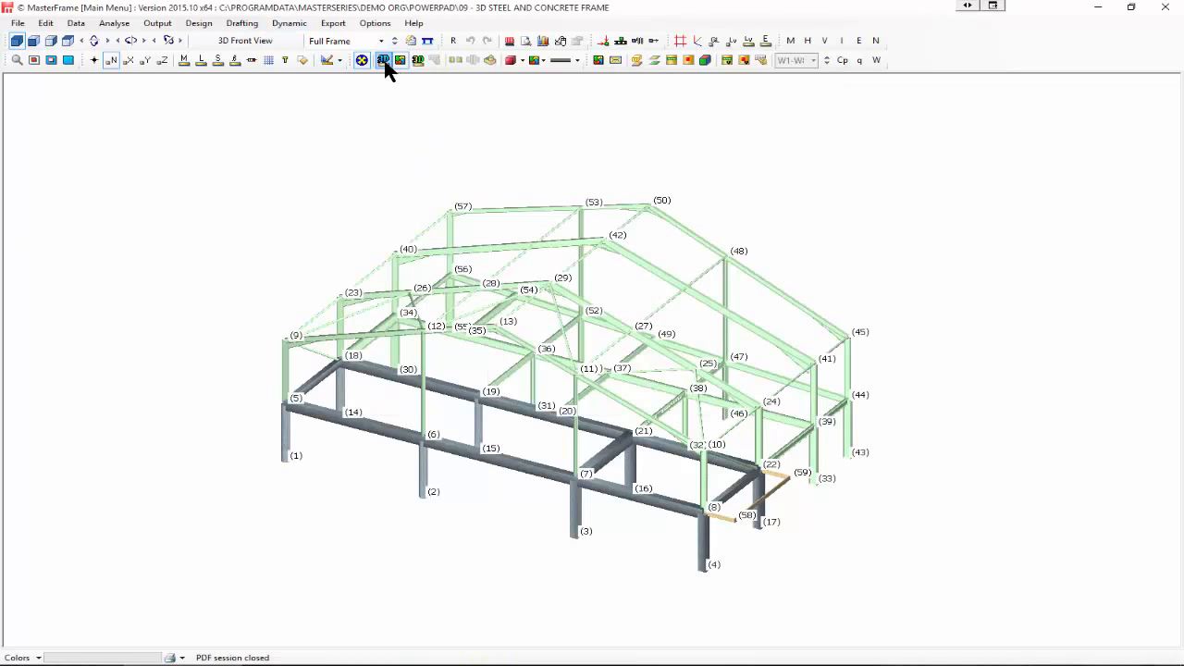
# - Open the graphical analysis output and display the bending moment diagrams for Load Case 001
pyautogui.click(159, 23)
pyautogui.click(239, 114)
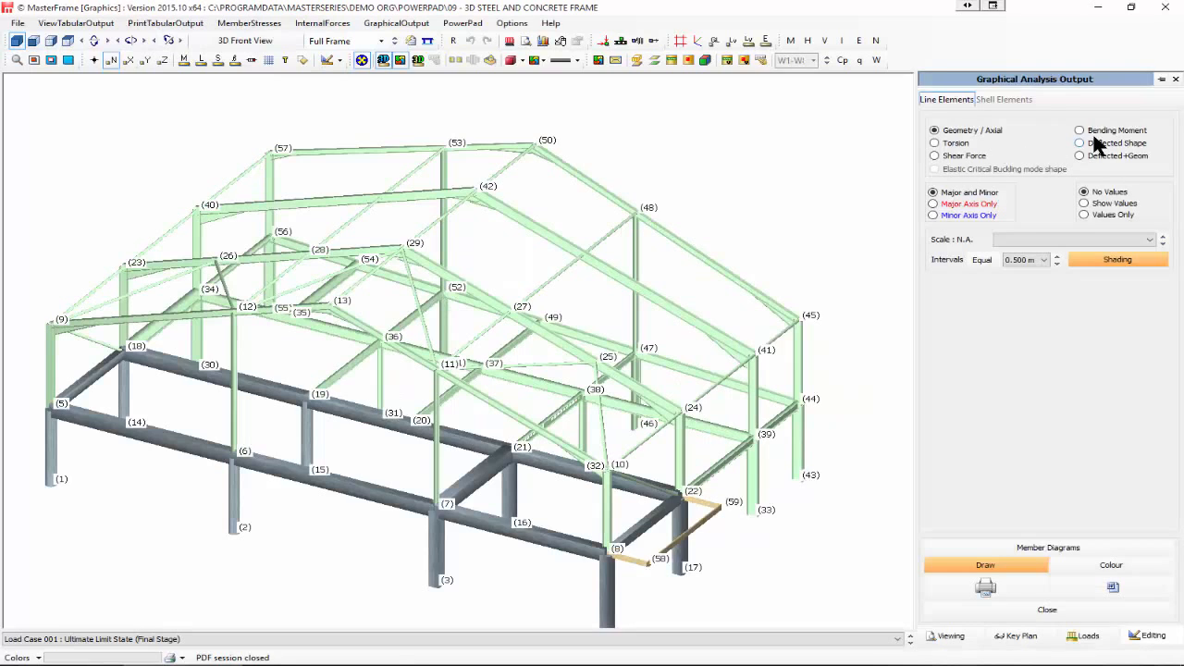
pyautogui.click(1101, 131)
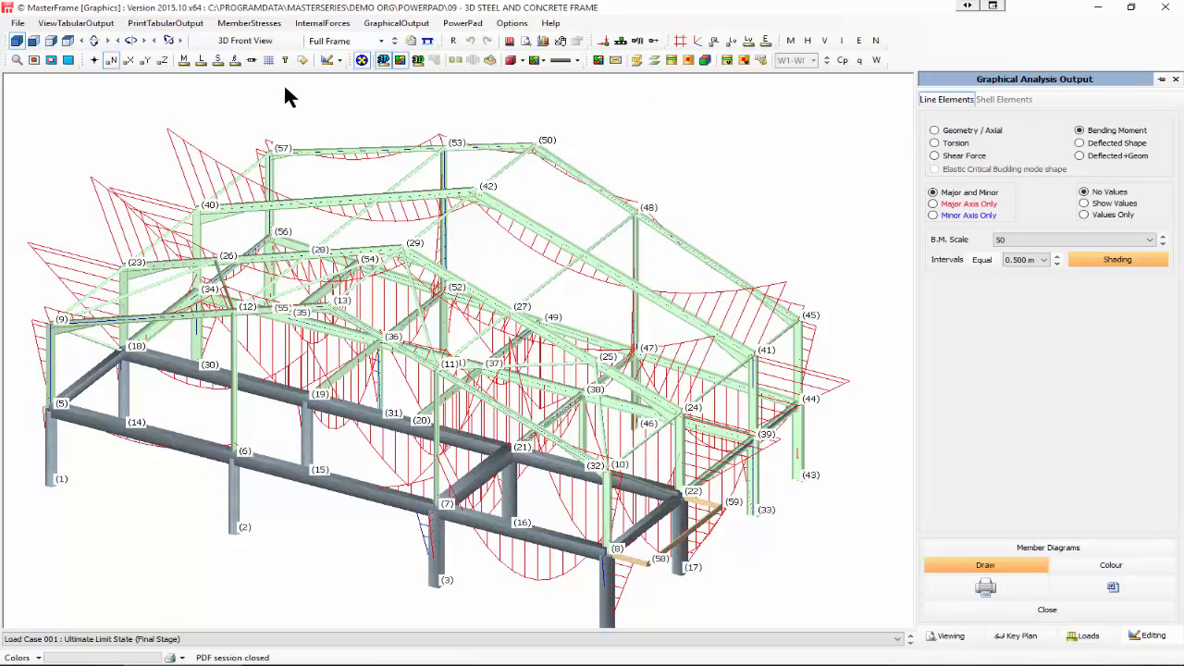
# - Simplify the bending moment display by turning off rendered members and node numbers and setting the B.M. scale to 200
pyautogui.click(383, 59)
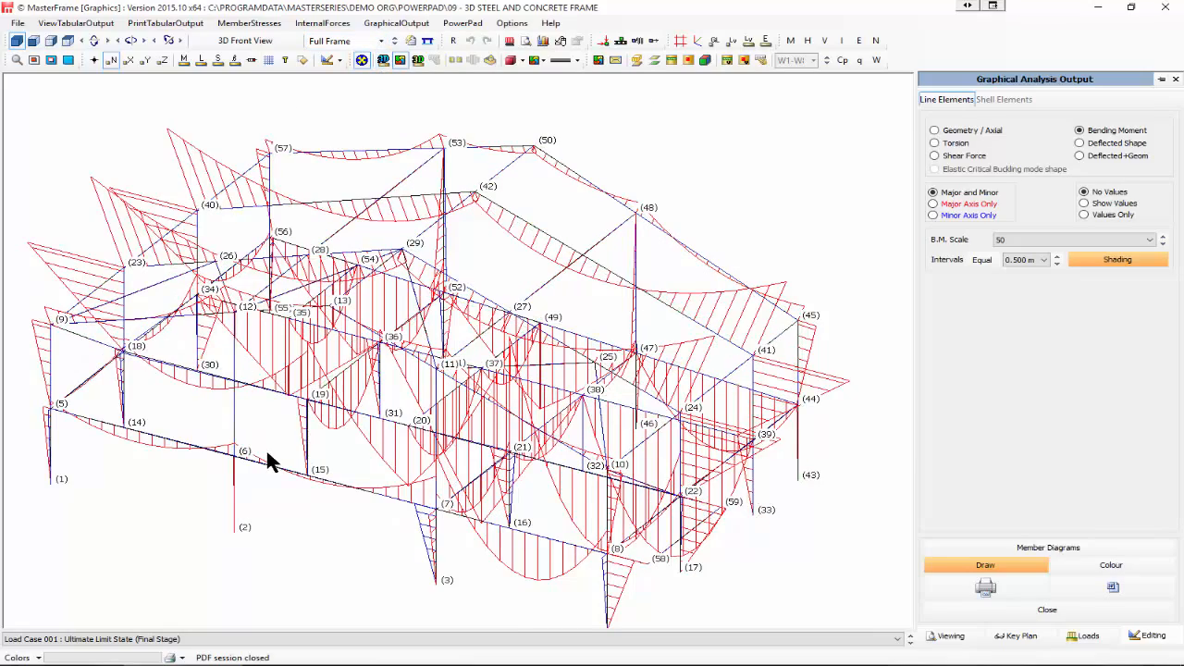
pyautogui.moveTo(452, 349); pyautogui.dragTo(445, 421)
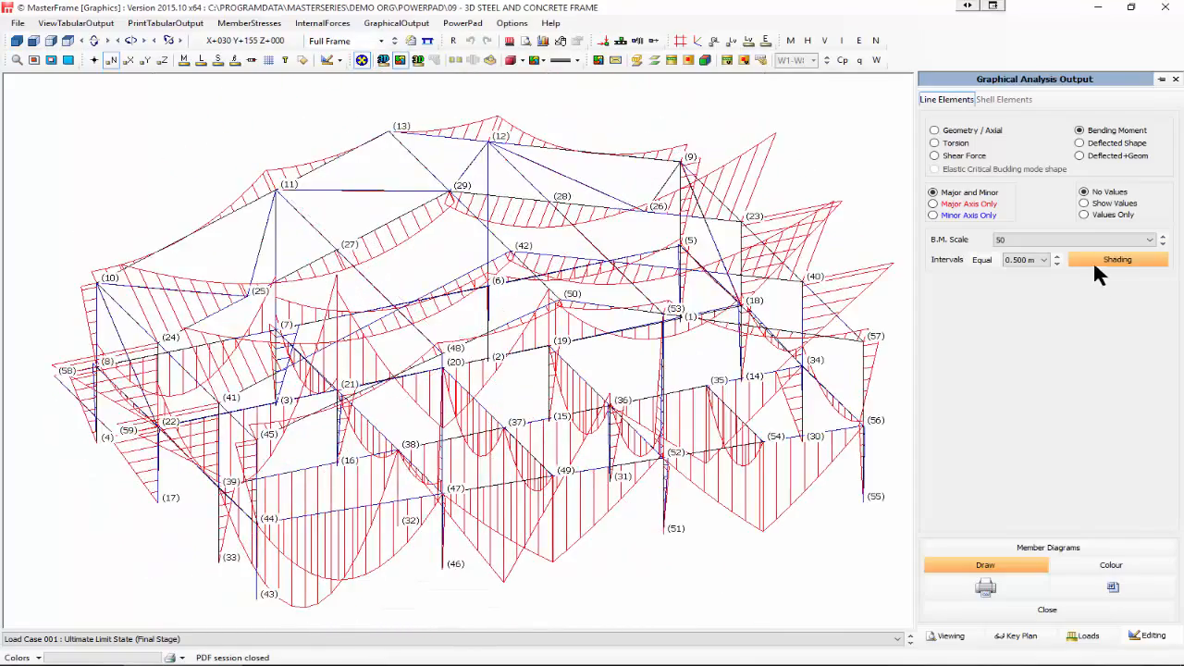
pyautogui.click(1163, 240)
pyautogui.click(1163, 240)
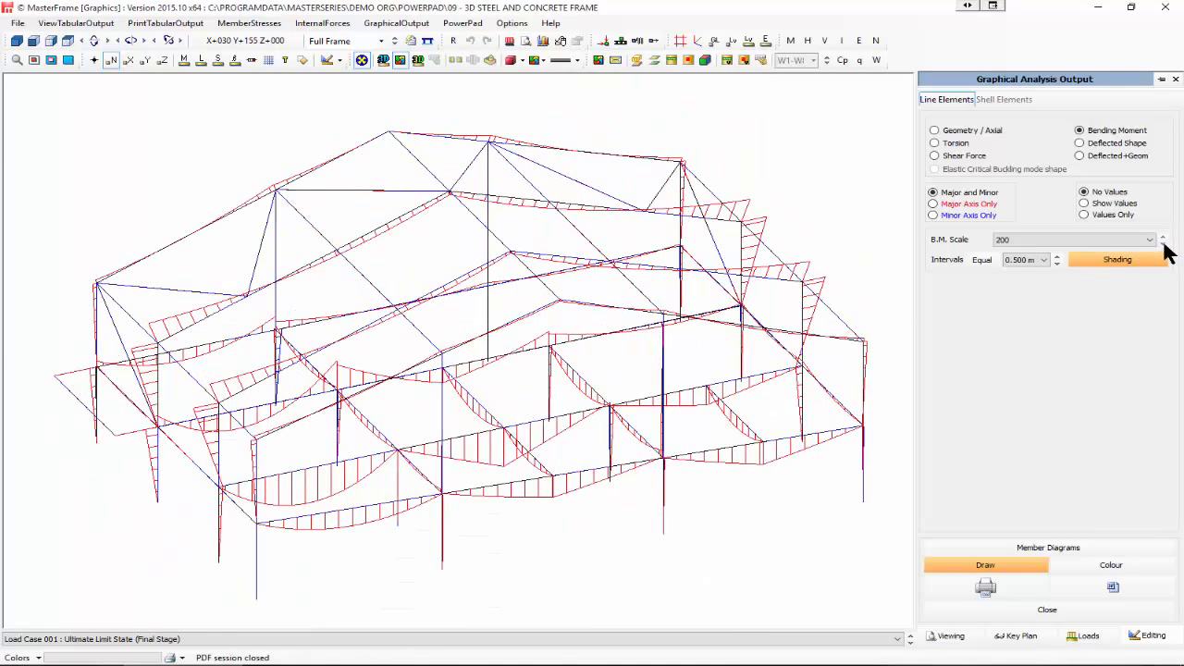
pyautogui.click(111, 60)
pyautogui.scroll(2, 482, 438)
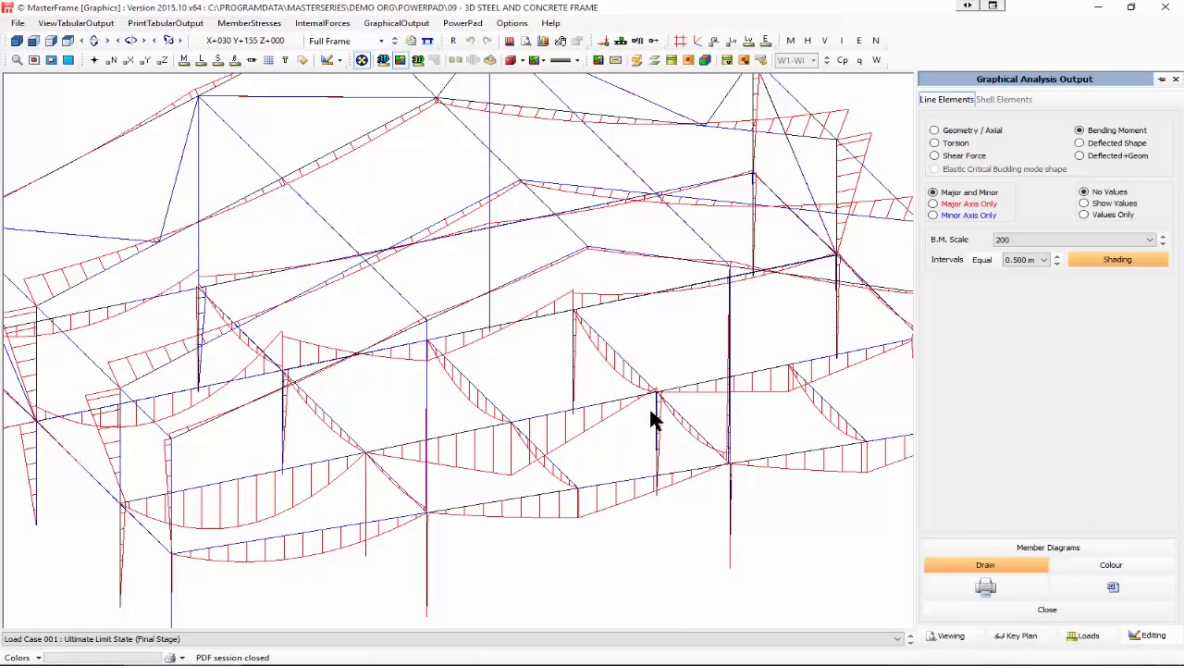
# - Display the axial force results for Load Case 001 with values shown and inspect them across the frame
pyautogui.scroll(-1, 574, 411)
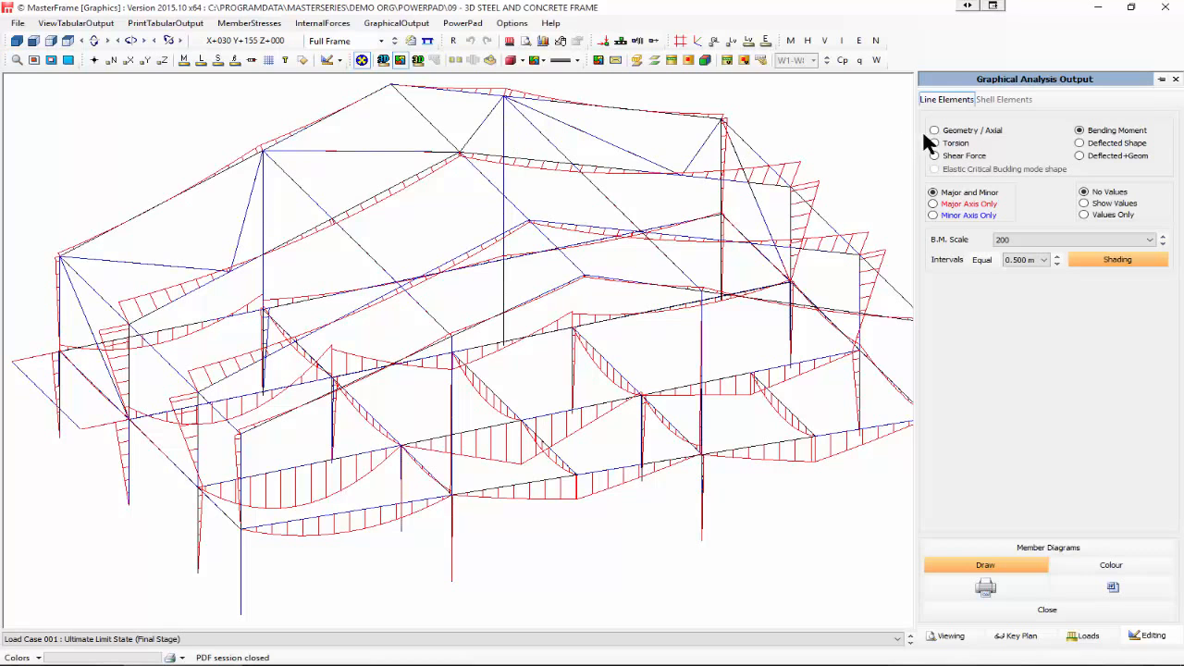
pyautogui.click(952, 131)
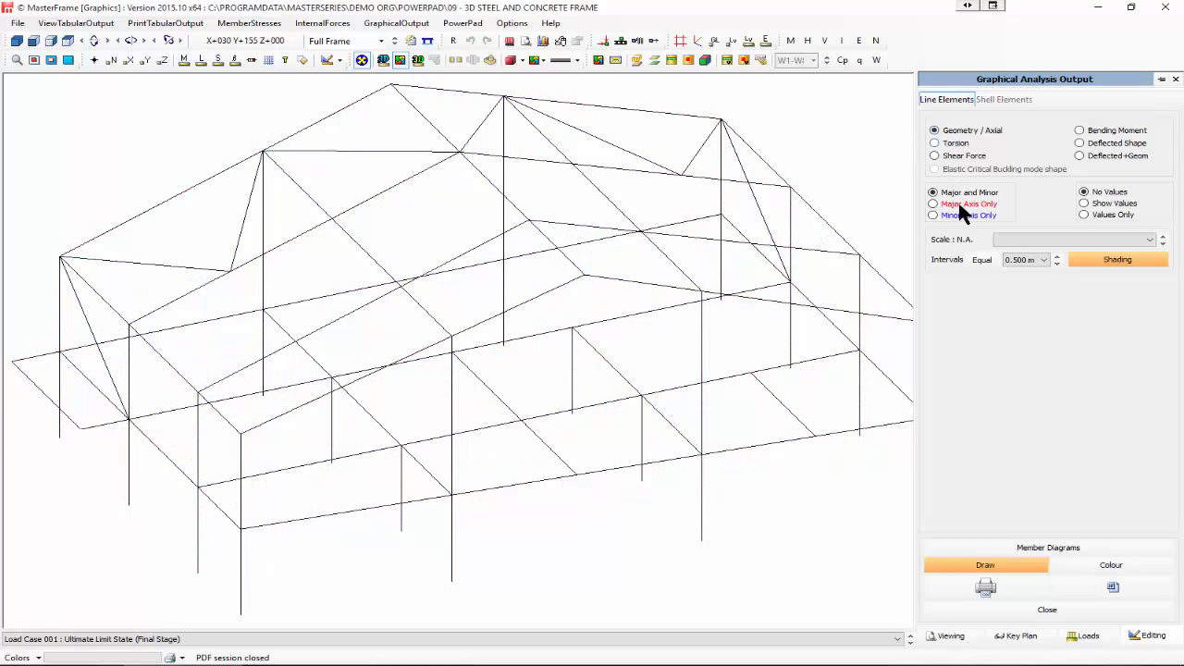
pyautogui.click(1102, 202)
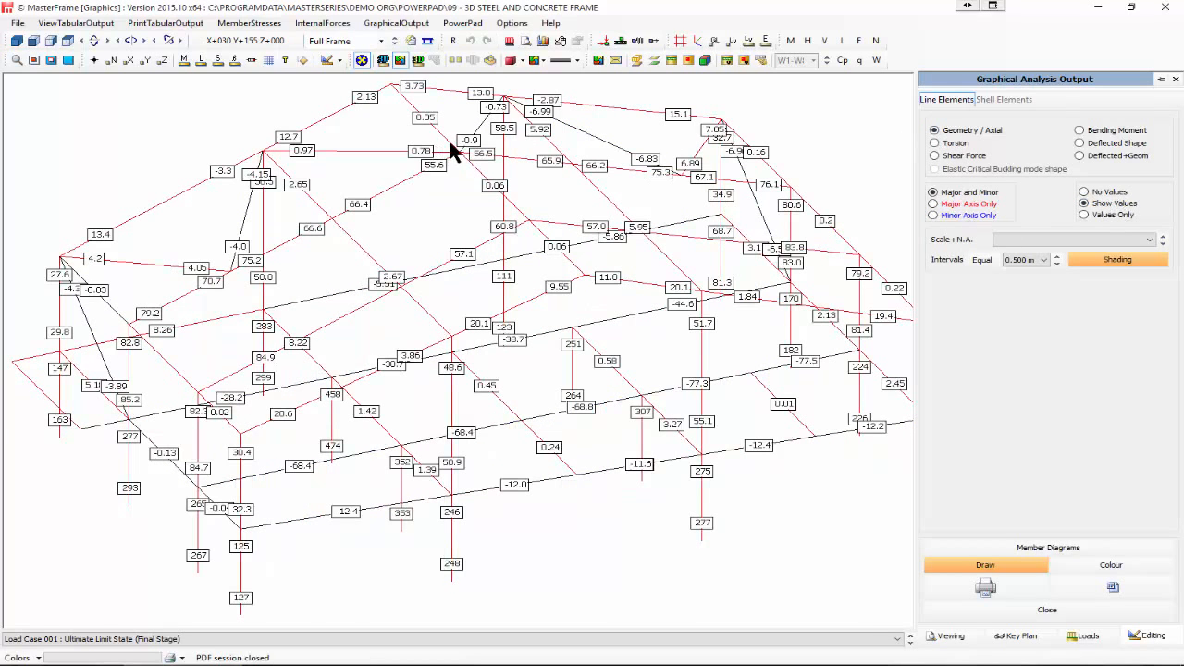
pyautogui.scroll(3, 463, 139)
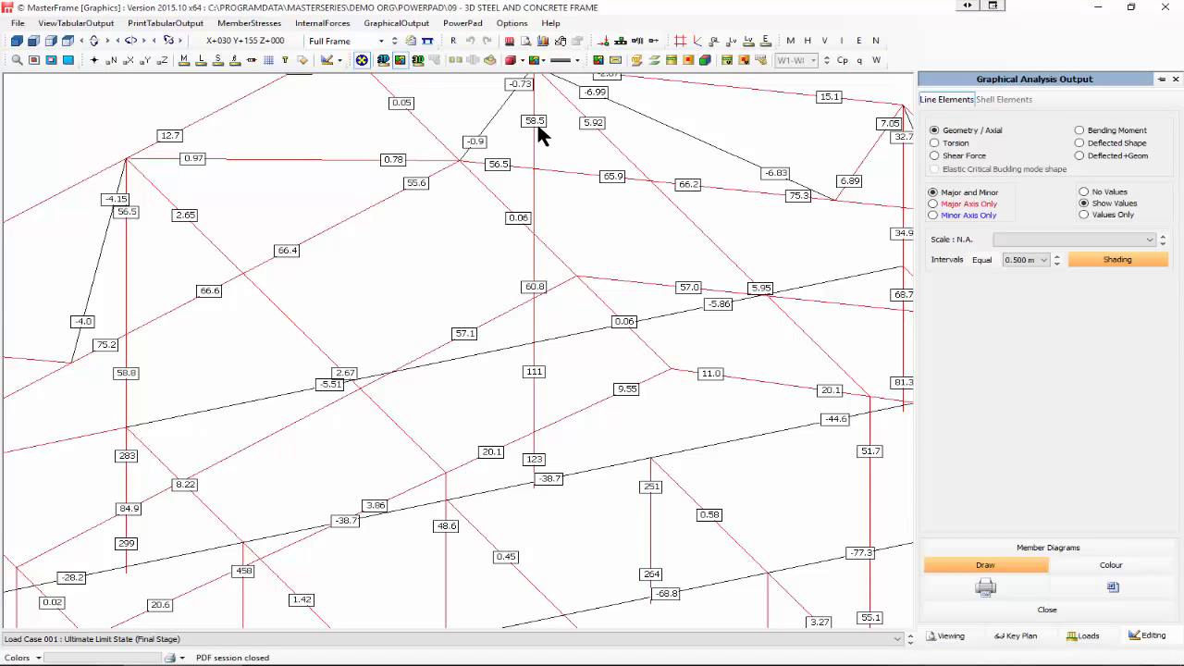
pyautogui.scroll(-5, 688, 203)
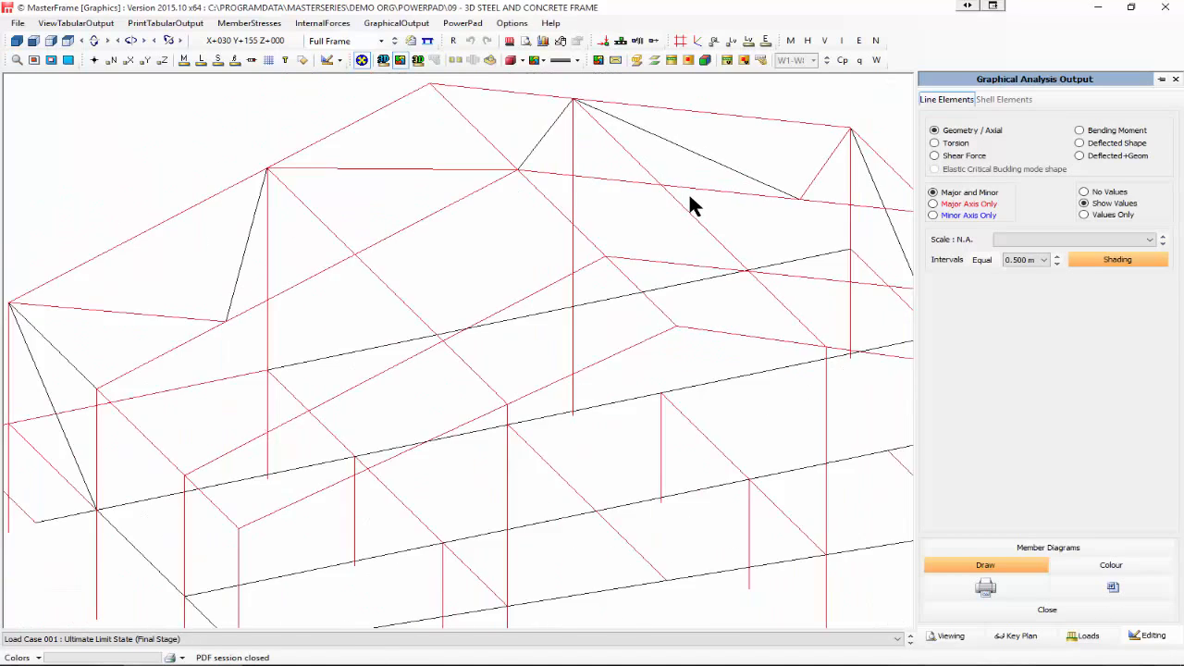
pyautogui.scroll(1, 666, 298)
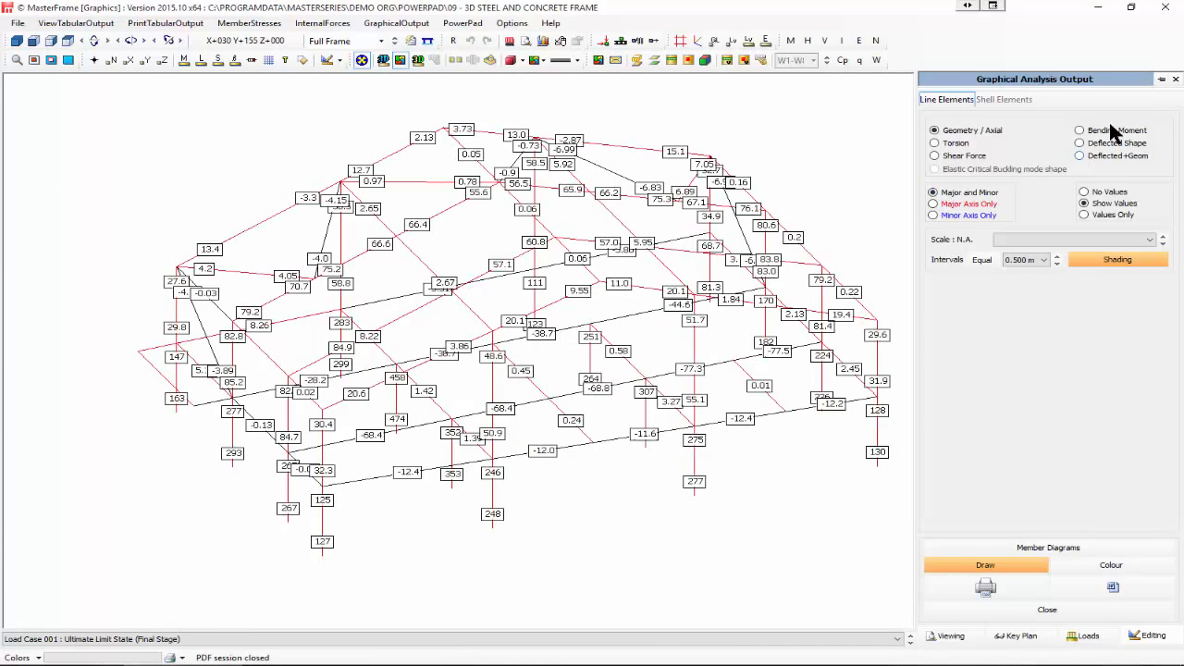
# - Display the bending moments for the major axis only, first with values and finally with No Values
pyautogui.click(1104, 134)
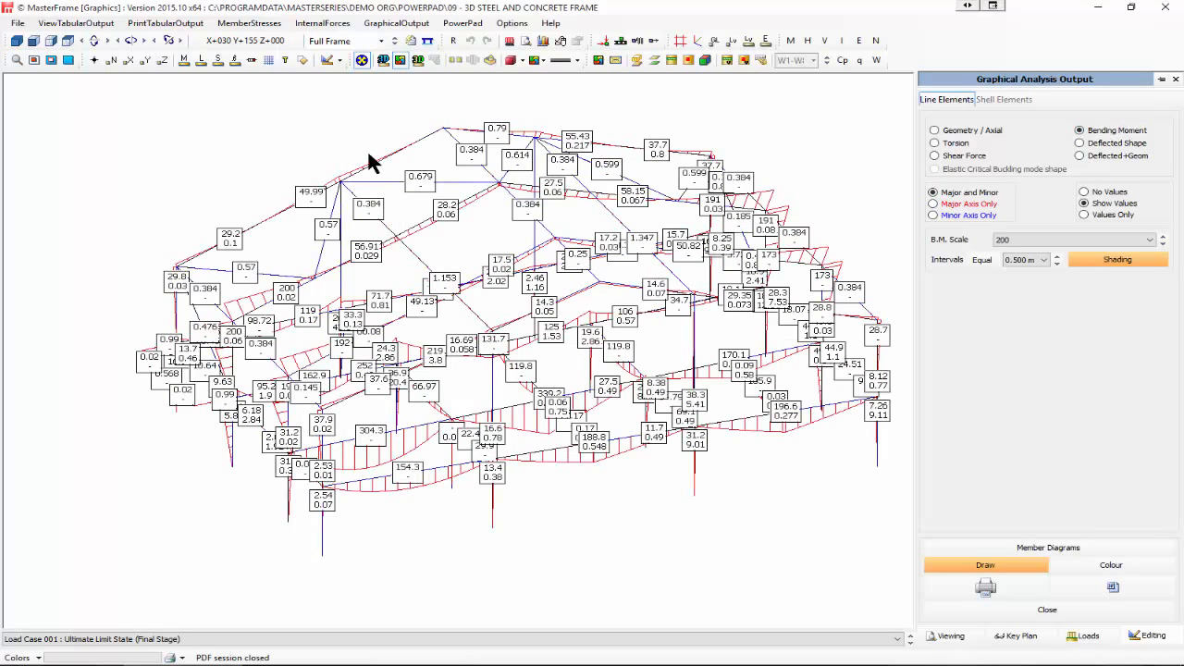
pyautogui.click(982, 204)
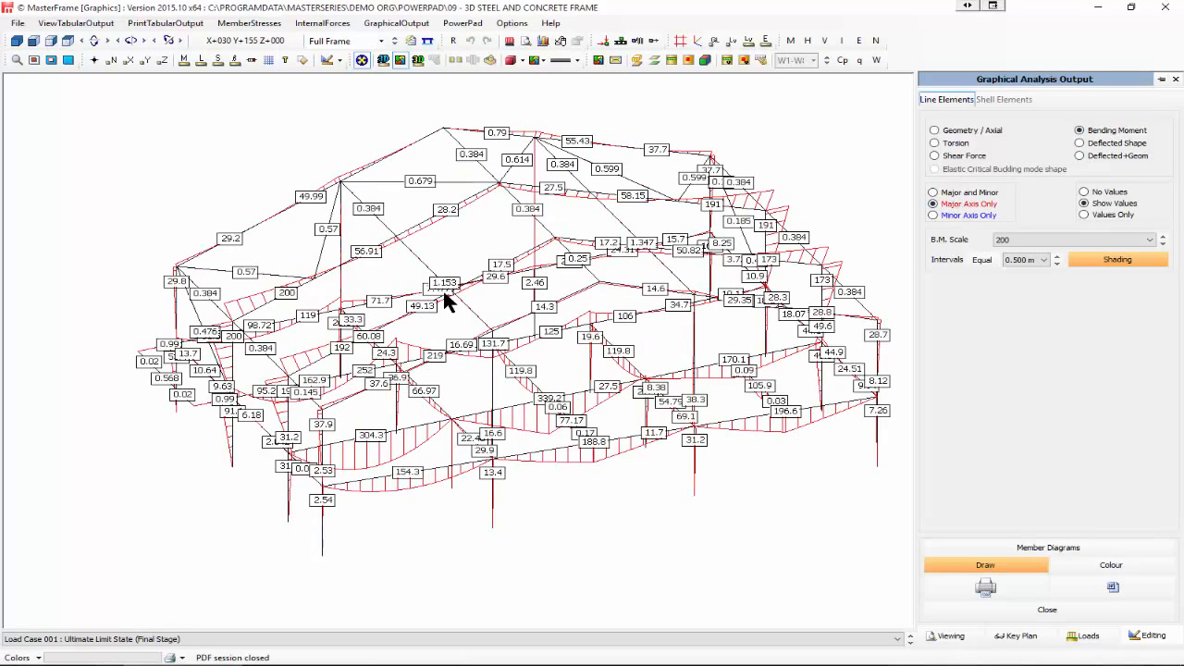
pyautogui.click(1087, 193)
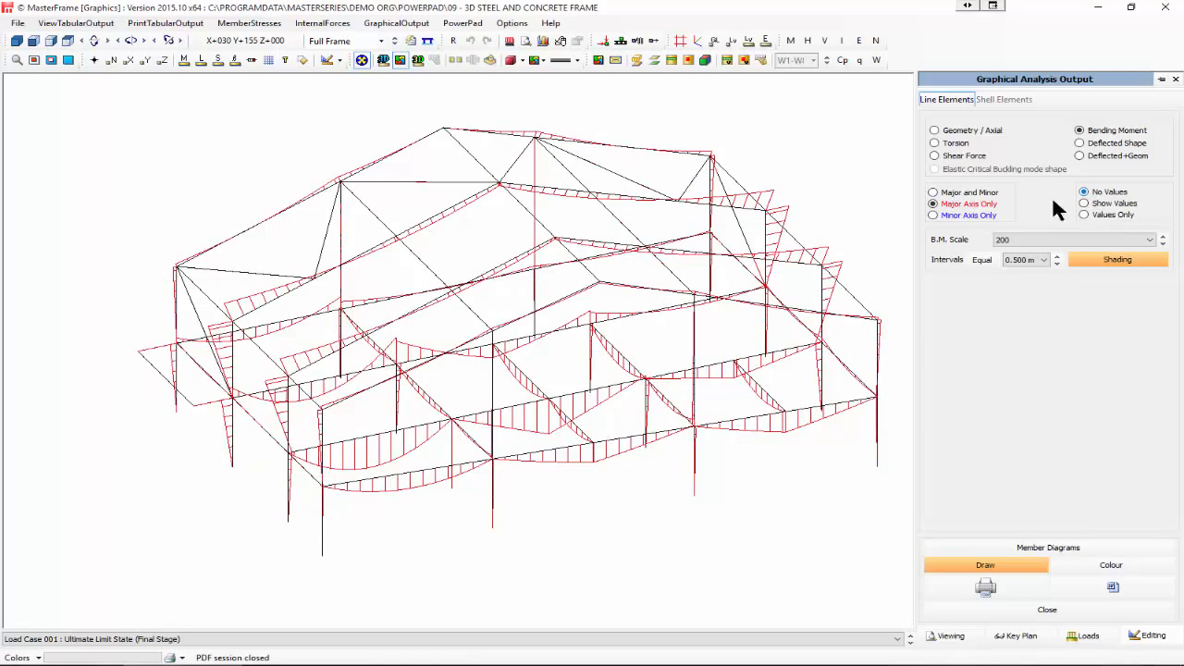
# - Display the deflected shape together with the original geometry at a magnification of 1
pyautogui.click(1110, 145)
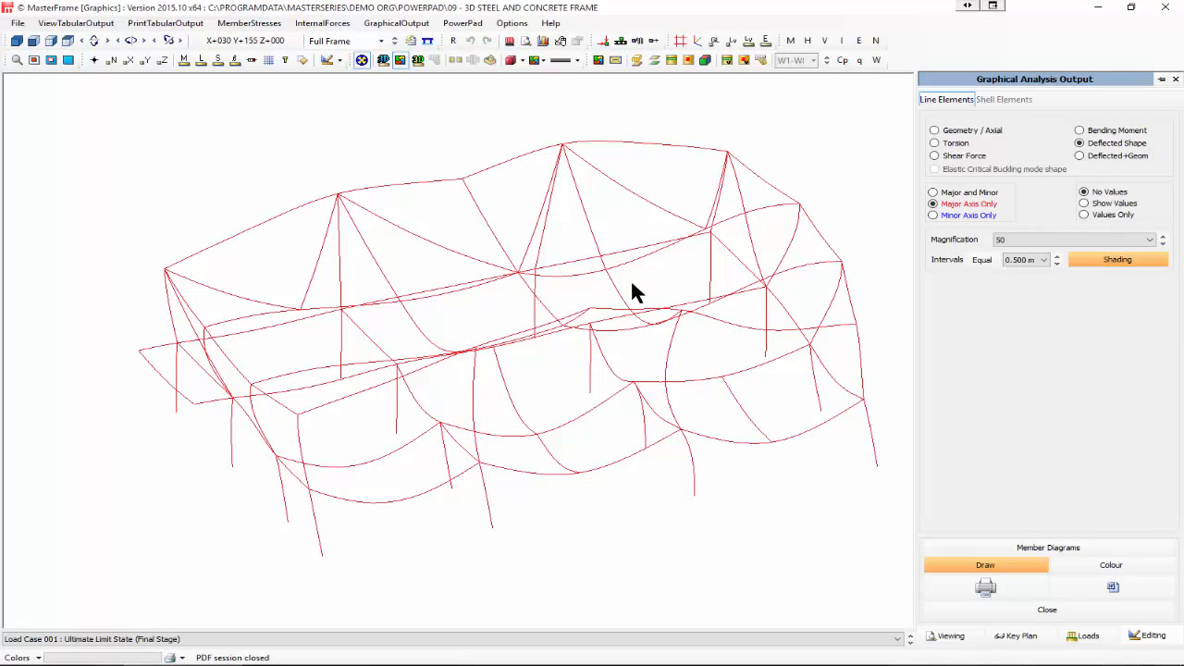
pyautogui.click(1103, 154)
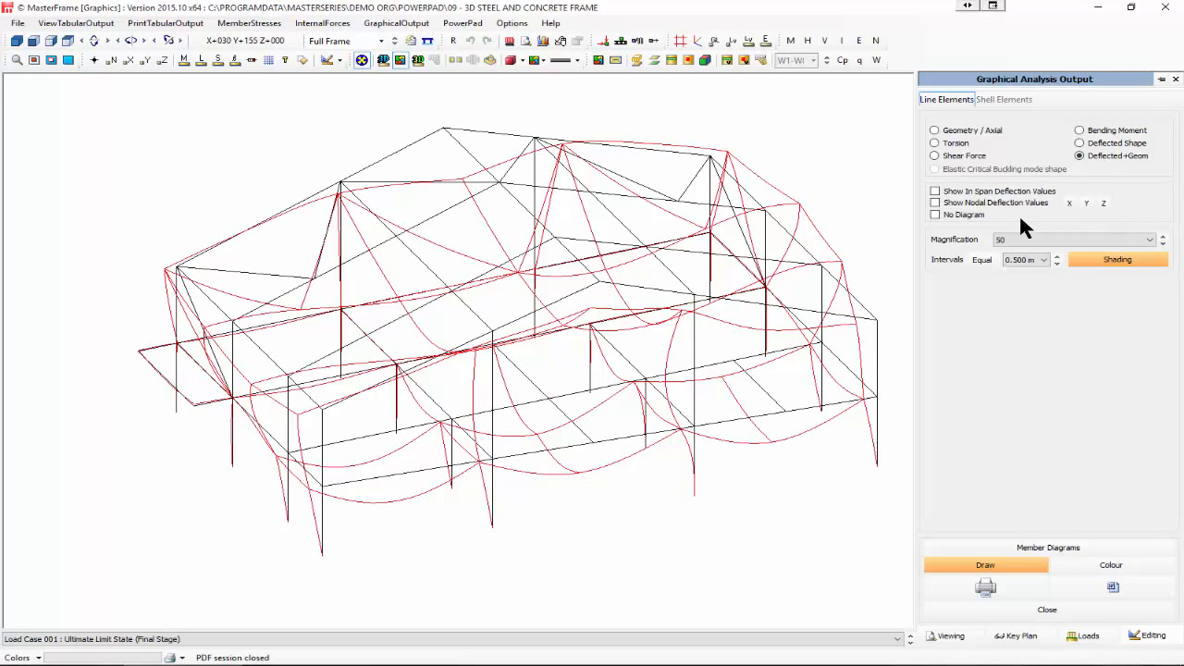
pyautogui.click(1015, 238)
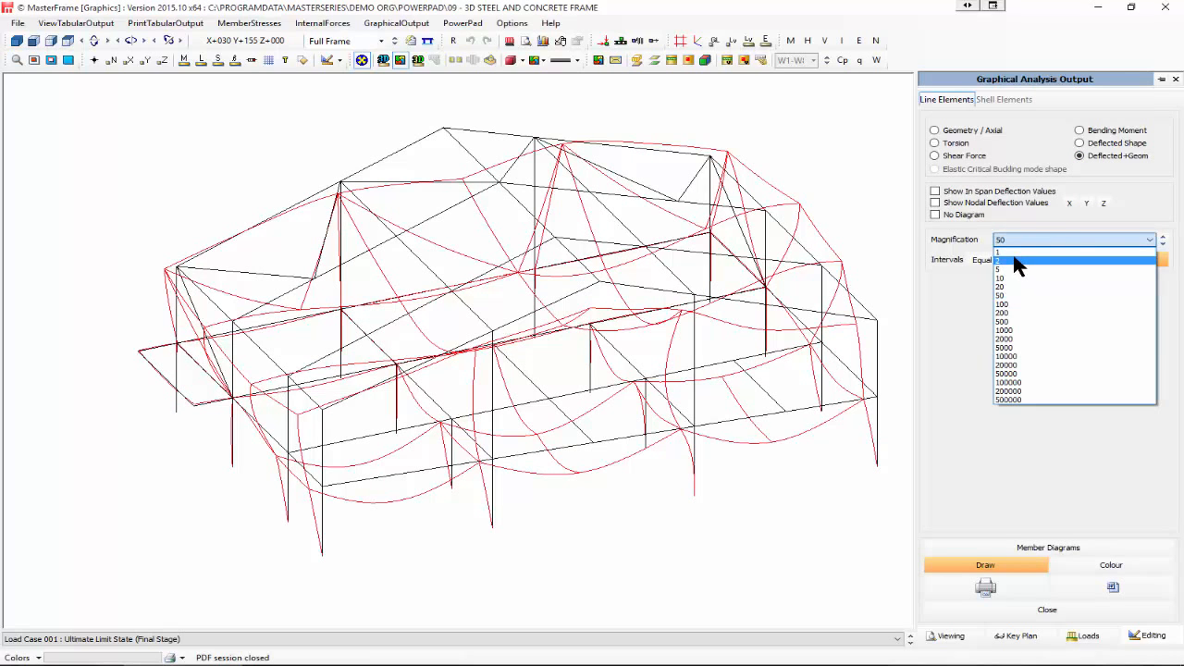
pyautogui.click(1014, 253)
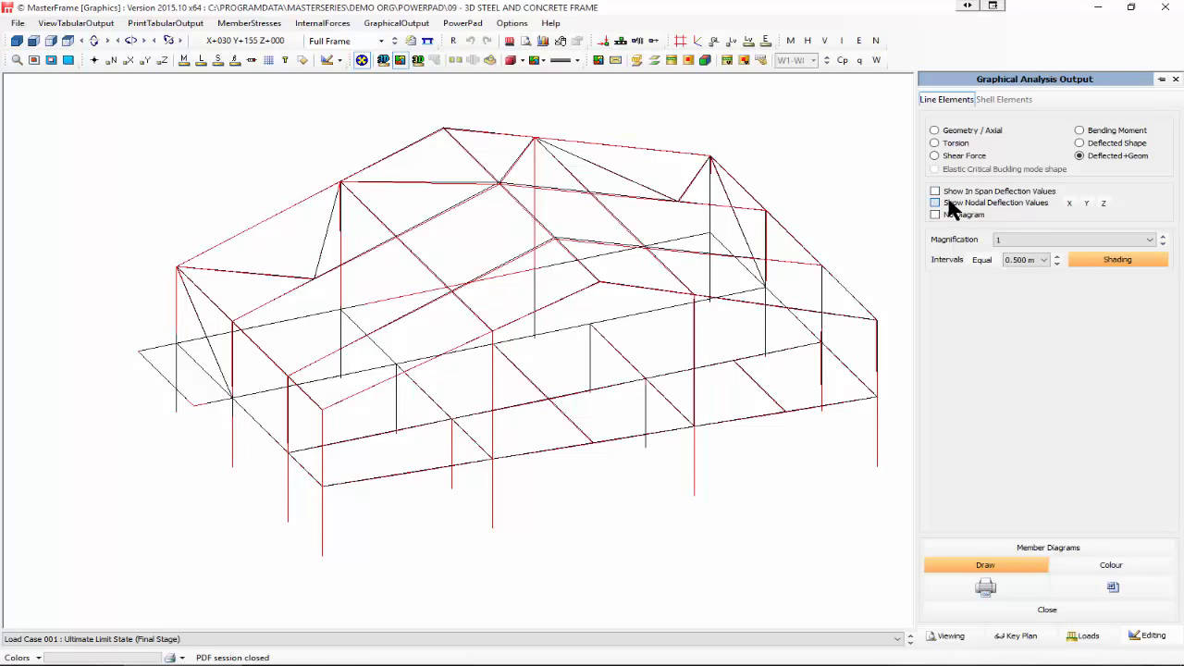
# - Show the X nodal deflection values and switch the results to Envelope (Serviceability Cases)
pyautogui.click(1069, 203)
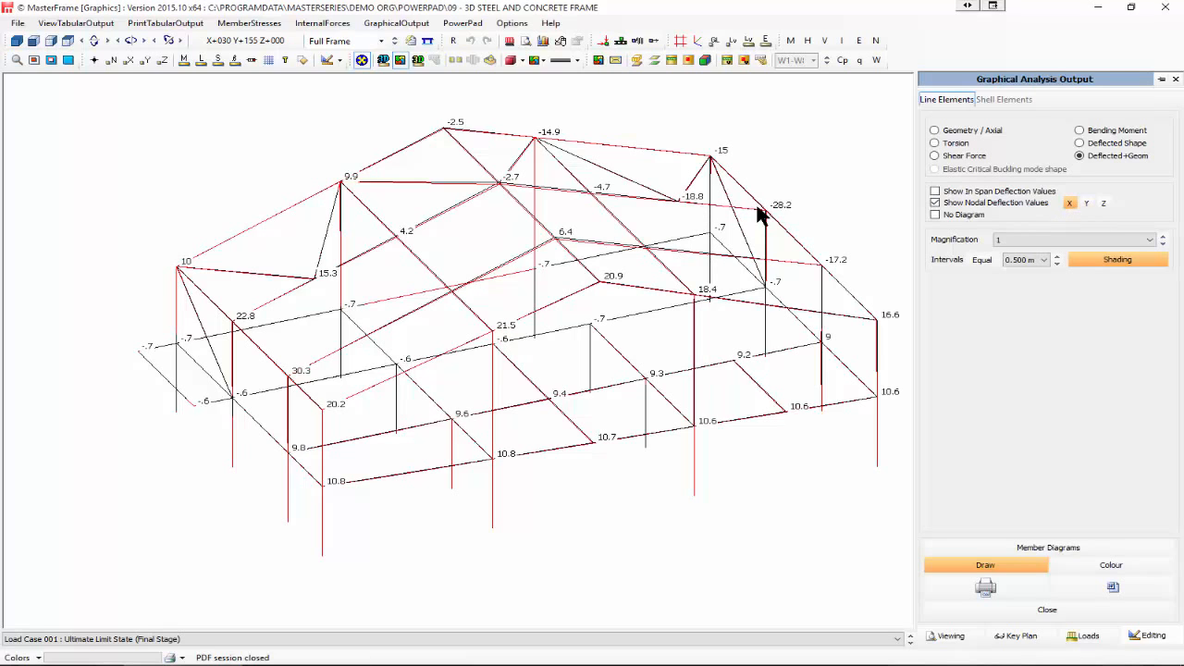
pyautogui.click(116, 639)
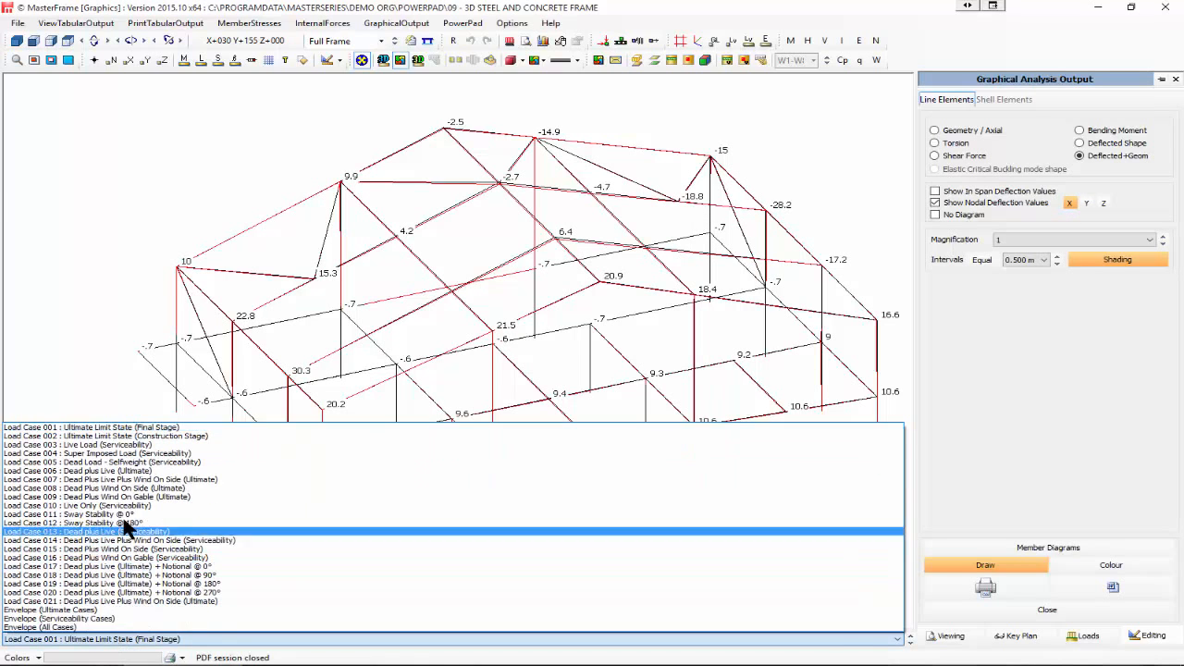
pyautogui.click(119, 626)
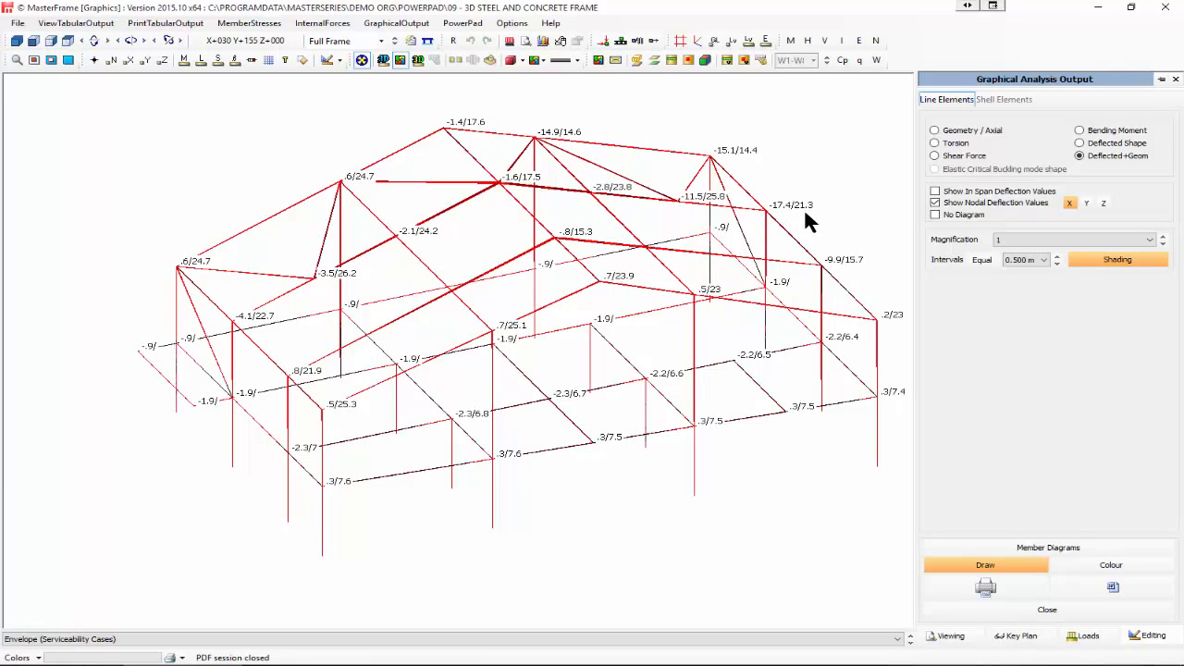
# - View the nodal deflections in Z instead of X, turn on the global axes symbol and hide the Z values
pyautogui.click(1068, 204)
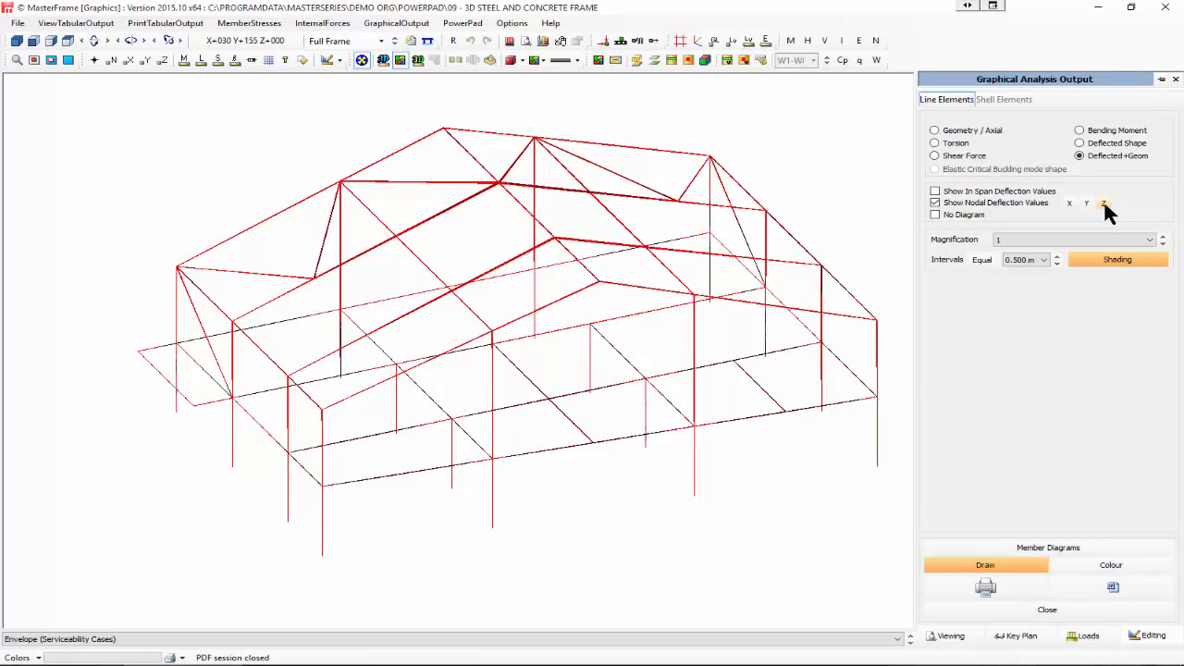
pyautogui.click(1104, 204)
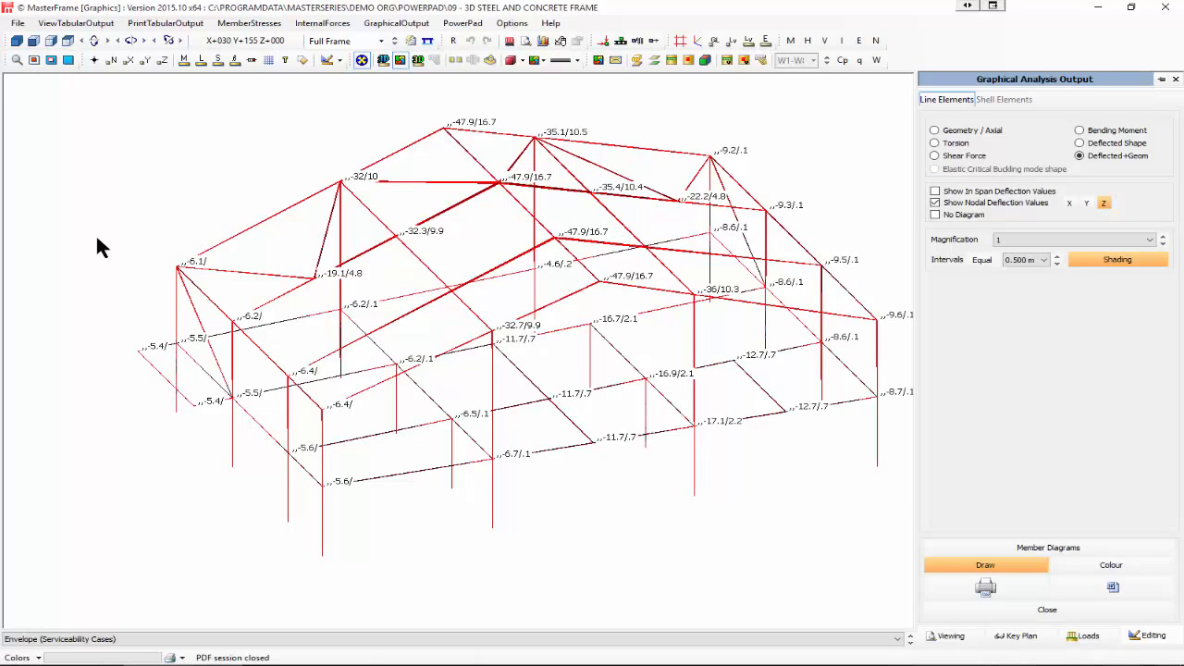
pyautogui.click(697, 40)
pyautogui.click(1104, 202)
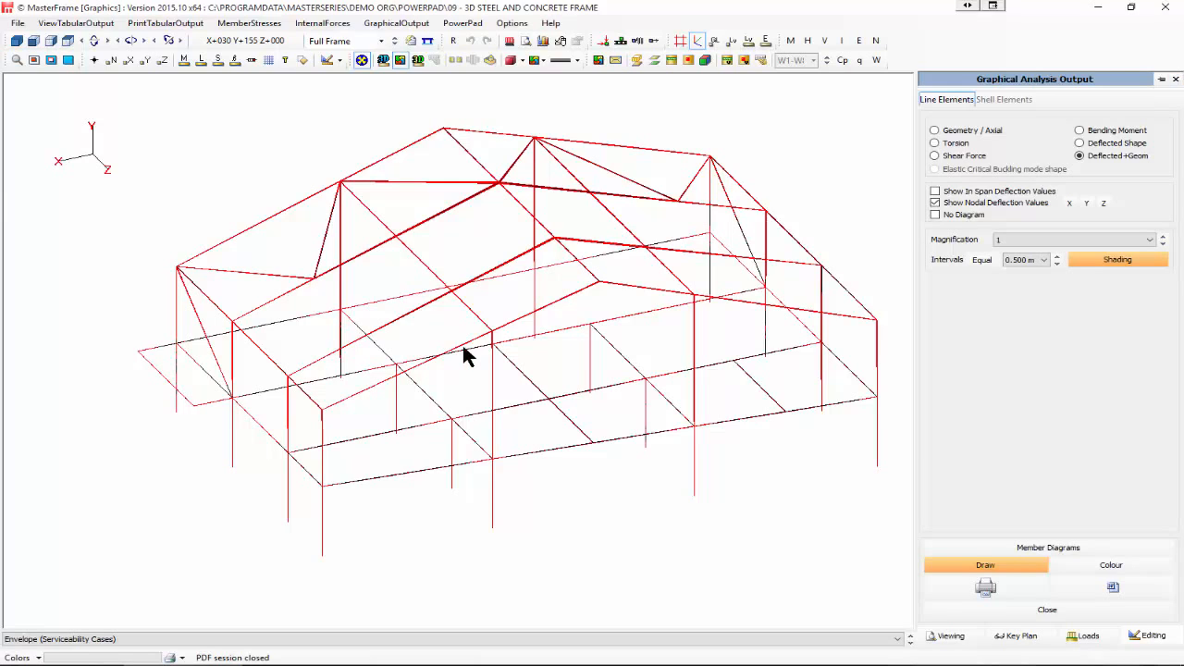
# - Close the graphical analysis output and open Steel Design for the frame
pyautogui.click(1175, 80)
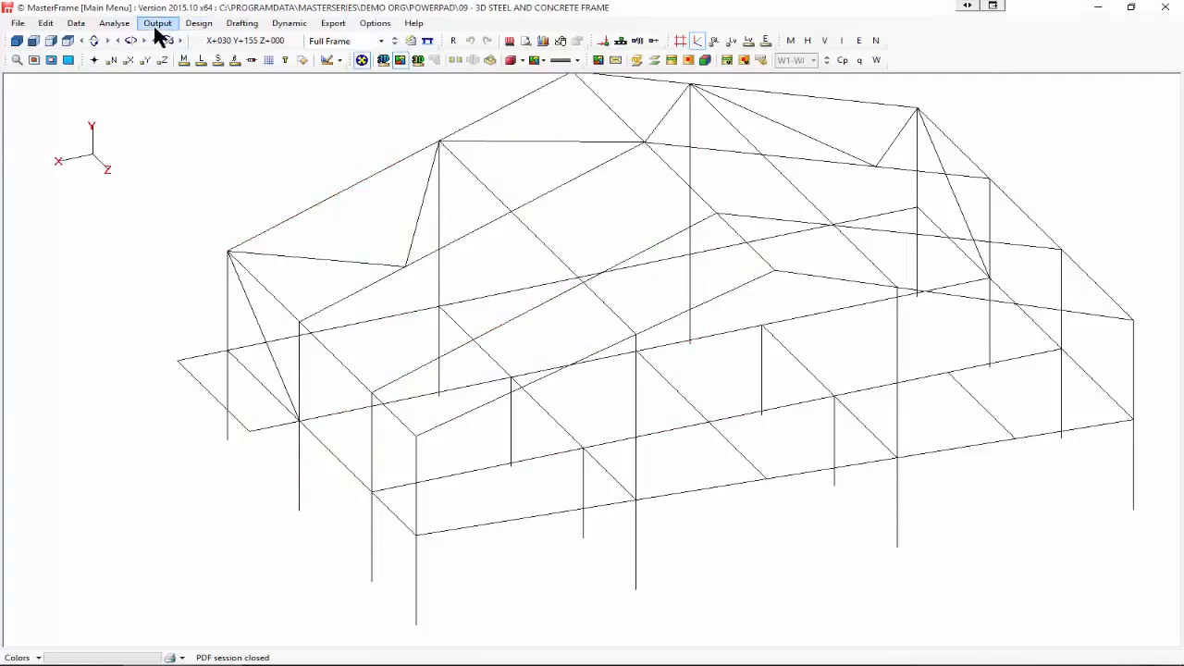
pyautogui.click(200, 23)
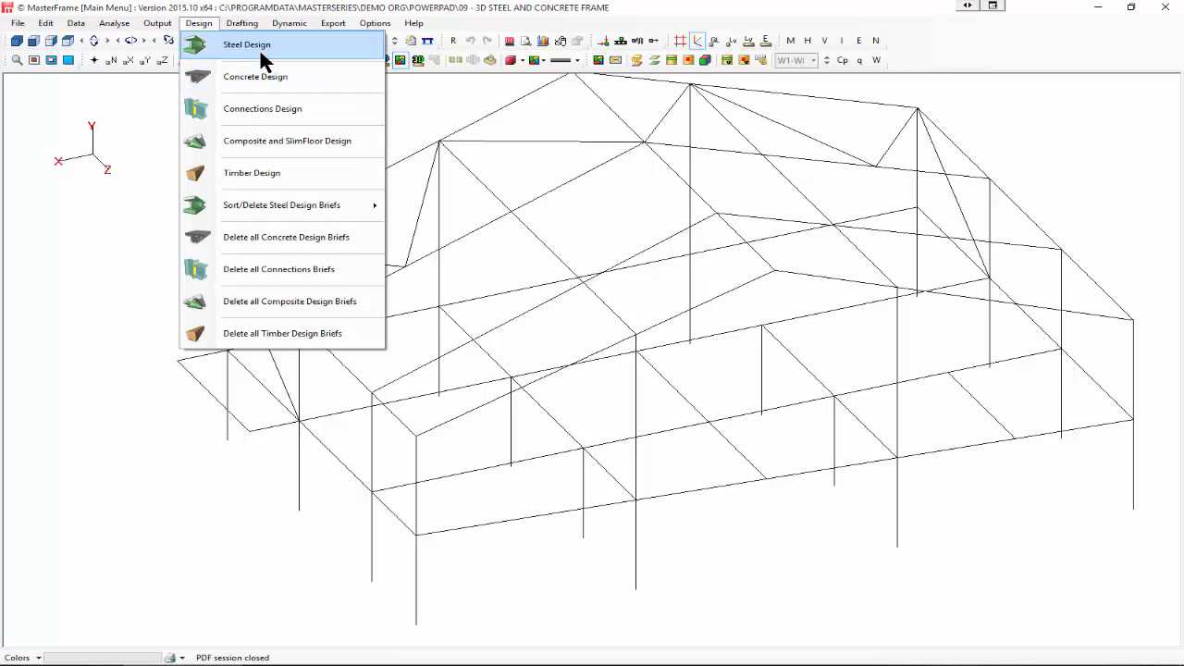
pyautogui.click(259, 45)
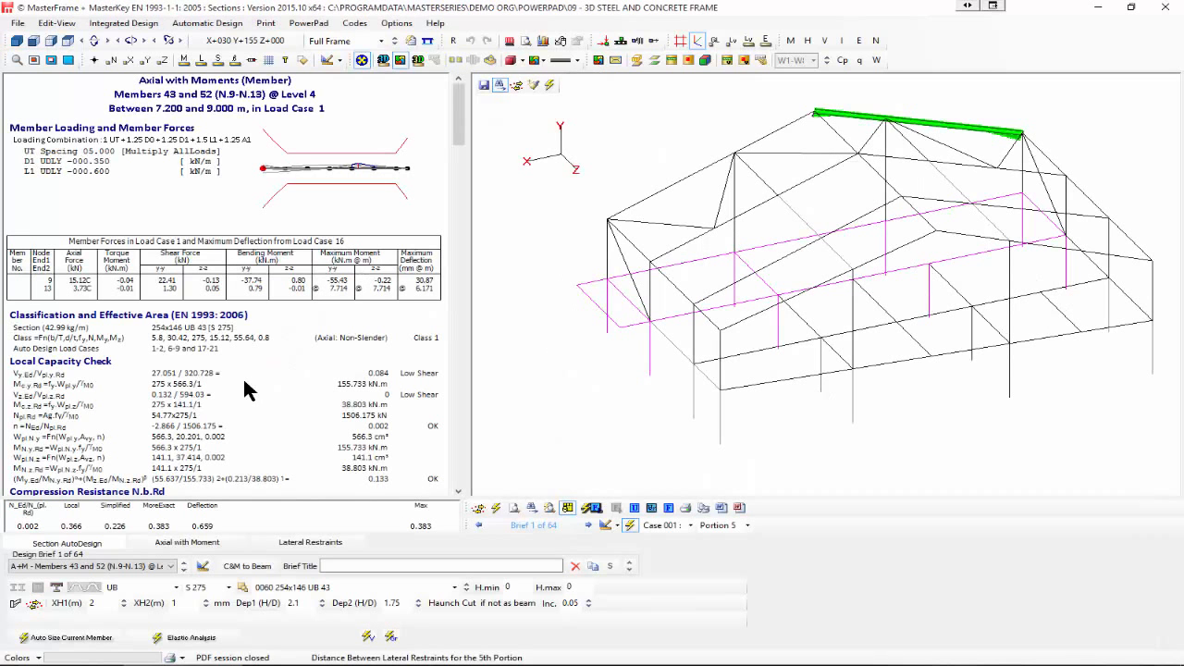
# - Select the gable rafter of members 46 and 49 and view its axial-with-moments checks for Portions 2 and 3
pyautogui.click(670, 196)
pyautogui.click(373, 169)
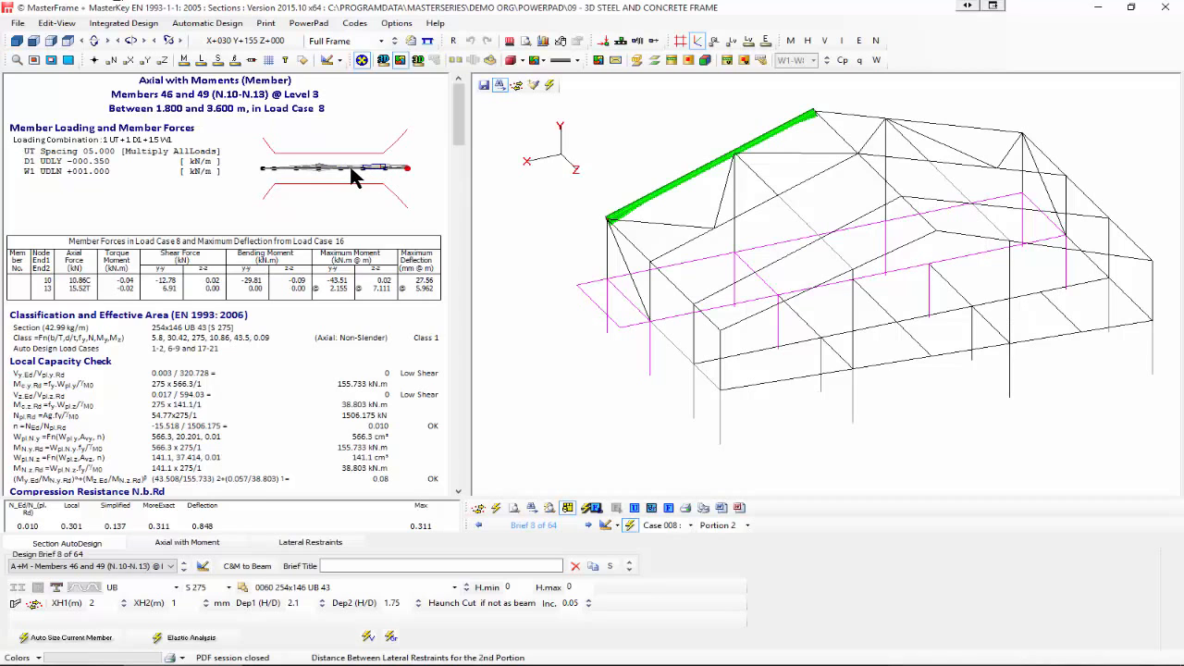
pyautogui.click(354, 171)
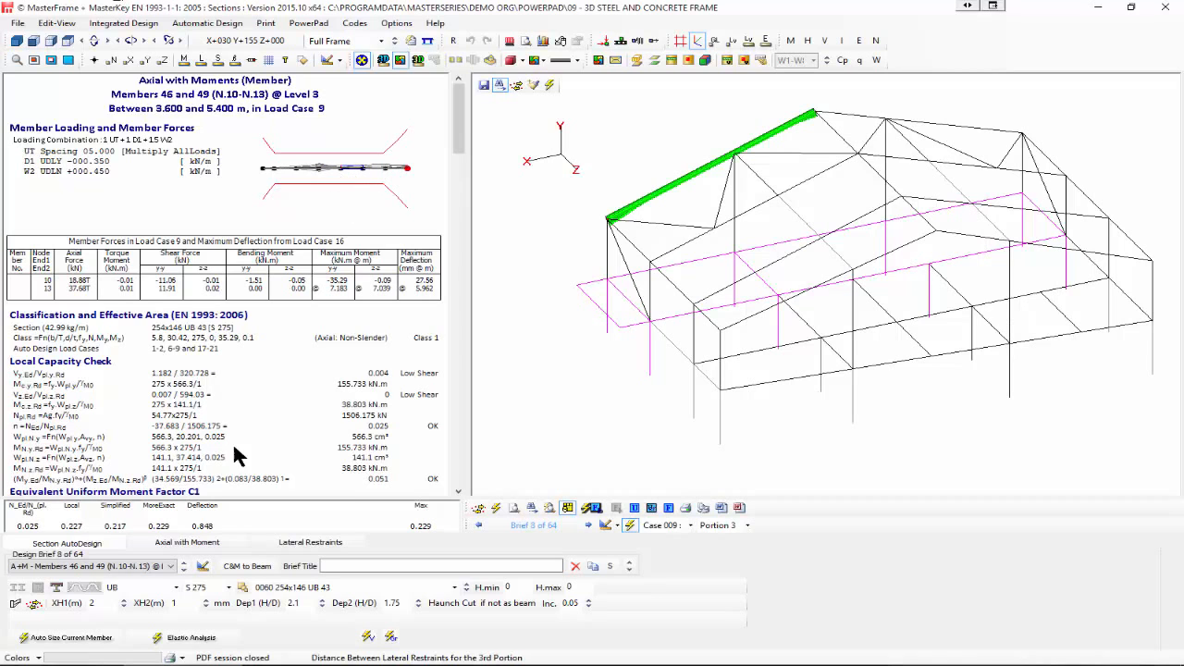
# - Review the gable rafter's axial-with-moment parameters and lateral restraints, and bring up its Appendix-BB stability check
pyautogui.click(203, 546)
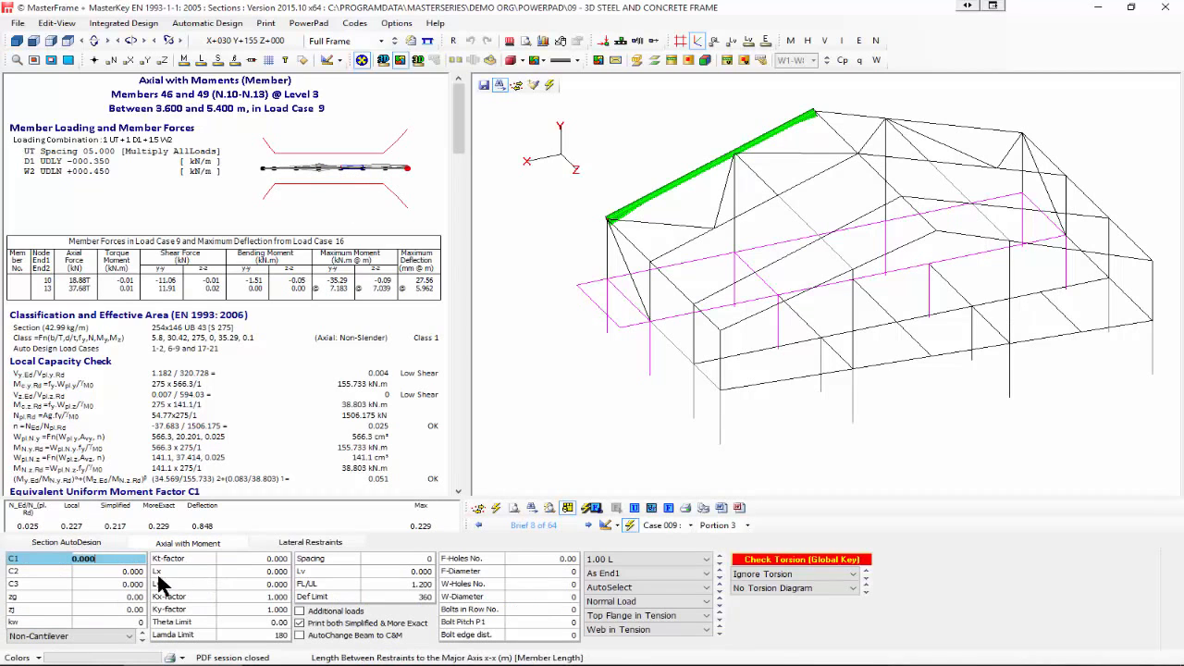
pyautogui.click(311, 543)
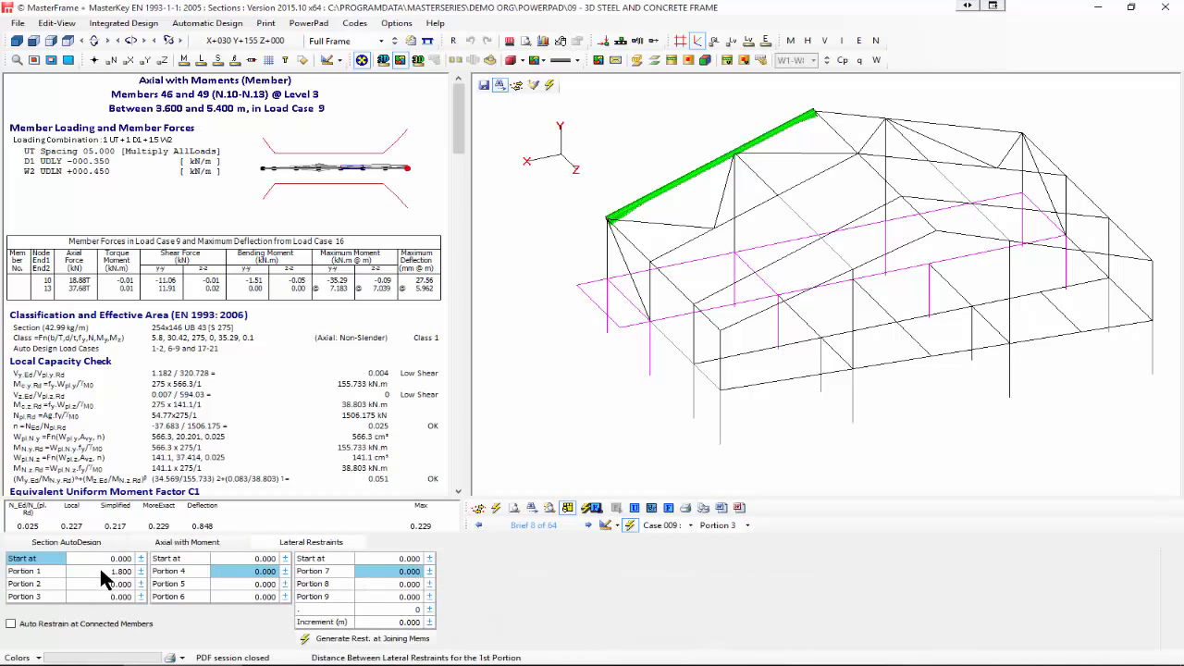
pyautogui.click(673, 190)
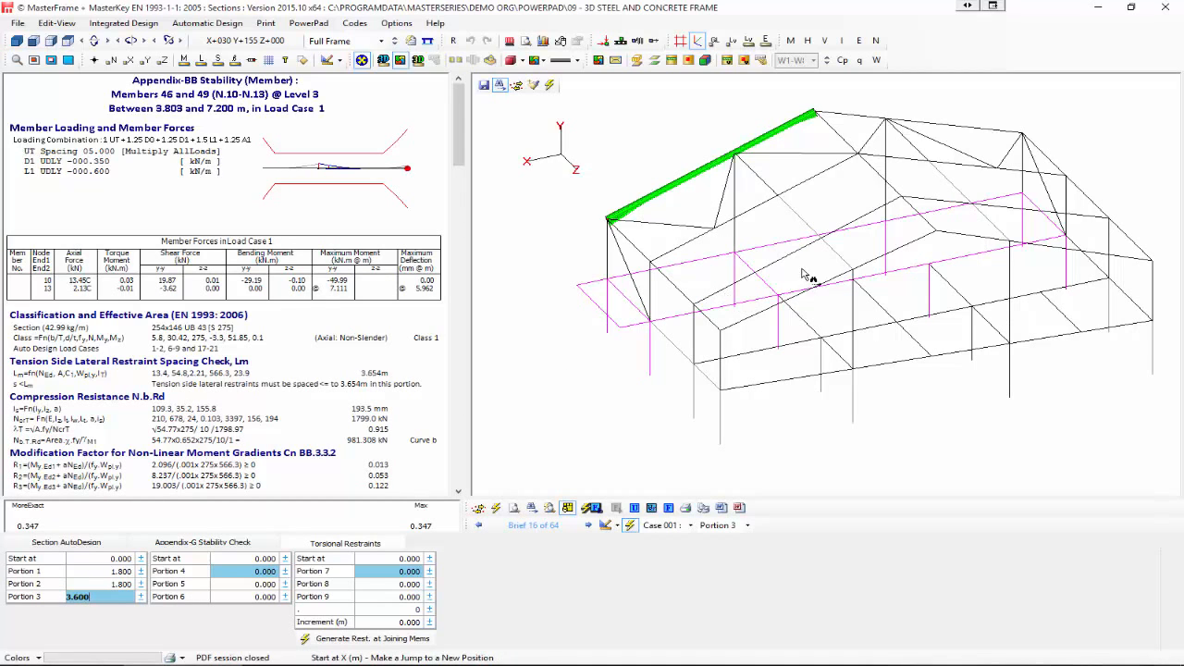
# - Select the haunched rafter of members 56-57 and 59 and bring up its Appendix-BB stability check
pyautogui.click(752, 215)
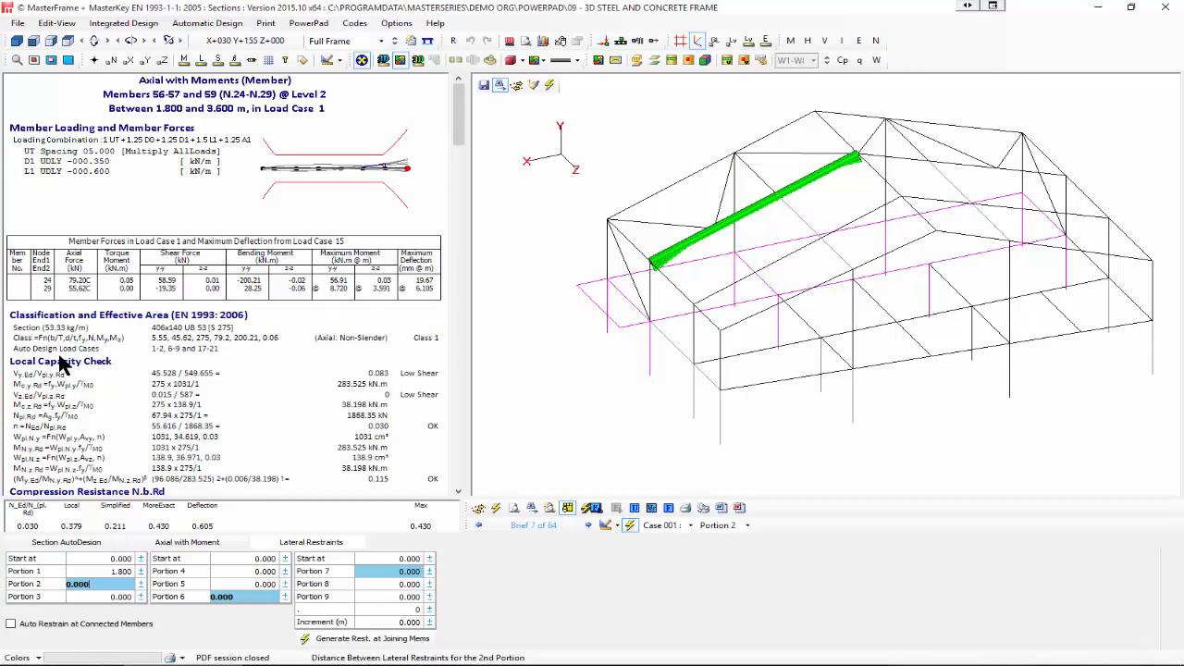
pyautogui.click(749, 211)
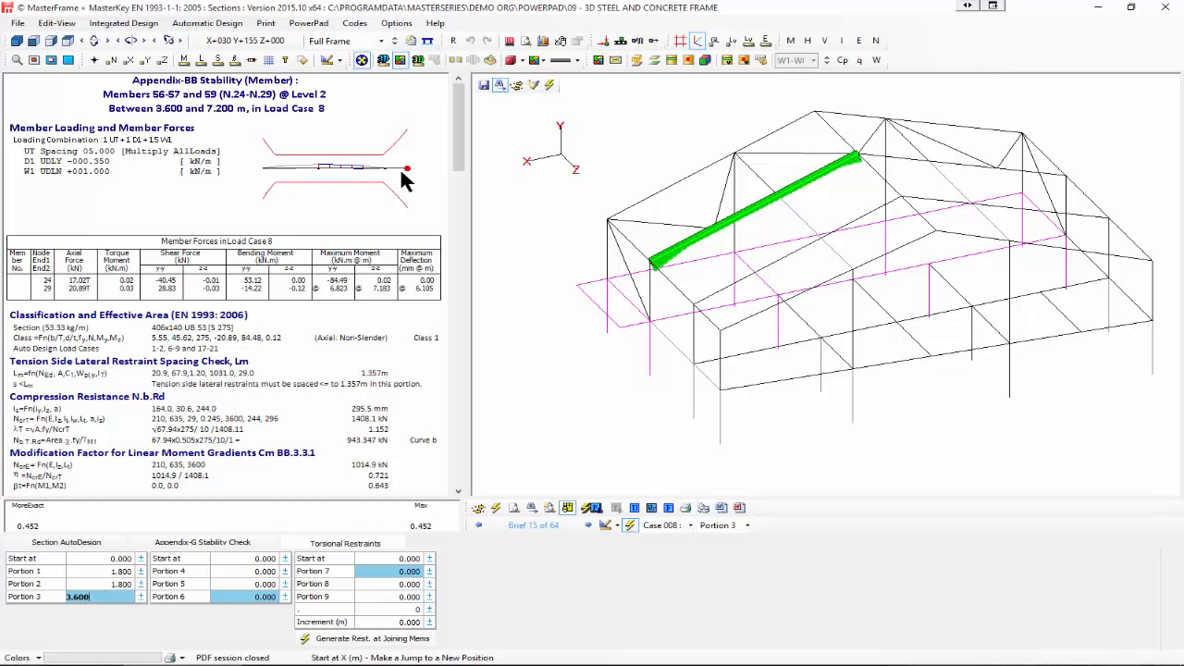
pyautogui.click(676, 251)
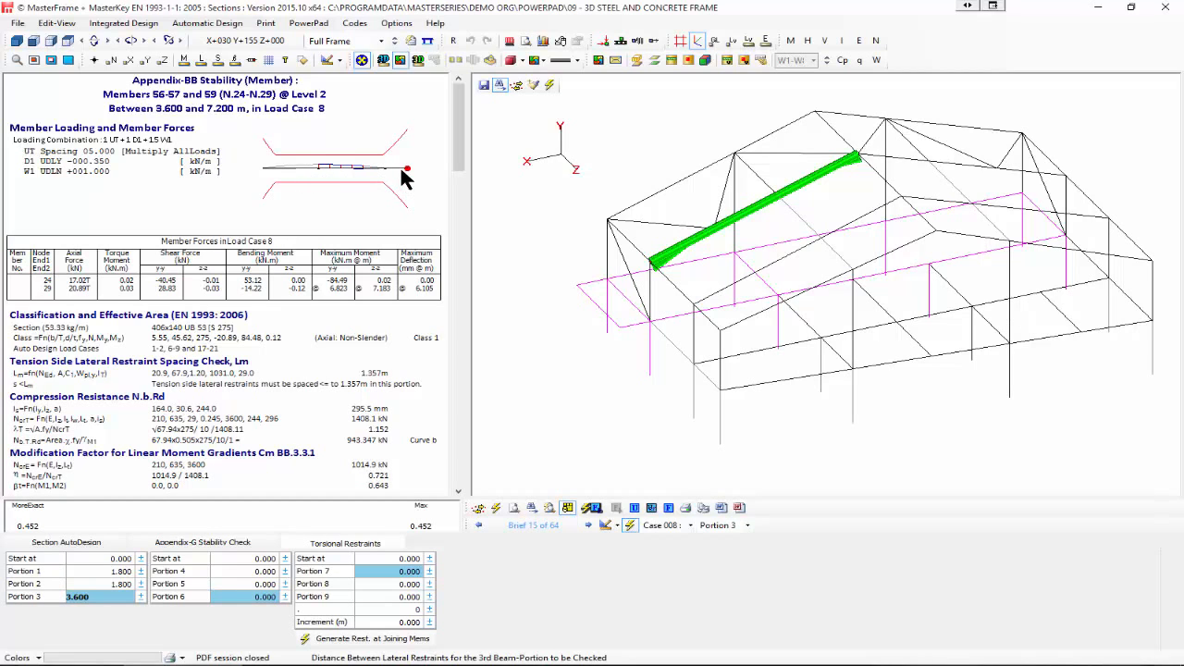
# - Clear the torsional restraint distances for Portion 1 and Portion 2 of the haunched rafter
pyautogui.click(110, 573)
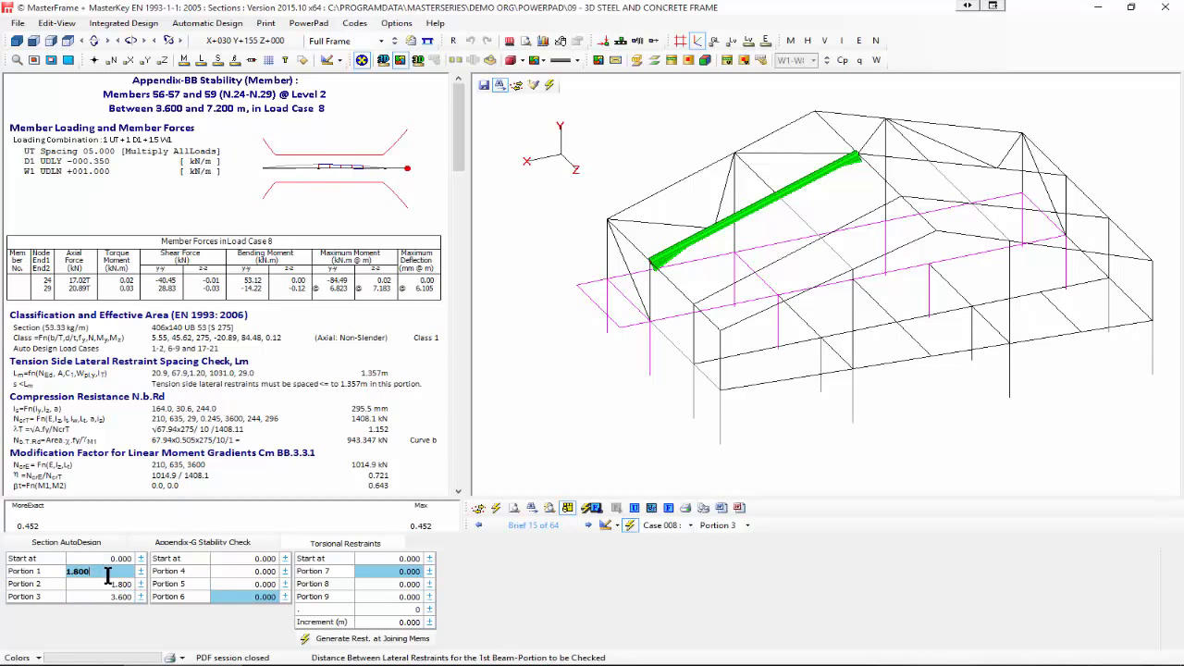
pyautogui.press('BackSpace')
pyautogui.press('BackSpace')
pyautogui.press('BackSpace')
pyautogui.click(95, 583)
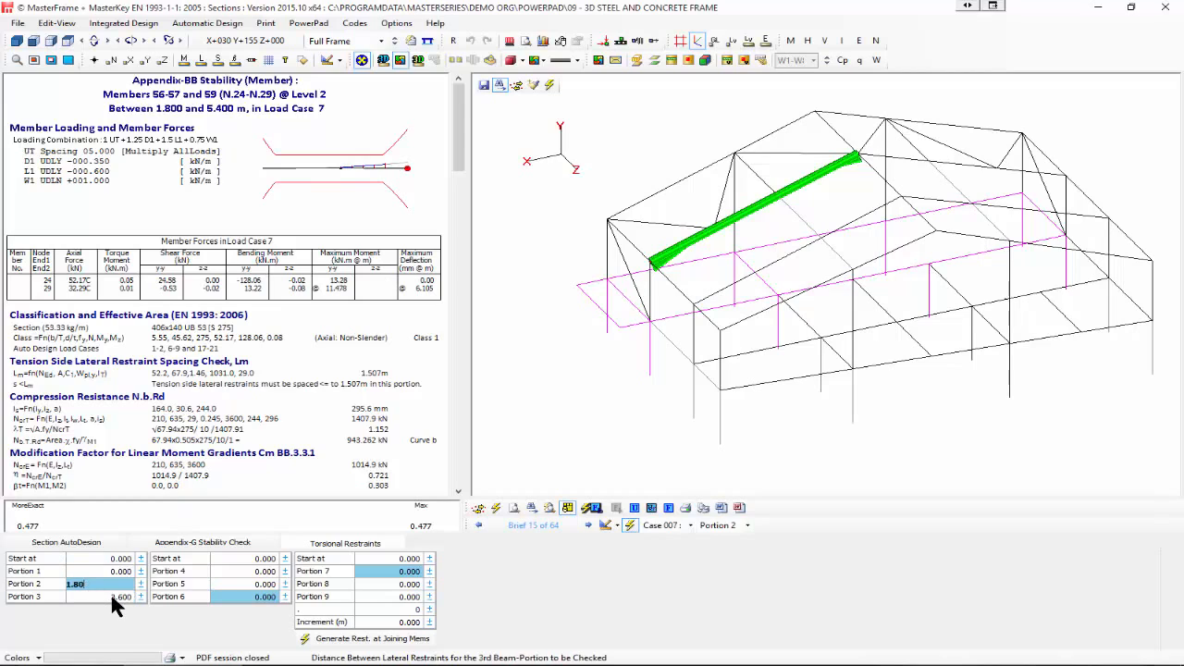
pyautogui.press('BackSpace')
pyautogui.press('BackSpace')
pyautogui.press('BackSpace')
pyautogui.press('BackSpace')
pyautogui.press('BackSpace')
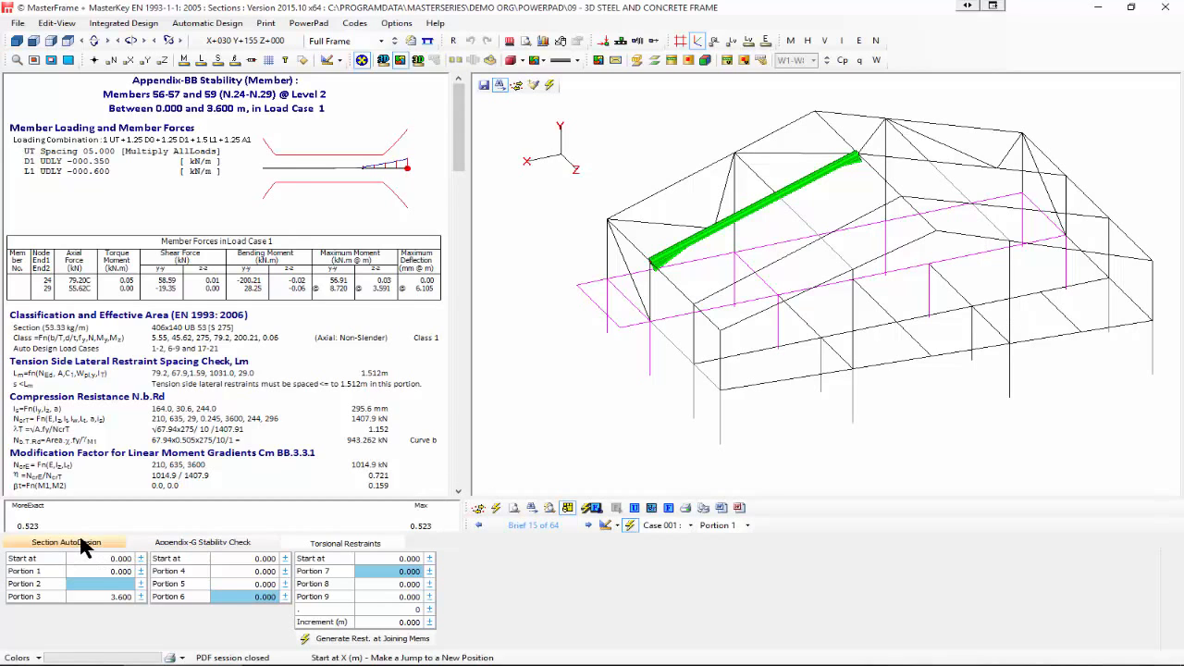
# - Set the haunched rafter's section to 356x127 UB 33 and view its Appendix-BB and axial-with-moments checks along the member
pyautogui.click(37, 542)
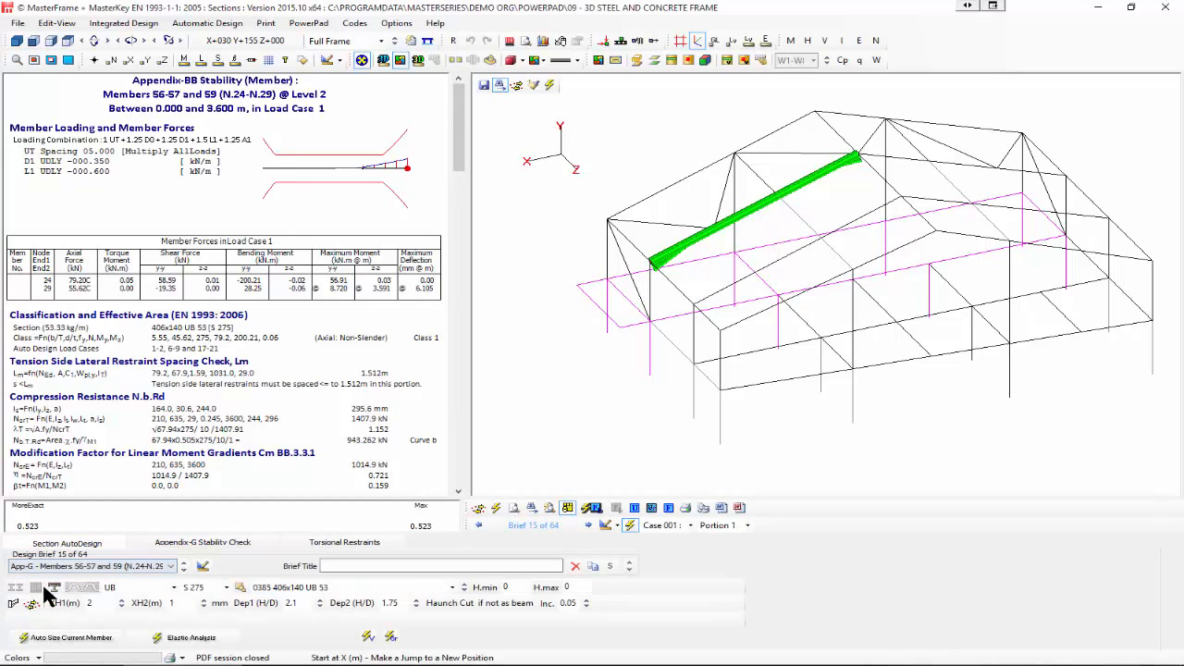
pyautogui.click(314, 595)
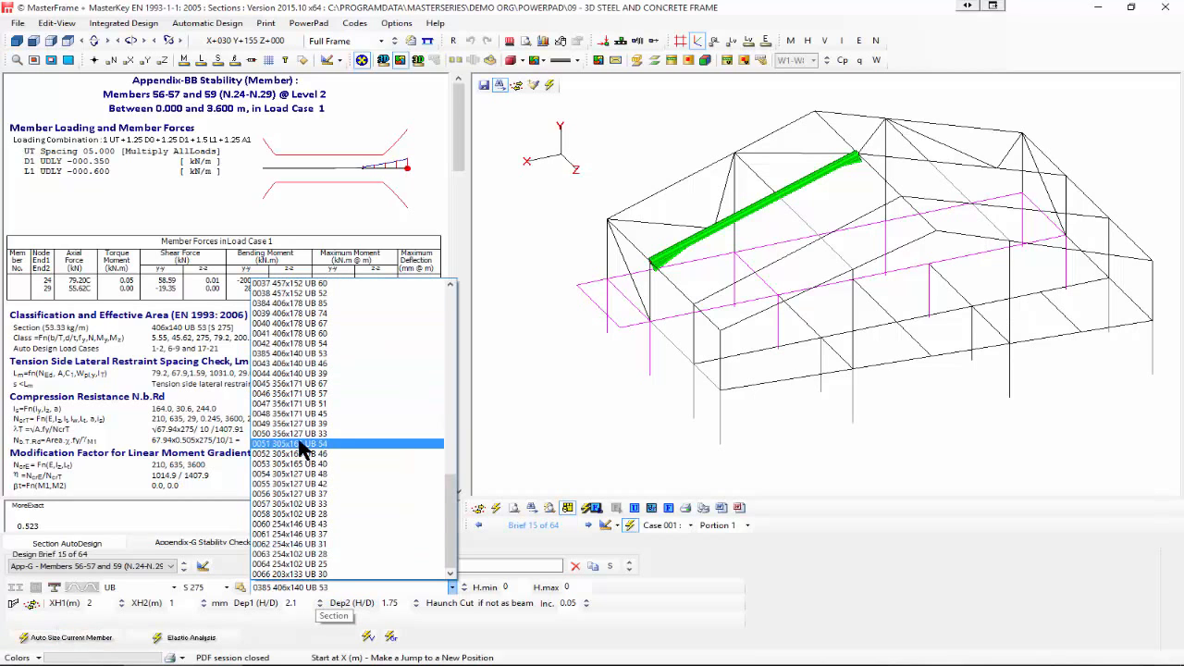
pyautogui.click(301, 433)
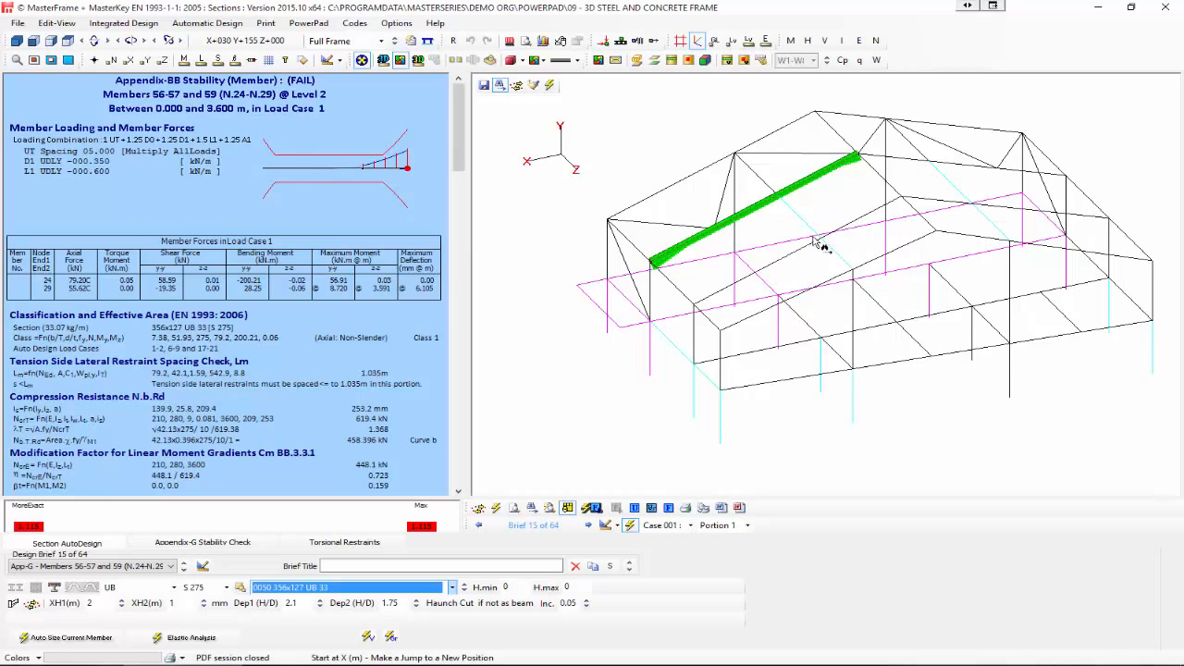
pyautogui.click(761, 210)
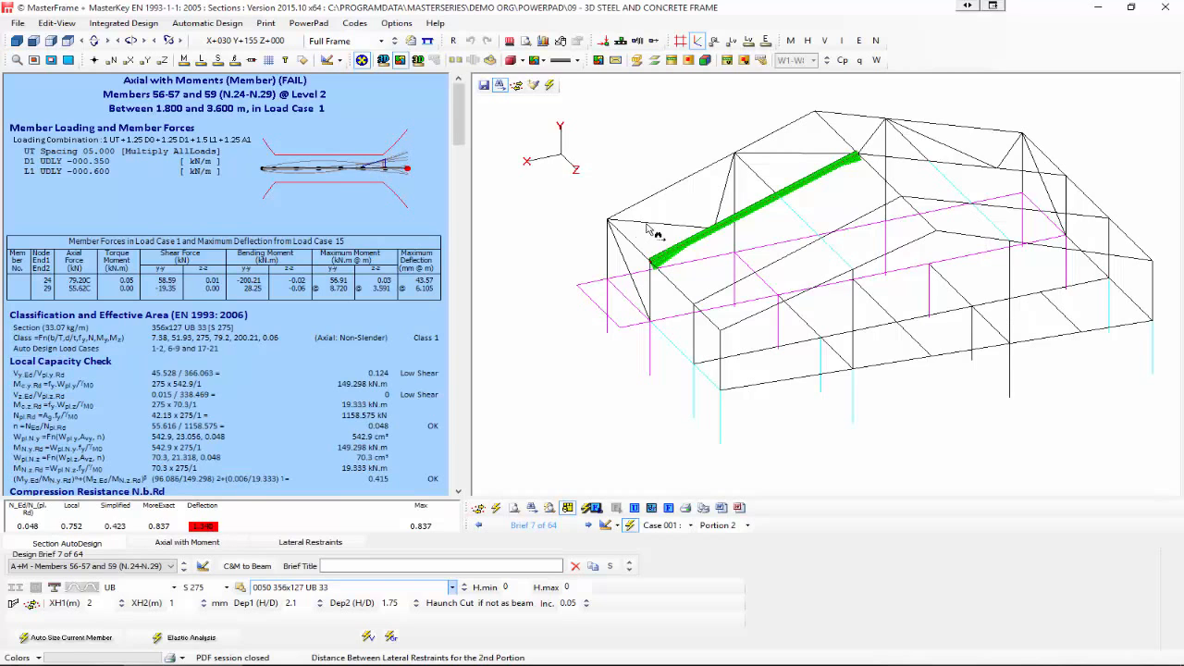
pyautogui.click(679, 254)
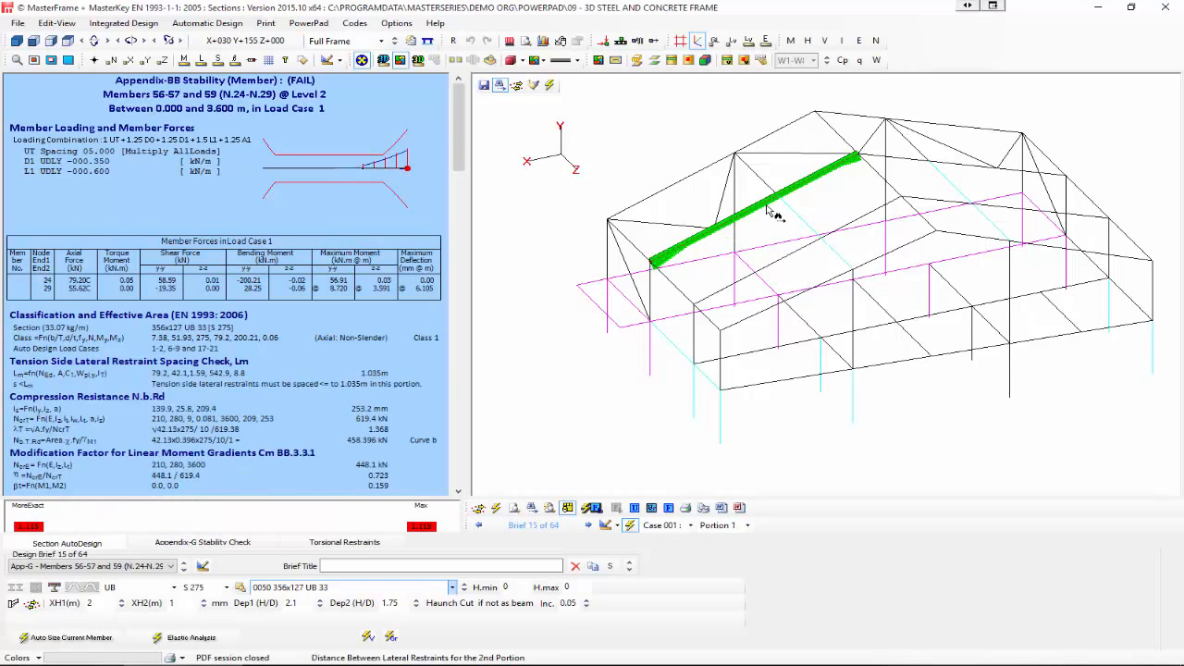
pyautogui.click(685, 255)
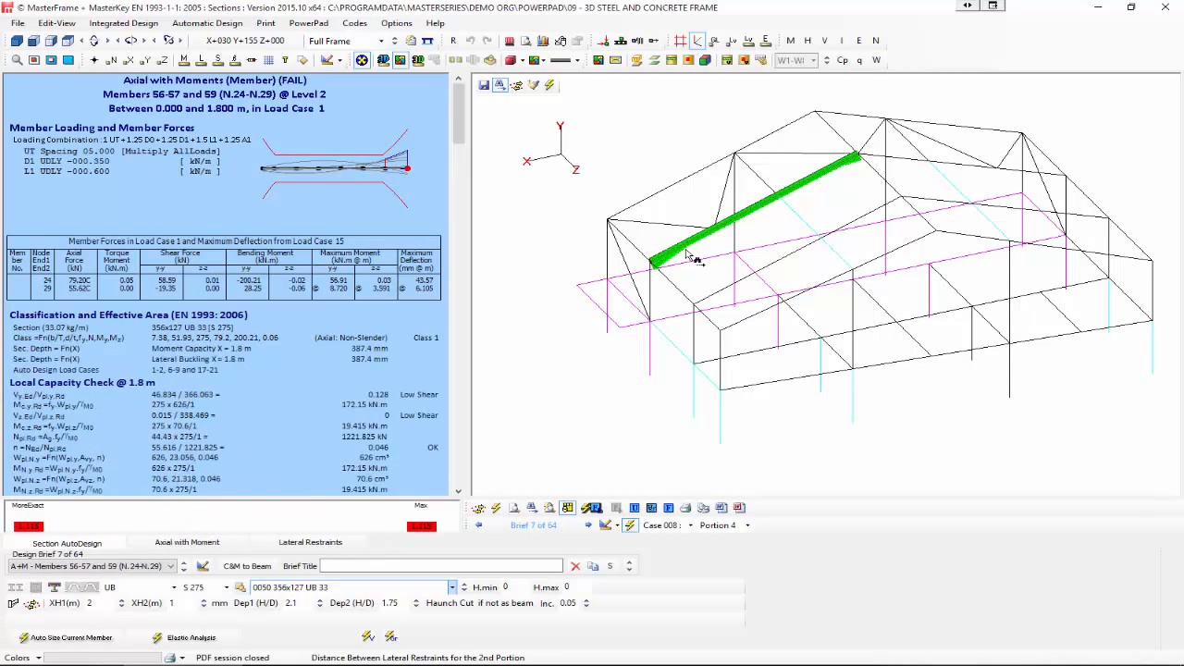
# - Step the haunched rafter through the next larger UB sections until 406x140 UB 39 is assigned
pyautogui.click(465, 586)
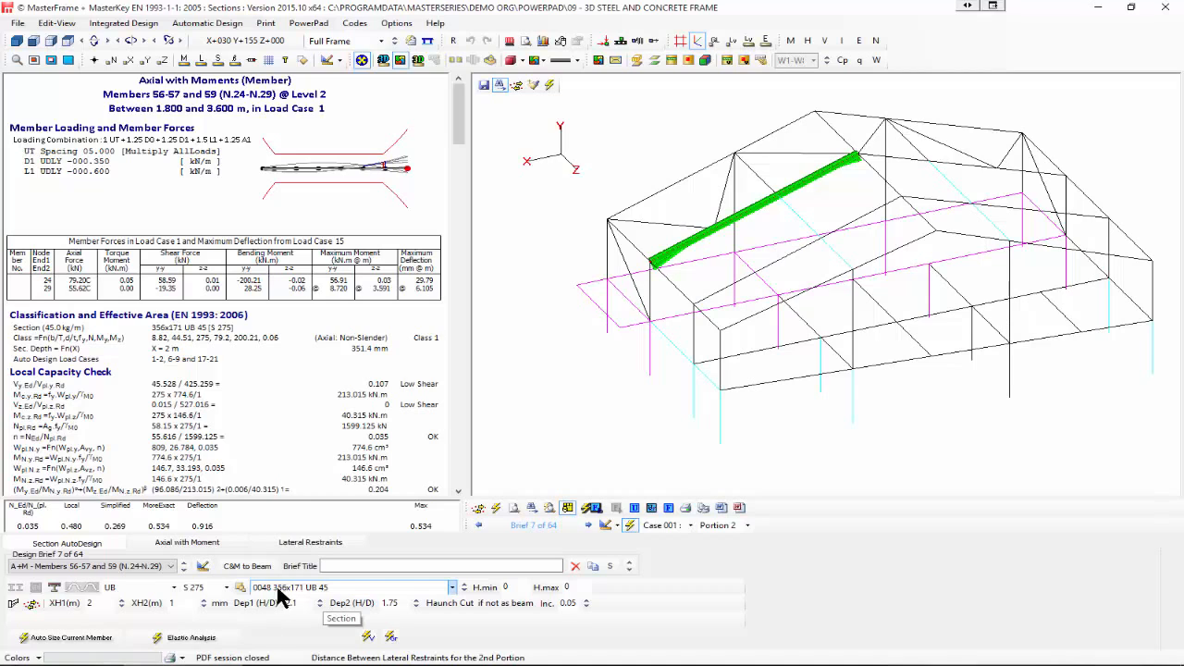
pyautogui.click(465, 589)
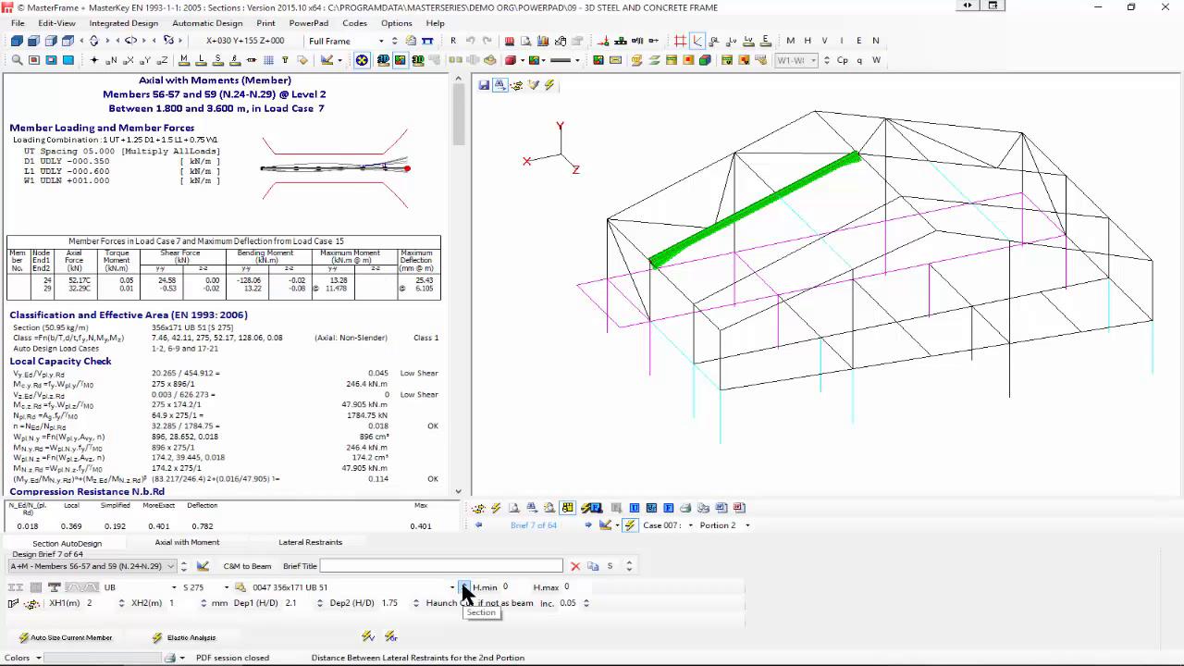
pyautogui.click(464, 588)
pyautogui.click(465, 588)
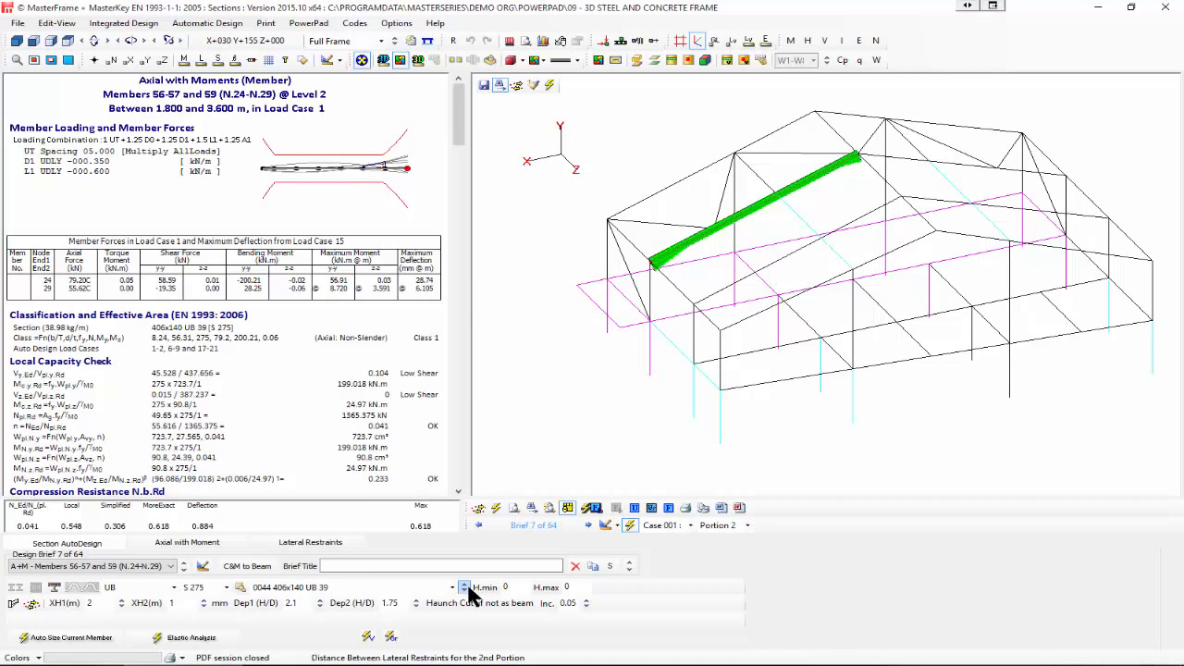
# - Sort the sections by weight, assign 254x102 UB 25 to the haunched rafter and increase it stepwise to 406x140 UB 39
pyautogui.doubleClick(312, 589)
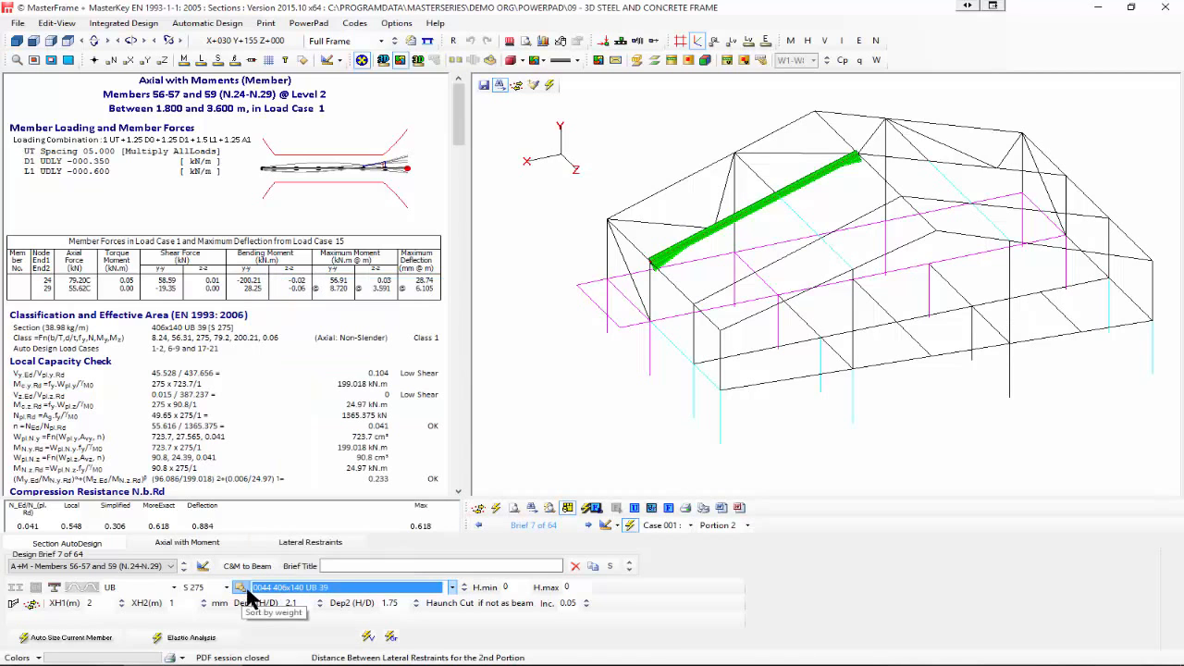
pyautogui.click(453, 587)
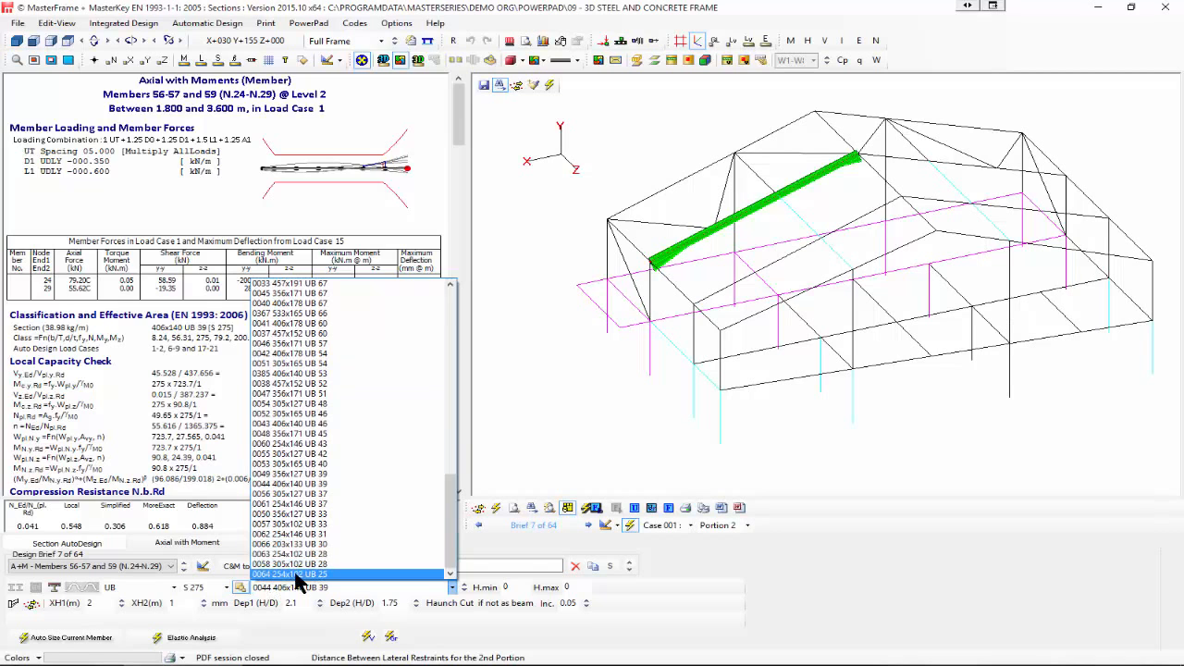
pyautogui.click(289, 574)
pyautogui.click(465, 585)
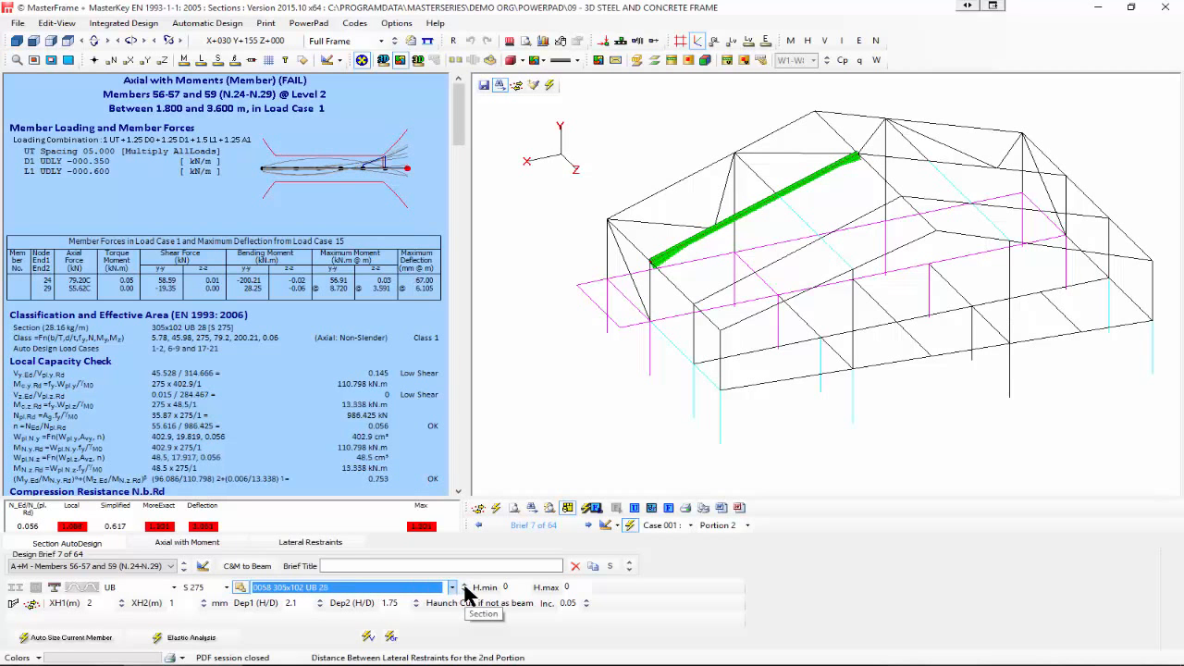
pyautogui.click(465, 585)
pyautogui.click(464, 584)
pyautogui.click(464, 585)
pyautogui.click(464, 586)
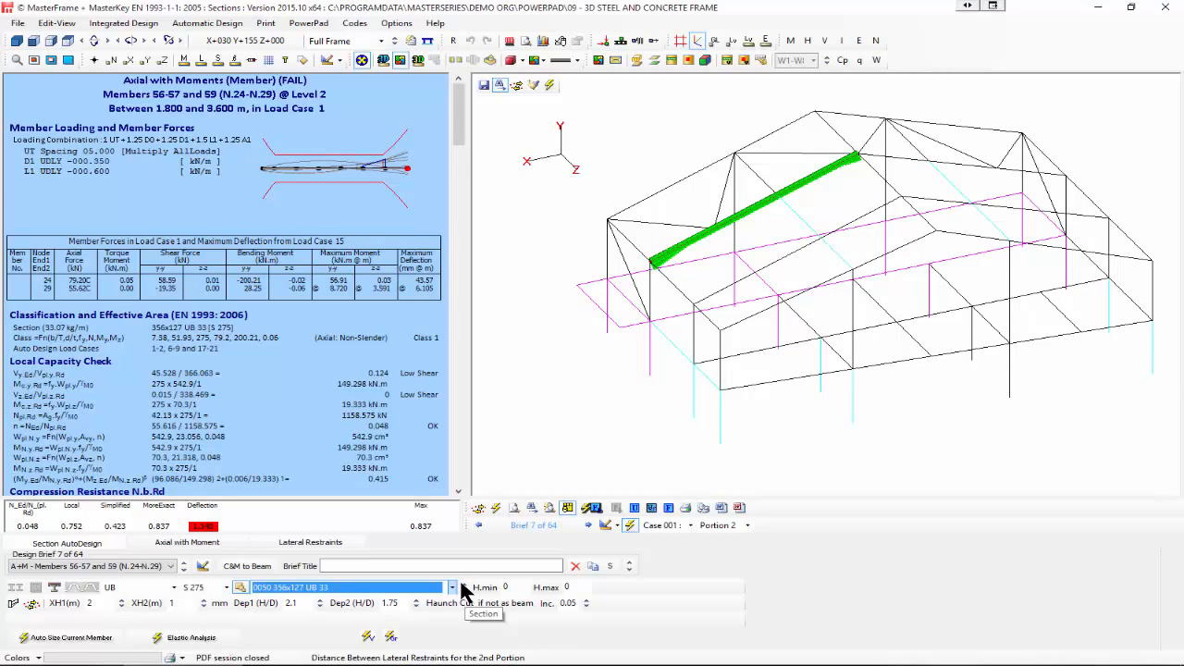
pyautogui.click(464, 586)
pyautogui.click(464, 586)
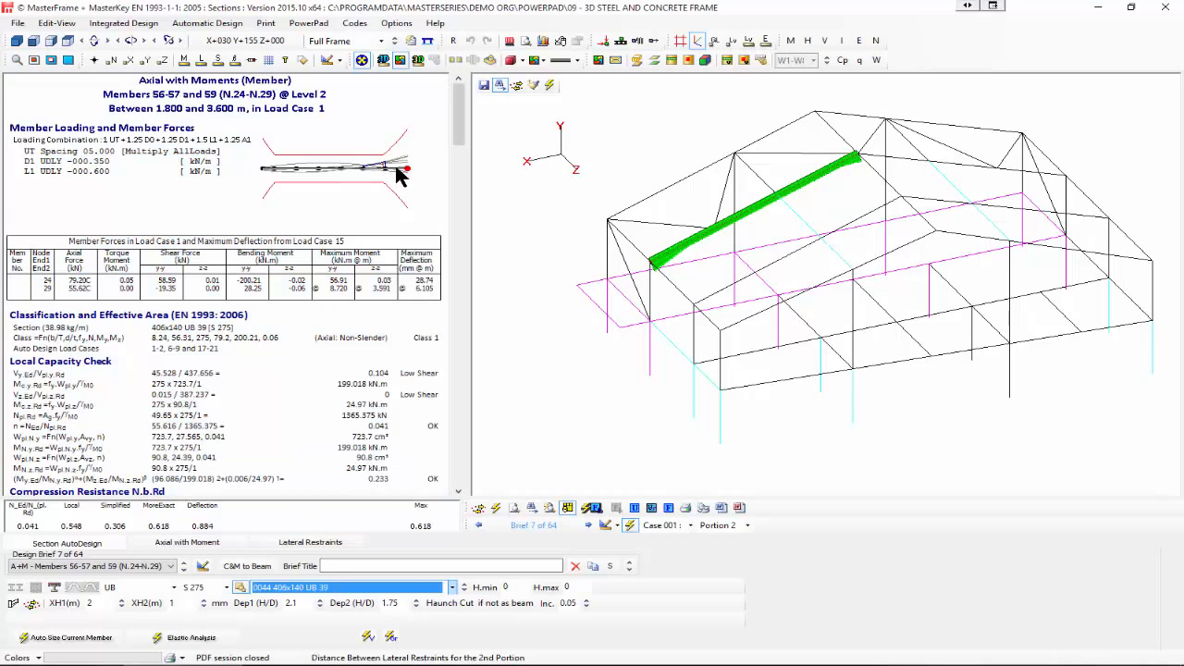
# - View the haunched rafter's axial-with-moments checks for successive portions along its length, ending at Portion 6
pyautogui.click(370, 182)
pyautogui.click(319, 173)
pyautogui.click(286, 171)
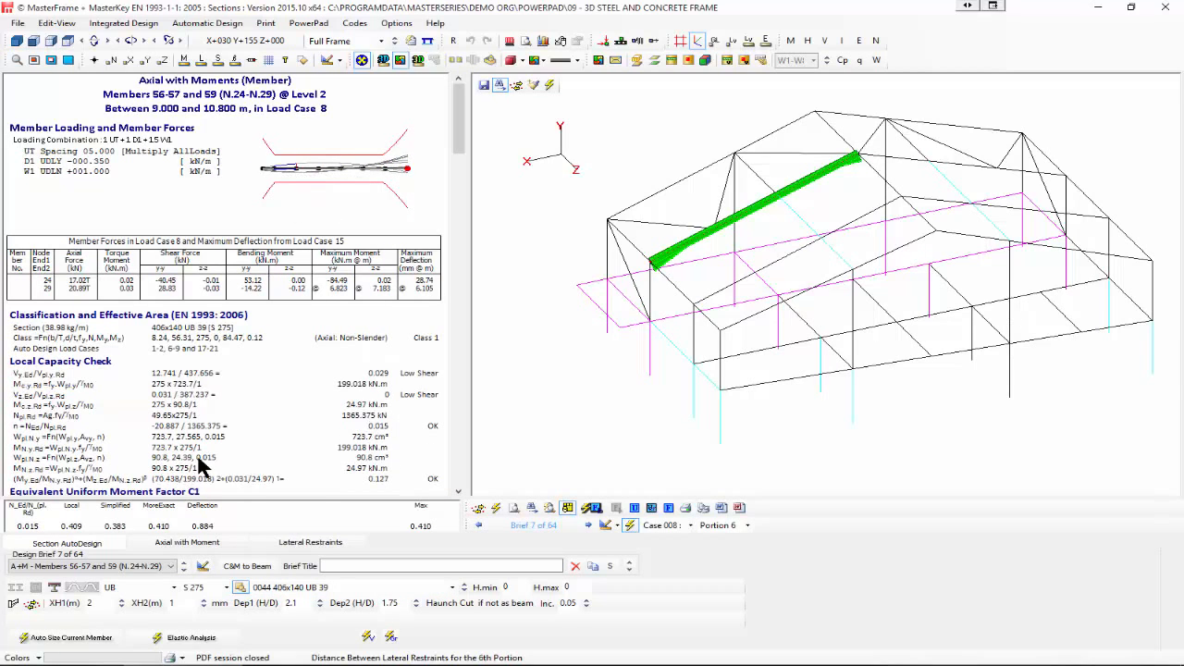
# - Assign 254x102 UB 25 to the haunched rafter and auto size this member from that section
pyautogui.click(295, 590)
pyautogui.click(286, 574)
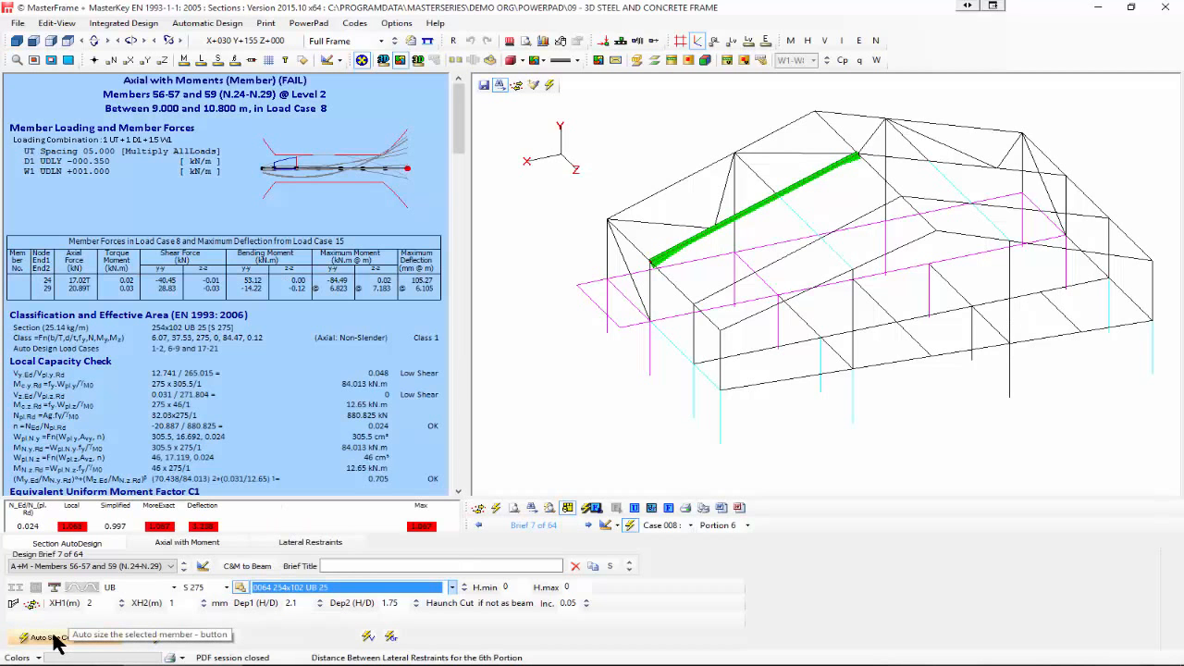
pyautogui.click(58, 640)
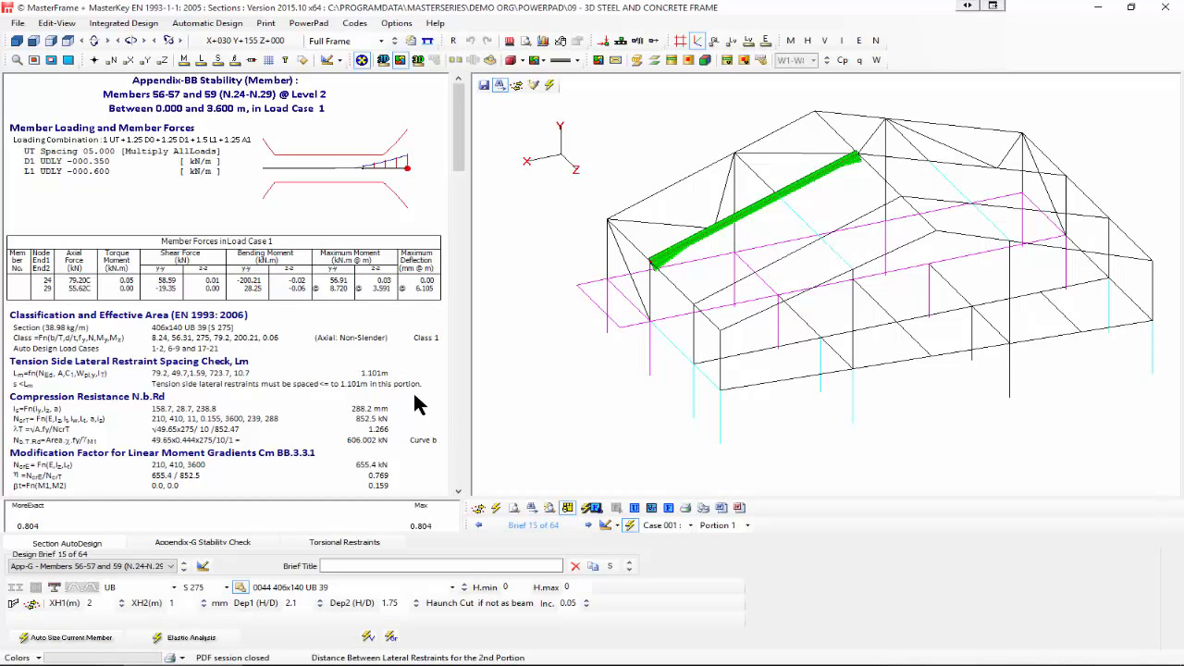
# - Auto size all visible members of the frame
pyautogui.click(497, 509)
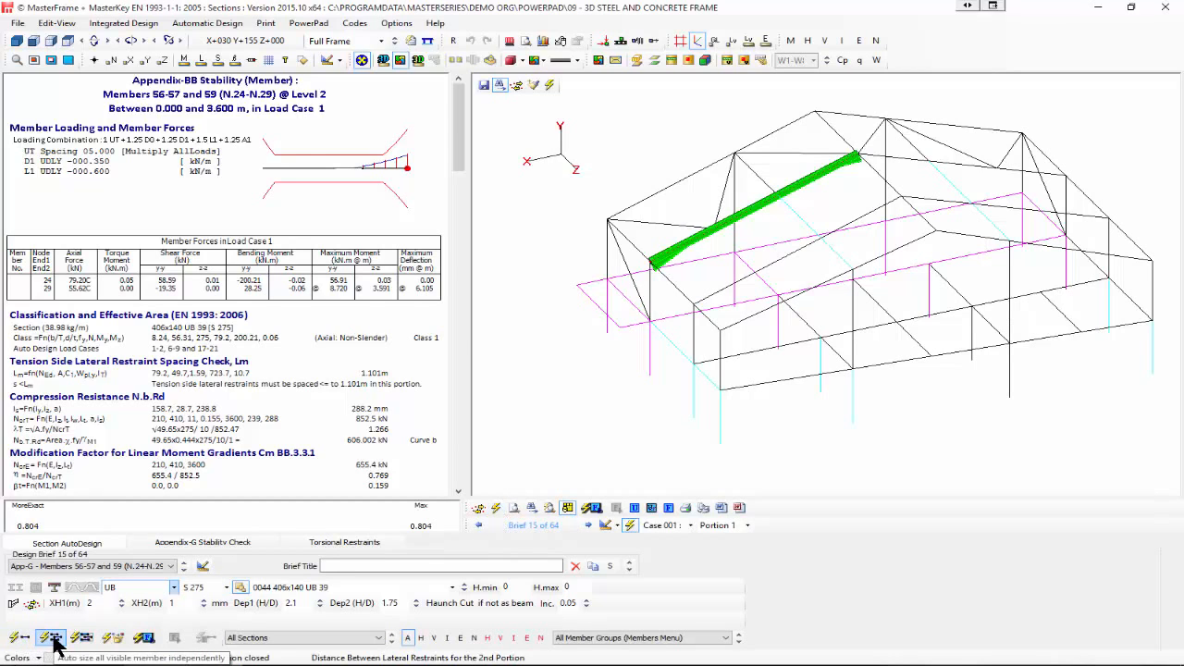
pyautogui.click(53, 639)
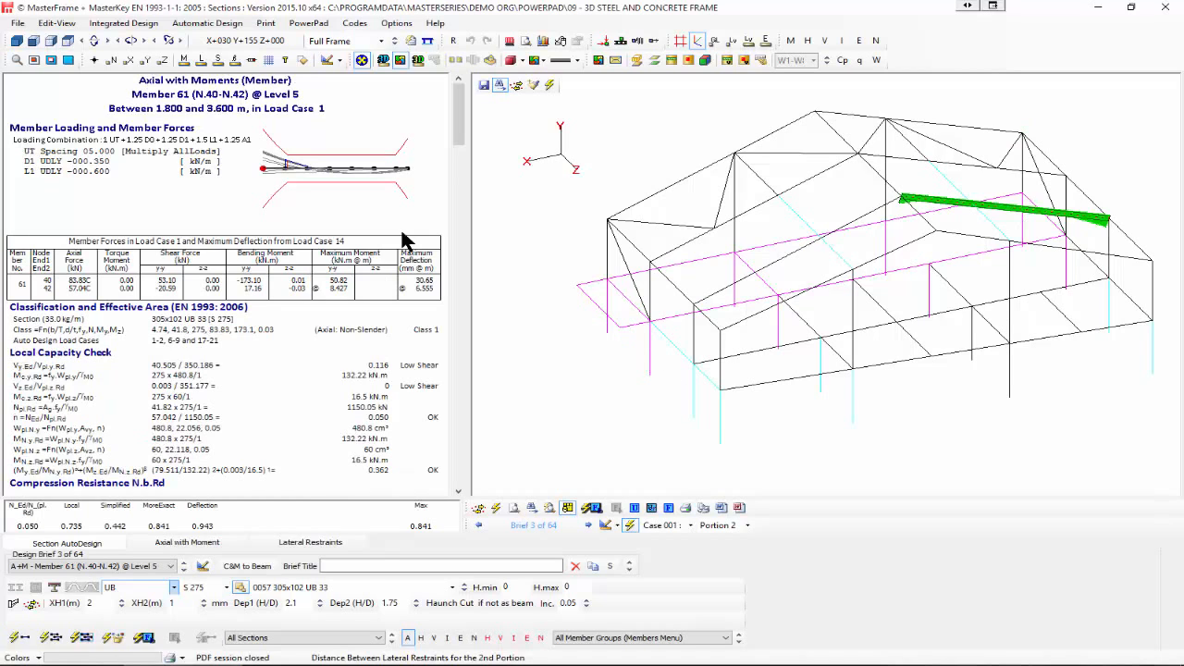
# - Select bracing member 47, set its minimum section depth to 100 and assign the 114.3x3 CHS 8.23 section
pyautogui.click(629, 265)
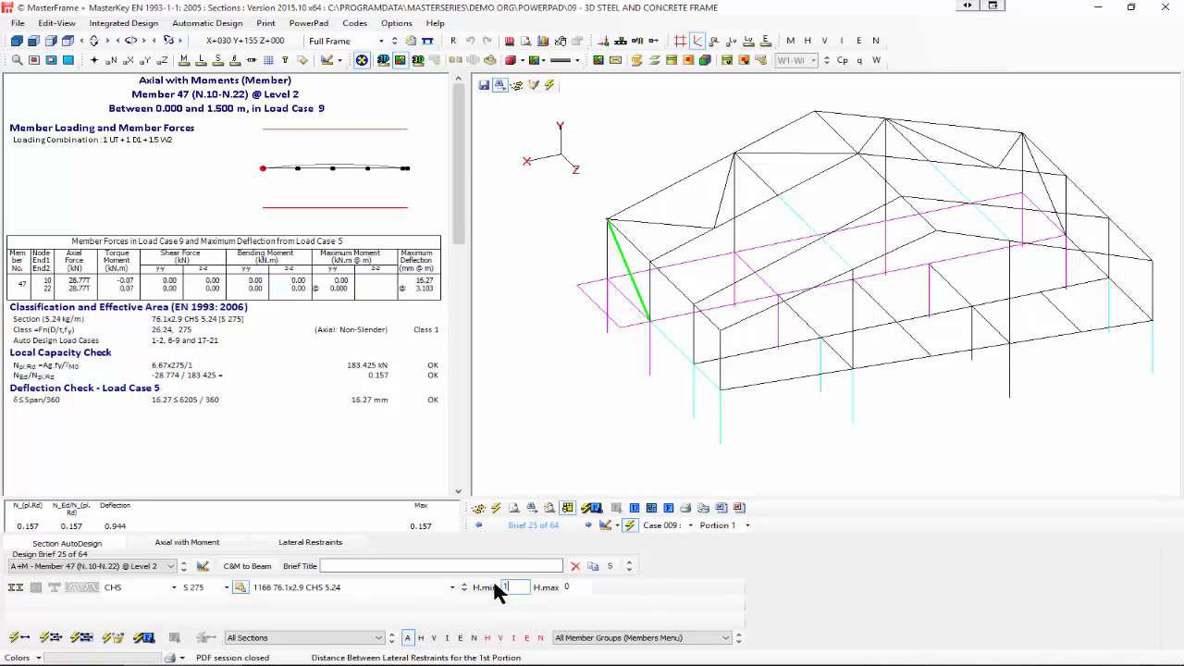
pyautogui.write('00')
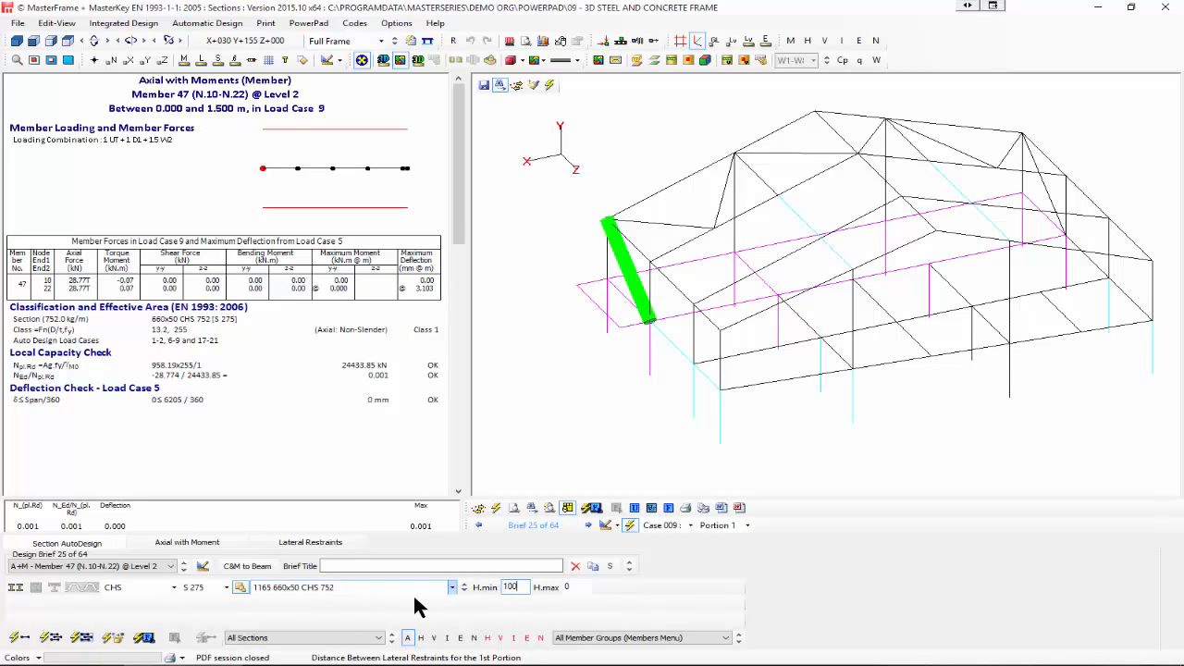
pyautogui.click(452, 587)
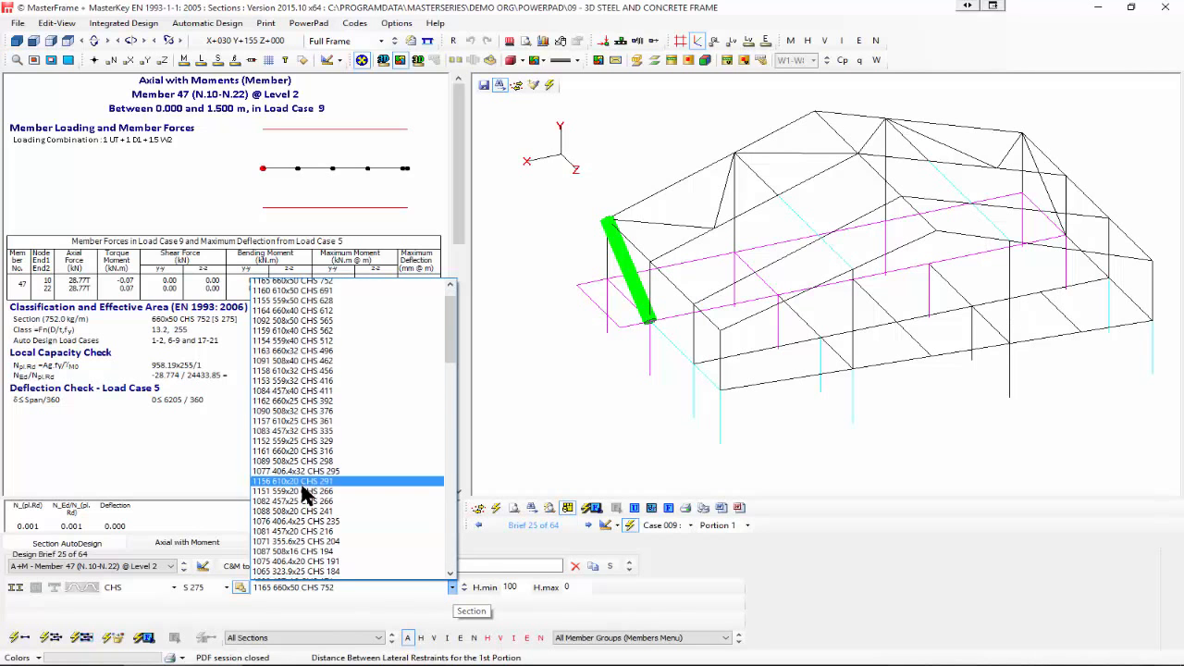
pyautogui.scroll(-20, 305, 495)
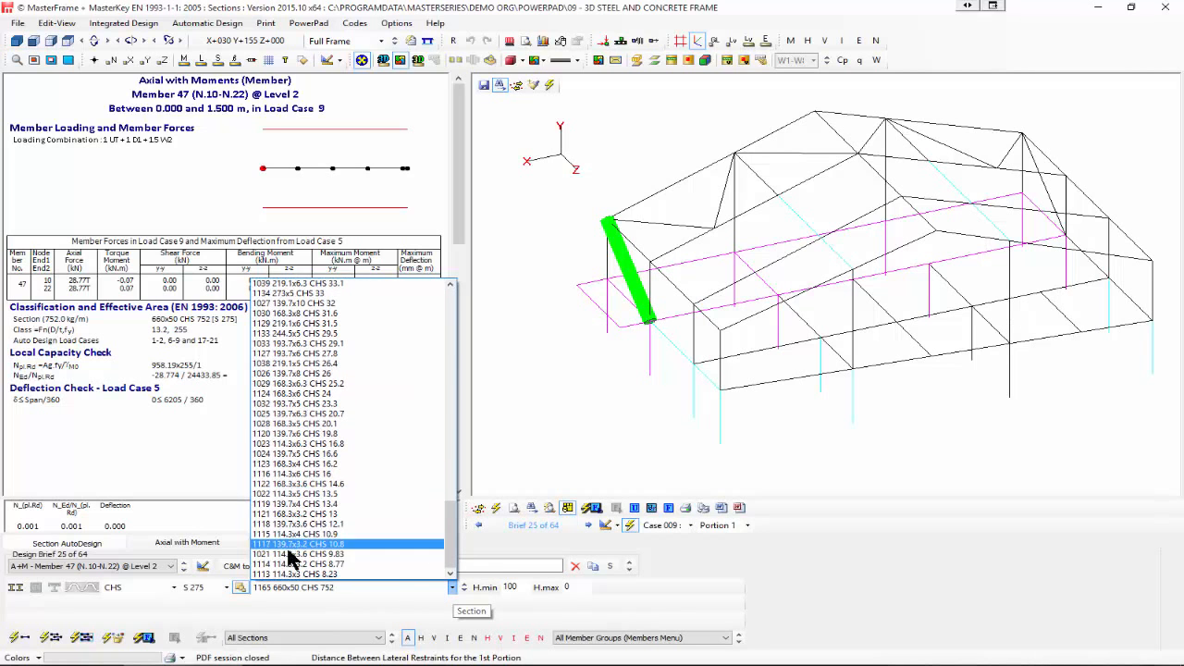
pyautogui.click(294, 574)
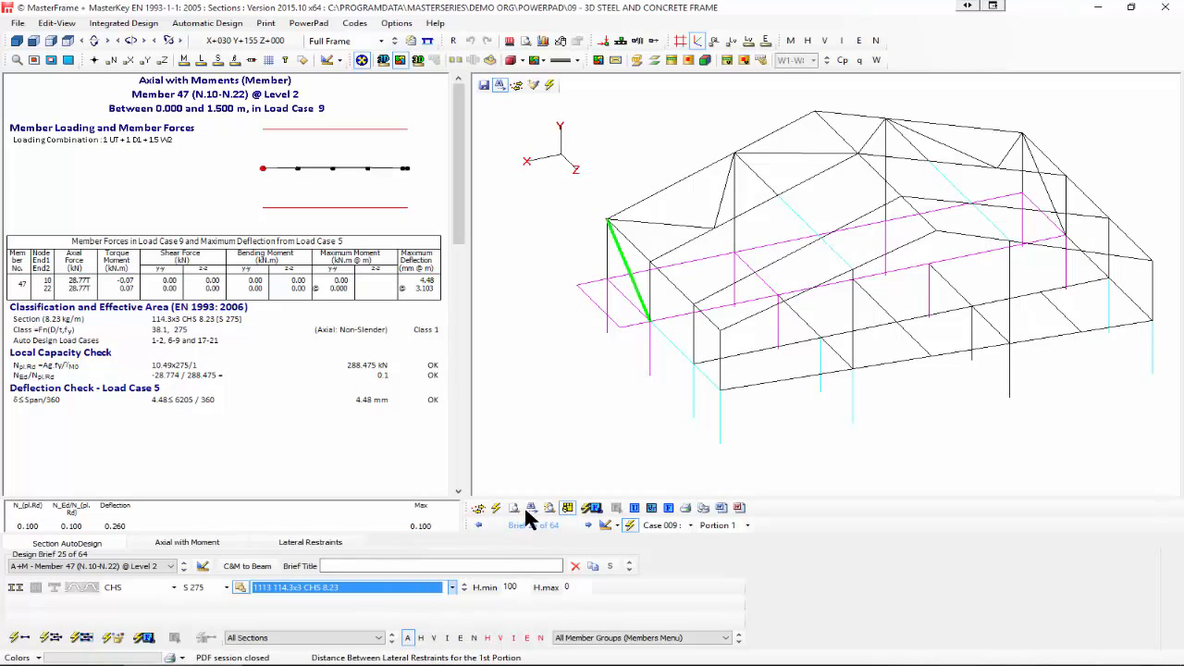
# - Scan all design briefs in the current view for failures and acknowledge the scan summary
pyautogui.click(594, 508)
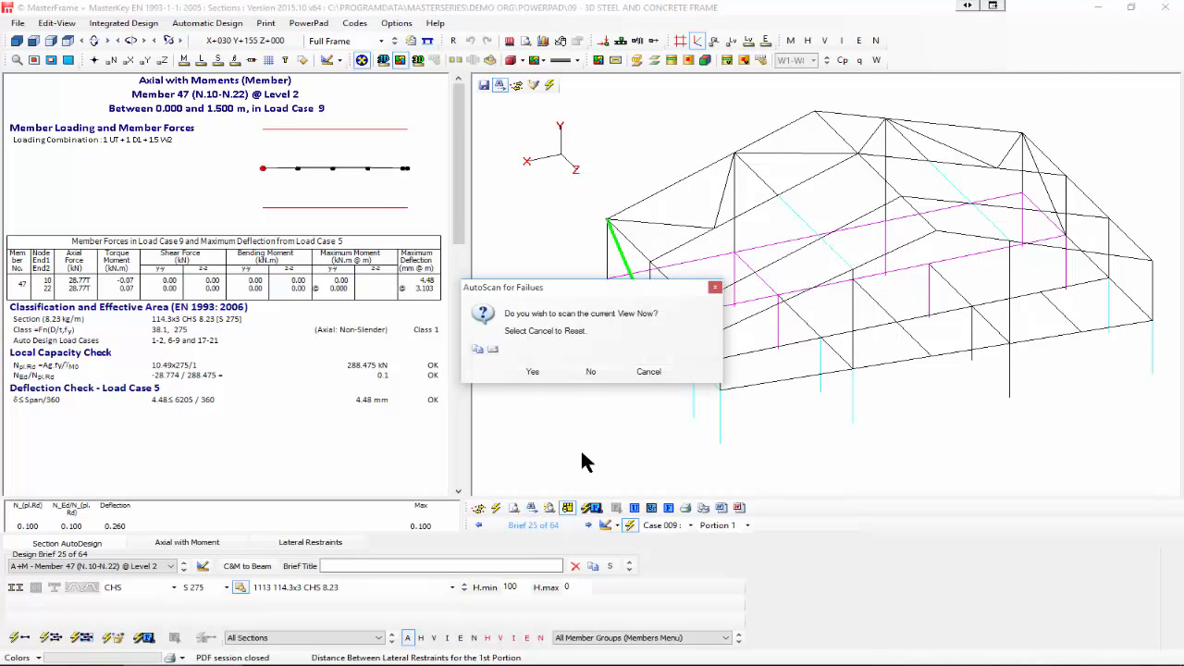
pyautogui.click(532, 372)
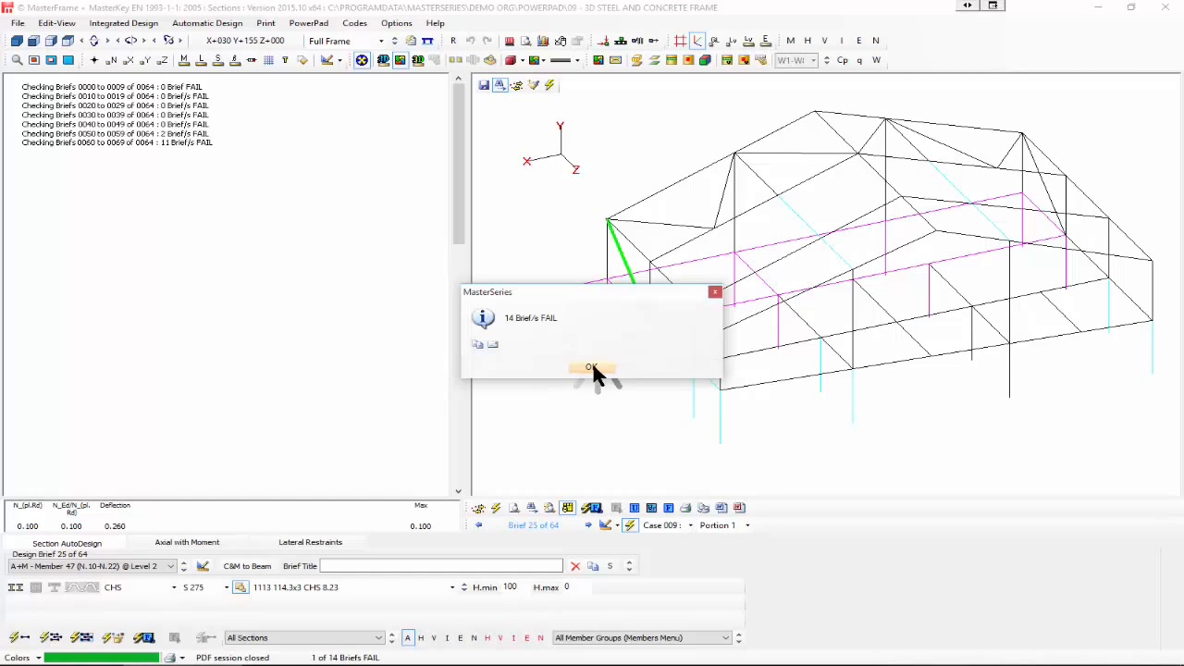
pyautogui.click(592, 366)
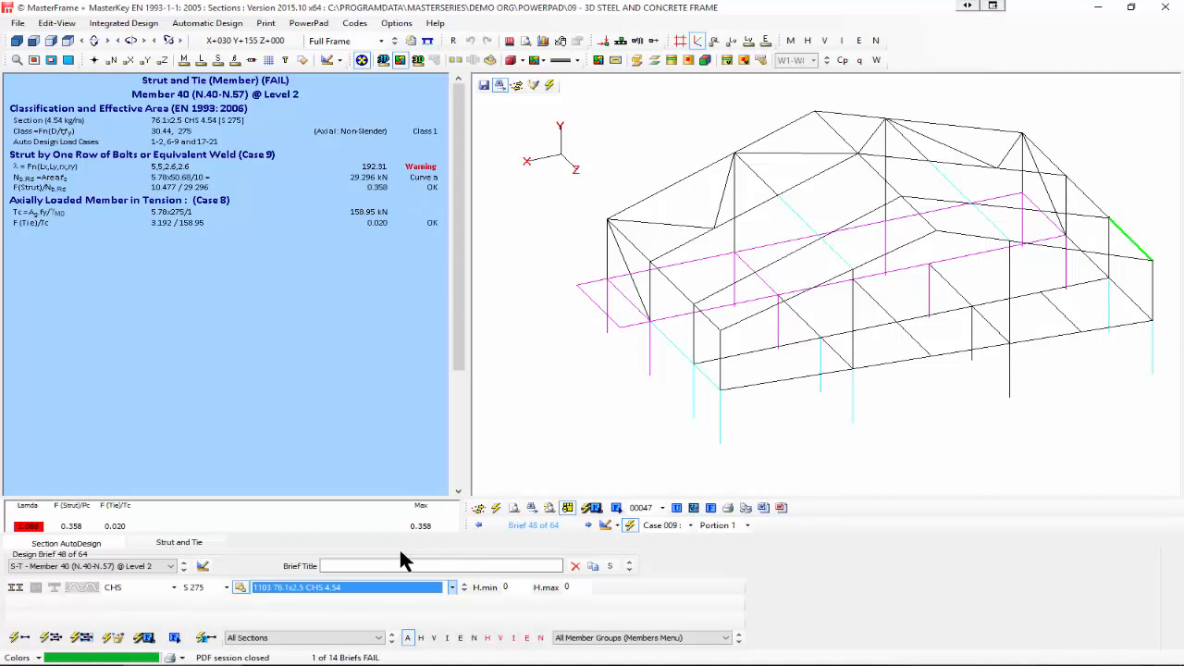
# - Display maximum unity ratios for all members, critical members per section size and failing members, and return to the critical members
pyautogui.click(677, 508)
pyautogui.moveTo(997, 358); pyautogui.dragTo(689, 421)
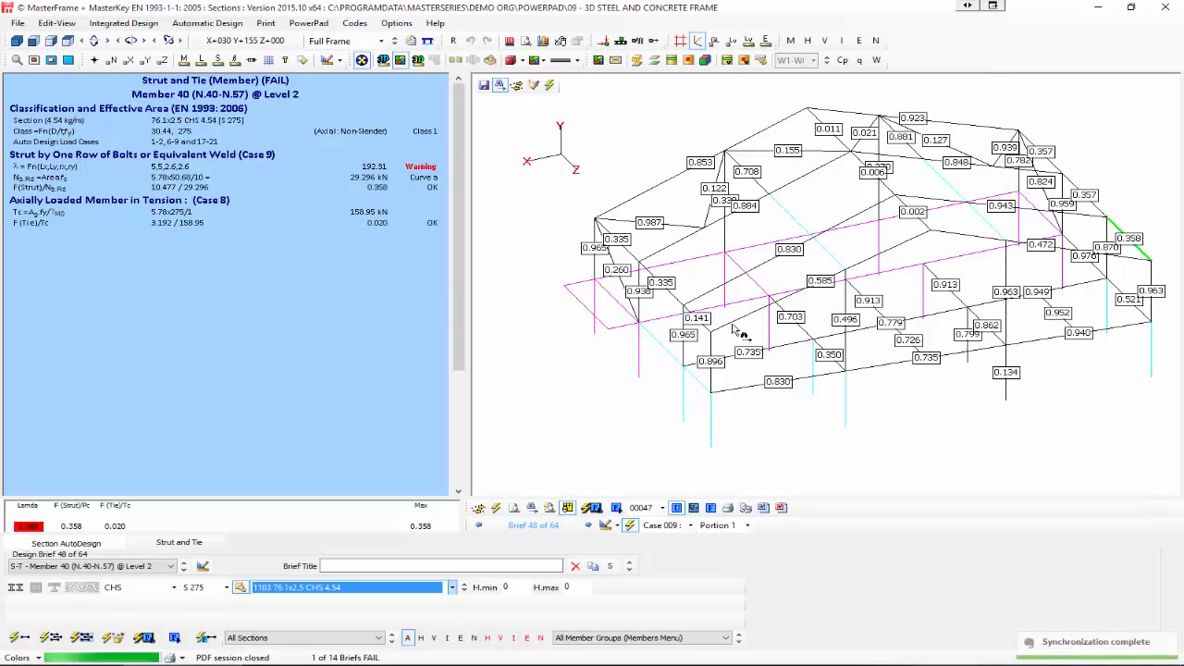
pyautogui.click(694, 509)
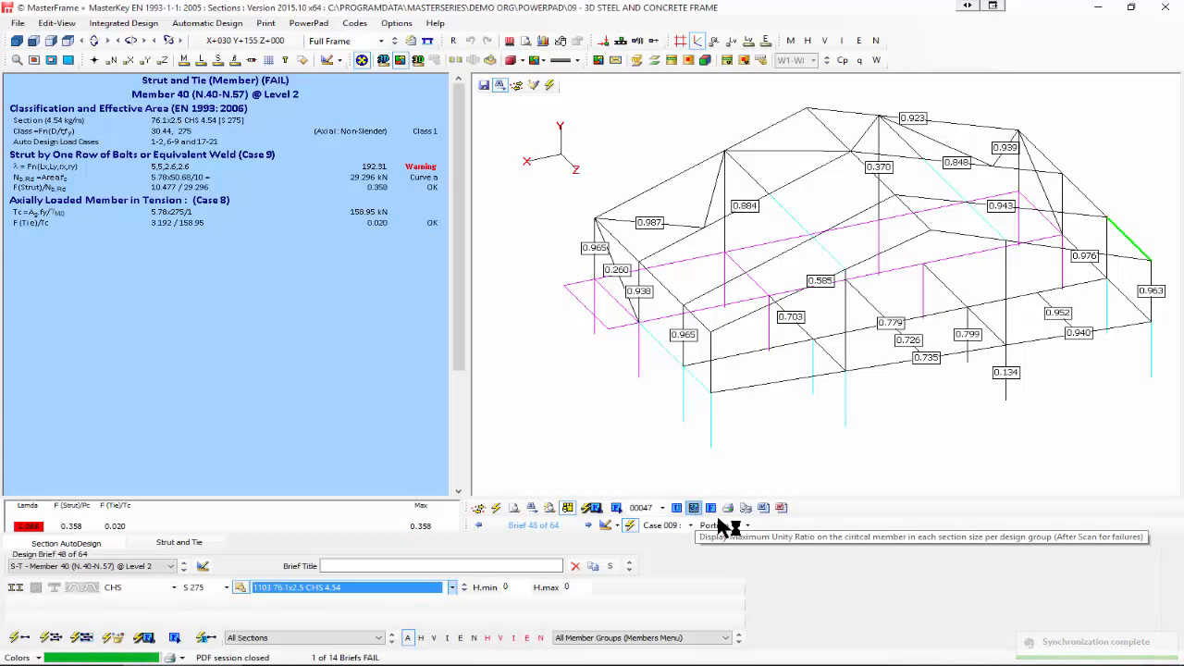
pyautogui.click(711, 509)
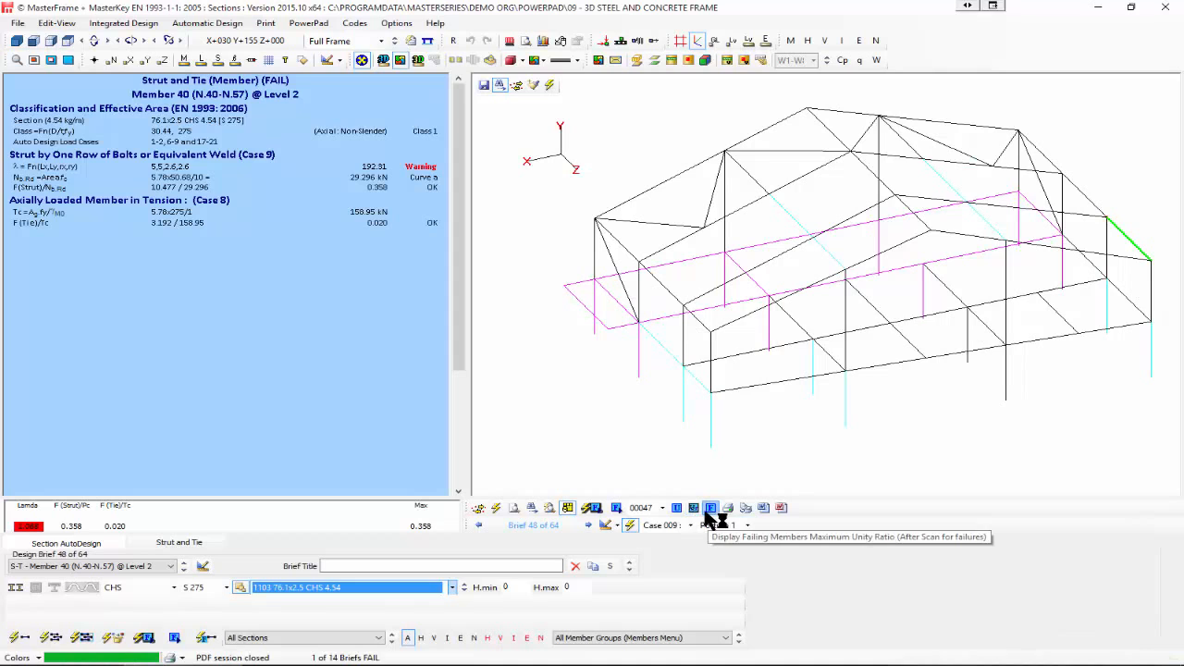
pyautogui.click(693, 509)
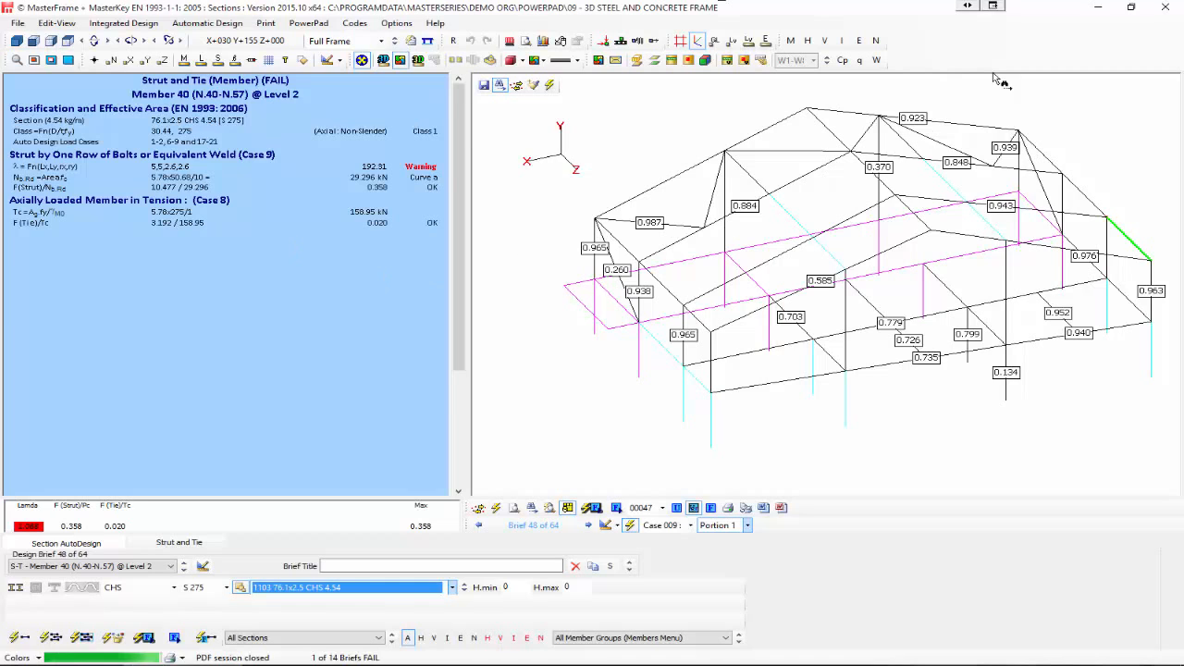
# - Exit the steel design, saving the changed section sizes and grades, and reanalyse the model as a space frame
pyautogui.click(1168, 9)
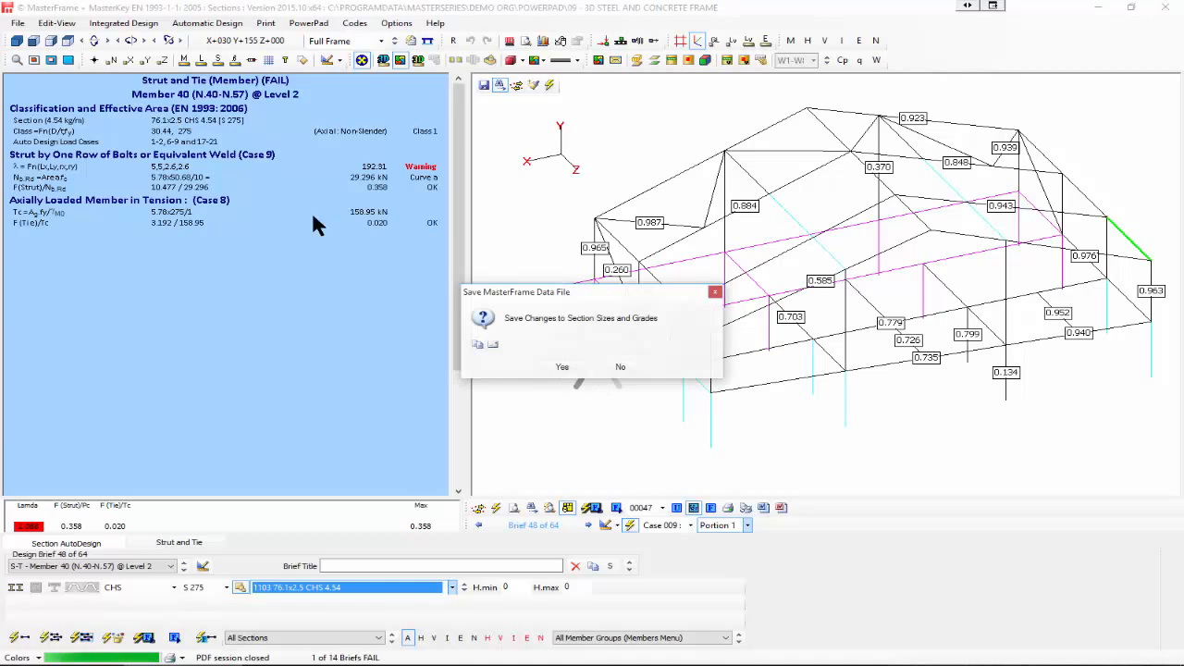
pyautogui.click(556, 363)
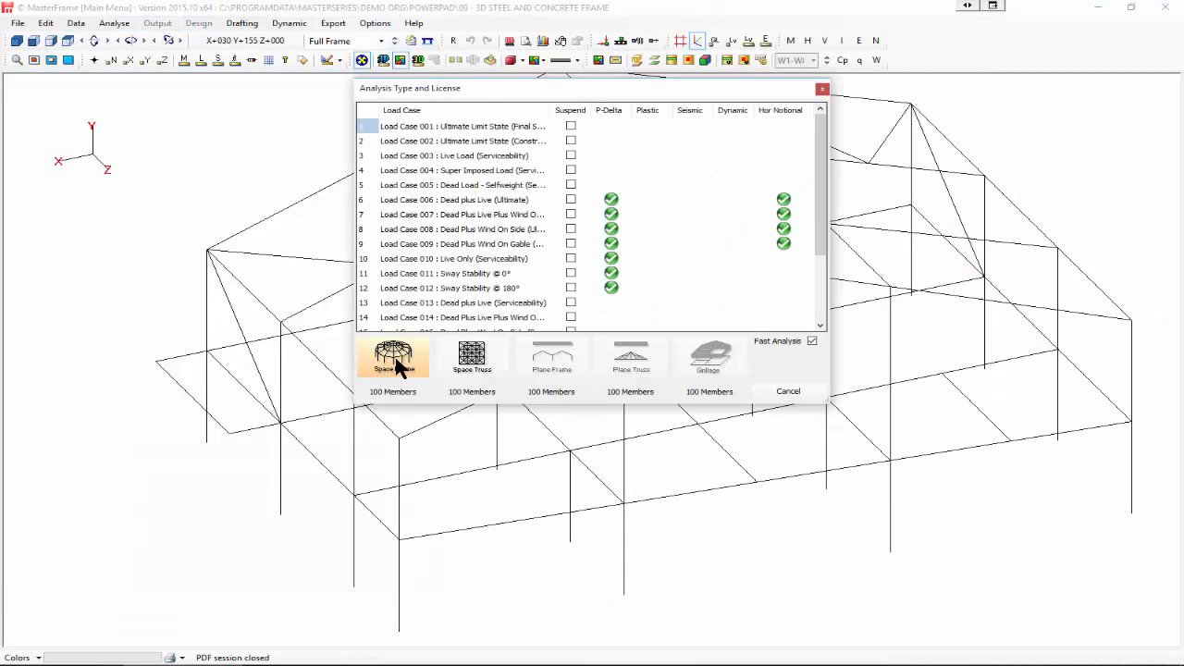
pyautogui.click(396, 365)
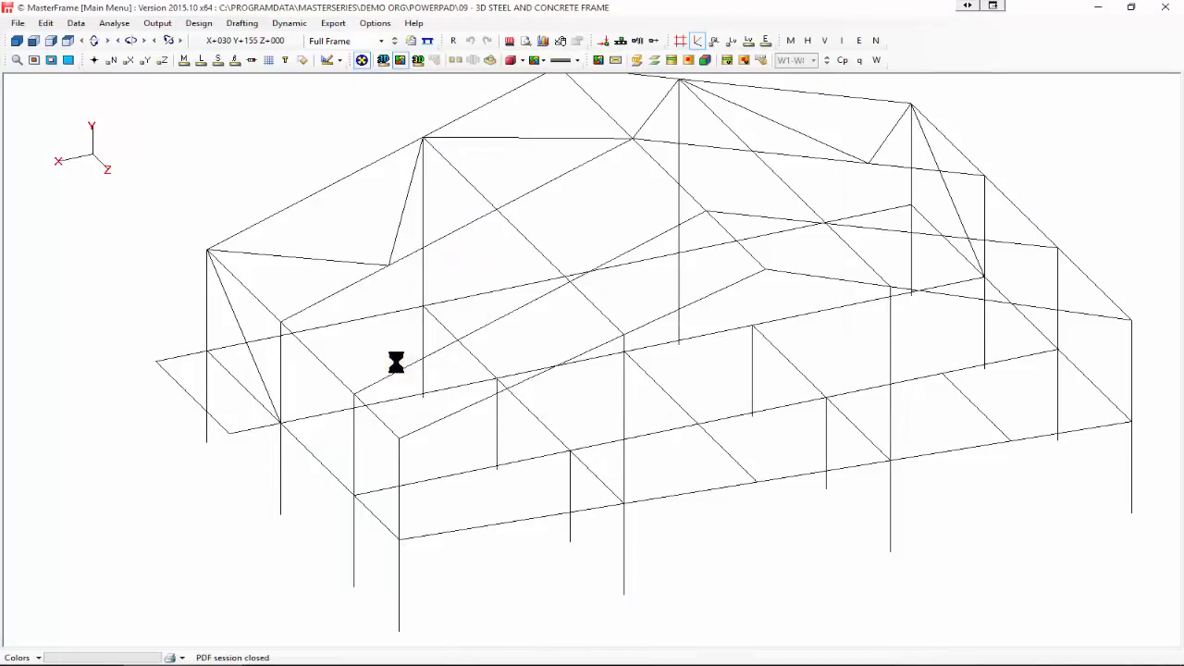
# - Start the concrete design with approximate service cases for the unmatched ultimate cases, accept the default basic data and acknowledge the uplift warning
pyautogui.click(200, 23)
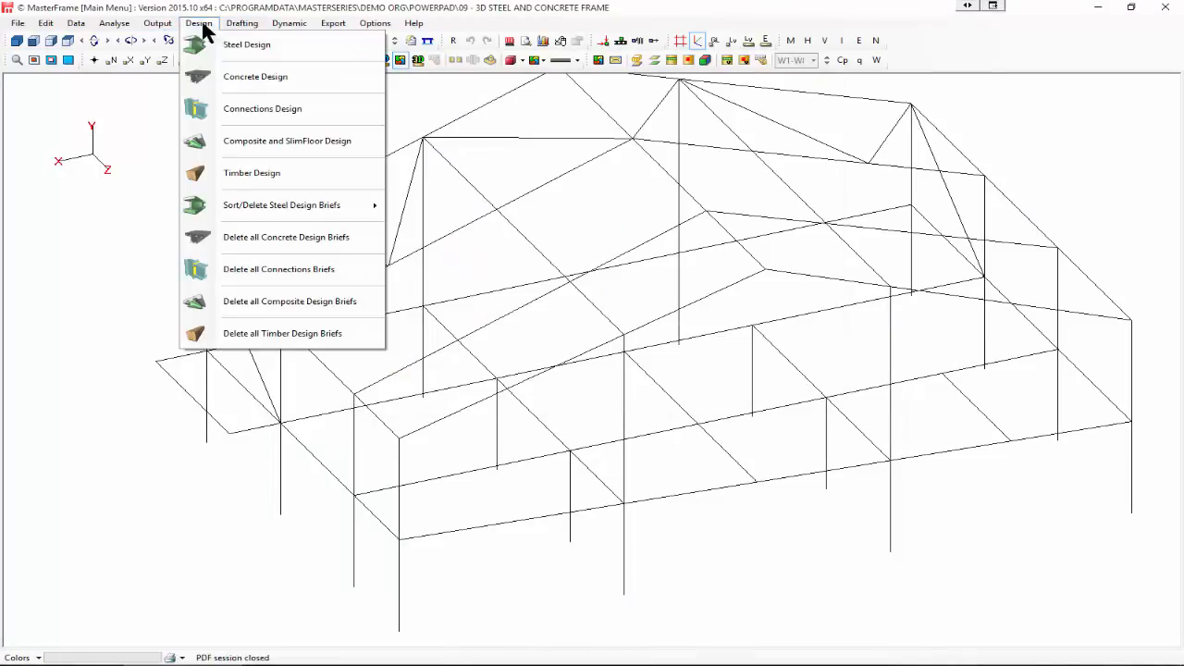
pyautogui.click(267, 75)
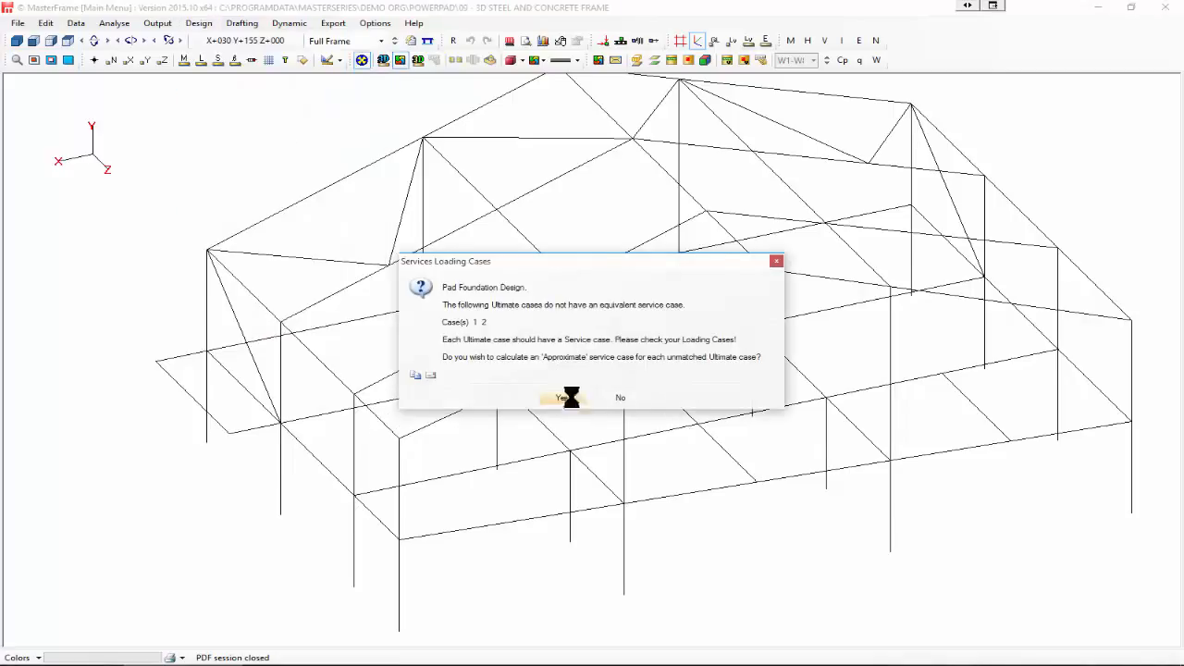
pyautogui.click(566, 397)
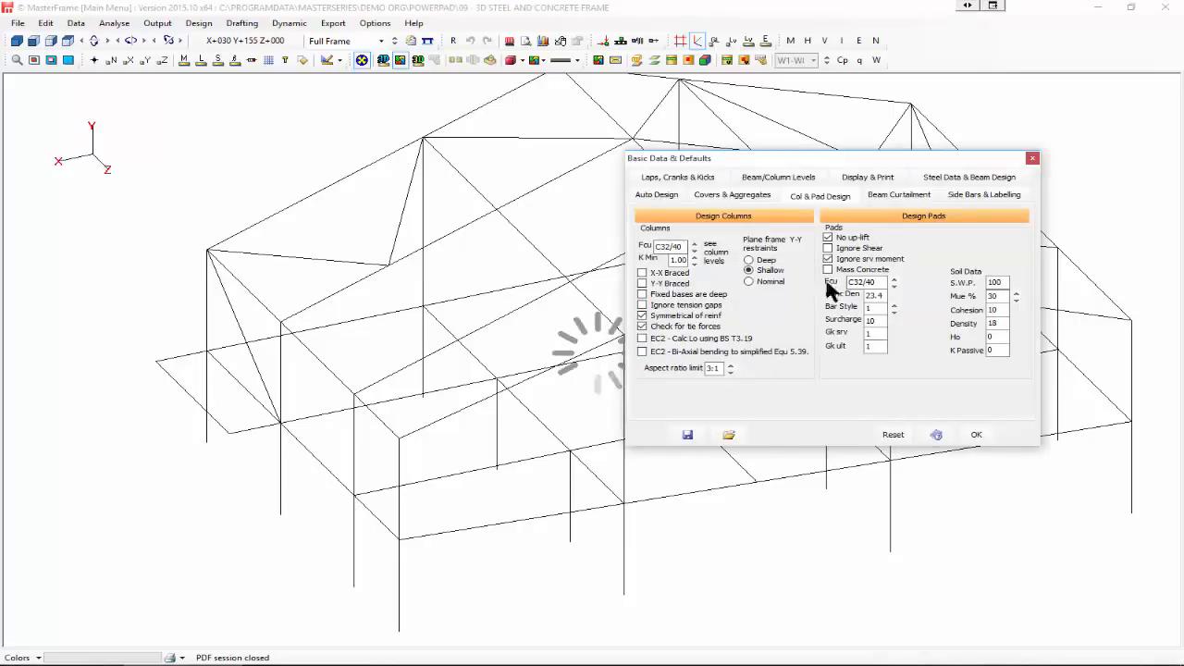
pyautogui.click(978, 434)
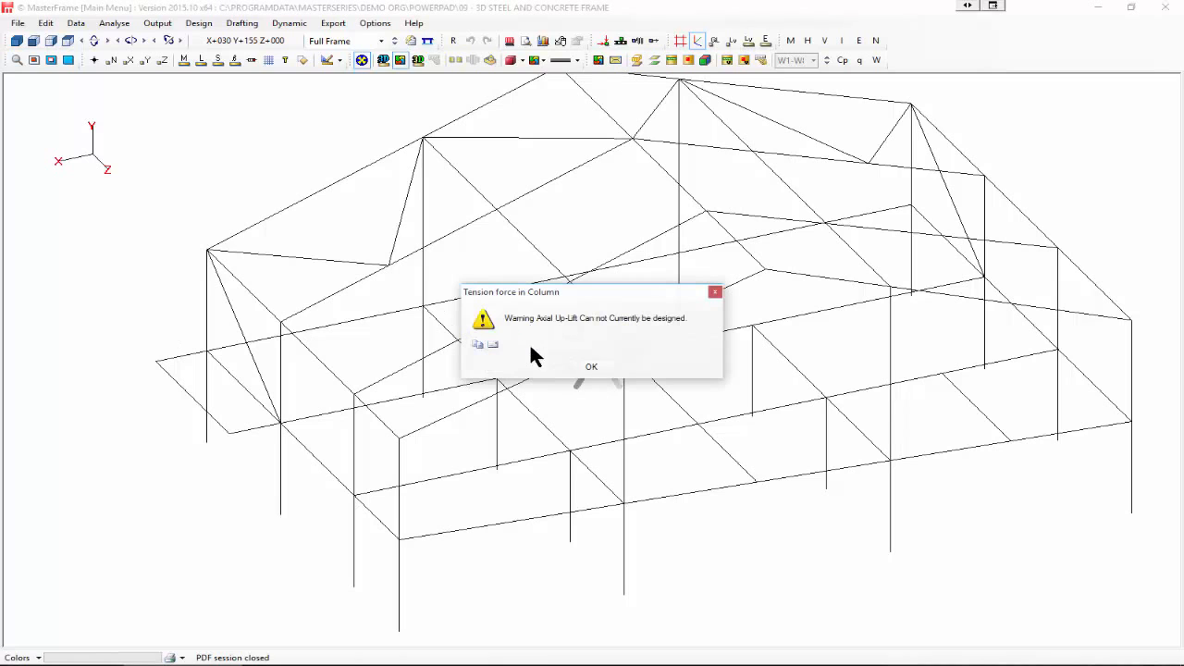
pyautogui.click(591, 369)
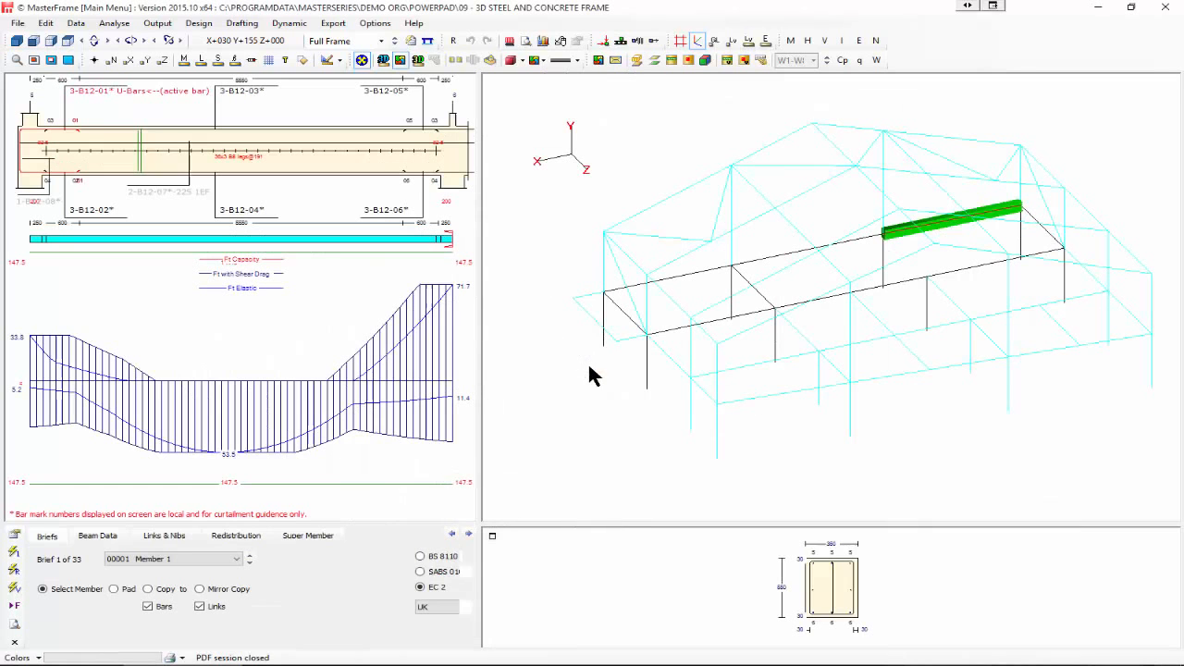
# - Inspect the reinforcement layout and force diagrams of concrete beam members 7, 5 and 3
pyautogui.click(670, 337)
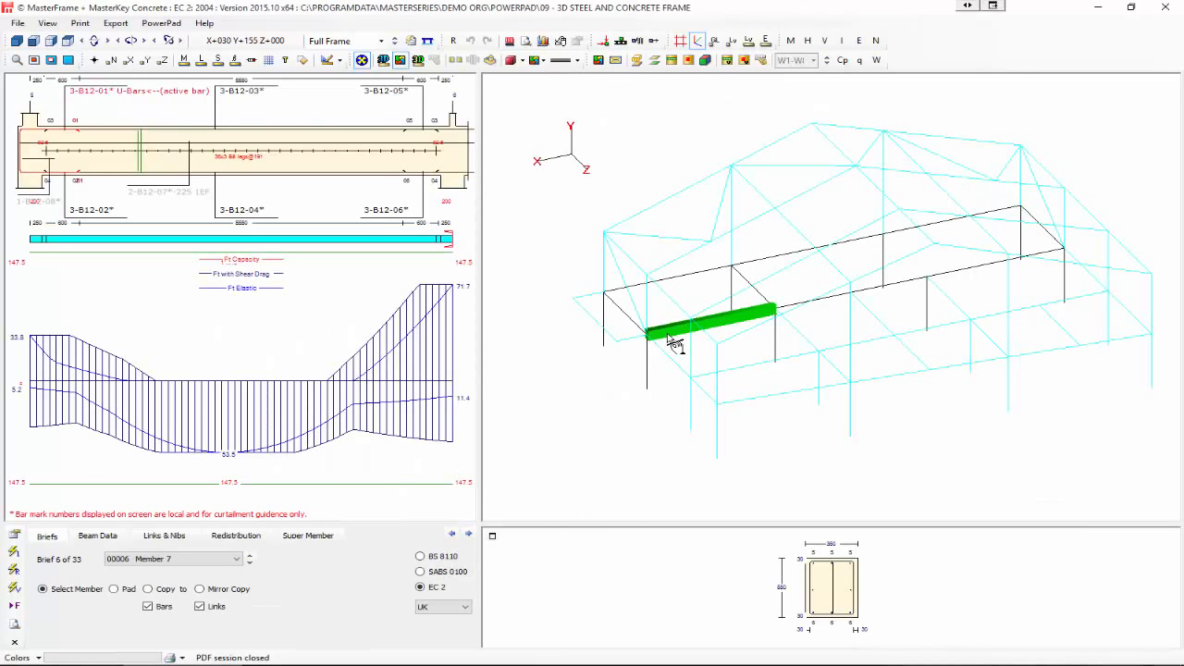
pyautogui.click(788, 297)
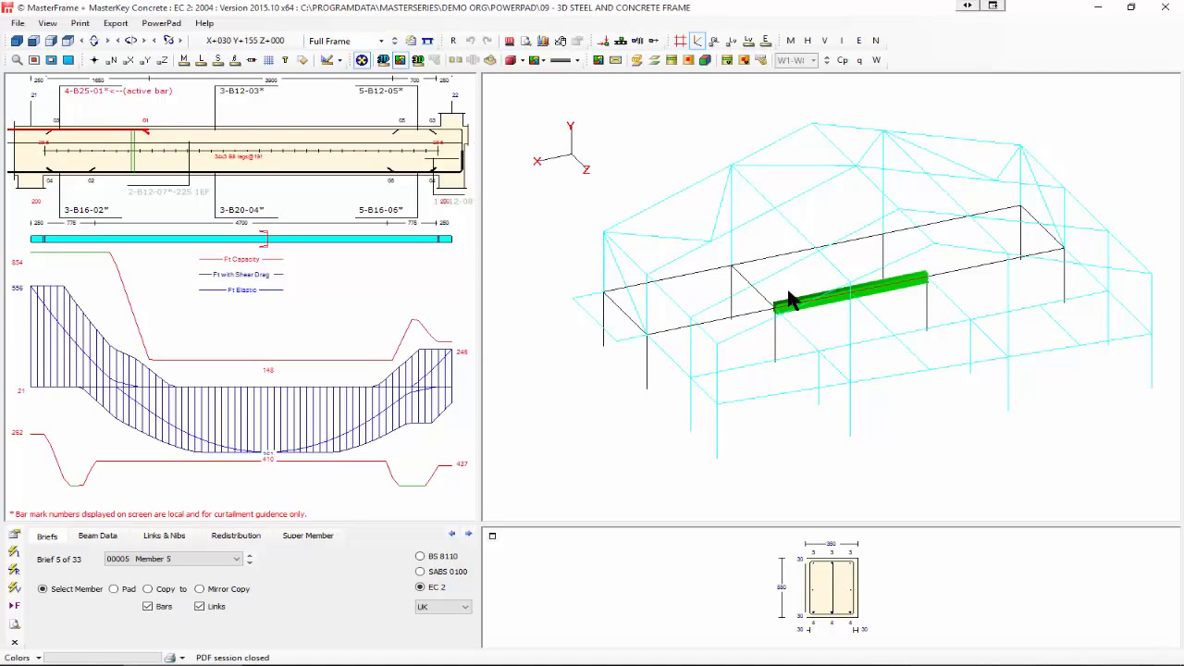
pyautogui.click(689, 277)
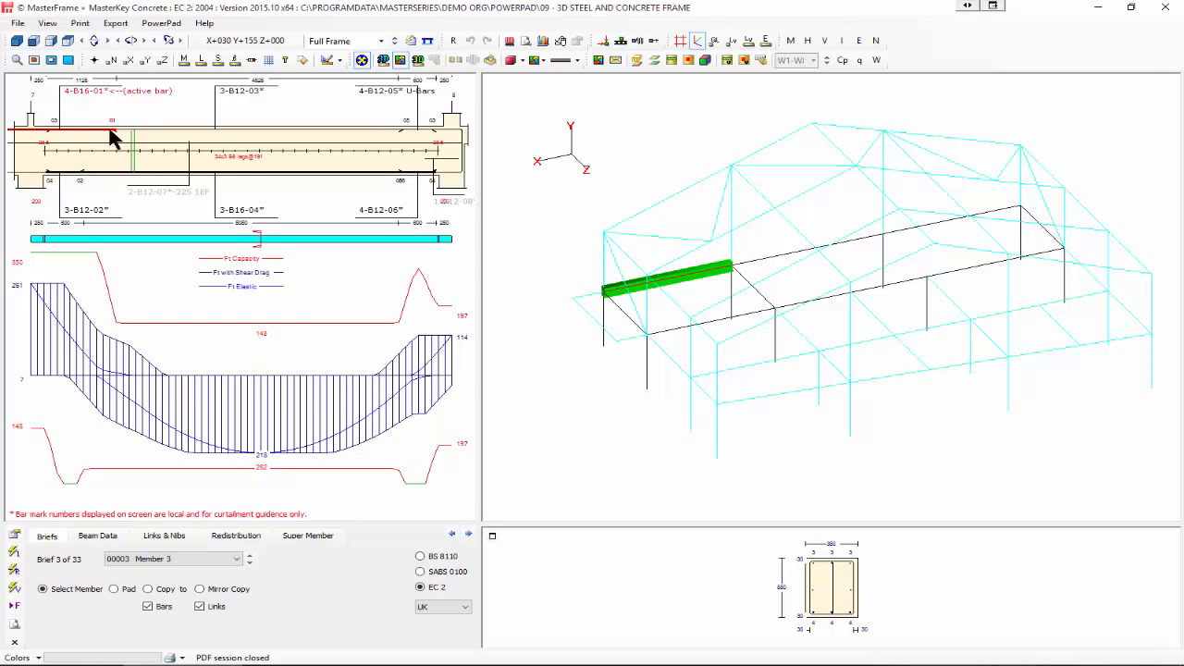
# - Try four B12 bars in the midspan top reinforcement of member 3, and return it to three
pyautogui.click(228, 92)
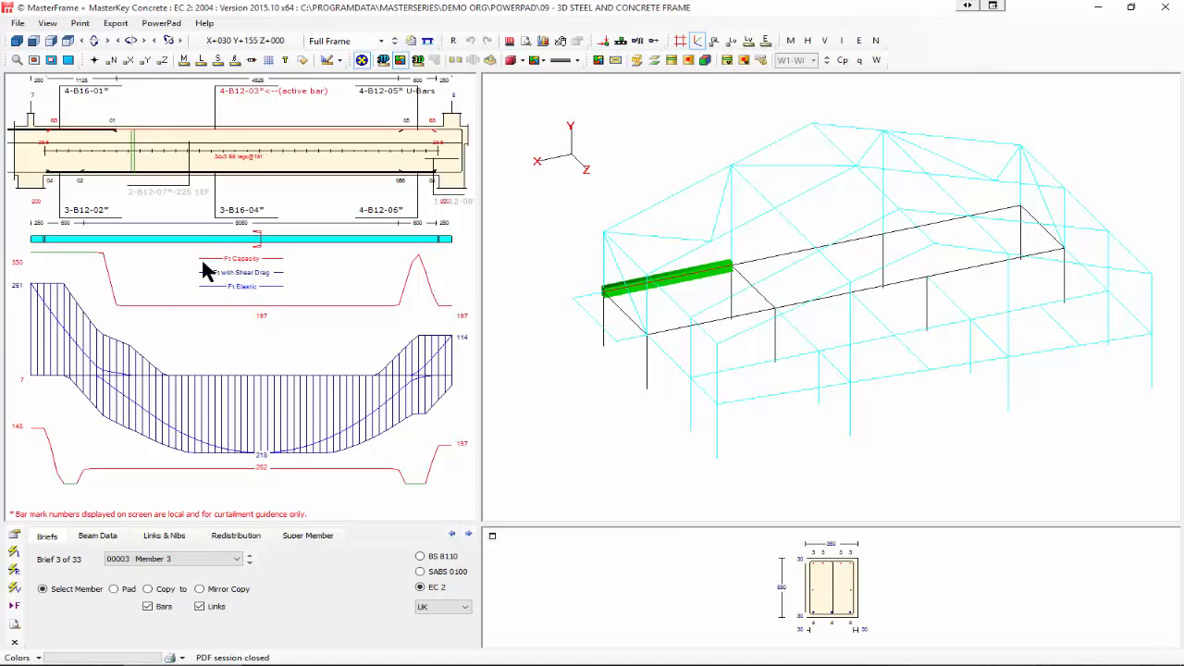
pyautogui.click(223, 91)
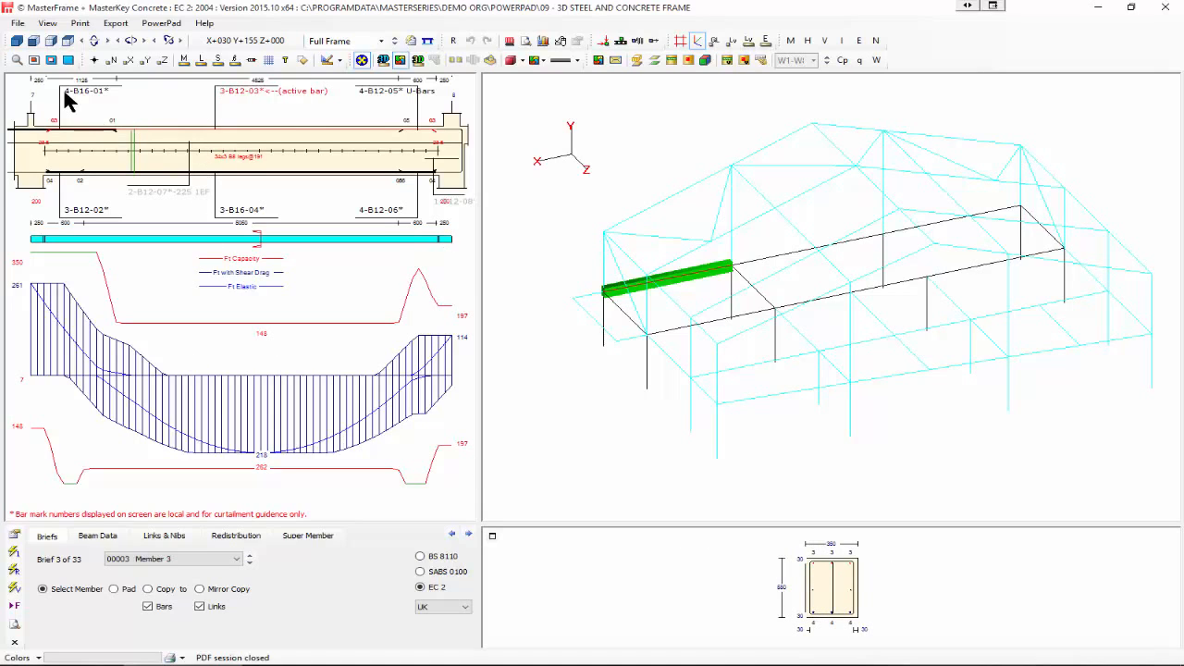
# - Limit the beam auto design to a maximum of 3 bars and auto design member 3
pyautogui.click(13, 534)
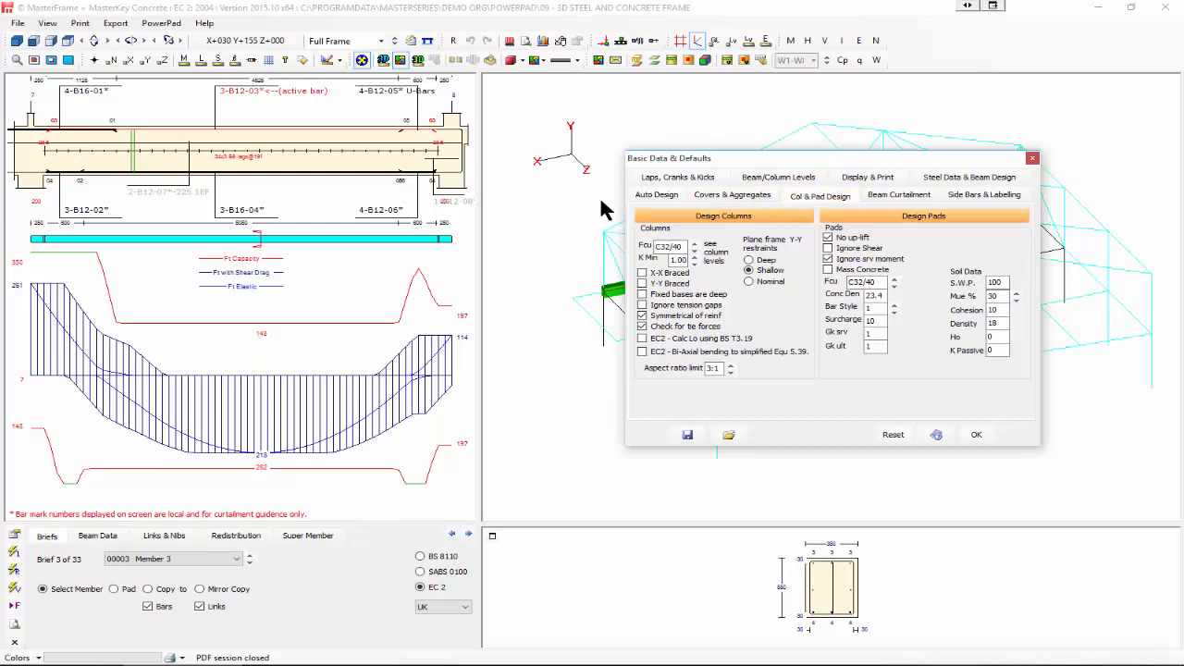
pyautogui.click(656, 196)
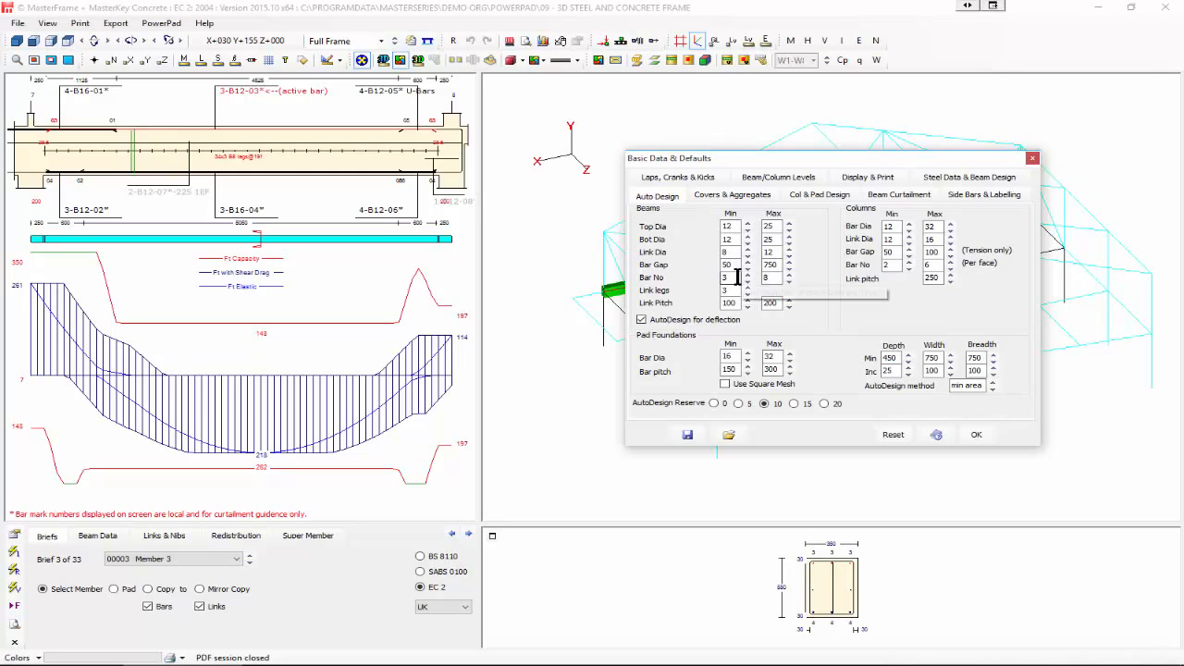
pyautogui.click(789, 280)
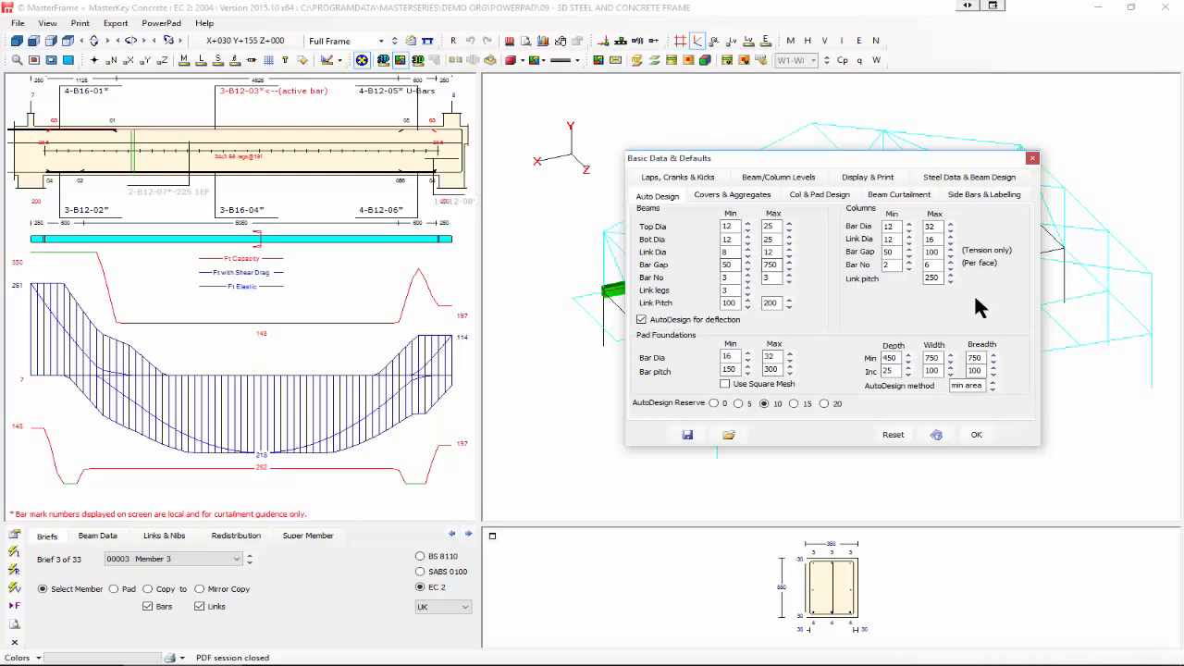
pyautogui.click(978, 434)
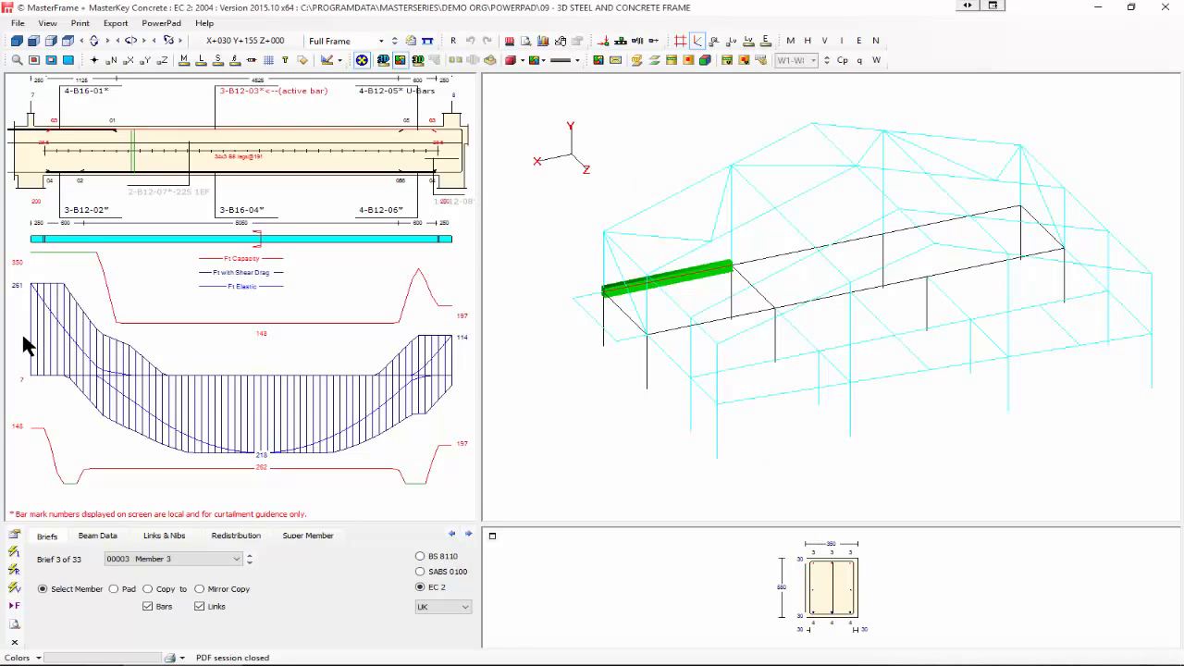
pyautogui.click(17, 553)
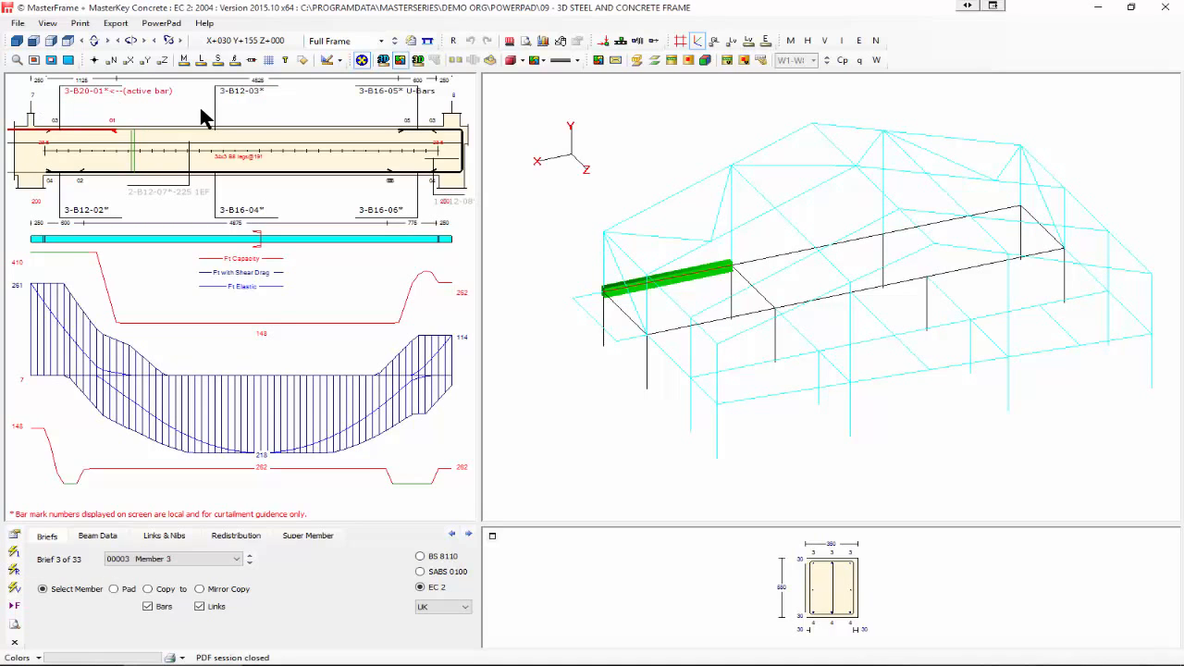
# - Inspect the end U-bars of member 3 and compare its reinforcement with beam members 2 and 1
pyautogui.click(380, 99)
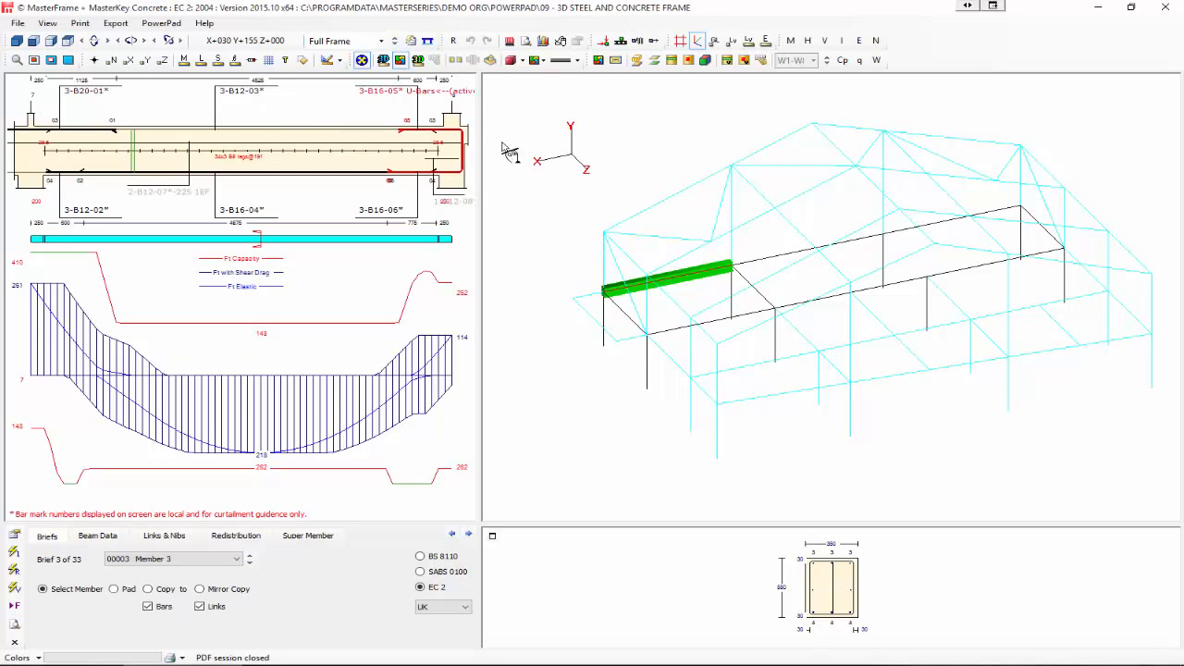
pyautogui.click(776, 258)
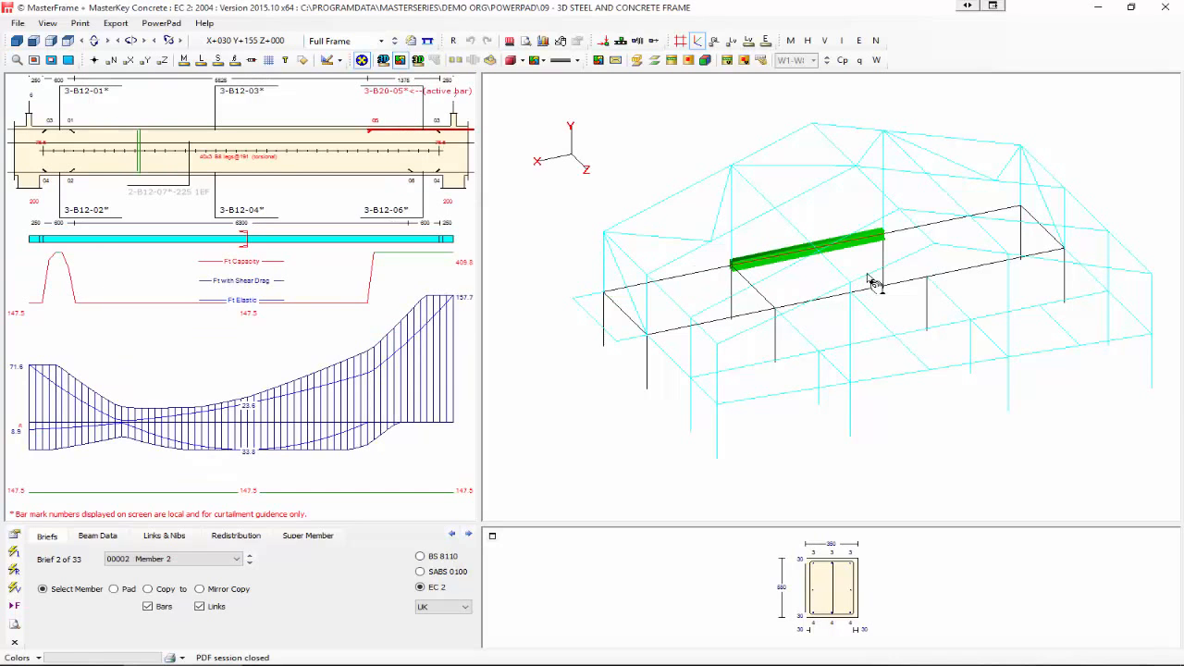
pyautogui.click(907, 232)
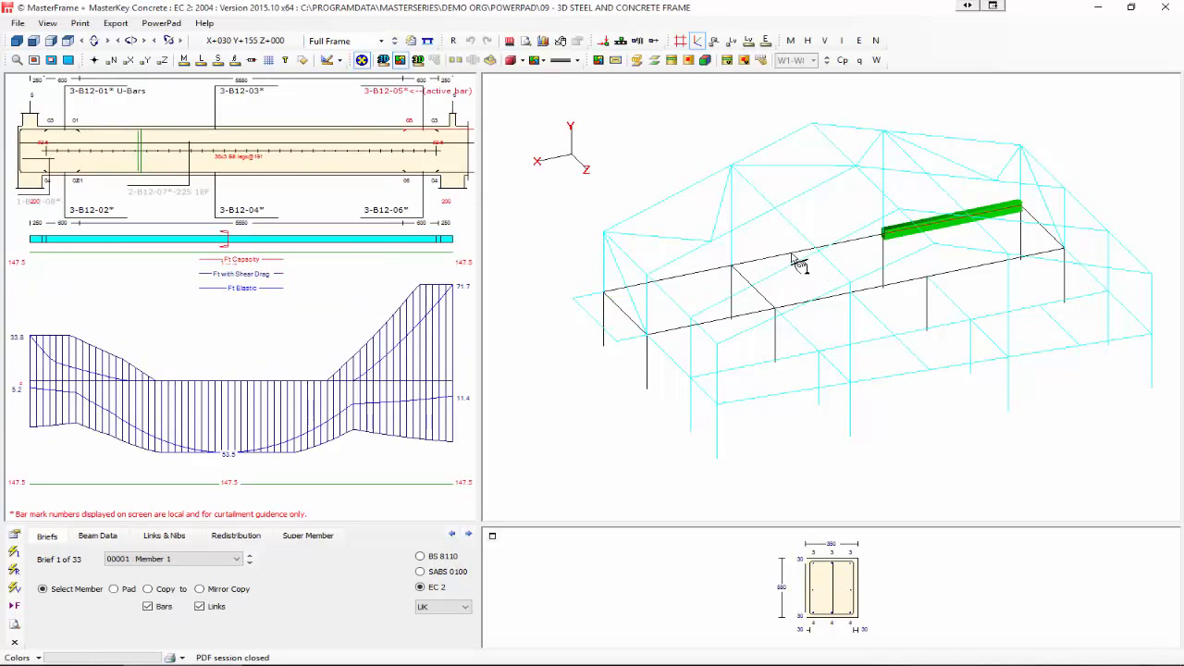
pyautogui.click(757, 266)
pyautogui.click(701, 287)
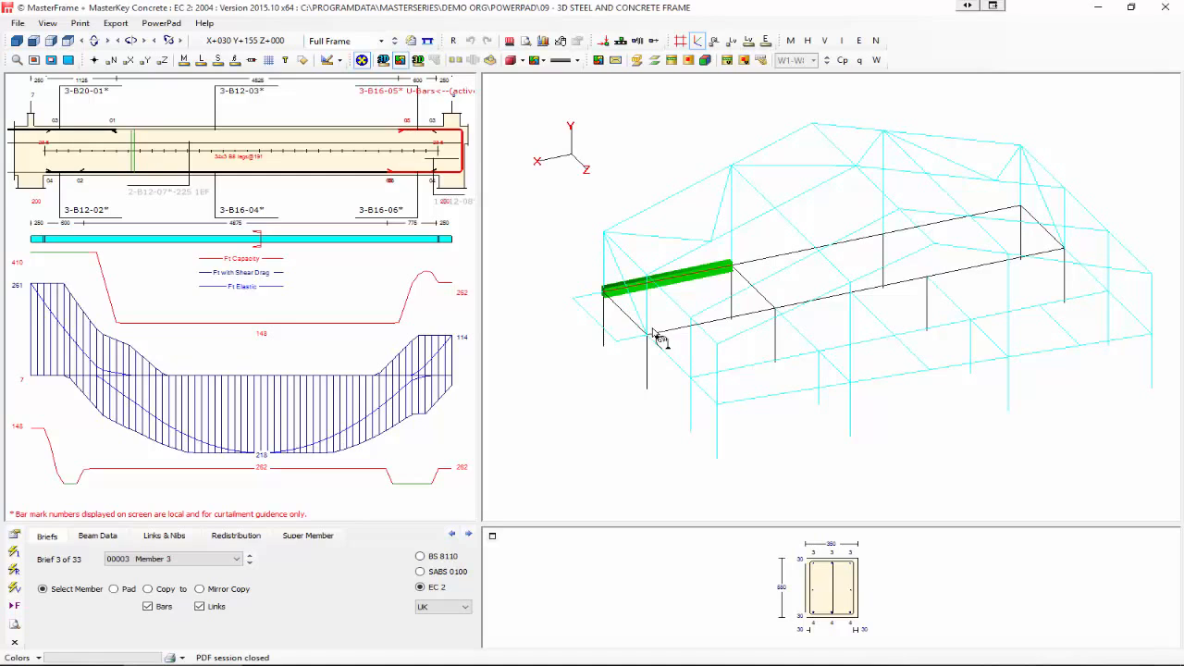
# - Auto design the reinforcement of beam members 7 and 5
pyautogui.click(717, 324)
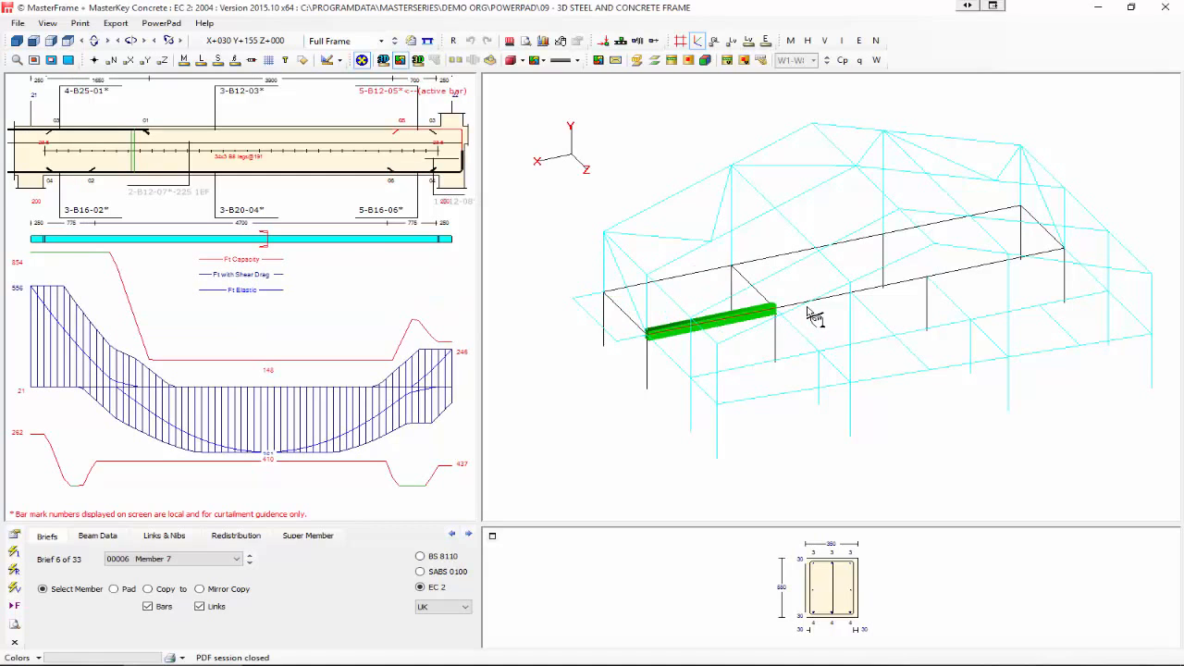
pyautogui.click(14, 551)
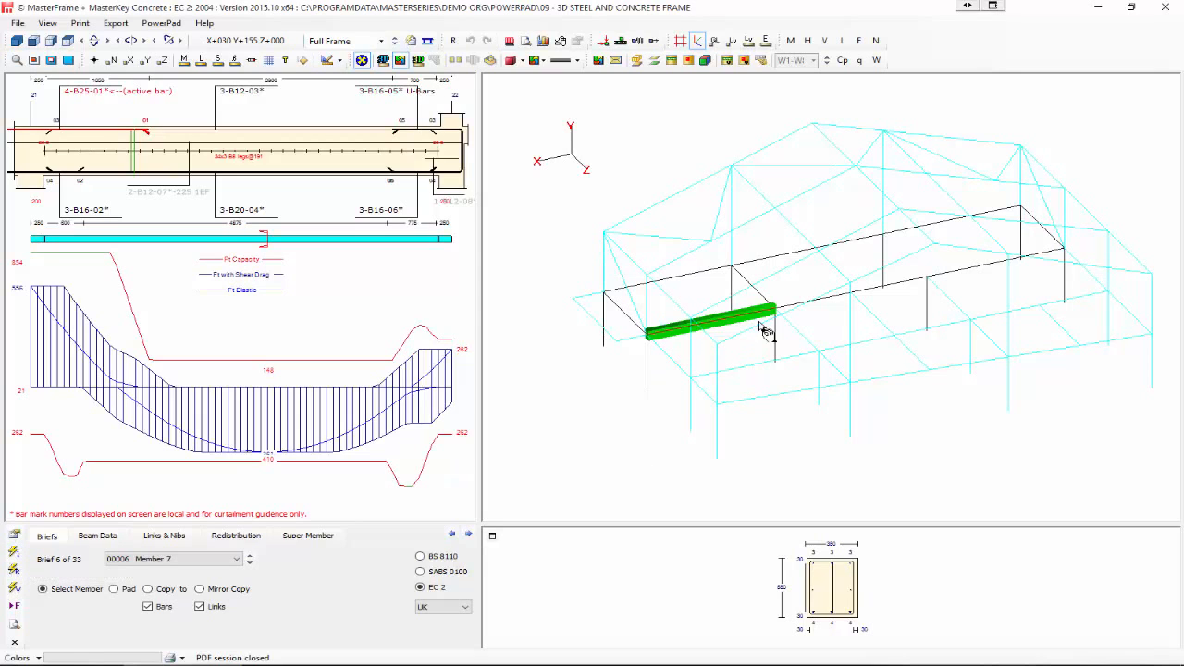
pyautogui.click(795, 303)
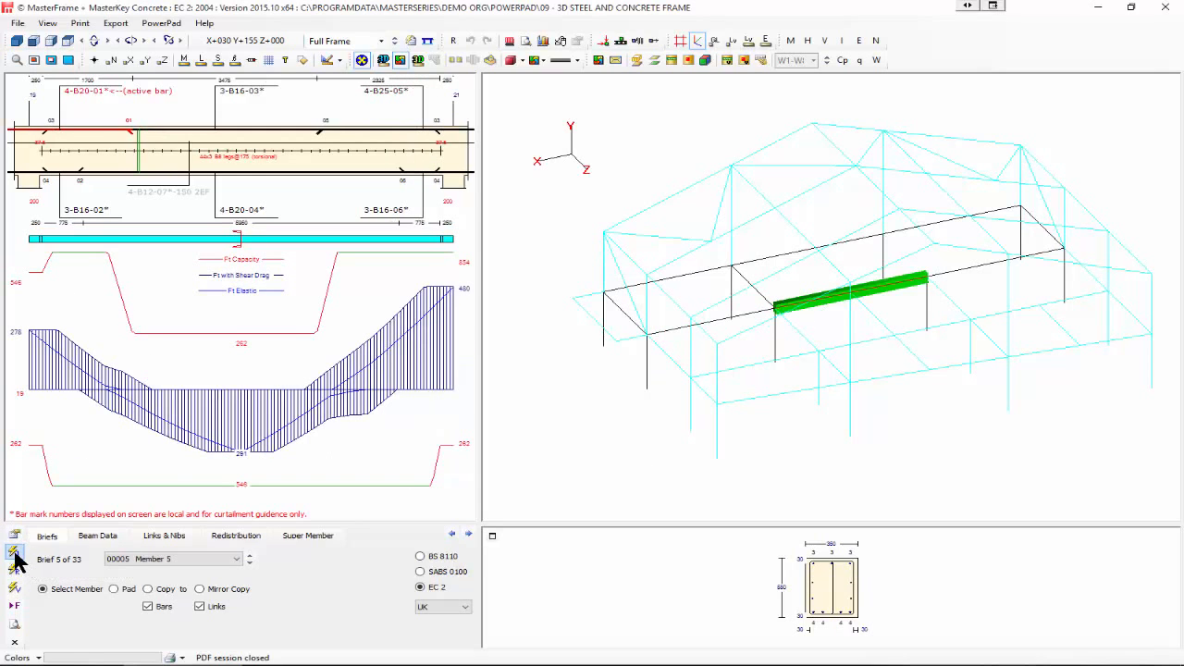
pyautogui.click(14, 553)
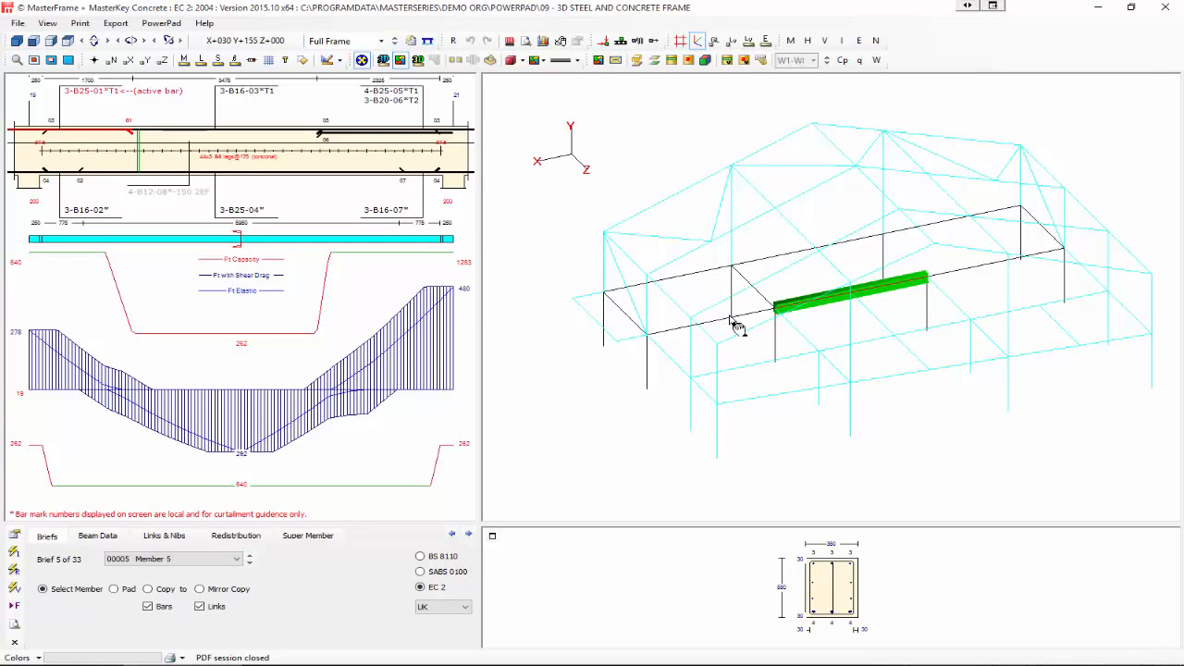
# - Select beam member 7 and remove the second-layer B20 top bars at its support
pyautogui.click(734, 326)
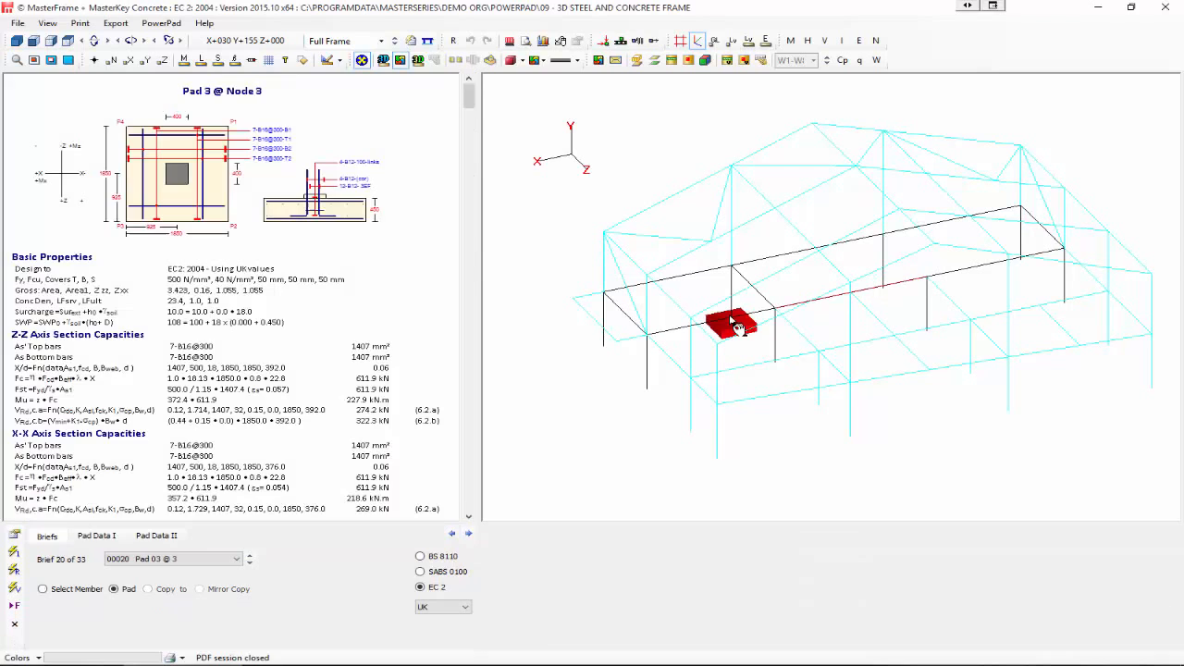
pyautogui.click(673, 330)
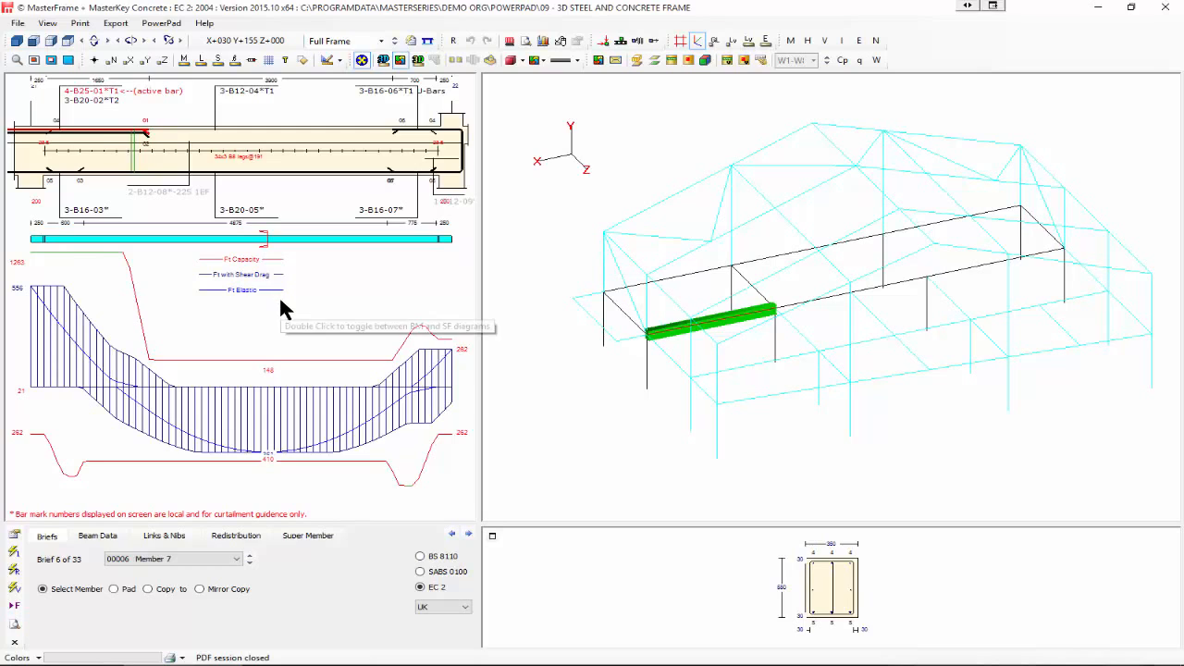
pyautogui.rightClick(66, 100)
pyautogui.rightClick(65, 102)
pyautogui.rightClick(65, 101)
pyautogui.rightClick(66, 101)
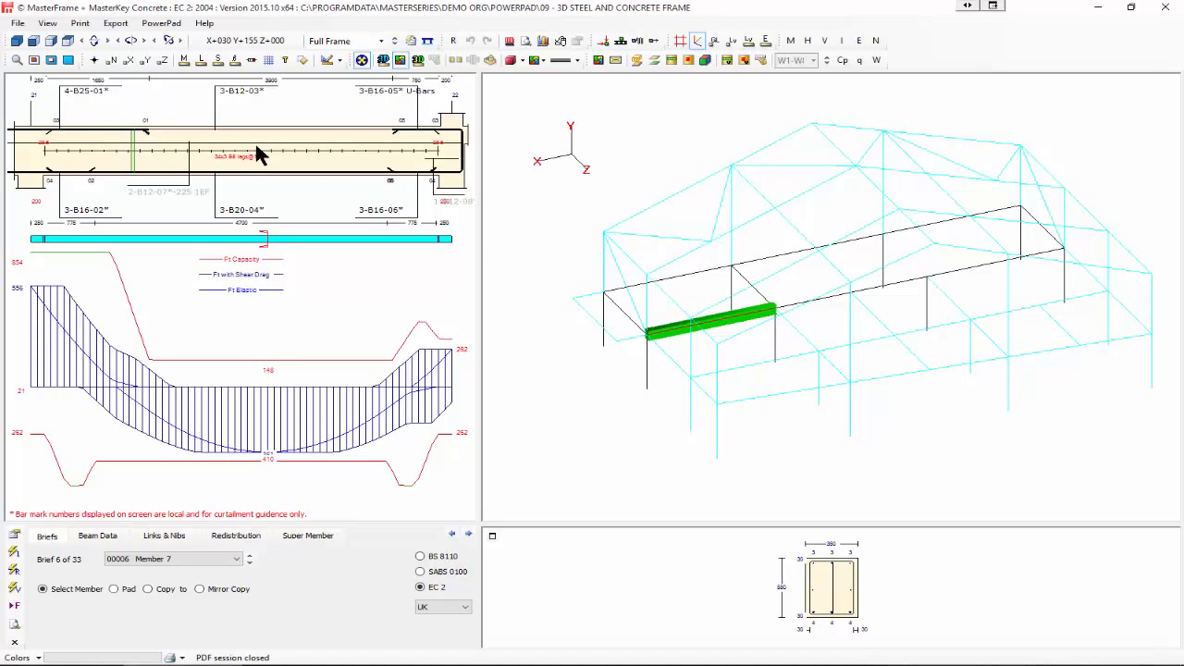
# - Set the number of B25-01 top support bars in member 7 to 3
pyautogui.click(67, 97)
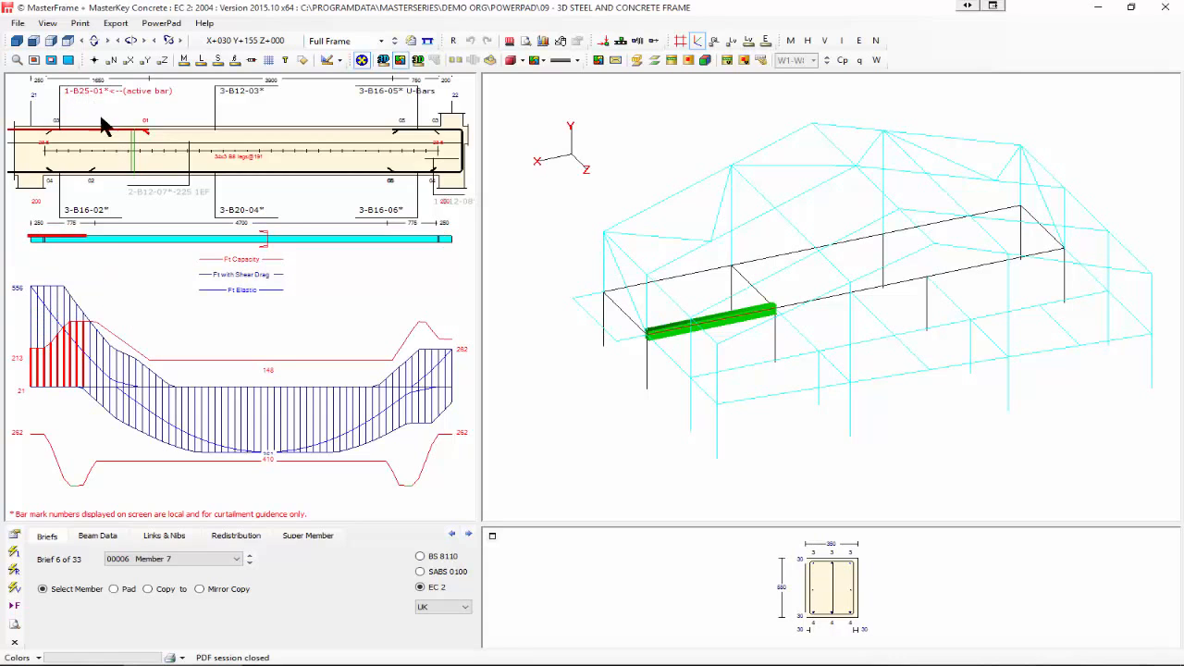
pyautogui.click(63, 92)
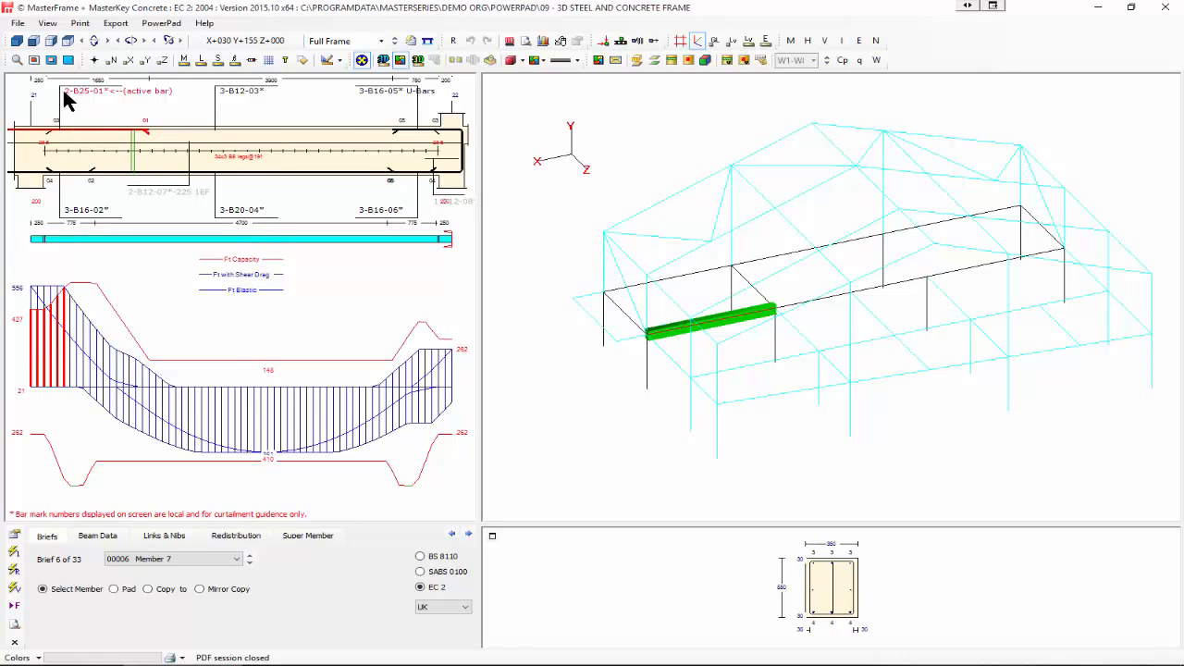
pyautogui.click(66, 90)
pyautogui.click(66, 91)
pyautogui.rightClick(73, 92)
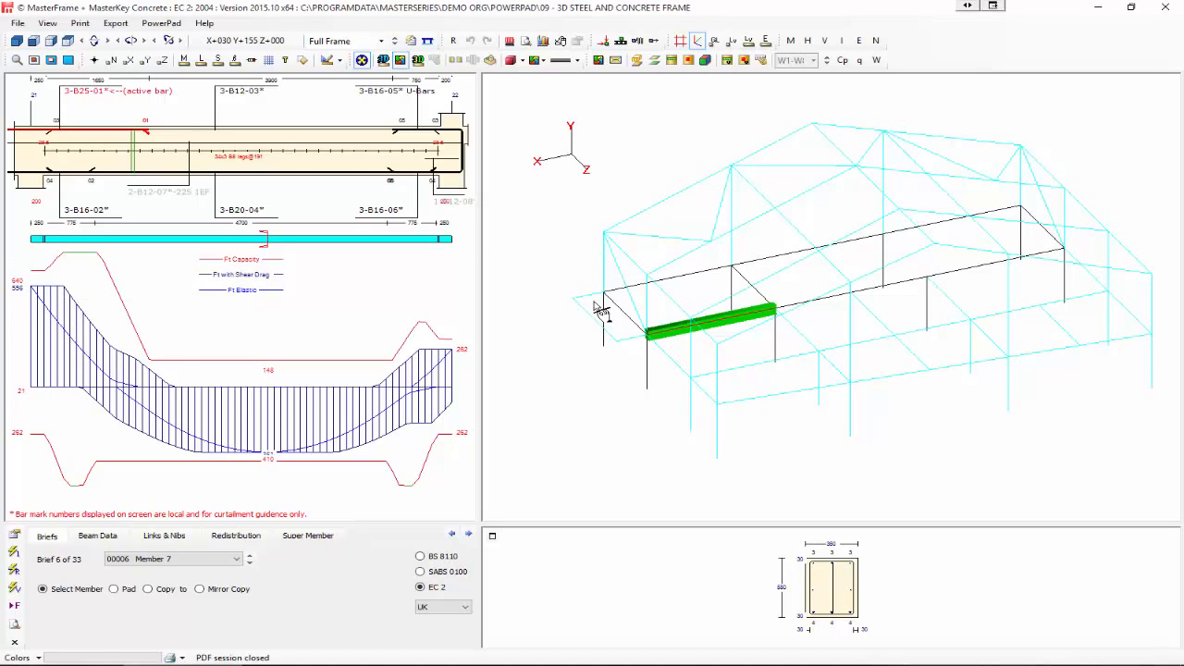
# - Review the design of column member 78 and auto design the pad foundation at node 3
pyautogui.click(648, 374)
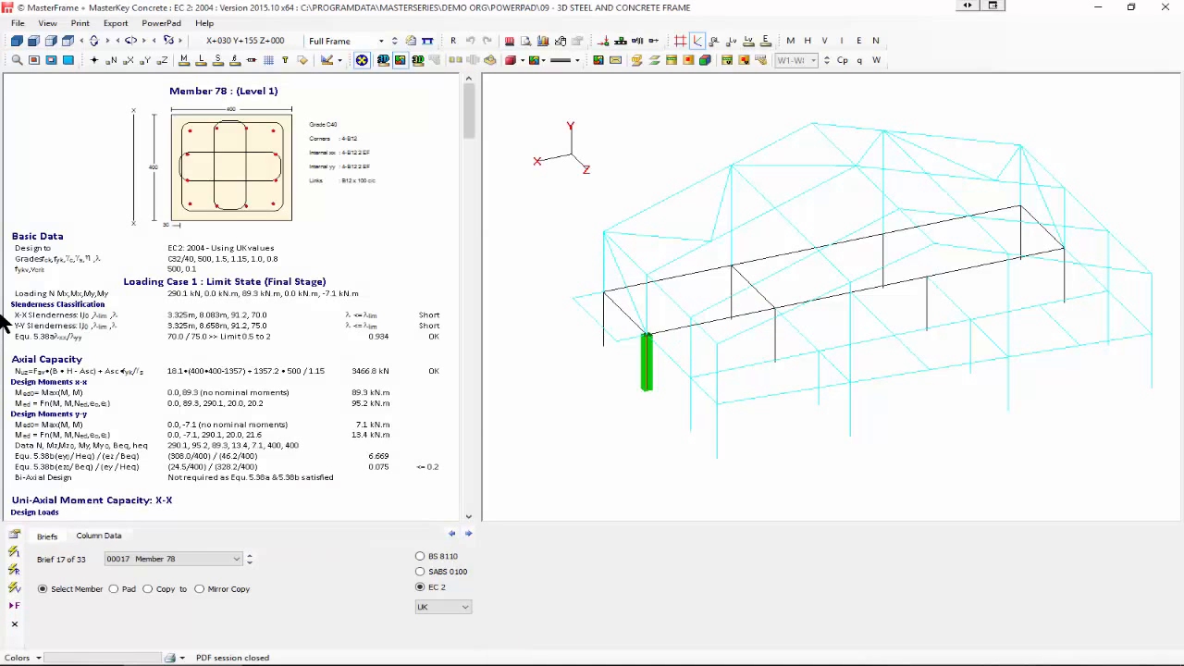
pyautogui.click(739, 330)
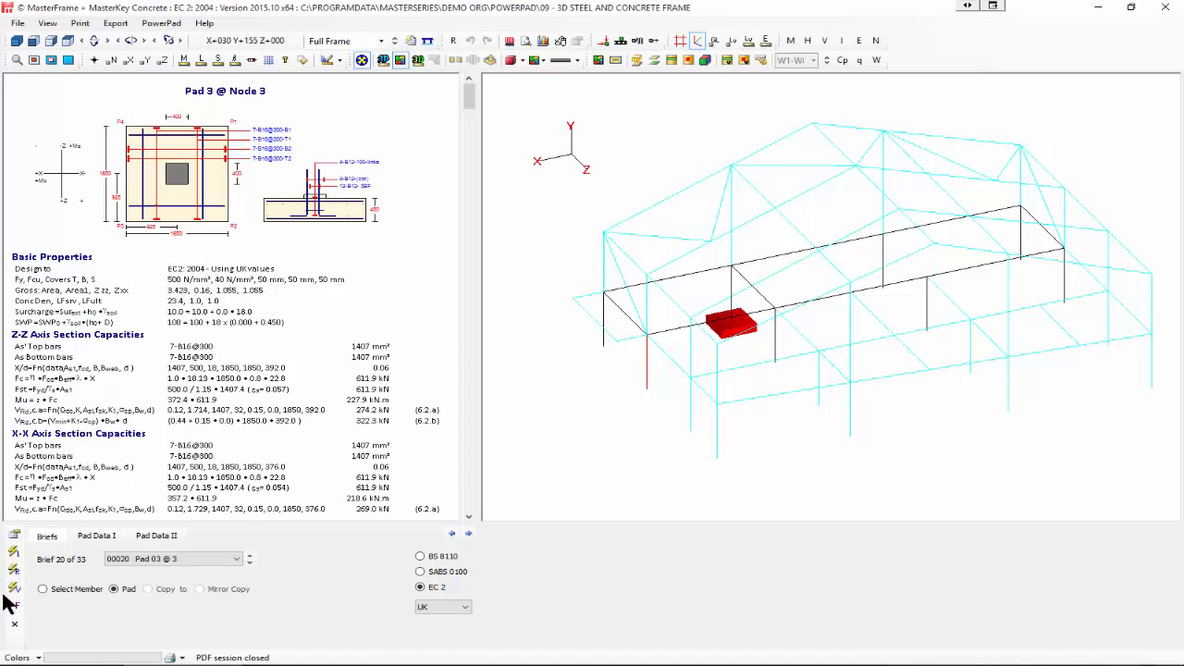
pyautogui.click(16, 557)
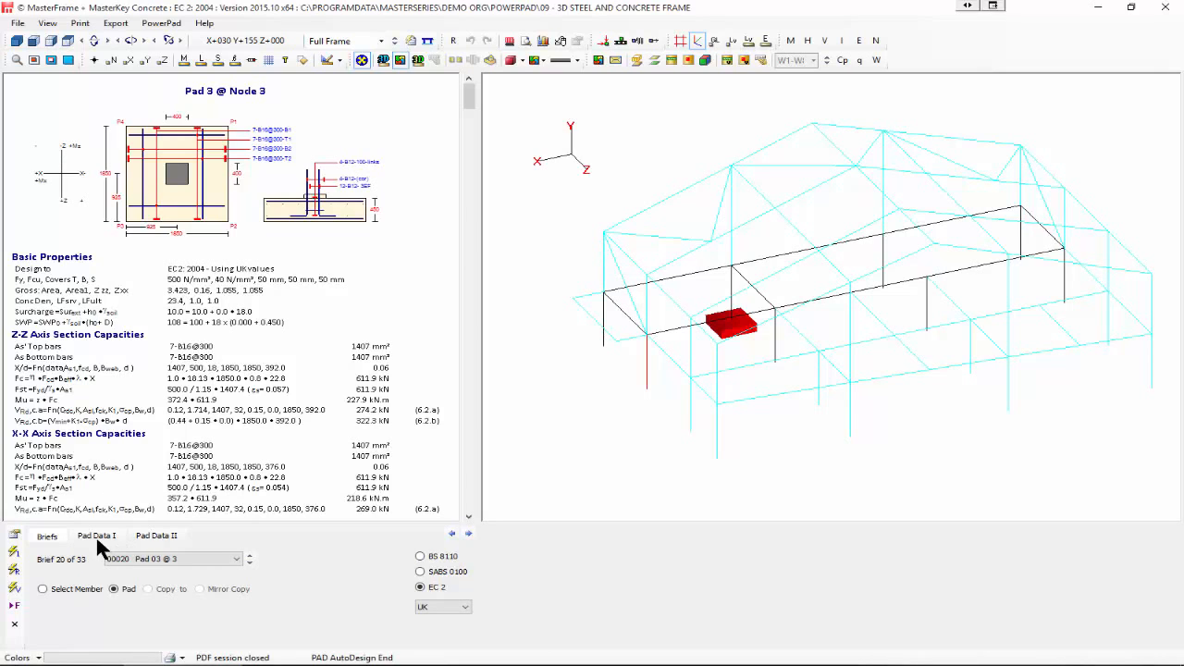
# - Select beam member 3 and open its overall depth for editing in the beam data
pyautogui.click(682, 287)
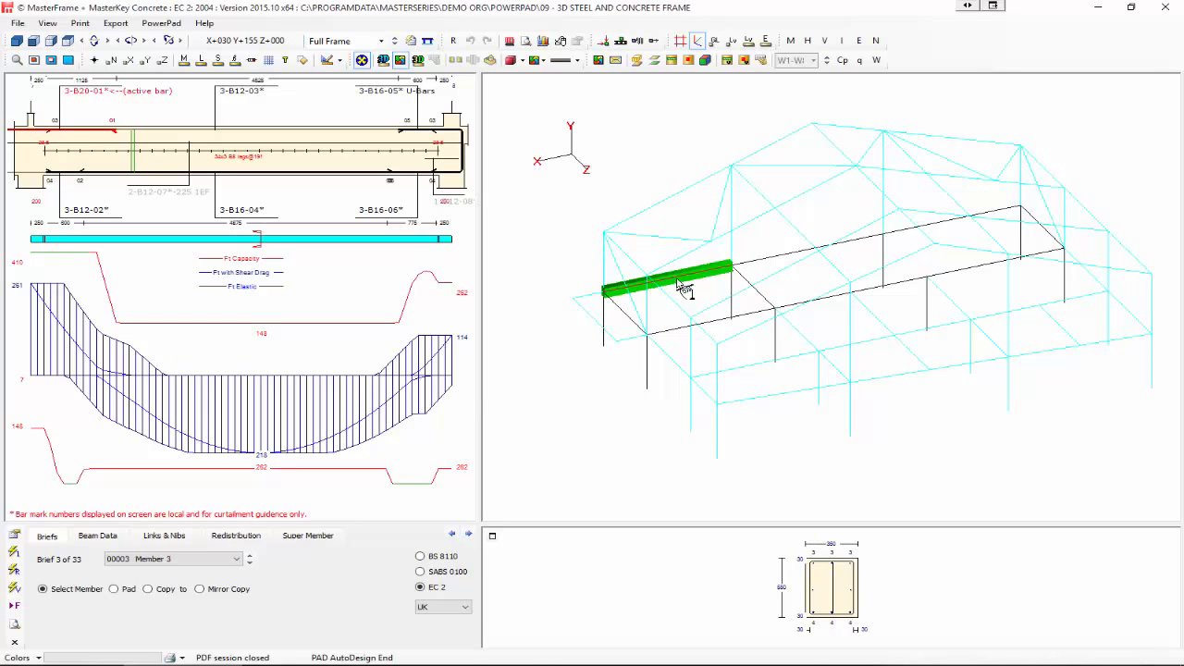
pyautogui.click(98, 537)
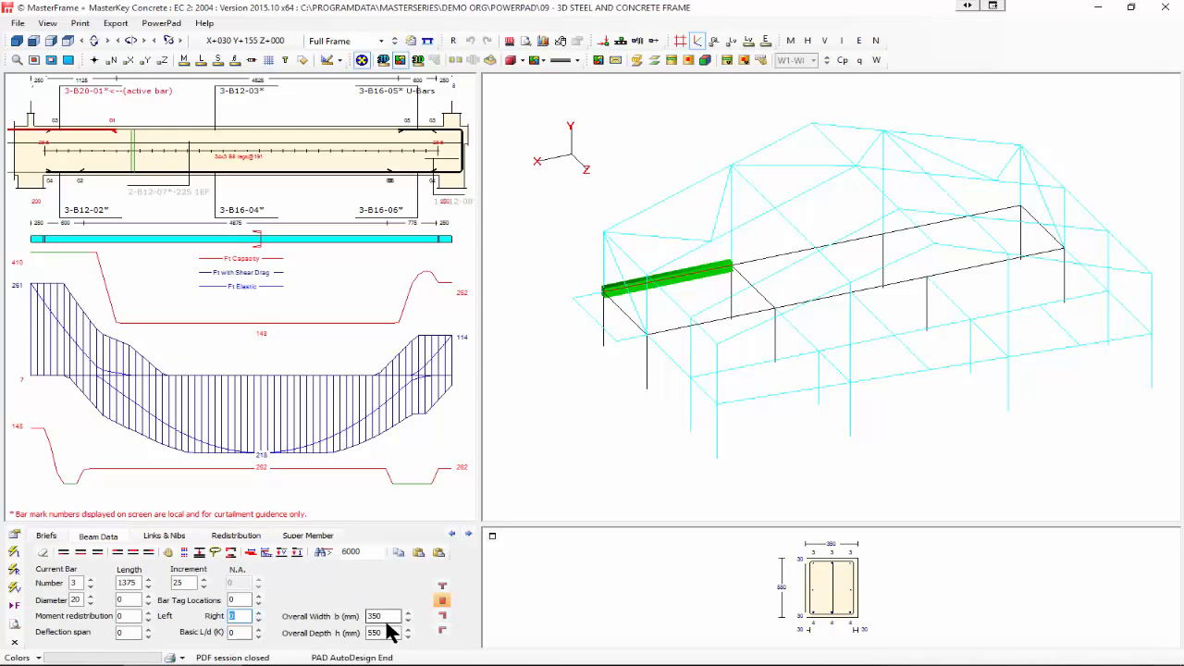
pyautogui.click(371, 633)
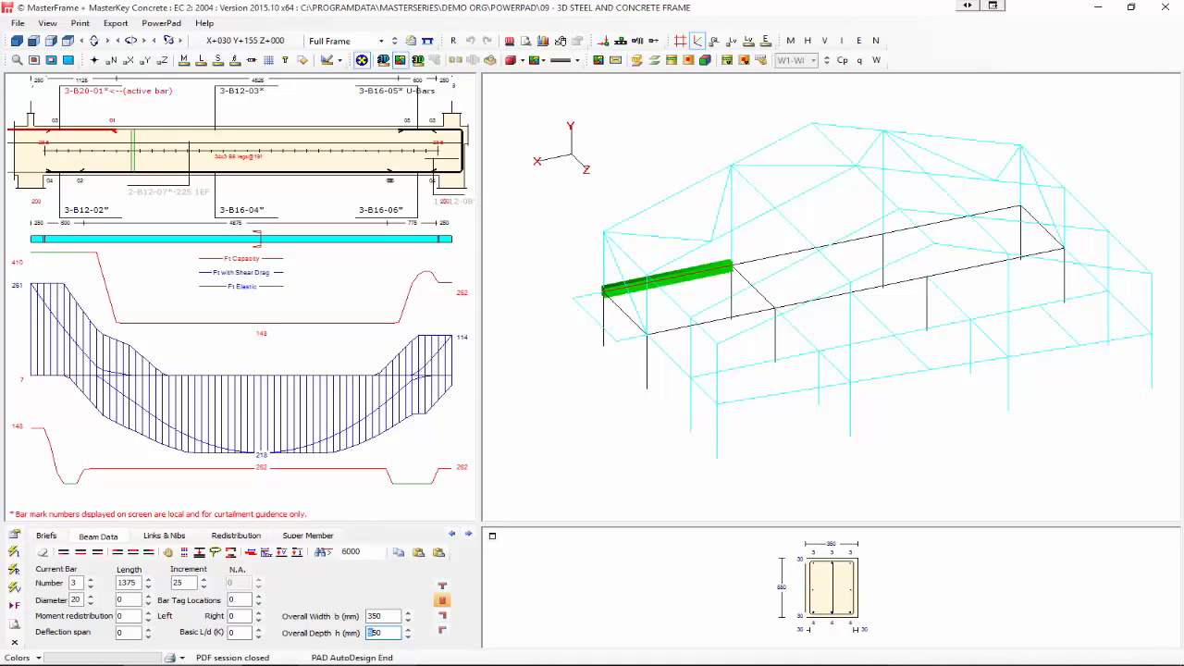
# - Set the active beam's overall depth h to 650 mm and rerun its automatic design
pyautogui.write('6')
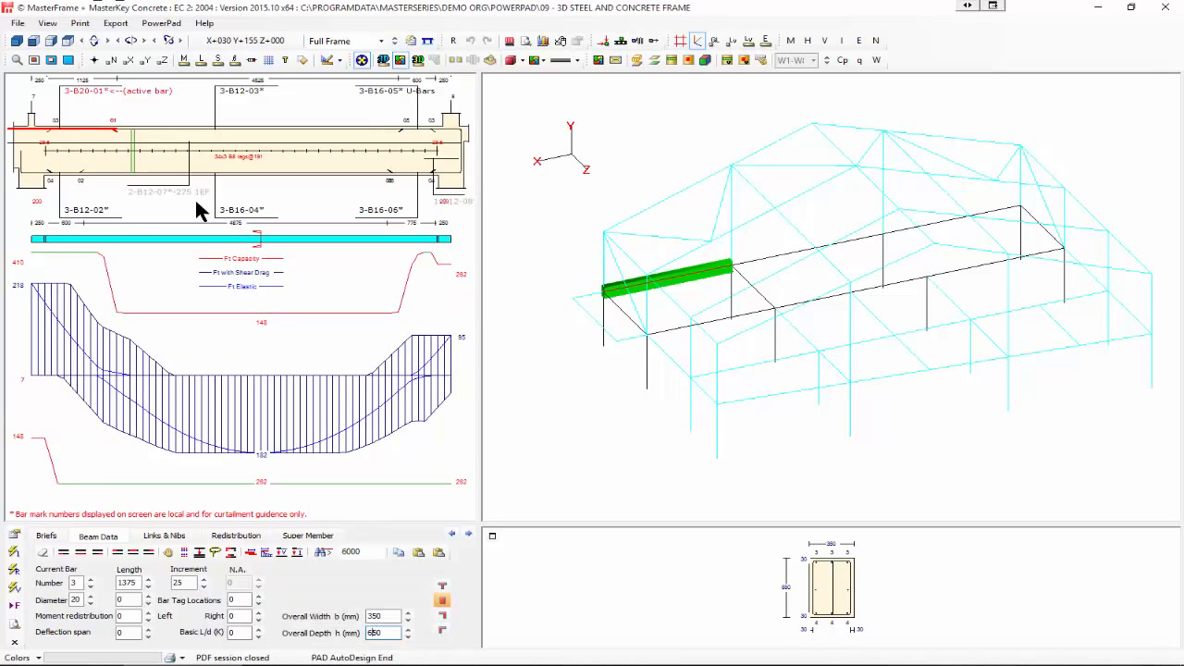
pyautogui.click(13, 551)
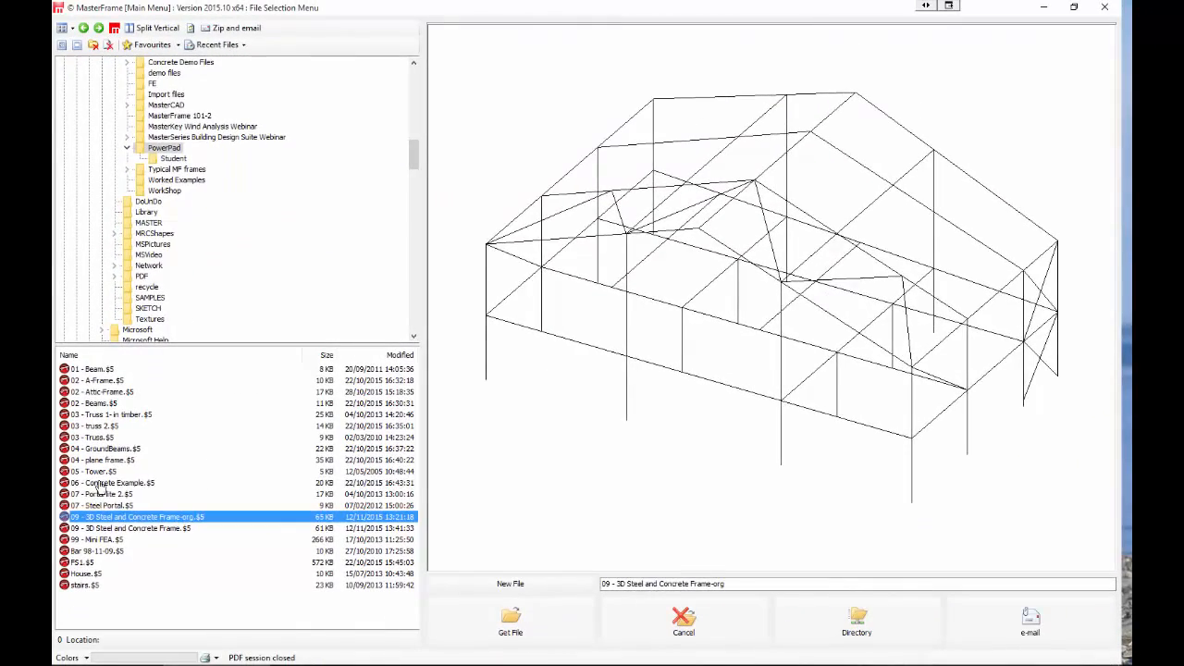
# - Load the file "06 - Concrete Example" and analyse it as a Plane Frame
pyautogui.click(100, 483)
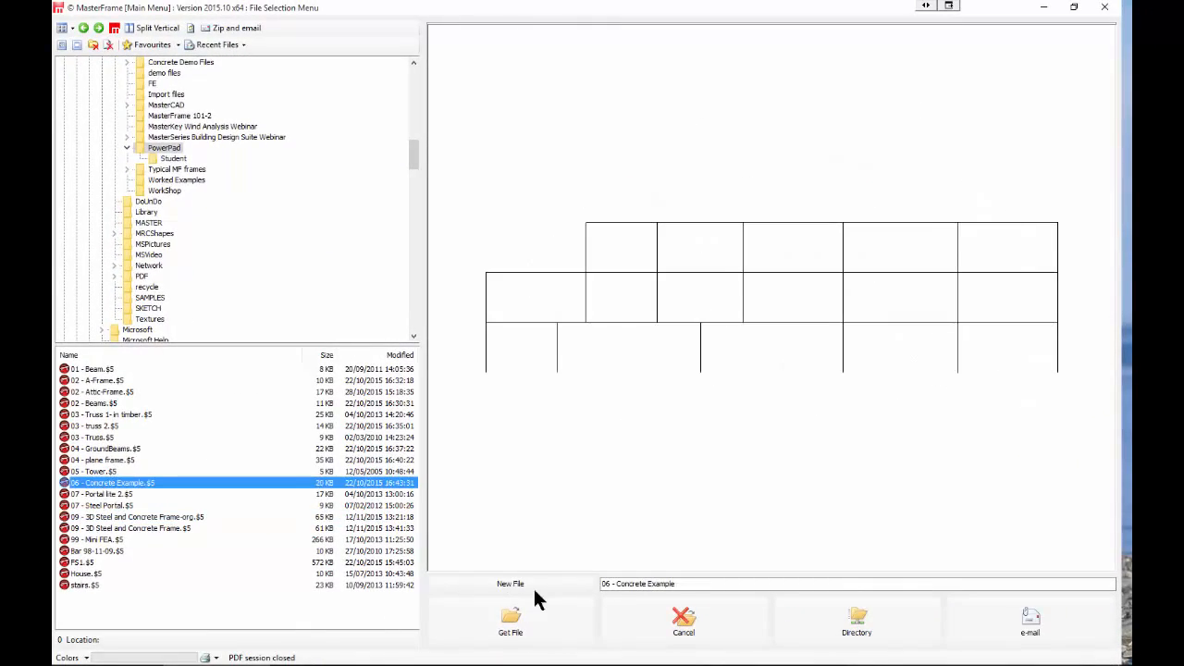
pyautogui.click(514, 620)
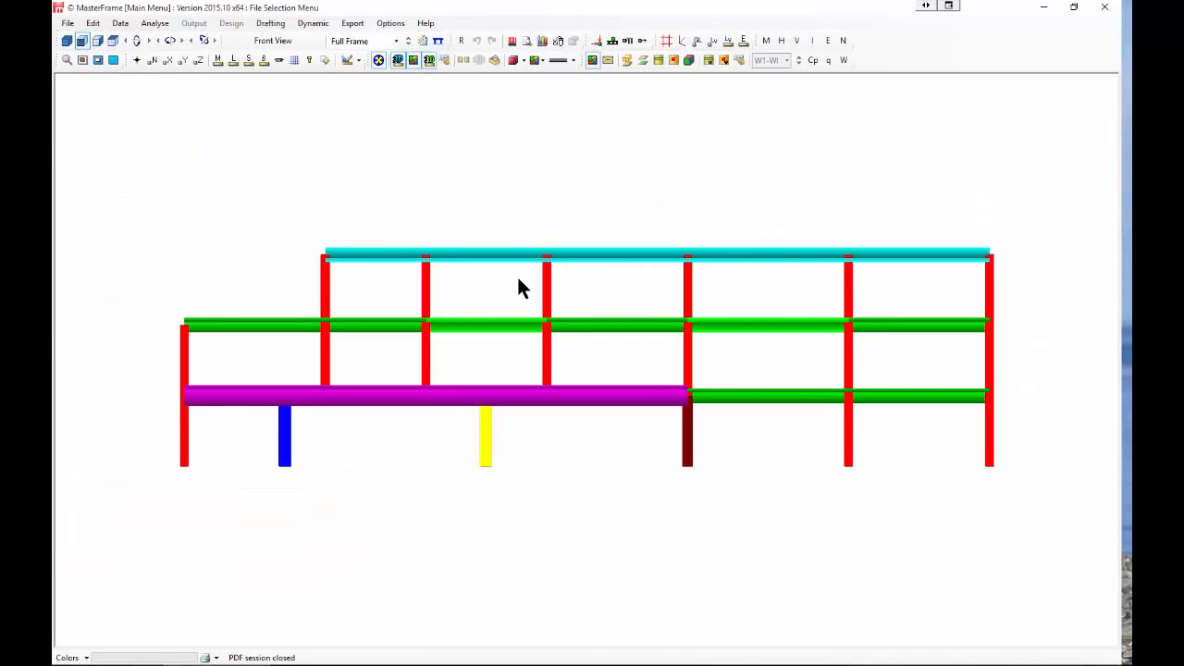
pyautogui.click(157, 24)
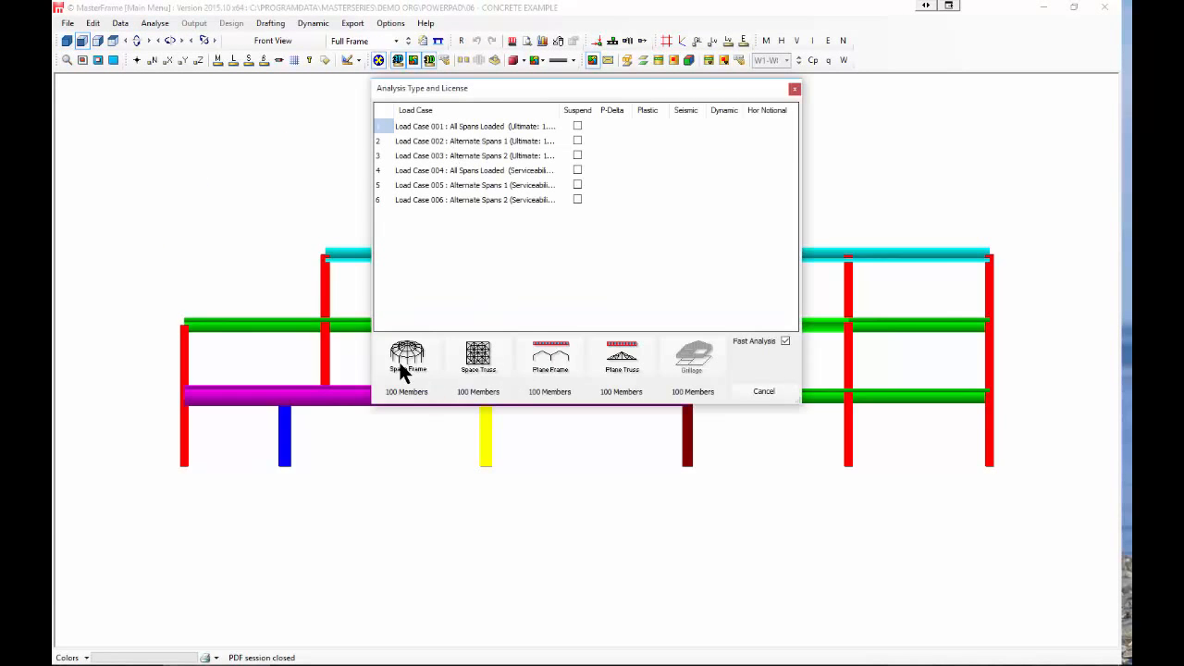
pyautogui.click(560, 365)
pyautogui.click(559, 396)
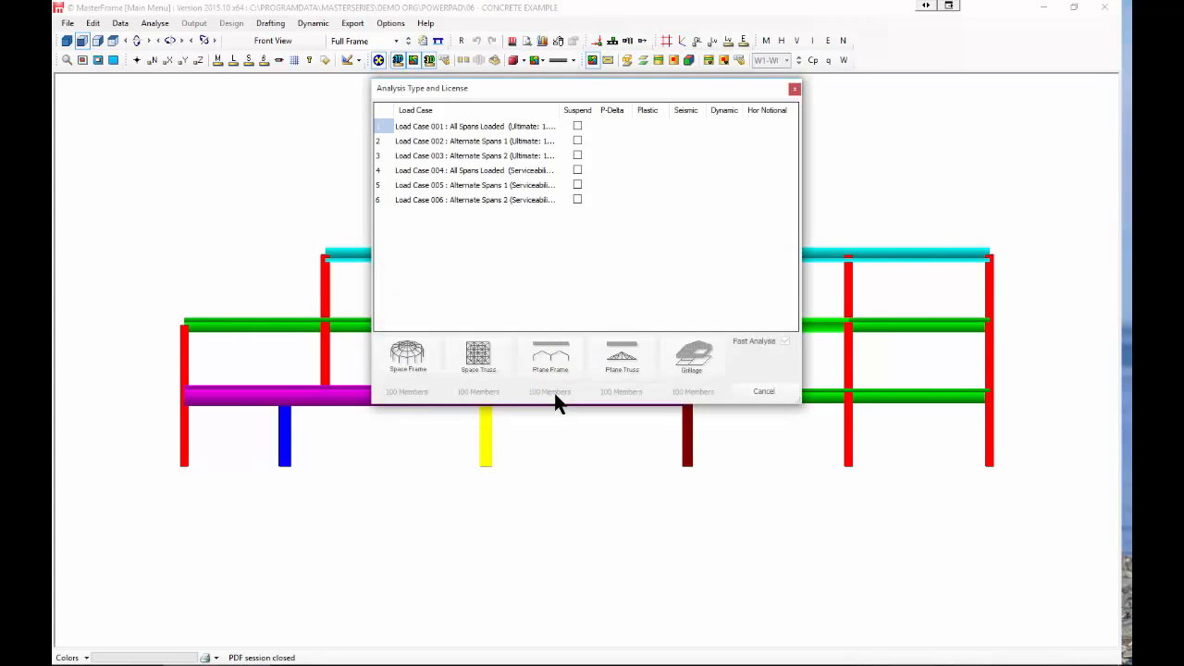
# - Open Concrete Design for the analysed frame, proceeding with the current node and member numbering
pyautogui.click(231, 23)
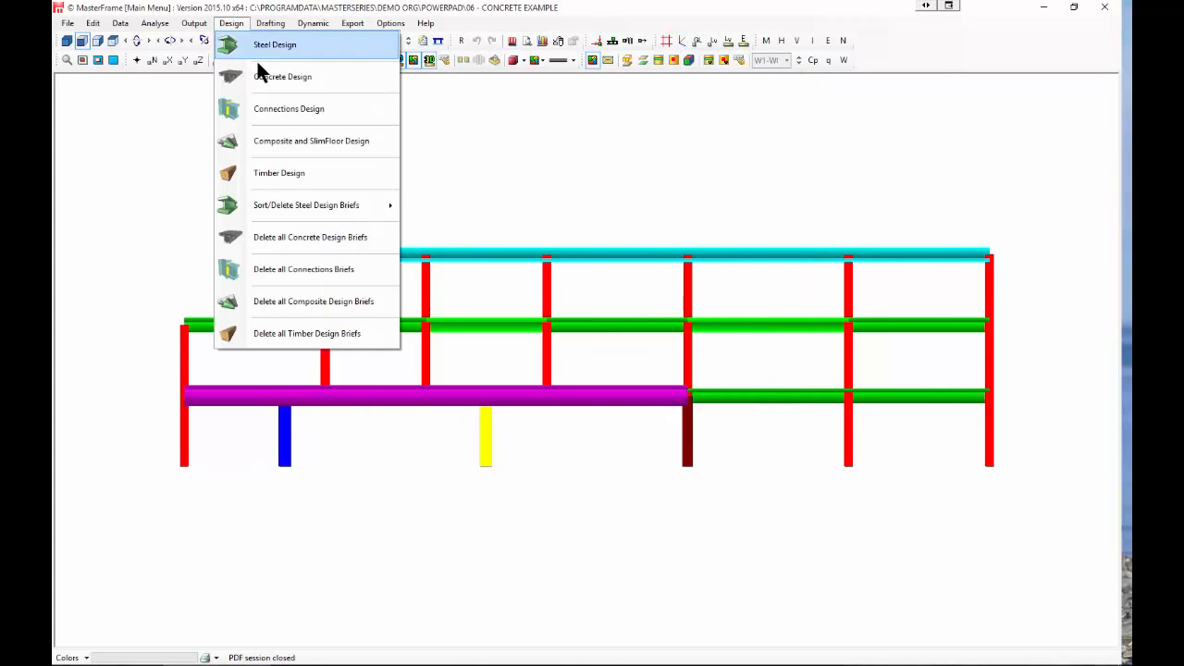
pyautogui.click(279, 74)
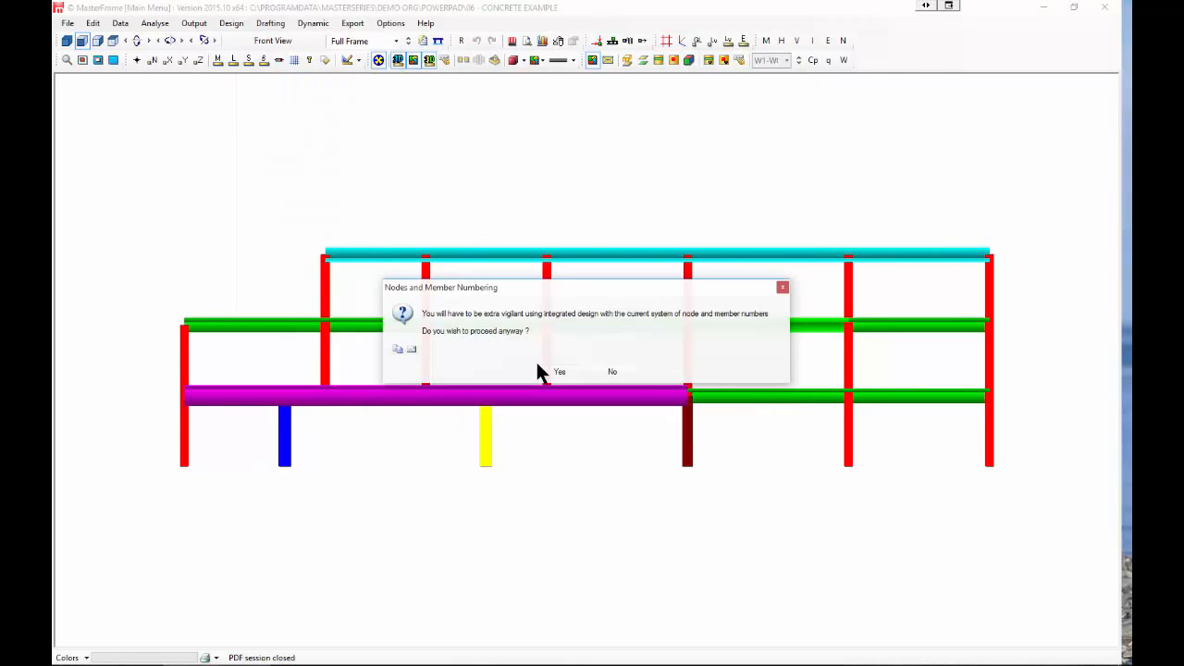
pyautogui.click(559, 373)
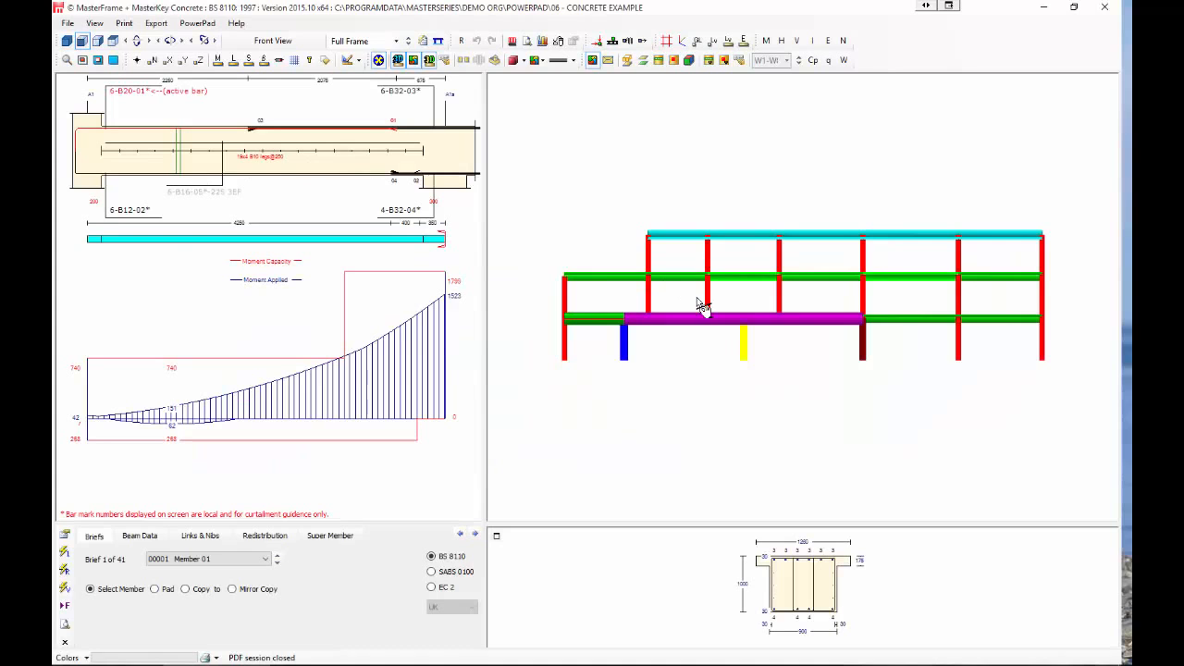
# - Review the reinforcement and moment diagrams of first-floor beams Member 02 and Member 07, returning to Member 02
pyautogui.click(722, 321)
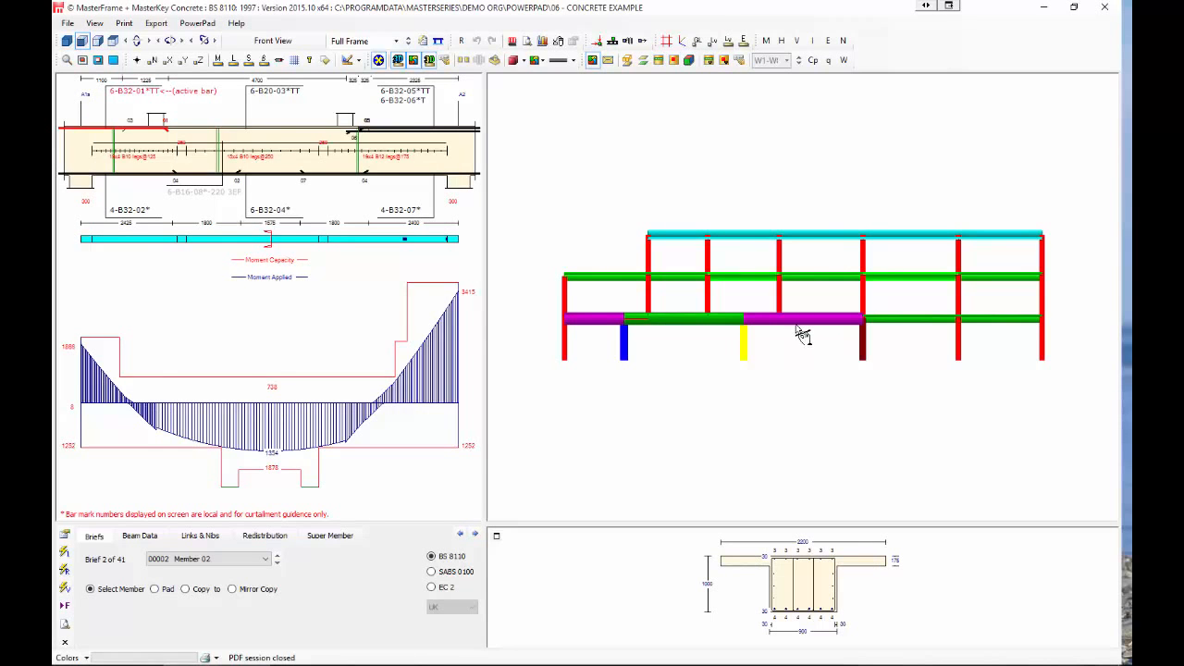
pyautogui.click(906, 320)
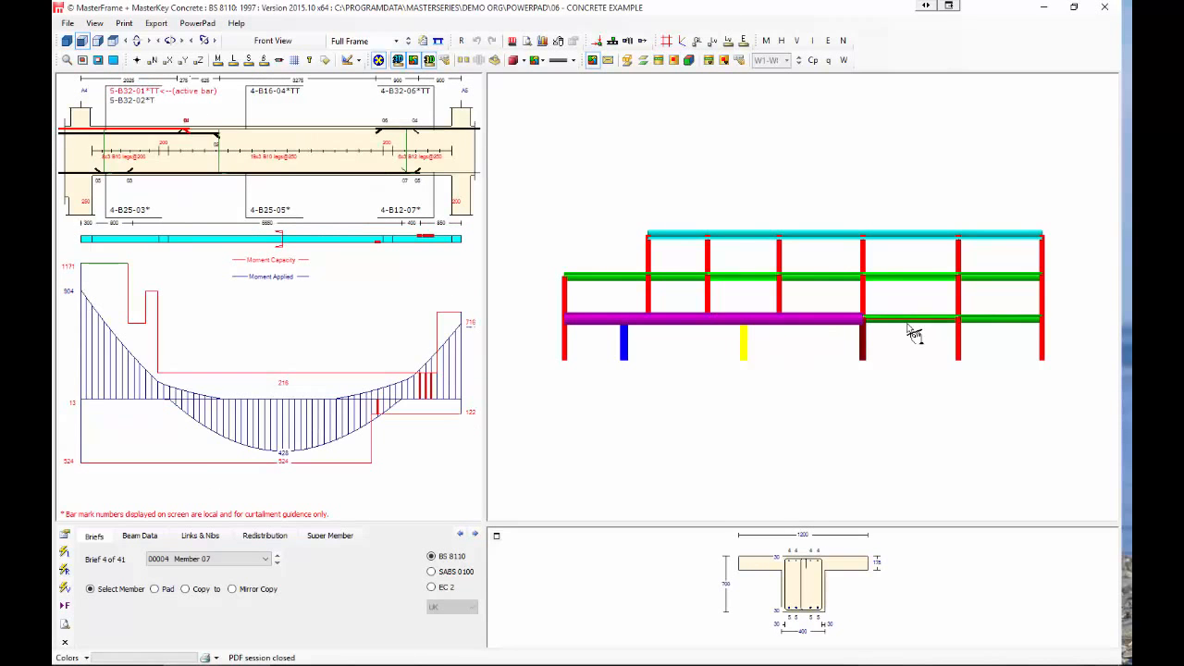
pyautogui.click(677, 322)
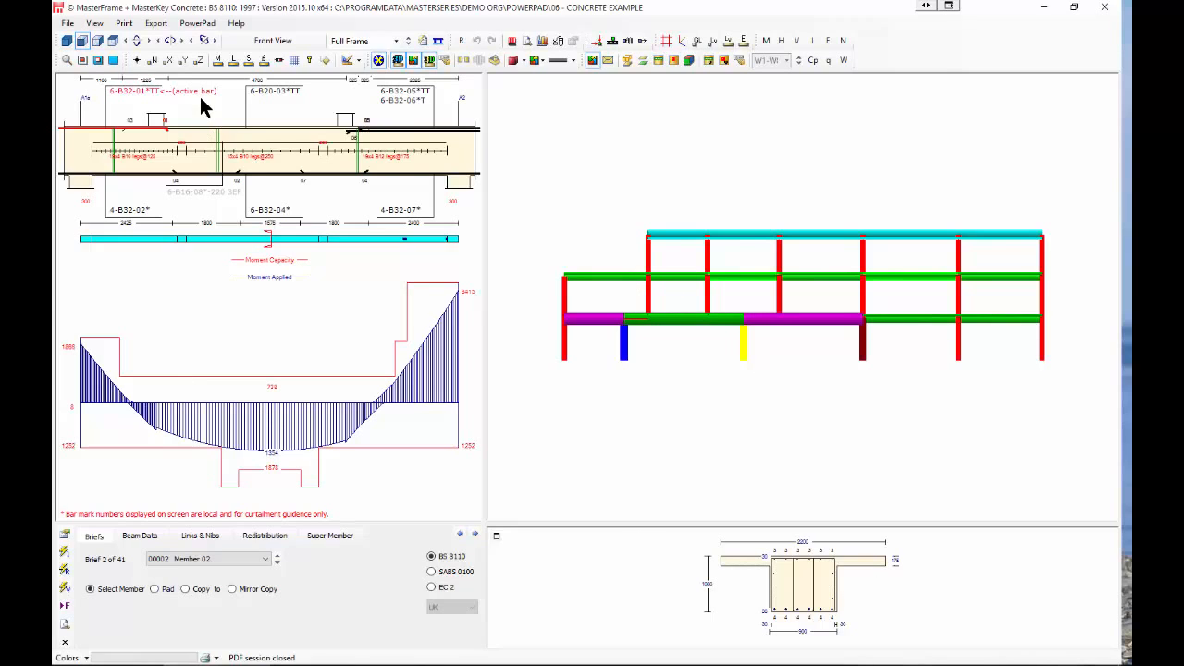
# - Export all RC details to a DXF file loaded into AutoCAD, matching and re-curtailing beam reinforcement over the column heads
pyautogui.click(158, 25)
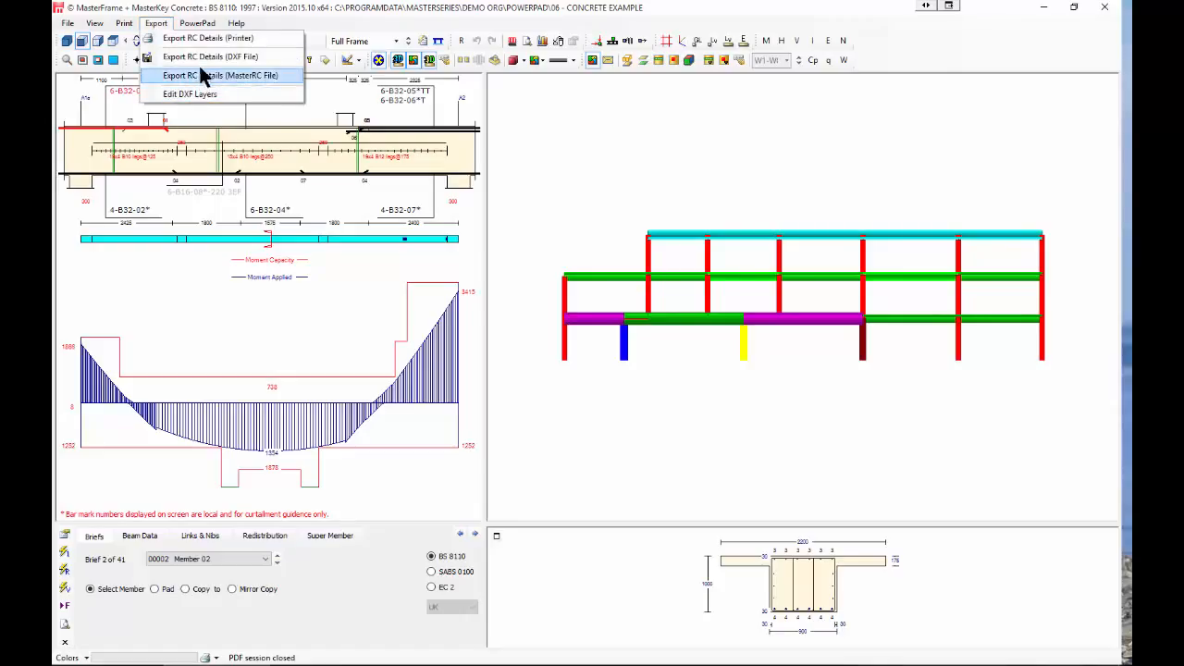
pyautogui.click(210, 56)
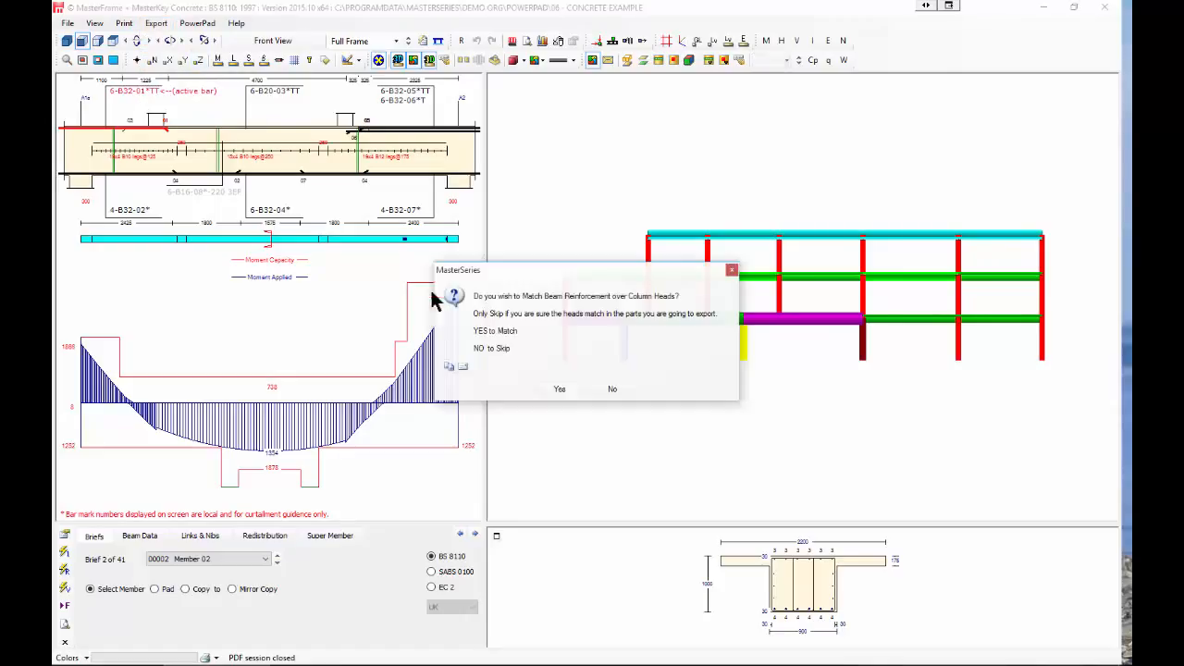
pyautogui.click(558, 389)
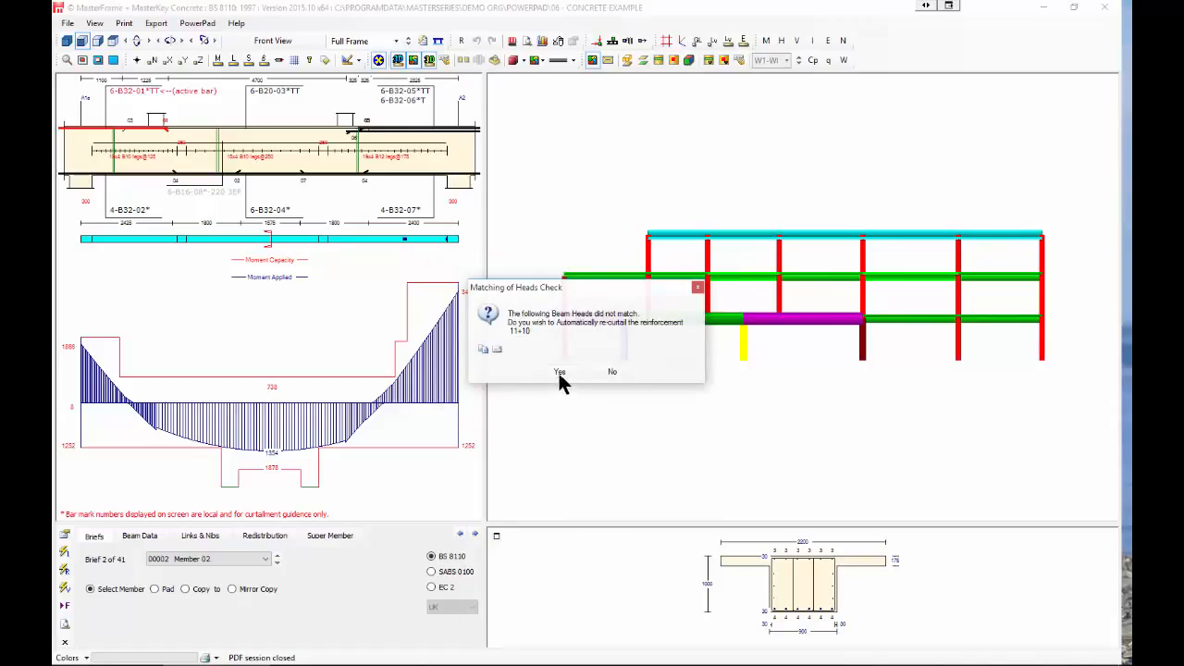
pyautogui.click(559, 373)
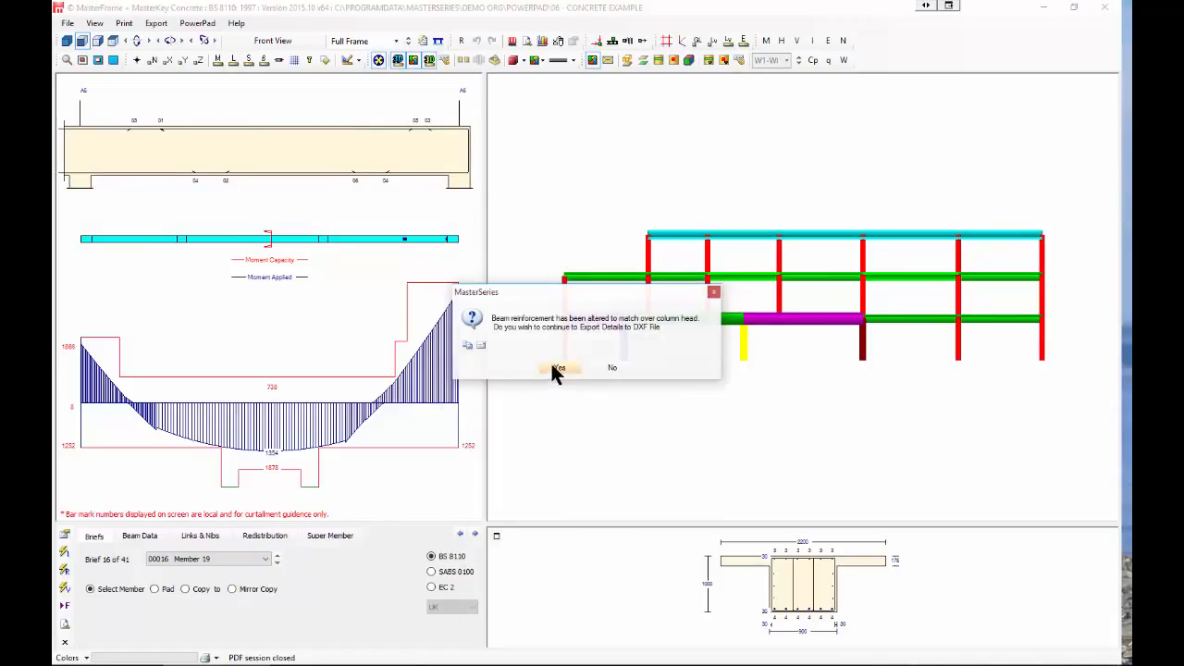
pyautogui.click(558, 368)
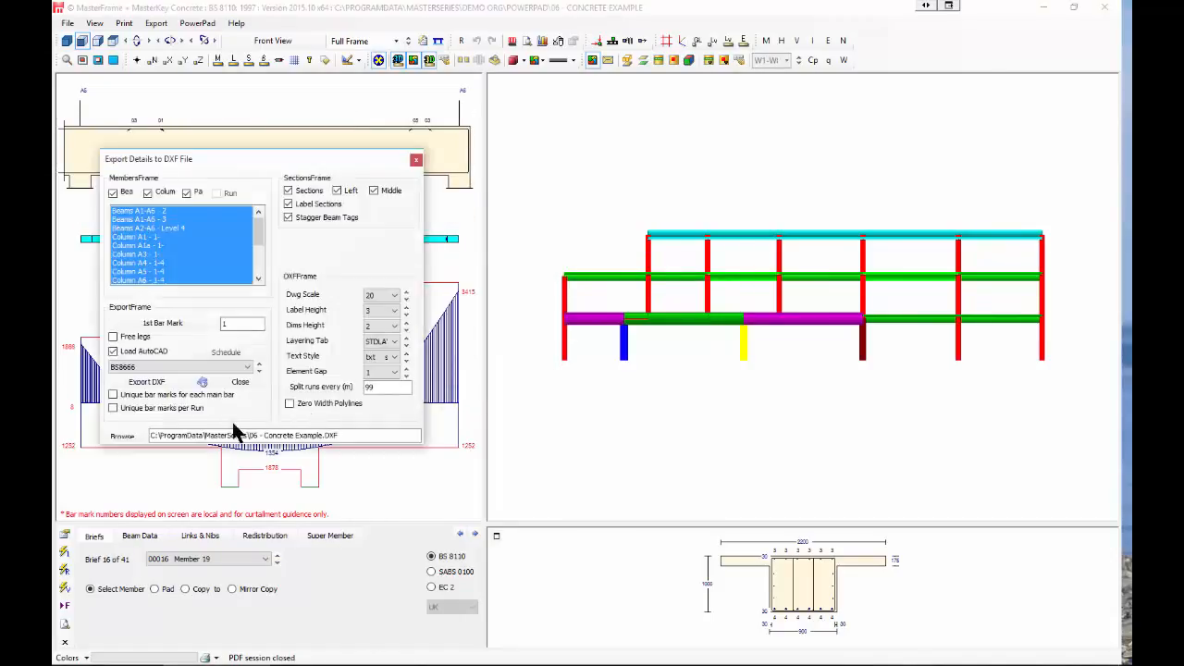
pyautogui.click(169, 383)
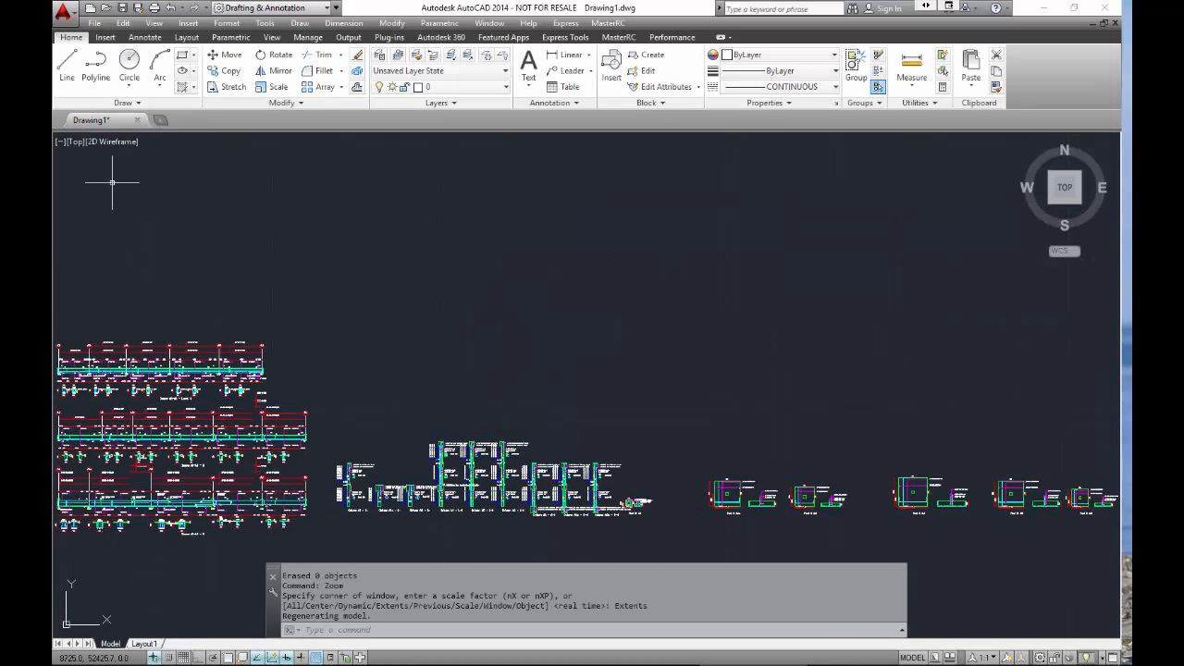
# - Examine the exported beam elevations, bar labels and cross-sections in AutoCAD, and close it
pyautogui.scroll(5, 185, 470)
pyautogui.scroll(2, 320, 481)
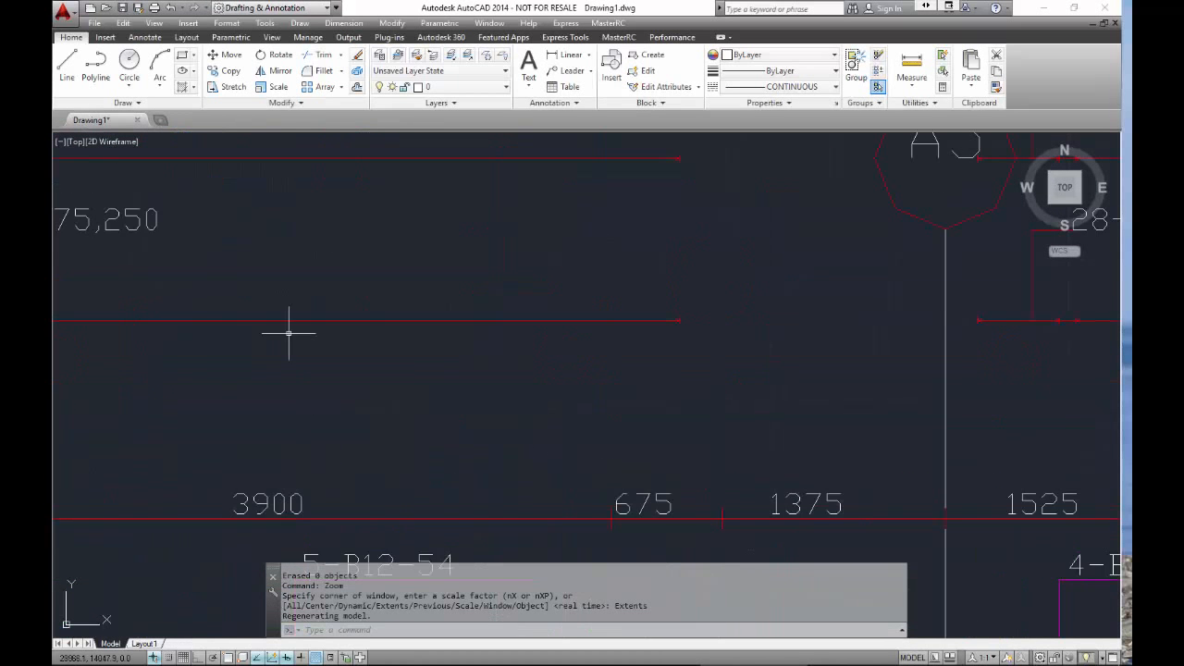
pyautogui.scroll(-4, 287, 333)
pyautogui.scroll(3, 287, 471)
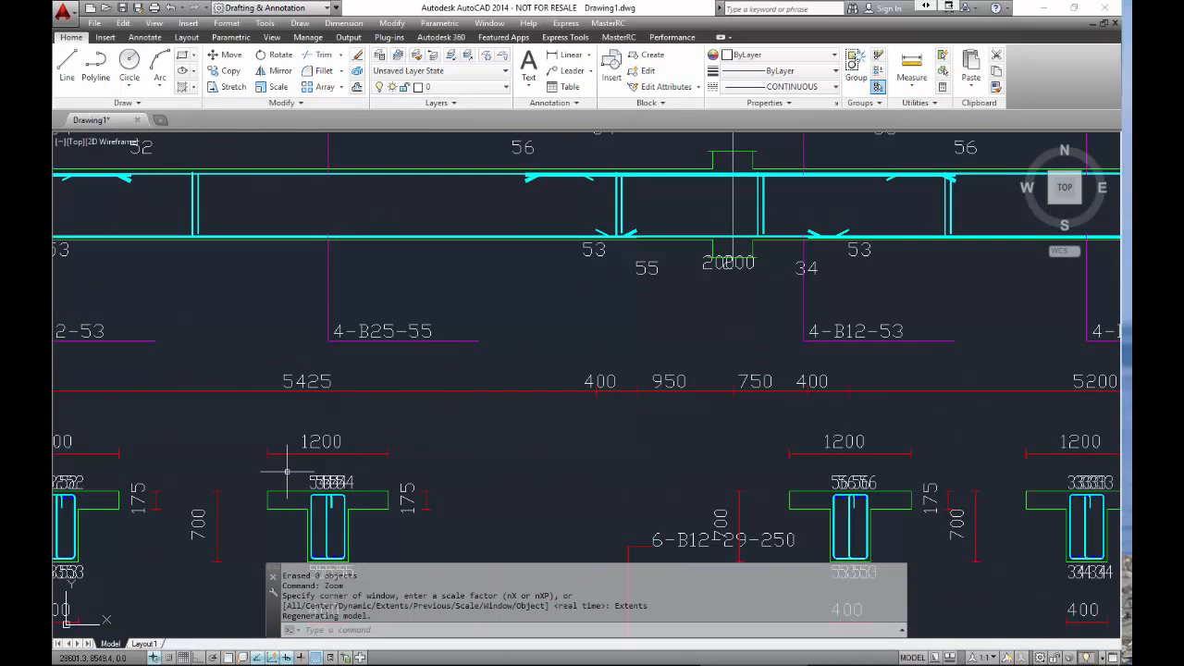
pyautogui.scroll(2, 294, 273)
pyautogui.scroll(-8, 535, 362)
pyautogui.scroll(3, 532, 362)
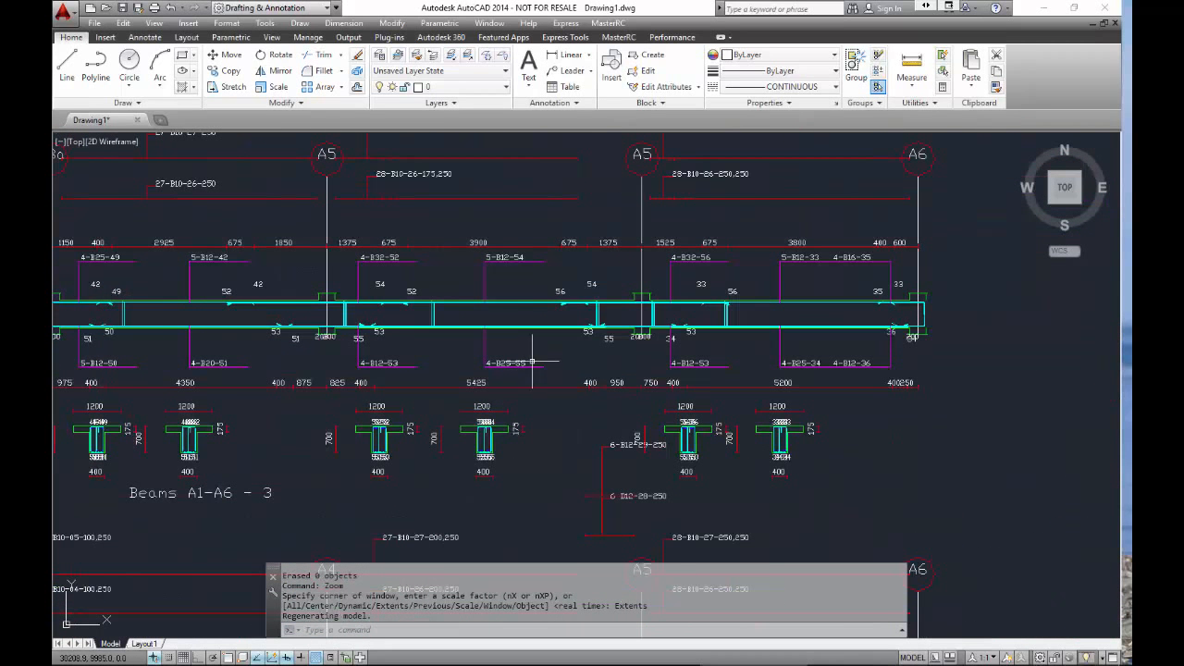
pyautogui.click(1107, 13)
pyautogui.click(508, 364)
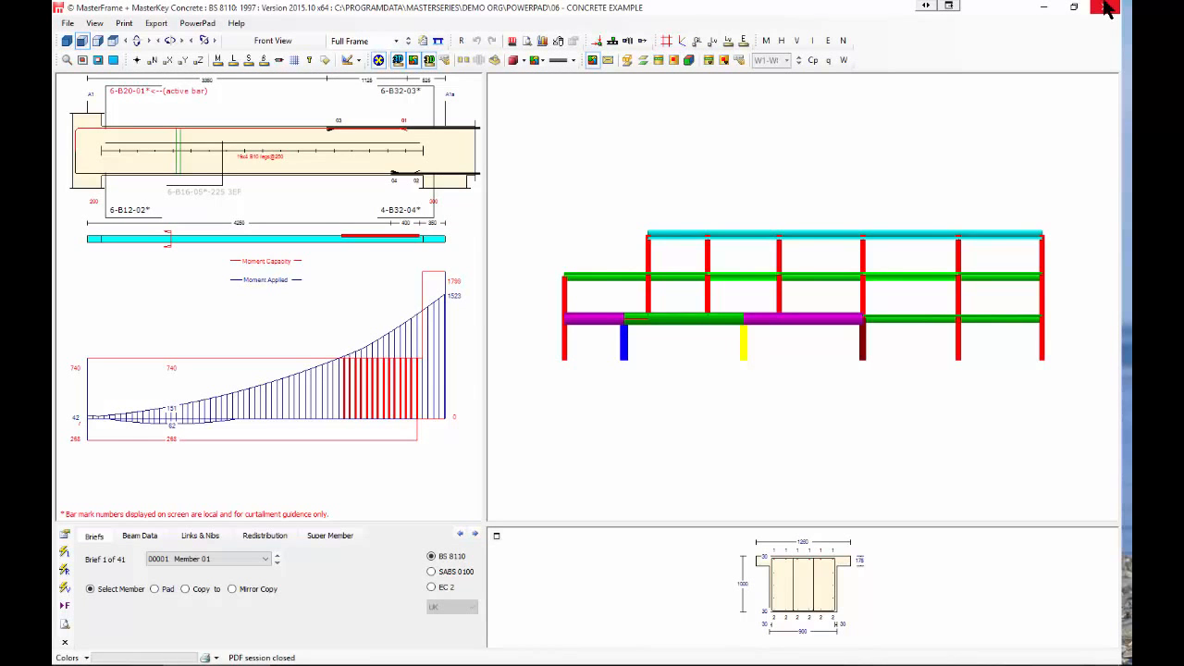
# - Leave the concrete design, saving "06 - Concrete Example", and exit MasterFrame to the MasterSeries start screen
pyautogui.click(1105, 7)
pyautogui.click(536, 366)
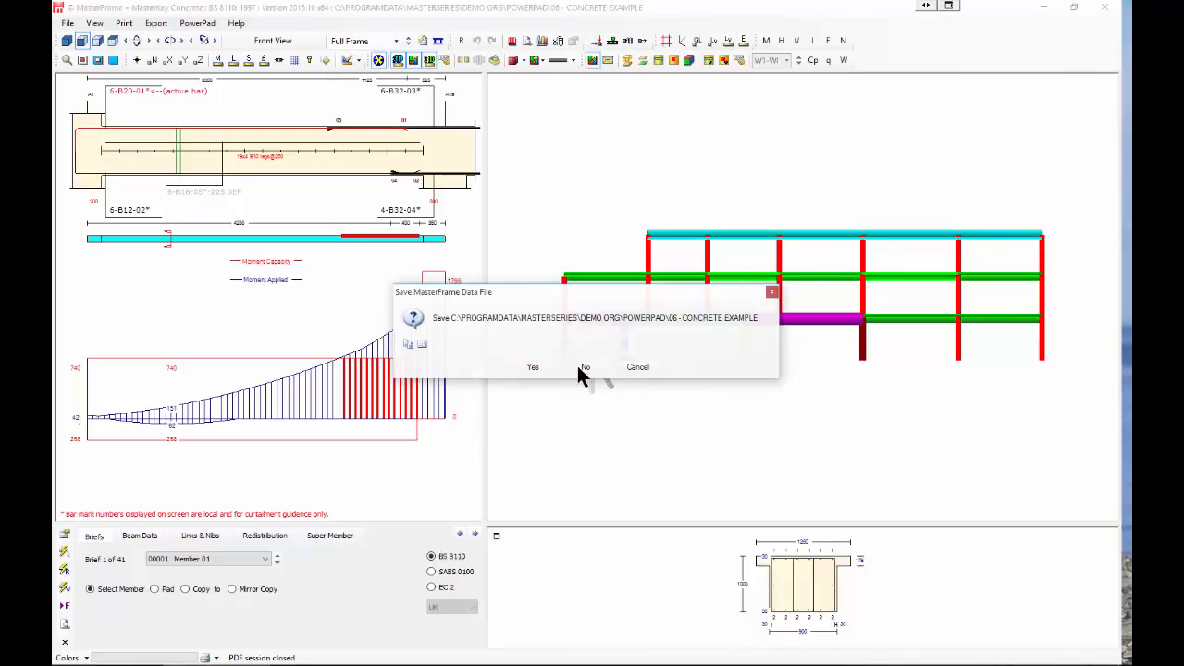
pyautogui.click(532, 367)
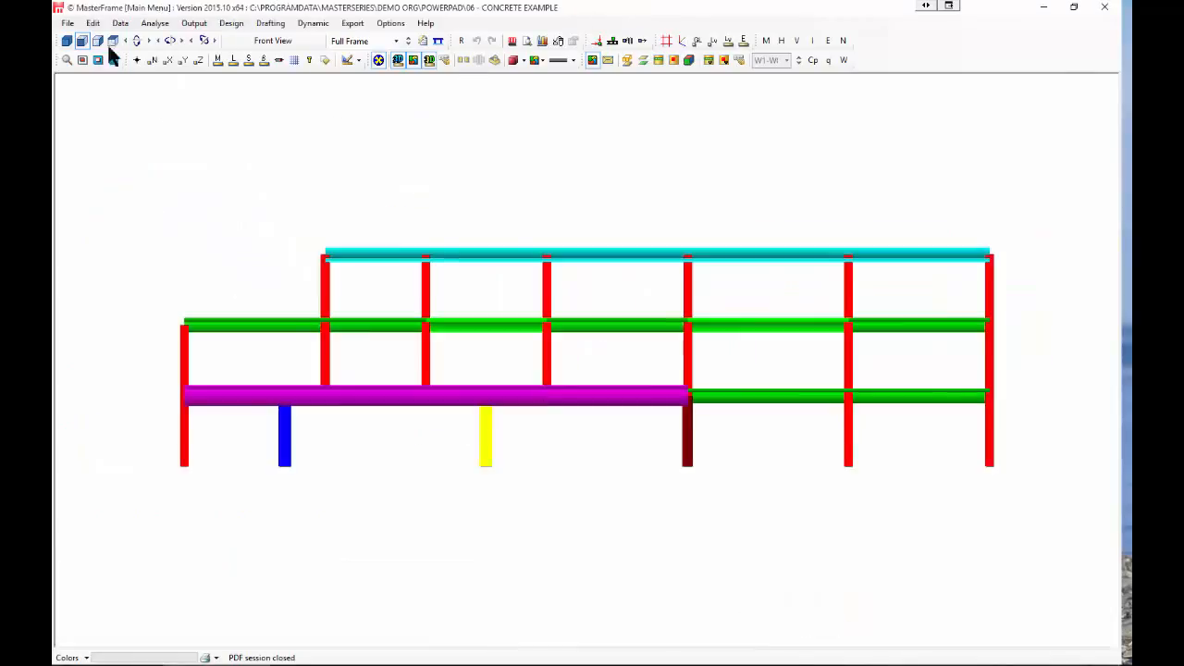
pyautogui.click(68, 24)
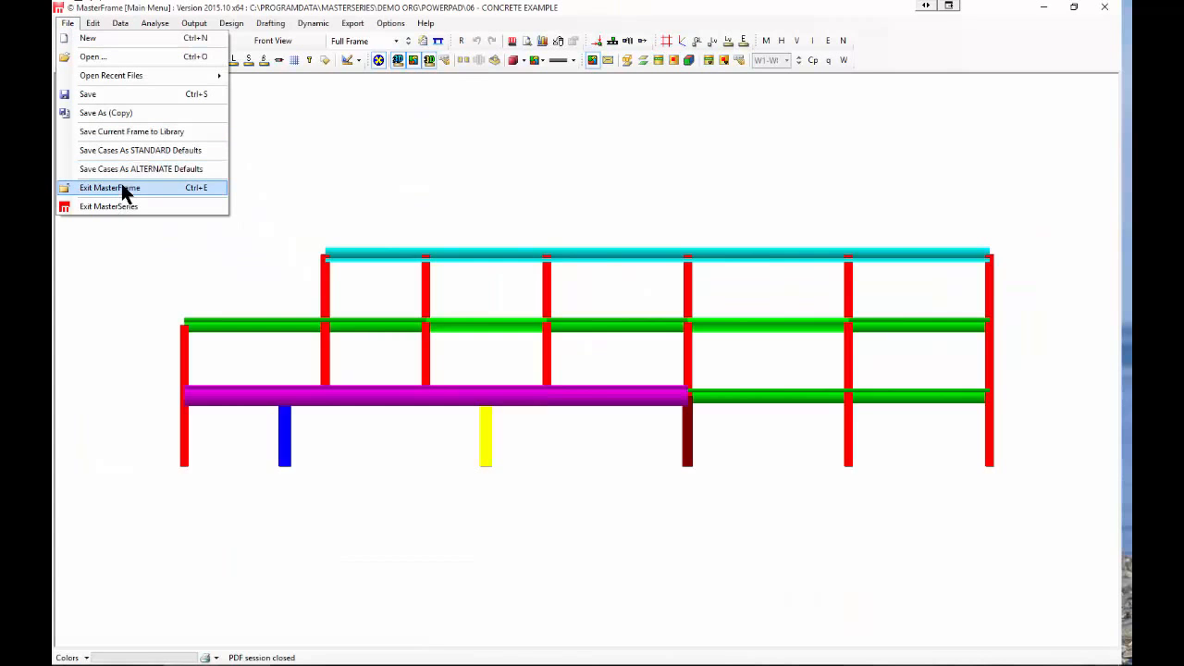
pyautogui.click(123, 189)
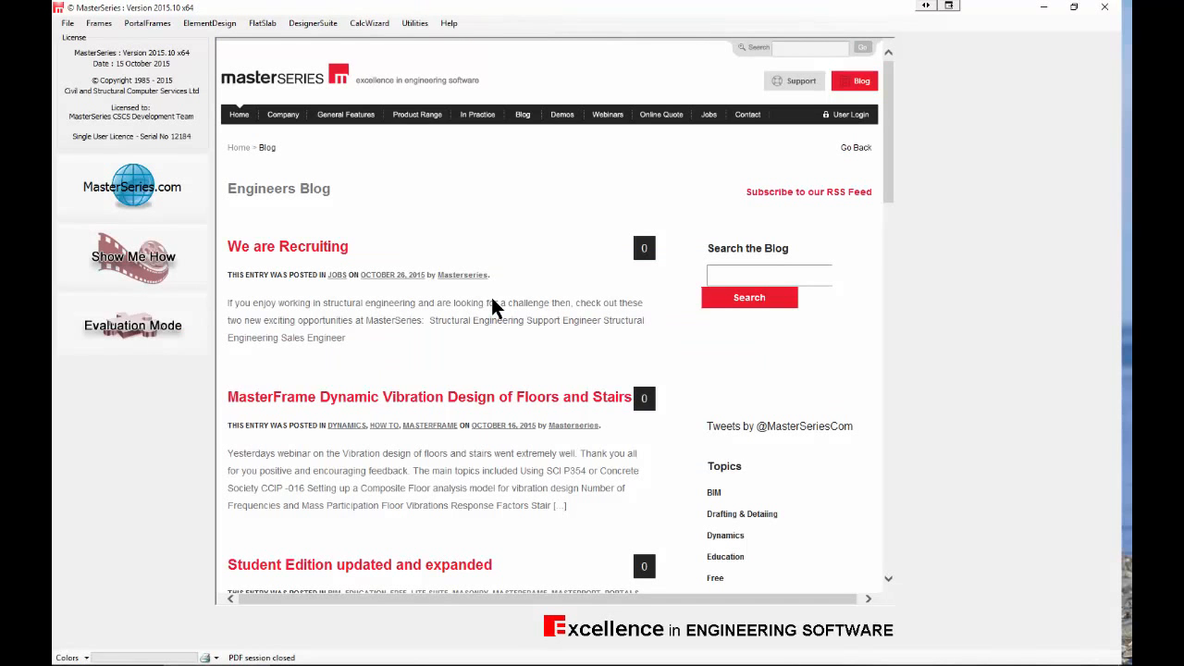
# - Start MasterPort for portal frame analysis and design, and load the file "dfsdfsdf"
pyautogui.click(152, 25)
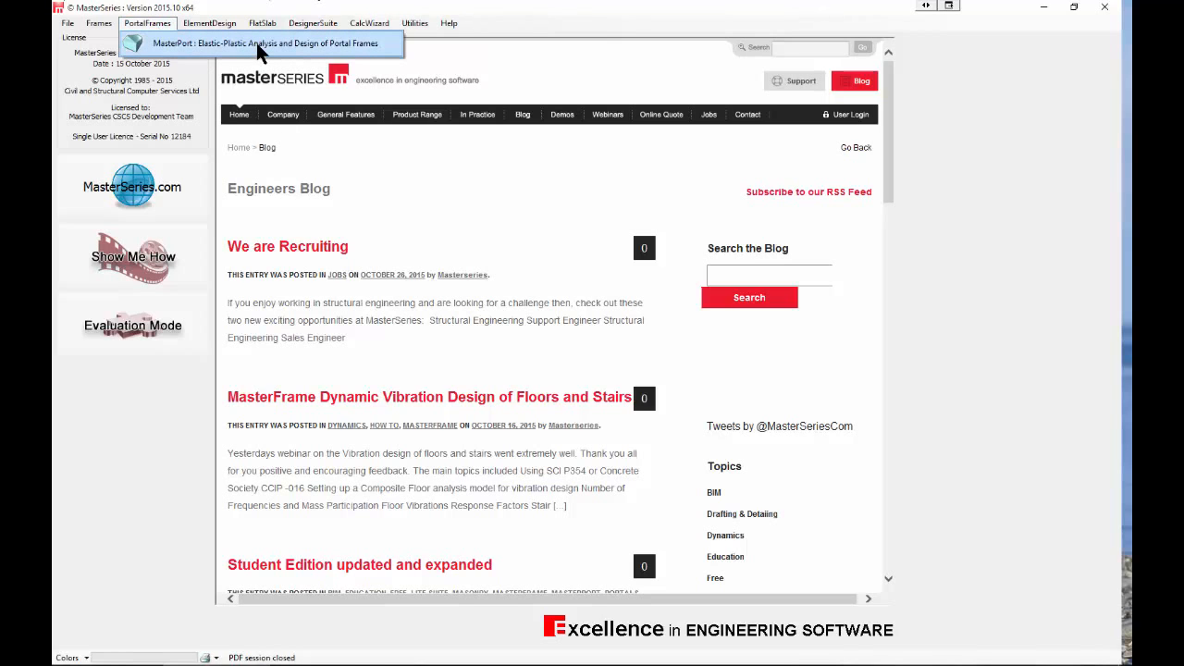
pyautogui.click(259, 44)
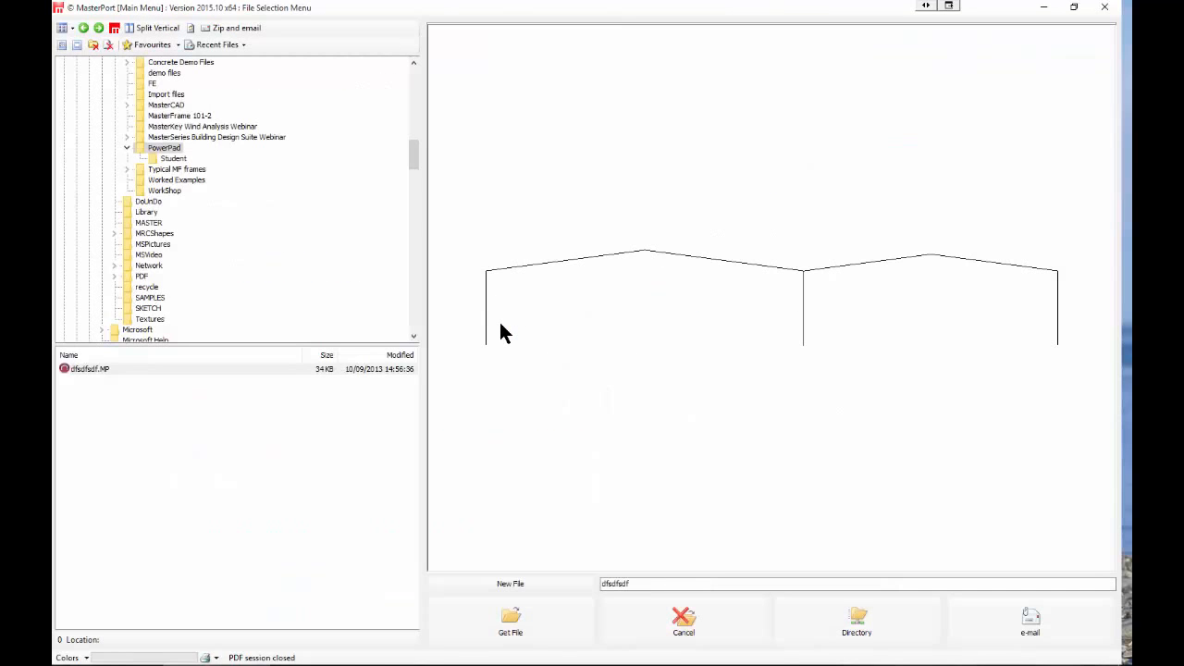
pyautogui.click(496, 631)
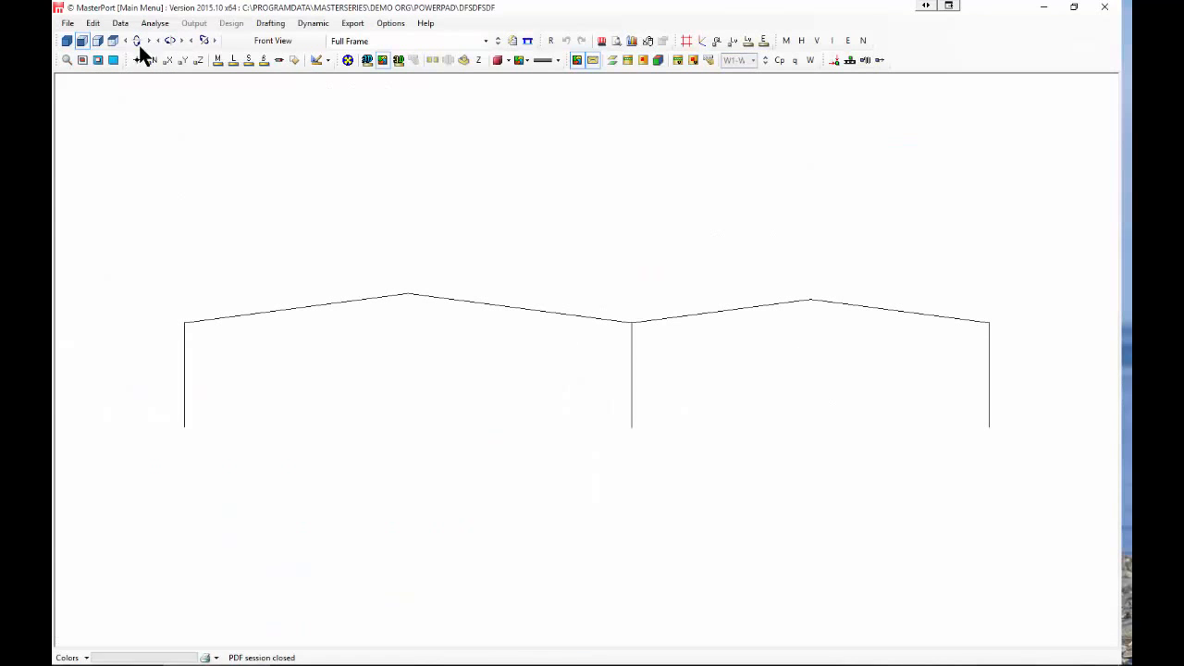
# - Change the portal frame's design code to EC3 in the editor, converting the load cases with EC0 Eq. 6.10 a + b
pyautogui.click(94, 24)
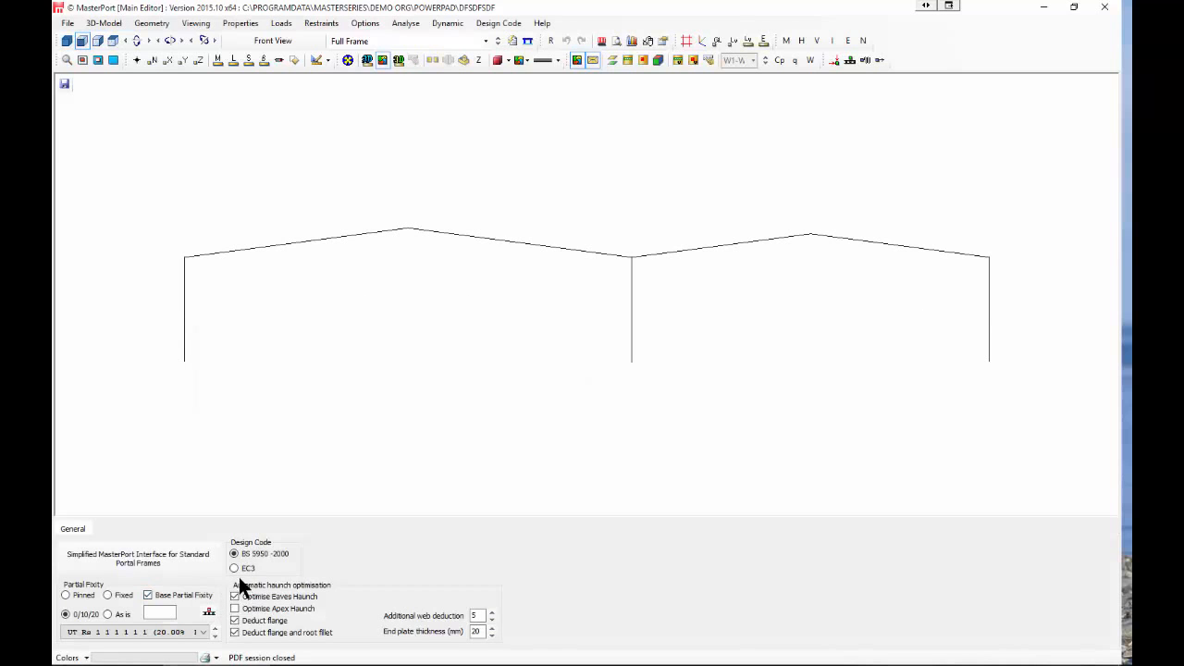
pyautogui.click(235, 568)
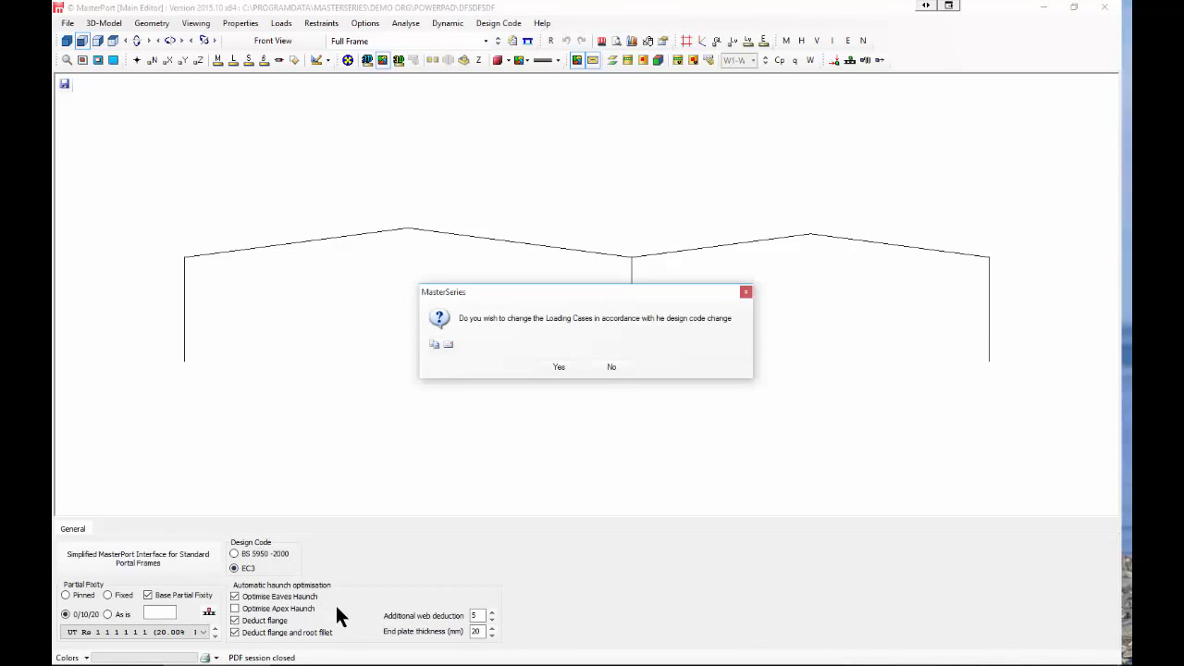
pyautogui.click(560, 367)
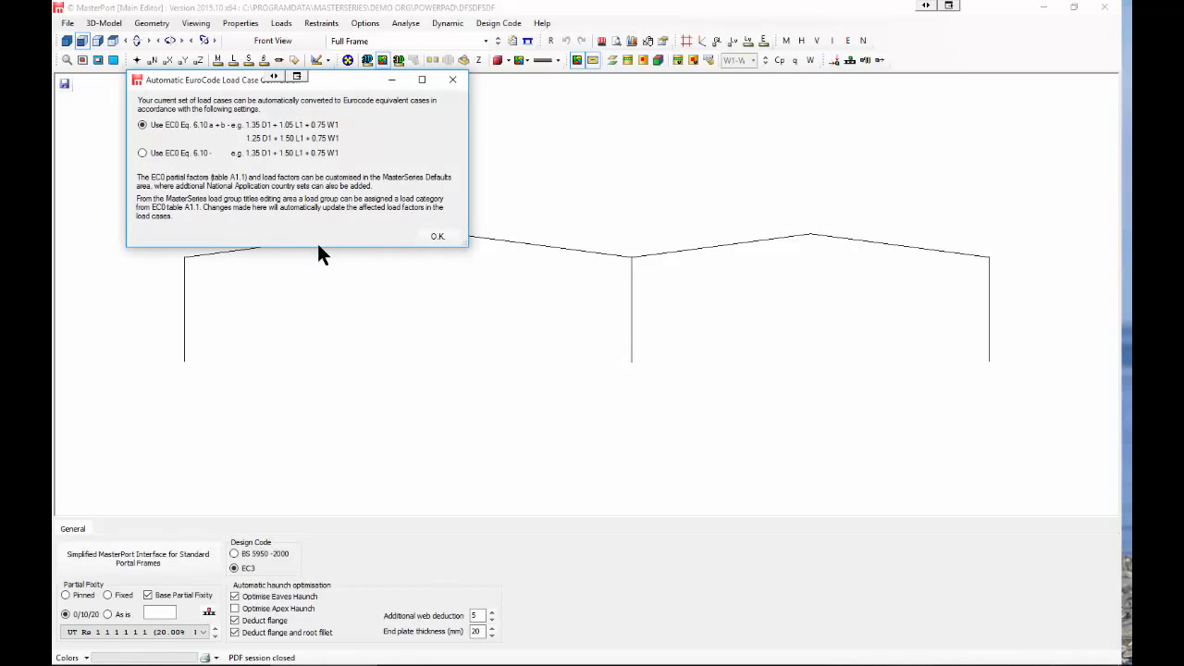
pyautogui.click(433, 237)
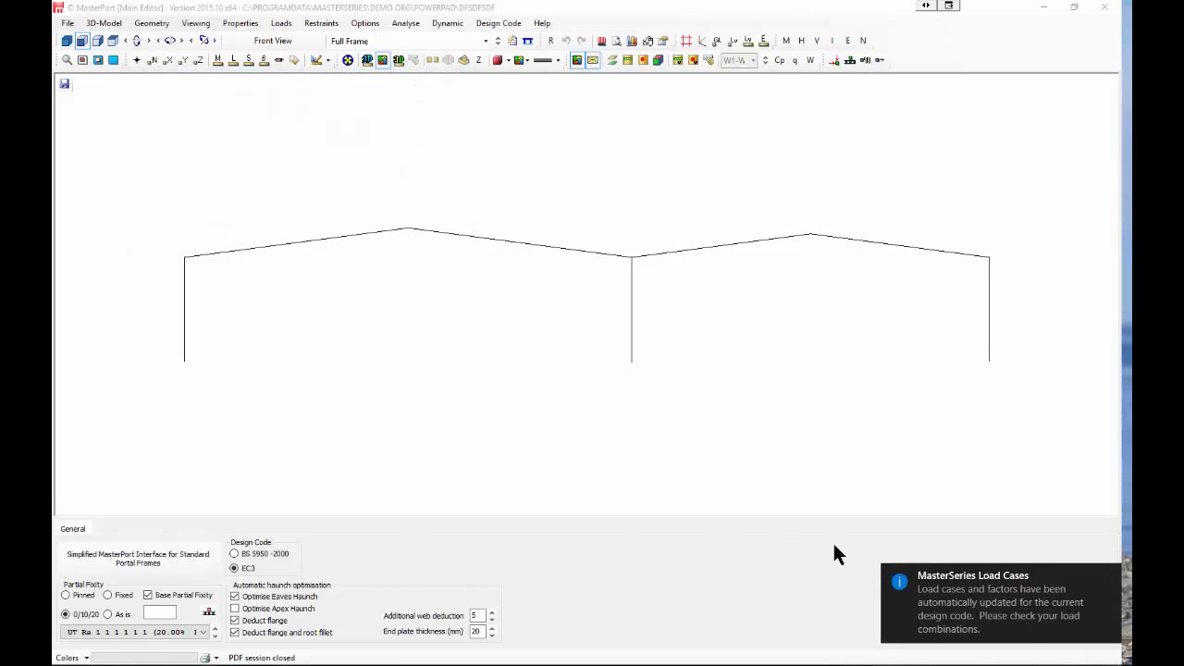
pyautogui.click(1110, 578)
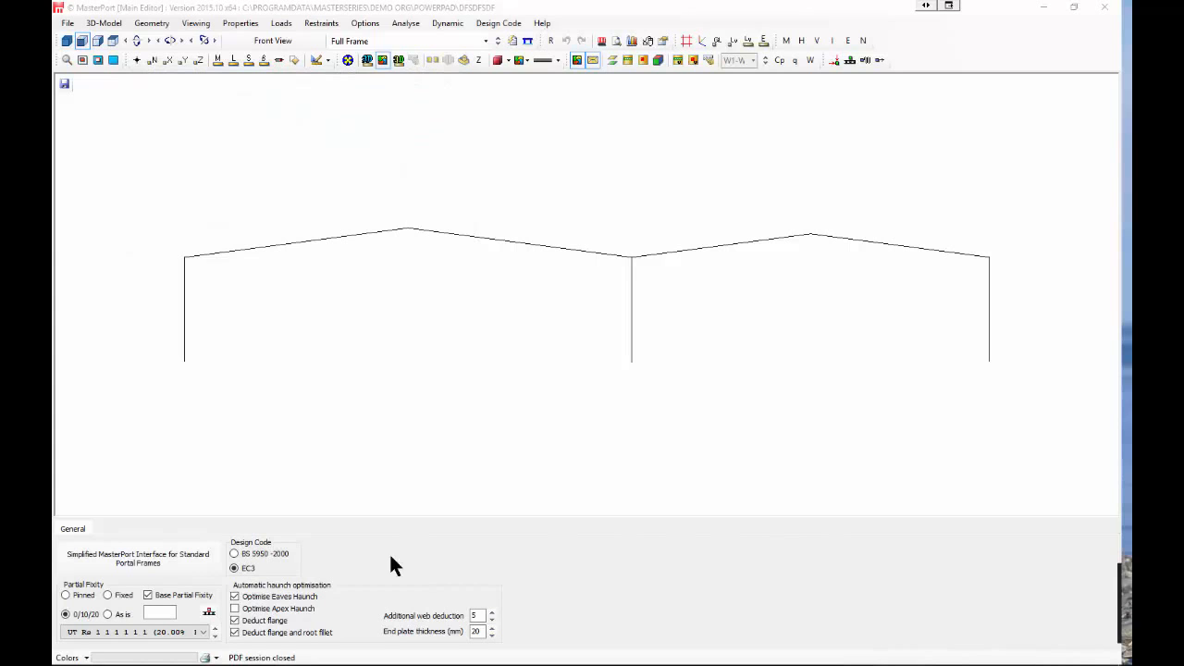
# - Restore the frame in the simplified MasterPort interface for standard portal frames and review its span and column data
pyautogui.click(139, 558)
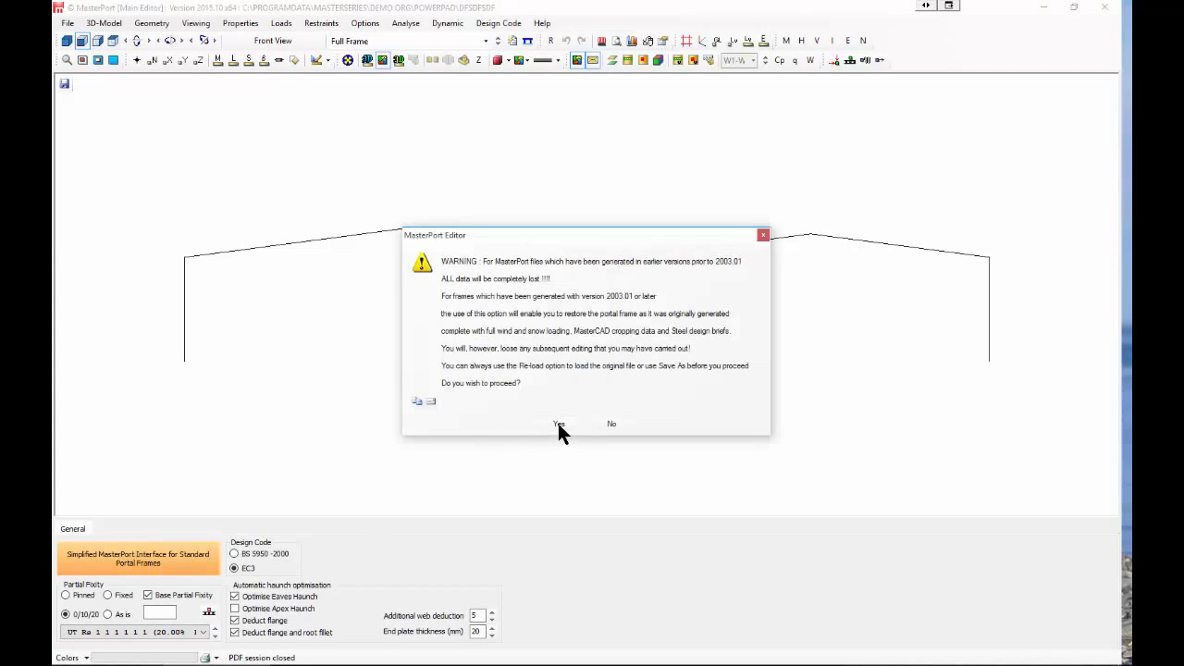
pyautogui.click(558, 426)
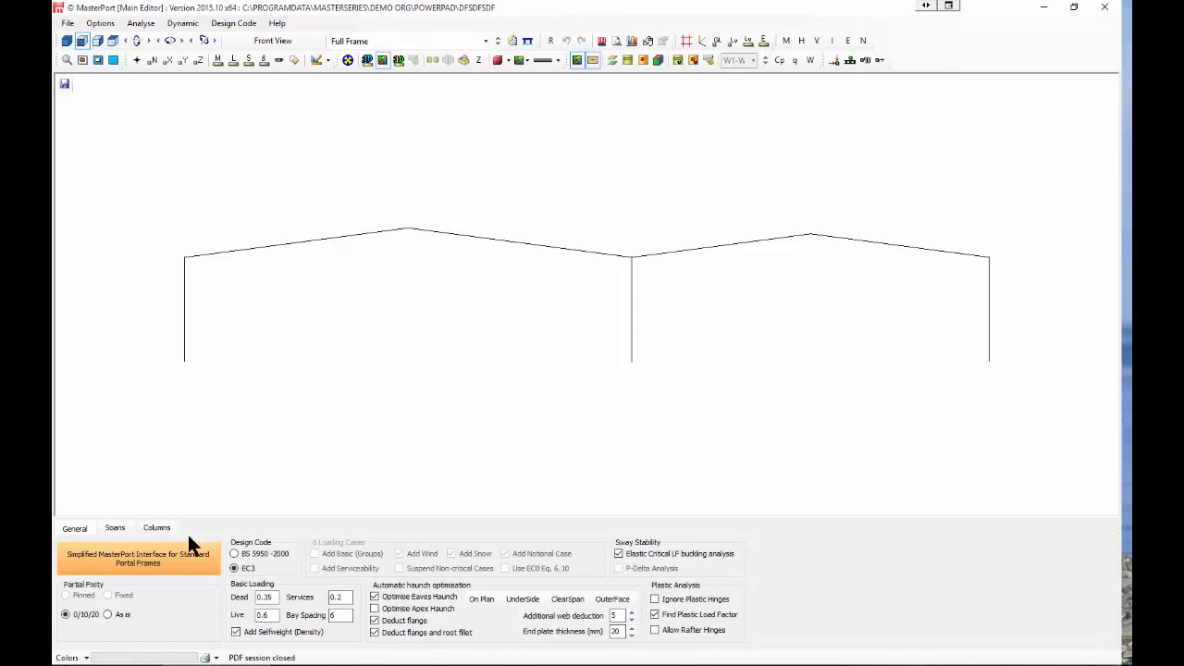
pyautogui.click(112, 527)
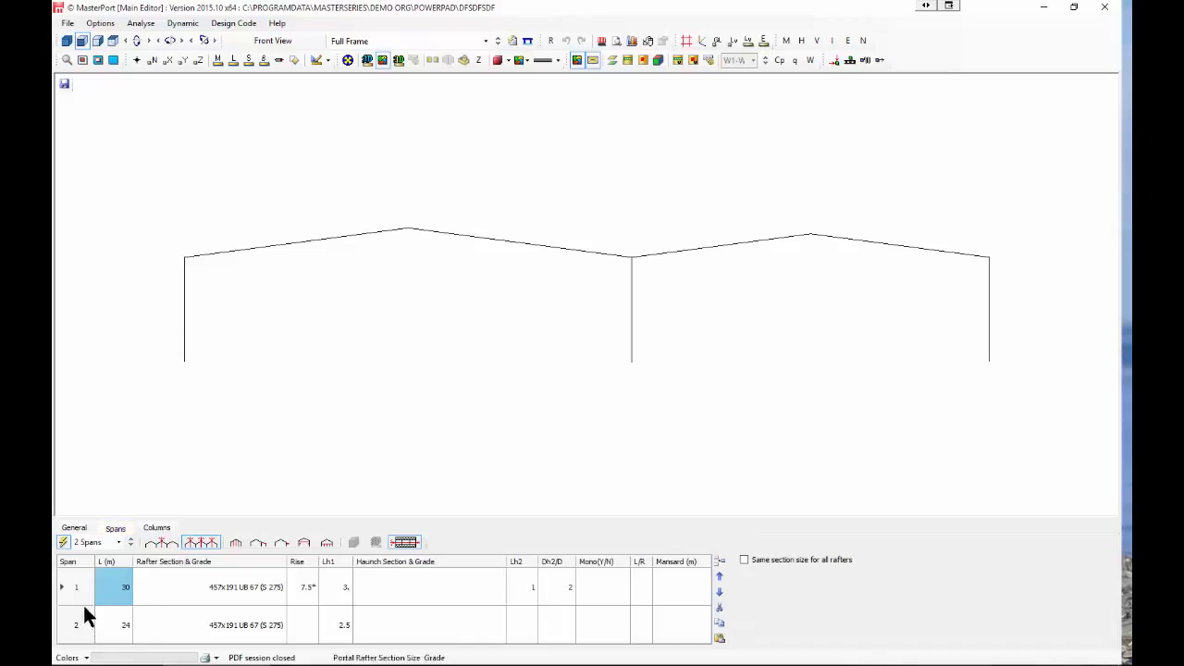
pyautogui.click(158, 529)
# - Try the Propped Portal option and the neighbouring portal type options on the first span, switching each off again
pyautogui.click(236, 543)
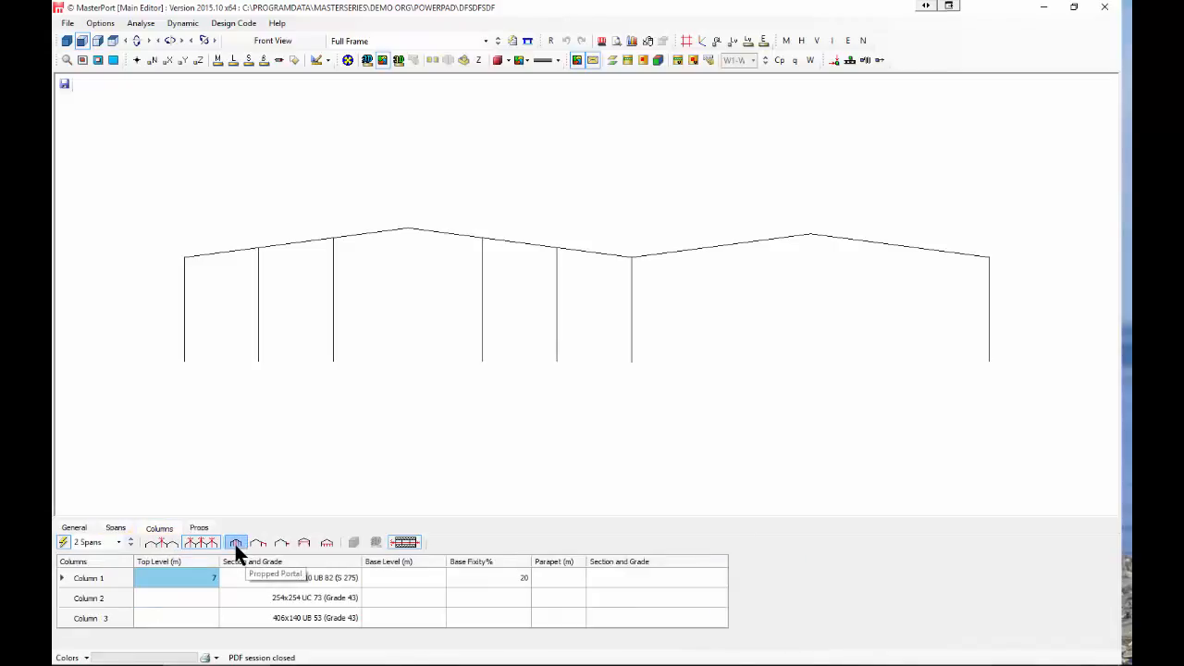
pyautogui.click(235, 542)
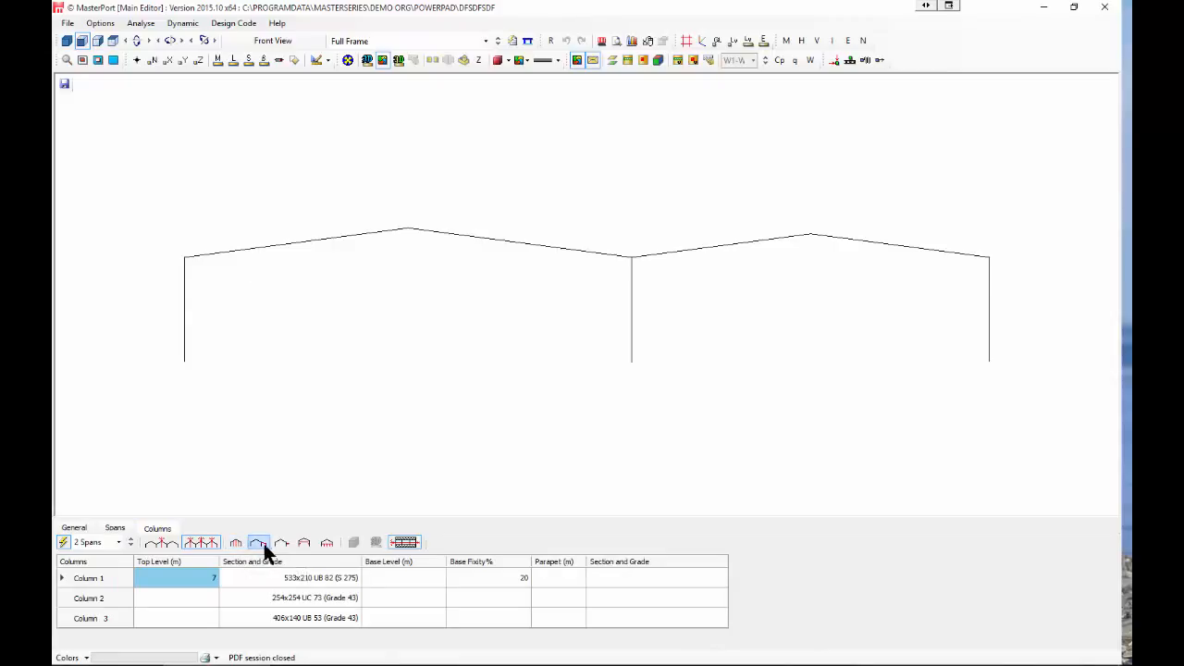
pyautogui.click(261, 543)
pyautogui.click(261, 543)
pyautogui.click(280, 542)
pyautogui.click(281, 541)
pyautogui.click(298, 543)
pyautogui.click(298, 544)
pyautogui.click(323, 540)
pyautogui.click(323, 541)
# - Return to the full frame editor and run a fast Plane Frame analysis with plastic hinges allowed to form
pyautogui.click(73, 526)
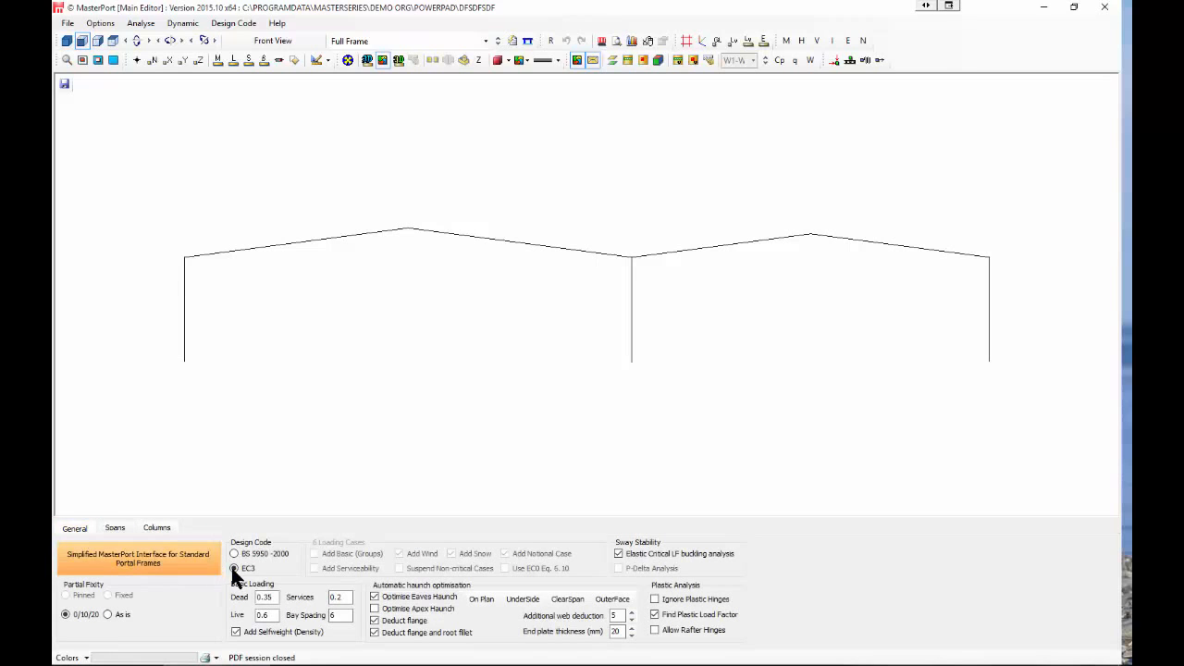
pyautogui.click(138, 558)
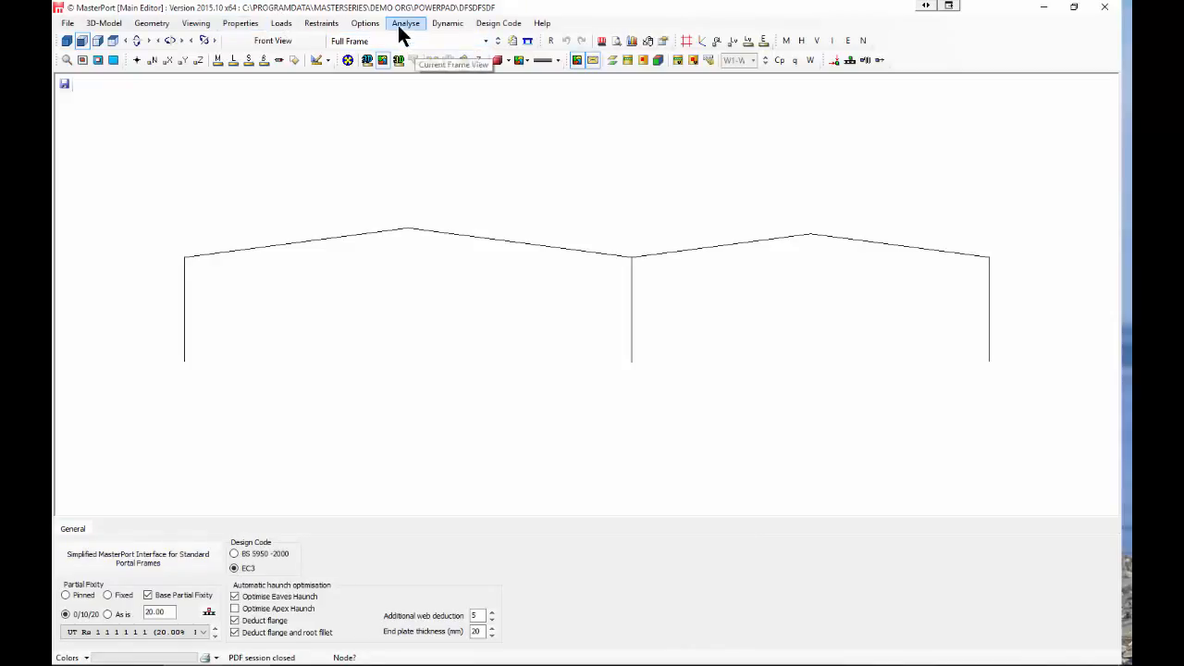
pyautogui.click(405, 23)
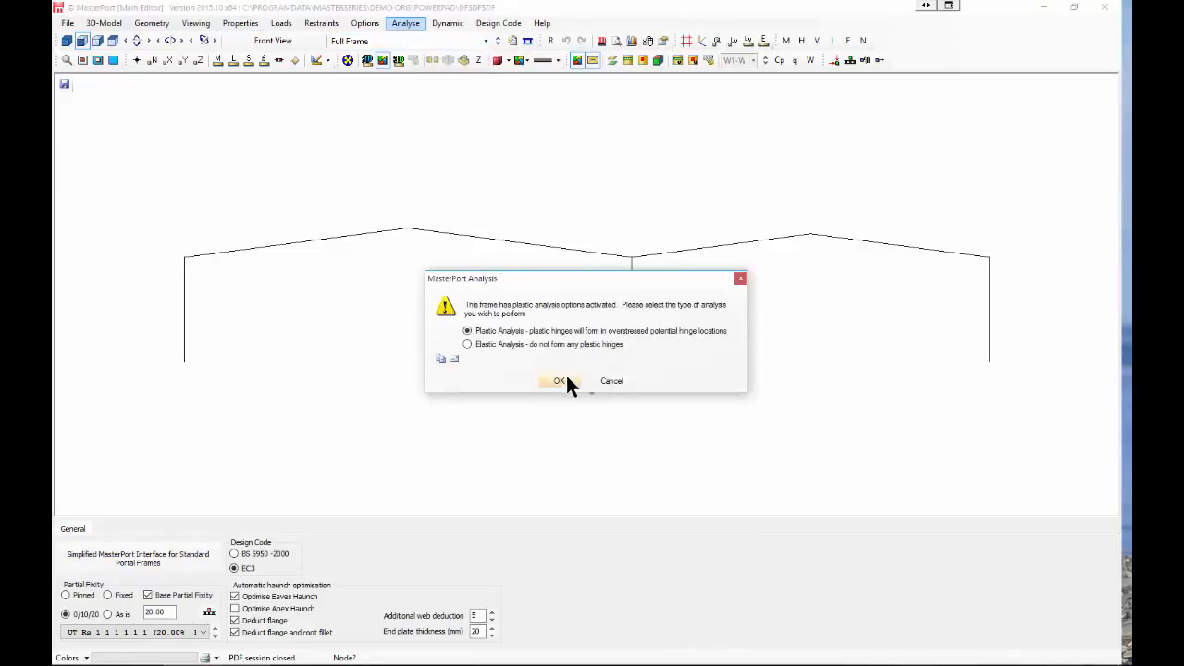
pyautogui.click(557, 381)
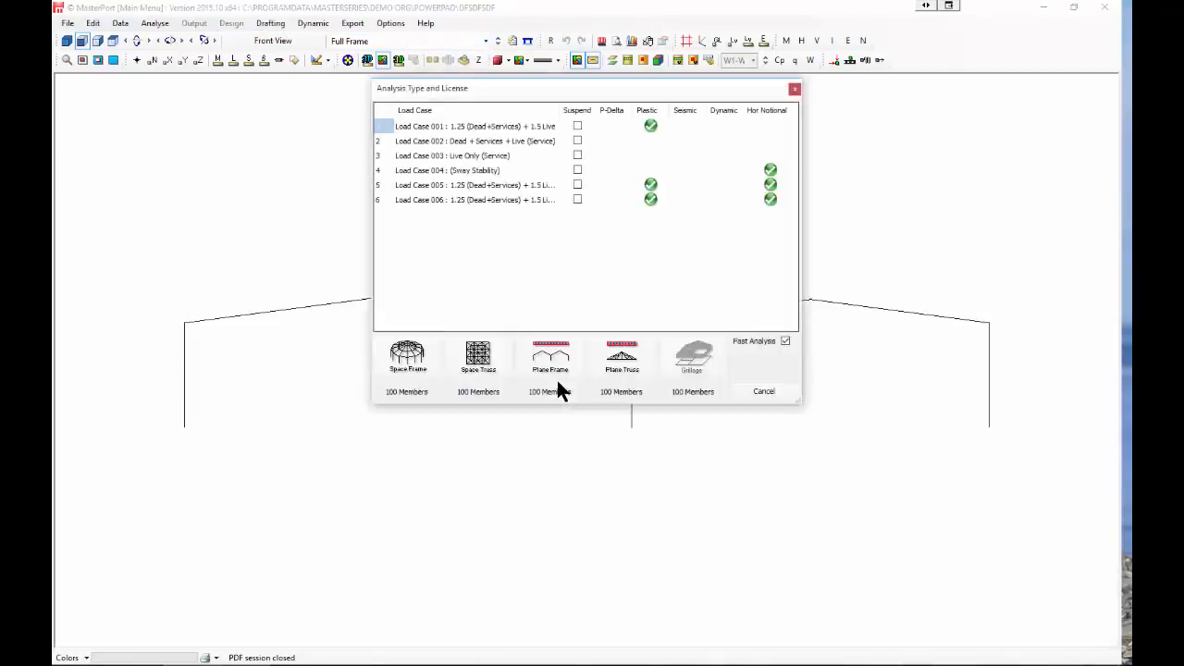
pyautogui.click(547, 357)
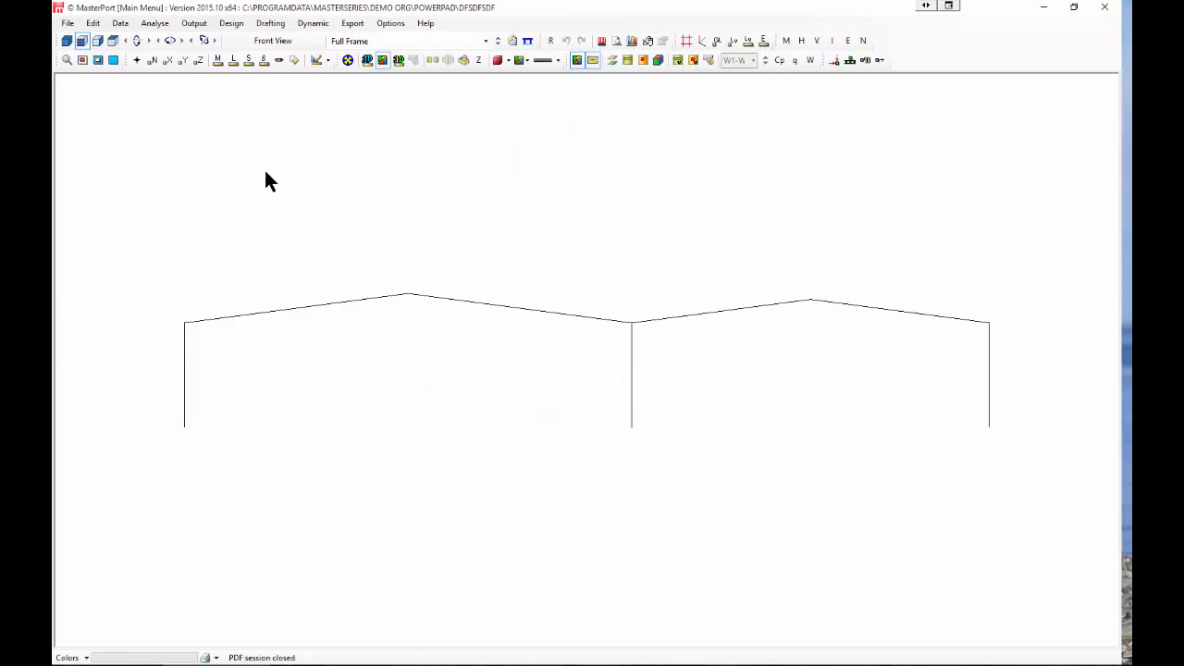
# - Open steel design and examine the axial-with-moments checks and lateral restraints of Column 1 and Rafter 1 of Bay 1
pyautogui.click(231, 23)
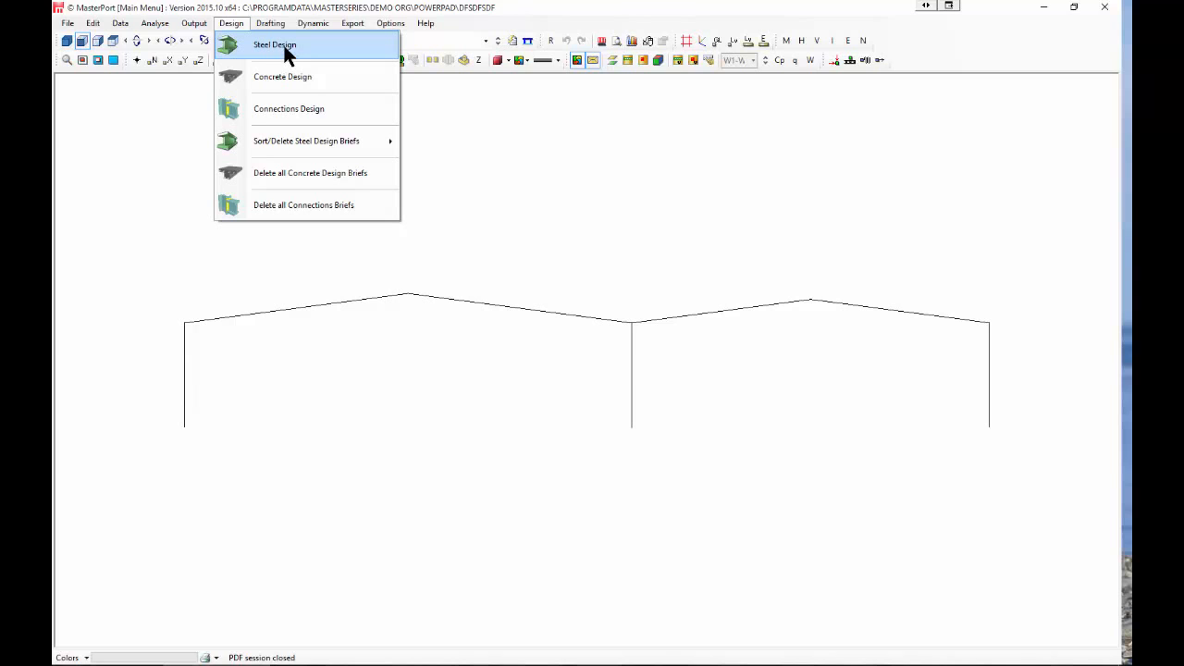
pyautogui.click(283, 44)
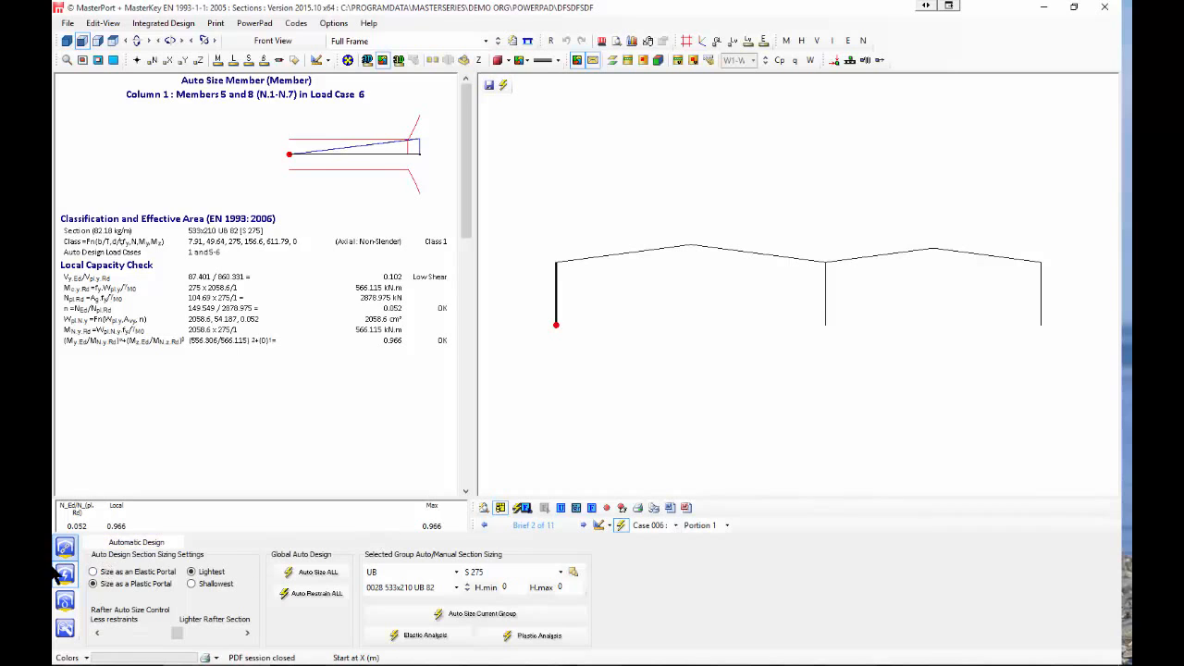
pyautogui.click(65, 603)
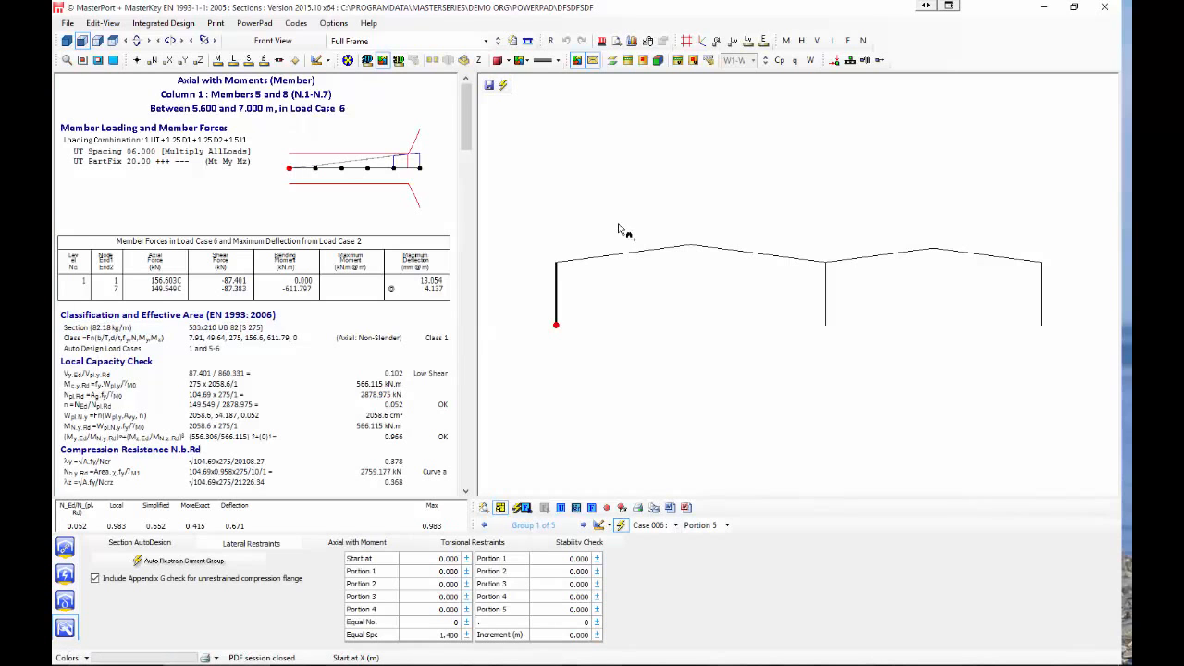
pyautogui.click(357, 170)
pyautogui.click(621, 264)
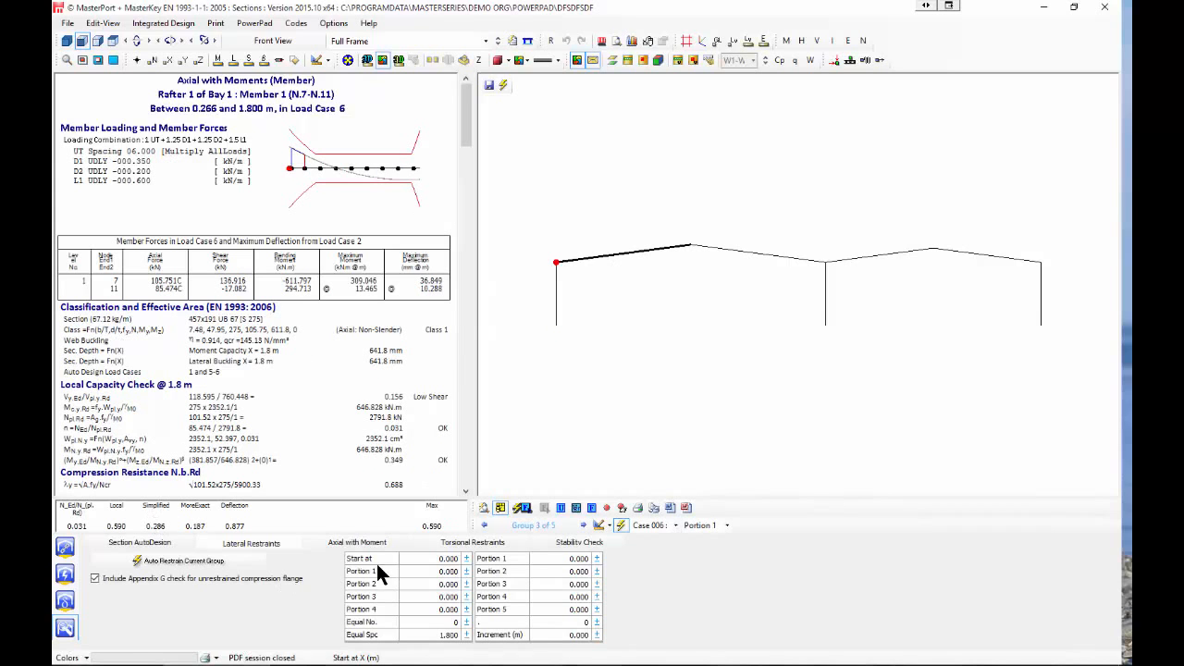
pyautogui.click(615, 255)
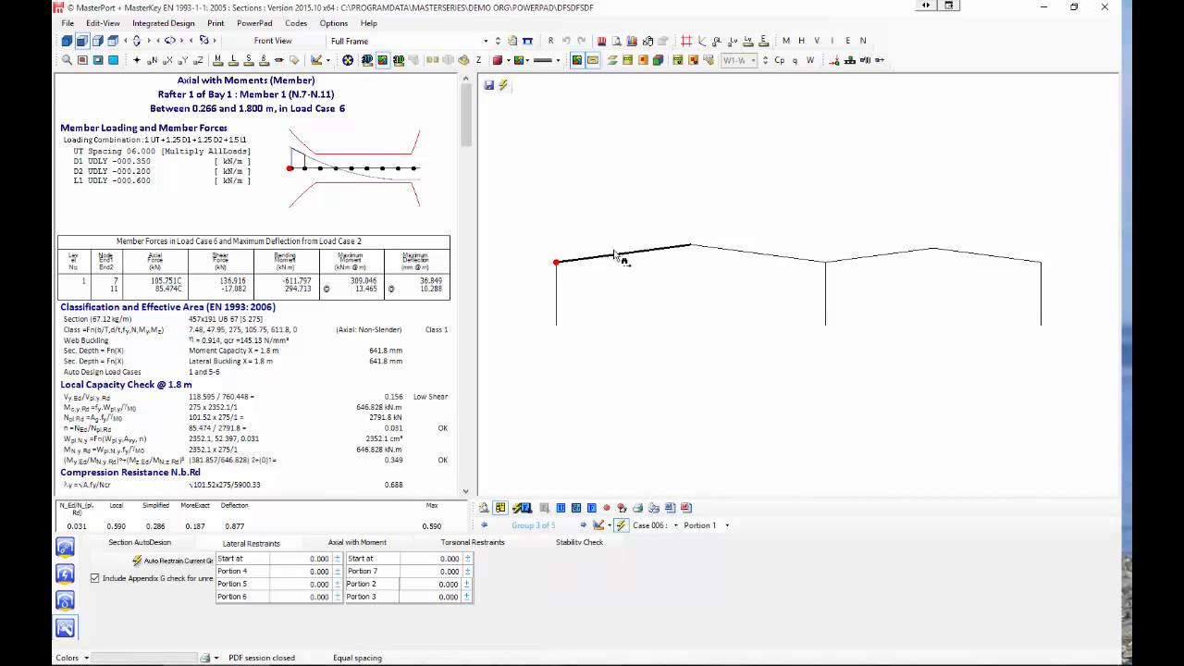
# - Add a torsional stay at purlin 3 on Rafter 1 of Bay 1, removing the trial stay at purlin 4
pyautogui.click(473, 543)
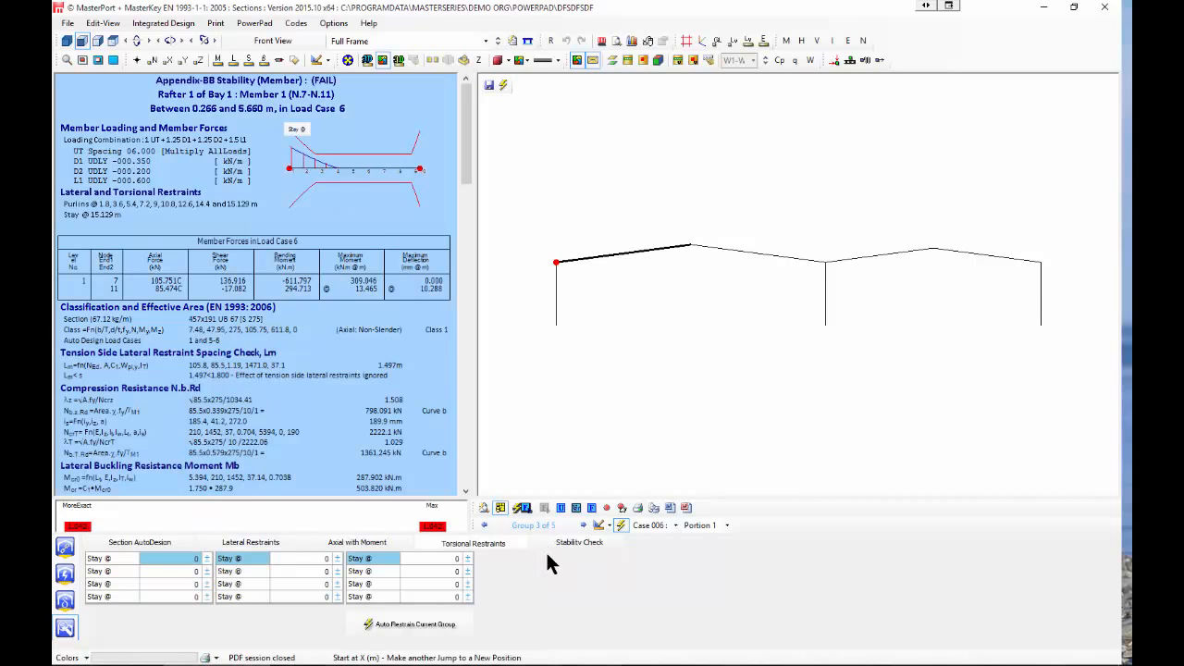
pyautogui.click(296, 129)
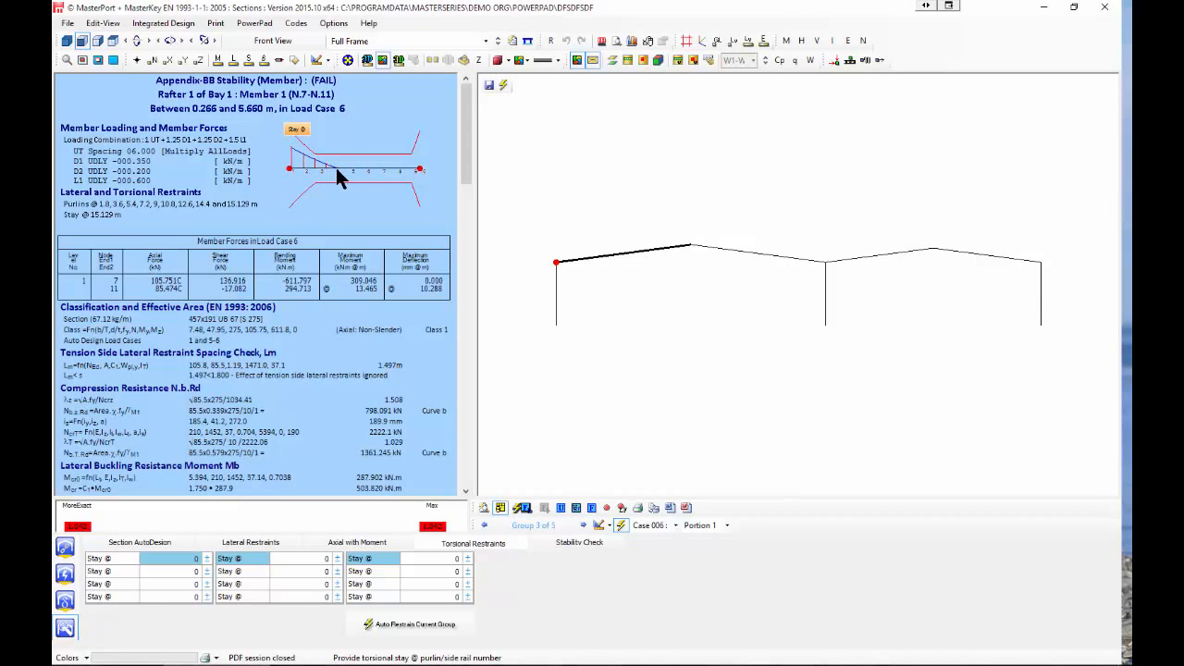
pyautogui.click(336, 169)
pyautogui.click(320, 169)
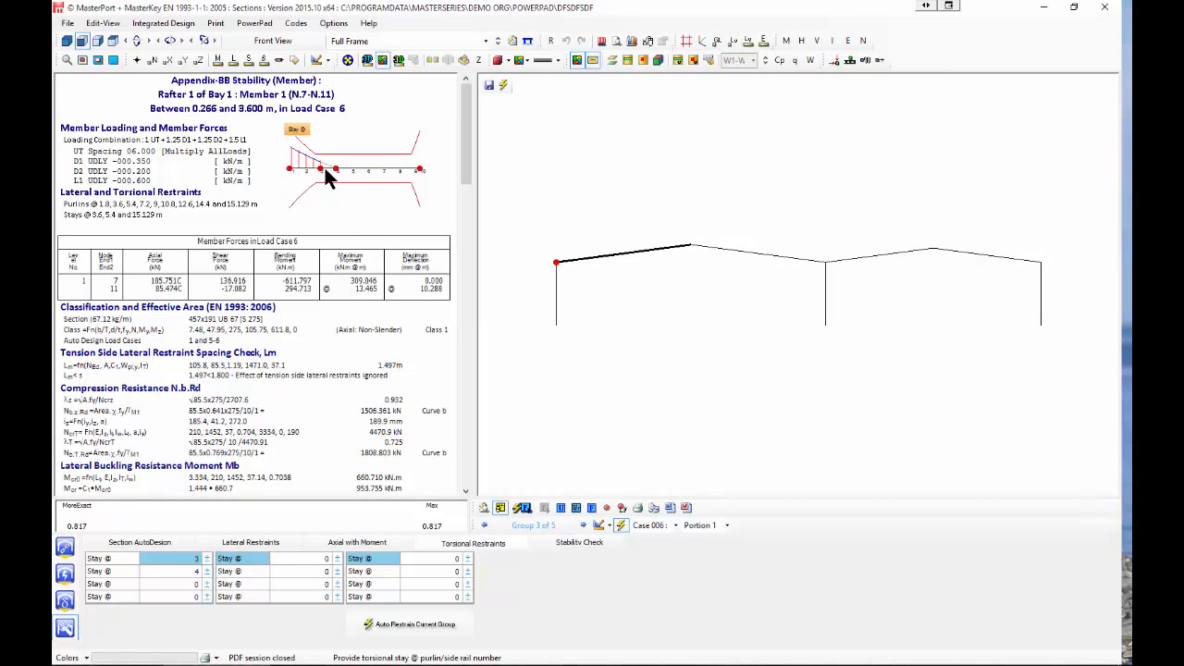
pyautogui.click(336, 171)
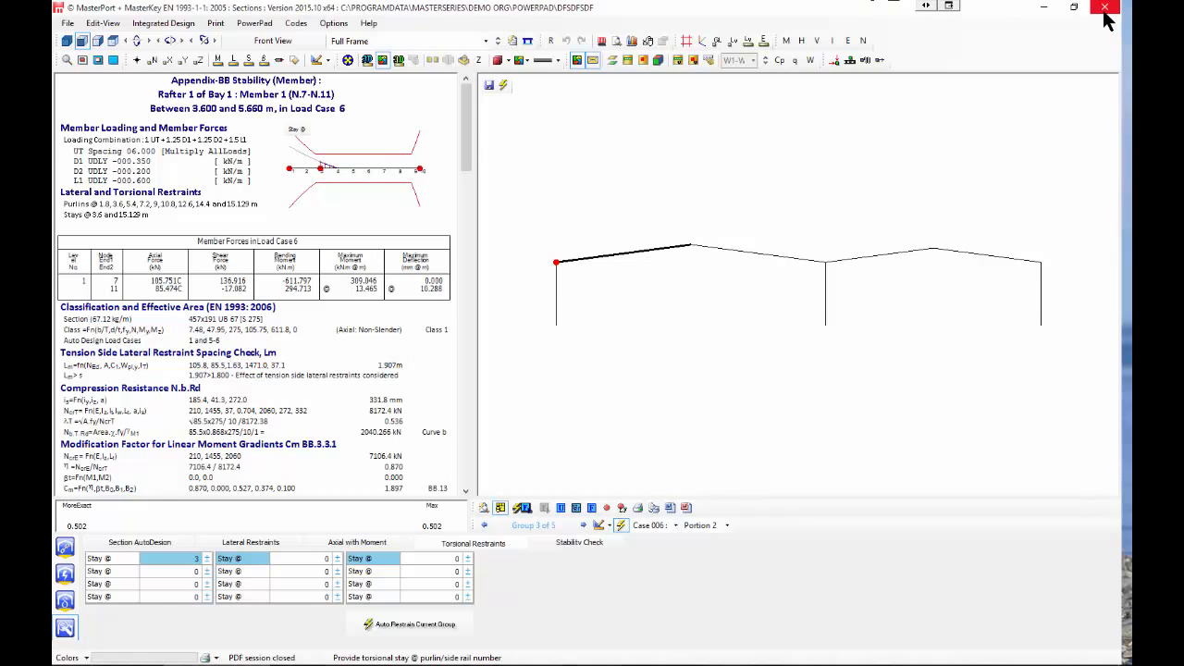
# - View the Elastic Critical Load Factor brief, and leave the steel design, saving the MasterPort data file
pyautogui.click(65, 629)
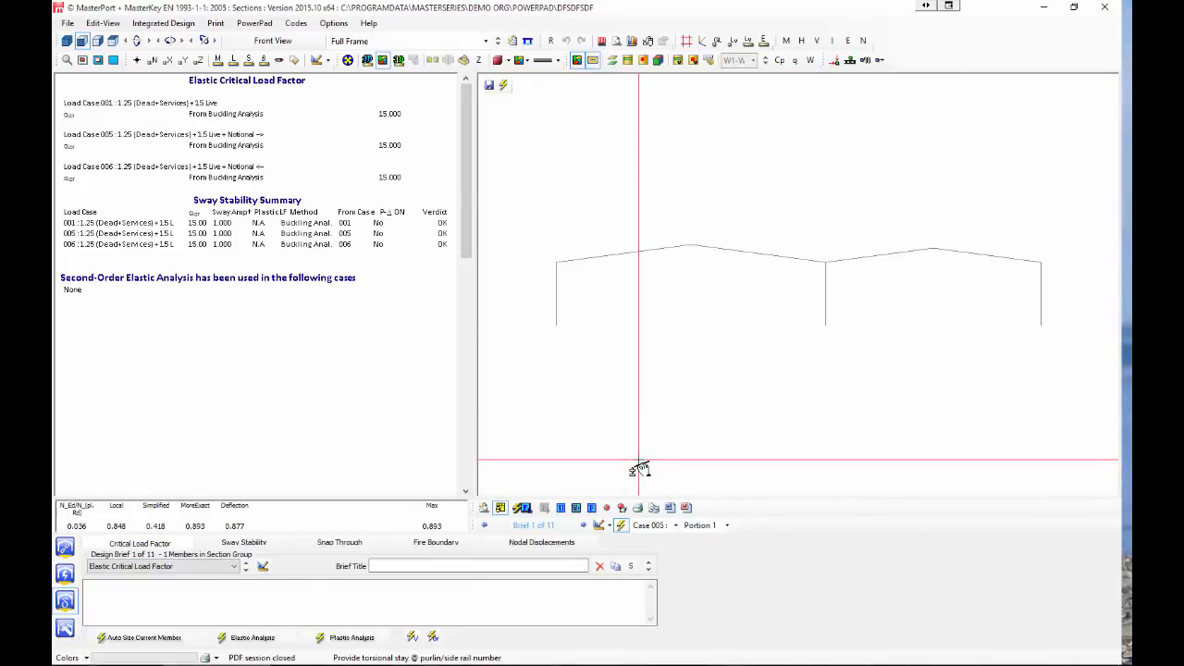
pyautogui.click(1105, 7)
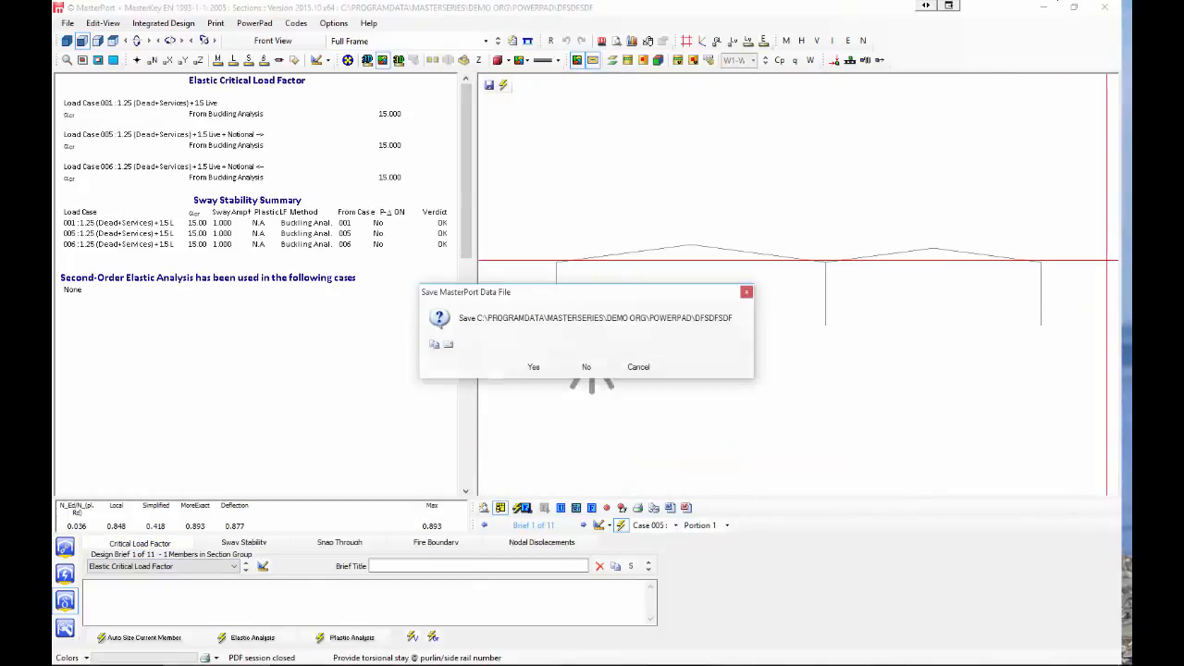
pyautogui.click(532, 369)
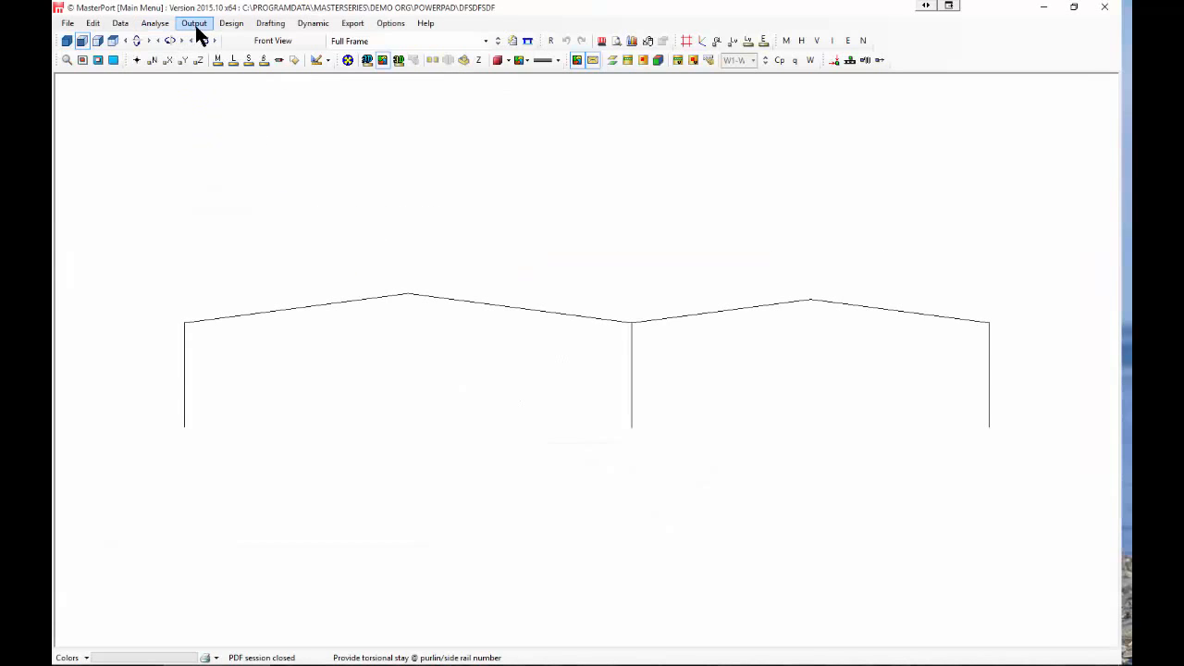
# - Open connections design and start a new Beam Splice (I-Sections) moment connection linked to MasterPort
pyautogui.click(232, 25)
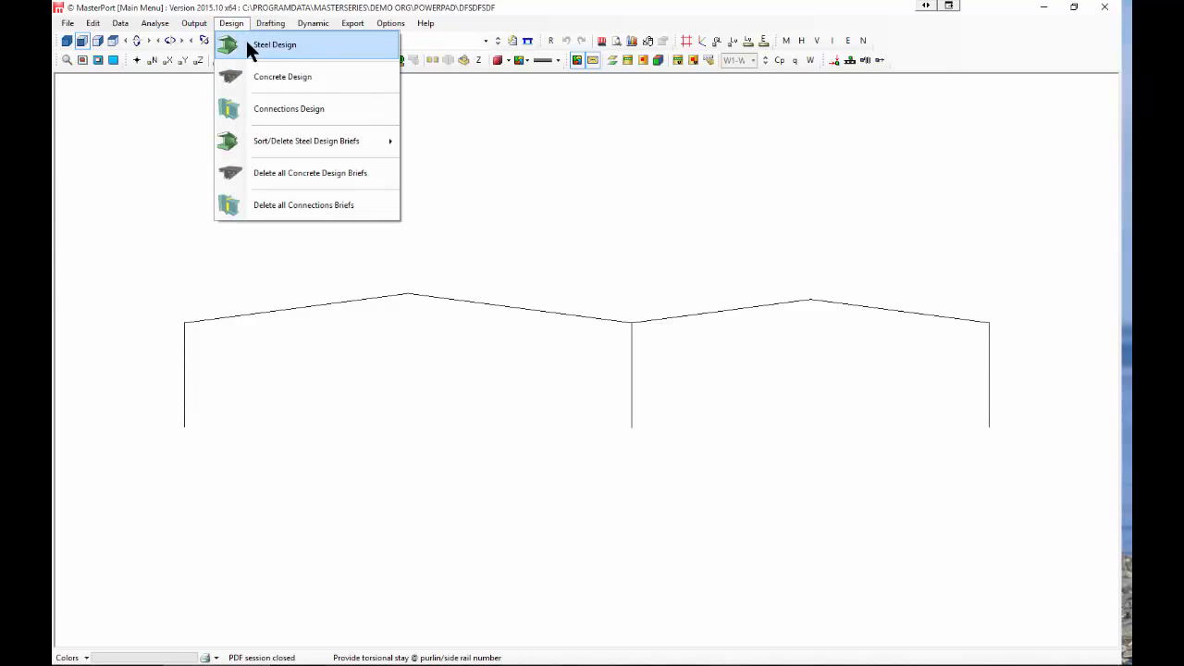
pyautogui.click(306, 109)
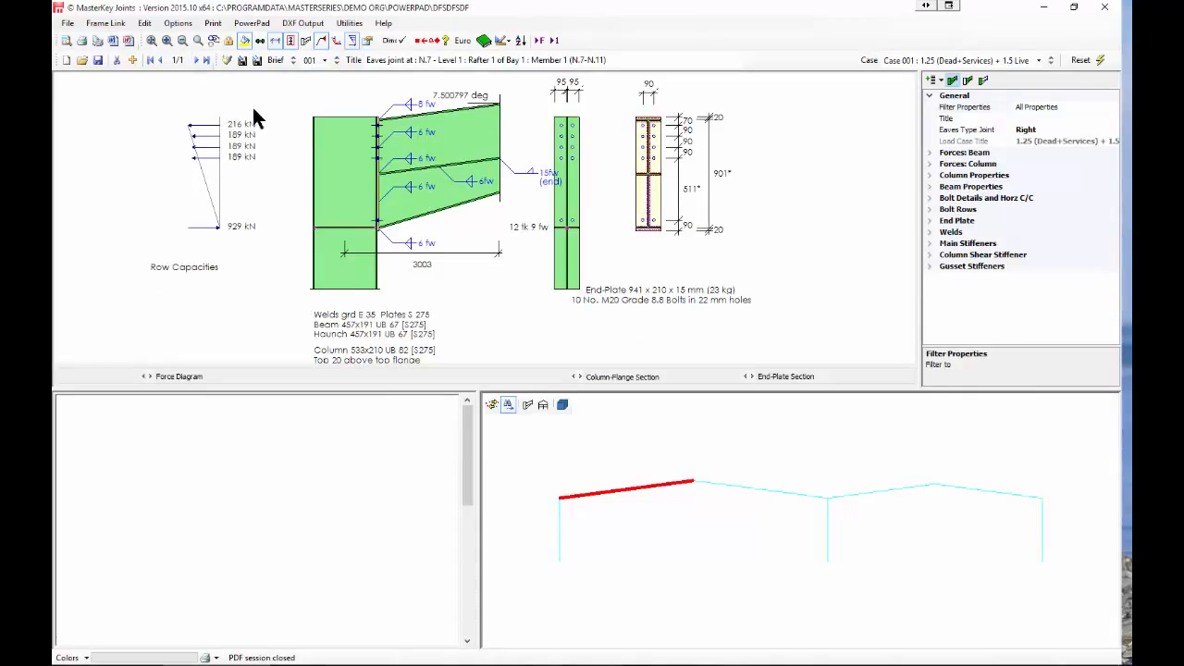
pyautogui.click(132, 59)
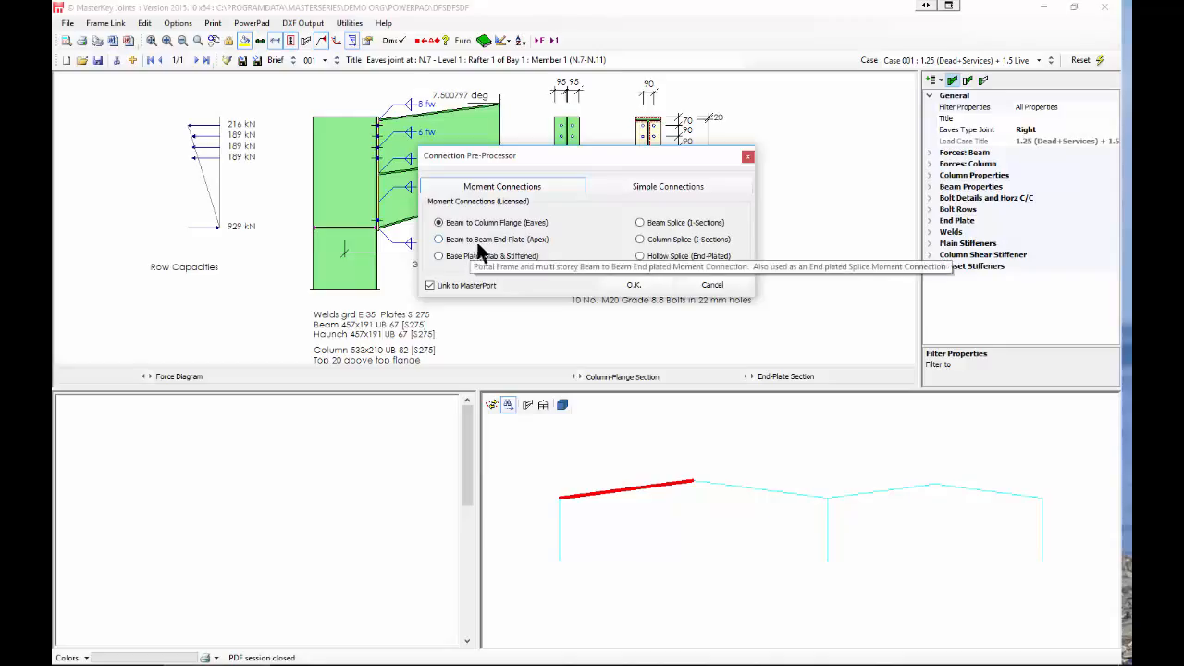
pyautogui.click(655, 229)
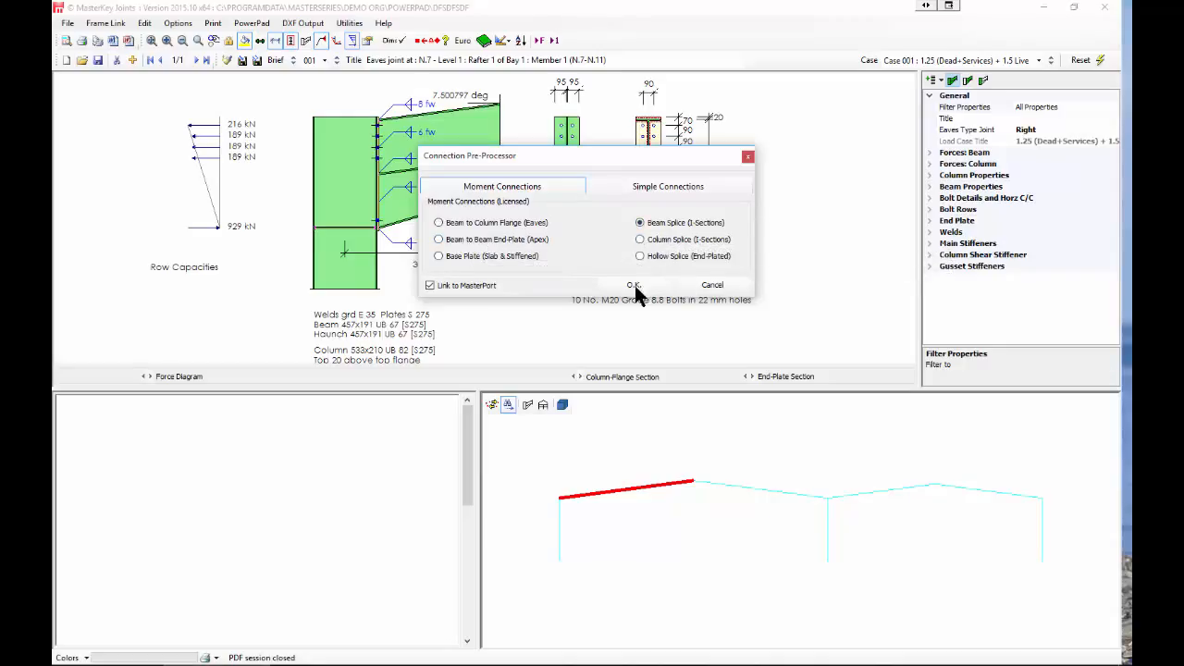
pyautogui.click(634, 285)
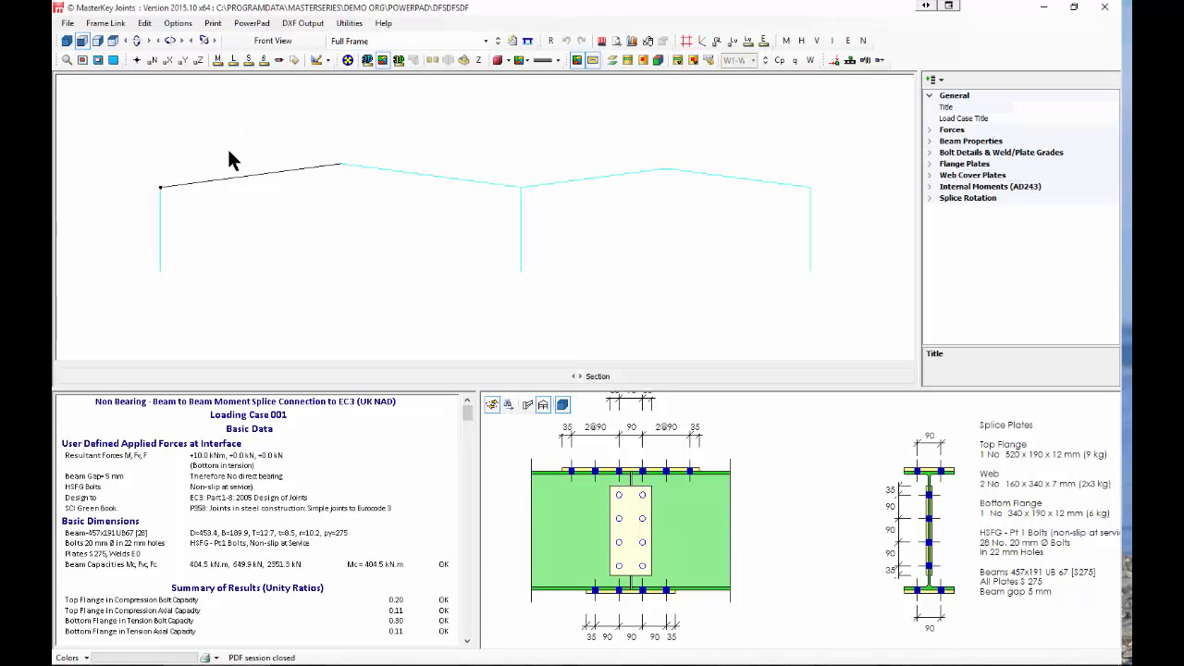
# - Place the beam splice on Rafter 2 of Bay 1 at 6 m from node 8, and run the current brief's design checks
pyautogui.click(429, 176)
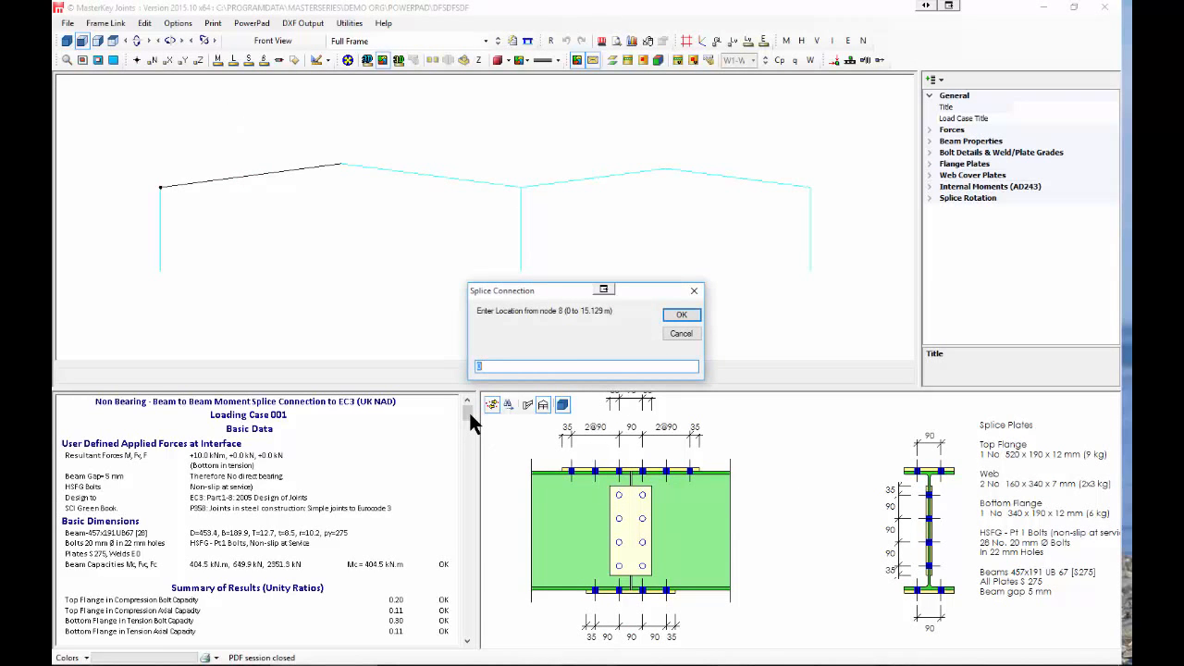
pyautogui.write('6')
pyautogui.click(682, 315)
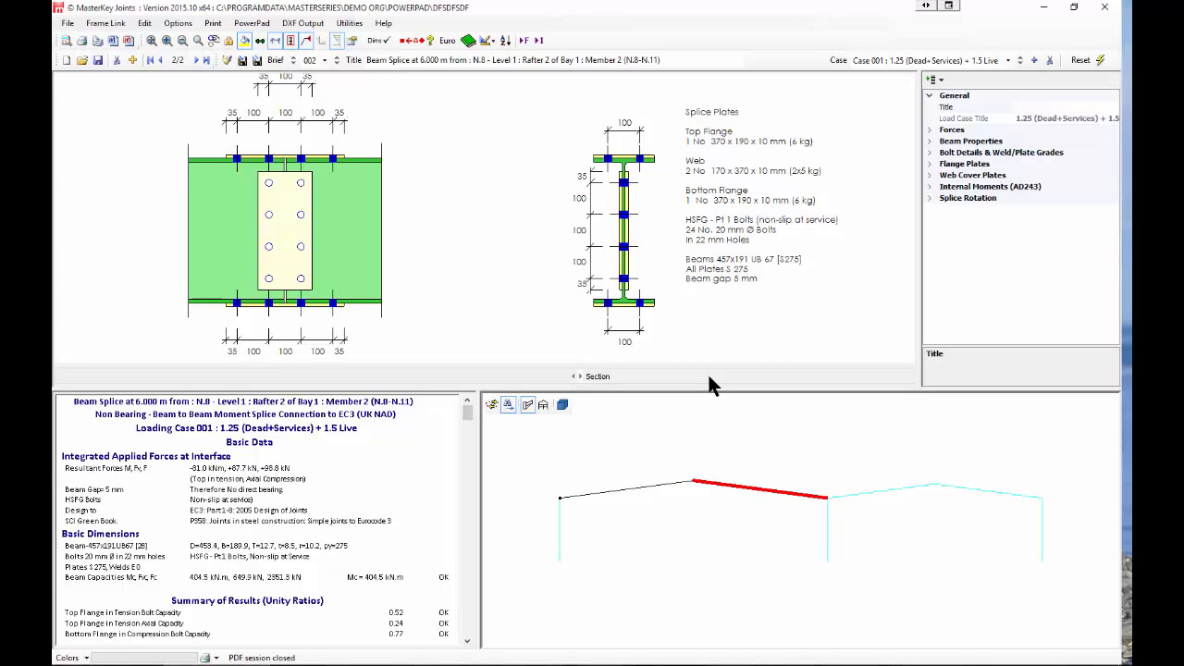
pyautogui.click(541, 41)
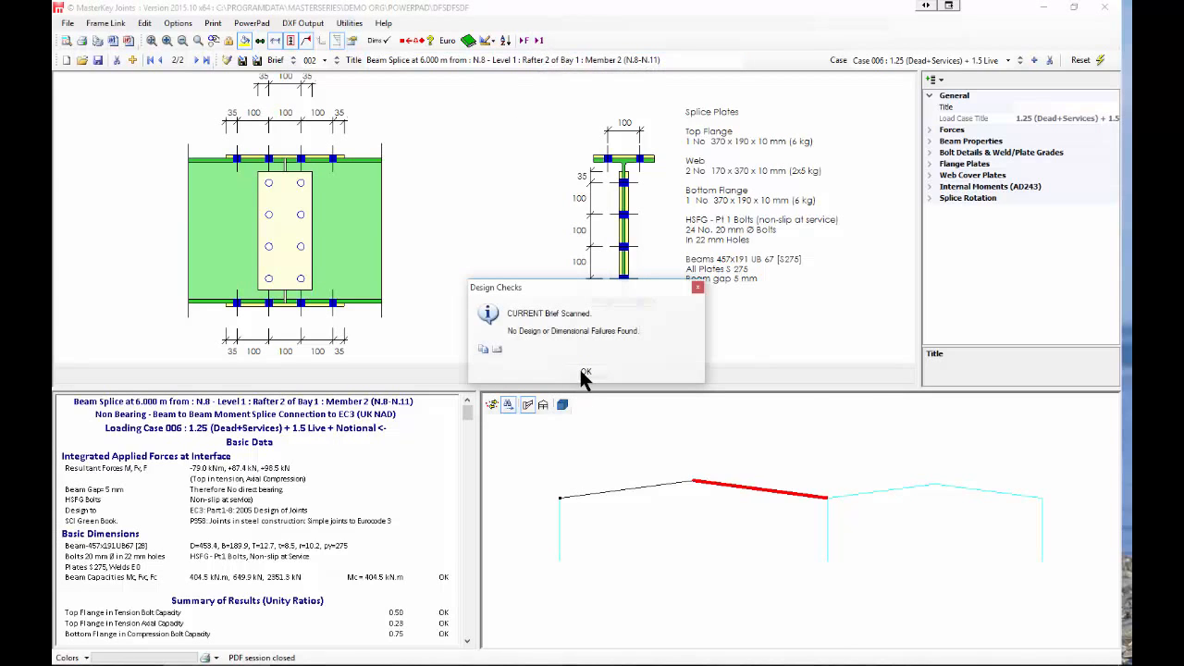
pyautogui.click(584, 371)
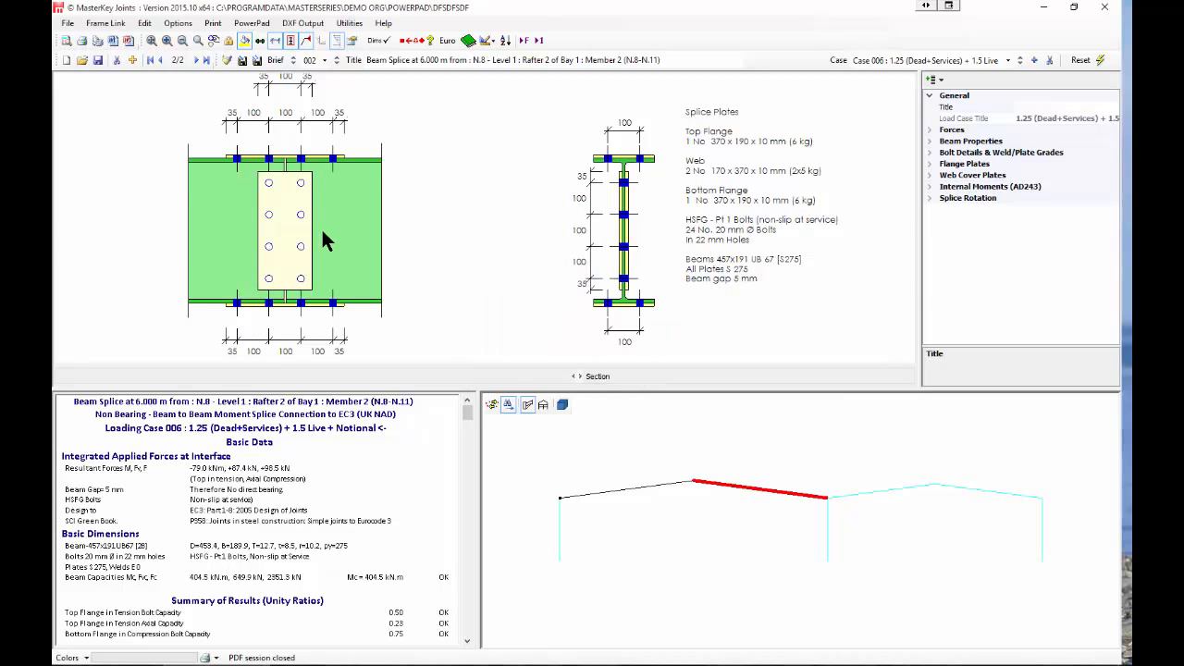
# - Set the number of bolt rows in the splice's top flange plate to 4
pyautogui.click(930, 163)
pyautogui.click(929, 174)
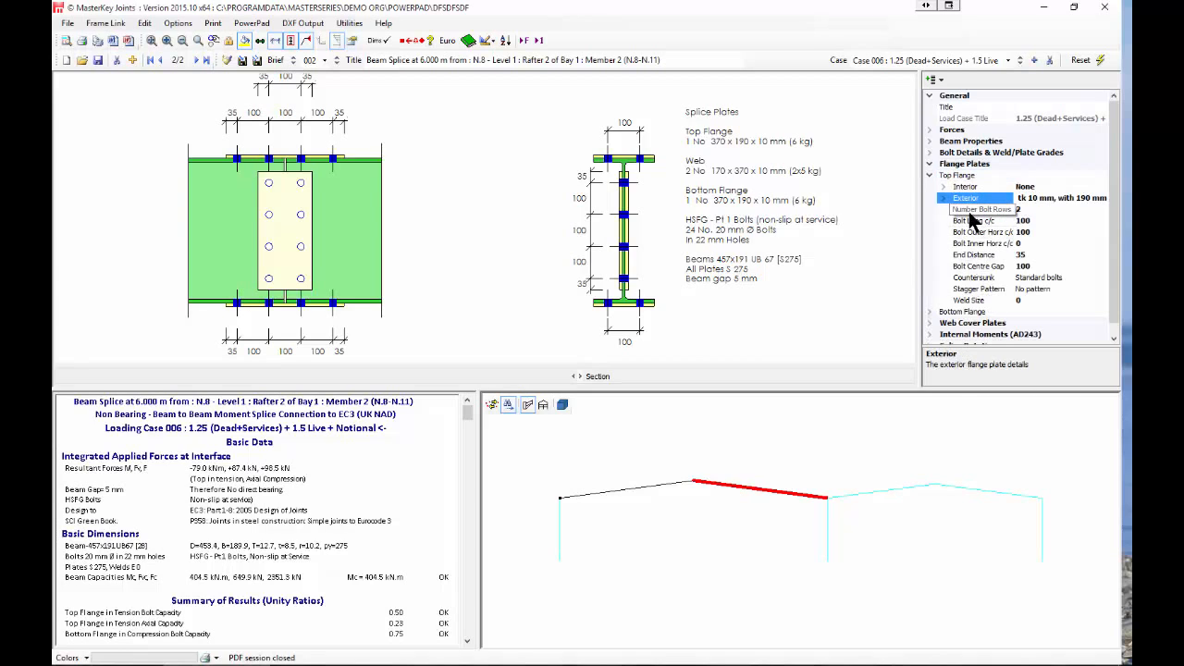
pyautogui.click(975, 211)
pyautogui.write('4')
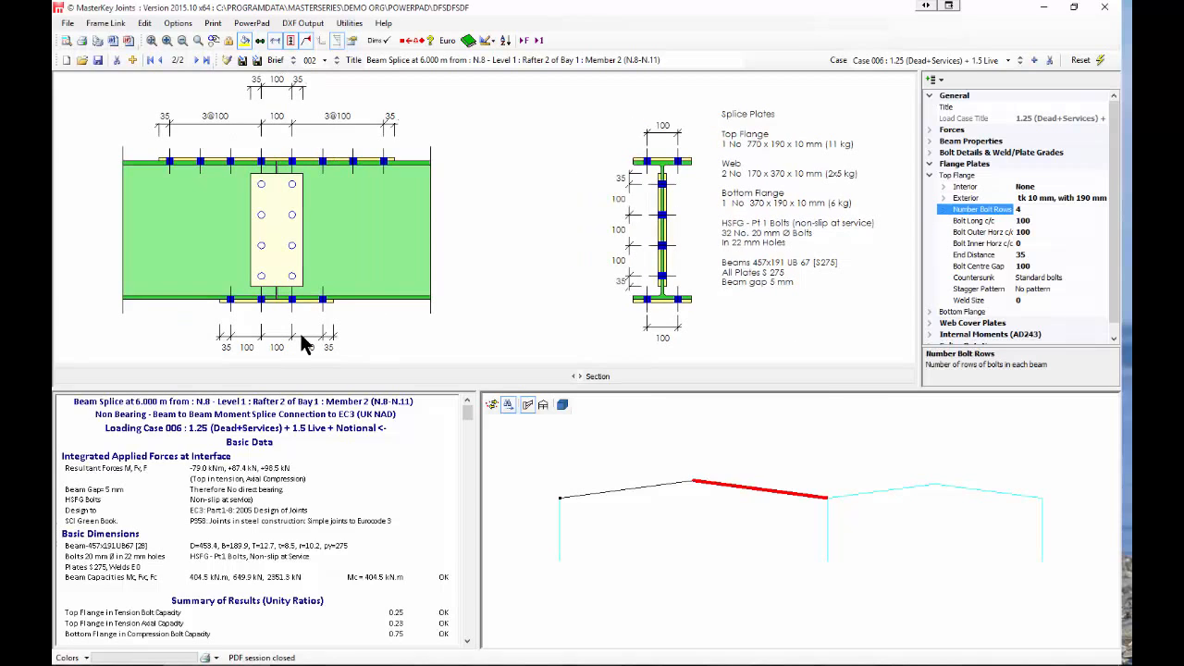
# - Set the number of bolt rows in the splice's bottom flange plate to 4
pyautogui.click(967, 313)
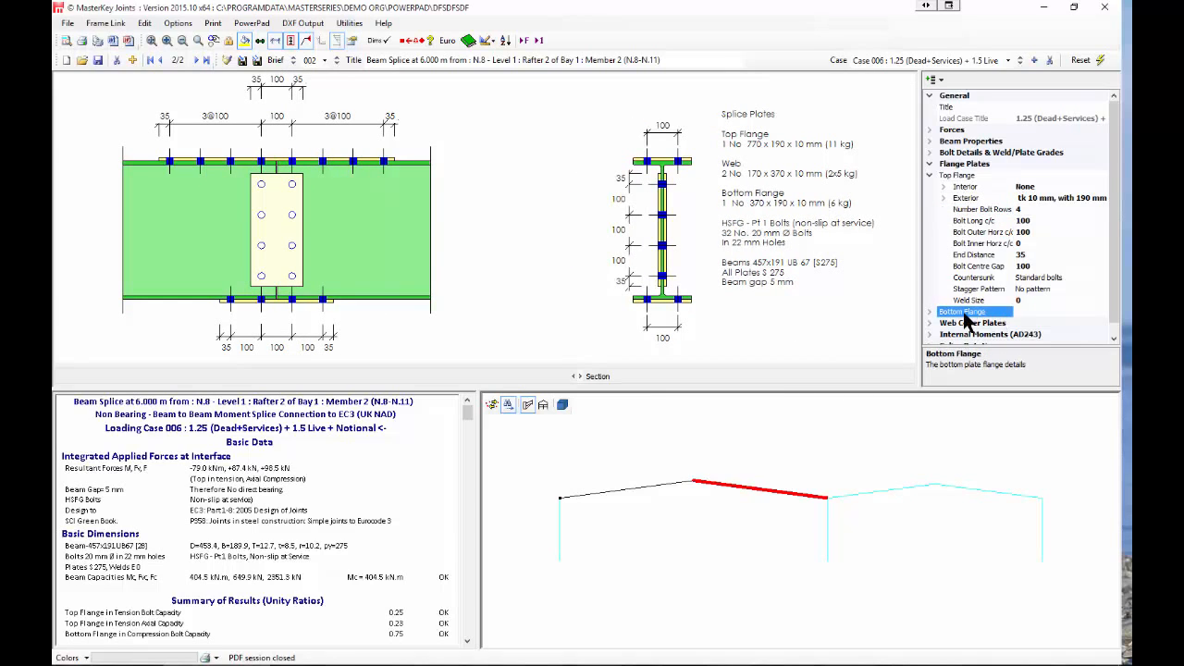
pyautogui.doubleClick(967, 314)
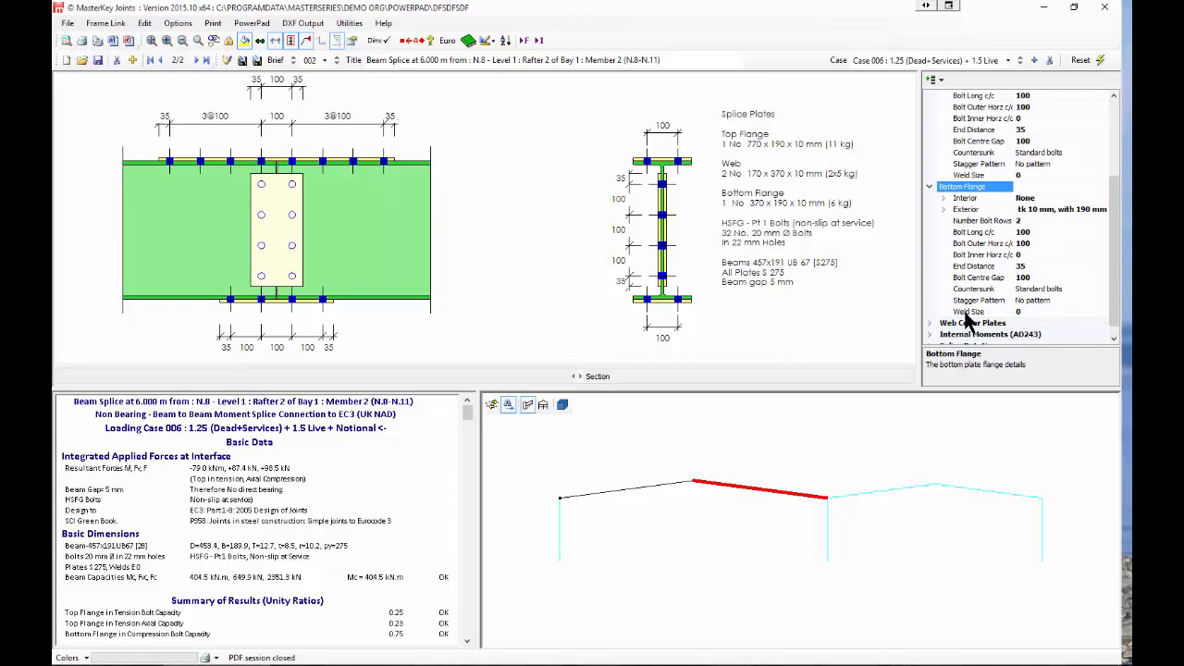
pyautogui.click(975, 254)
pyautogui.click(970, 222)
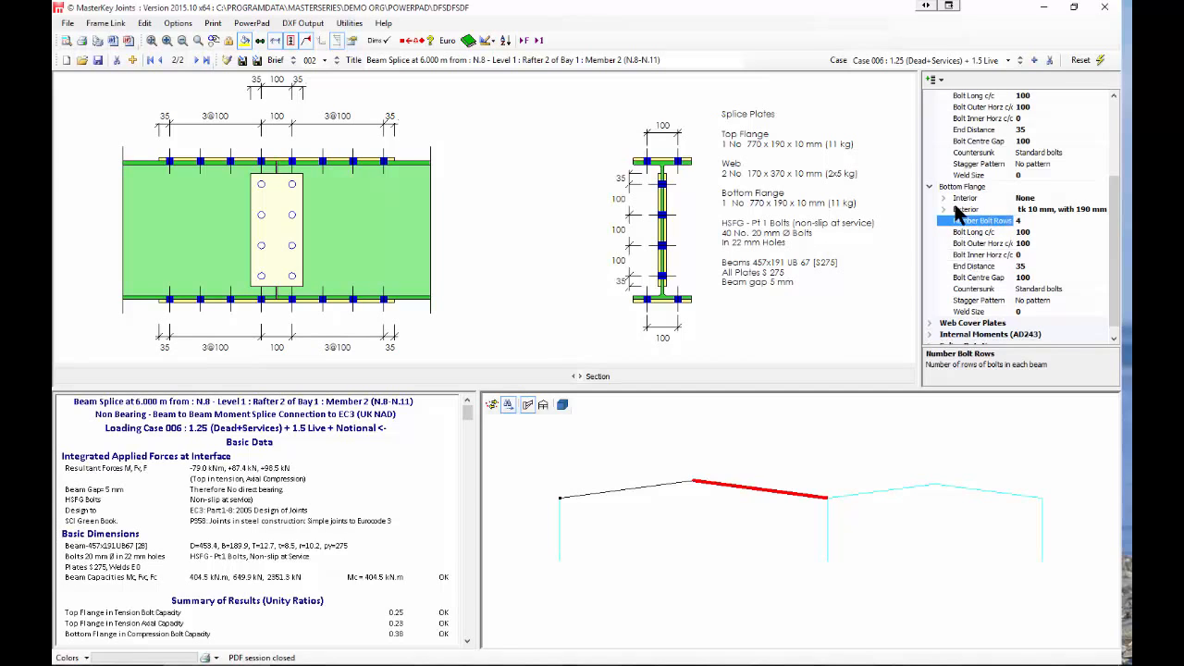
# - Remove the bottom flange's exterior splice plate by setting its thickness to 0
pyautogui.click(962, 201)
pyautogui.doubleClick(963, 210)
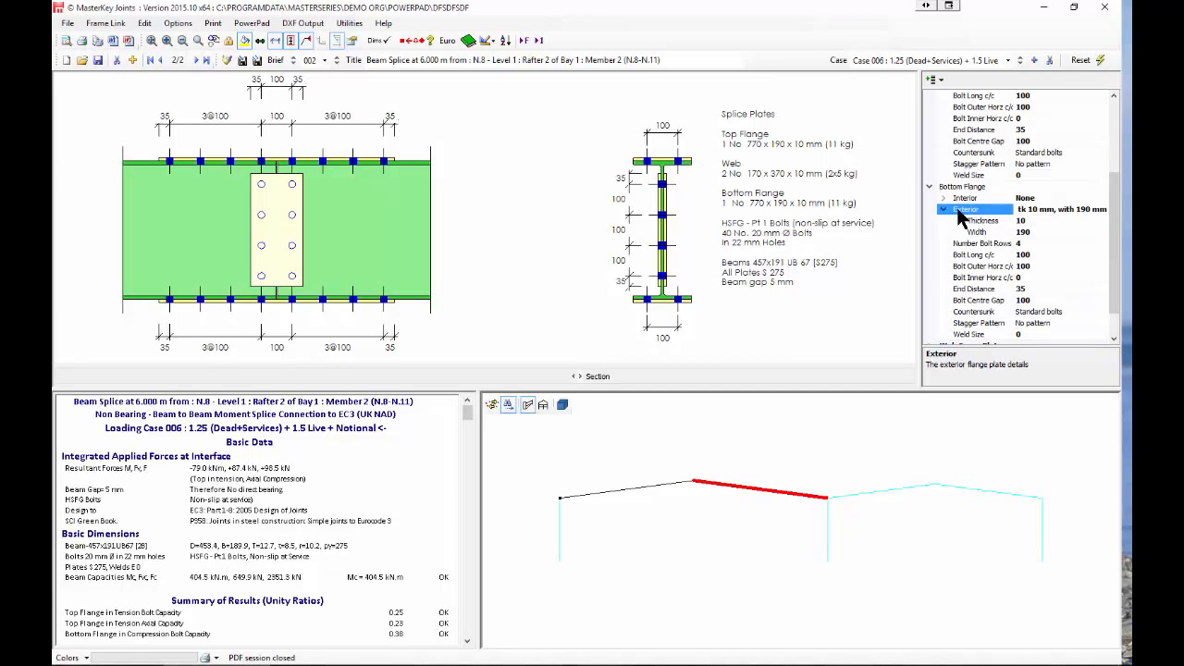
pyautogui.click(1023, 221)
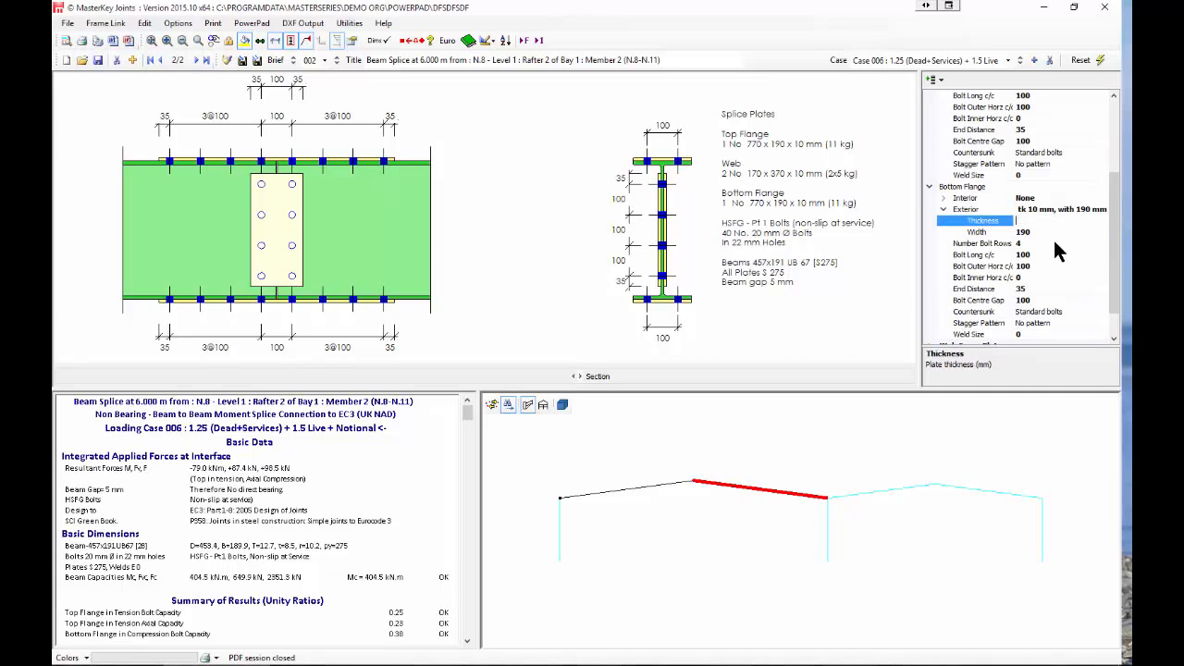
pyautogui.write('0')
pyautogui.press('Return')
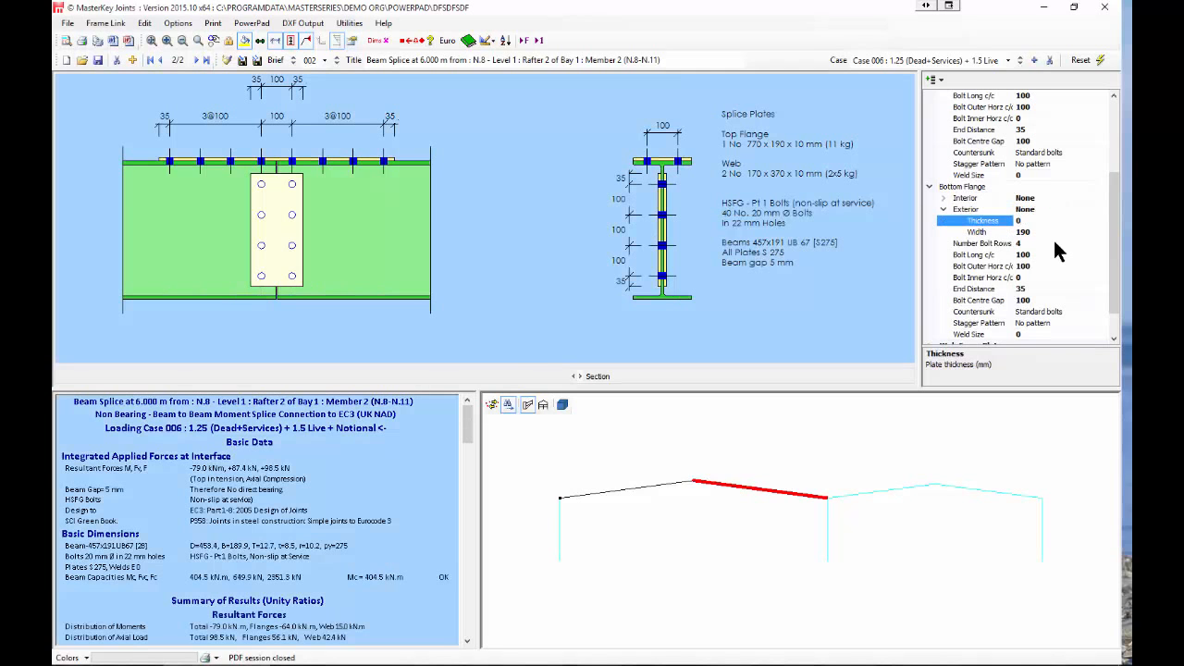
# - Set the bottom flange's interior splice plate thickness to 10 mm and change its bolts to countersunk
pyautogui.click(977, 199)
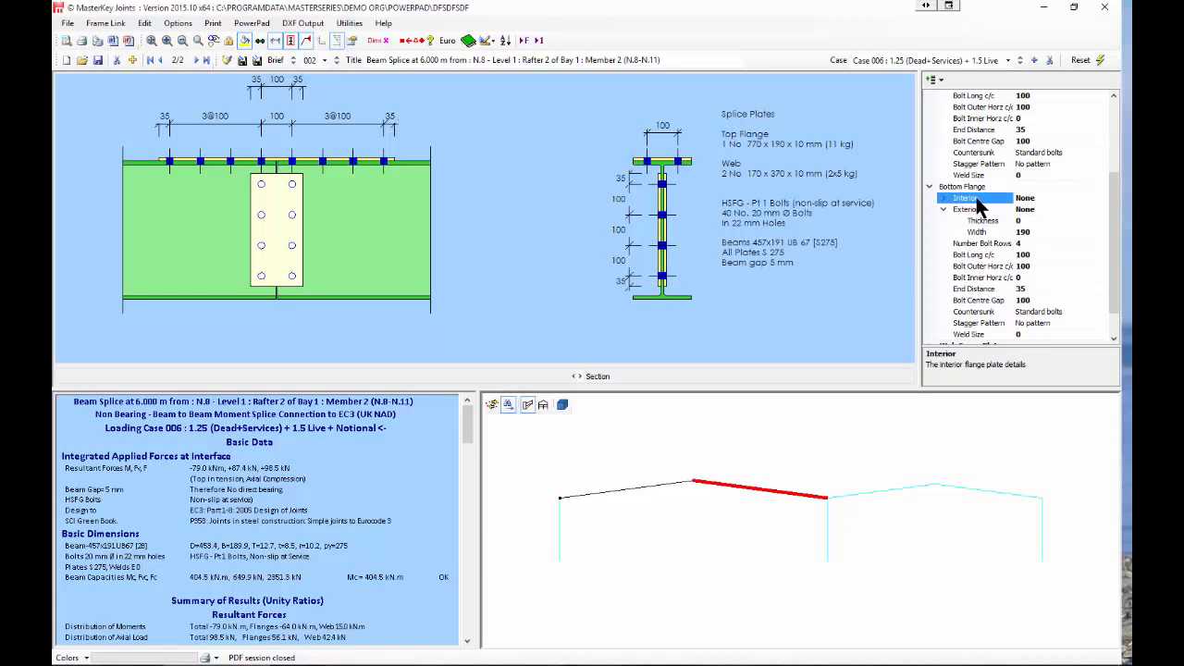
pyautogui.doubleClick(977, 199)
pyautogui.click(977, 210)
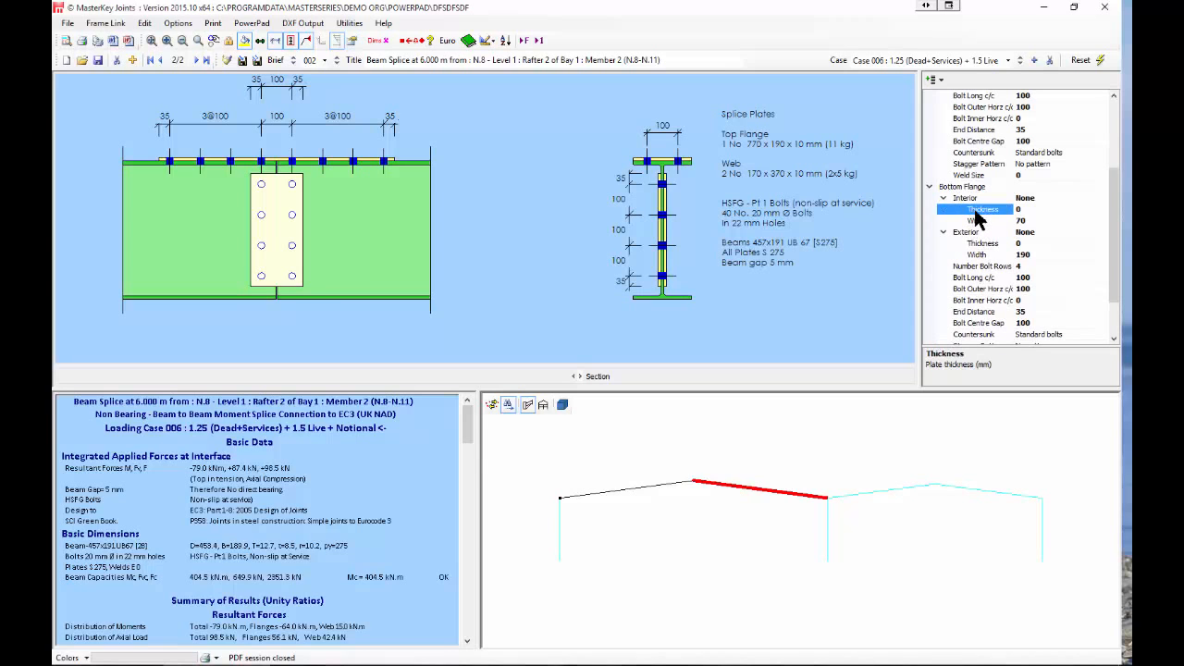
pyautogui.write('10')
pyautogui.press('Return')
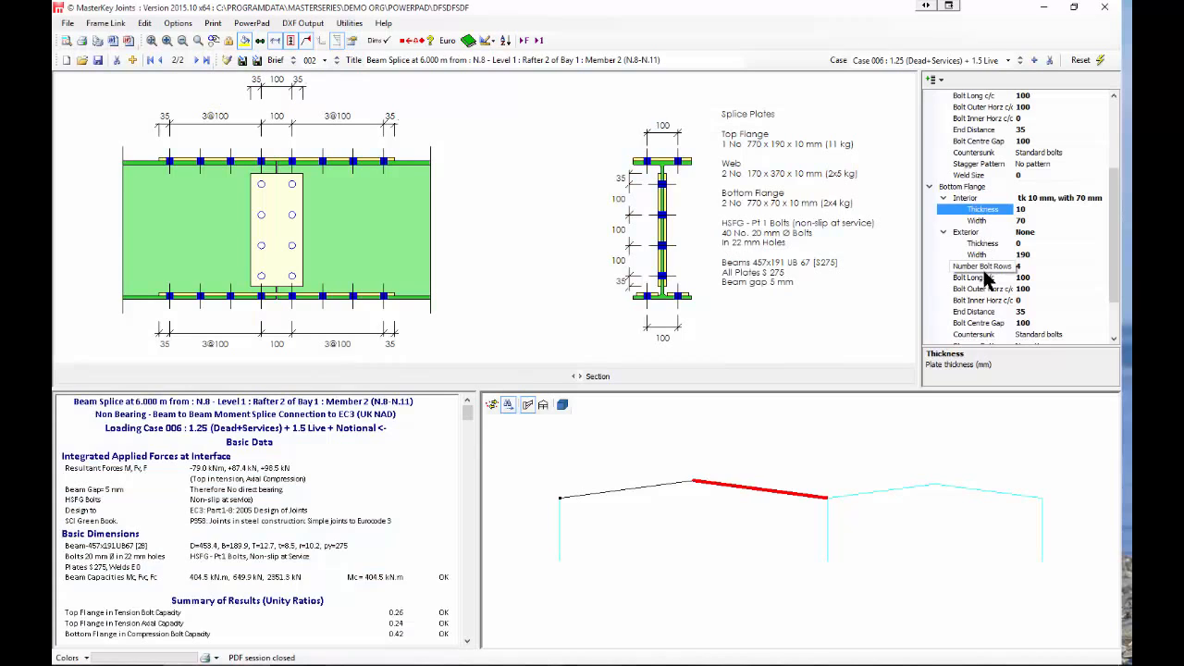
pyautogui.doubleClick(976, 335)
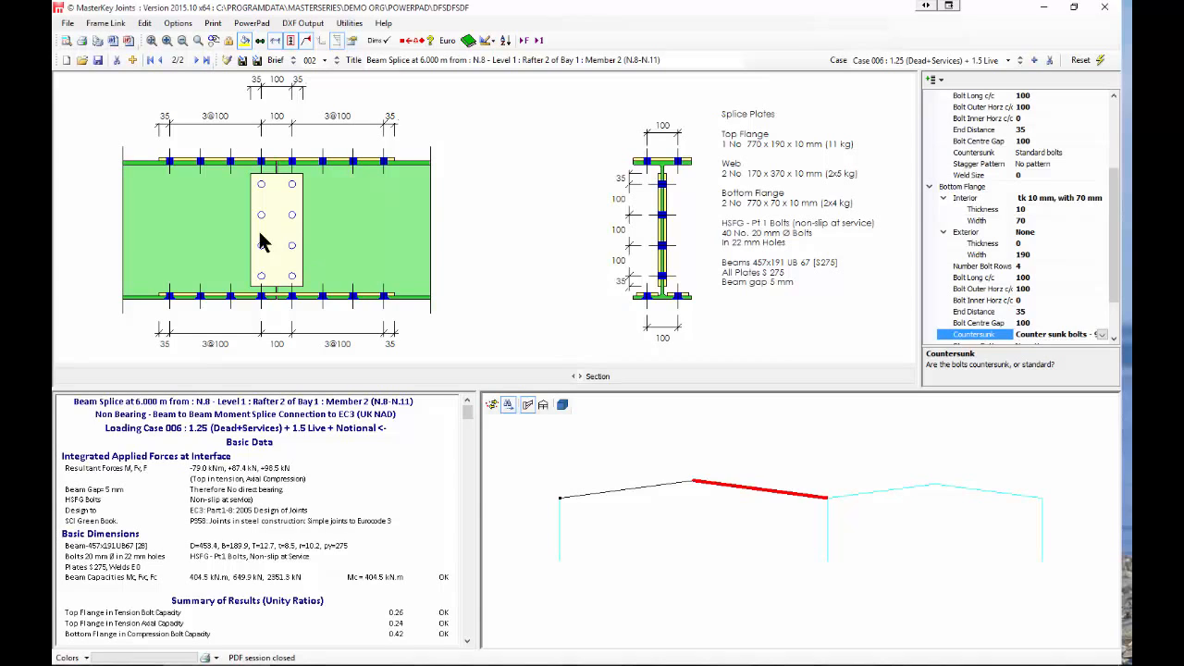
# - Close connections design, saving the joints data file, and exit MasterPort to the MasterSeries start window
pyautogui.click(1108, 14)
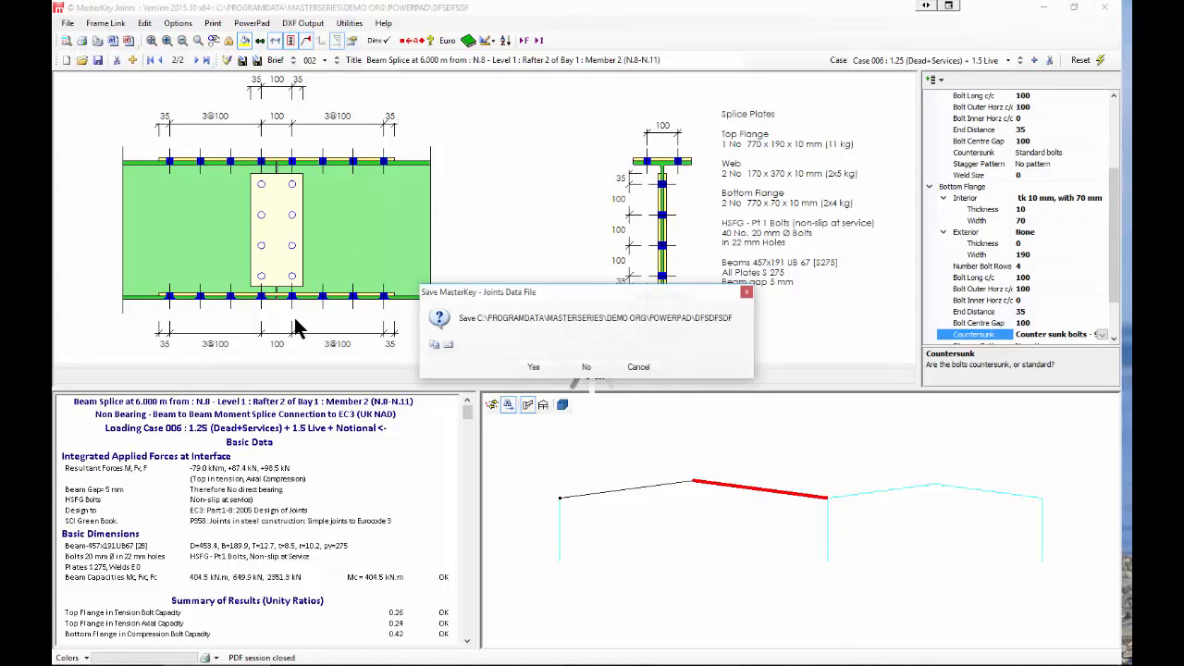
pyautogui.click(532, 365)
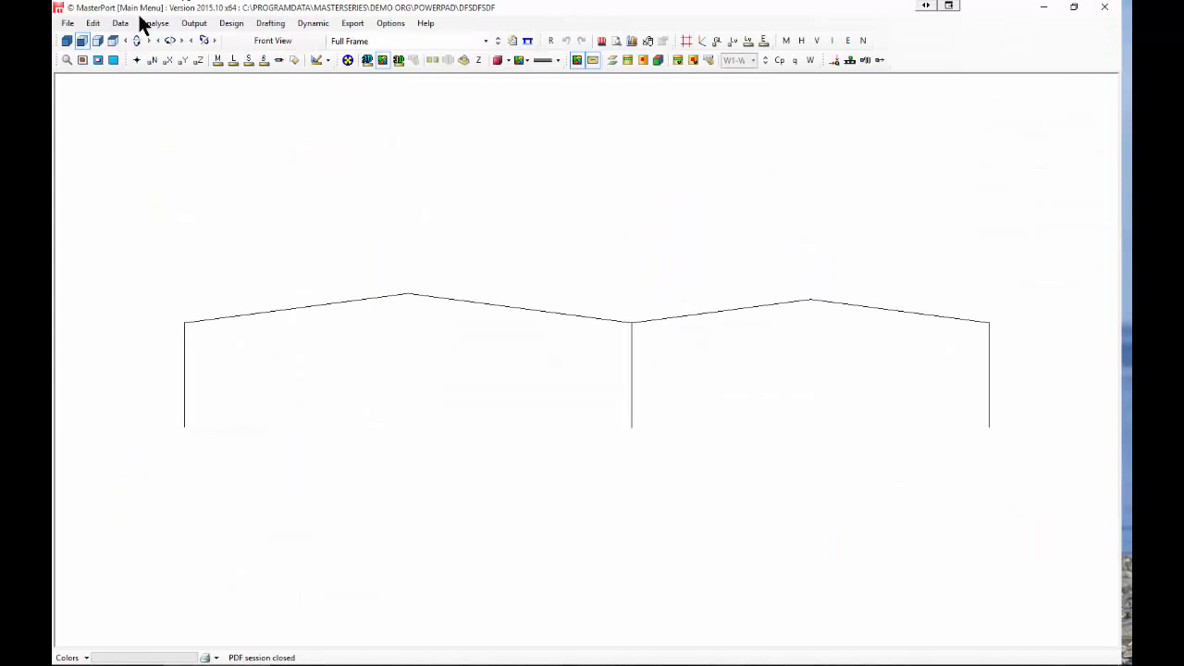
pyautogui.click(64, 24)
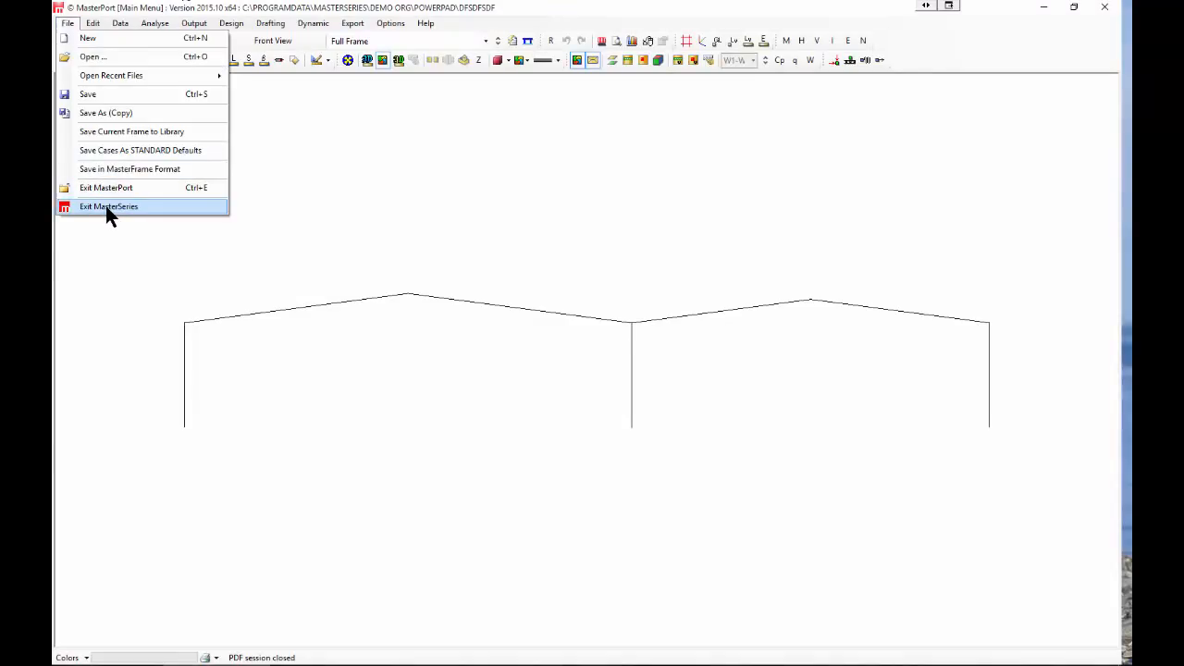
pyautogui.click(105, 207)
pyautogui.click(561, 370)
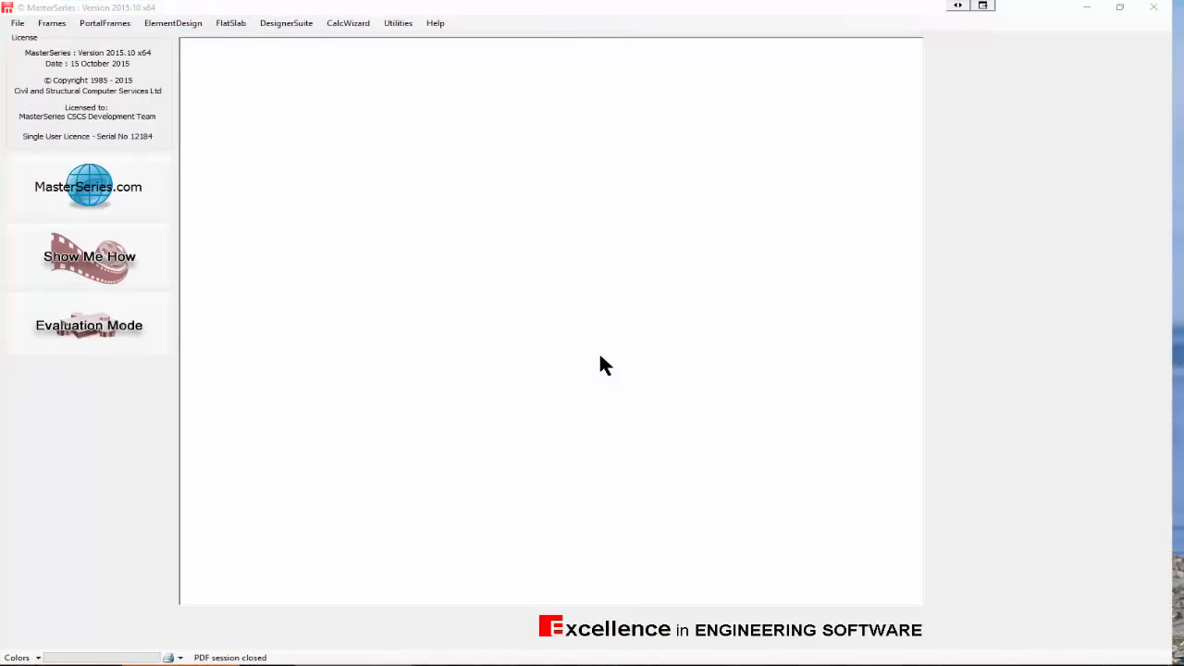
# - Create a new MasterBeam Composite and SlimFloor Design file in the PowerPad folder, using a first name as file name
pyautogui.click(288, 23)
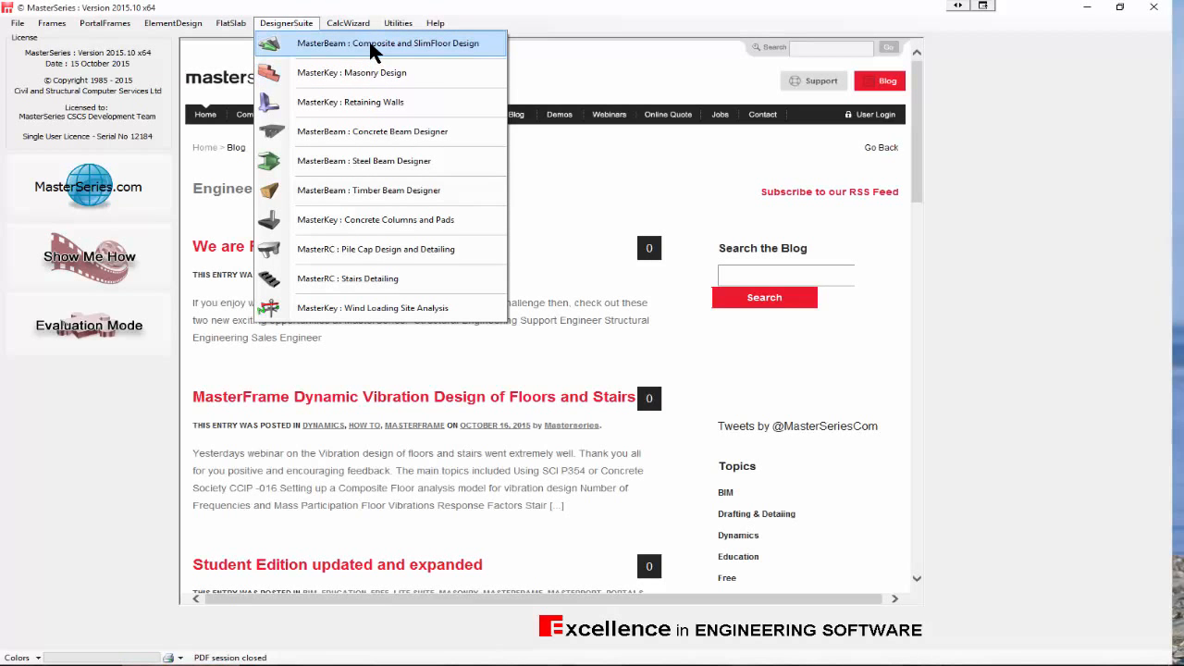
pyautogui.click(373, 45)
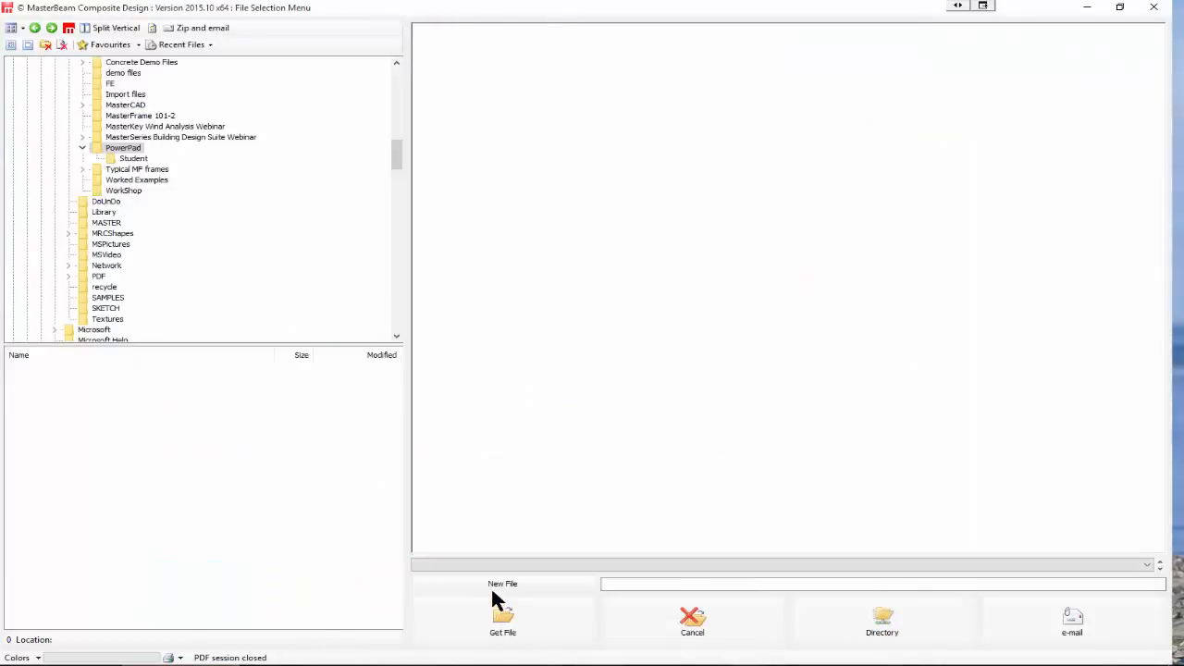
pyautogui.click(490, 587)
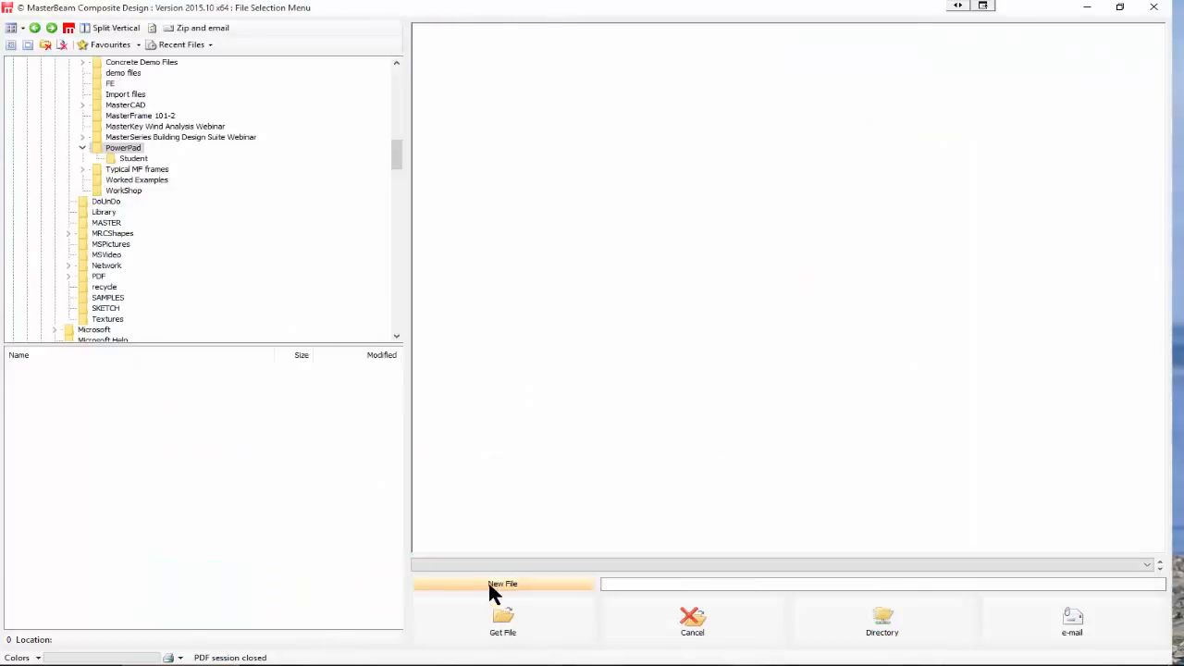
pyautogui.write('Tommy')
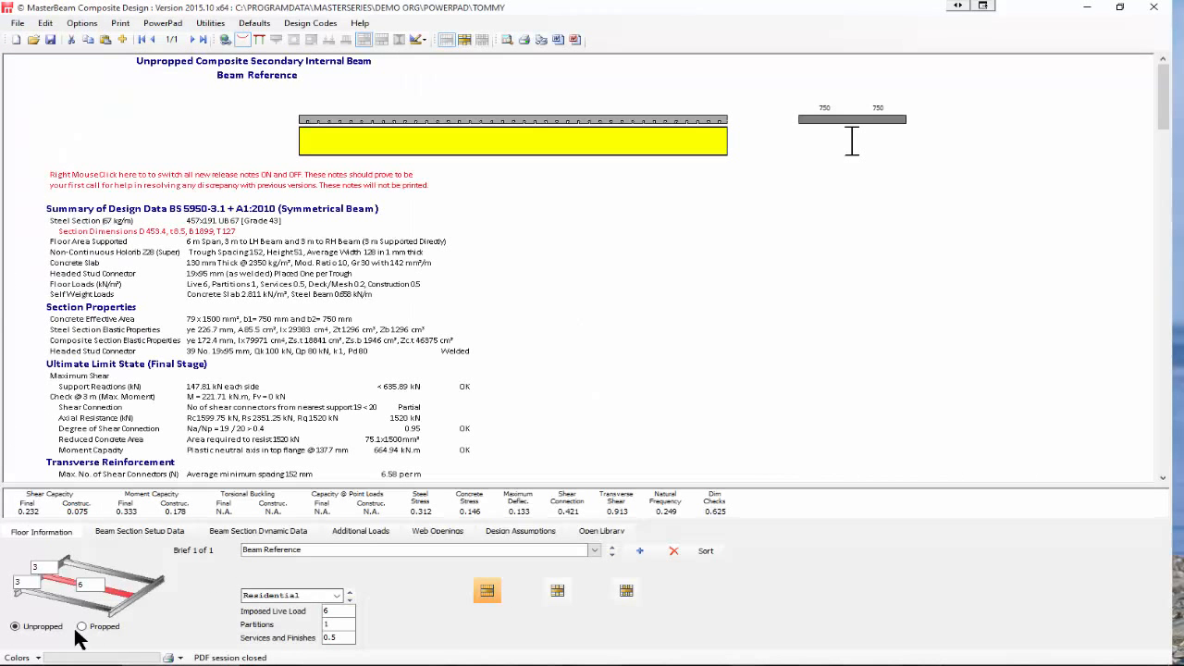
# - Set the composite beam's span to 9.2 m
pyautogui.click(87, 583)
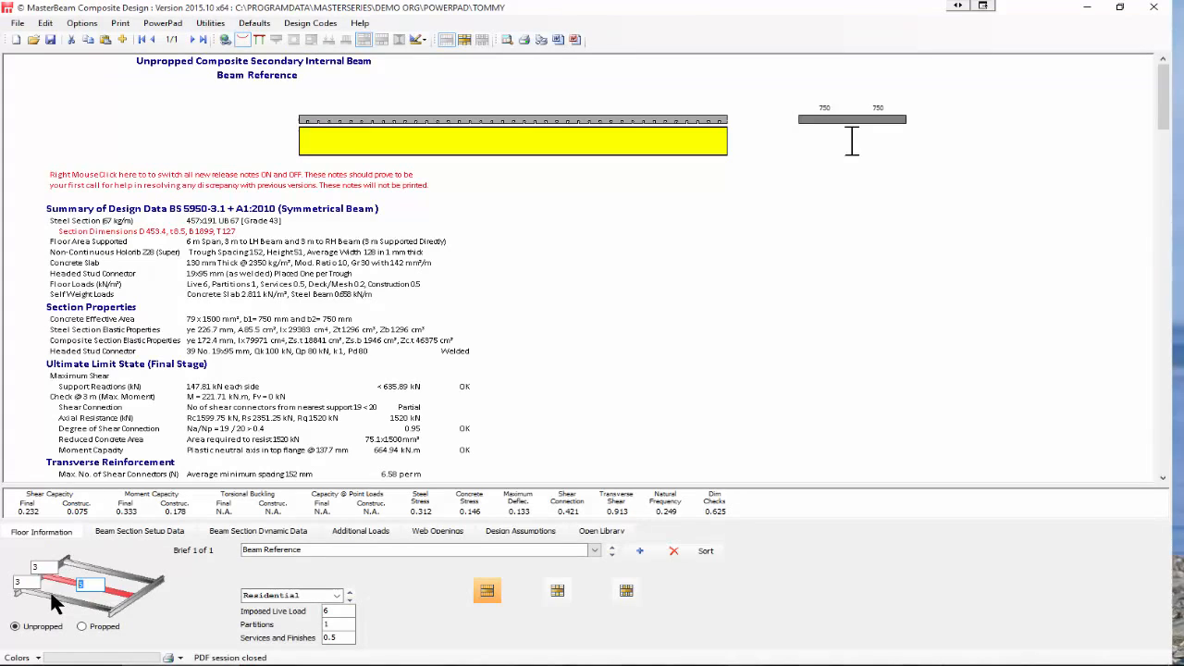
pyautogui.write('9')
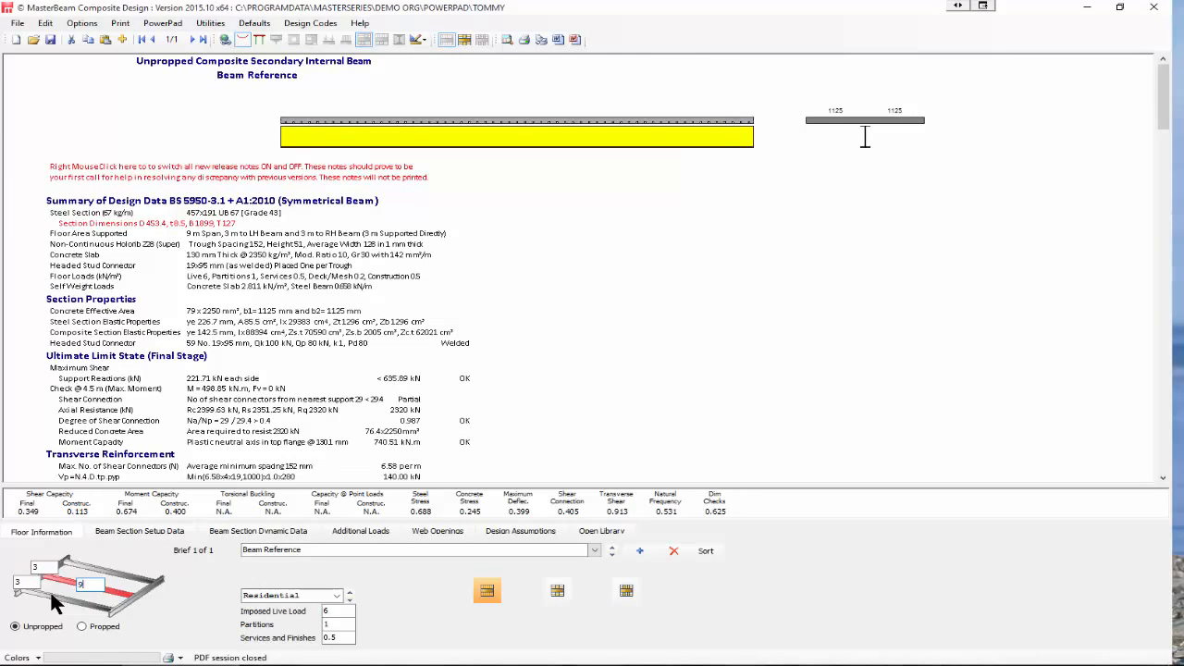
pyautogui.write('.2')
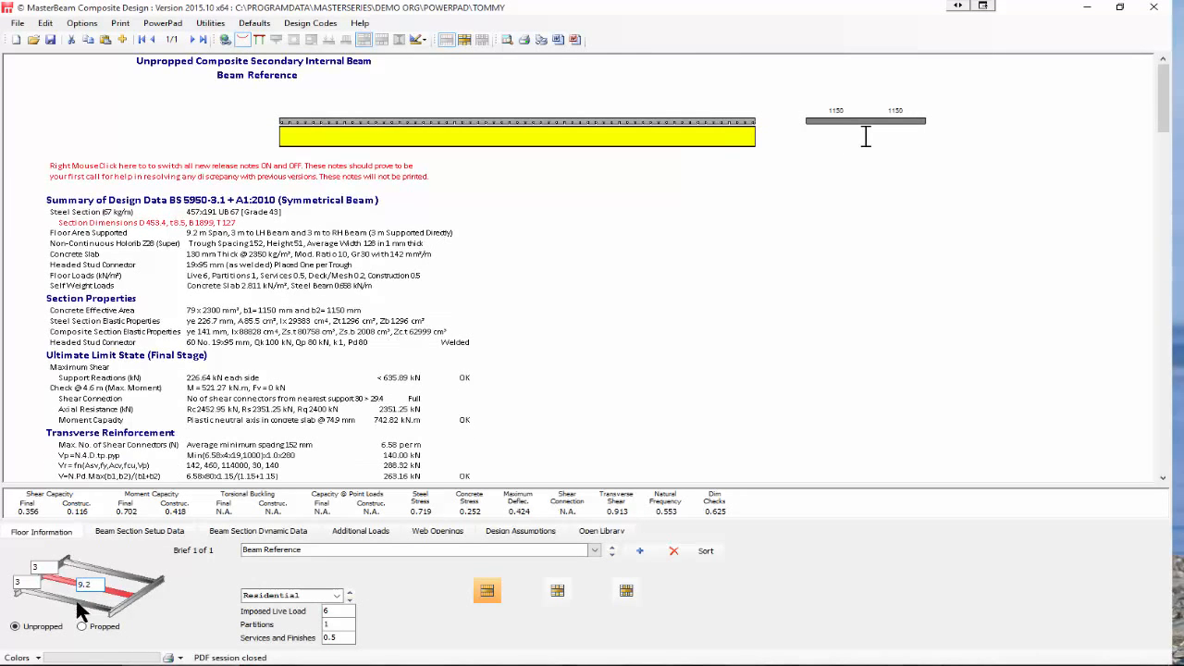
pyautogui.click(338, 624)
# - Set the distances from the beam to its adjacent right-hand and left-hand beams to 3.2 m each
pyautogui.click(33, 566)
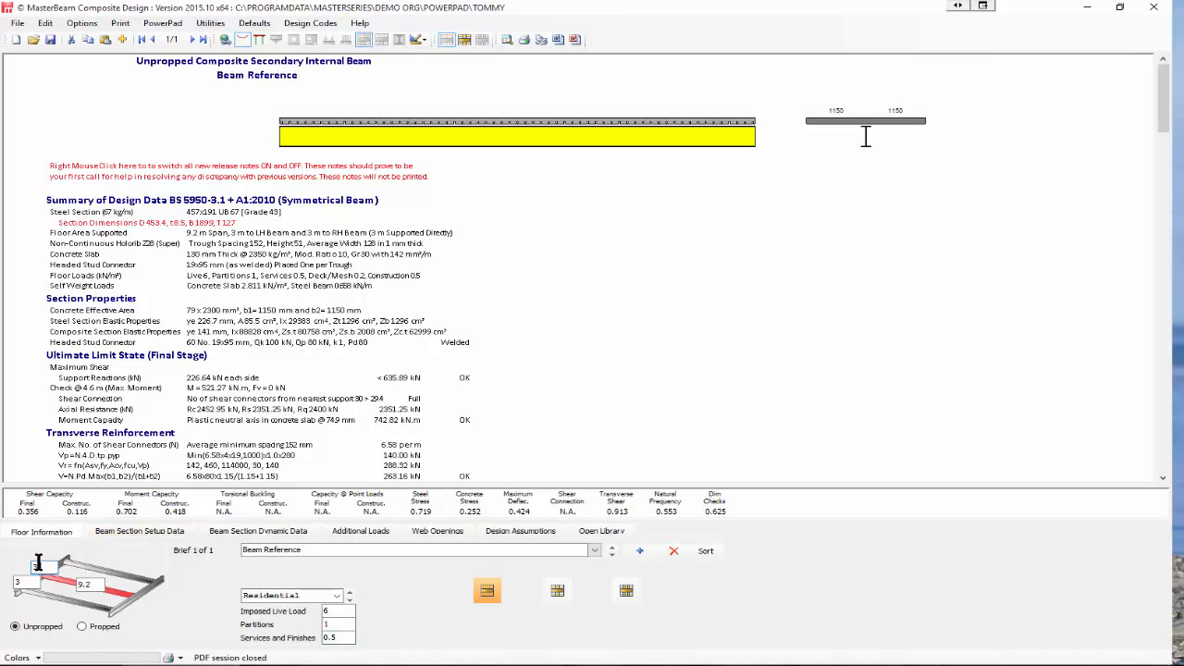
pyautogui.write('3.2')
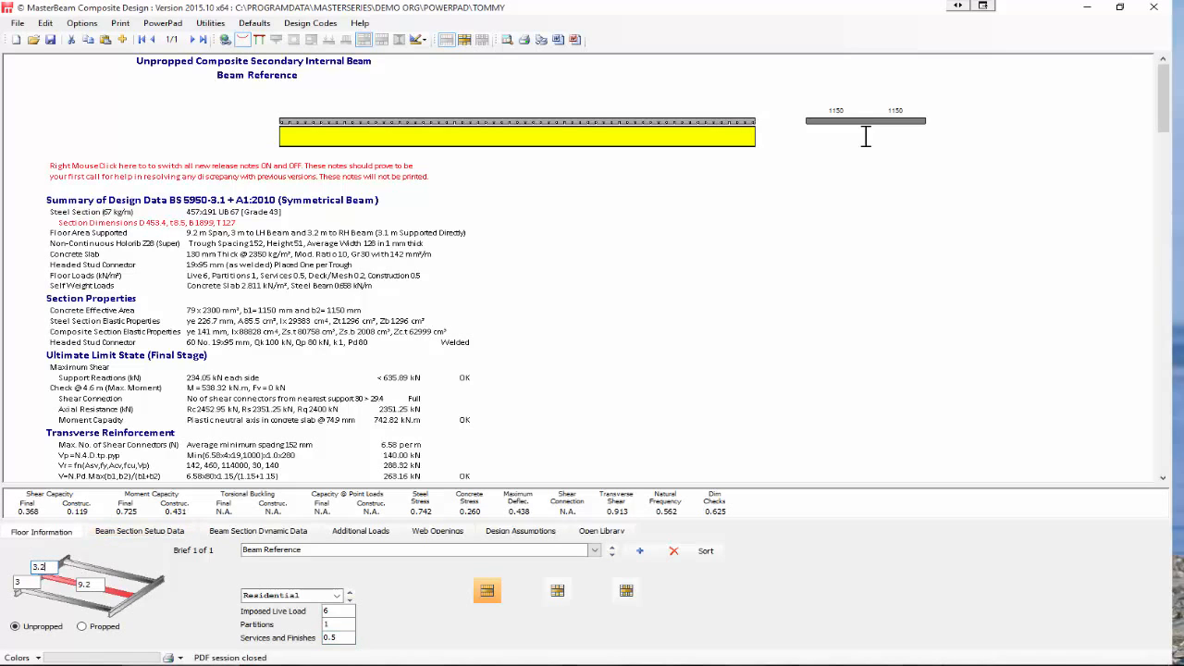
pyautogui.click(15, 580)
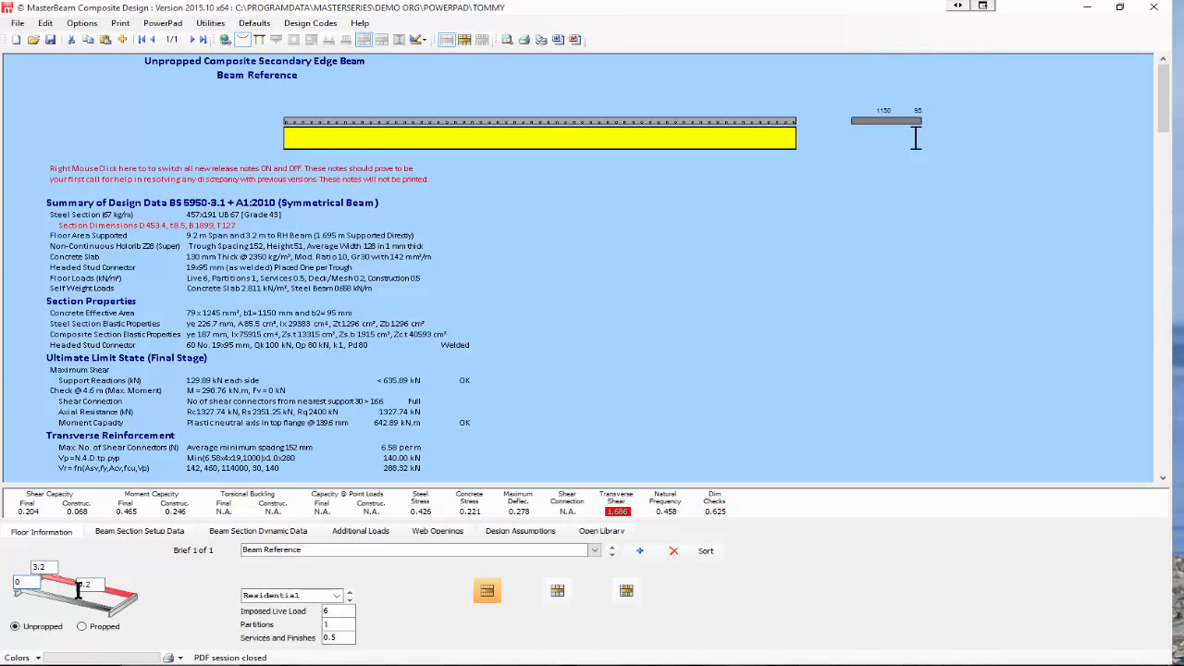
pyautogui.write('3.3')
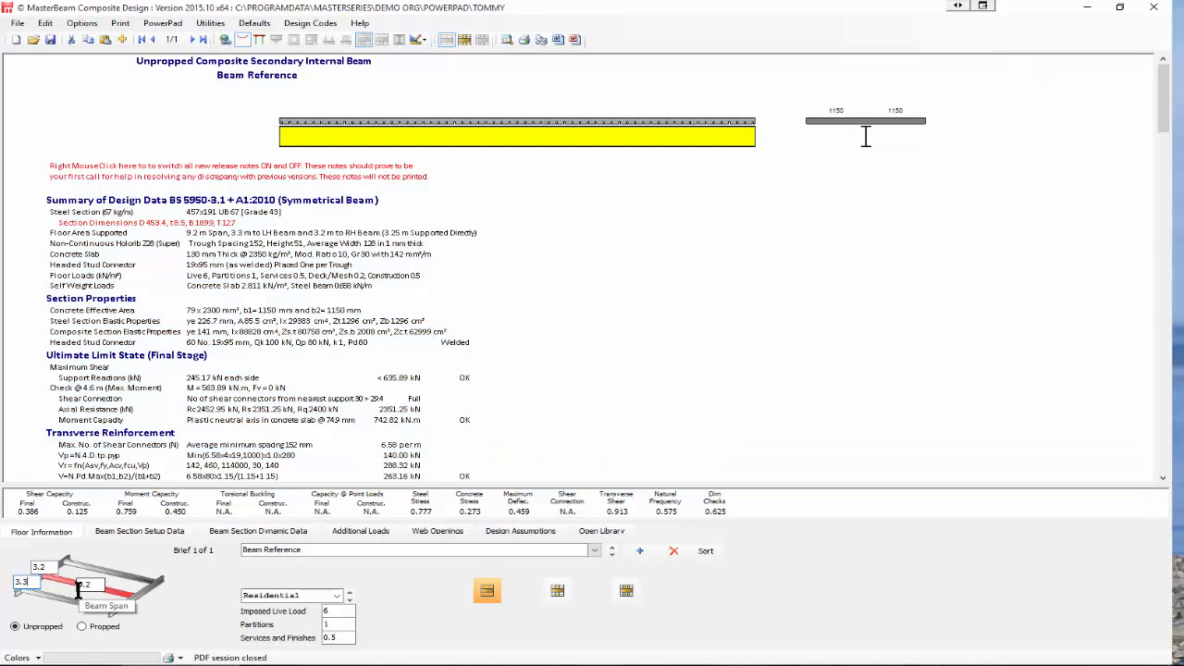
pyautogui.press('BackSpace')
pyautogui.write('2')
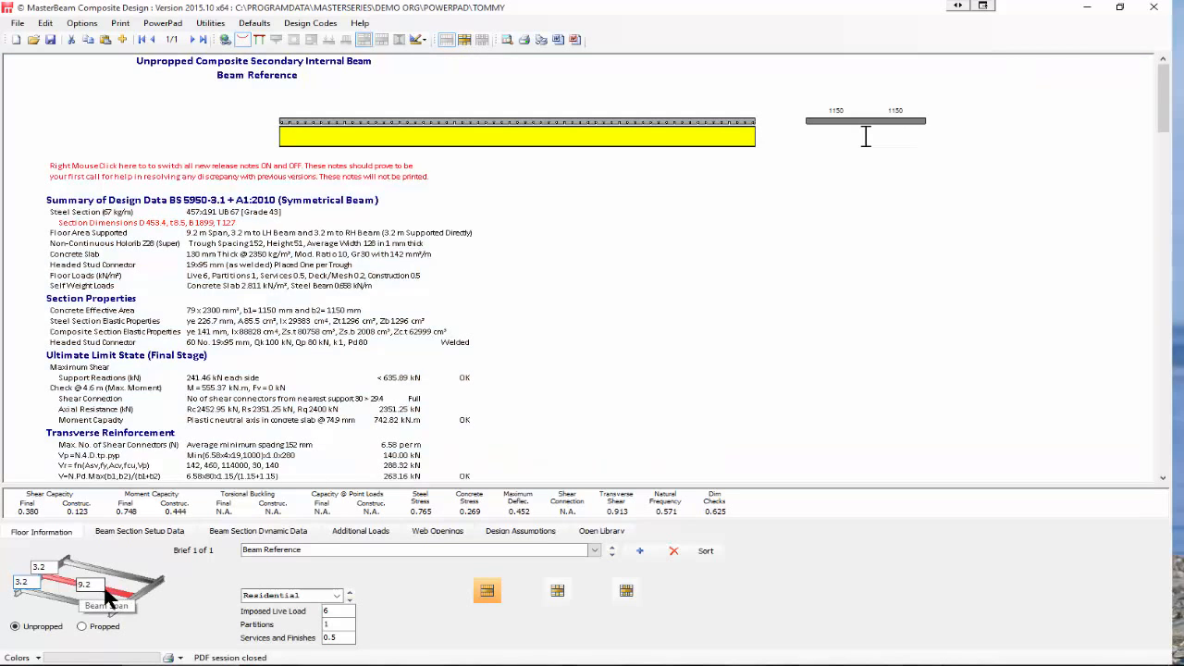
# - Turn the beam into an edge beam by setting its right-hand beam distance to 0, and inspect the transverse shear check
pyautogui.press('Tab')
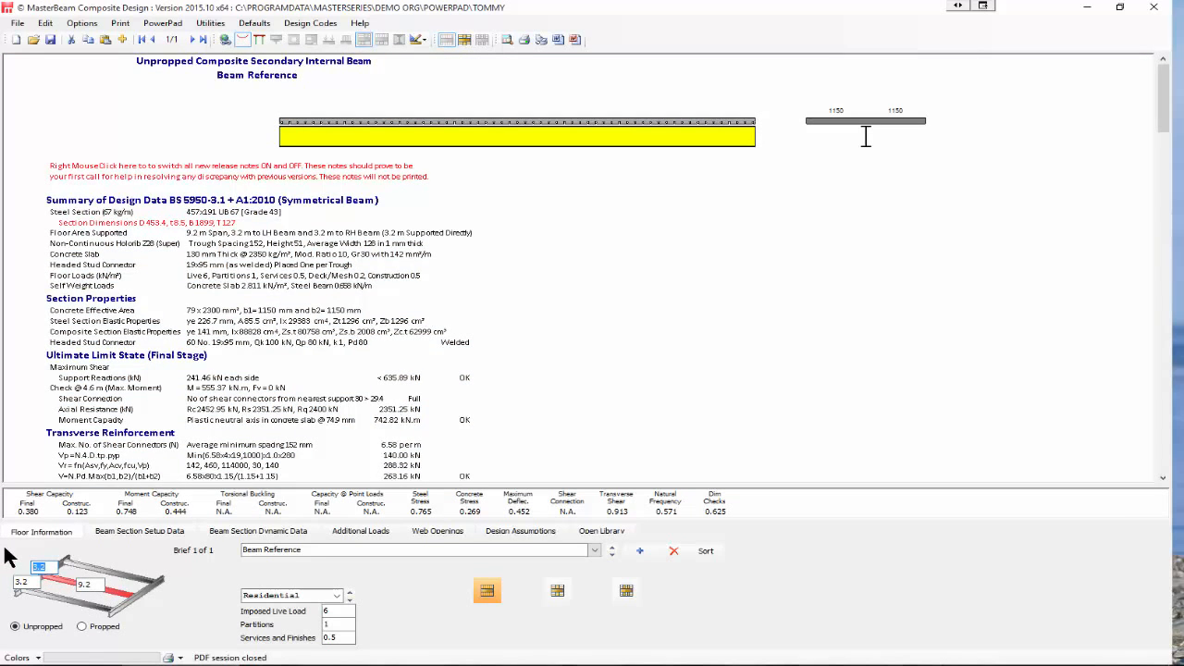
pyautogui.write('0')
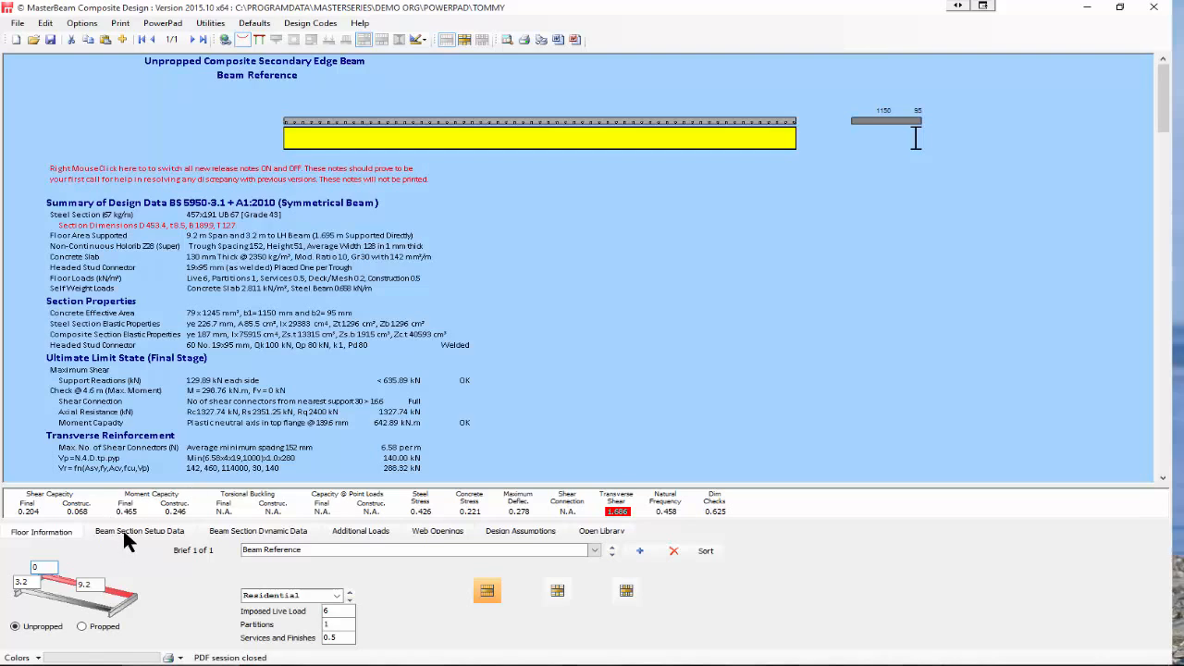
pyautogui.click(614, 512)
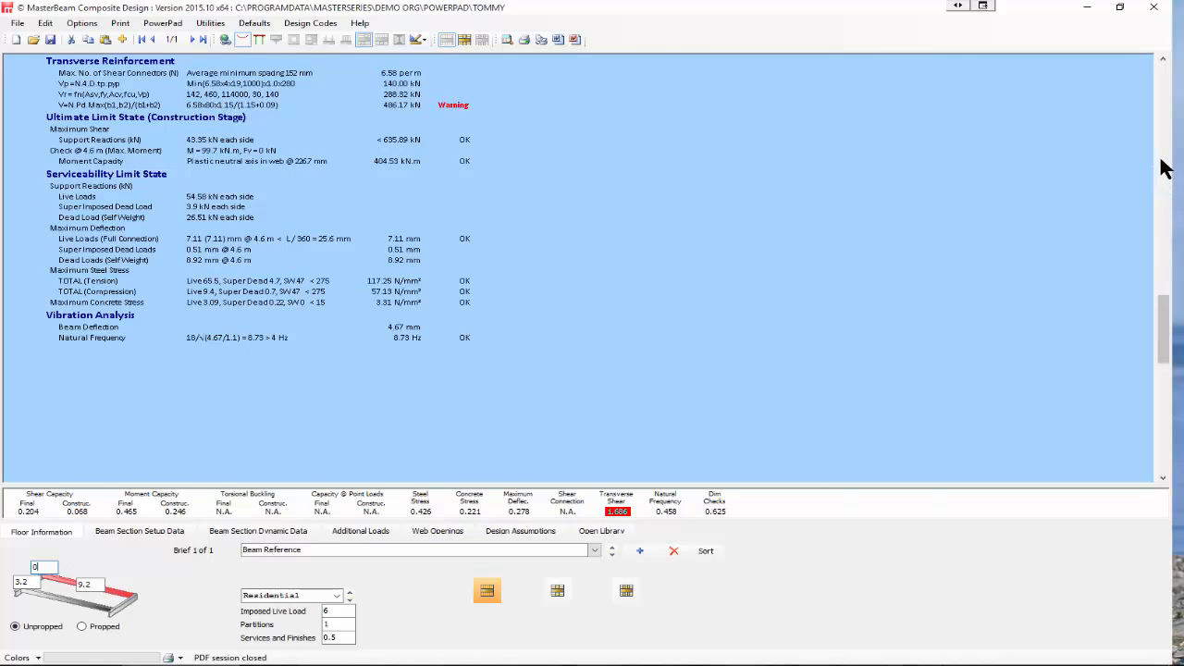
pyautogui.scroll(10, 1163, 158)
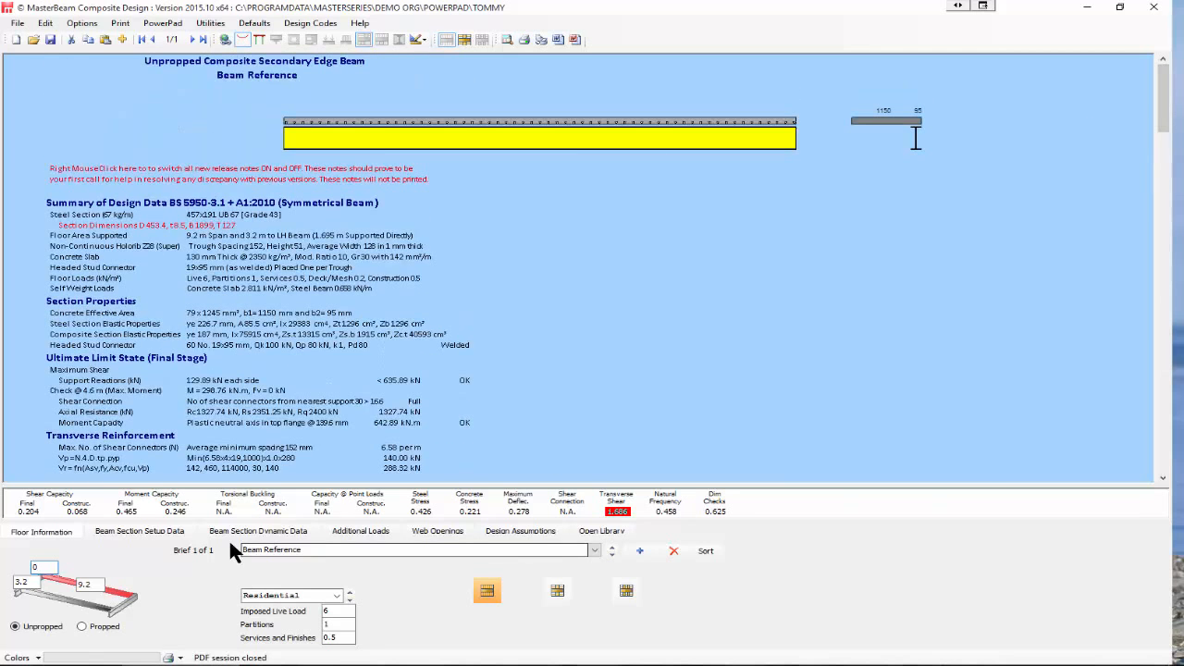
# - View the slab setup data and auto-design the edge beam's section, shear studs and mesh, ending with a 406x140 UB 39
pyautogui.click(176, 532)
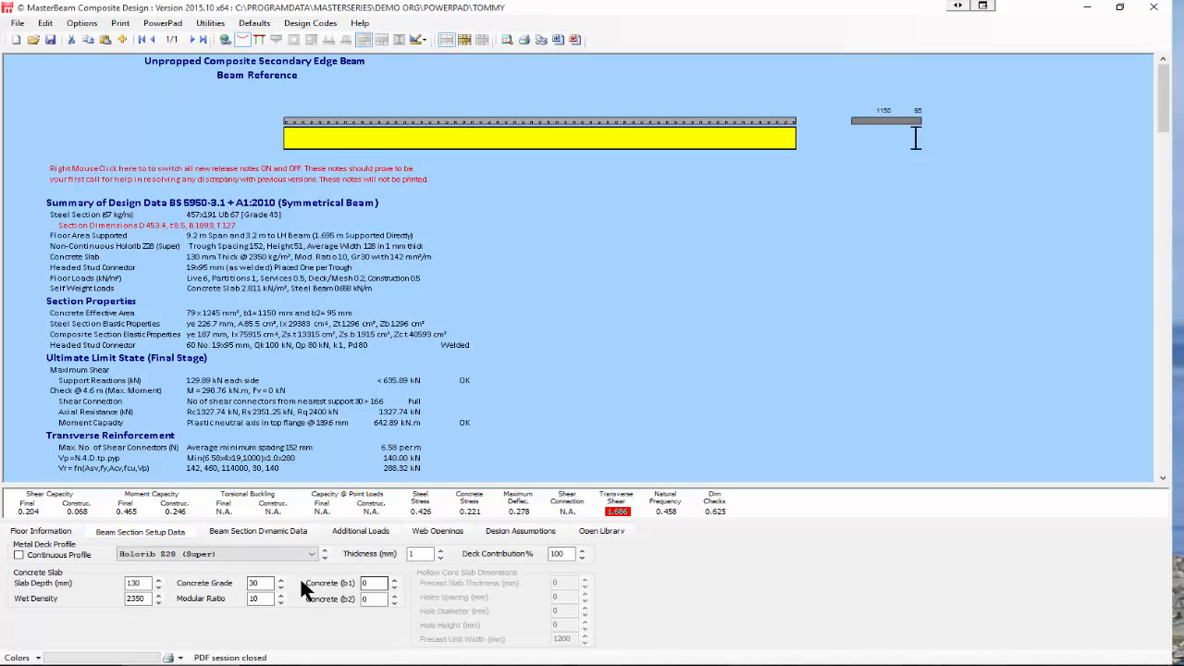
pyautogui.click(262, 530)
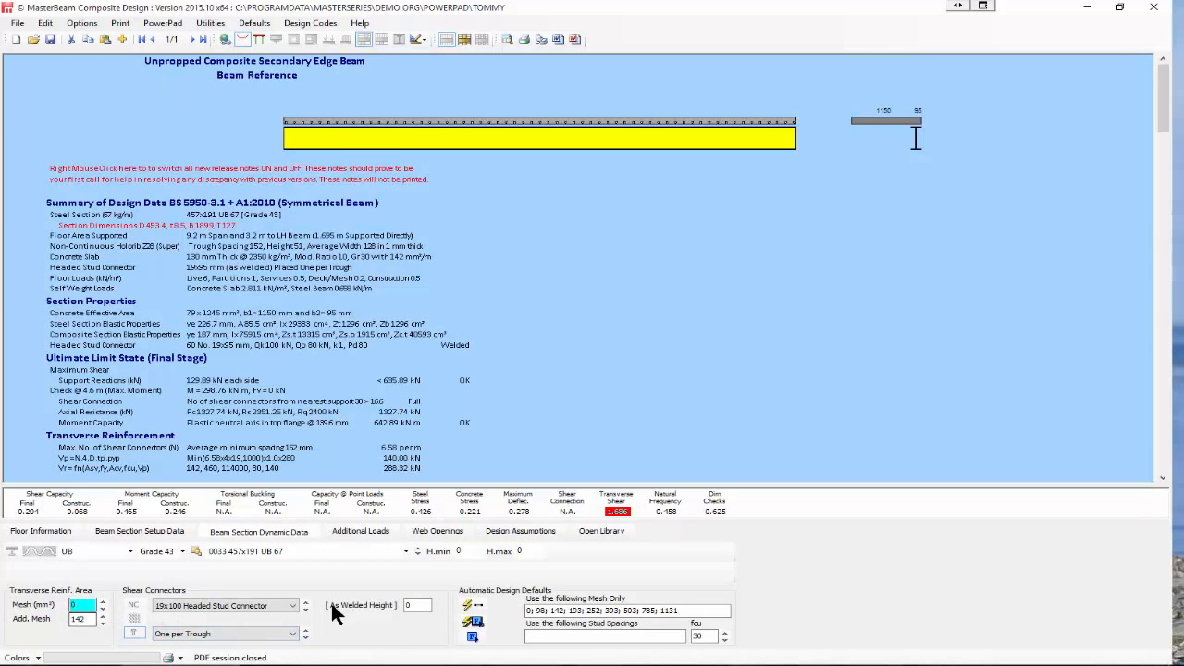
pyautogui.click(474, 610)
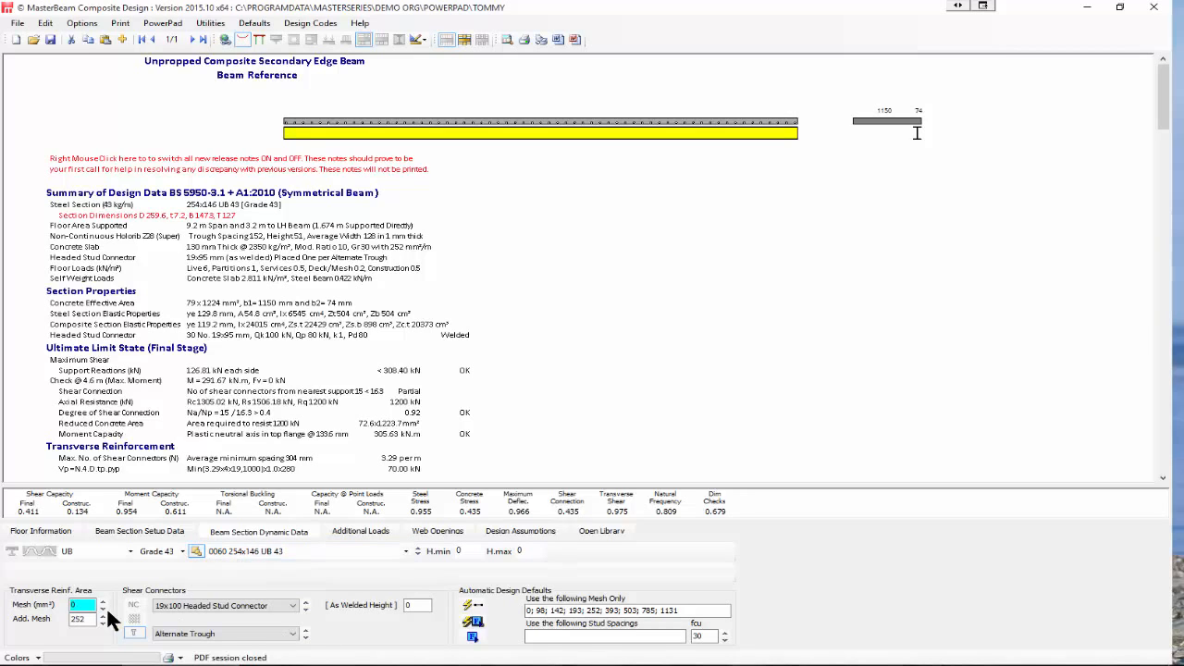
pyautogui.click(475, 611)
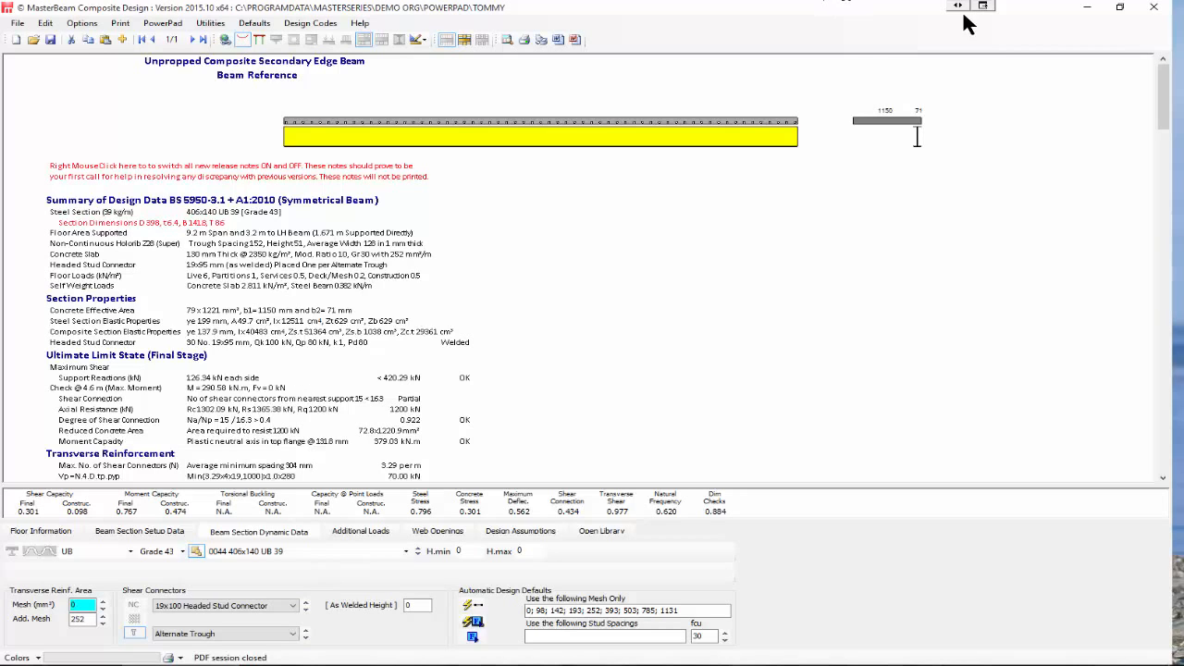
# - Exit the composite beam design session and save the TOMMY data file
pyautogui.click(1154, 9)
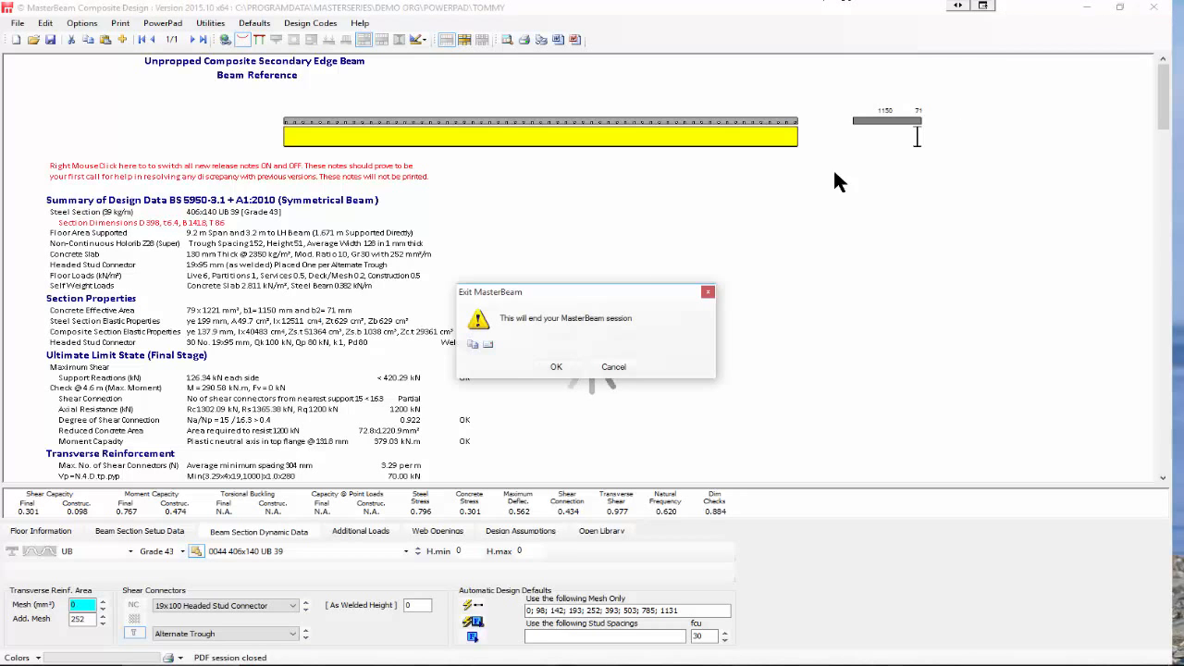
pyautogui.click(555, 367)
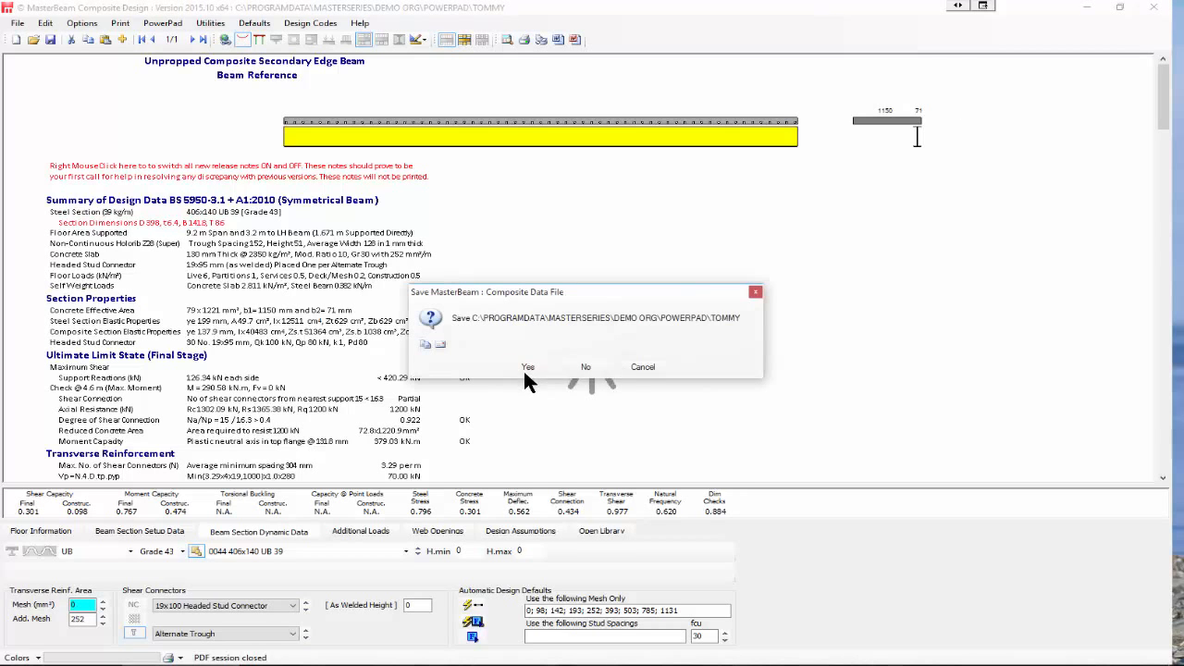
pyautogui.click(524, 368)
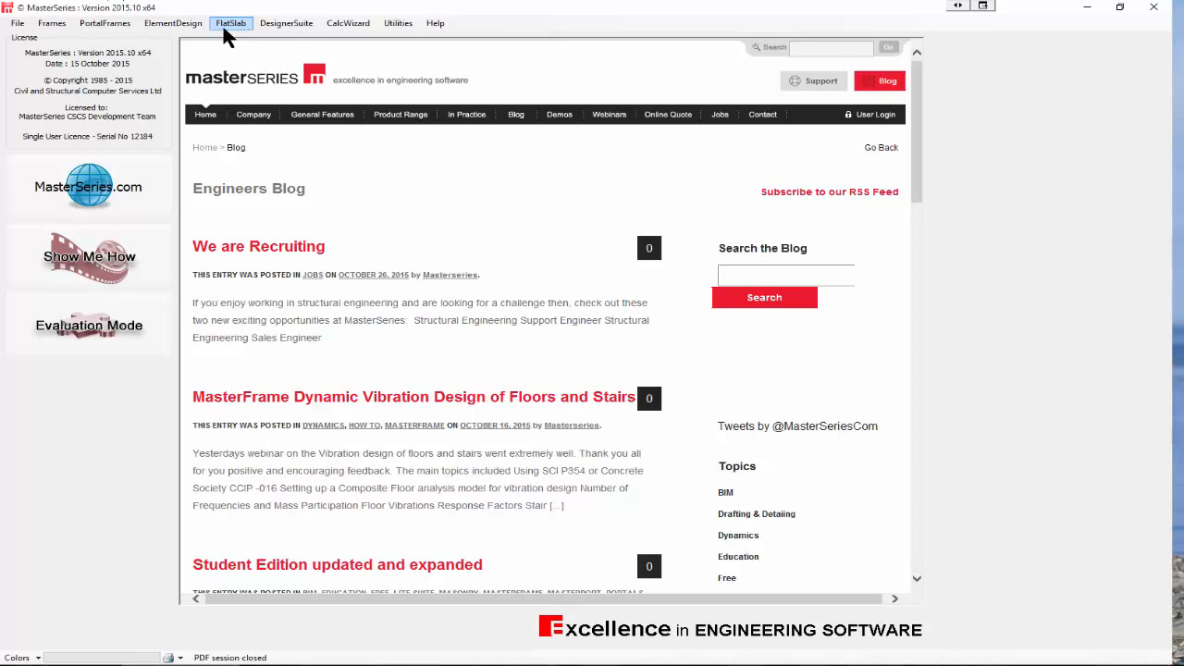
# - Open MasterKey Masonry Design and create a new file named fffff
pyautogui.click(283, 24)
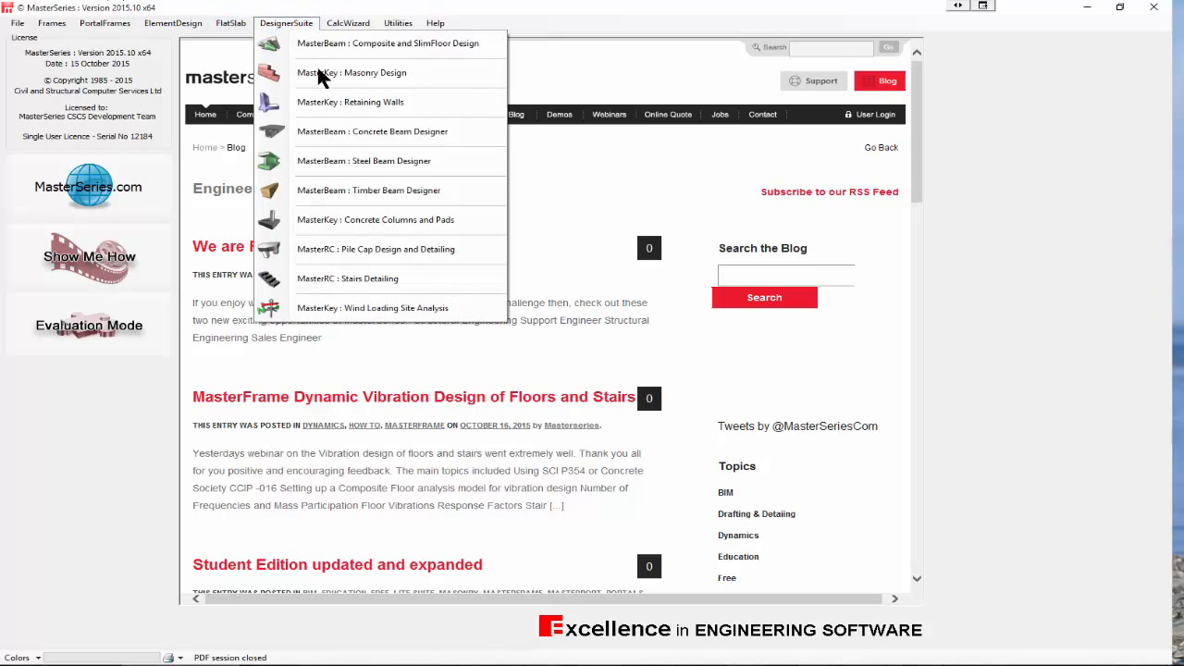
pyautogui.click(412, 81)
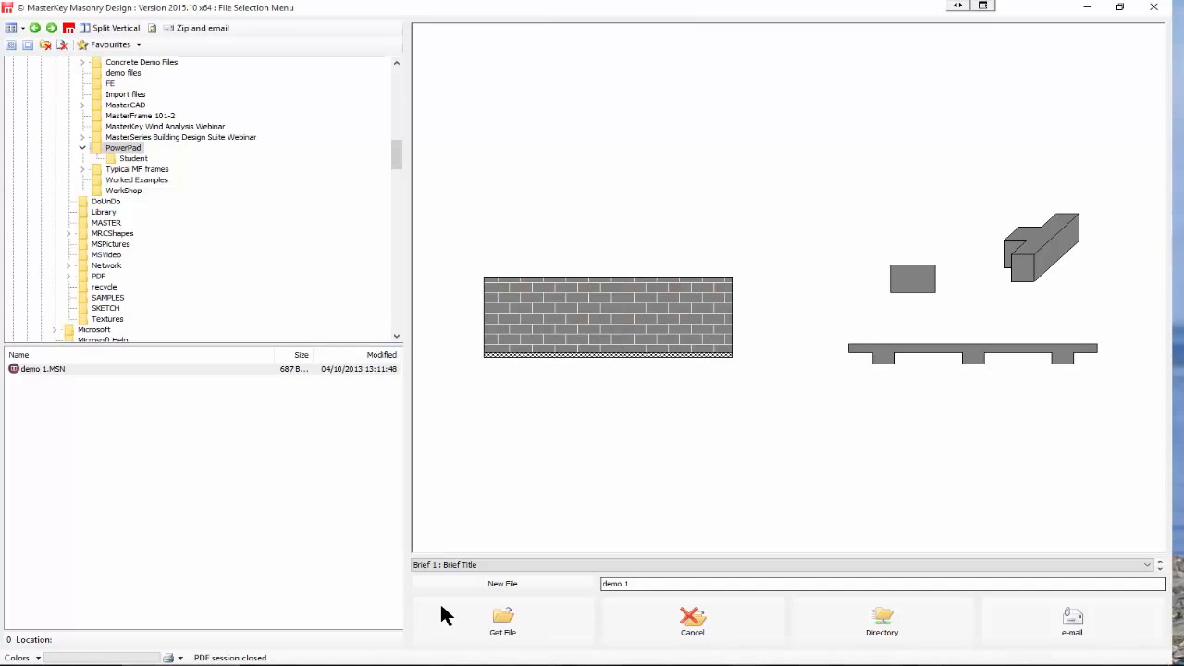
pyautogui.click(489, 587)
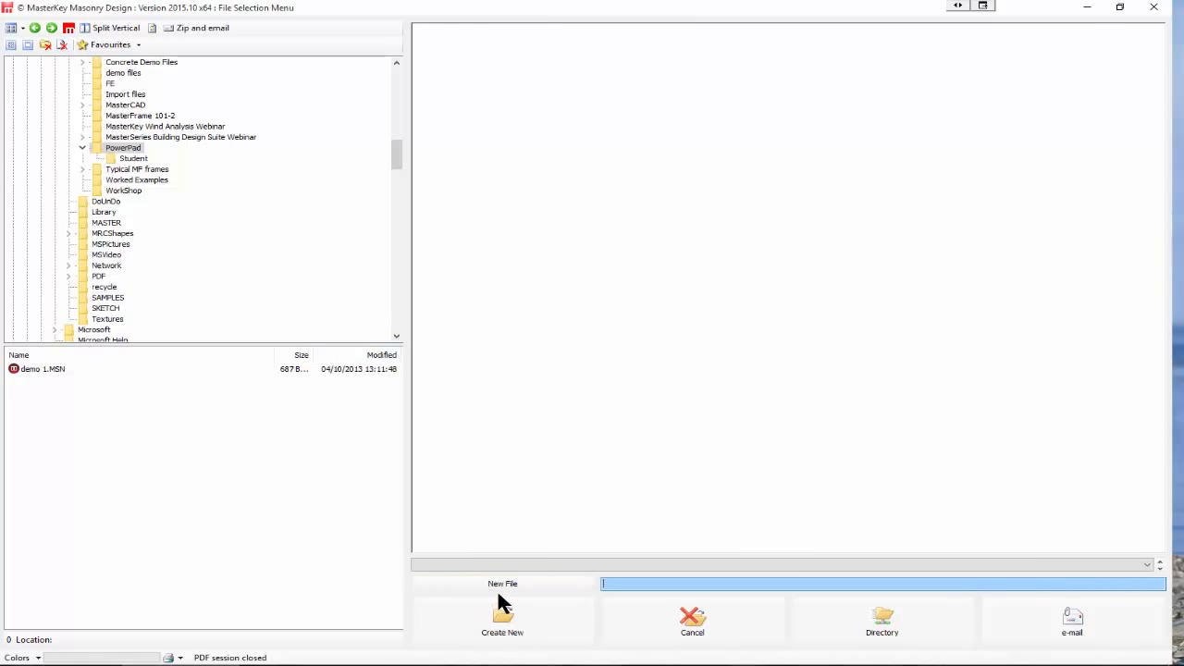
pyautogui.write('fffff')
pyautogui.press('Return')
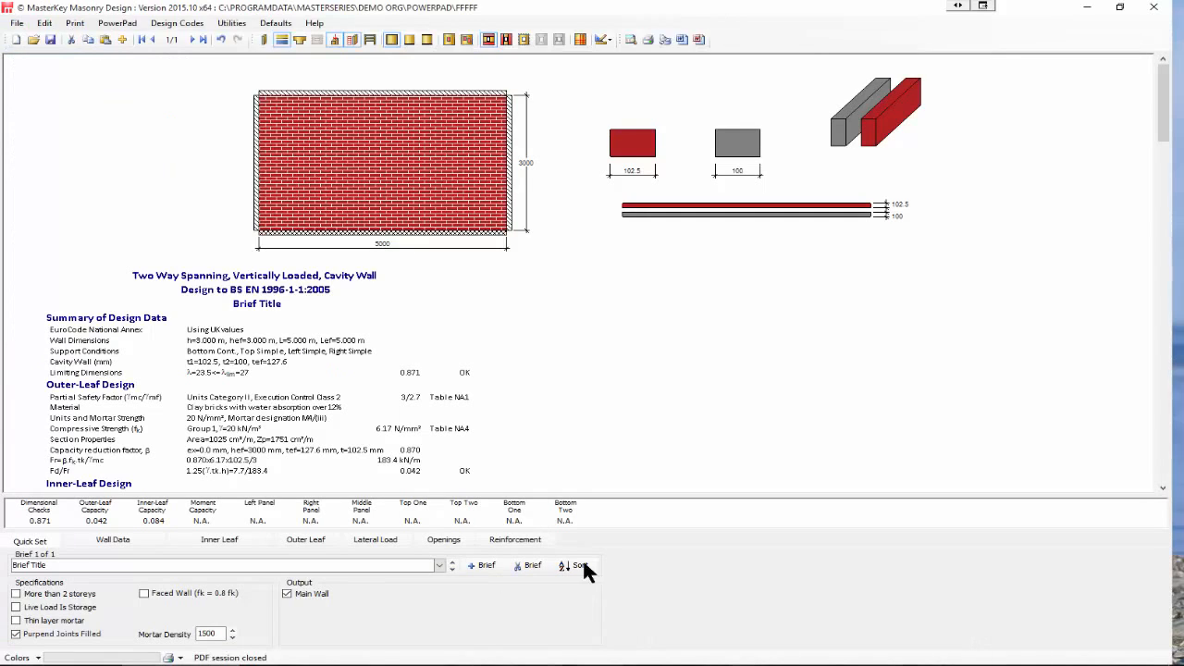
# - Set the cavity wall's length to 4.5 m and its height to 3.2 m
pyautogui.click(113, 540)
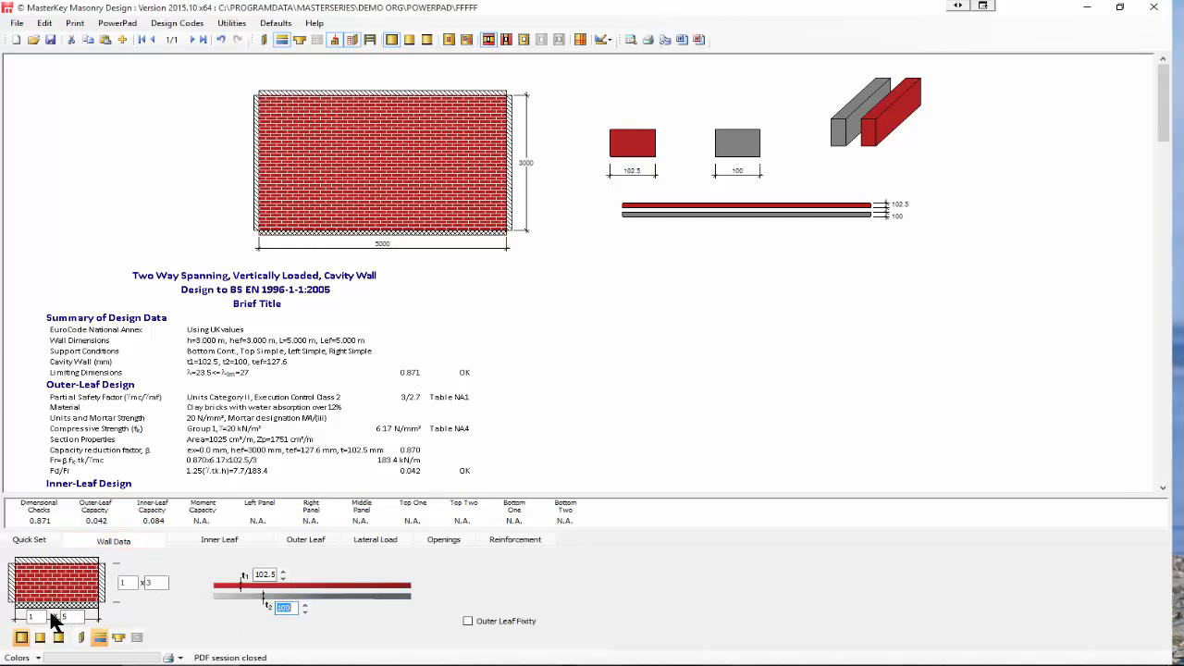
pyautogui.click(69, 617)
pyautogui.write('4.5')
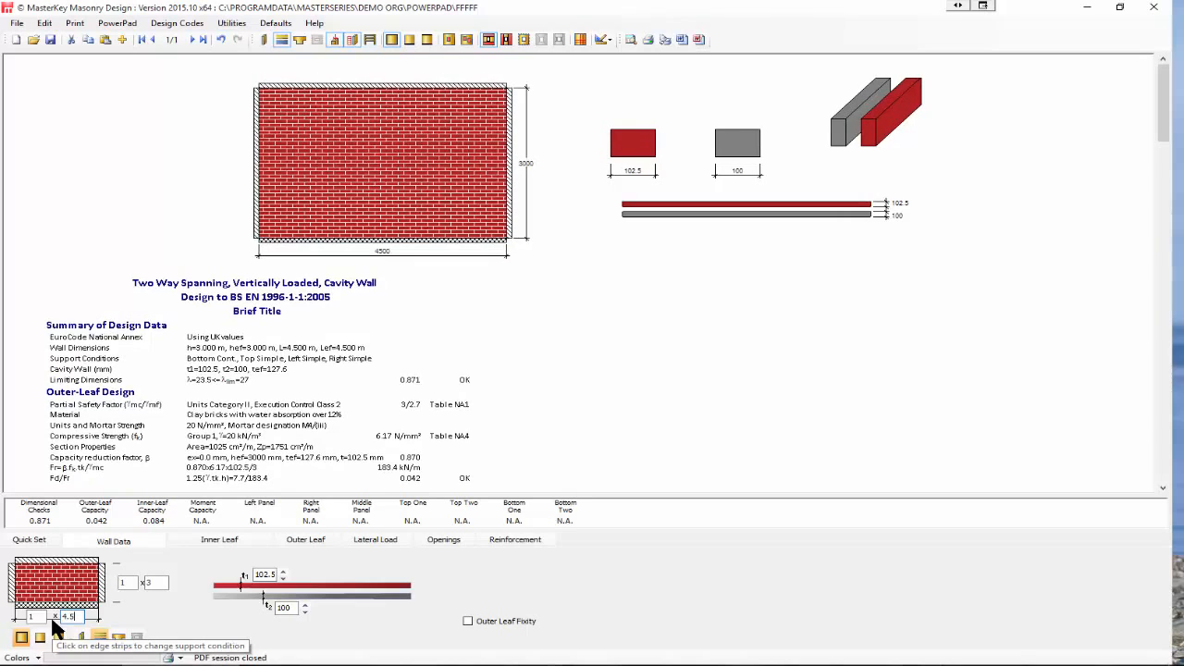
pyautogui.click(158, 582)
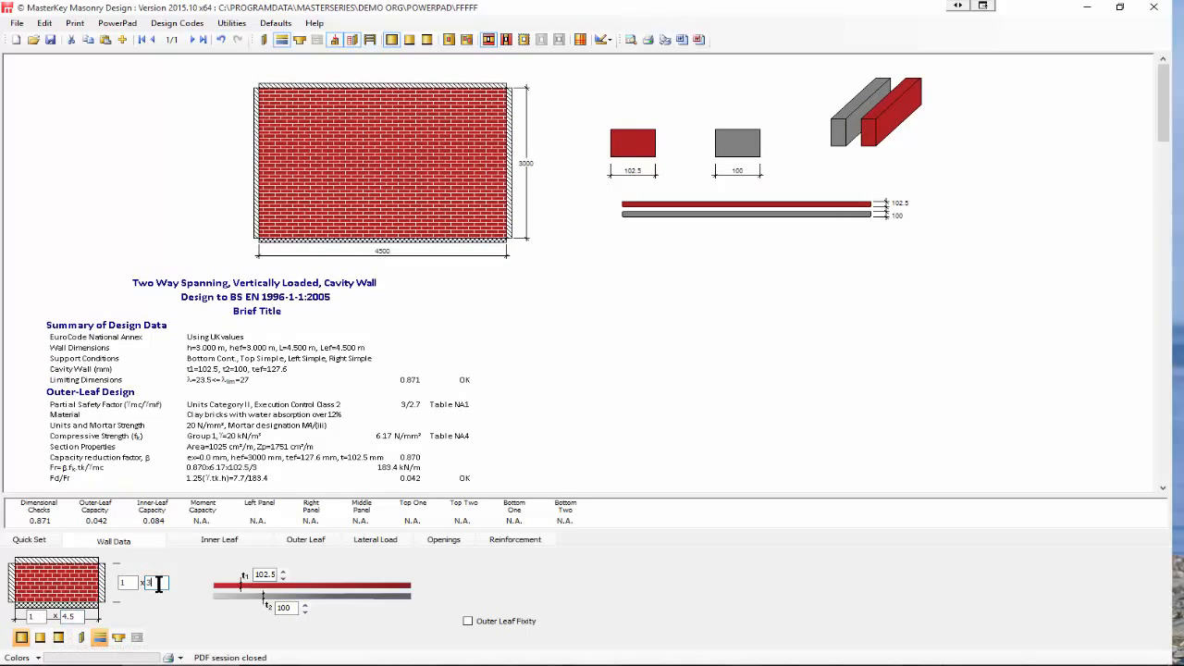
pyautogui.write('3.2')
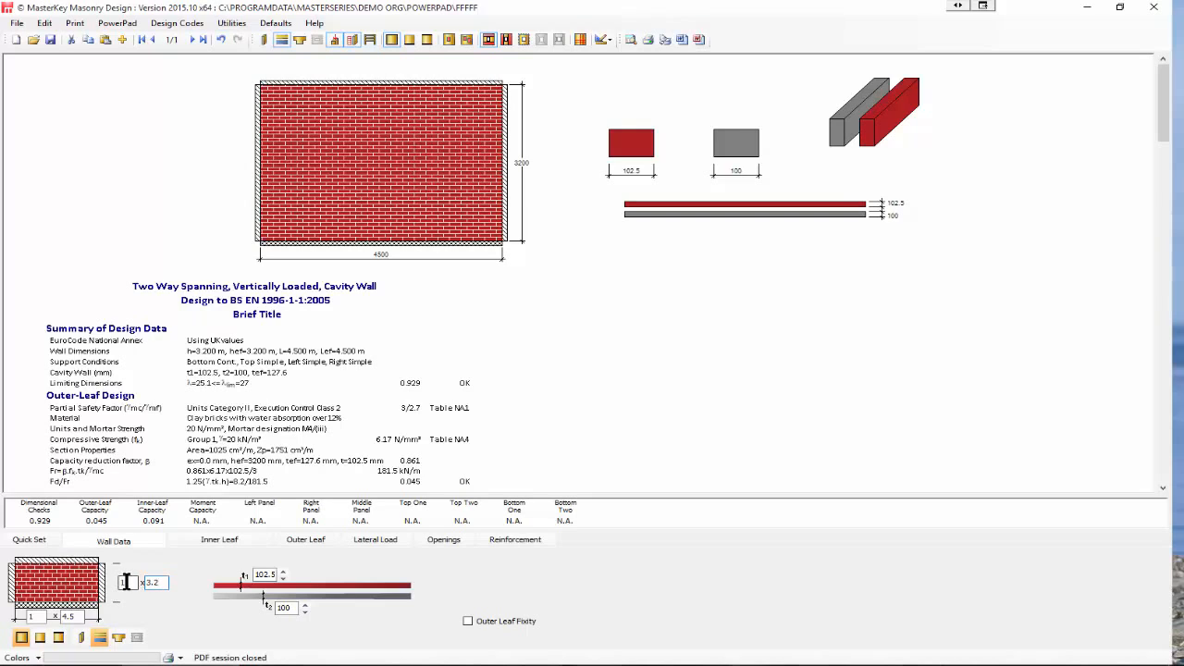
# - Make the wall's right edge support continuous and cycle the top edge through its support conditions, ending on simple
pyautogui.click(128, 584)
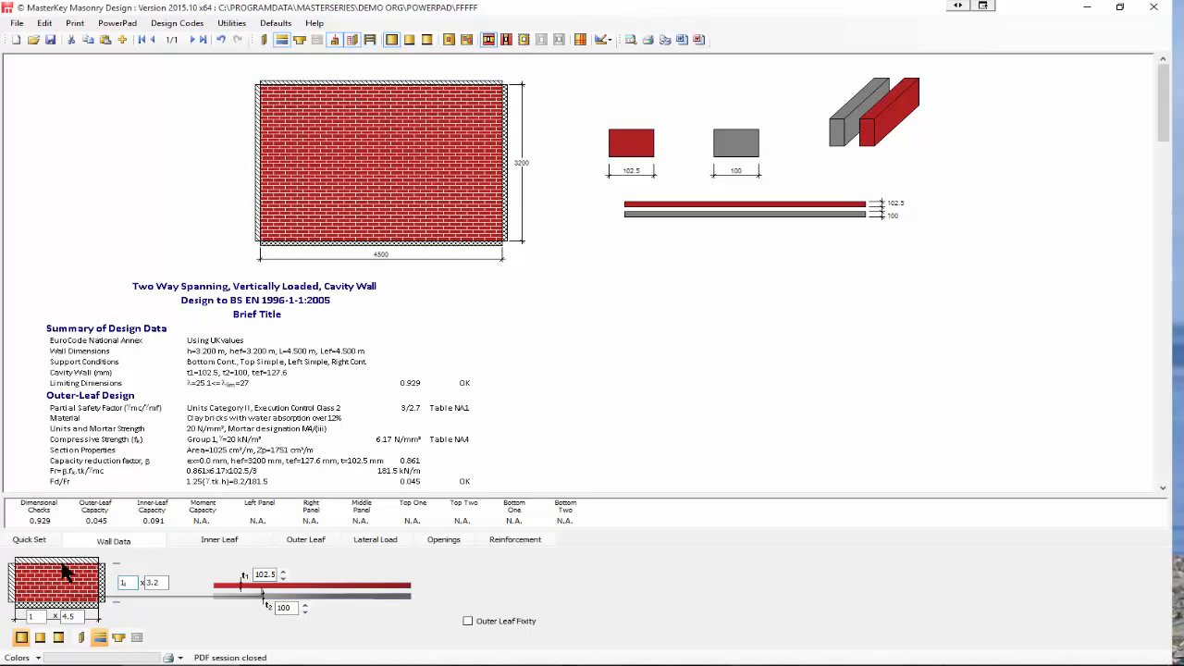
pyautogui.click(62, 559)
pyautogui.click(67, 561)
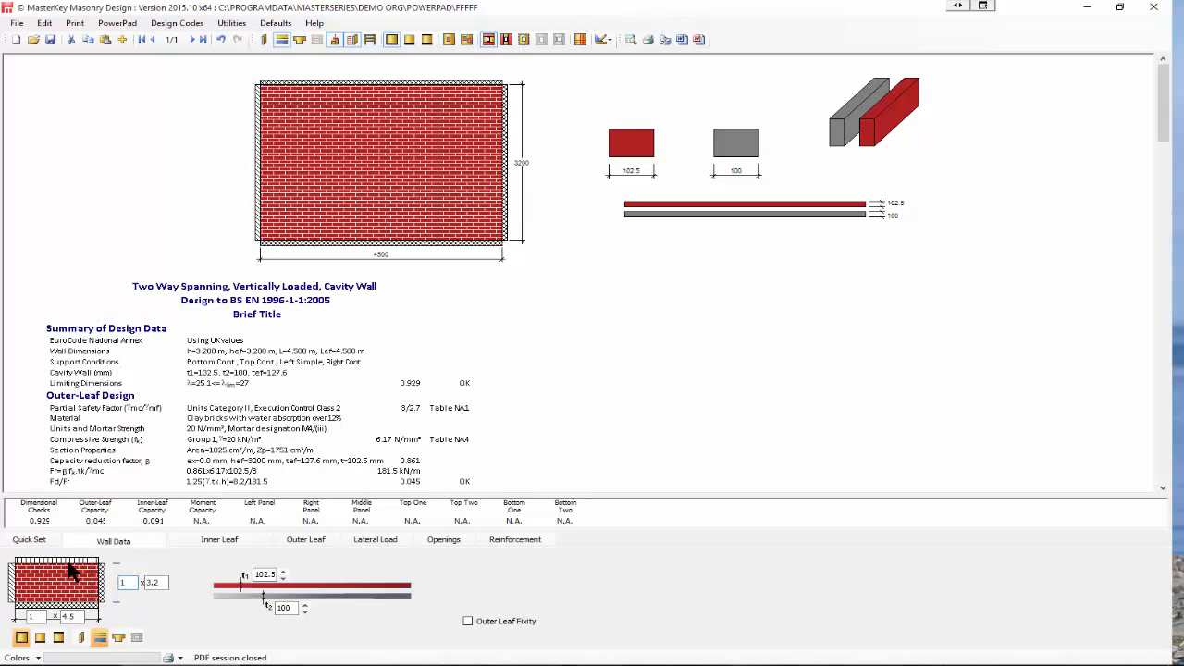
pyautogui.click(70, 560)
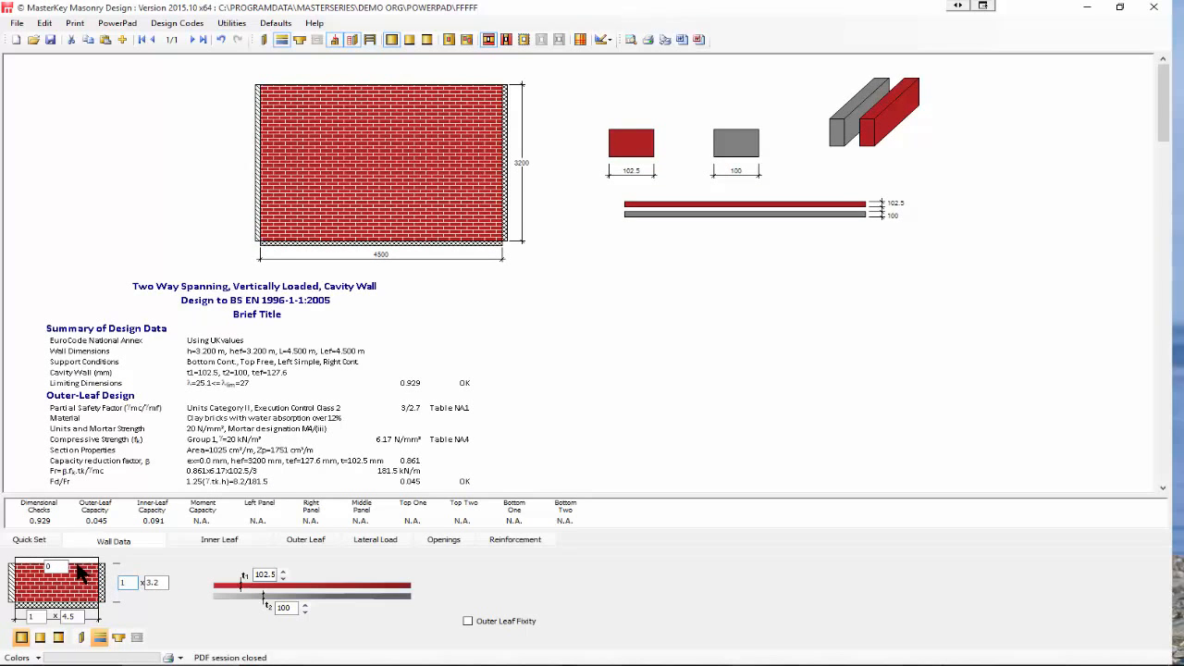
pyautogui.click(77, 562)
pyautogui.click(78, 563)
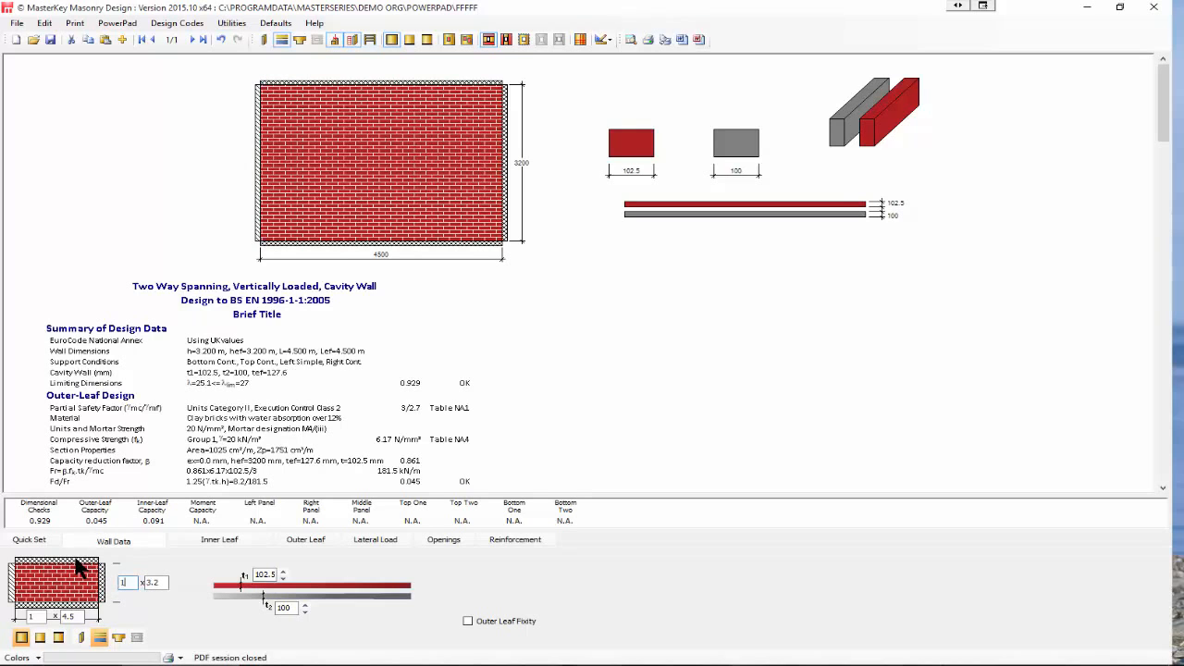
pyautogui.click(77, 562)
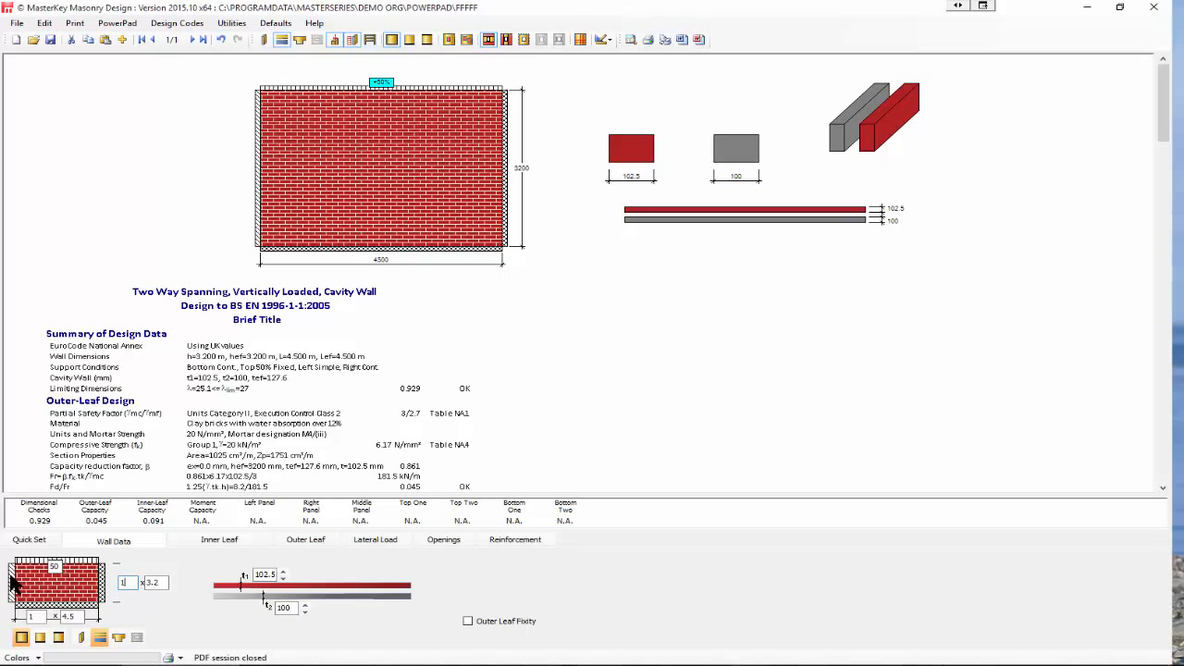
pyautogui.click(71, 562)
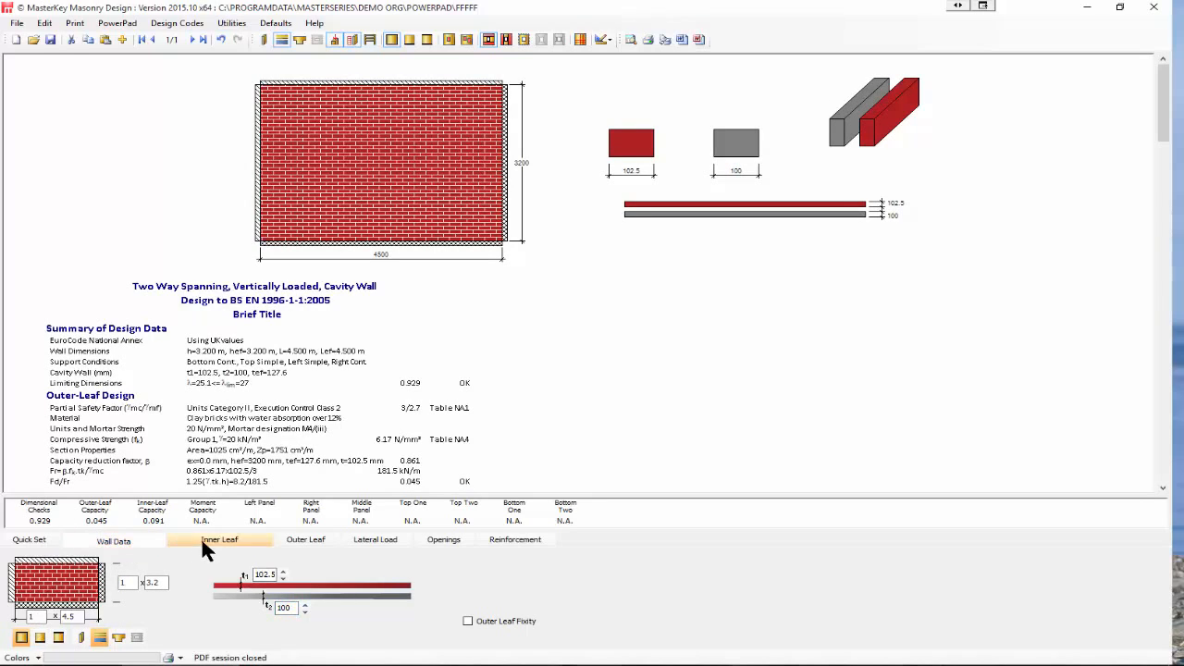
# - Load the inner leaf with gk,u 10 and qk,u 5, plus eccentric loads of gk 10 and qk 5
pyautogui.click(220, 541)
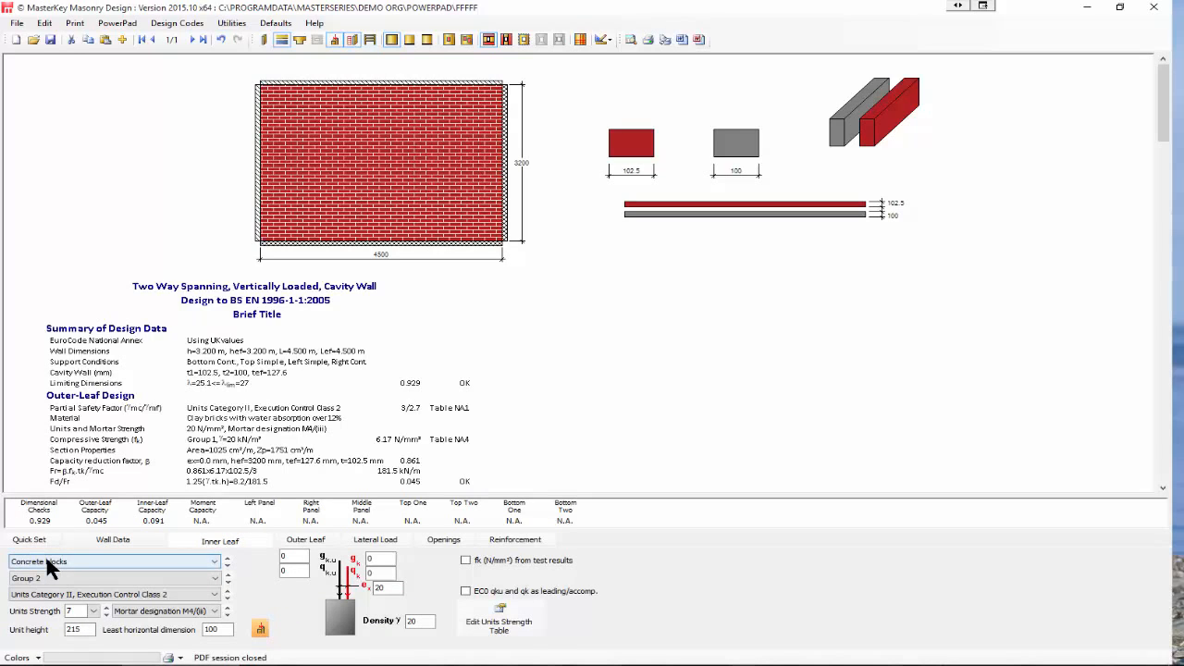
pyautogui.click(94, 612)
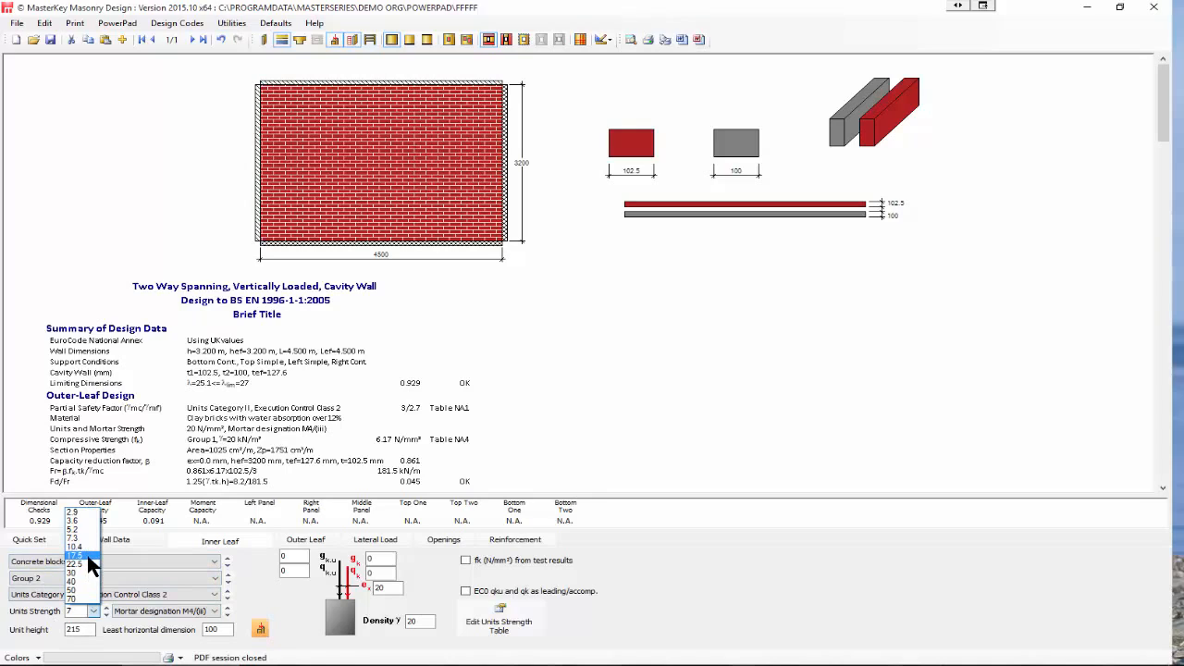
pyautogui.click(85, 542)
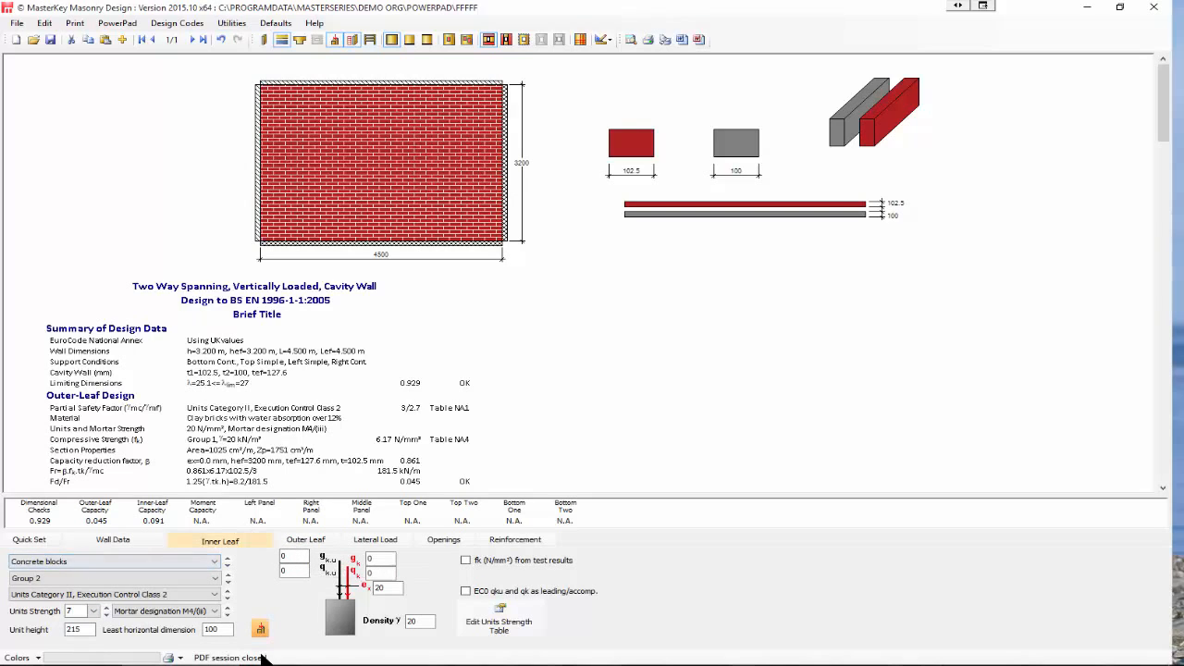
pyautogui.doubleClick(296, 555)
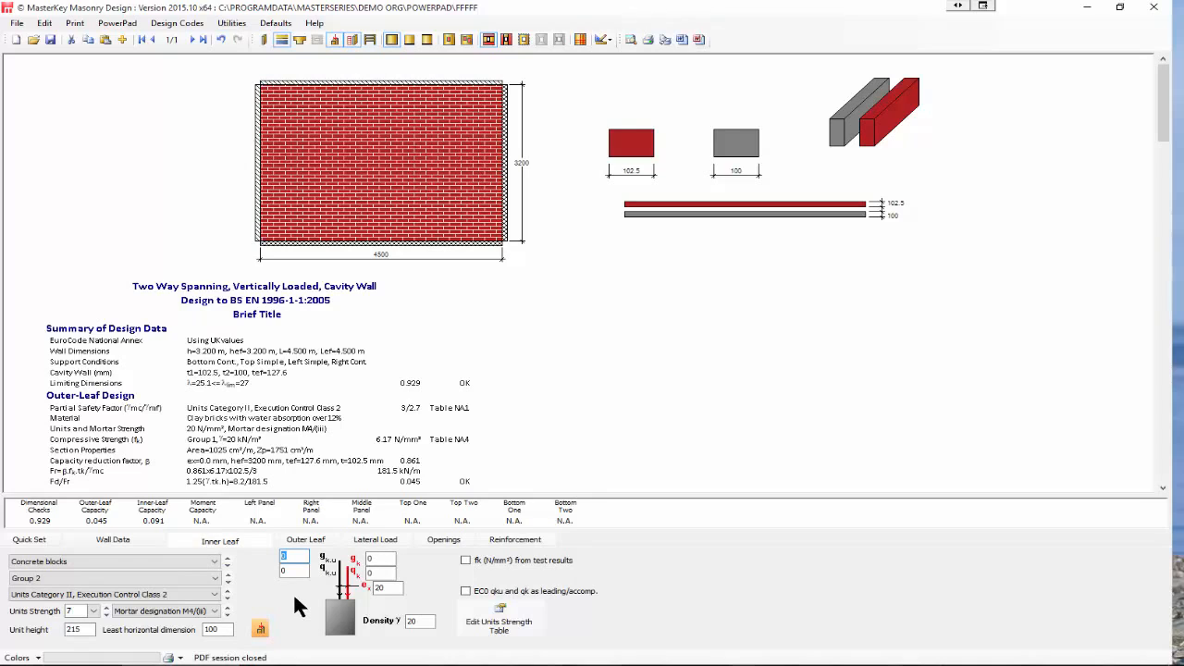
pyautogui.write('10')
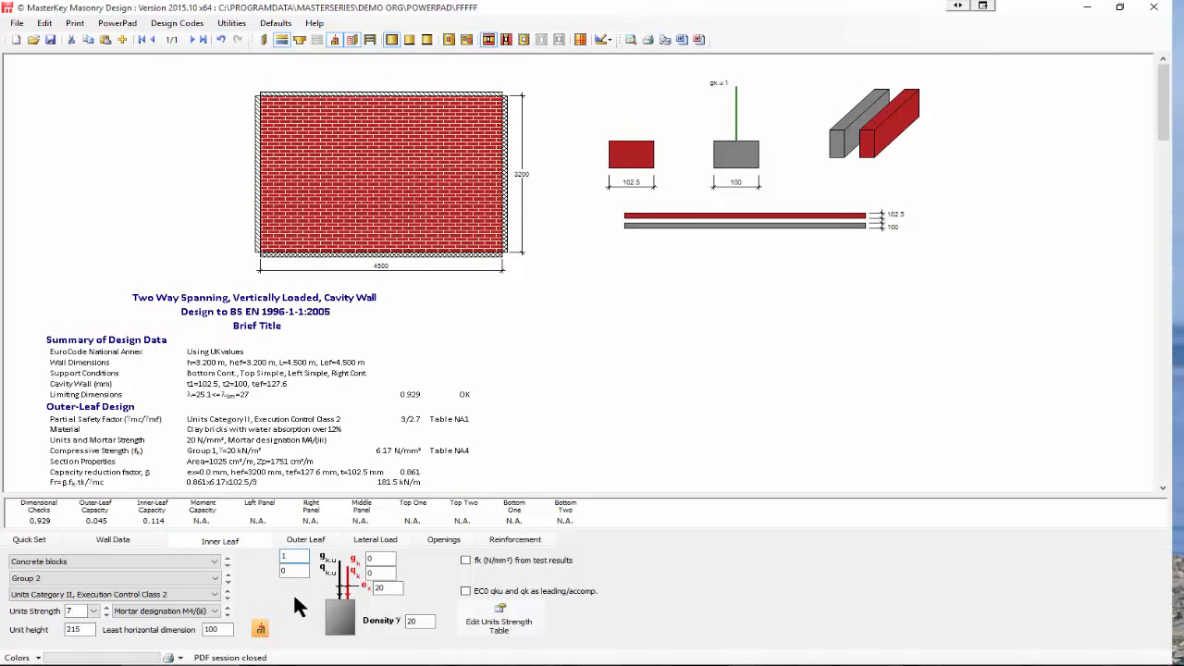
pyautogui.doubleClick(286, 571)
pyautogui.write('5')
pyautogui.doubleClick(380, 559)
pyautogui.write('10')
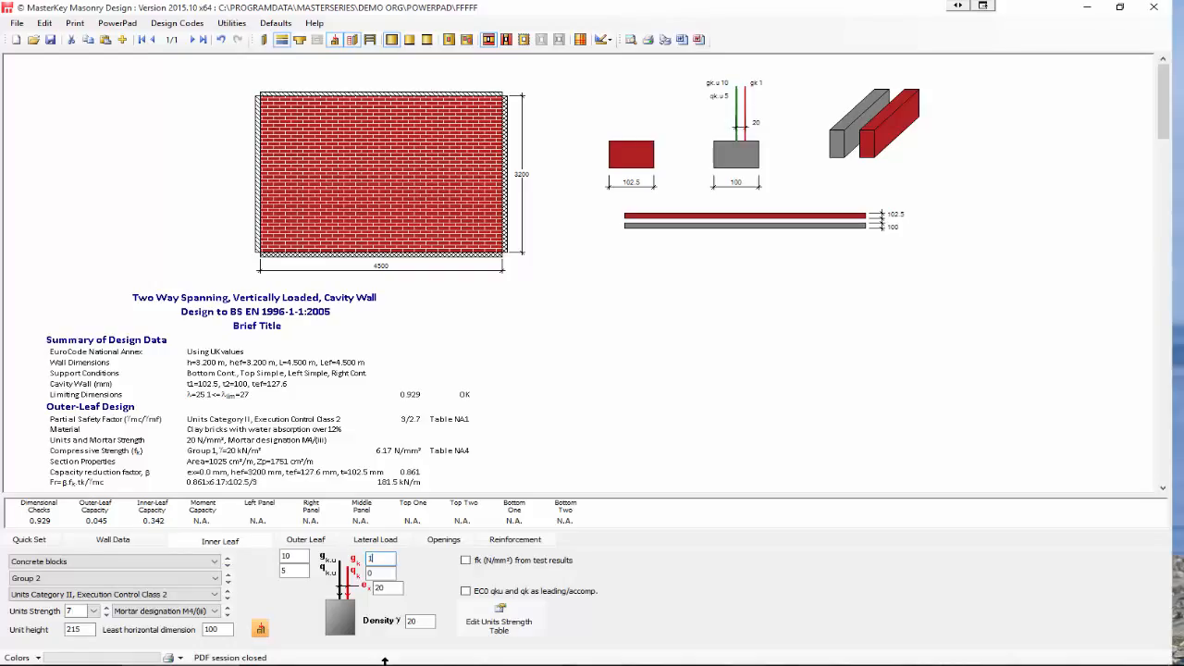
pyautogui.click(379, 573)
pyautogui.write('5')
# - Set the outer leaf's material to clay bricks with water absorption between 7% and 12%, and its gk,u load to 10
pyautogui.click(311, 544)
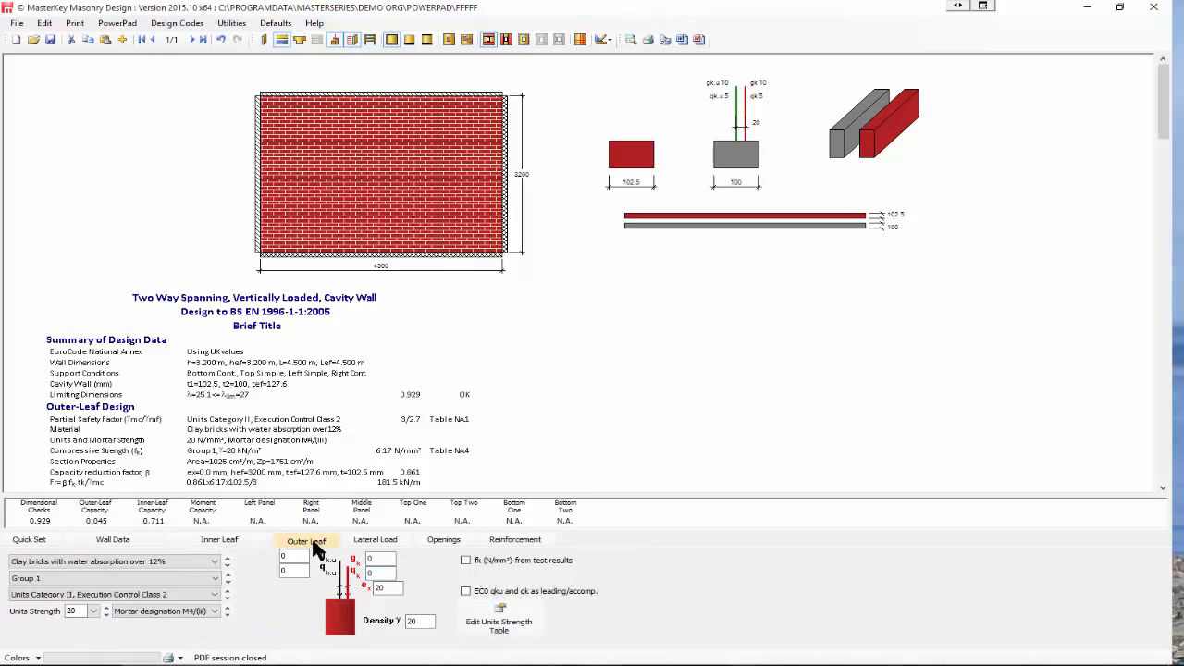
pyautogui.click(54, 562)
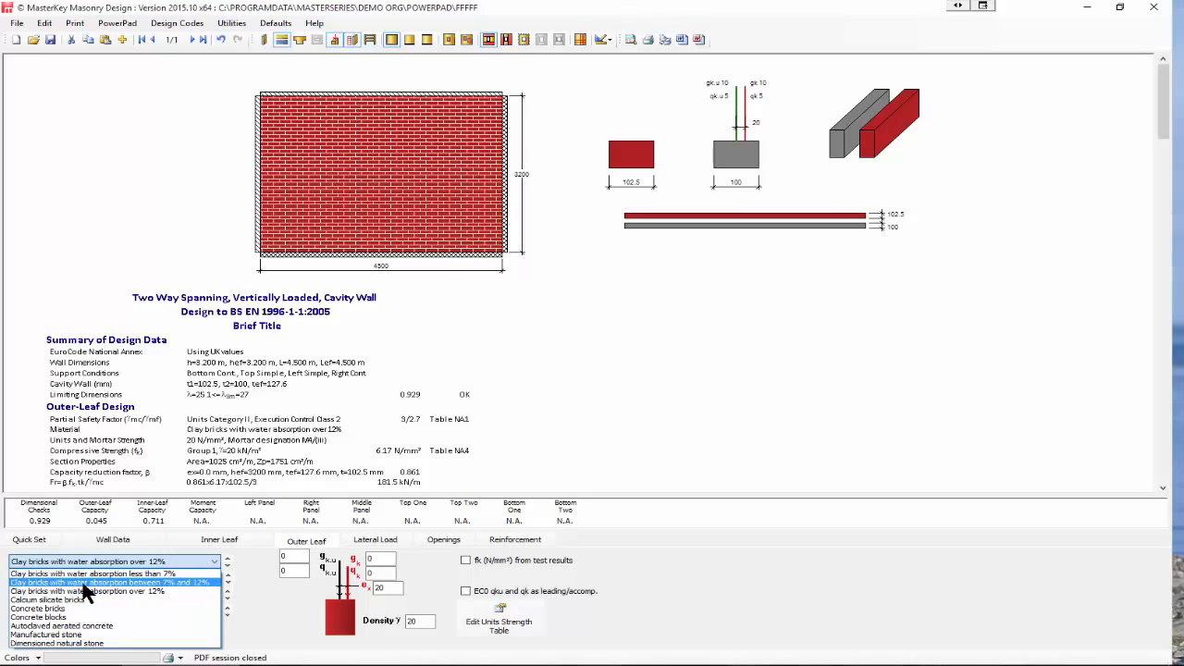
pyautogui.click(83, 584)
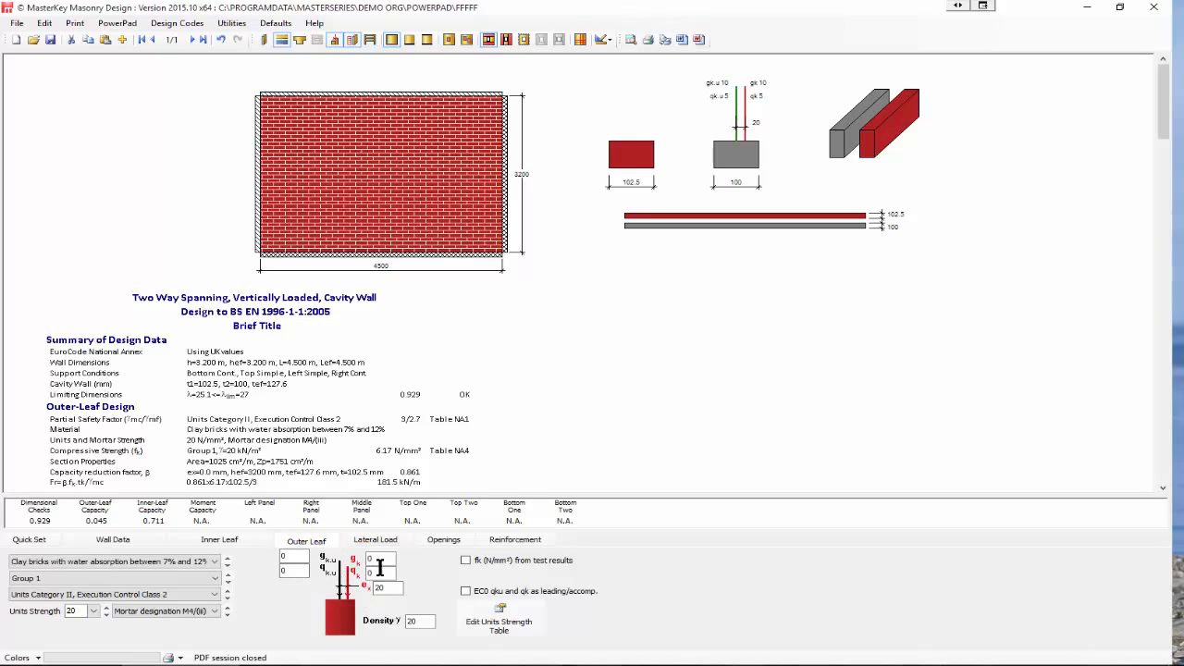
pyautogui.click(294, 556)
pyautogui.write('10')
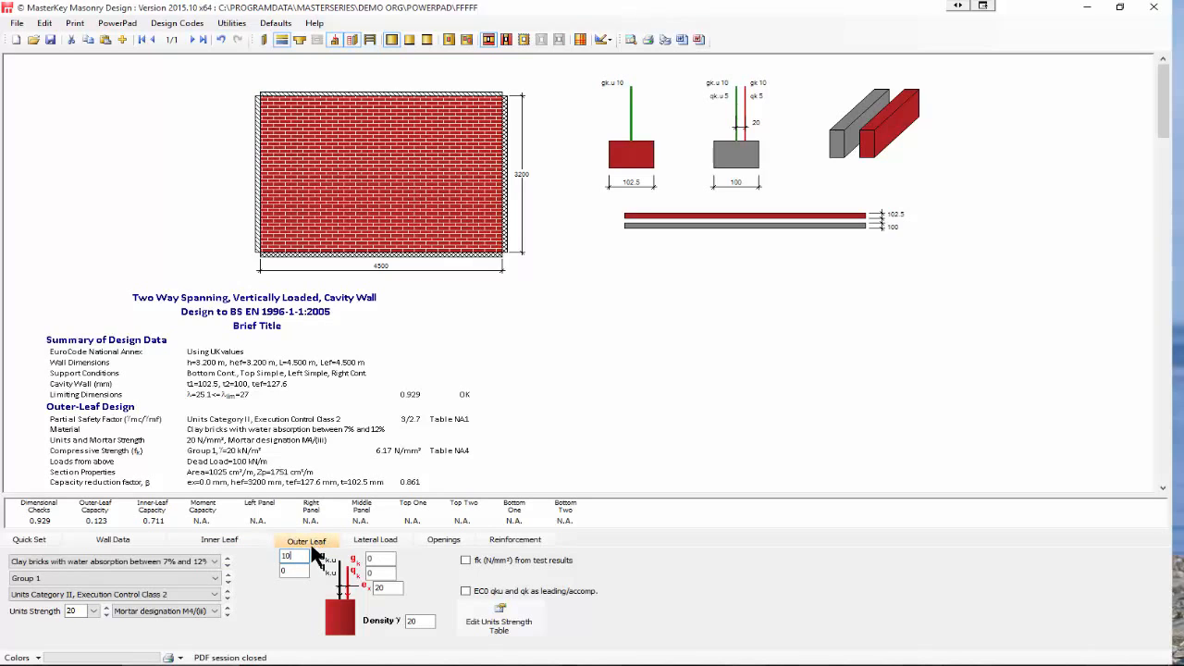
# - Apply a lateral load Wx of 1.2 kN/m², inspect the moment capacity calculation, and raise Wx to 1.5 kN/m²
pyautogui.click(378, 540)
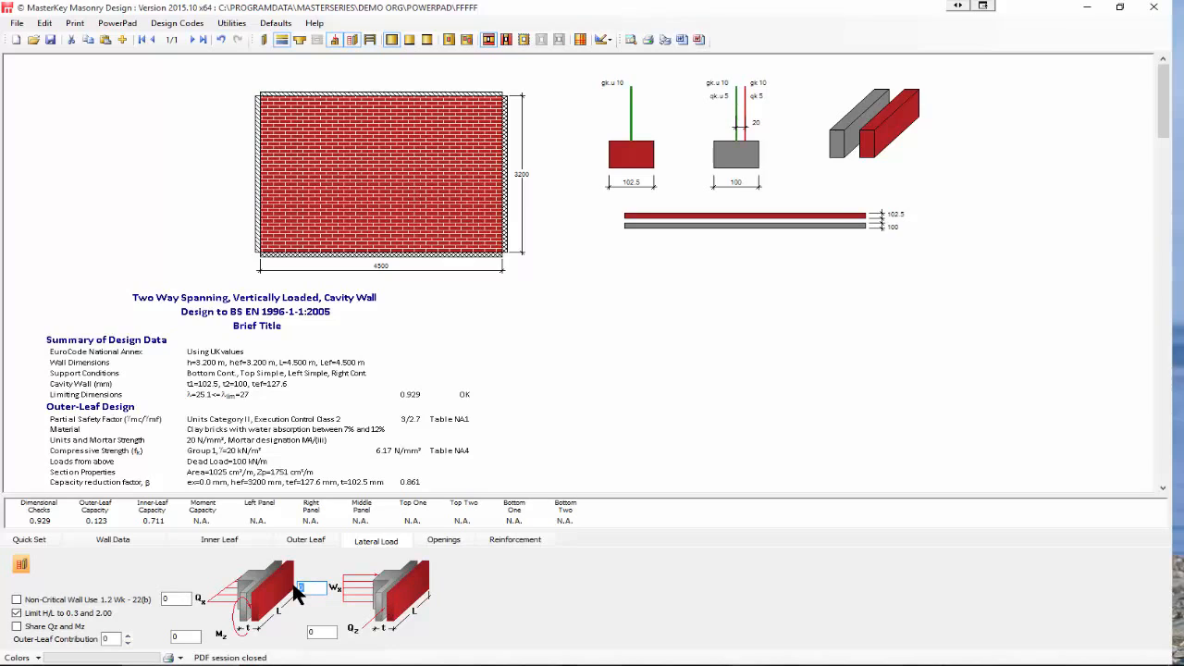
pyautogui.write('1.2')
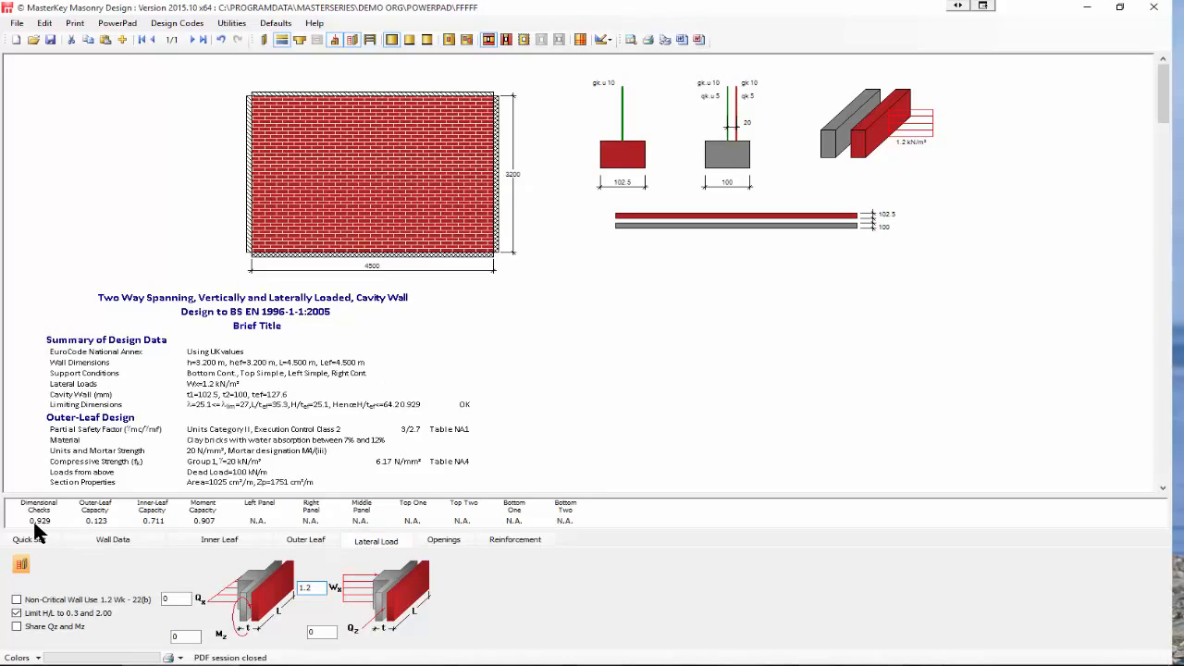
pyautogui.click(207, 520)
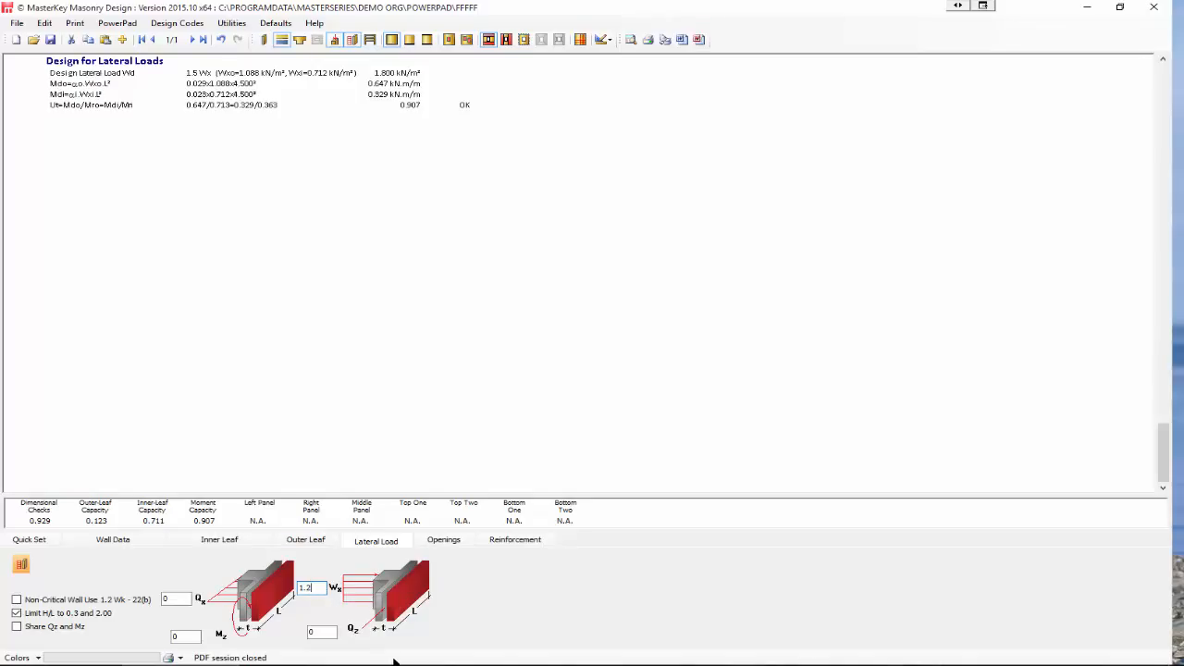
pyautogui.write('5')
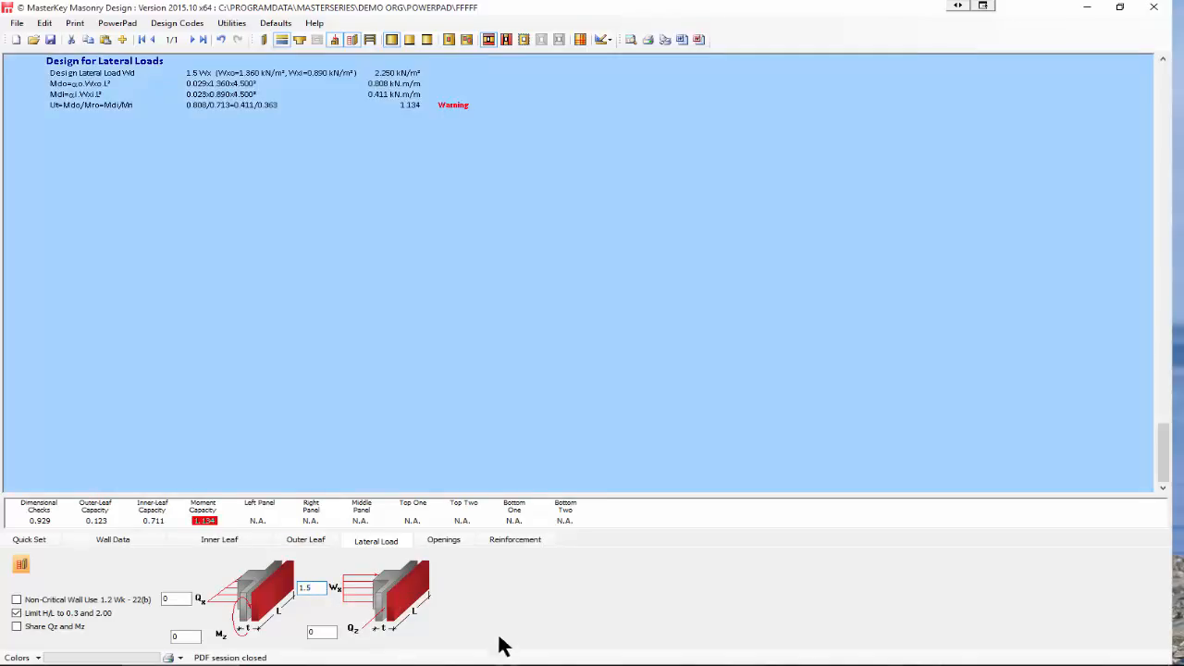
# - Try a units strength of 17.5 for the inner leaf's concrete blocks, and settle on 10.4 N/mm²
pyautogui.click(1166, 85)
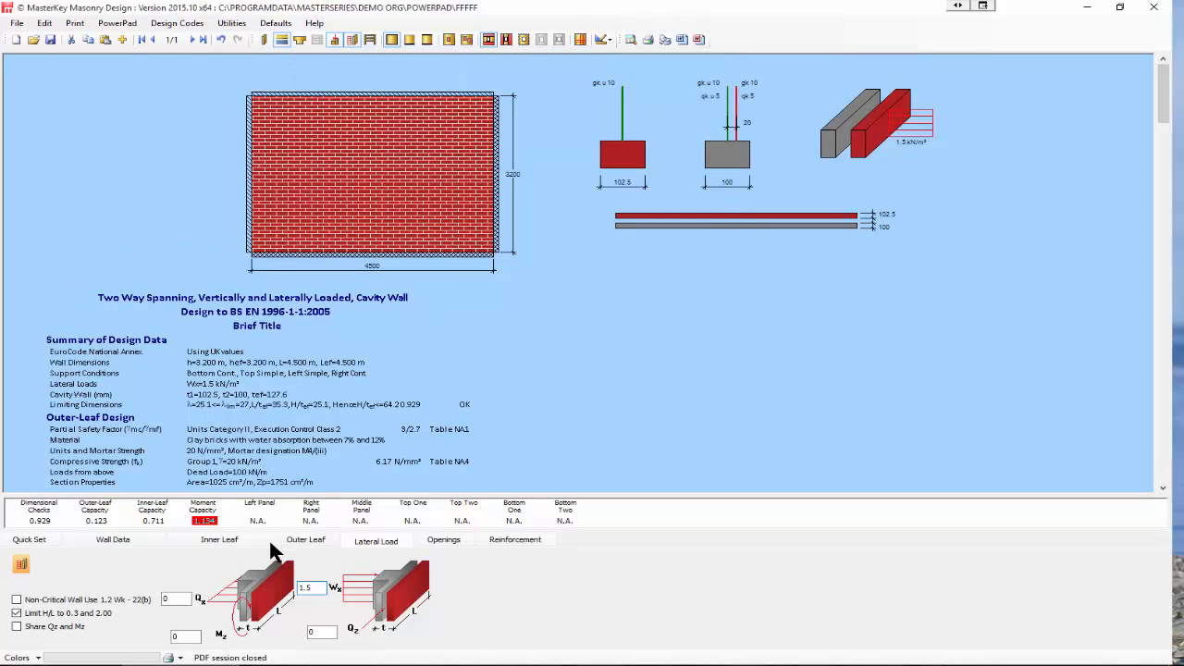
pyautogui.click(217, 540)
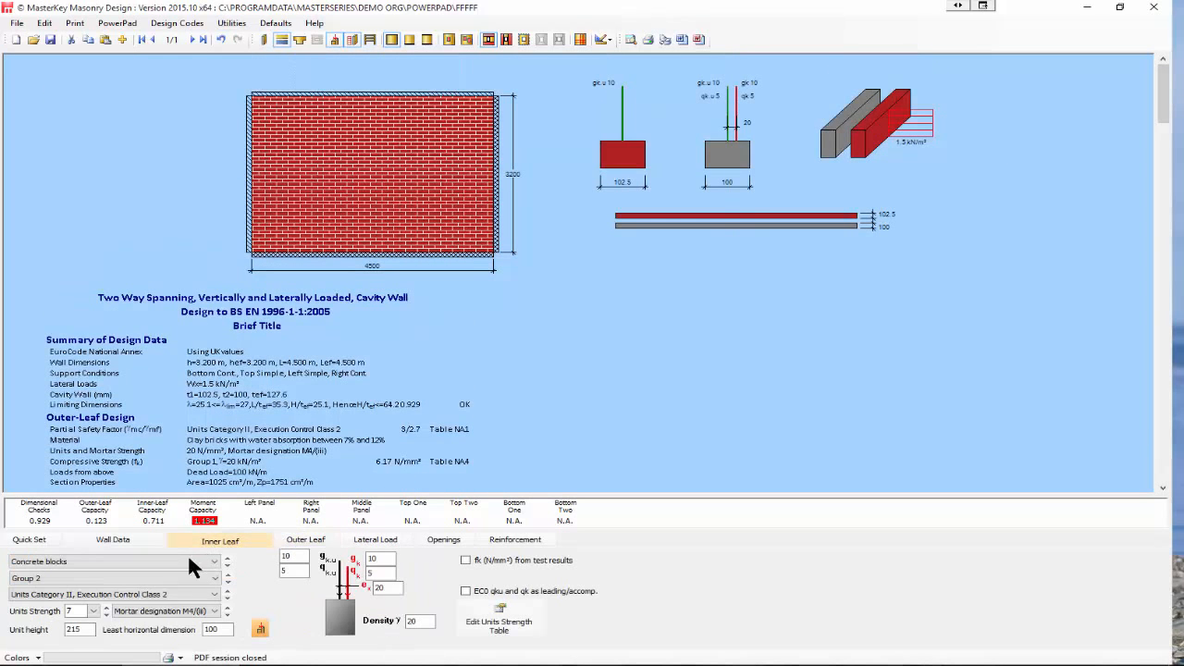
pyautogui.click(94, 611)
pyautogui.click(80, 554)
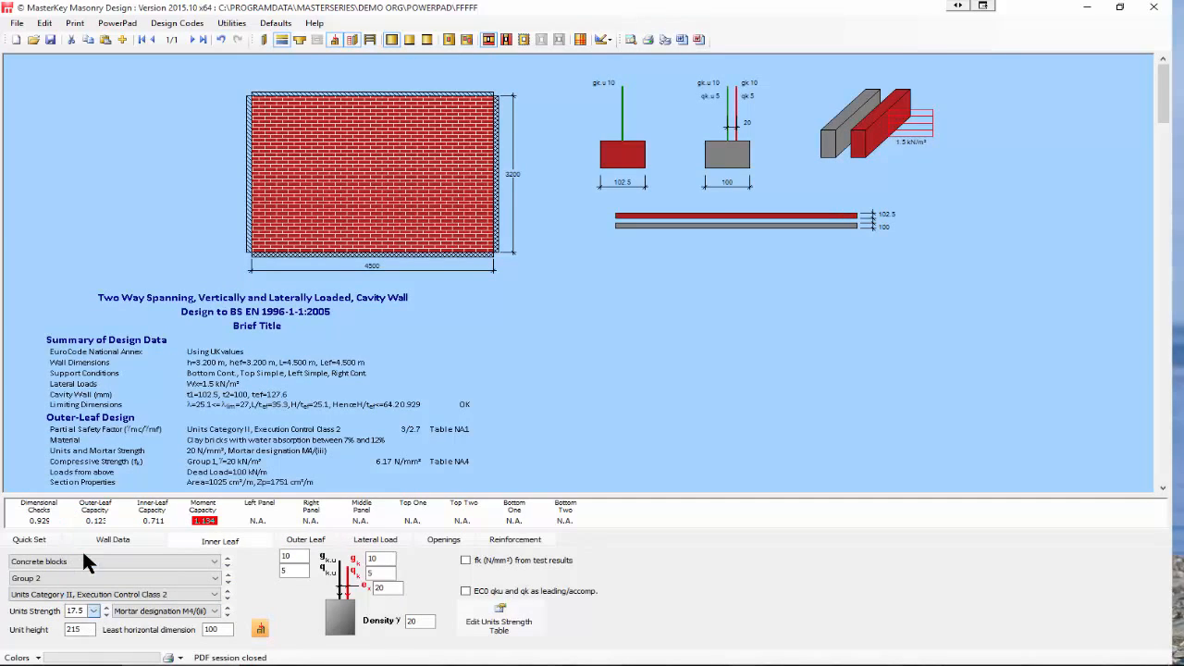
pyautogui.click(94, 611)
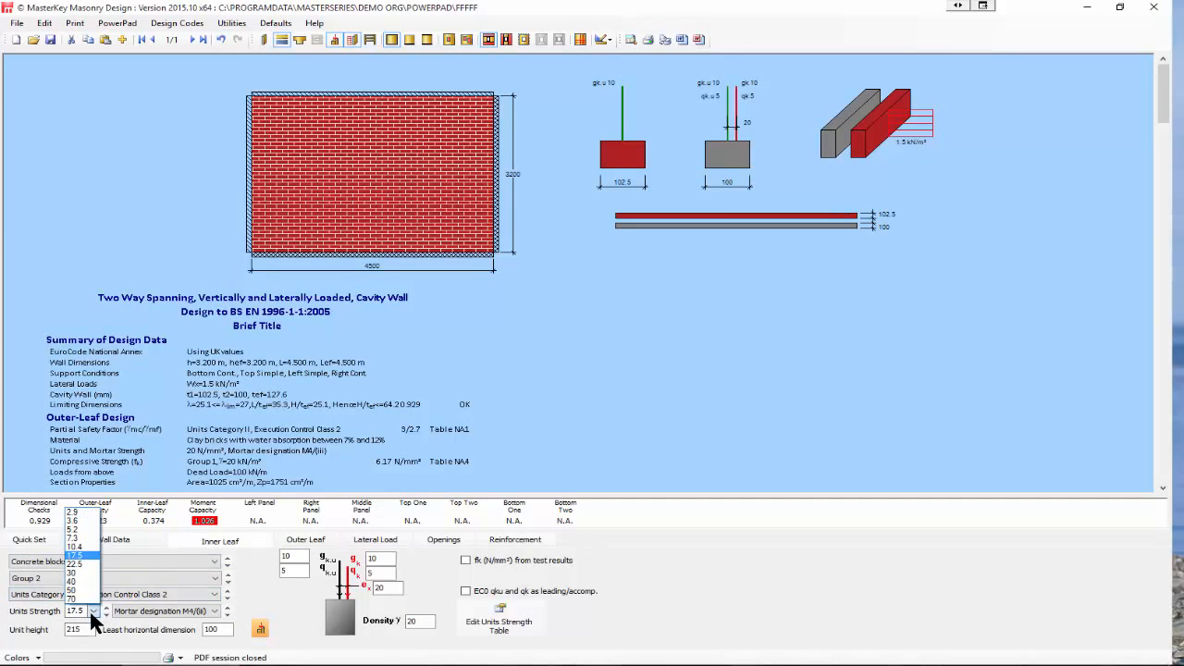
pyautogui.click(80, 561)
pyautogui.click(93, 611)
pyautogui.click(79, 546)
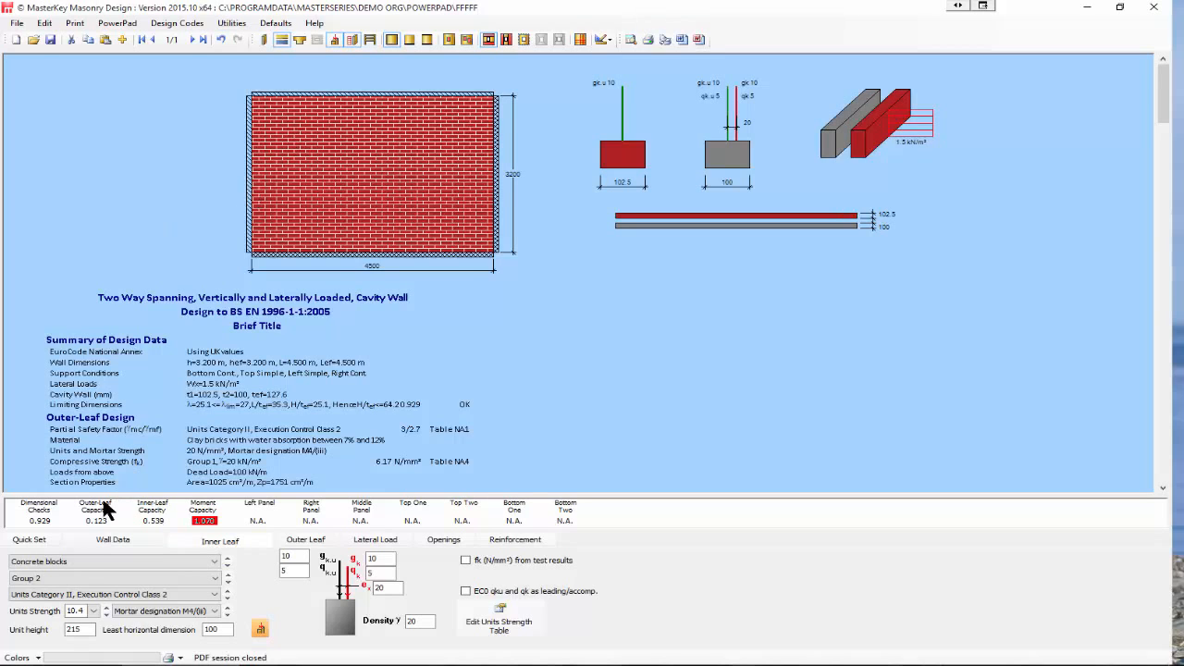
# - Cycle the wall's left edge support through continuous and partially fixed, and return it to simple
pyautogui.click(29, 541)
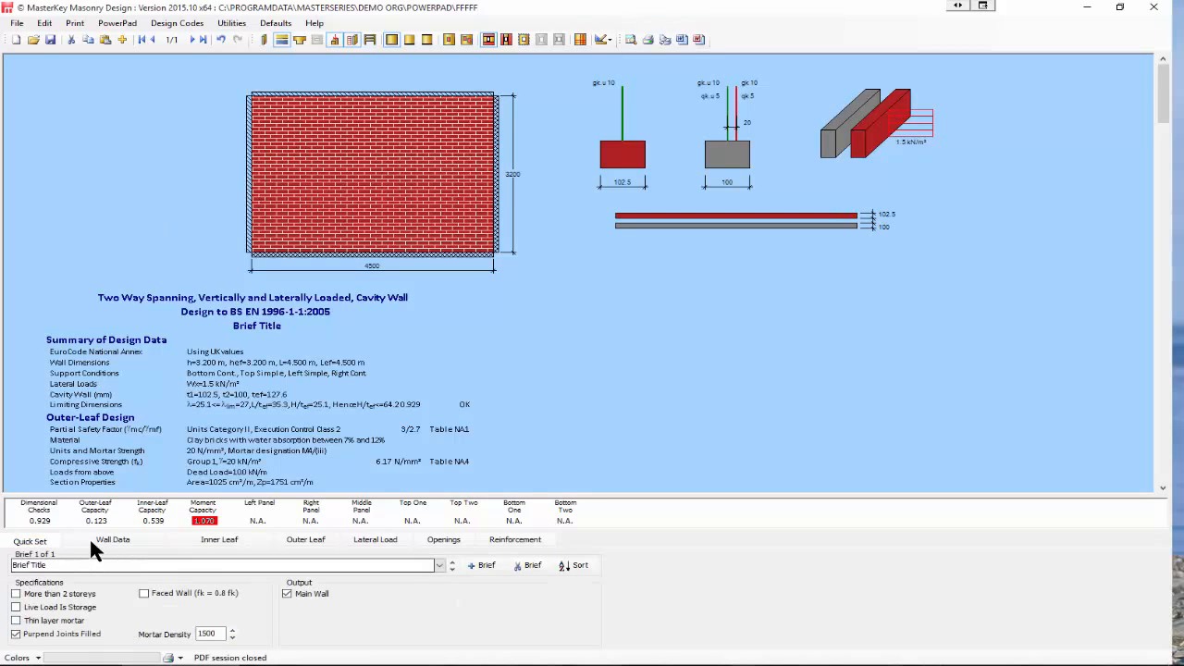
pyautogui.click(92, 541)
pyautogui.click(11, 585)
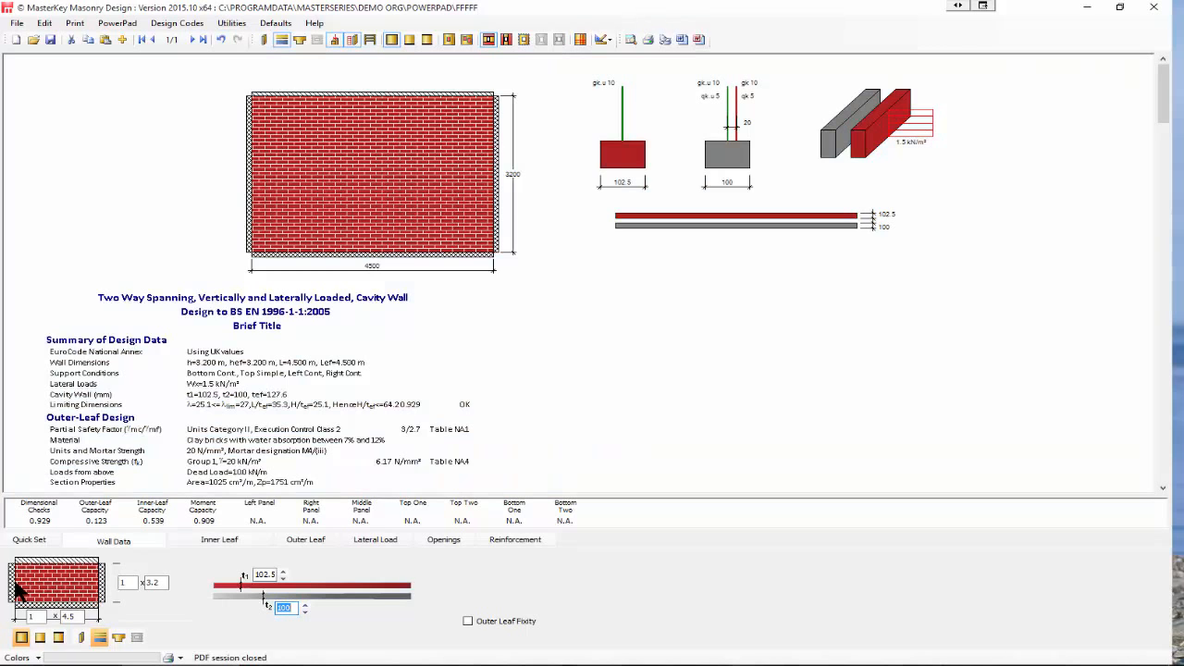
pyautogui.click(11, 589)
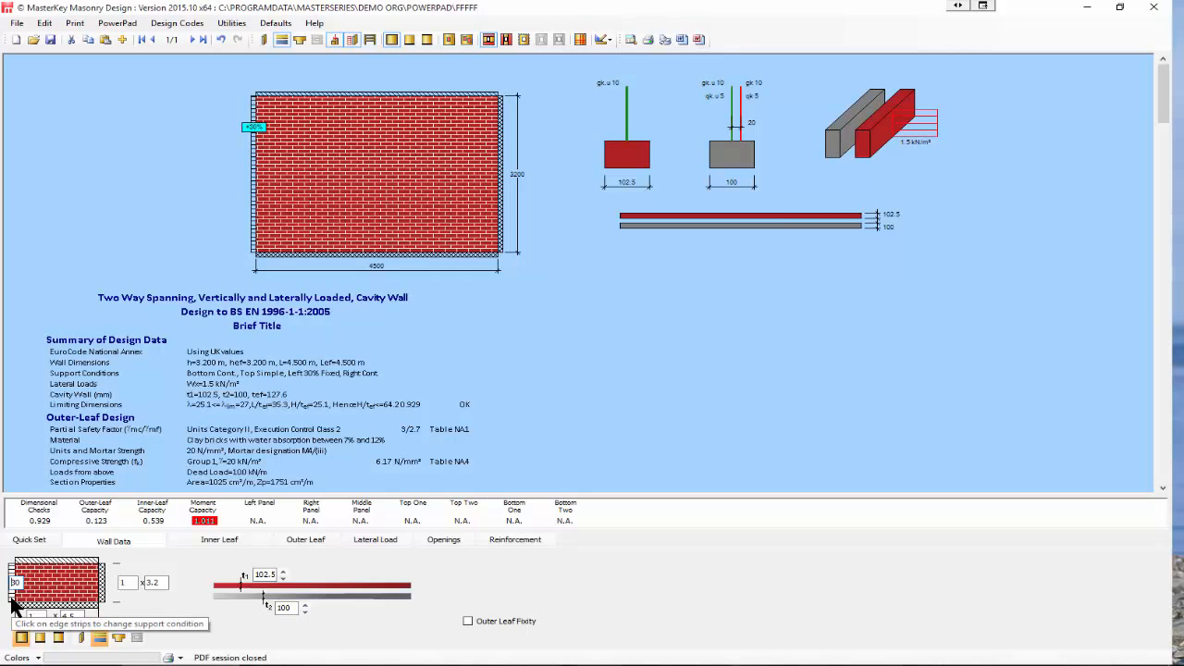
pyautogui.click(11, 601)
pyautogui.click(11, 602)
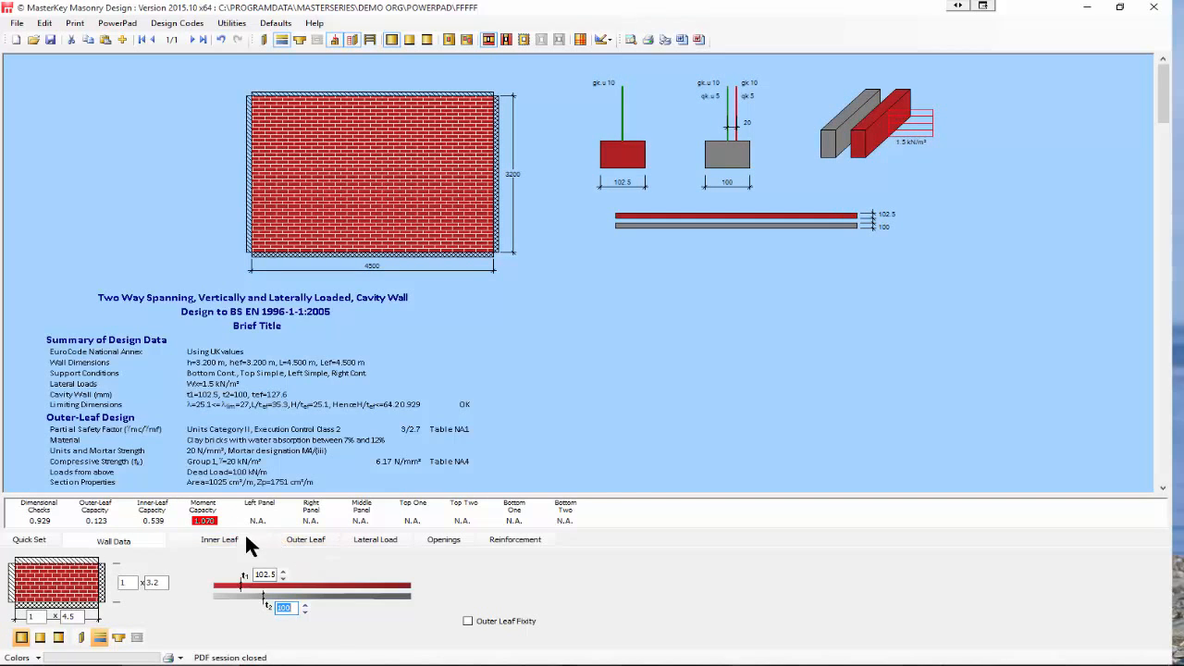
# - Set the inner leaf thickness t2 to 140 mm
pyautogui.click(222, 539)
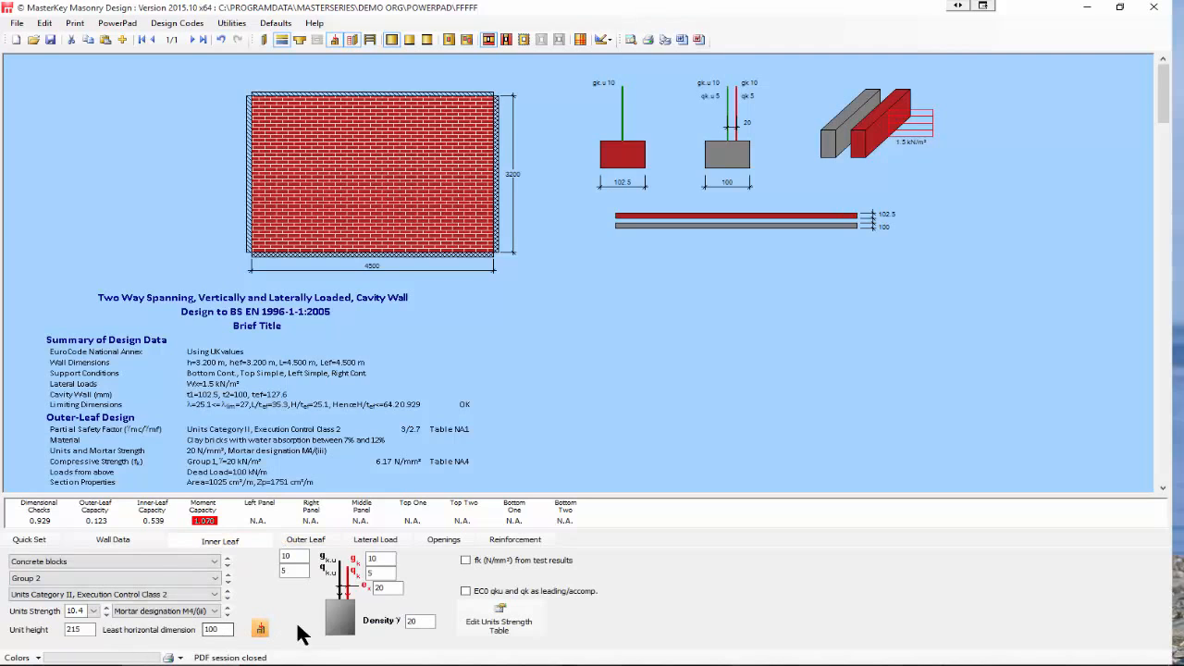
pyautogui.click(107, 536)
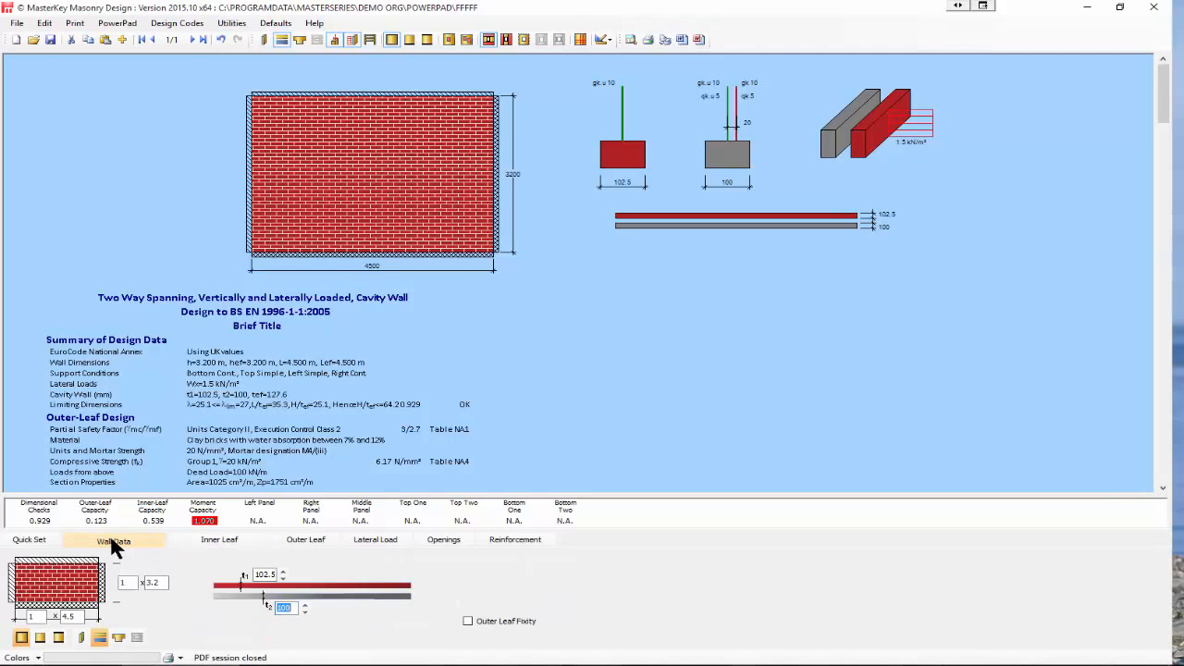
pyautogui.write('140')
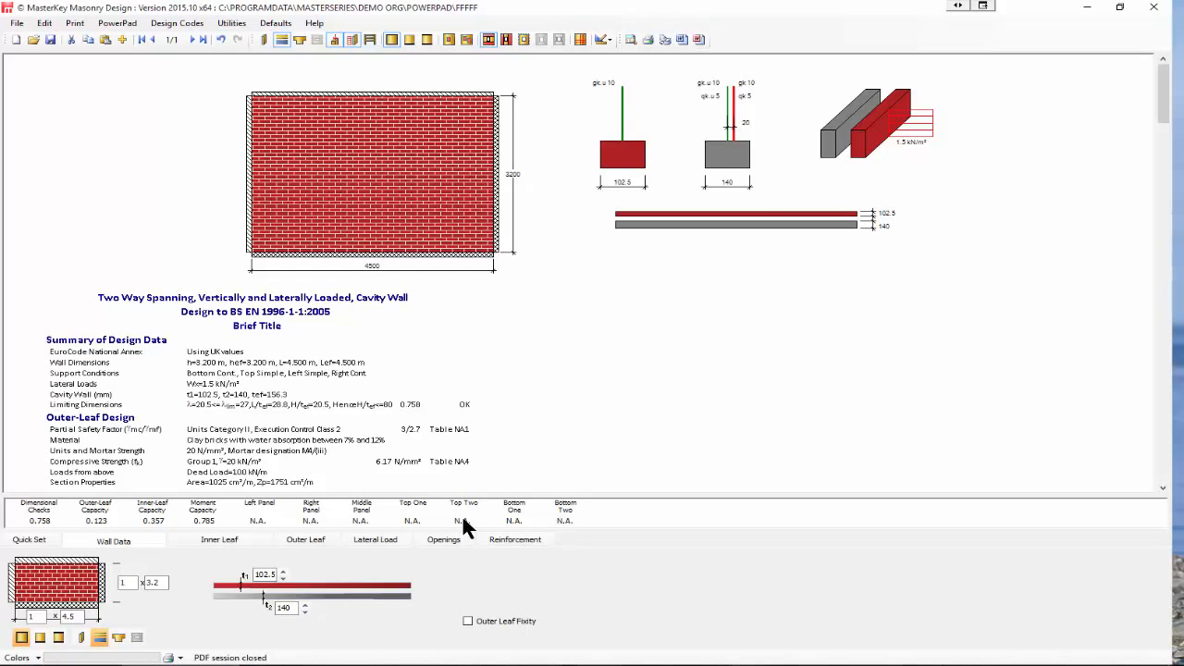
# - Try adding a window opening to the wall, and remove it again
pyautogui.click(445, 539)
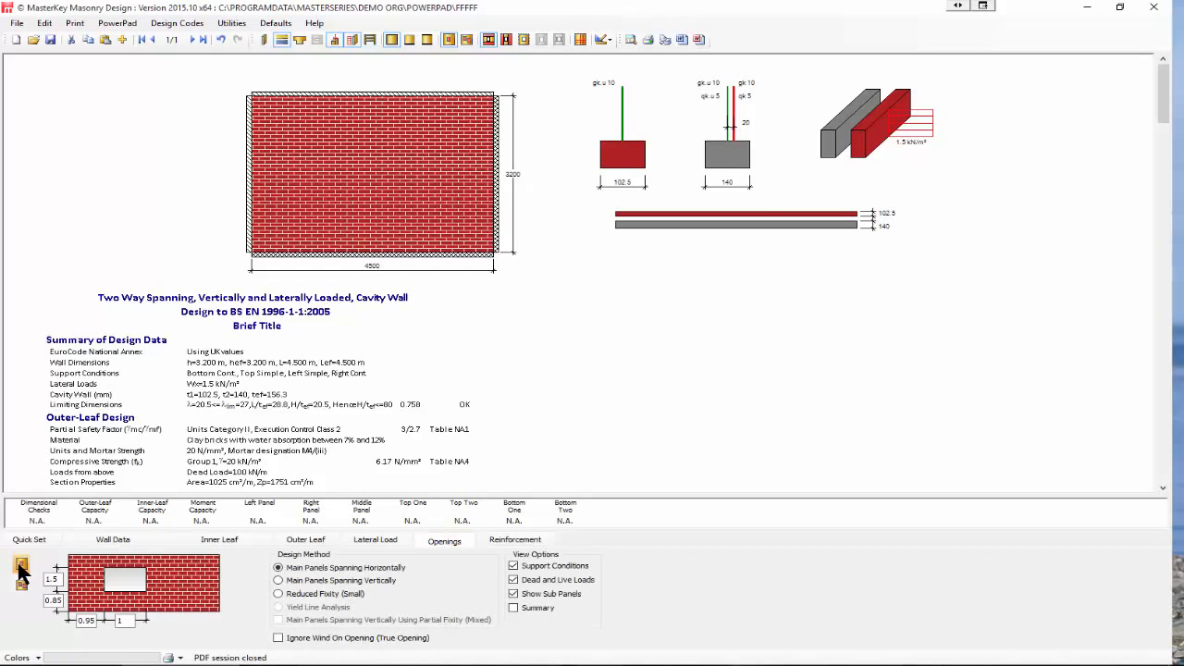
pyautogui.click(21, 566)
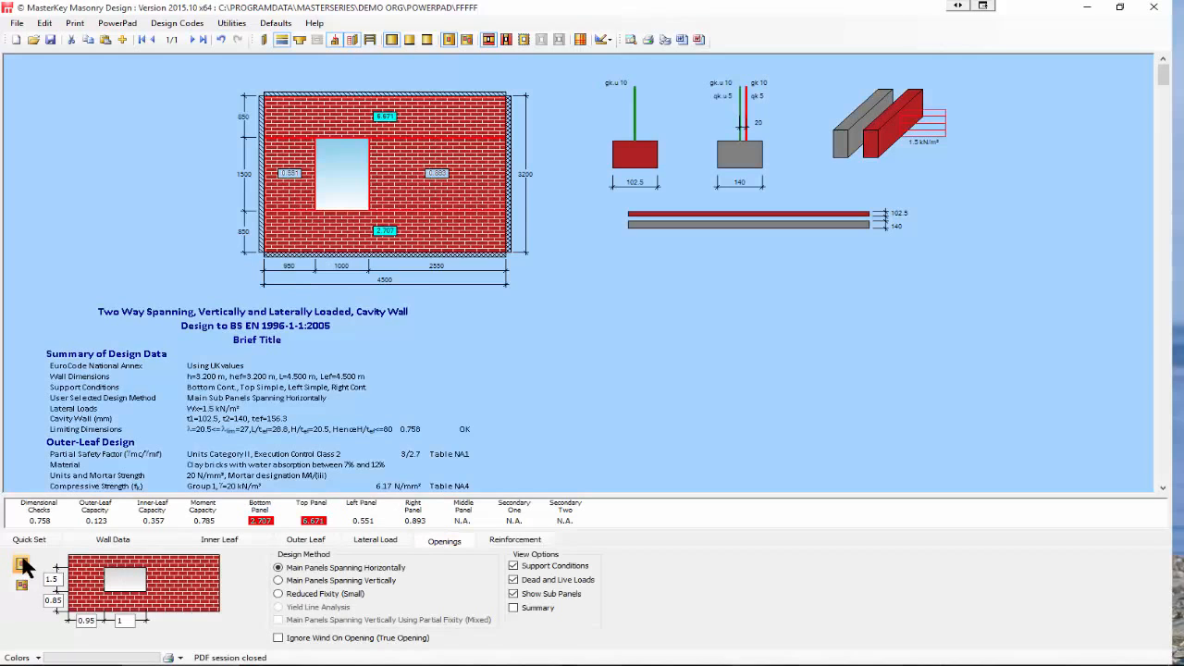
pyautogui.click(22, 563)
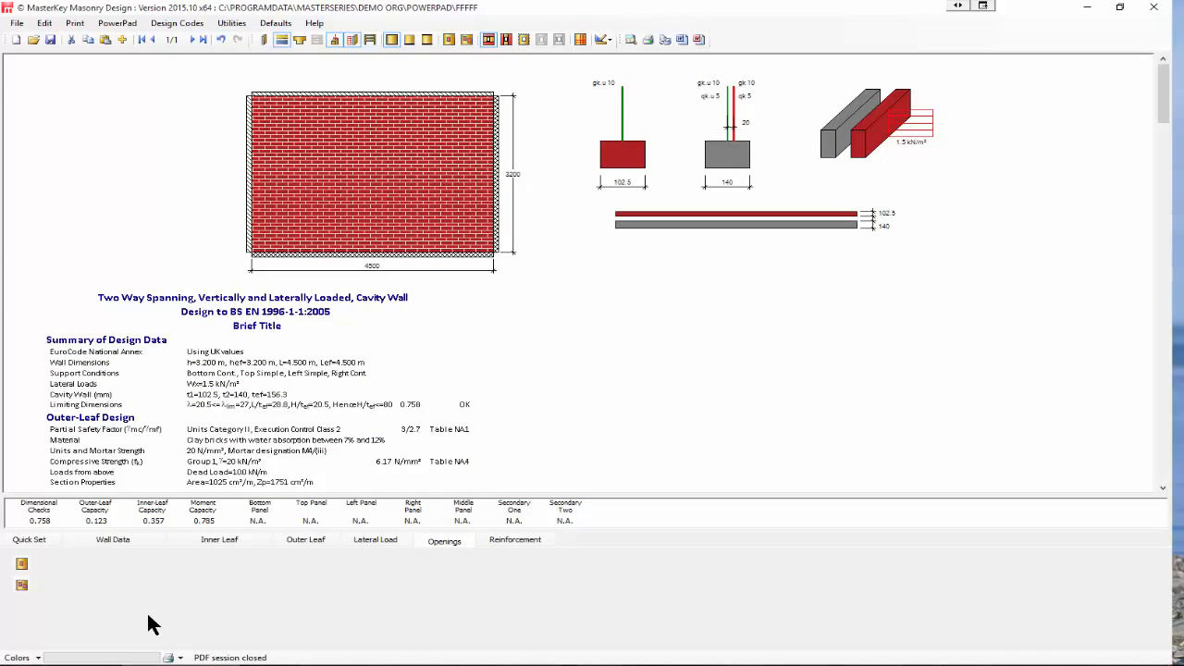
# - Convert the cavity wall into a stiffened, free-standing, single-leaf wall
pyautogui.click(520, 540)
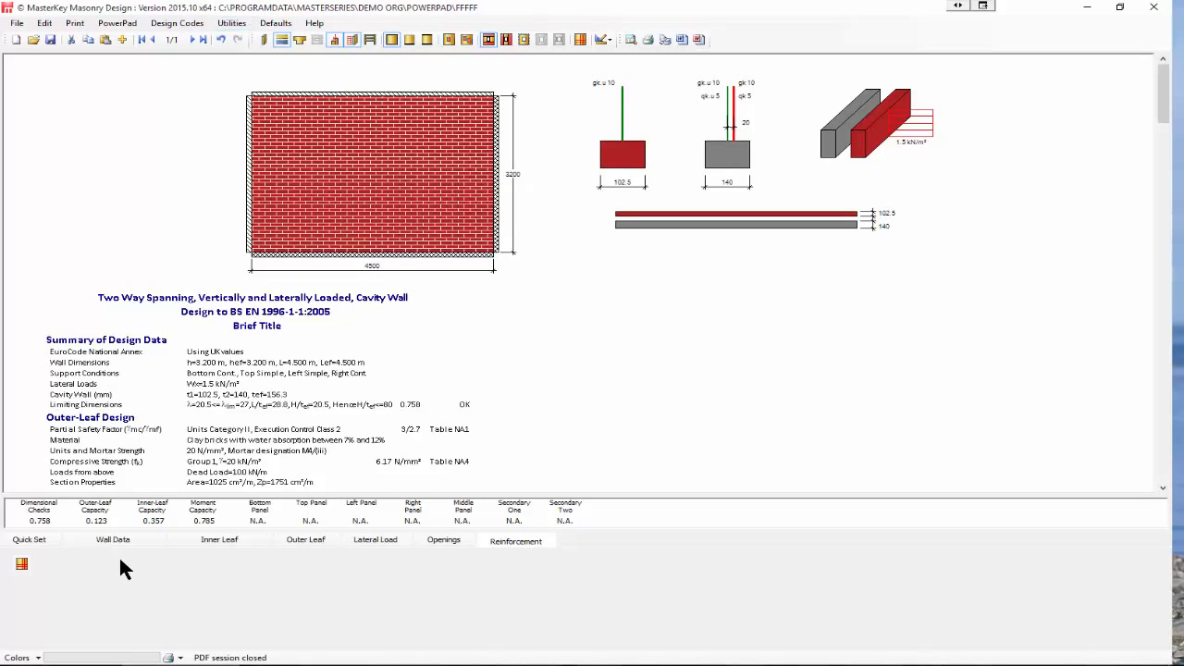
pyautogui.click(299, 40)
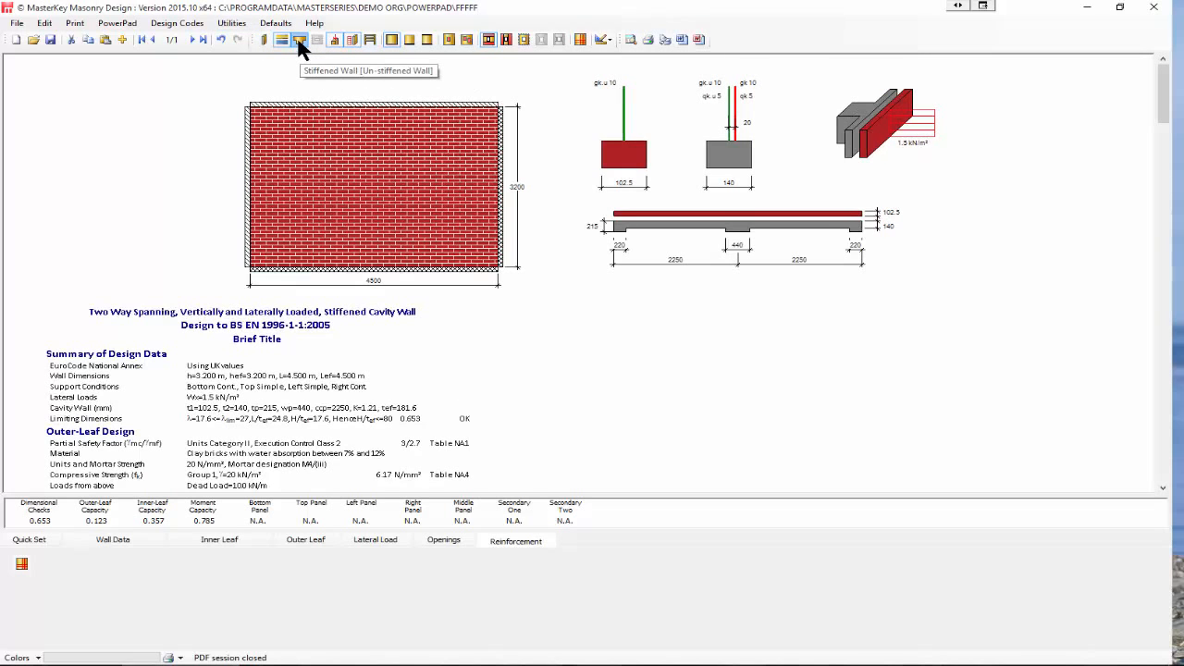
pyautogui.click(299, 40)
pyautogui.click(299, 41)
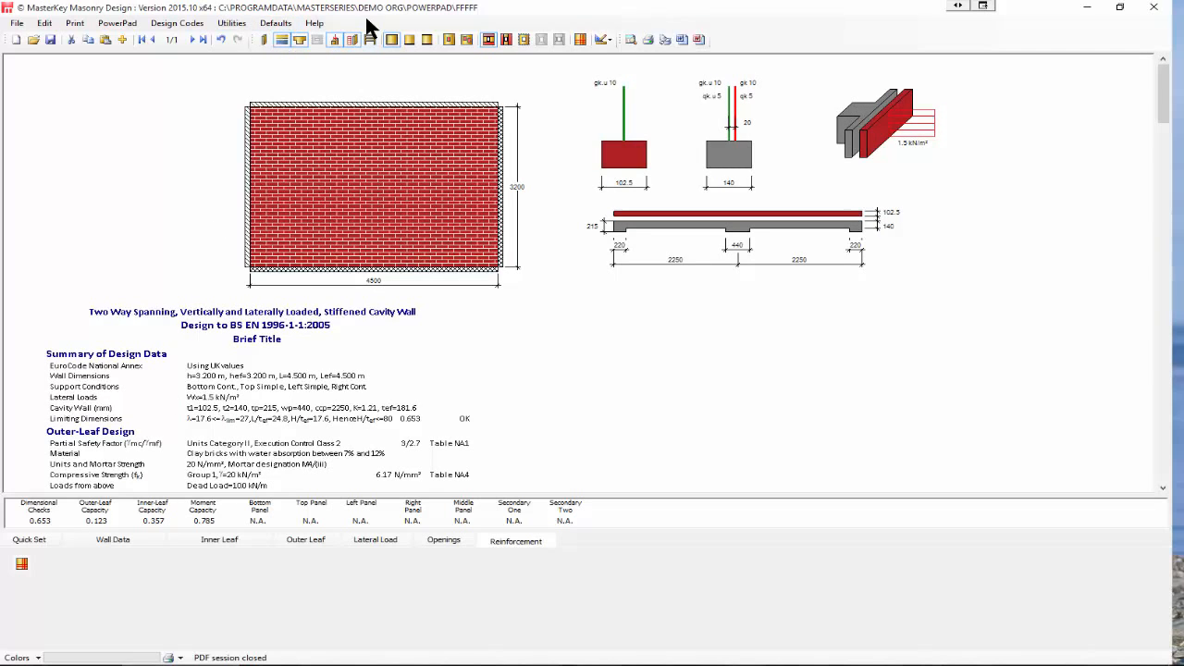
pyautogui.click(409, 40)
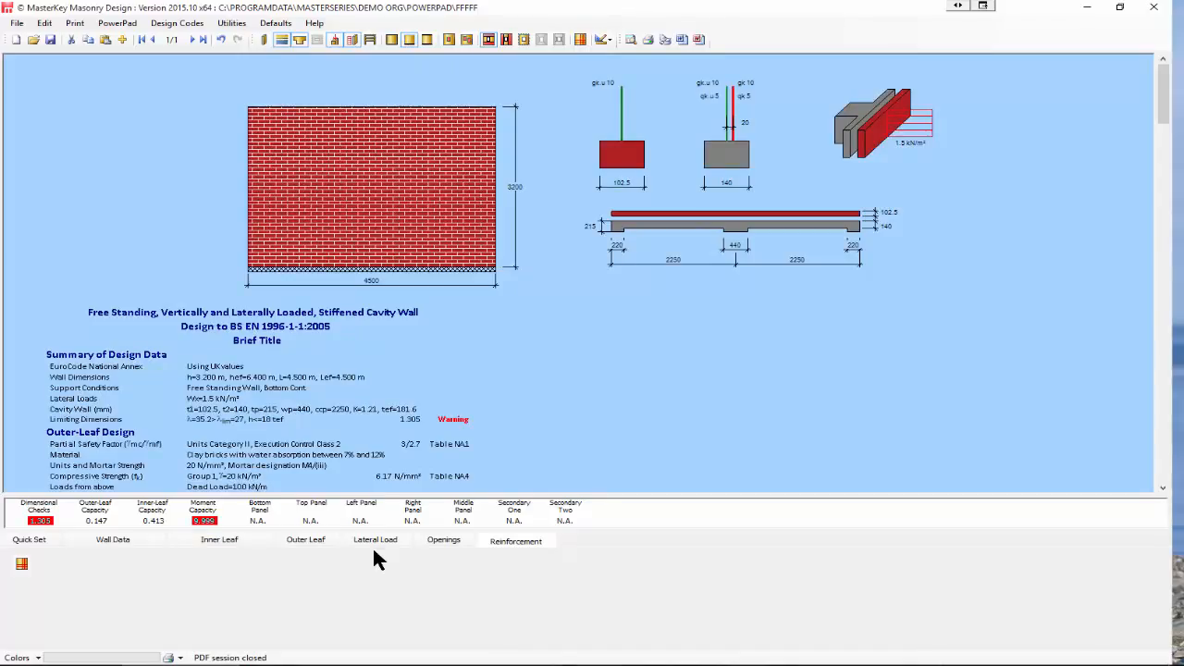
pyautogui.click(299, 39)
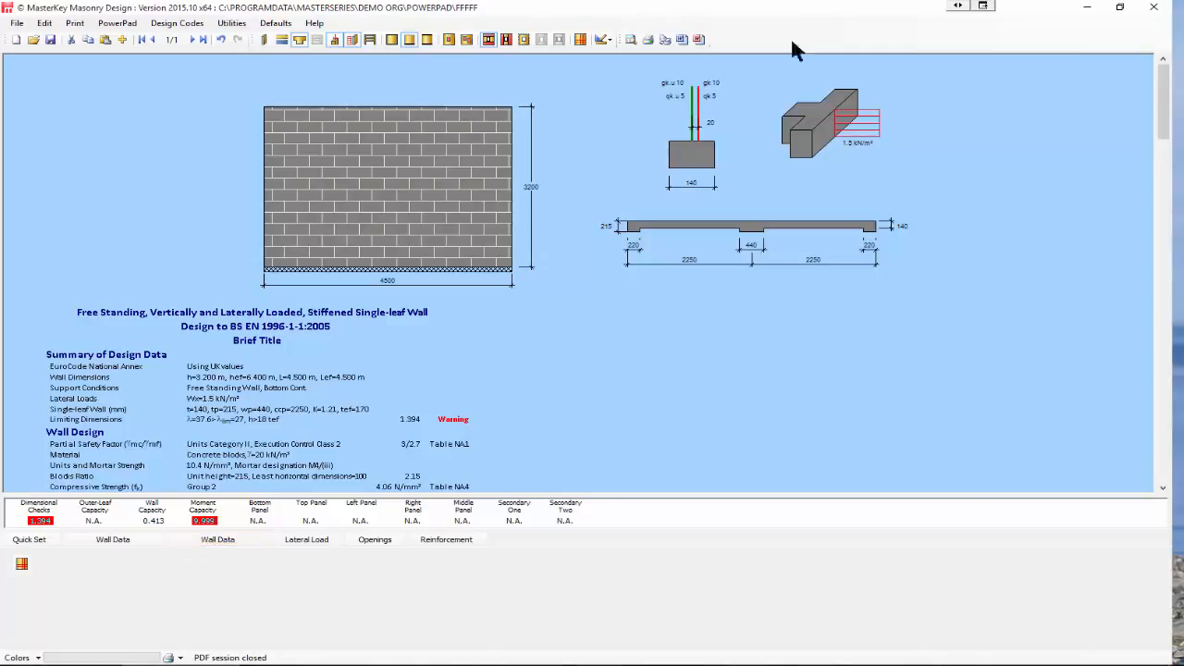
# - Close the masonry design saving its file, and open the file tommy in MasterKey Retaining Walls
pyautogui.click(1155, 8)
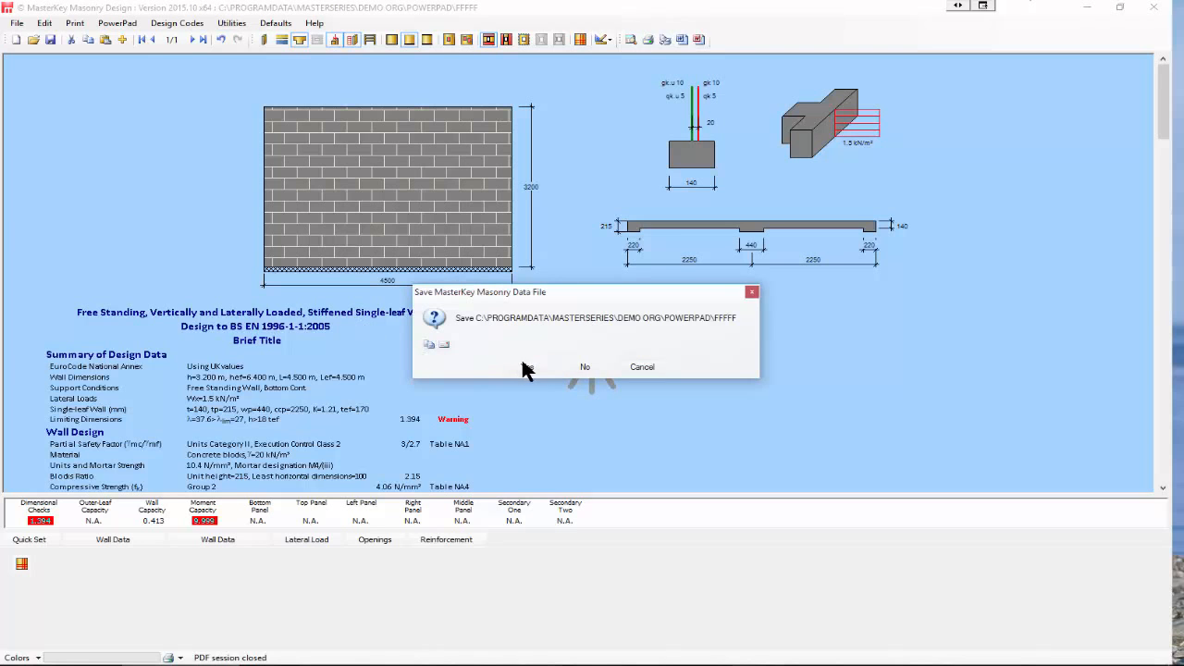
pyautogui.click(528, 368)
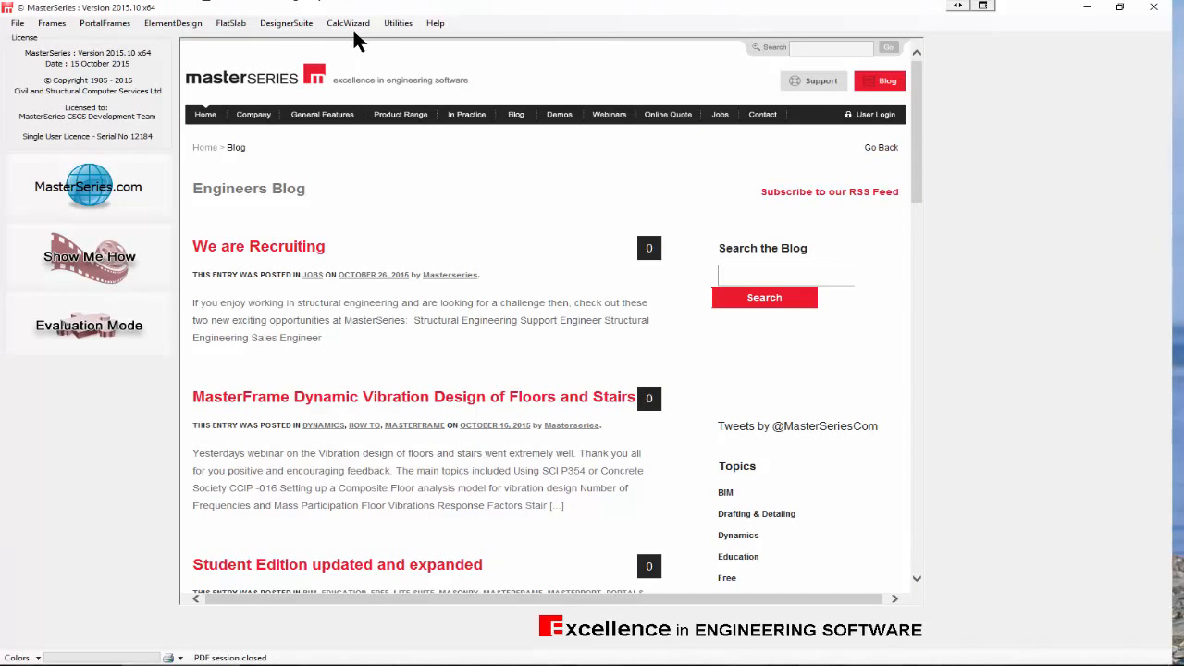
pyautogui.click(305, 23)
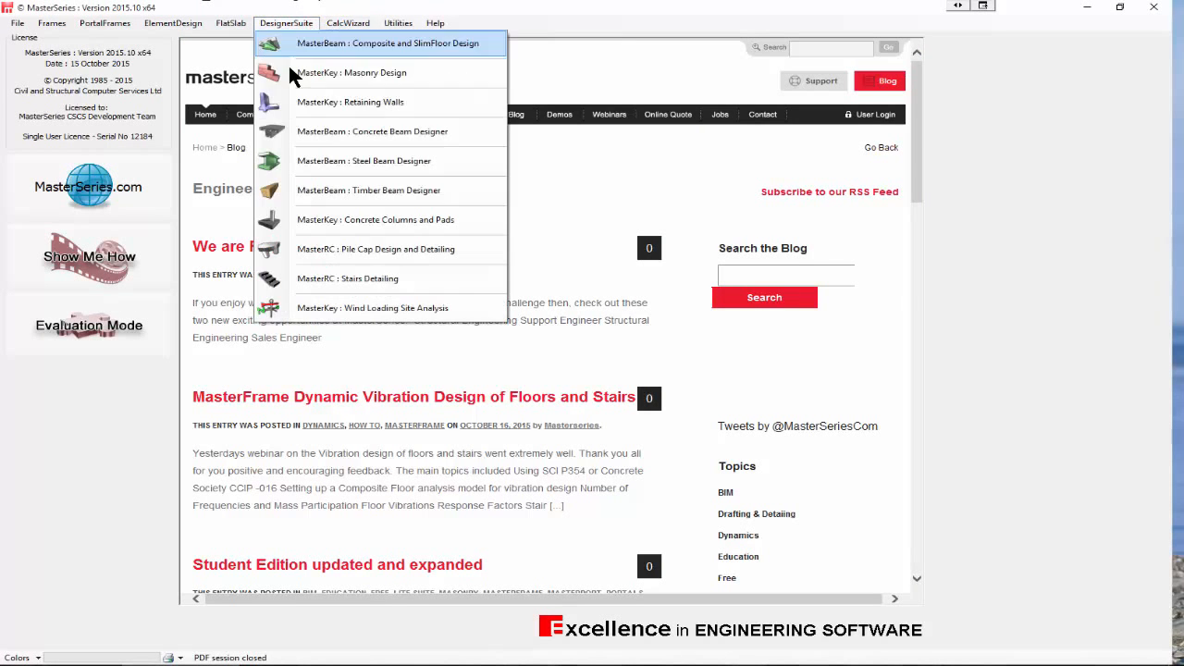
pyautogui.click(355, 104)
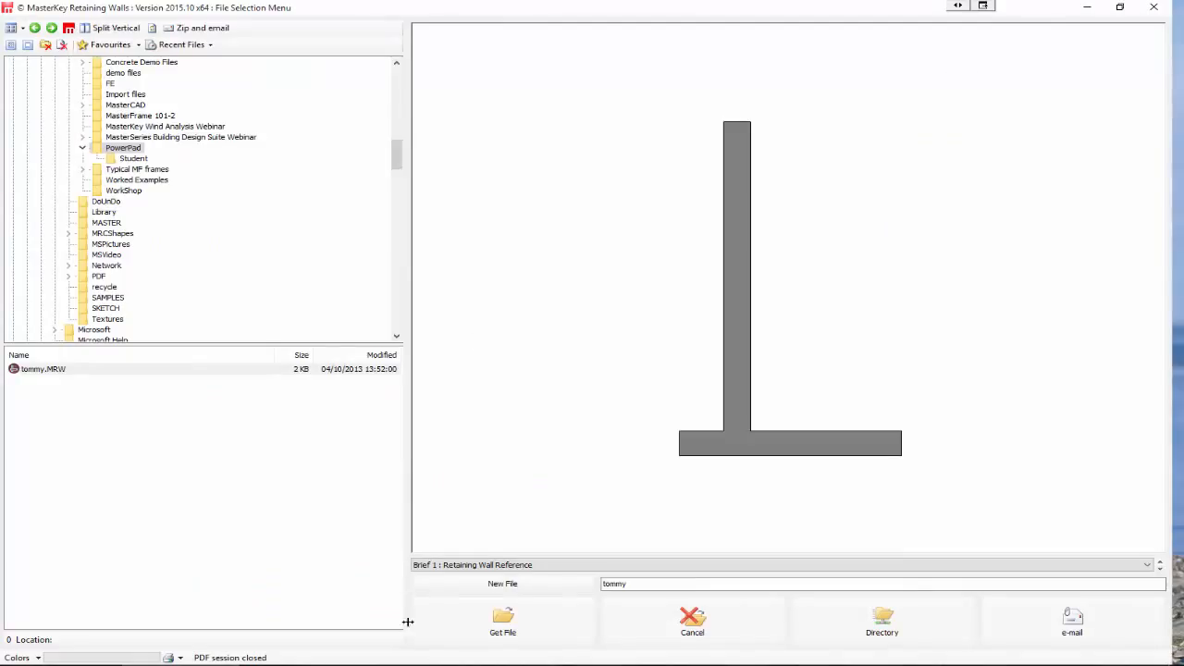
pyautogui.click(527, 637)
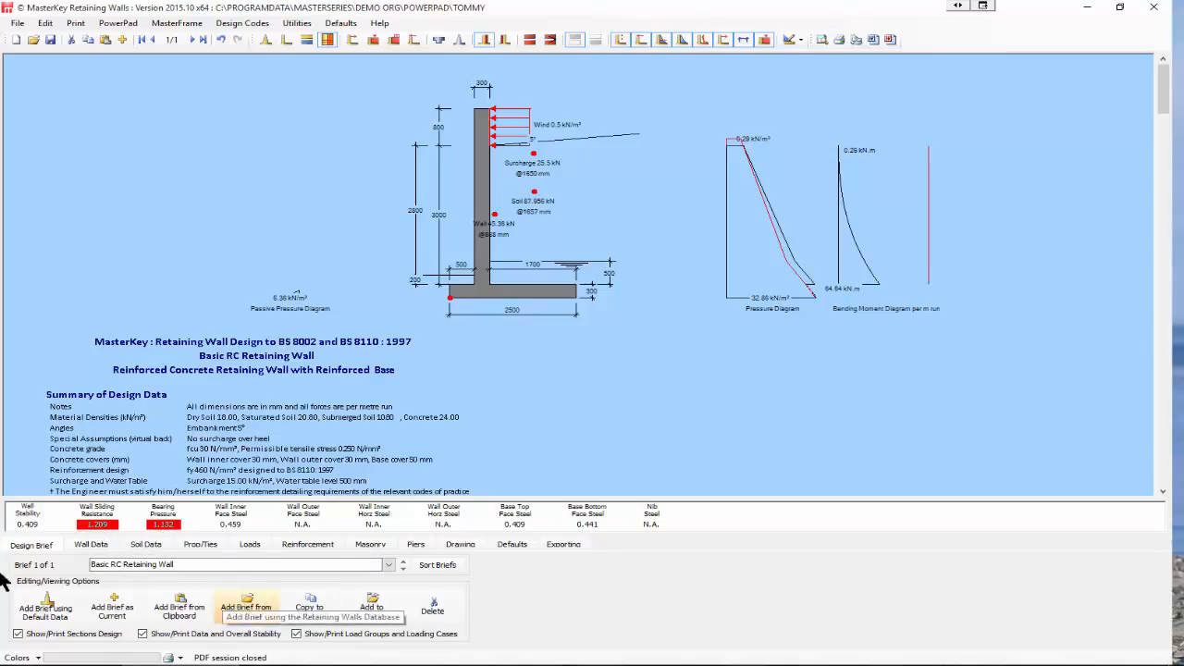
# - Try heel lengths from 1800 up to 2300 mm for the retaining wall's base, and settle on 1900 mm
pyautogui.click(92, 545)
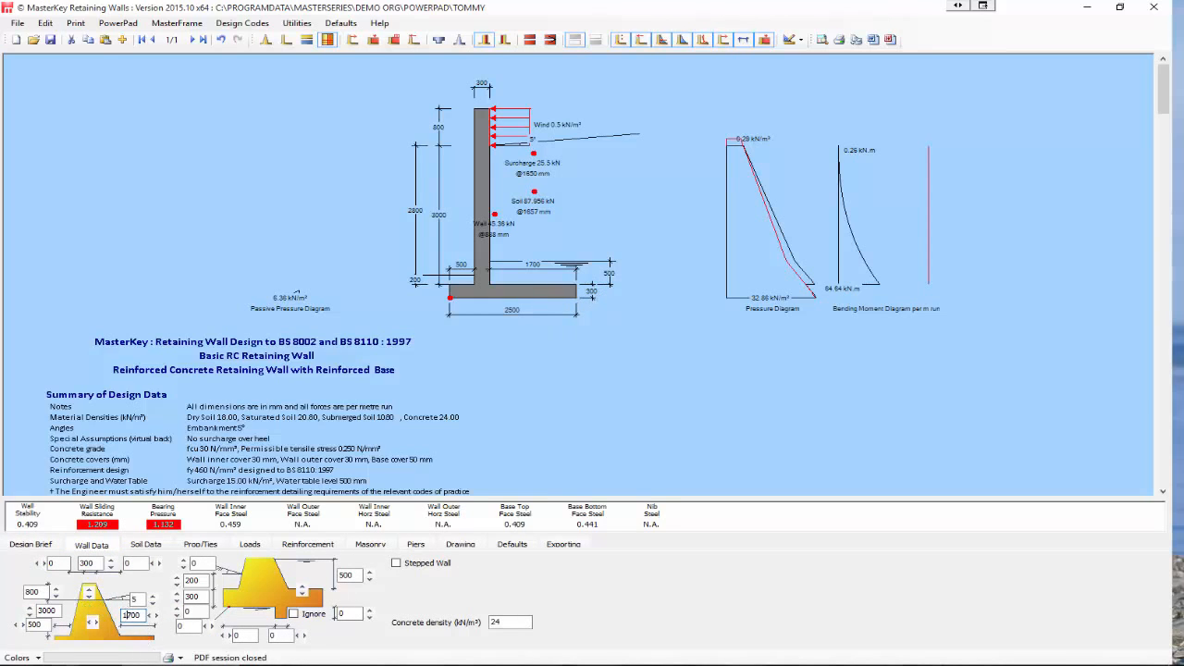
pyautogui.moveTo(127, 616); pyautogui.dragTo(133, 615)
pyautogui.write('8')
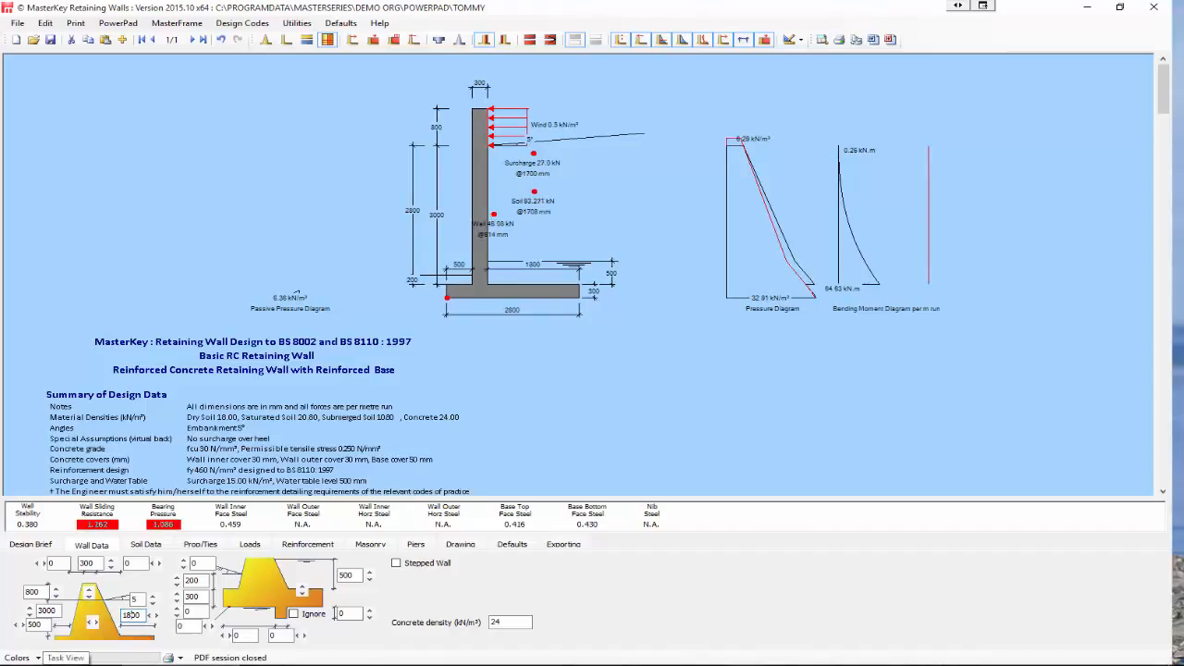
pyautogui.click(158, 615)
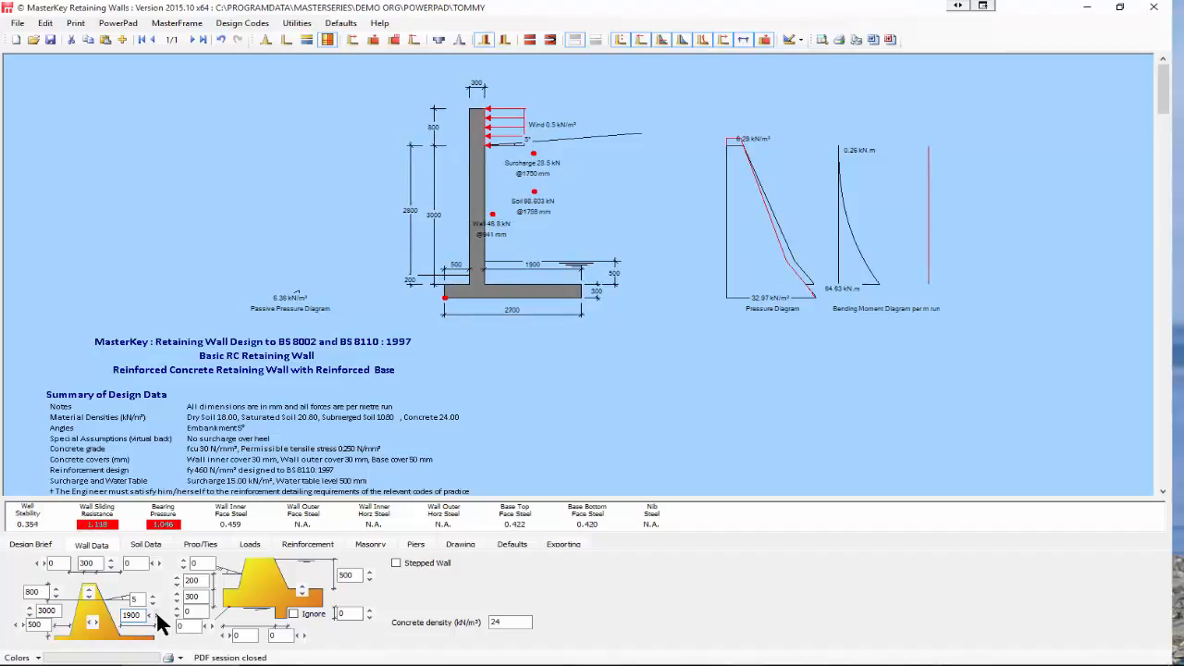
pyautogui.click(157, 617)
pyautogui.click(157, 617)
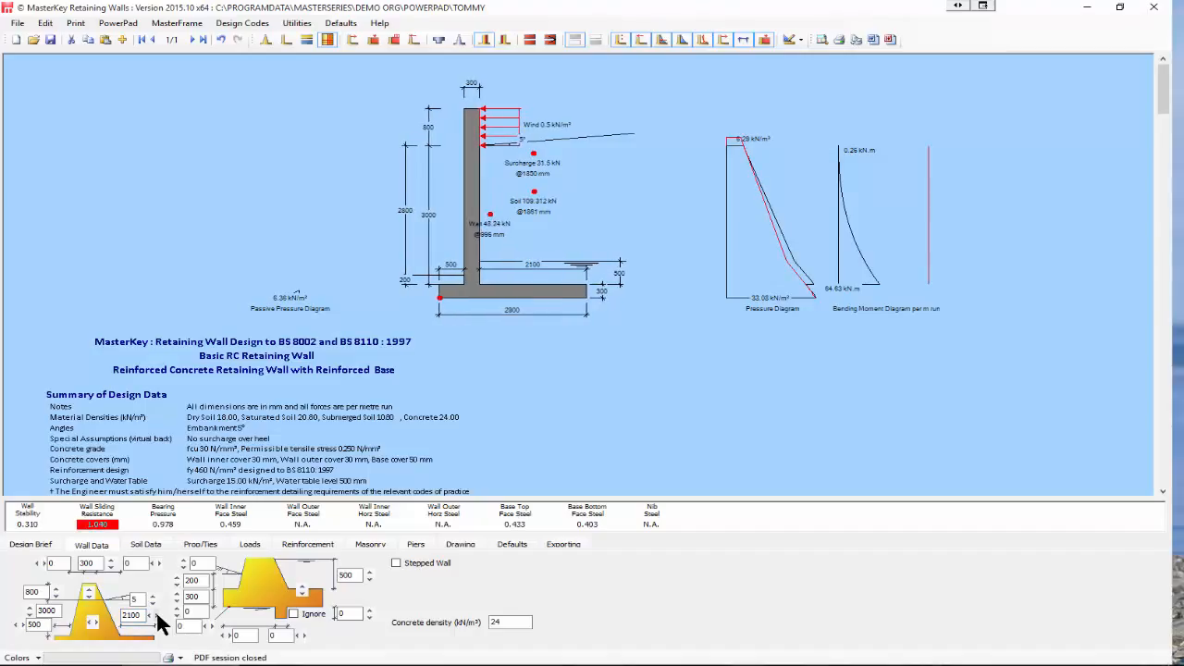
pyautogui.click(157, 617)
pyautogui.click(157, 617)
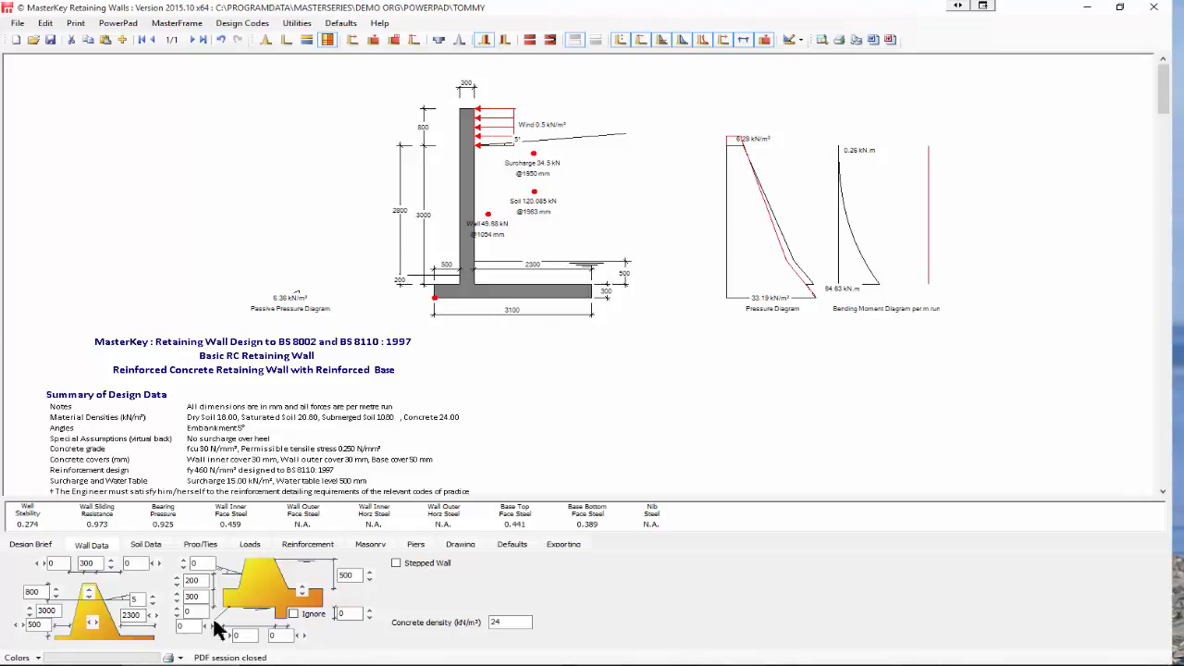
pyautogui.click(151, 617)
pyautogui.click(151, 617)
pyautogui.click(151, 617)
pyautogui.click(151, 617)
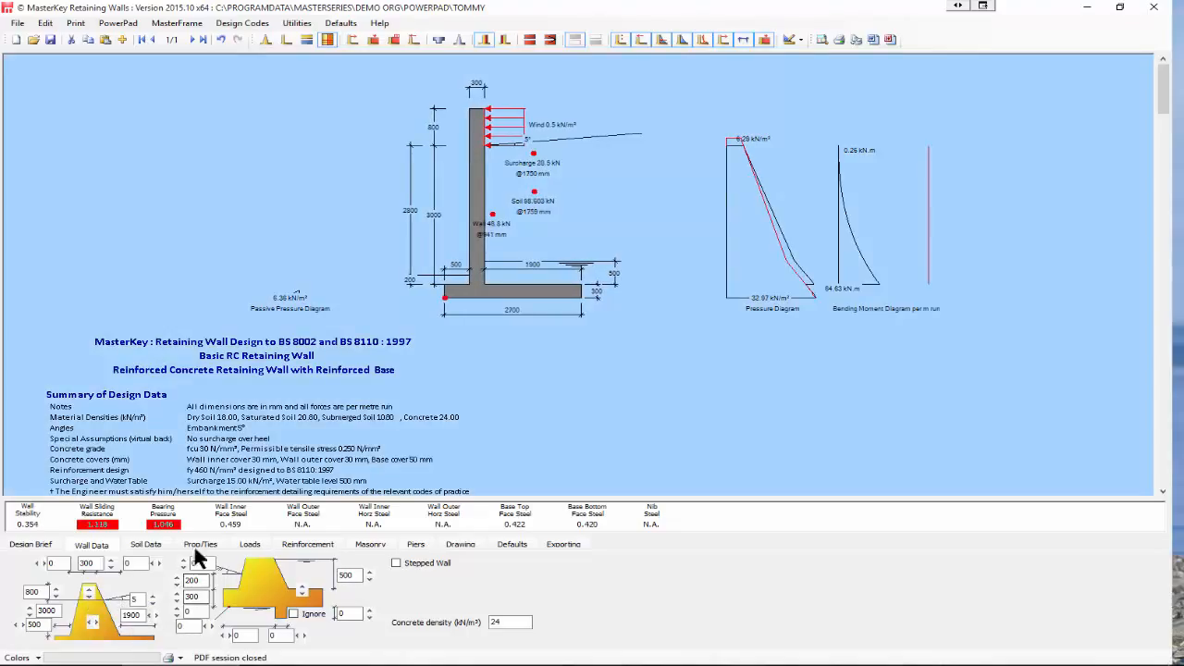
# - Set the base soil's cohesion to 10 kN/m², and select its friction angle
pyautogui.click(154, 544)
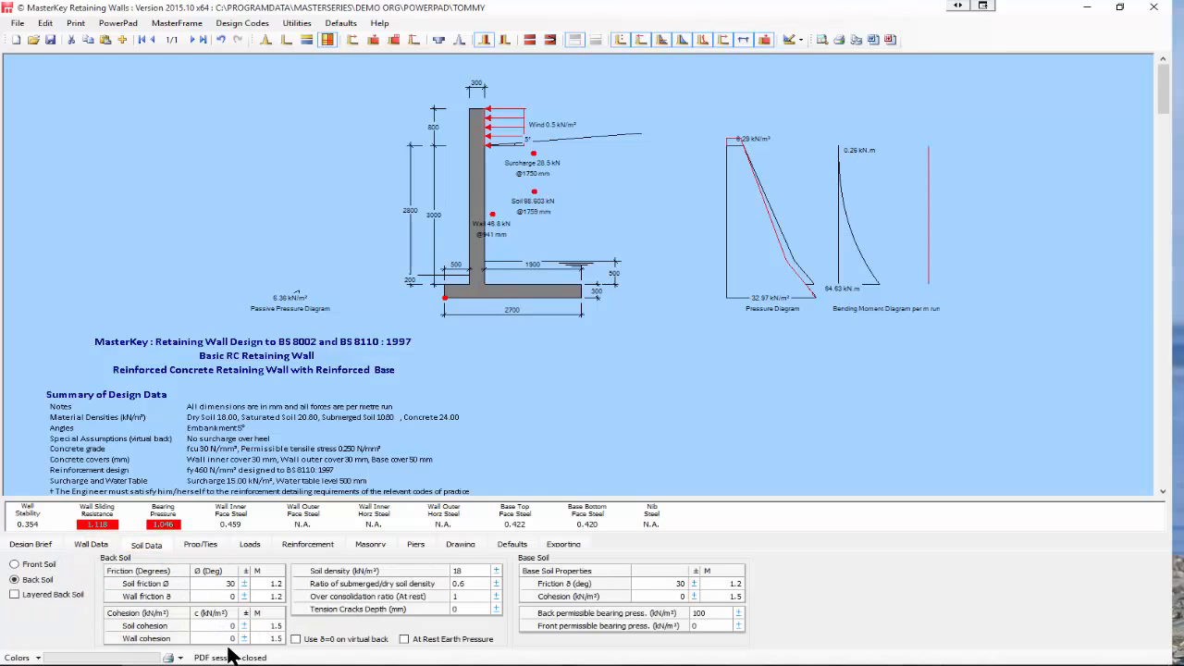
pyautogui.click(662, 595)
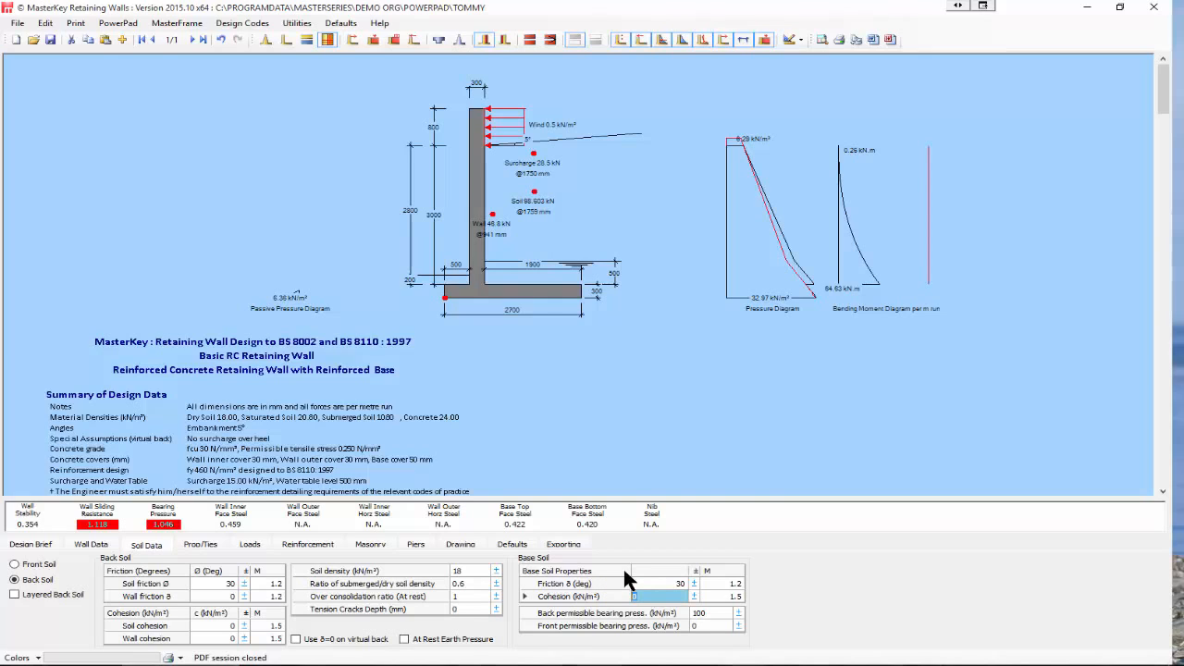
pyautogui.write('10')
pyautogui.press('Return')
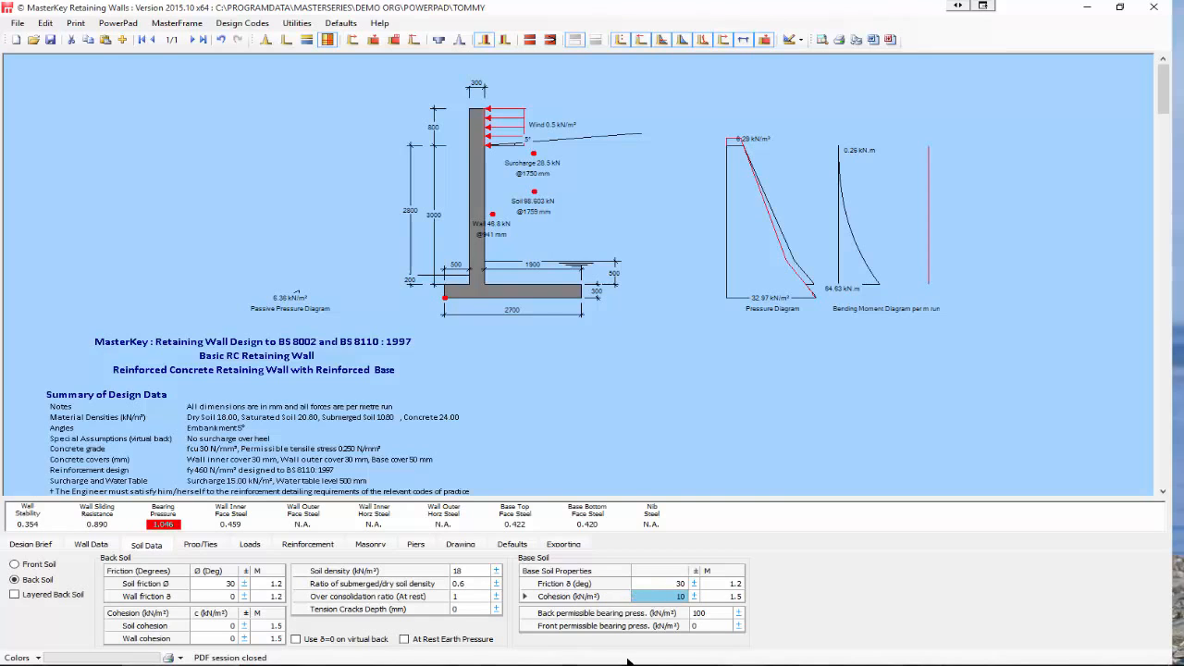
pyautogui.click(652, 582)
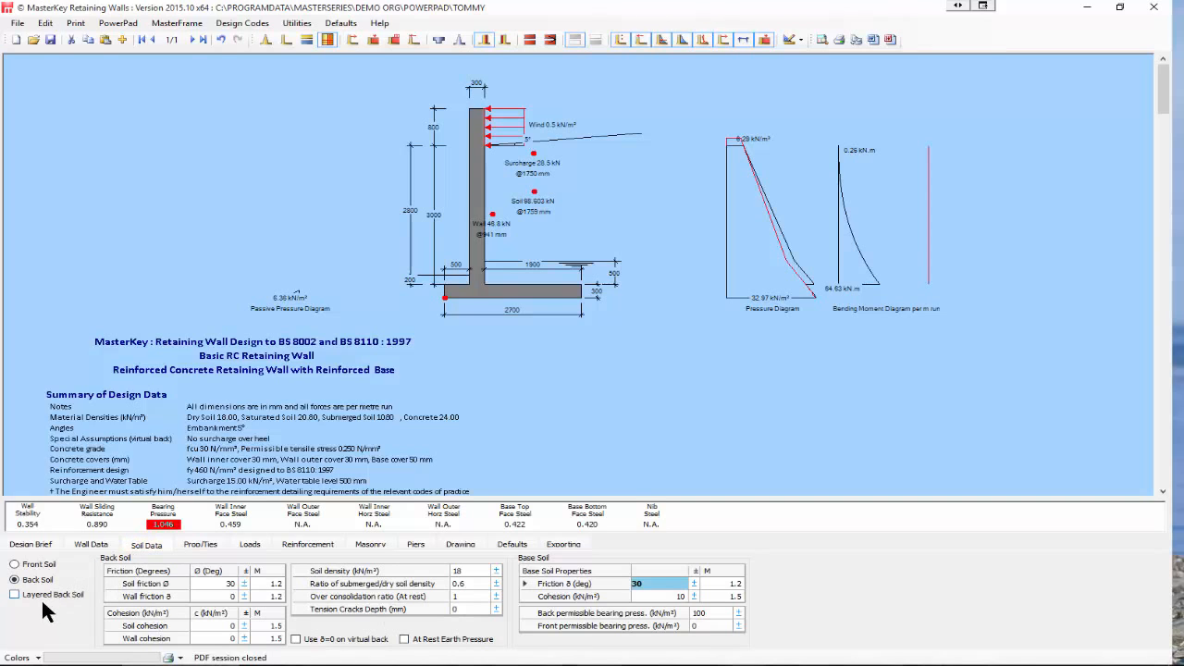
# - Set the base soil's back permissible bearing pressure to 150 kN/m²
pyautogui.click(592, 614)
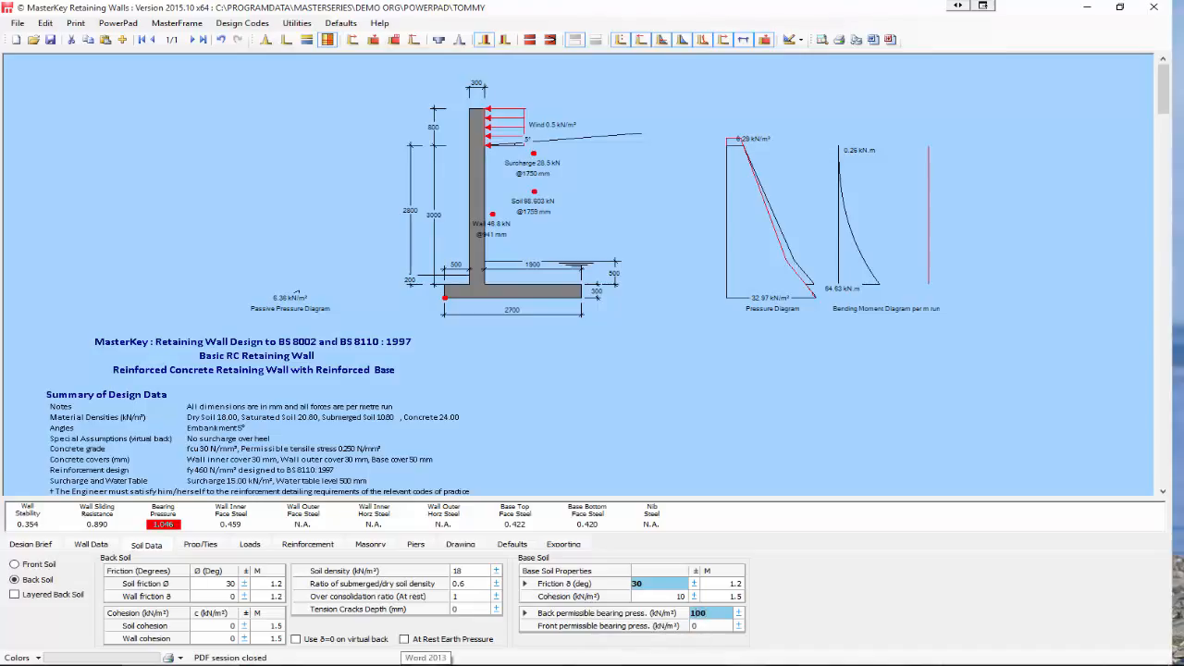
pyautogui.write('150')
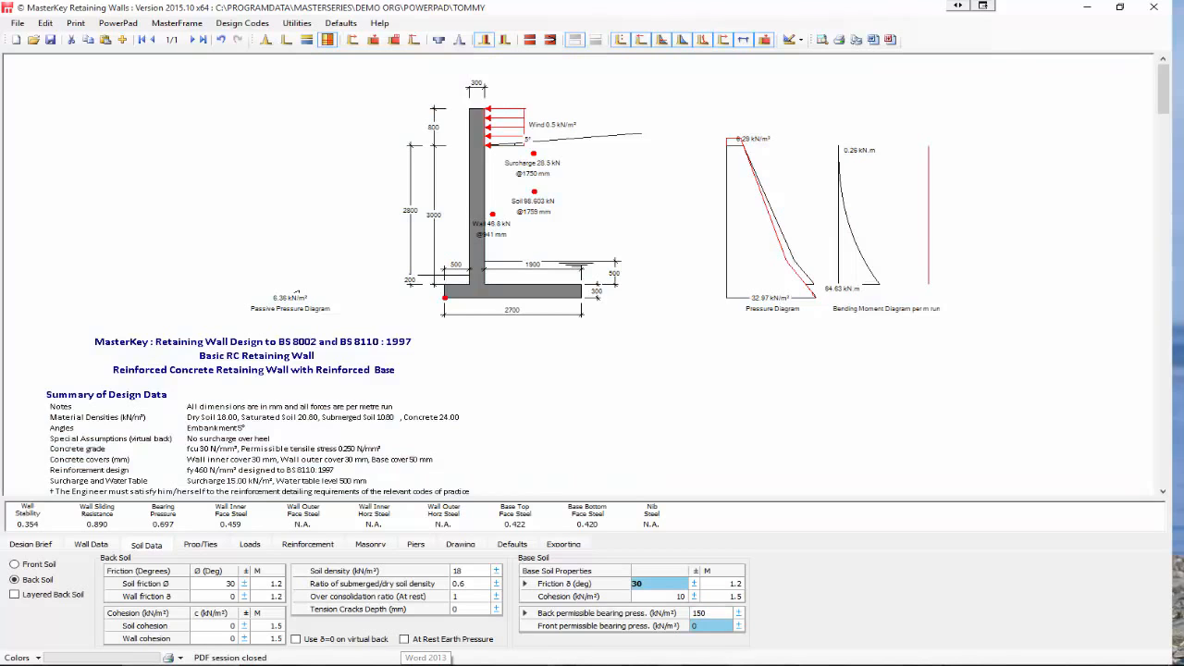
pyautogui.click(721, 614)
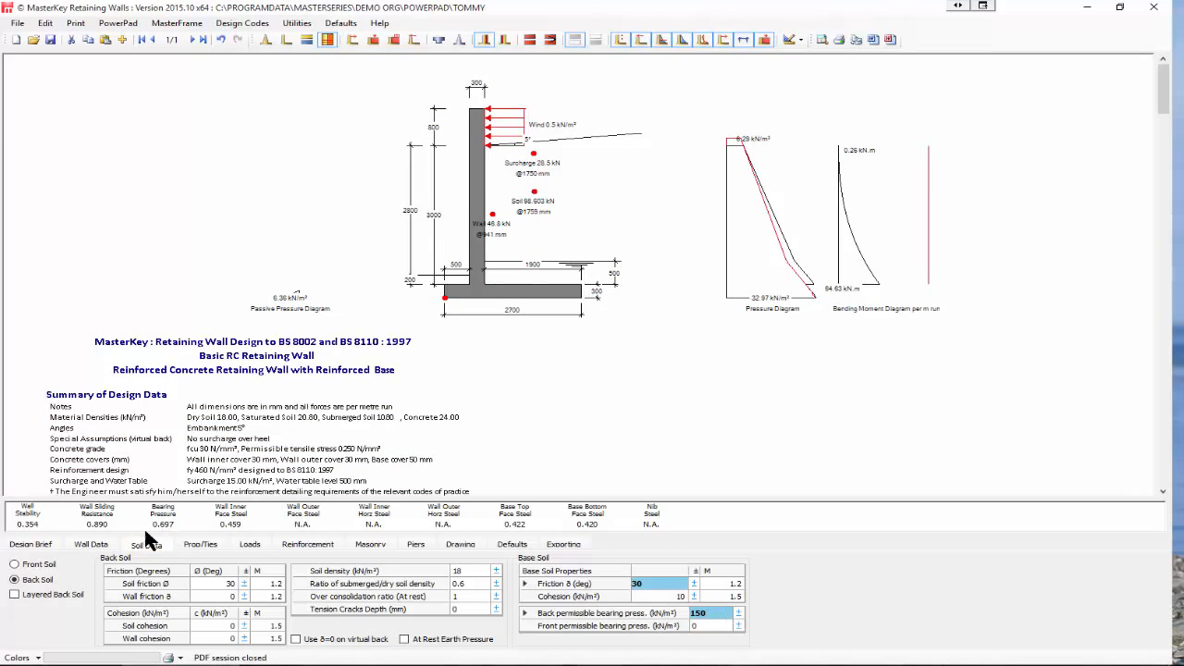
# - Try propping the retaining wall at its base
pyautogui.click(199, 545)
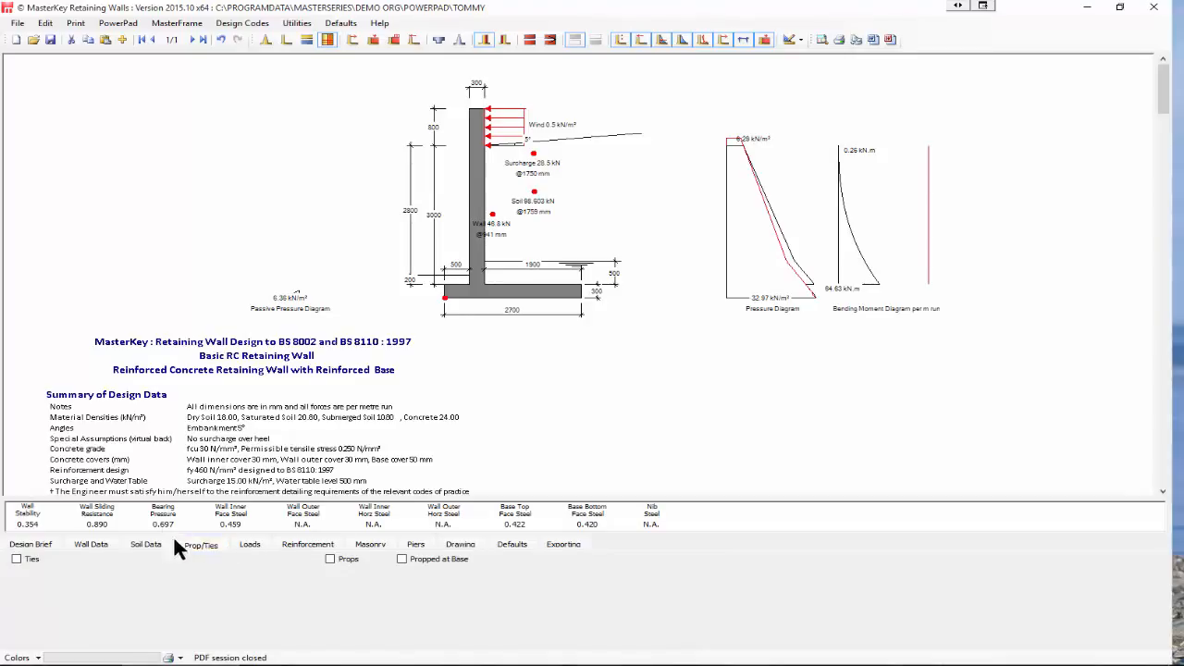
pyautogui.click(402, 560)
pyautogui.click(402, 560)
# - Change the retaining wall's stem to masonry and remove its inner and outer face reinforcement
pyautogui.click(370, 544)
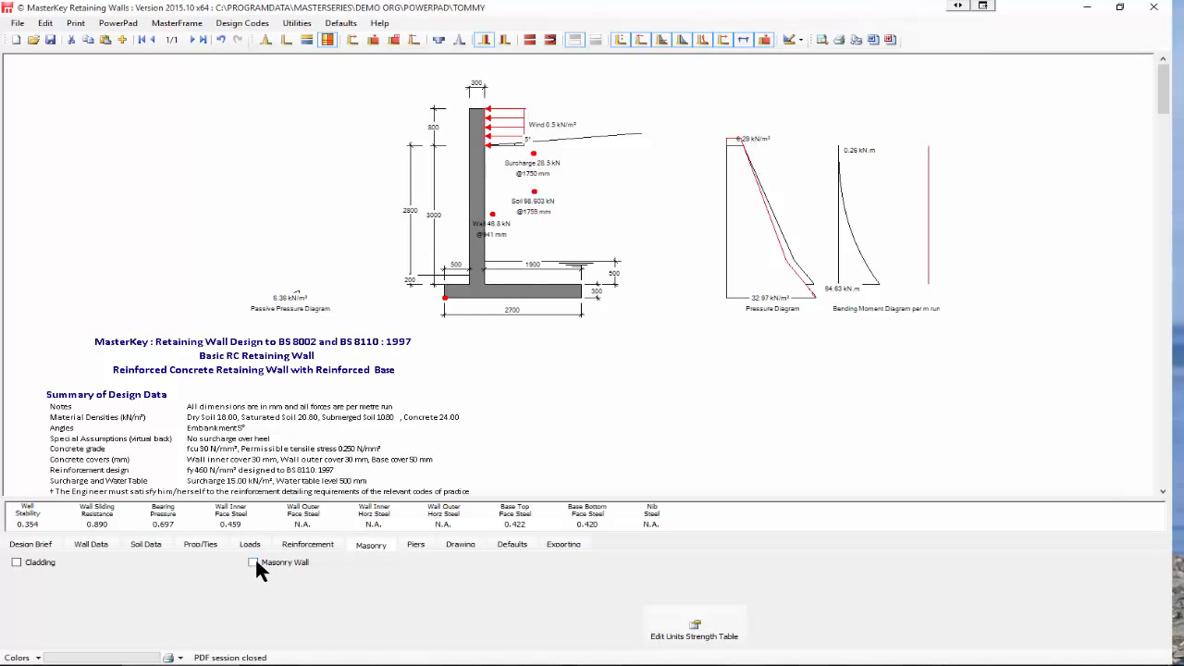
pyautogui.click(254, 562)
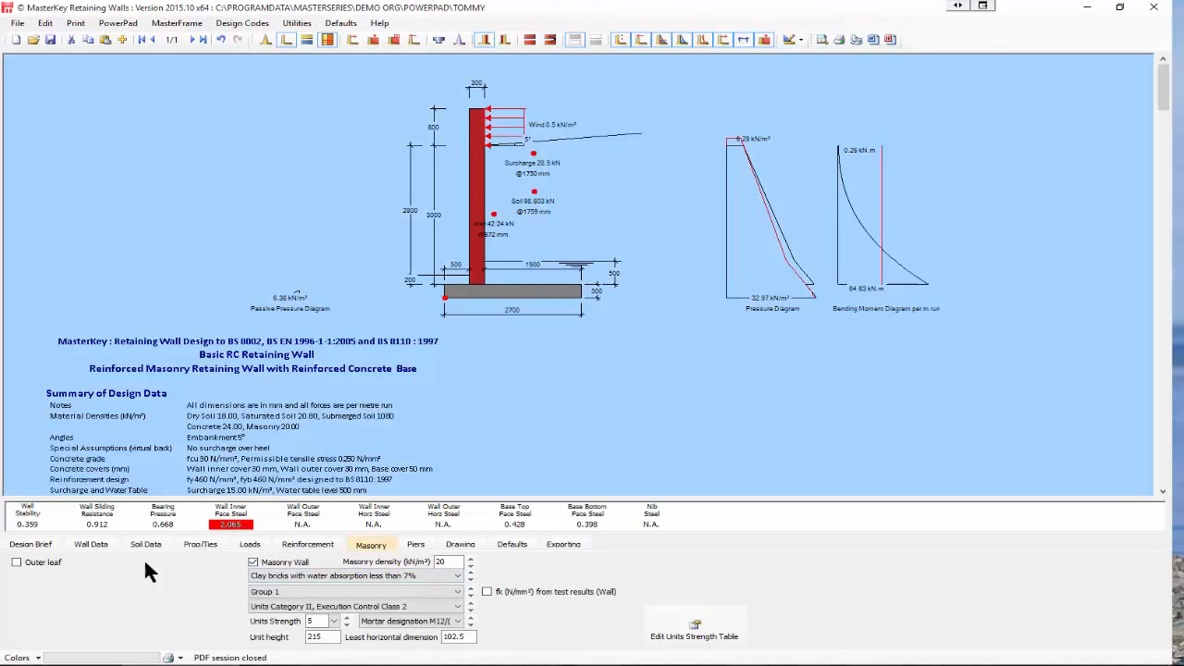
pyautogui.click(311, 542)
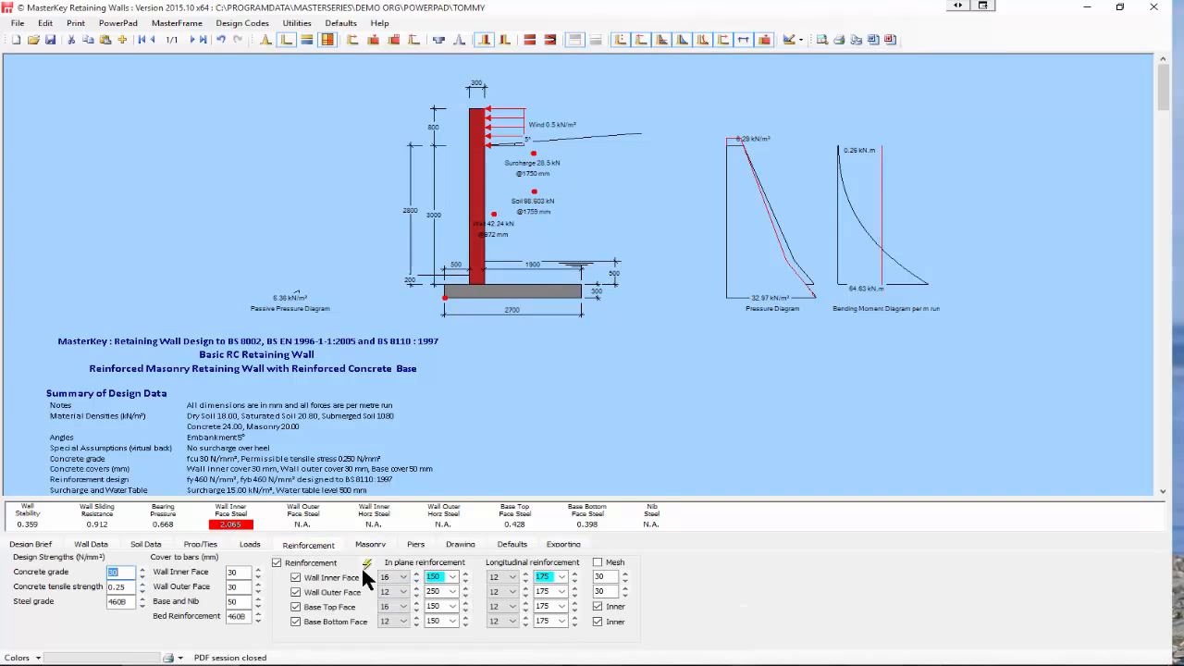
pyautogui.click(295, 592)
pyautogui.click(295, 577)
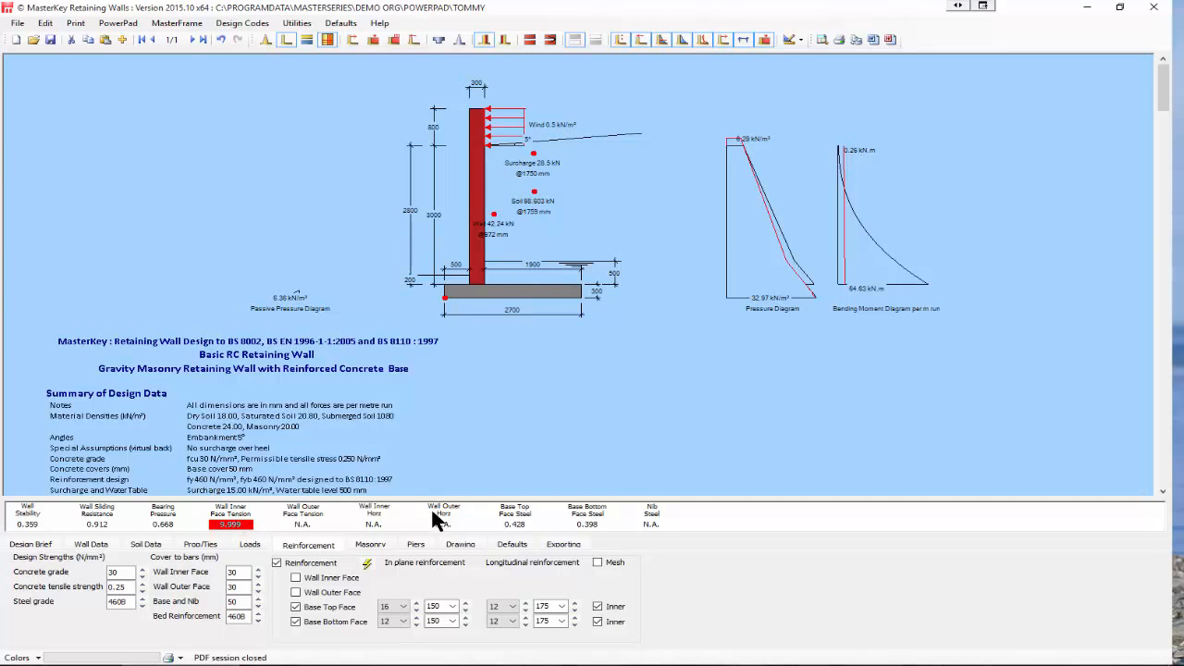
# - Try a stepped profile for the masonry retaining wall
pyautogui.click(92, 545)
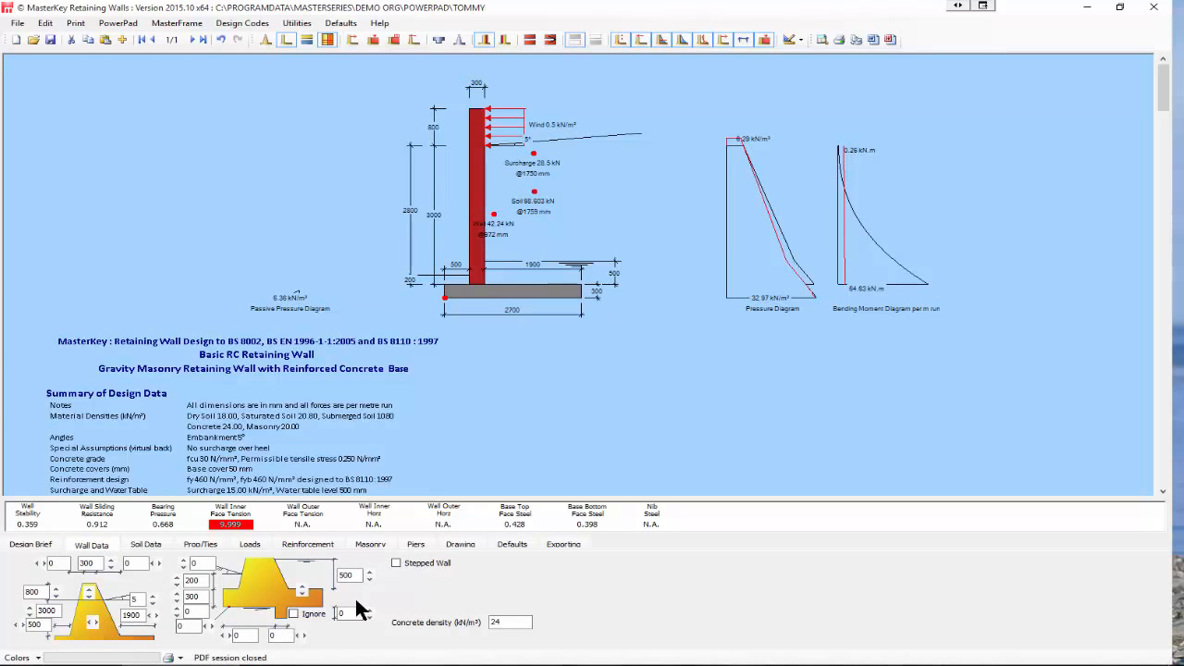
pyautogui.click(396, 563)
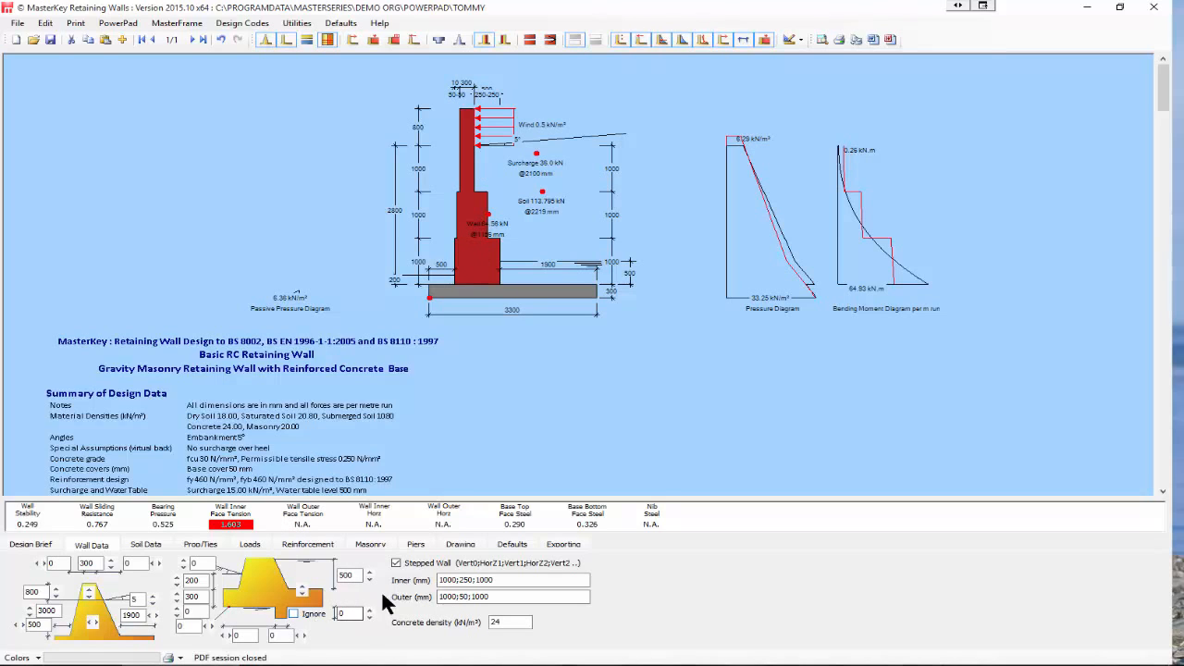
pyautogui.click(396, 563)
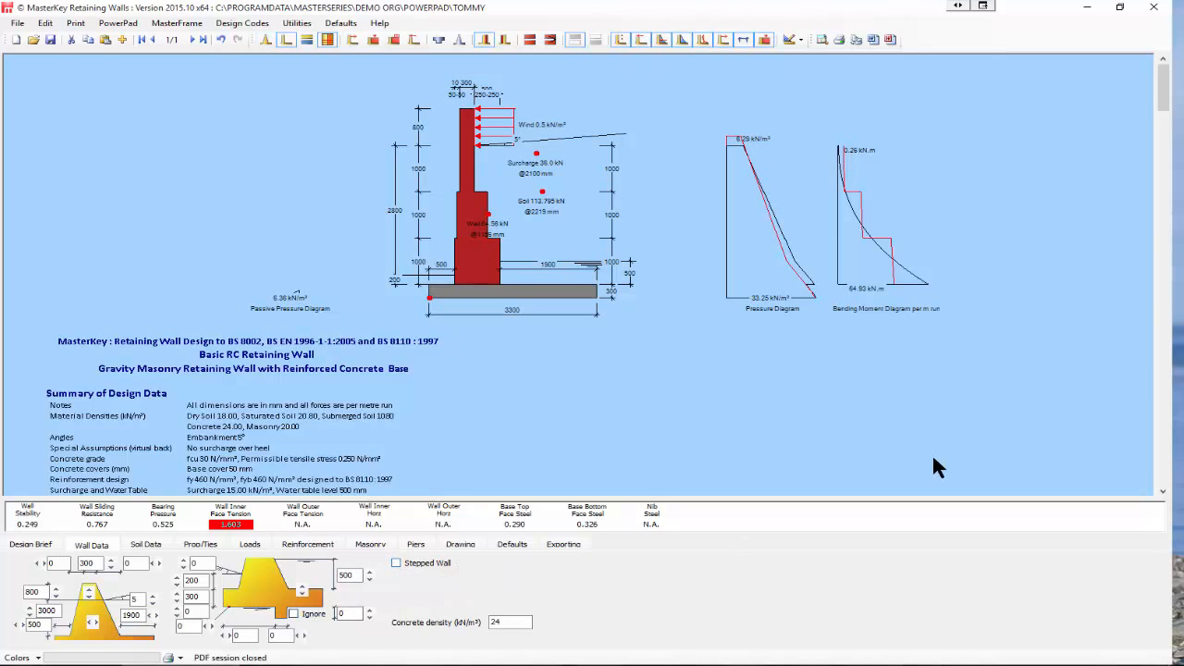
# - Close the retaining wall design, saving its data file
pyautogui.click(1161, 10)
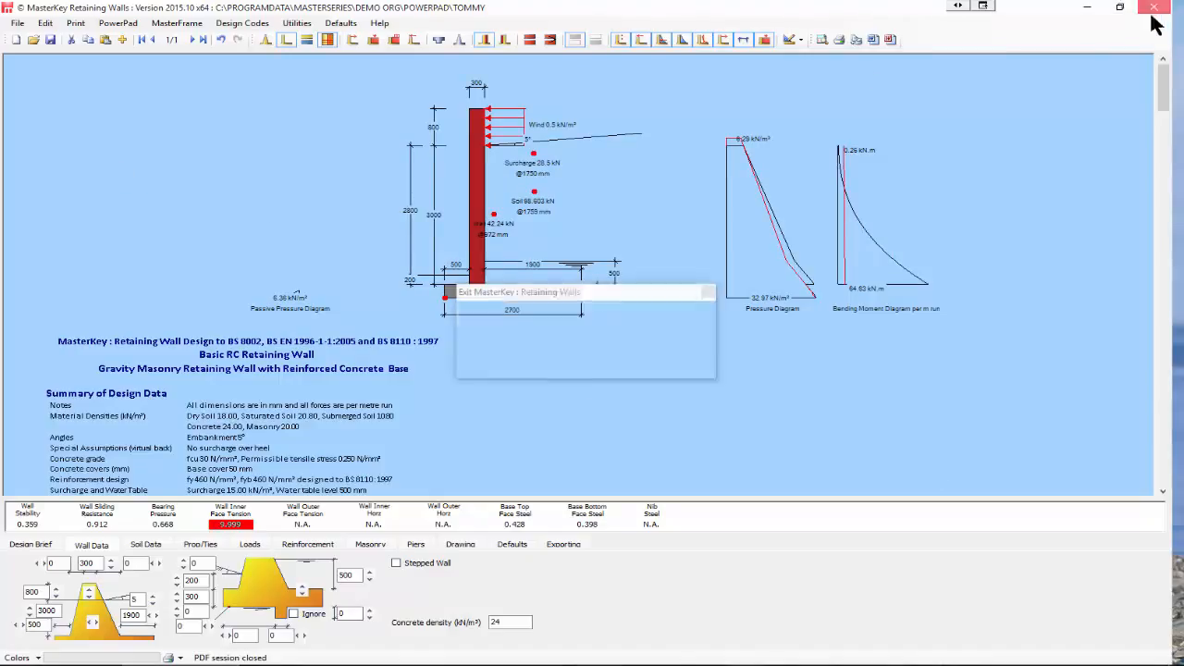
pyautogui.click(559, 367)
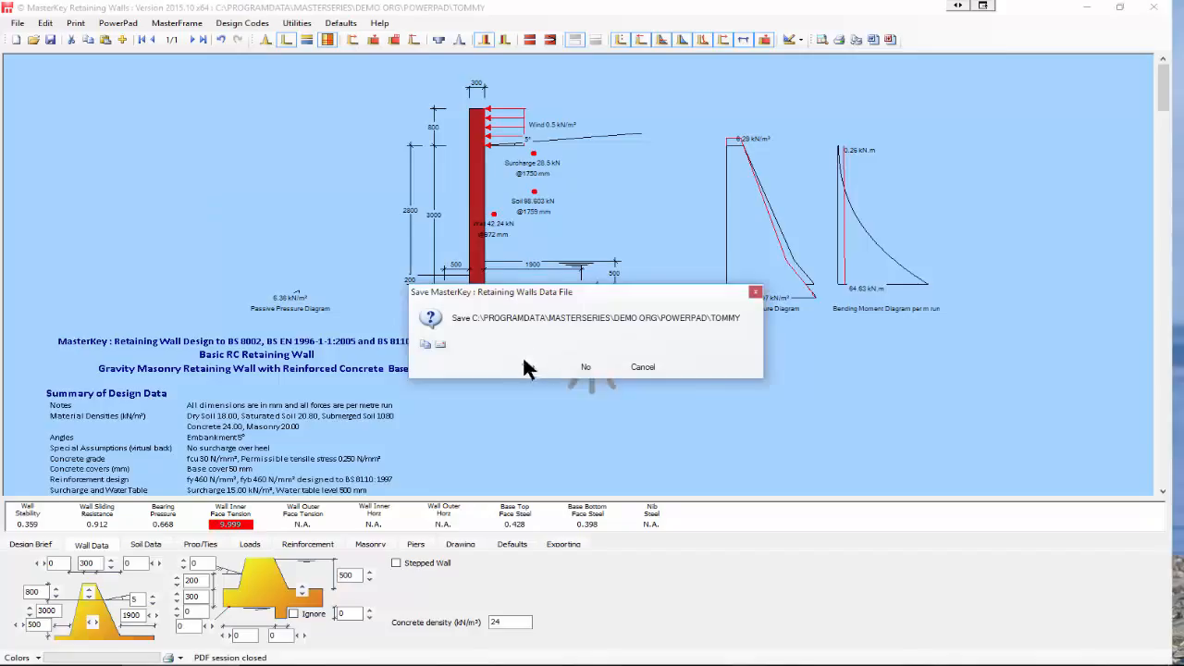
pyautogui.click(527, 366)
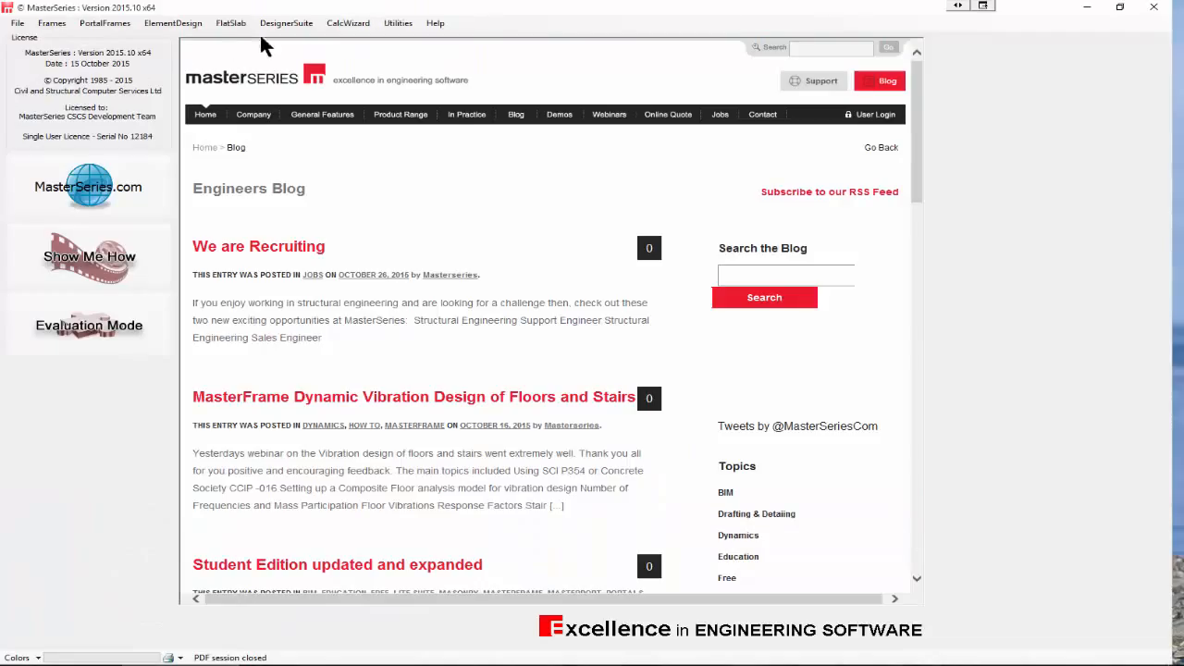
# - Open the file Beams.MB4 from the PowerPad folder in the MasterBeam Timber Beam Designer
pyautogui.click(293, 26)
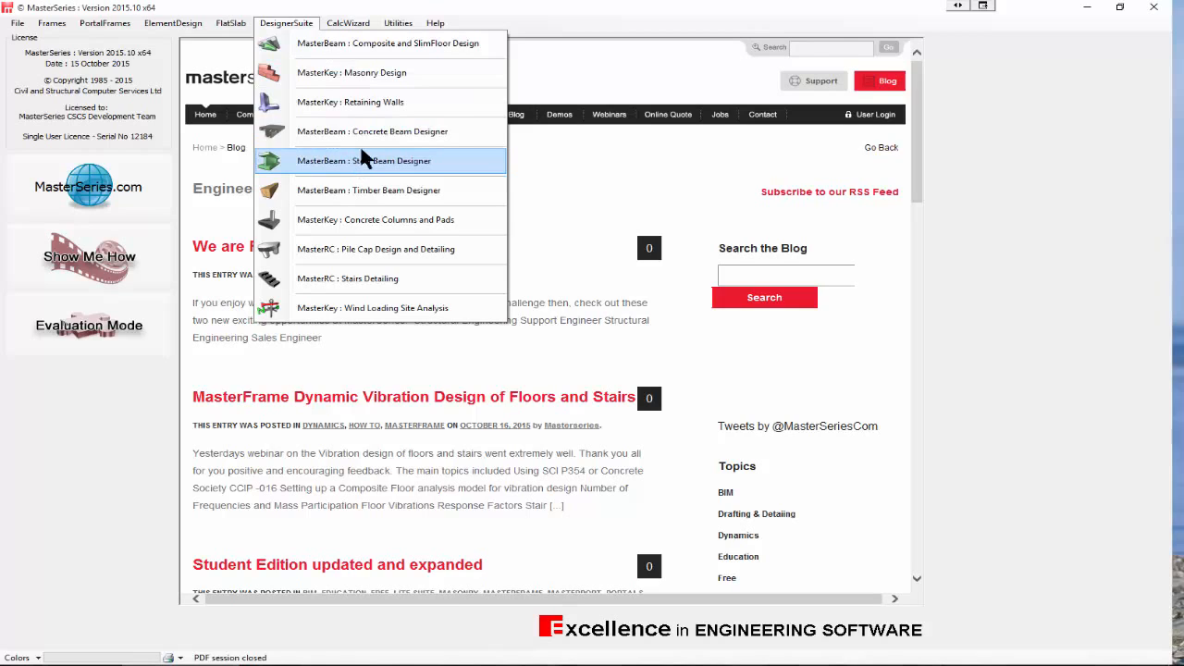
pyautogui.click(375, 197)
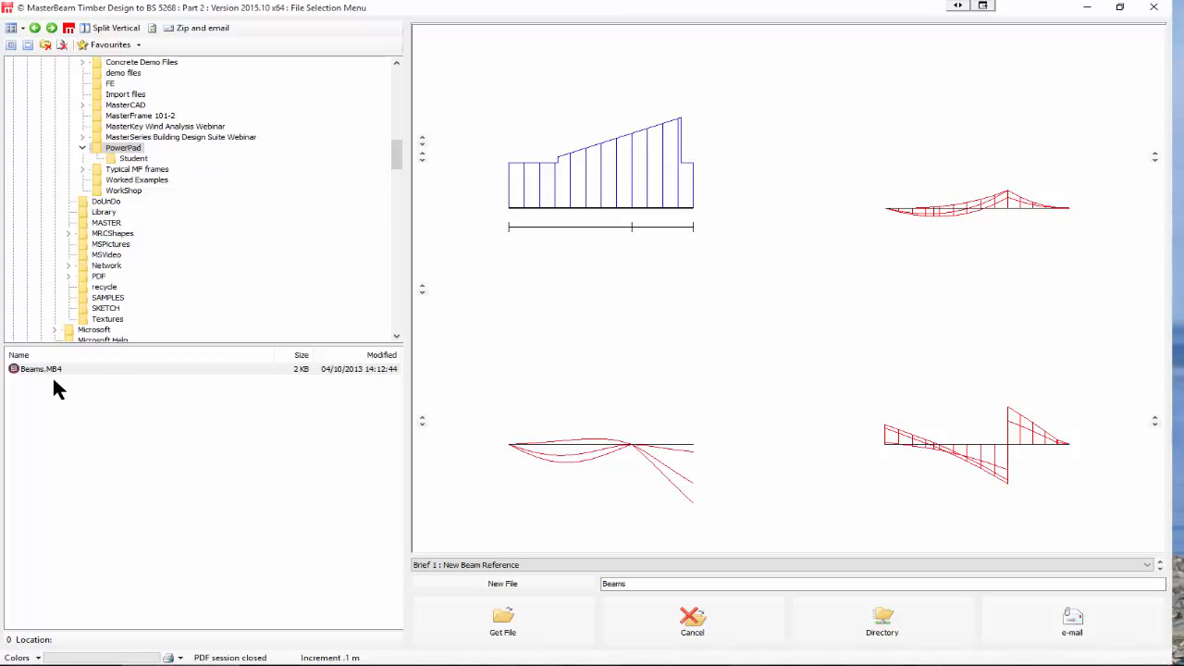
pyautogui.click(89, 370)
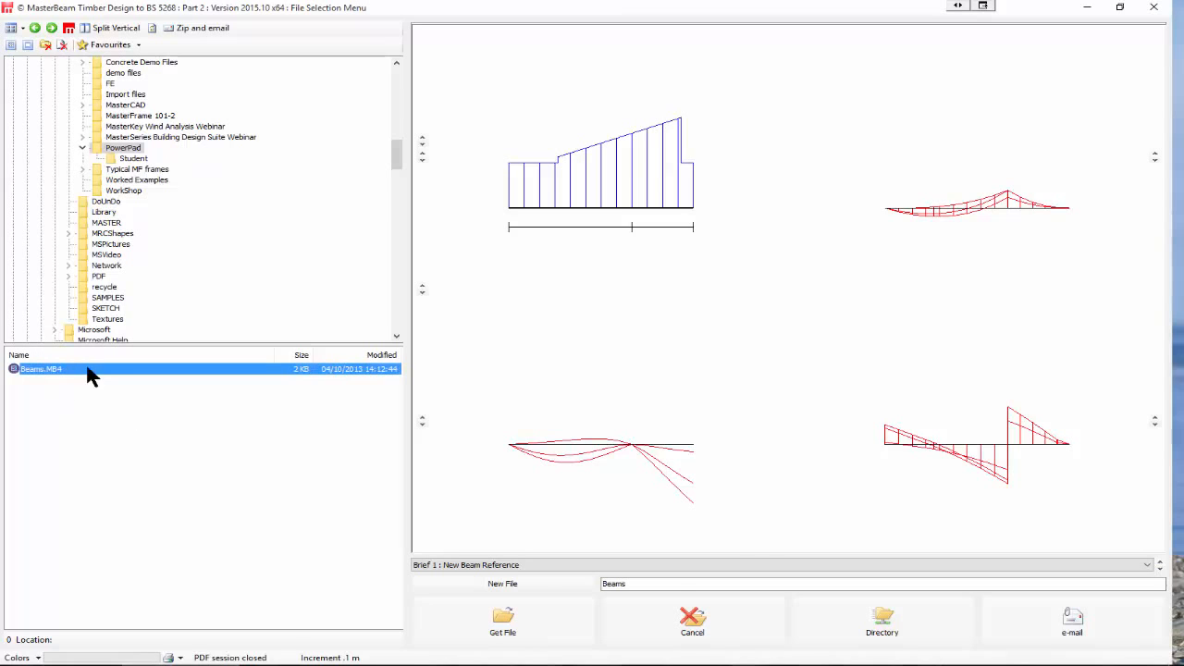
pyautogui.click(511, 614)
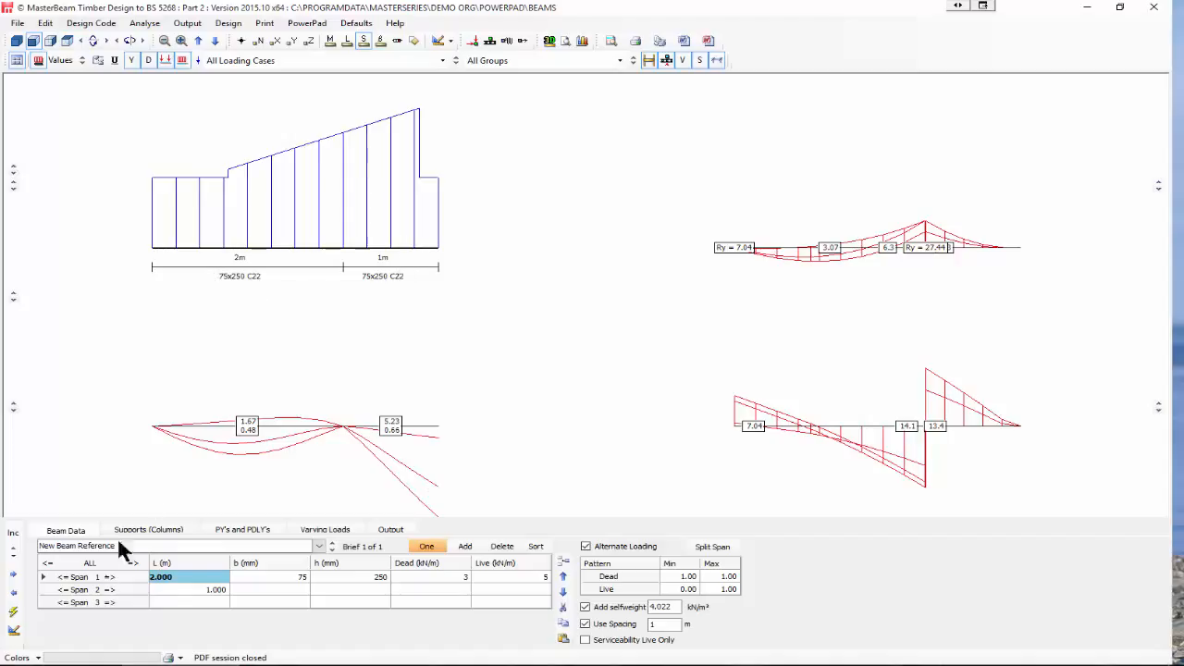
# - Set the timber beam's span 1 length to 2.5 m and turn on the Serviceability Live Only case
pyautogui.click(155, 576)
pyautogui.write('5')
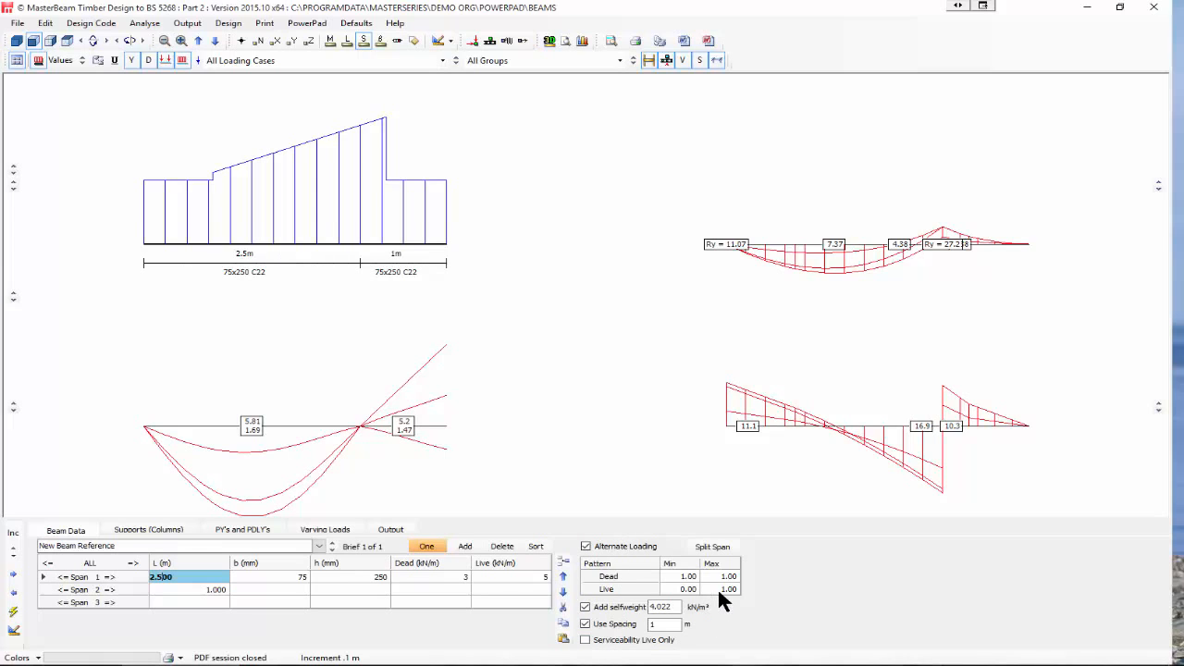
pyautogui.click(585, 639)
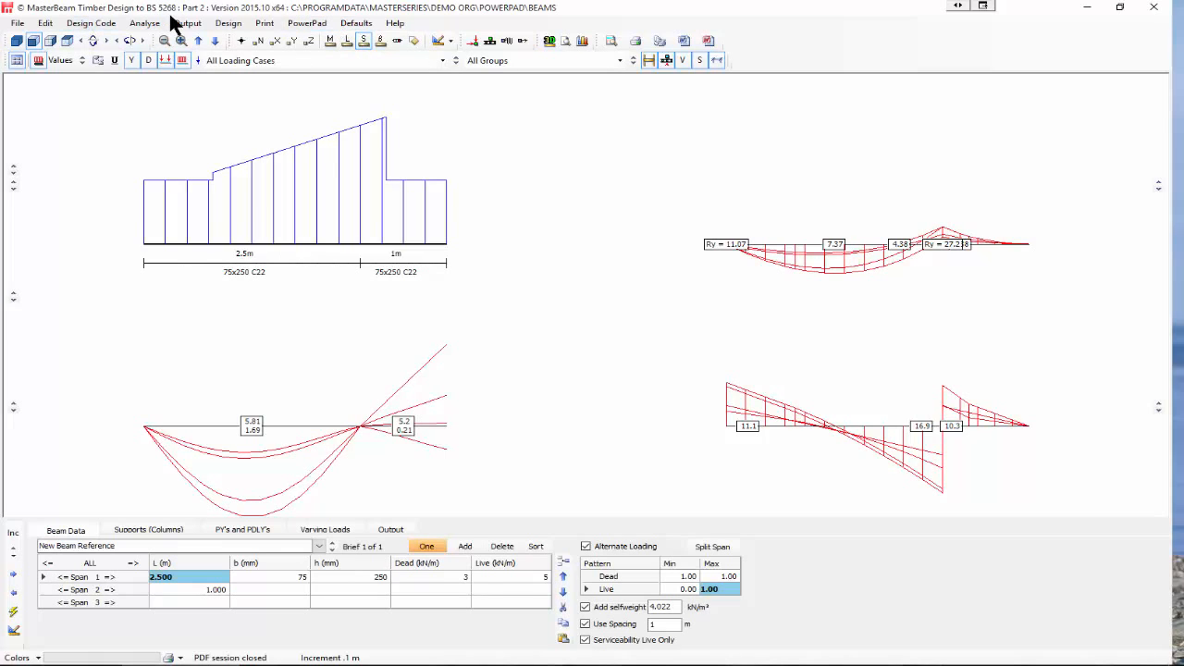
# - Switch the timber beam's design code to EC5: 2004
pyautogui.click(355, 23)
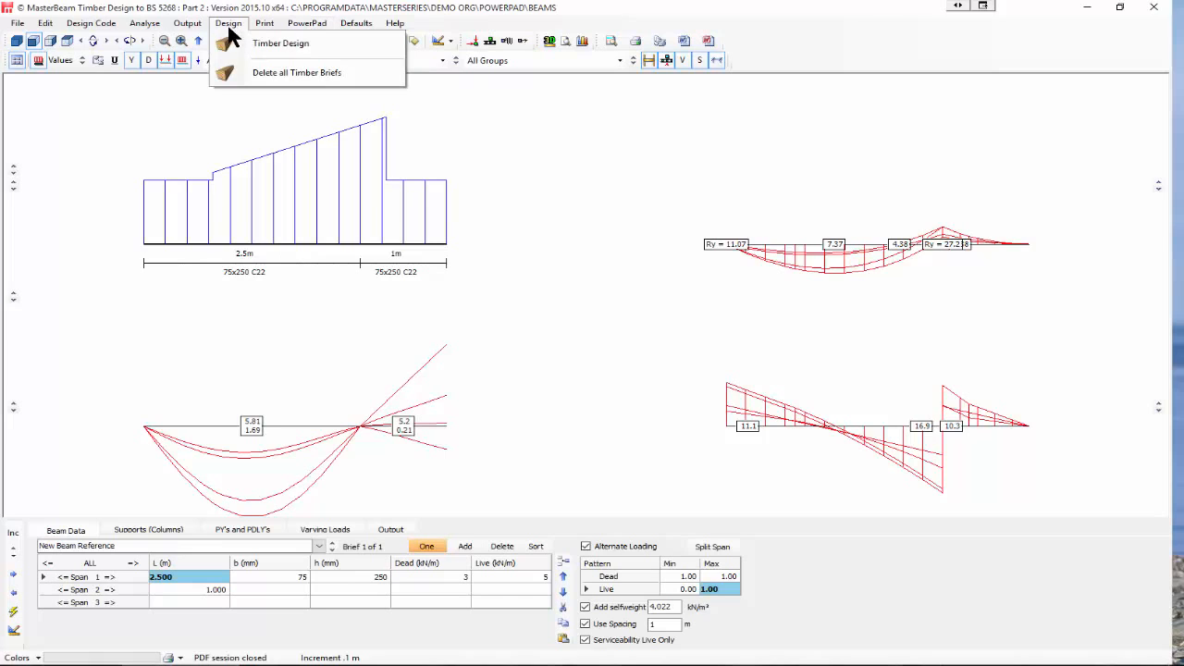
pyautogui.moveTo(67, 24)
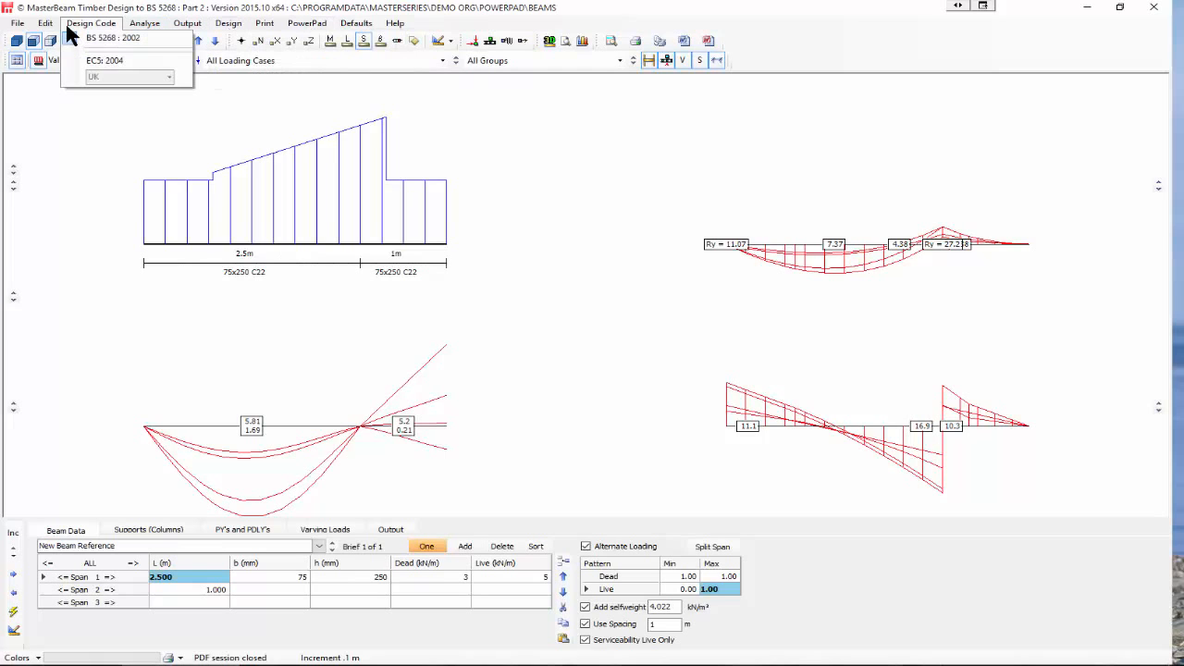
pyautogui.click(106, 60)
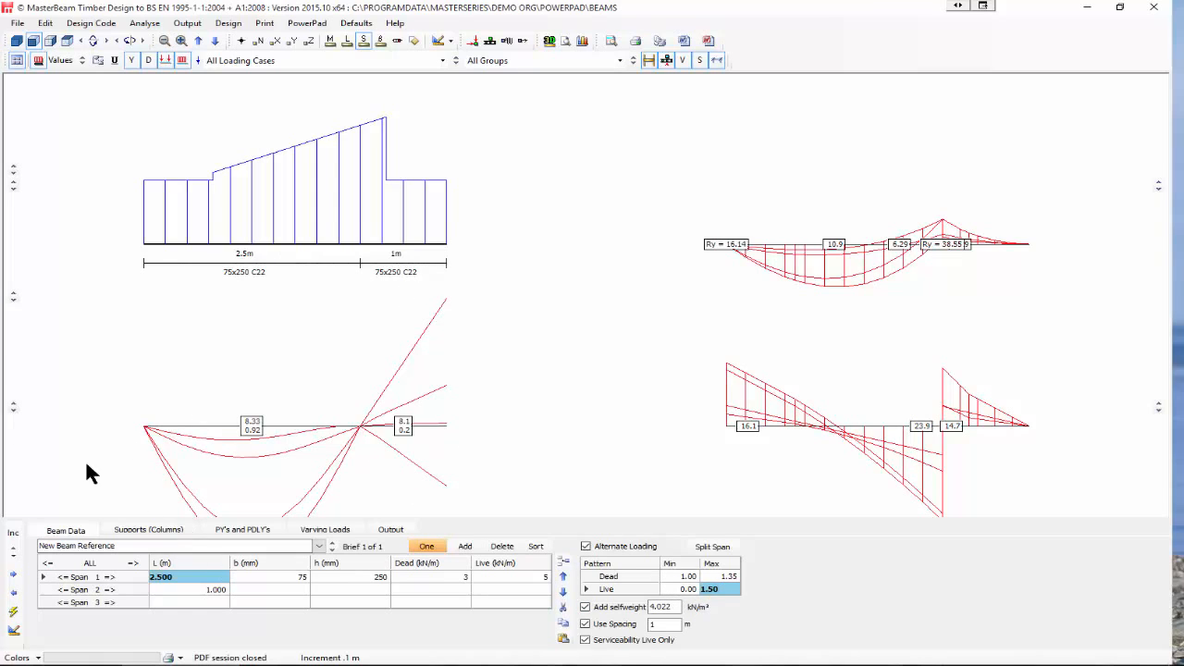
# - Examine load case 004 with Serviceability Live Only on and off, and return to all loading cases
pyautogui.click(351, 59)
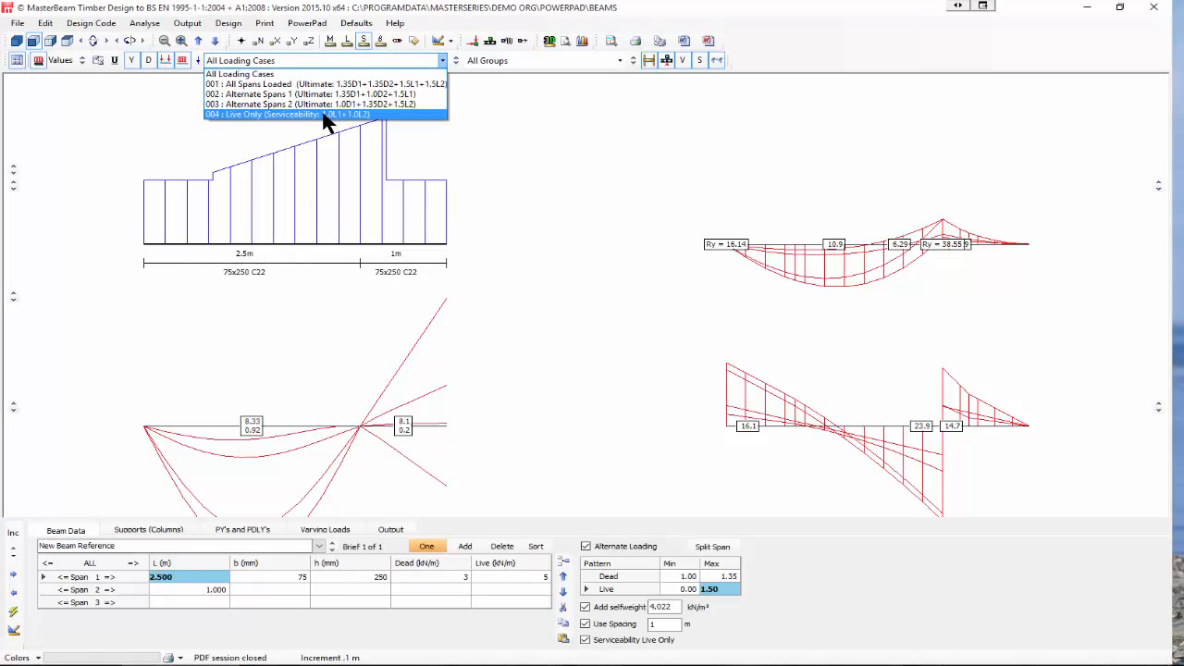
pyautogui.click(325, 115)
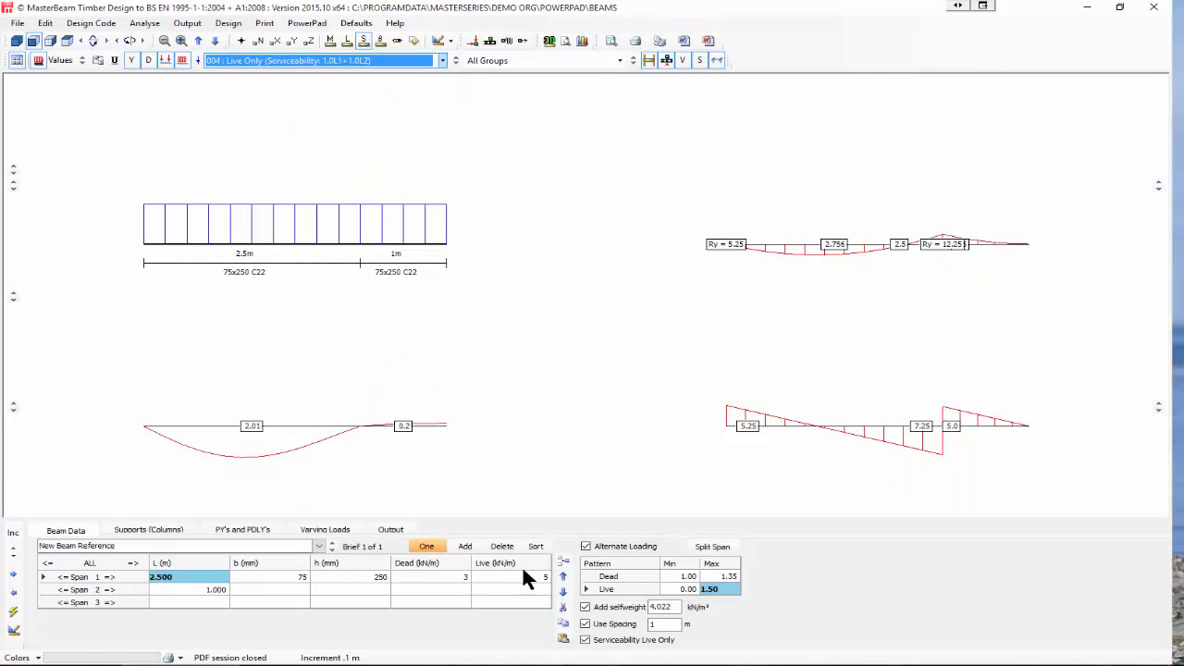
pyautogui.click(585, 640)
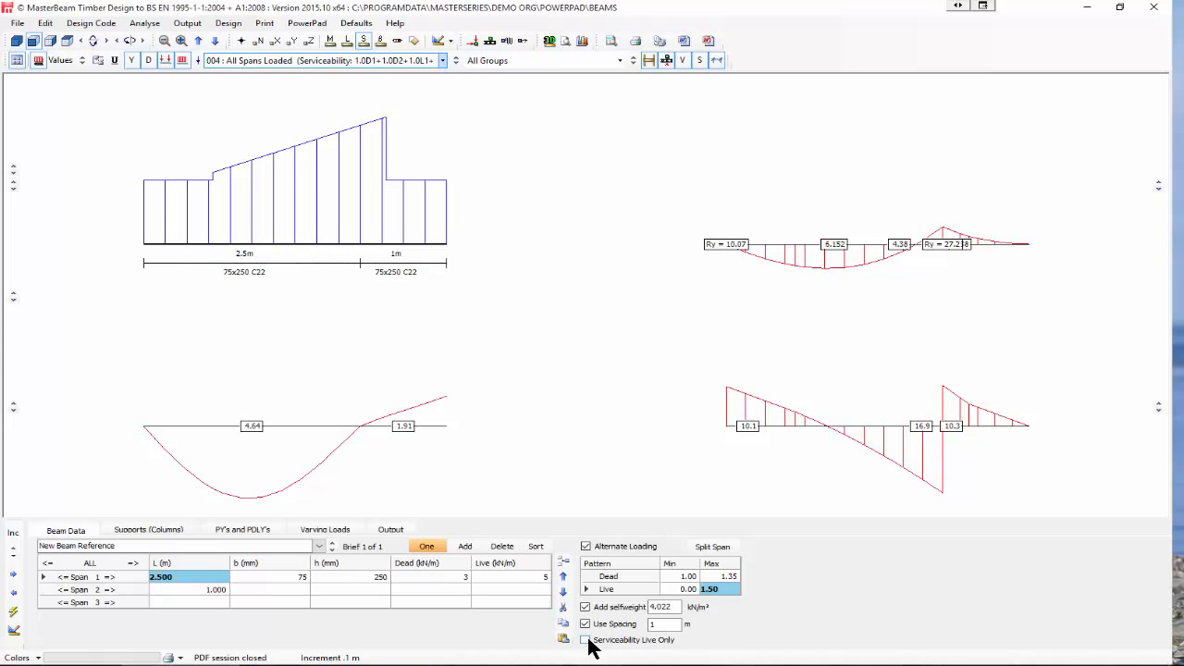
pyautogui.click(587, 647)
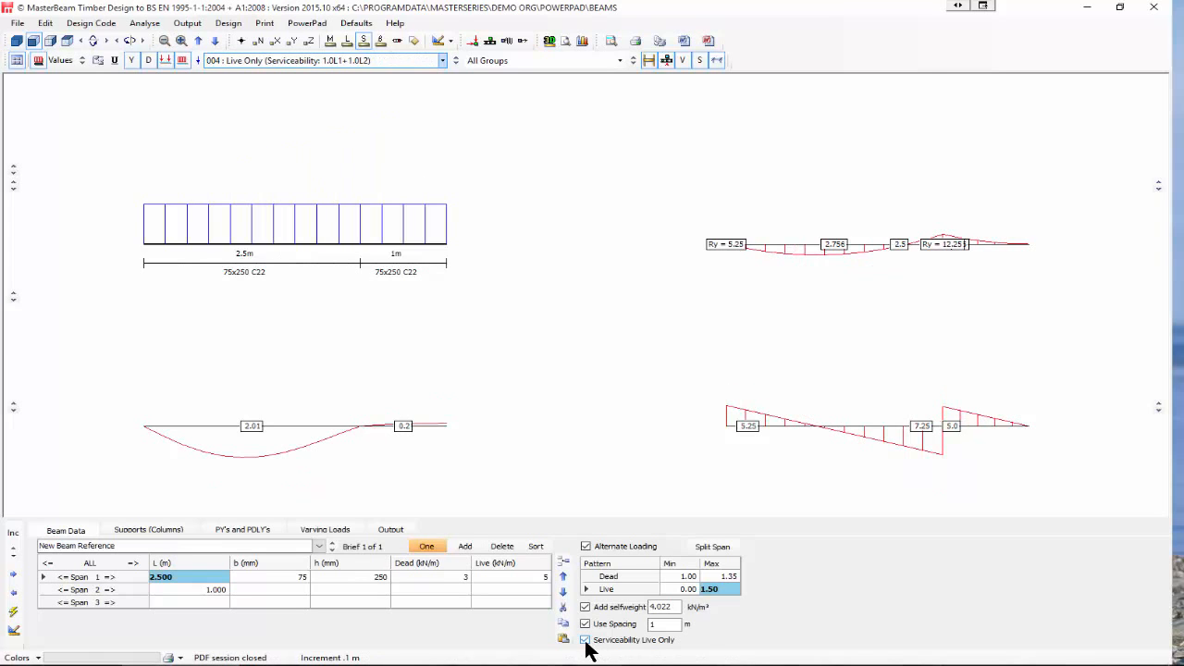
pyautogui.click(454, 58)
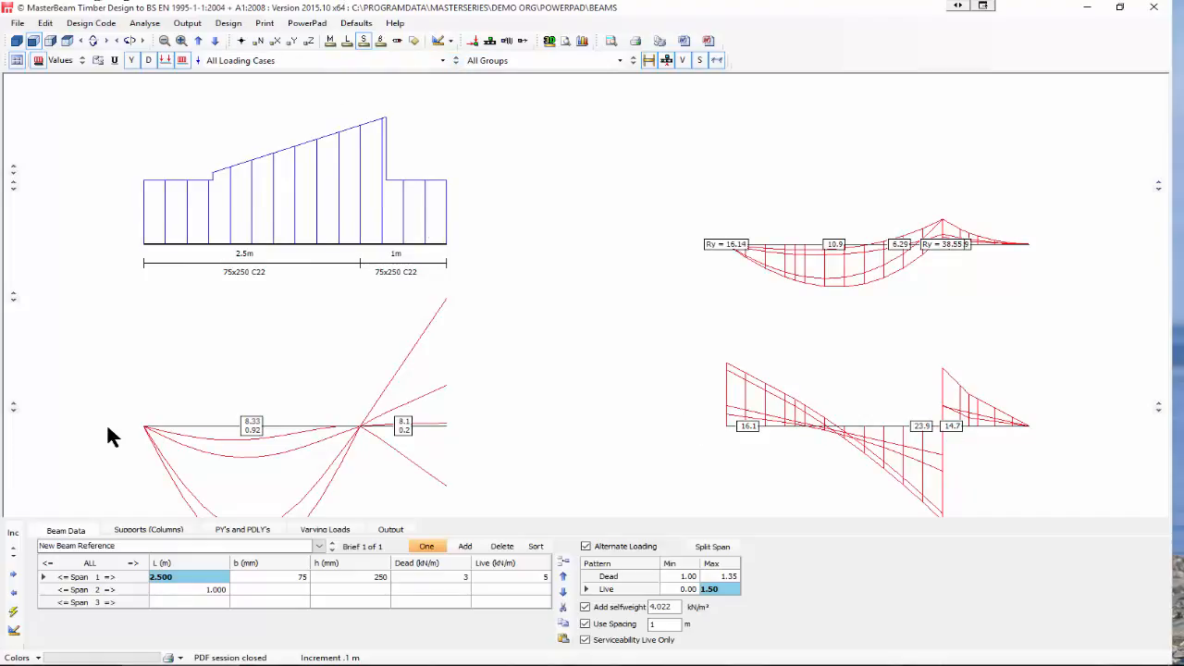
# - Try supporting the end of the last span instead of leaving it as a cantilever
pyautogui.click(147, 526)
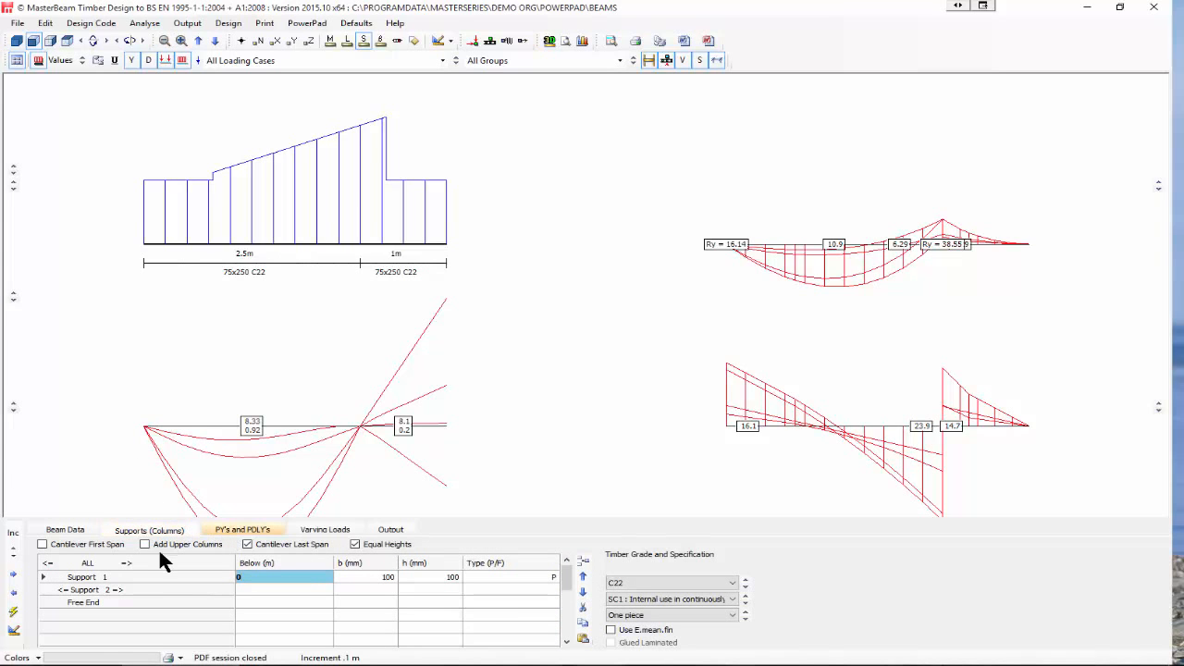
pyautogui.click(247, 545)
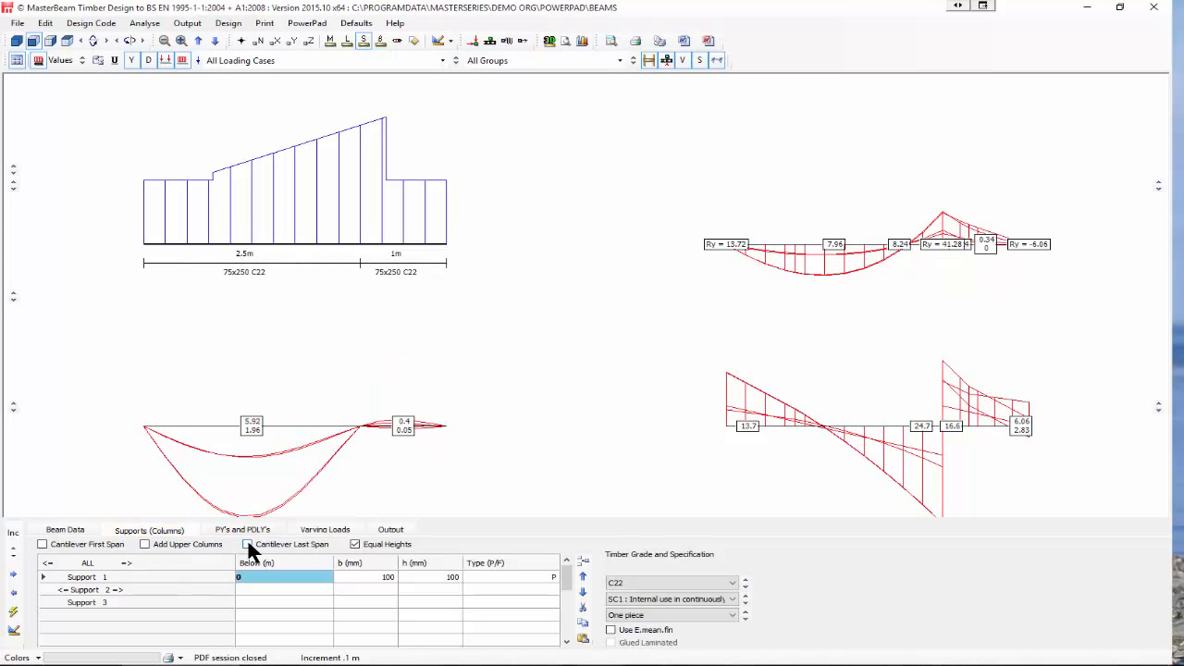
pyautogui.click(247, 545)
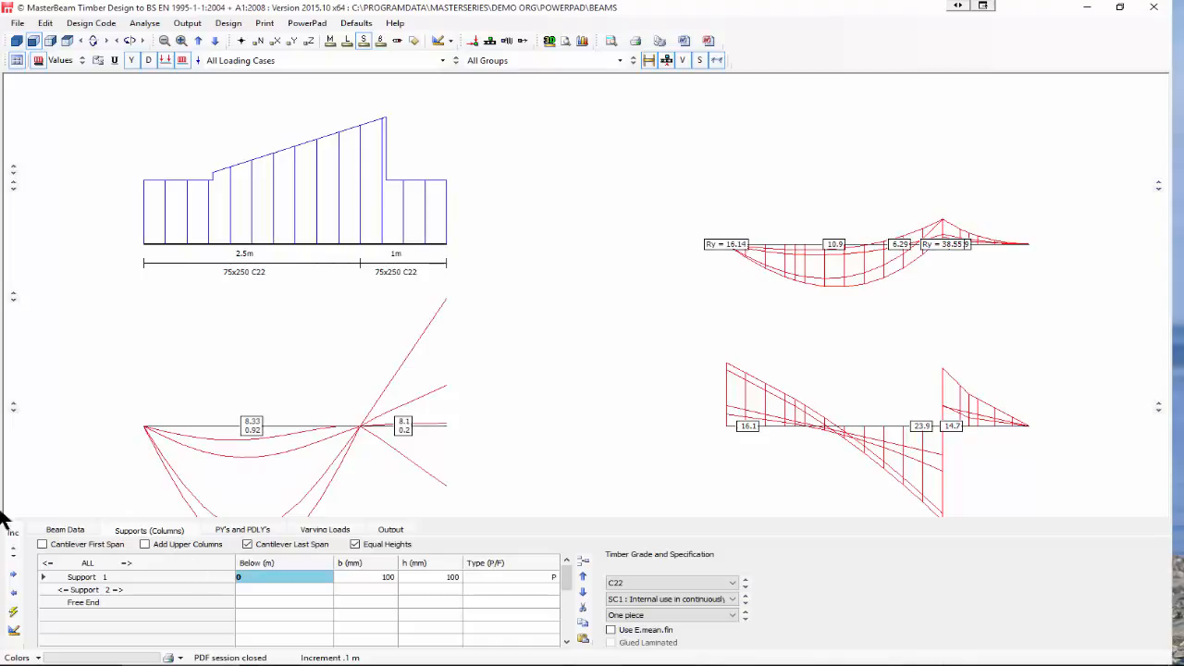
# - Add a point load to span 1 of the timber beam, with 12 kN dead load at X = 1 m
pyautogui.click(239, 529)
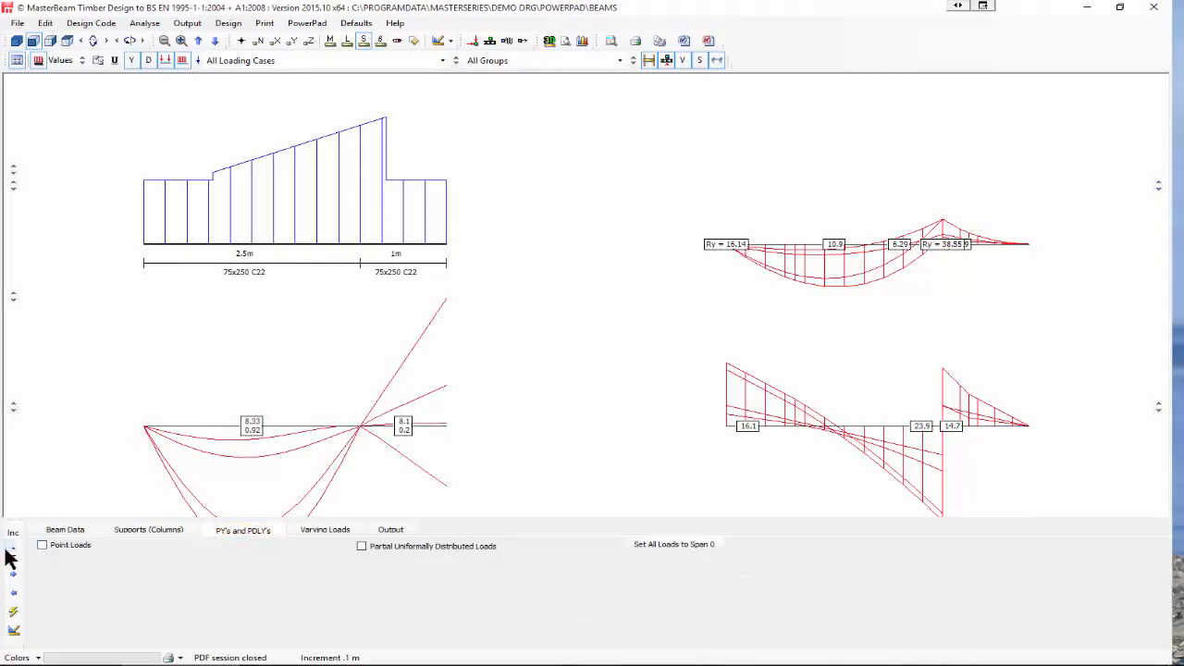
pyautogui.click(52, 544)
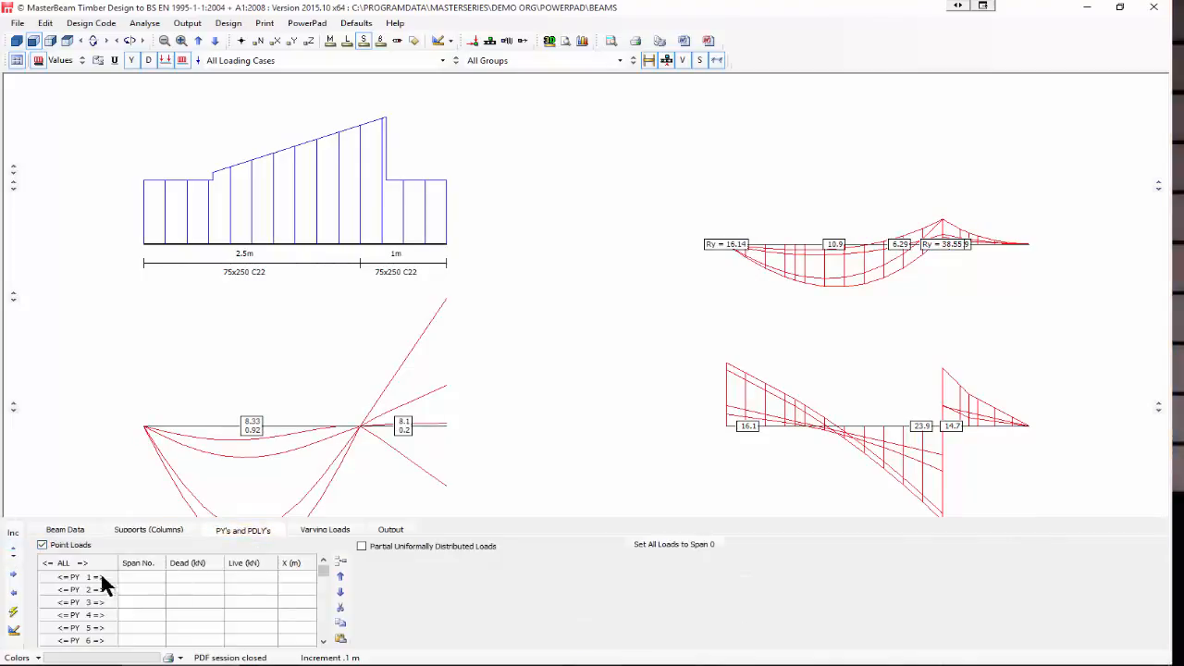
pyautogui.click(144, 578)
pyautogui.click(195, 578)
pyautogui.write('12')
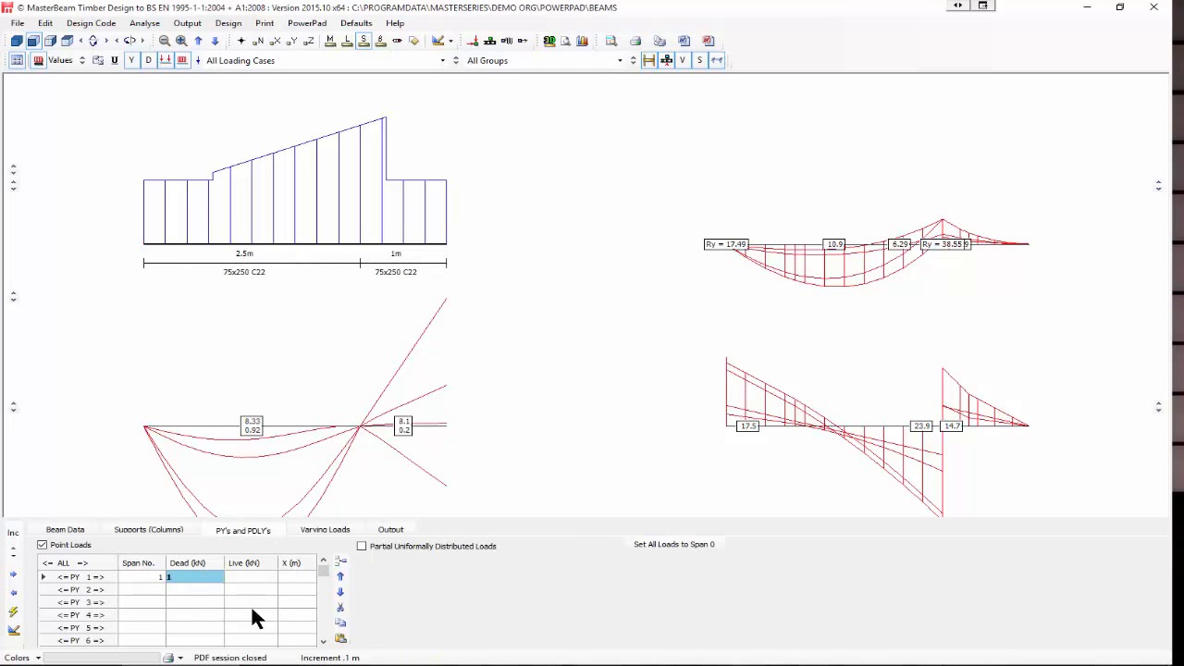
pyautogui.click(281, 577)
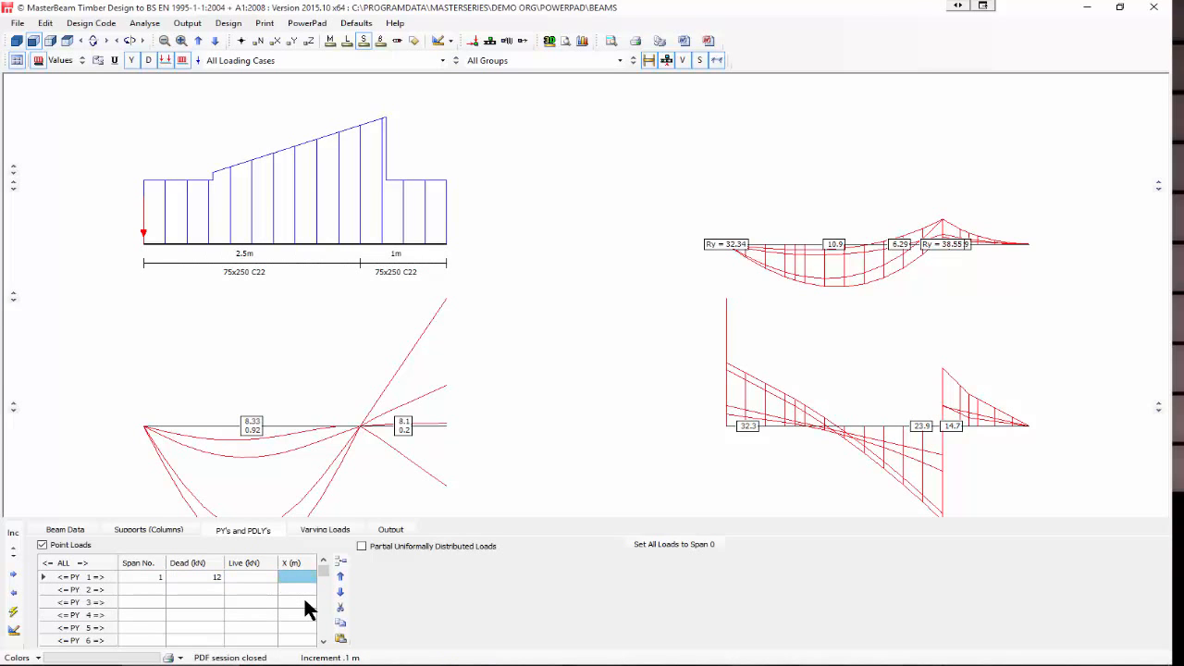
pyautogui.write('1')
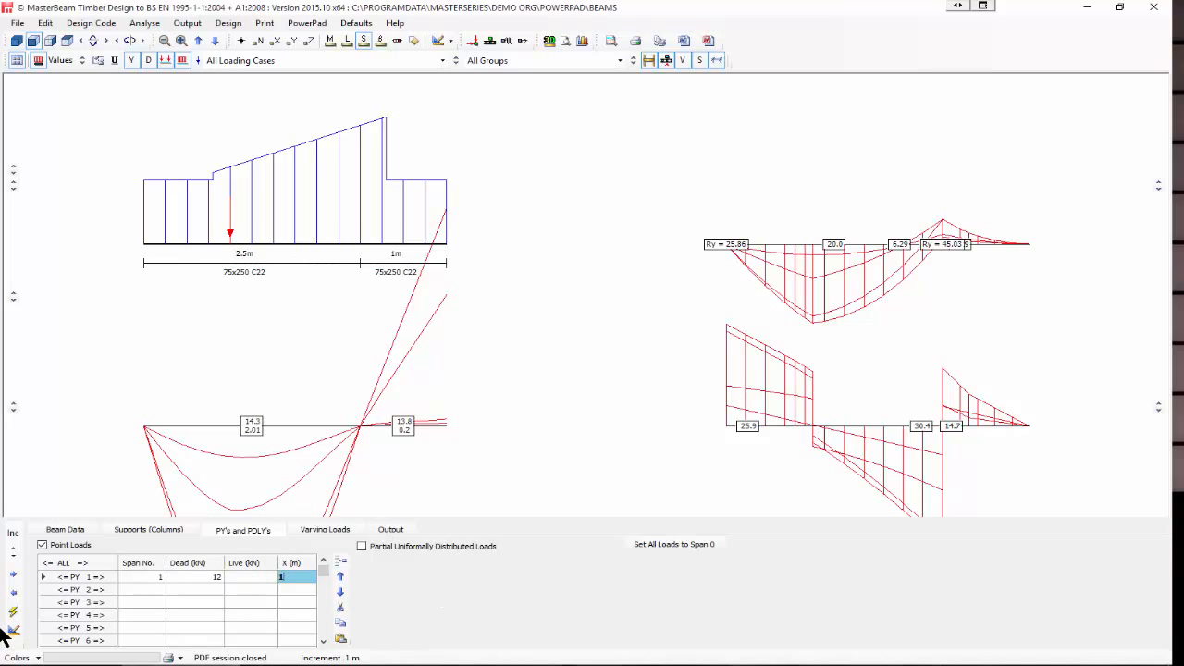
# - Open the timber design of the beam and change its strength class to C24
pyautogui.click(231, 24)
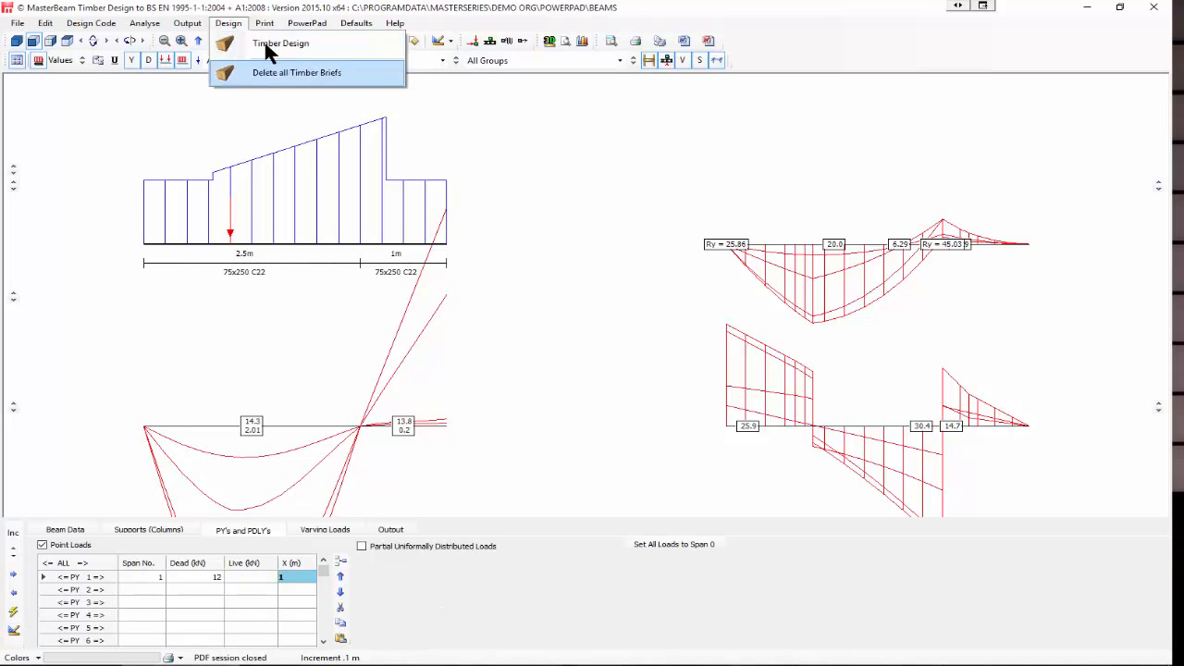
pyautogui.click(273, 43)
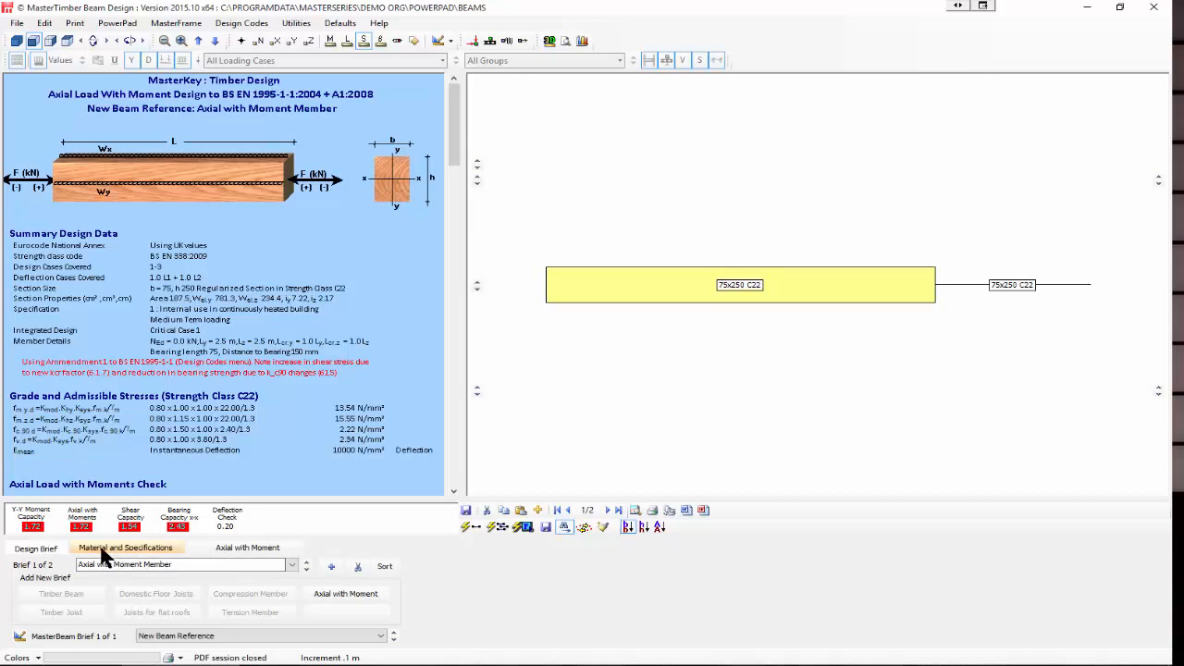
pyautogui.click(126, 548)
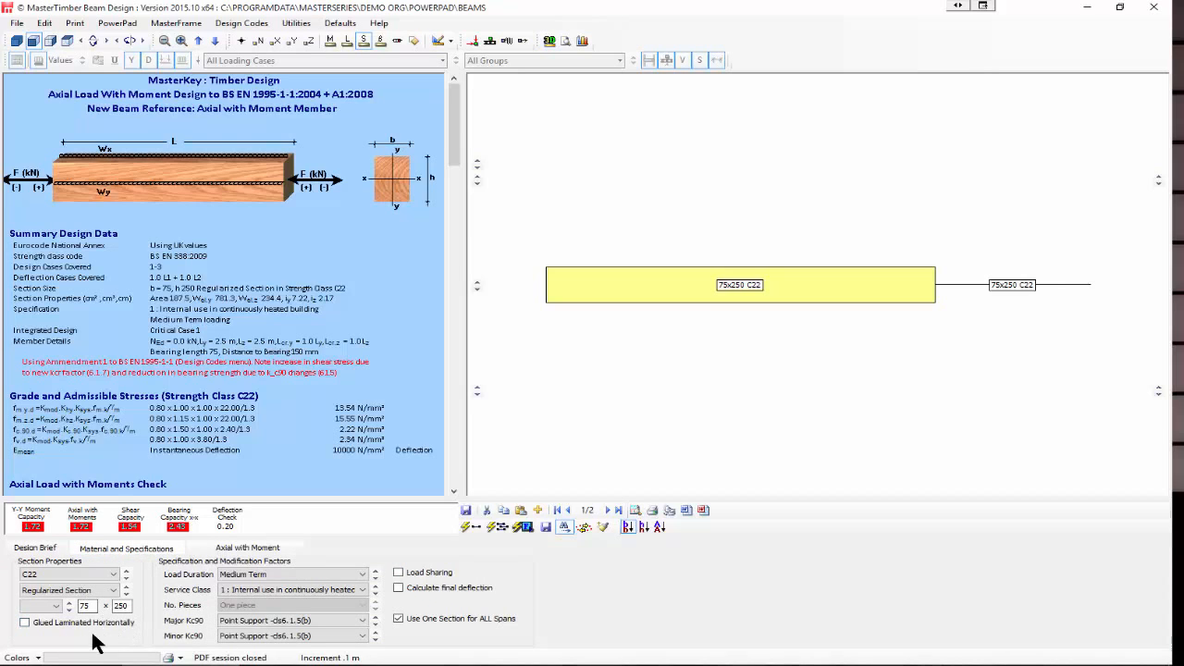
pyautogui.click(88, 570)
pyautogui.click(74, 368)
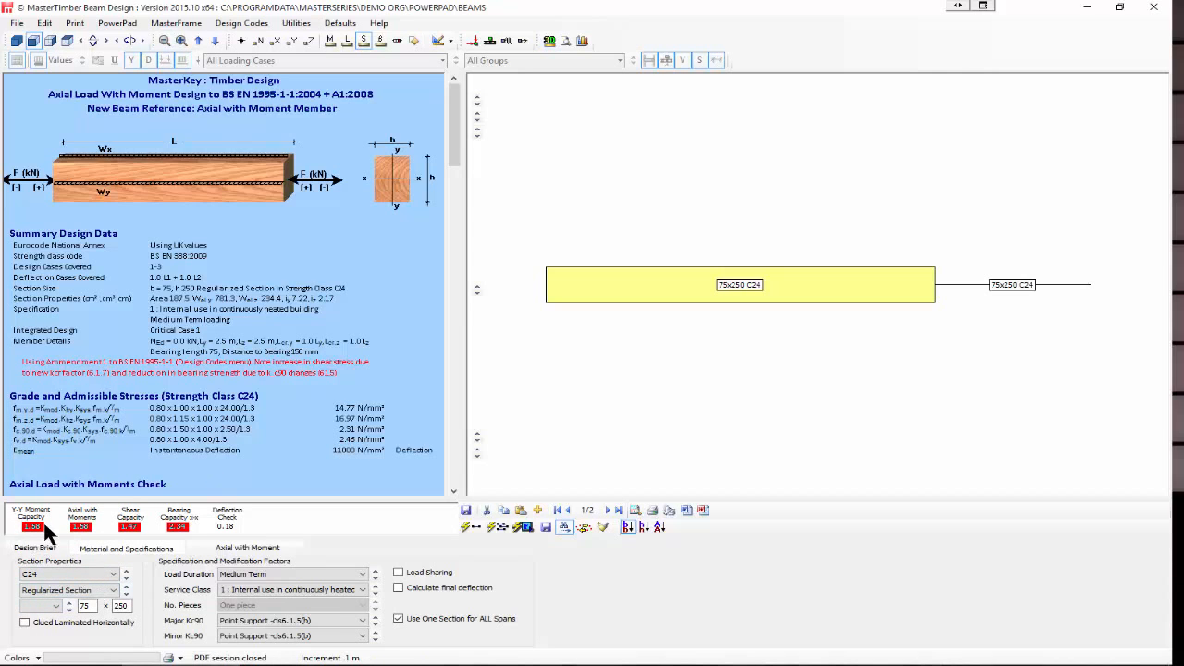
# - Review the span's axial with moment data and set the section width to 100 mm
pyautogui.click(222, 548)
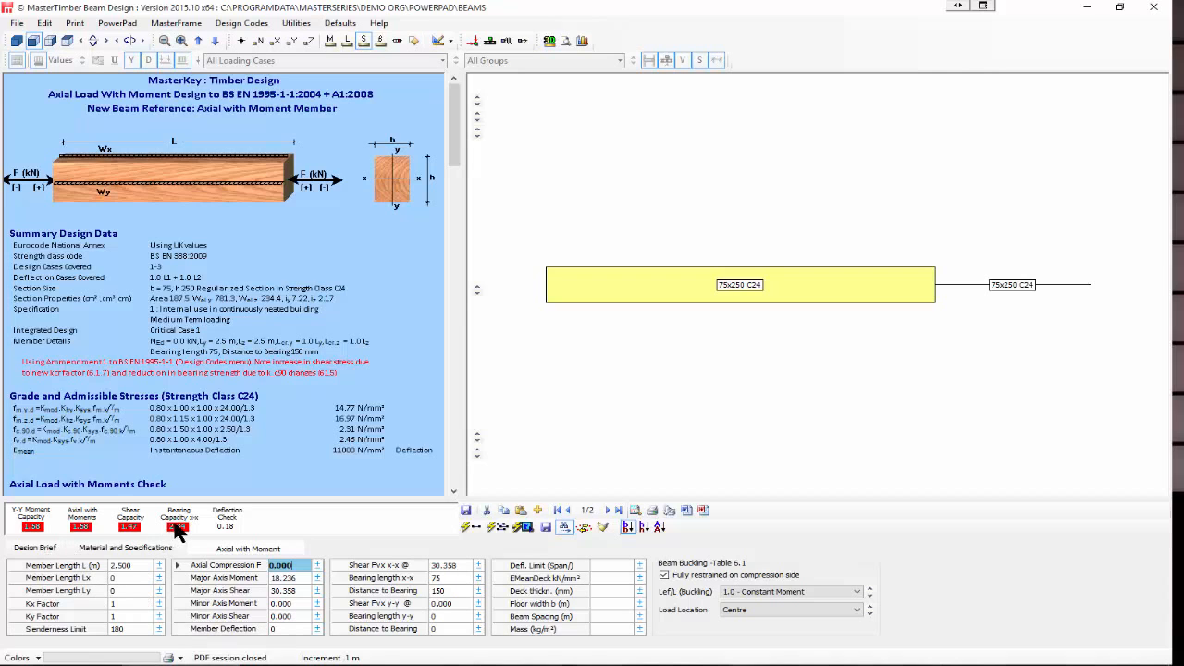
pyautogui.click(102, 548)
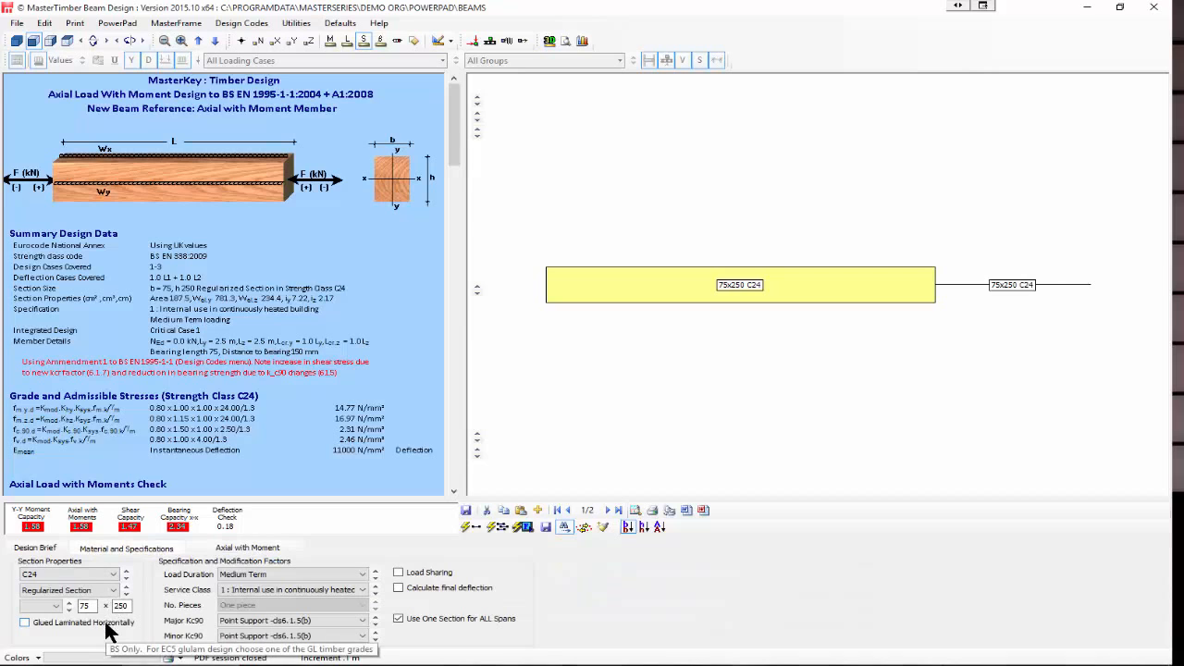
pyautogui.click(92, 608)
pyautogui.press('Left')
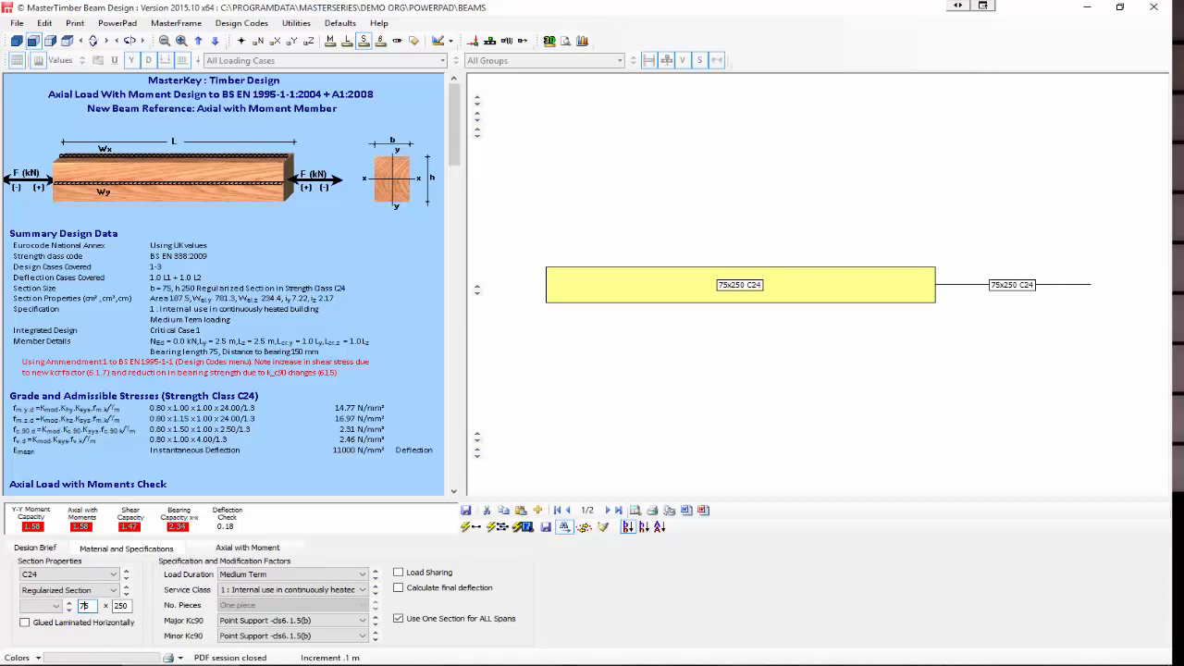
pyautogui.write('100')
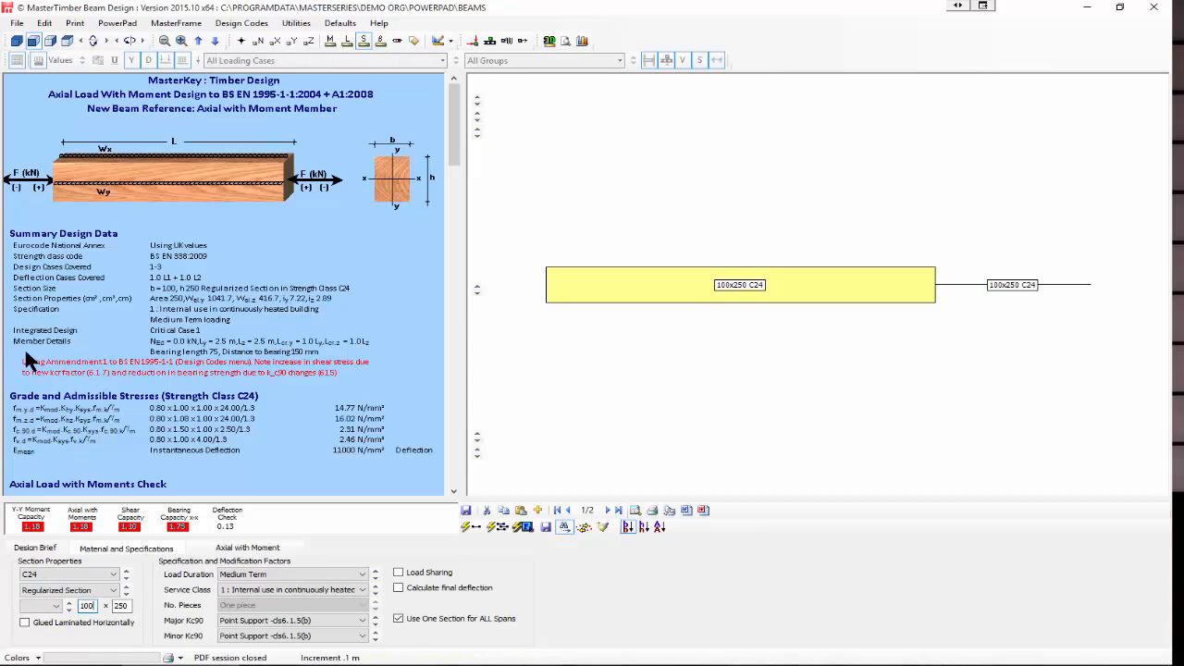
# - Make the section horizontally glued laminated and set its depth to 300 mm
pyautogui.click(121, 606)
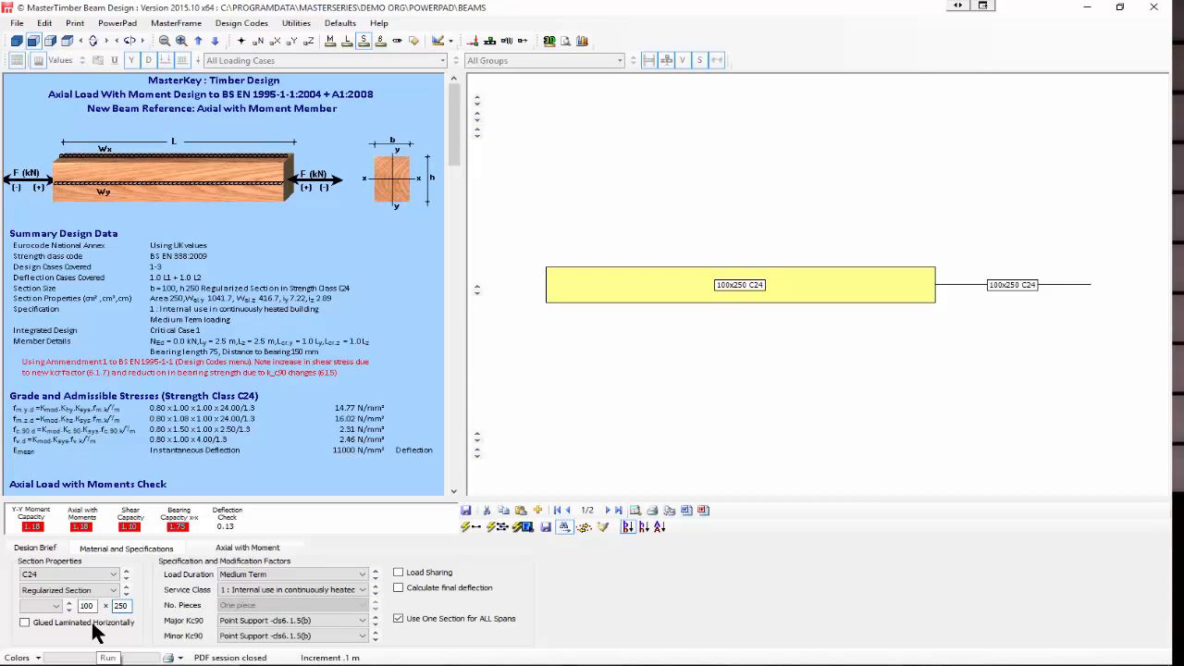
pyautogui.click(25, 623)
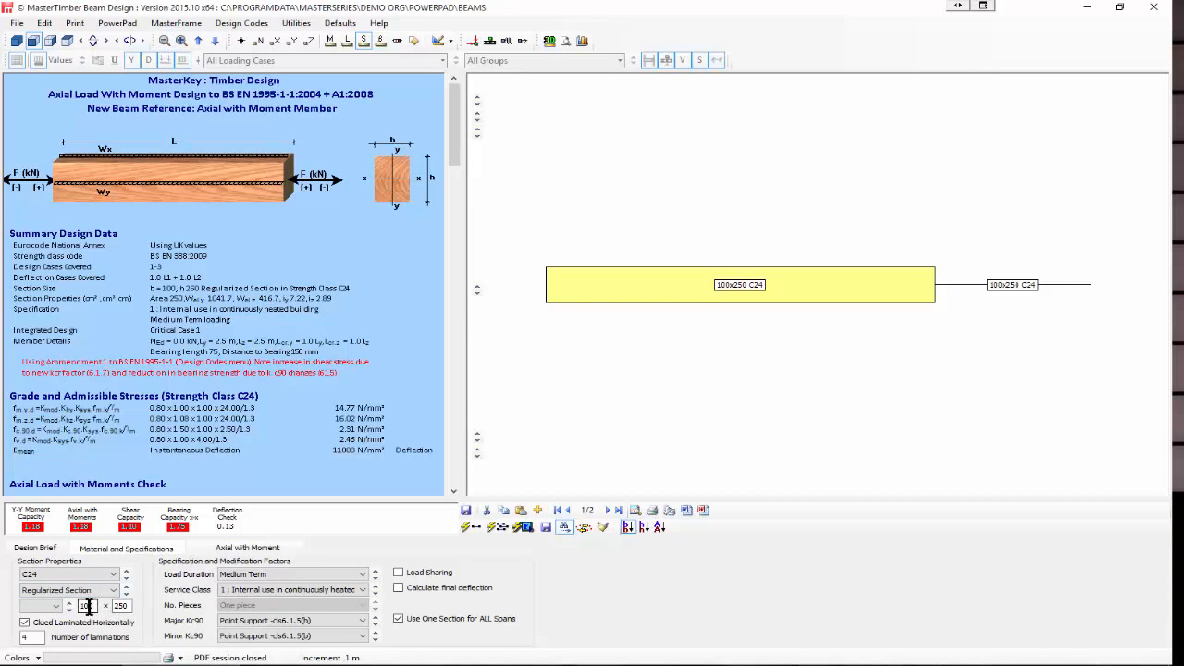
pyautogui.click(86, 605)
pyautogui.click(123, 607)
pyautogui.doubleClick(115, 606)
pyautogui.write('3000')
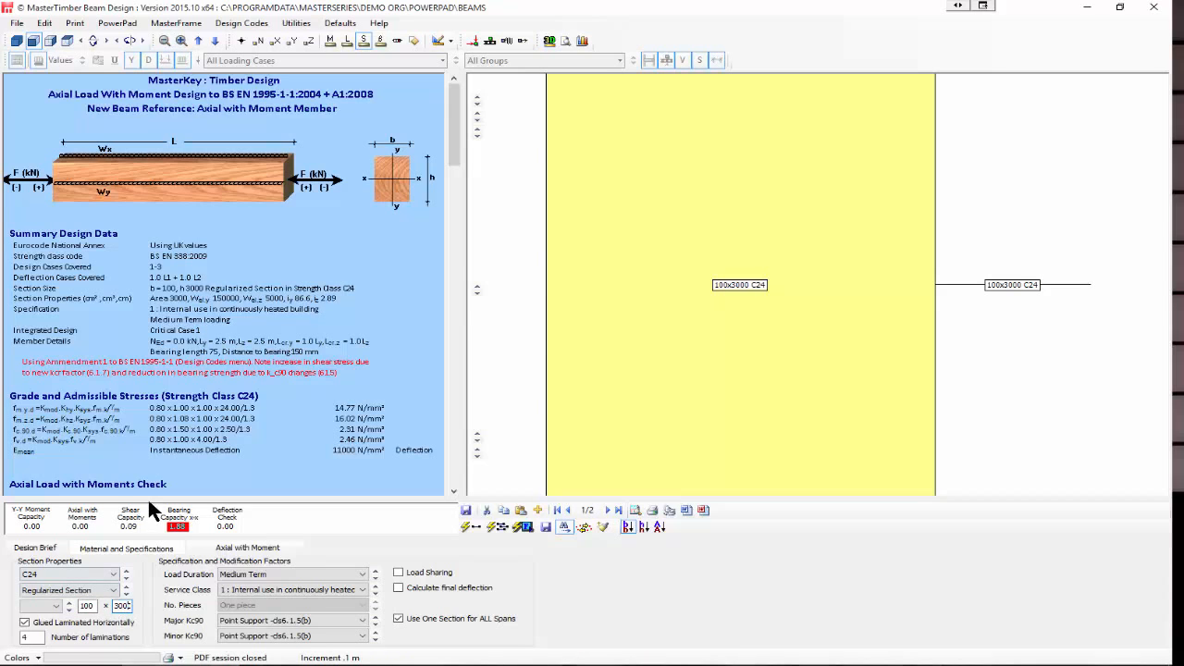
# - Examine the design checks of the cantilever span, then return to span 1 and its design brief
pyautogui.click(1015, 287)
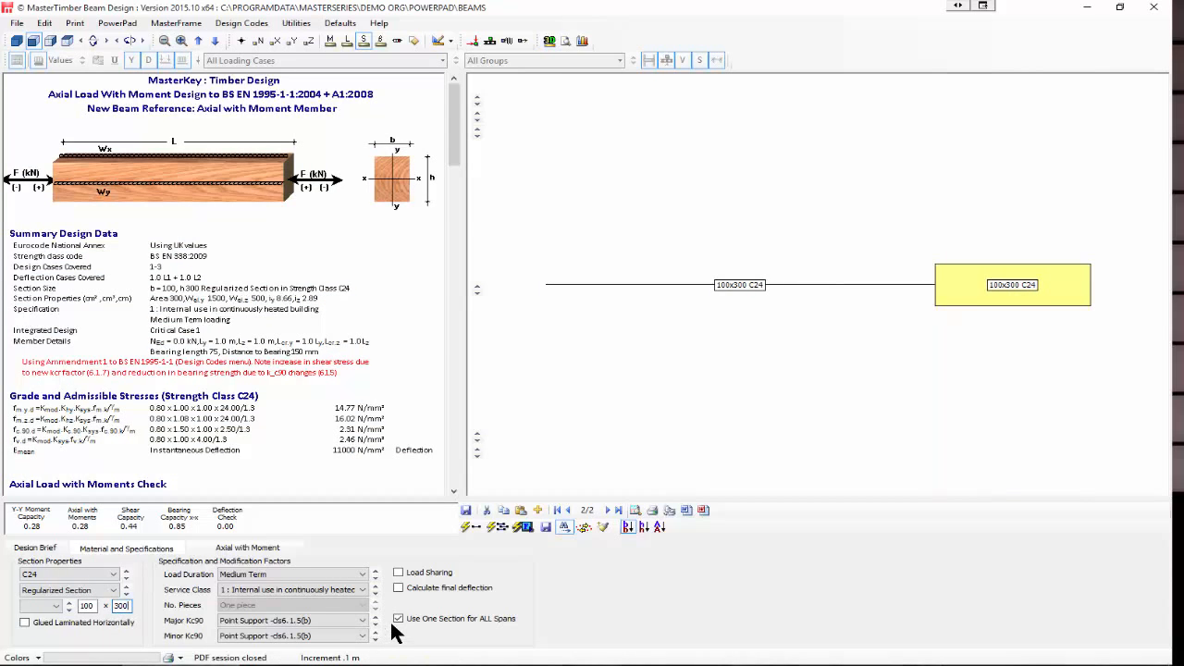
pyautogui.click(692, 294)
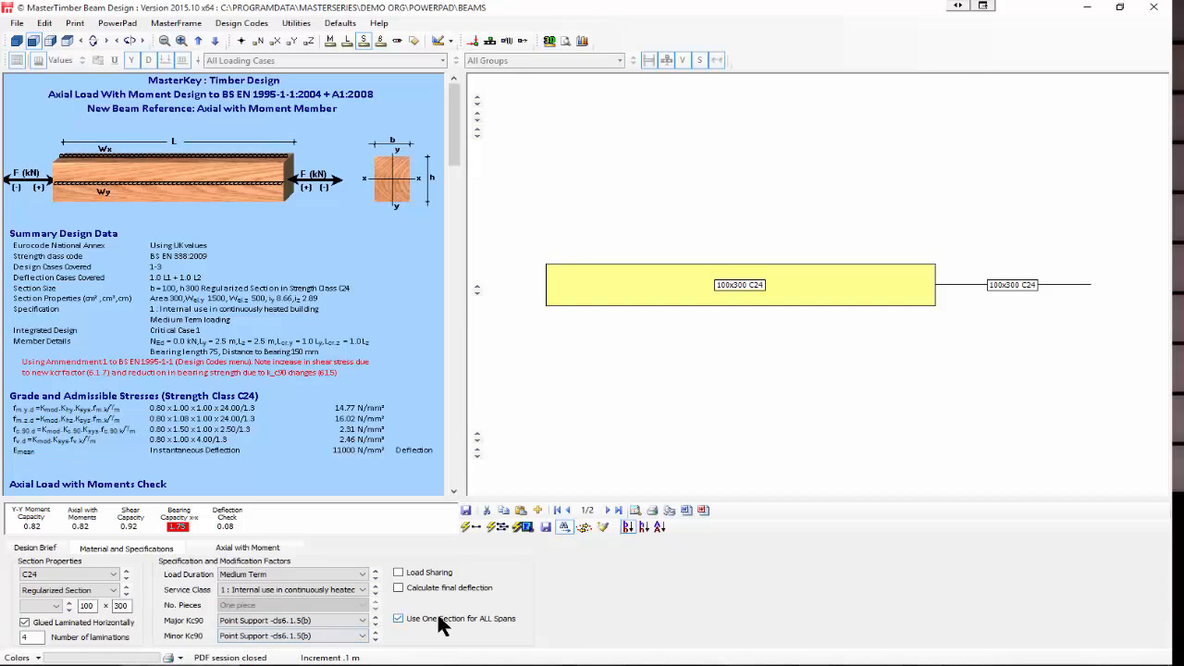
pyautogui.click(35, 548)
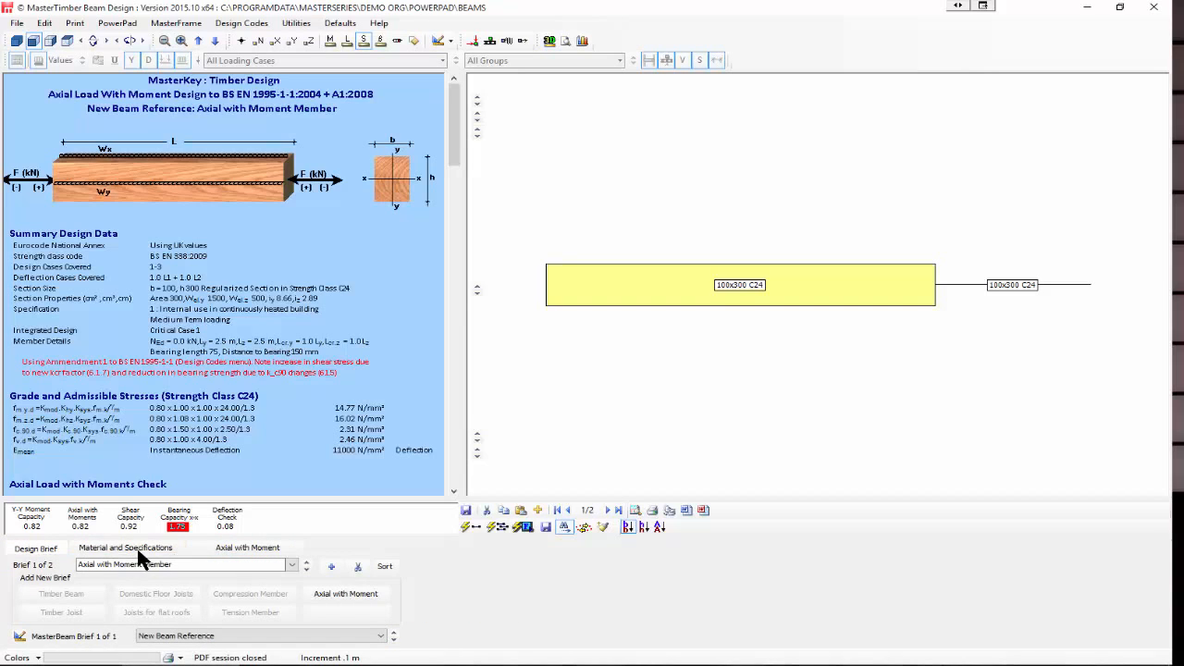
# - Set span 1's x-x bearing length to 125 mm, trying 100 mm as a comparison
pyautogui.click(218, 546)
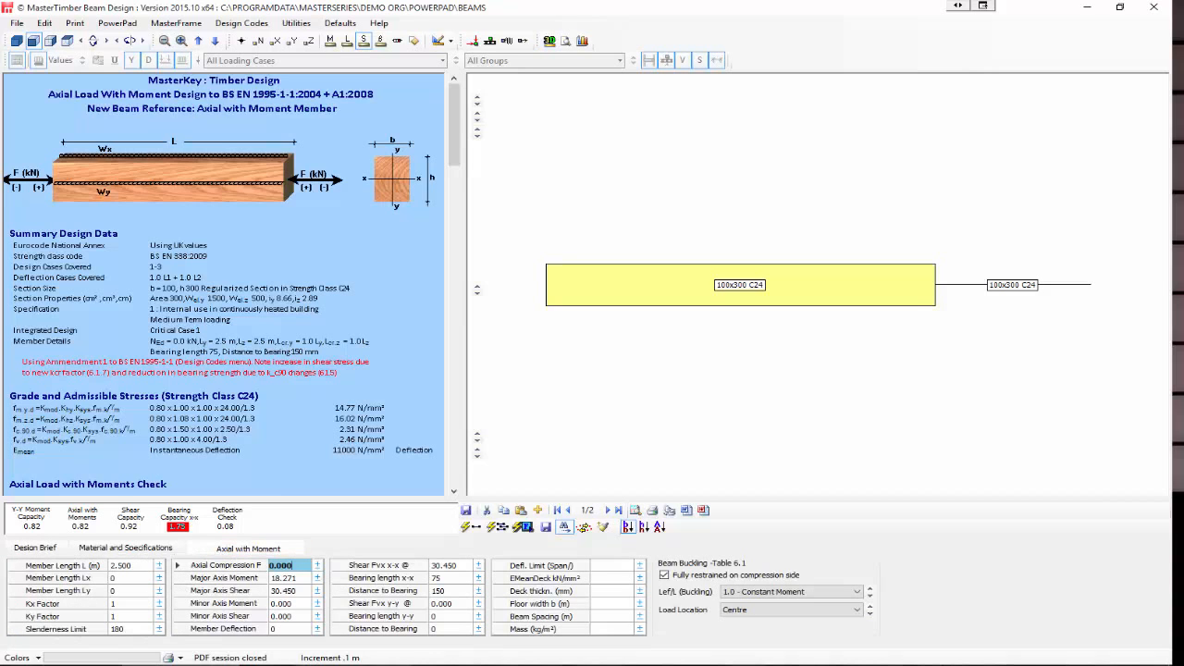
pyautogui.moveTo(354, 665)
pyautogui.click(387, 592)
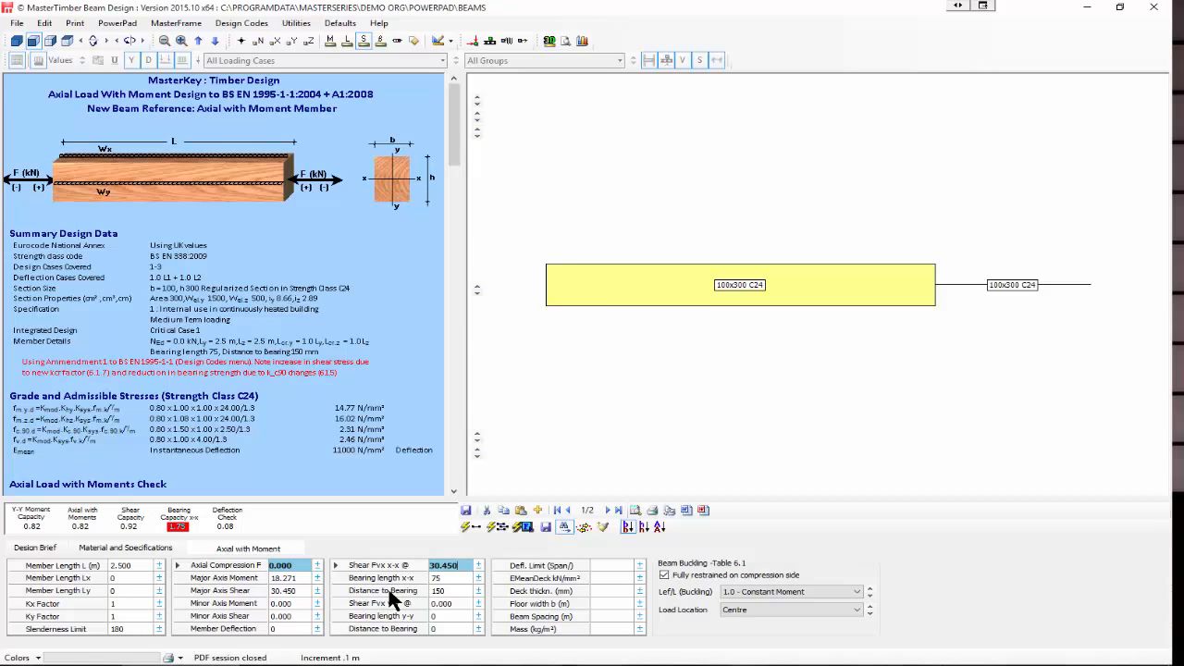
pyautogui.click(447, 590)
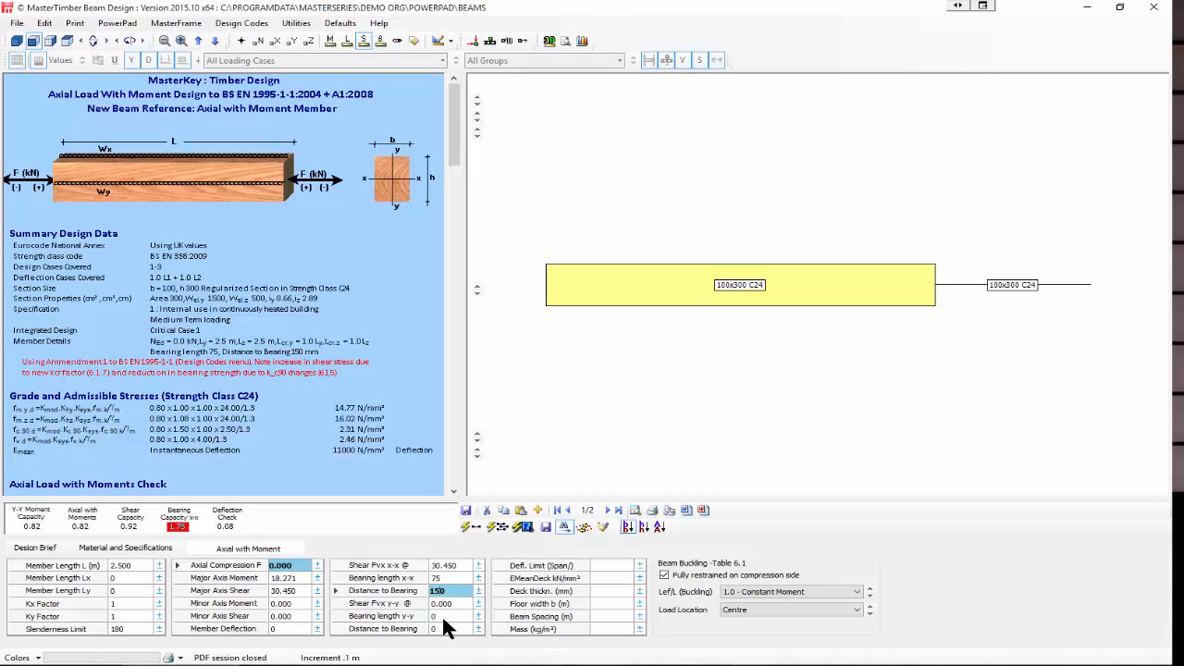
pyautogui.press('Up')
pyautogui.press('Up')
pyautogui.press('Up')
pyautogui.press('Up')
pyautogui.press('Up')
pyautogui.write('150')
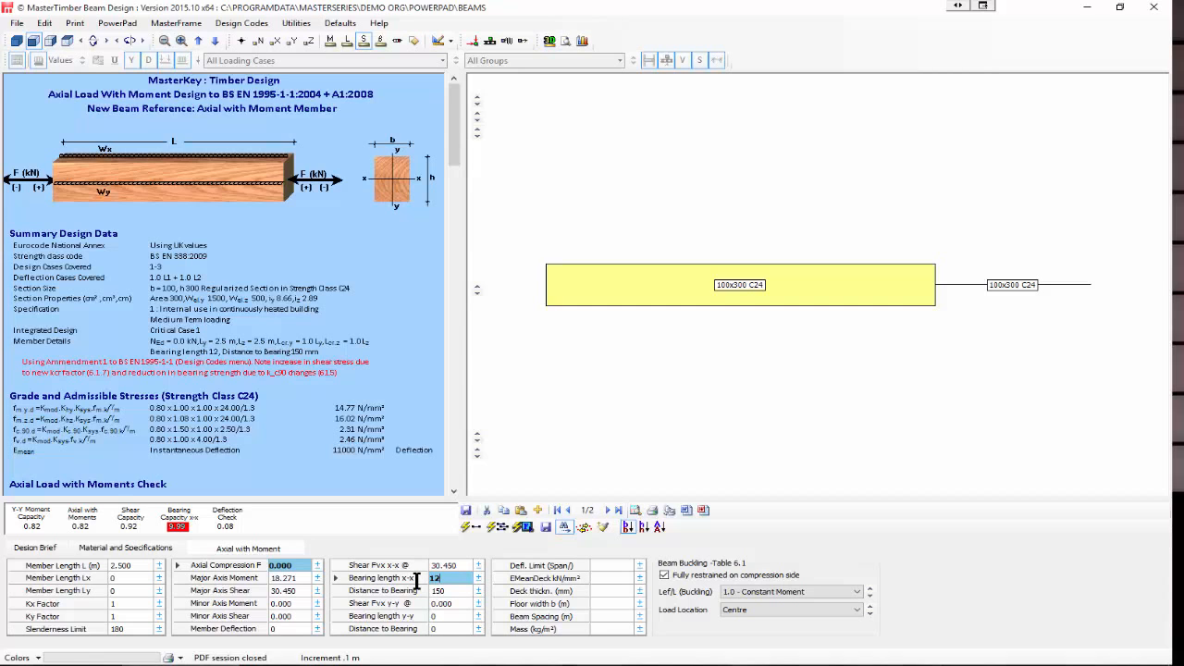
pyautogui.write('5')
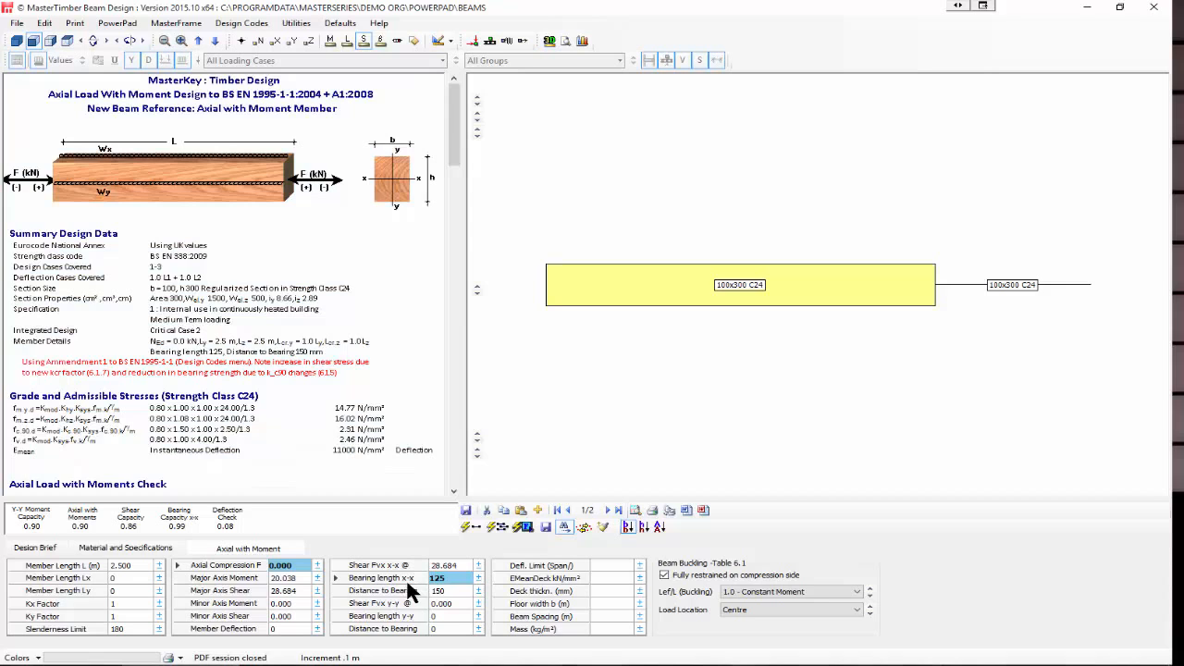
pyautogui.write('100')
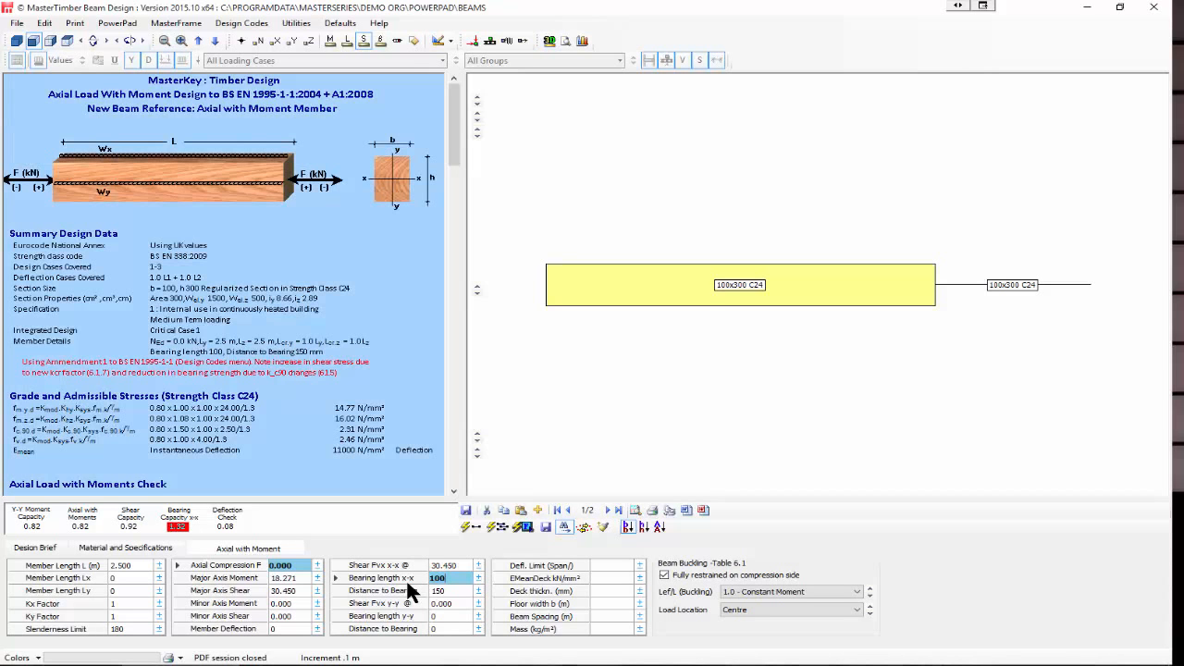
pyautogui.write('125')
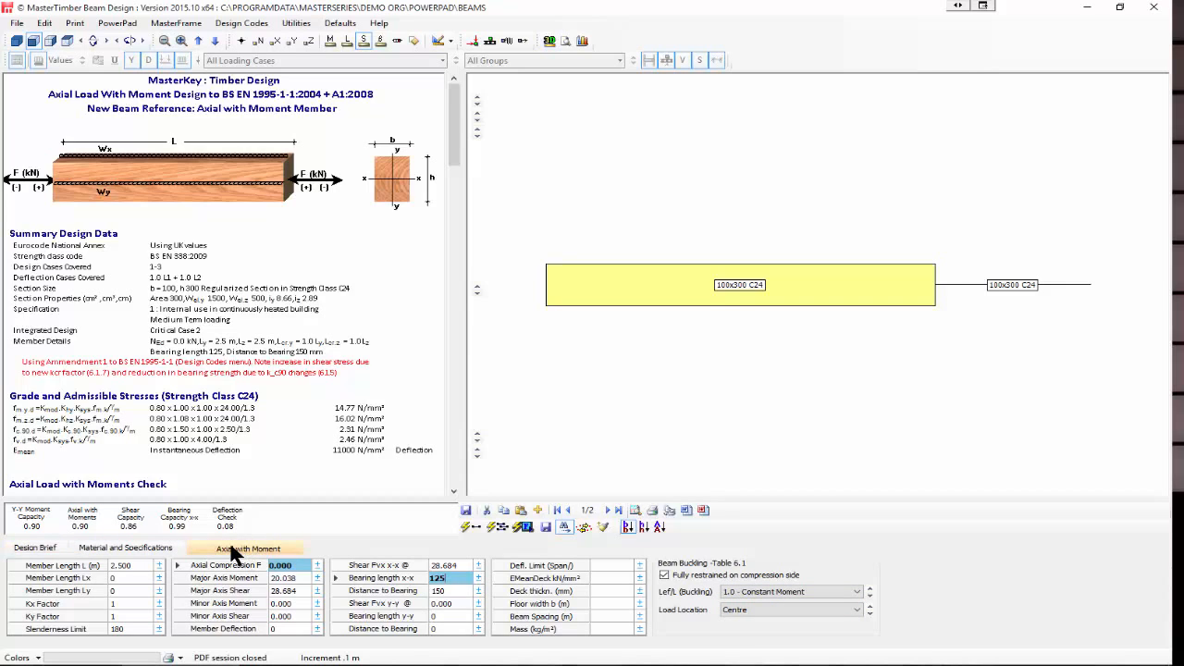
# - Change the timber's service class to 3: External uses fully exposed
pyautogui.click(126, 547)
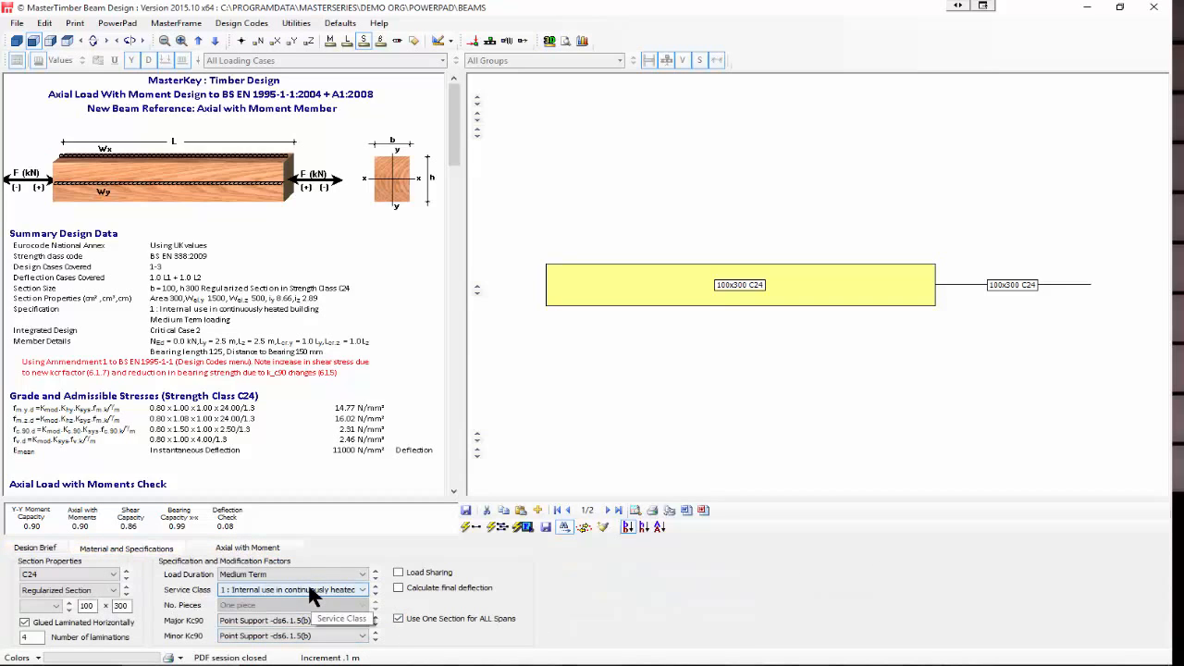
pyautogui.click(311, 592)
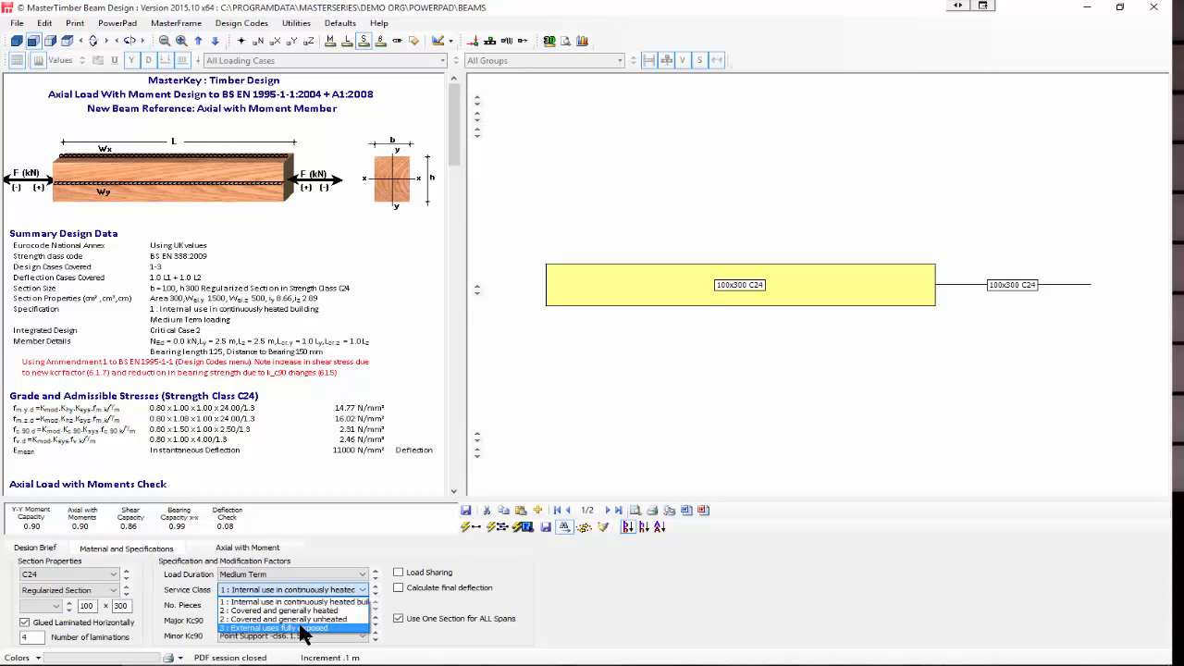
pyautogui.click(299, 628)
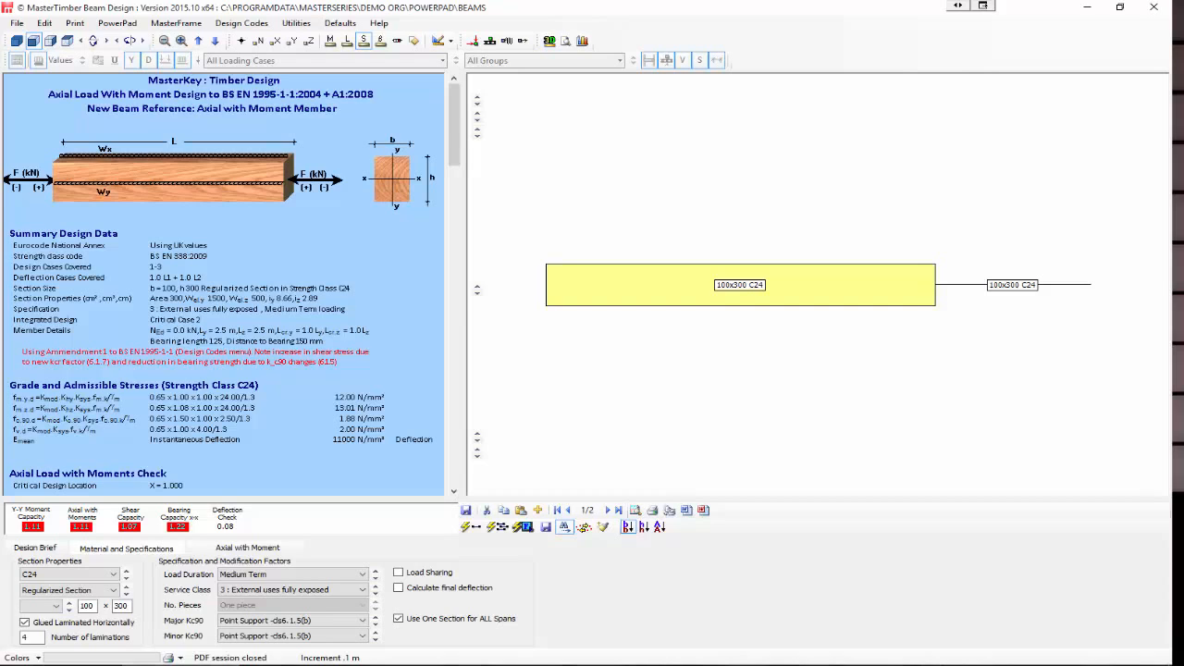
# - Close the timber design and the beam session, saving the timber design data and the BEAMS data file
pyautogui.click(1155, 8)
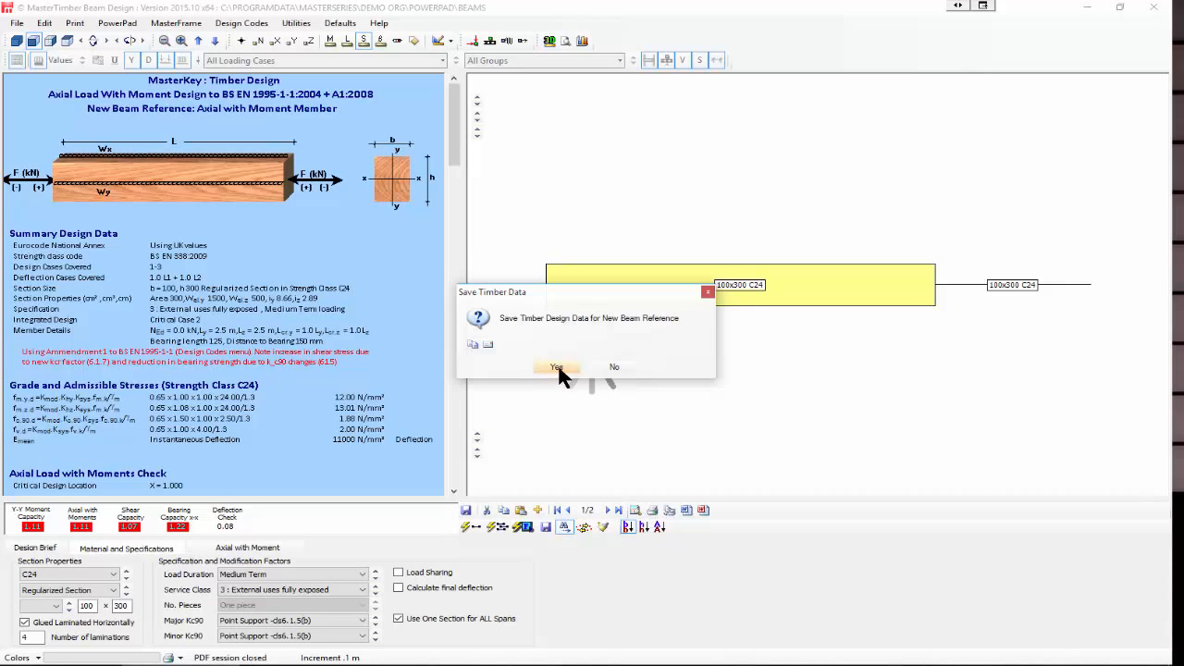
pyautogui.click(556, 369)
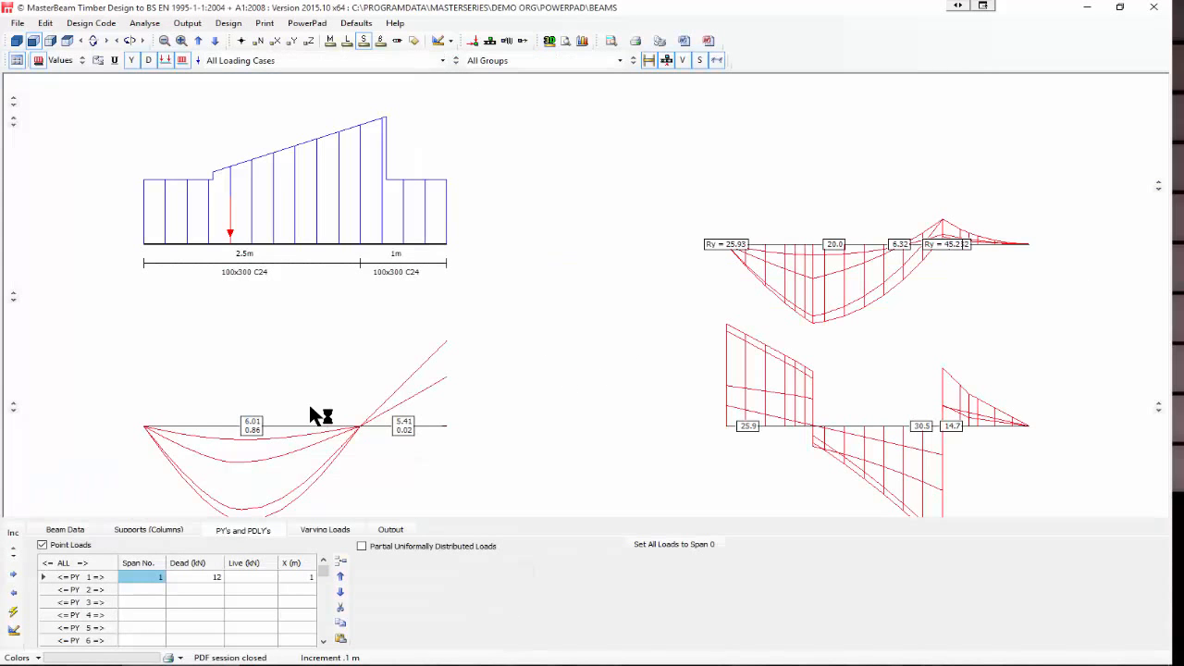
pyautogui.click(1153, 7)
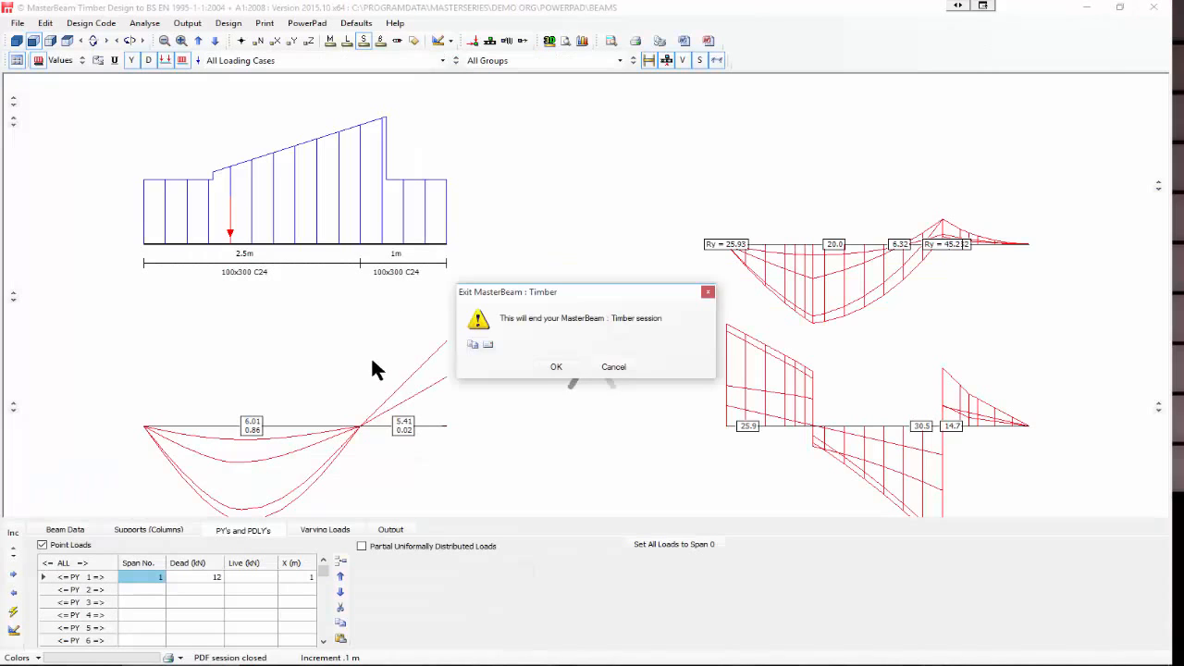
pyautogui.click(553, 367)
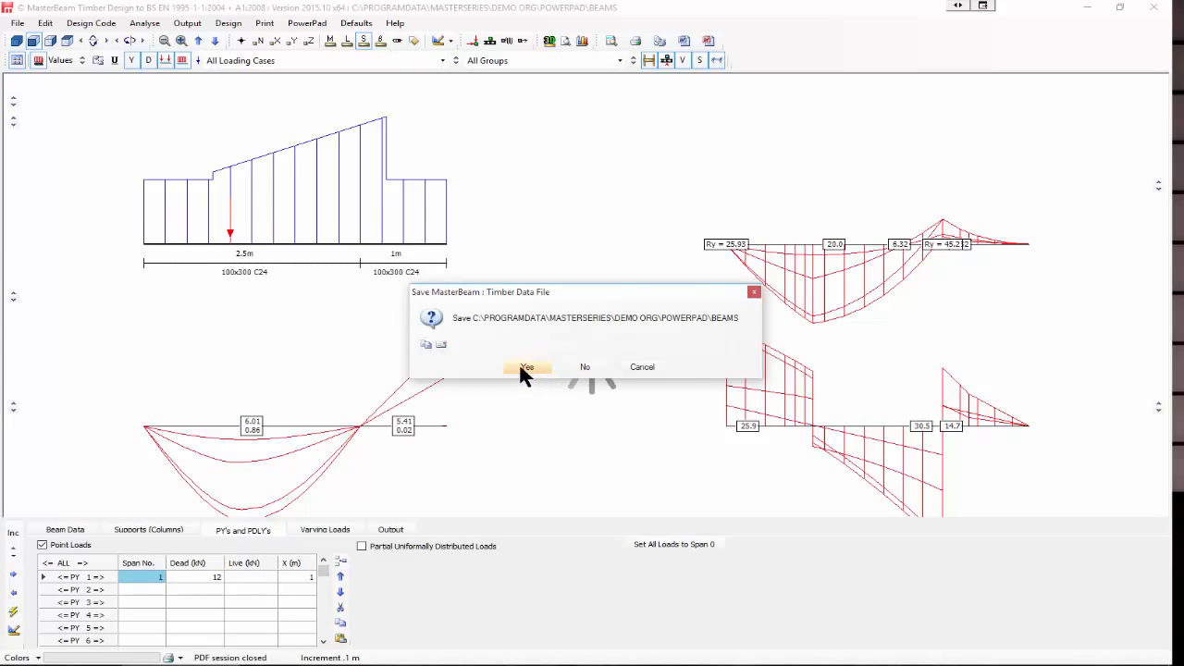
pyautogui.click(522, 368)
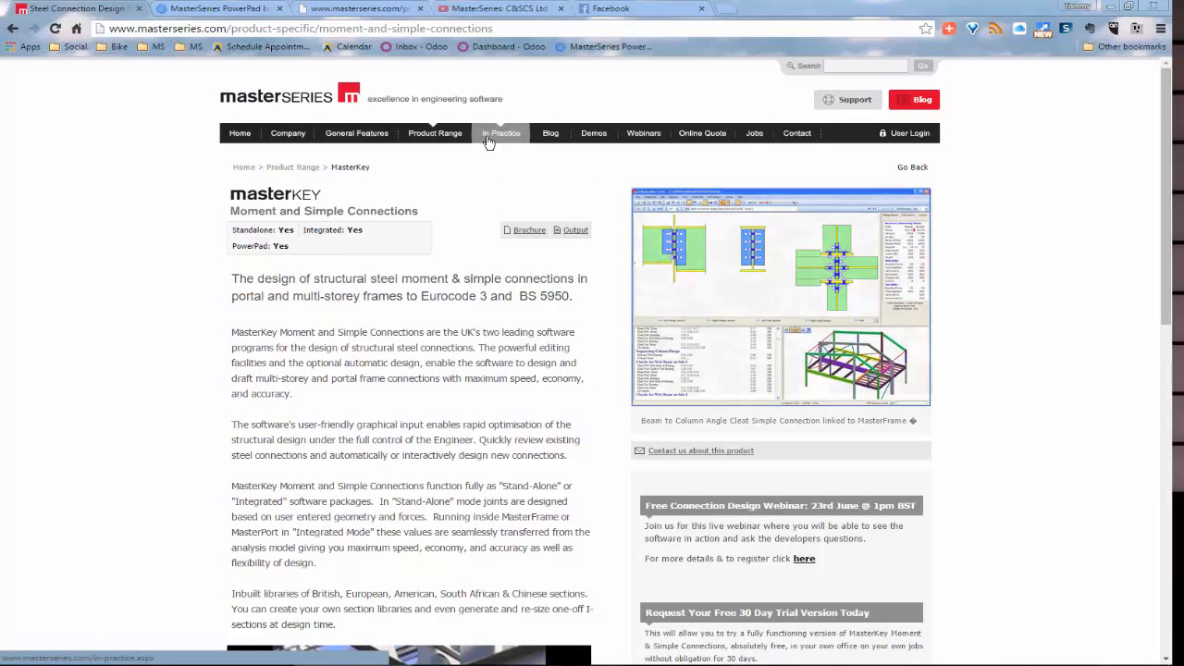
# - Switch to the MasterSeries website in the browser and open the Lite Suite page from the product range
pyautogui.moveTo(424, 137)
pyautogui.click(834, 172)
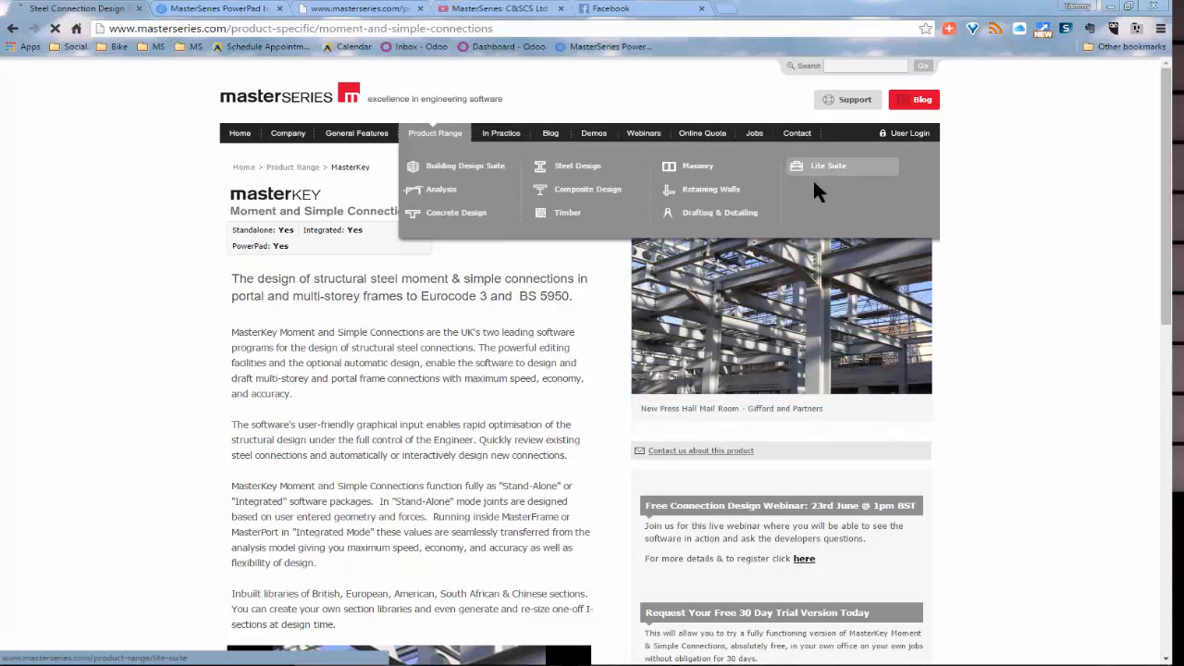
# - Open the PowerPad product page from the Lite Suite product range and display its sample output PDF
pyautogui.scroll(-2, 657, 389)
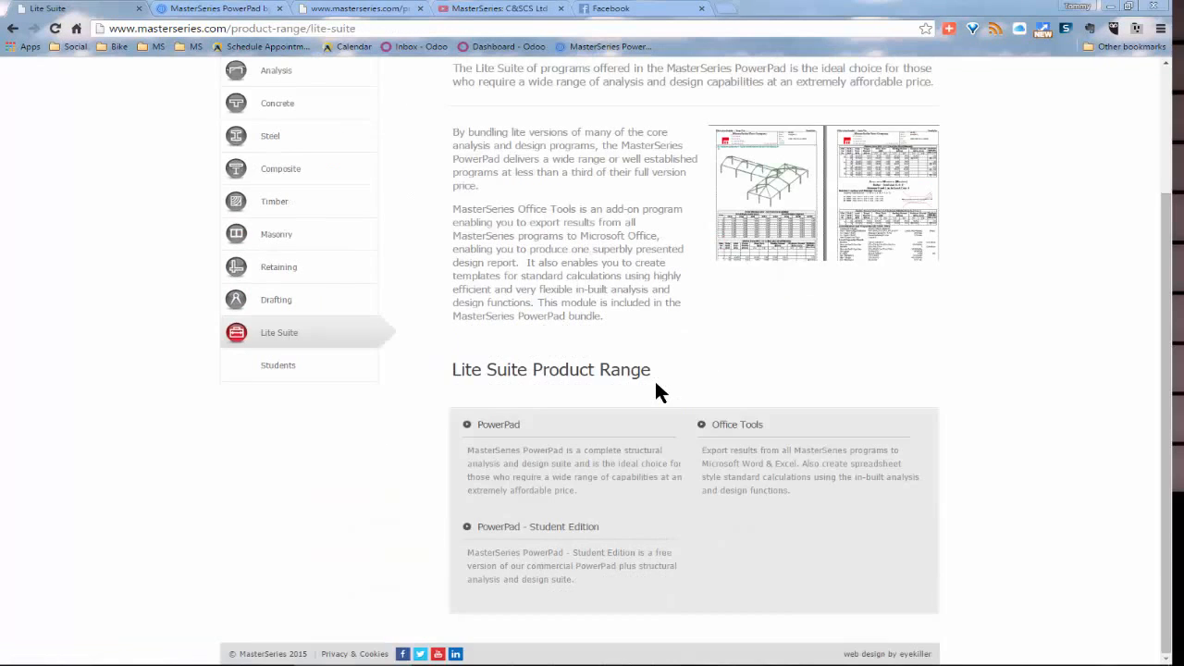
pyautogui.scroll(1, 487, 440)
pyautogui.scroll(-1, 499, 463)
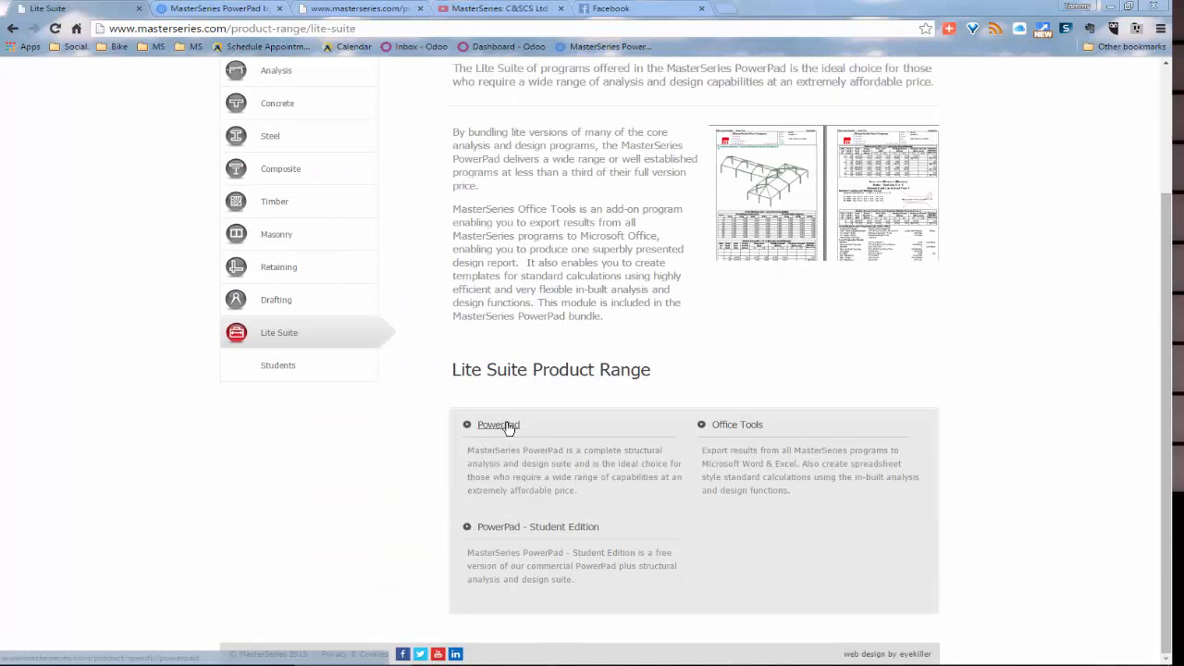
pyautogui.click(508, 423)
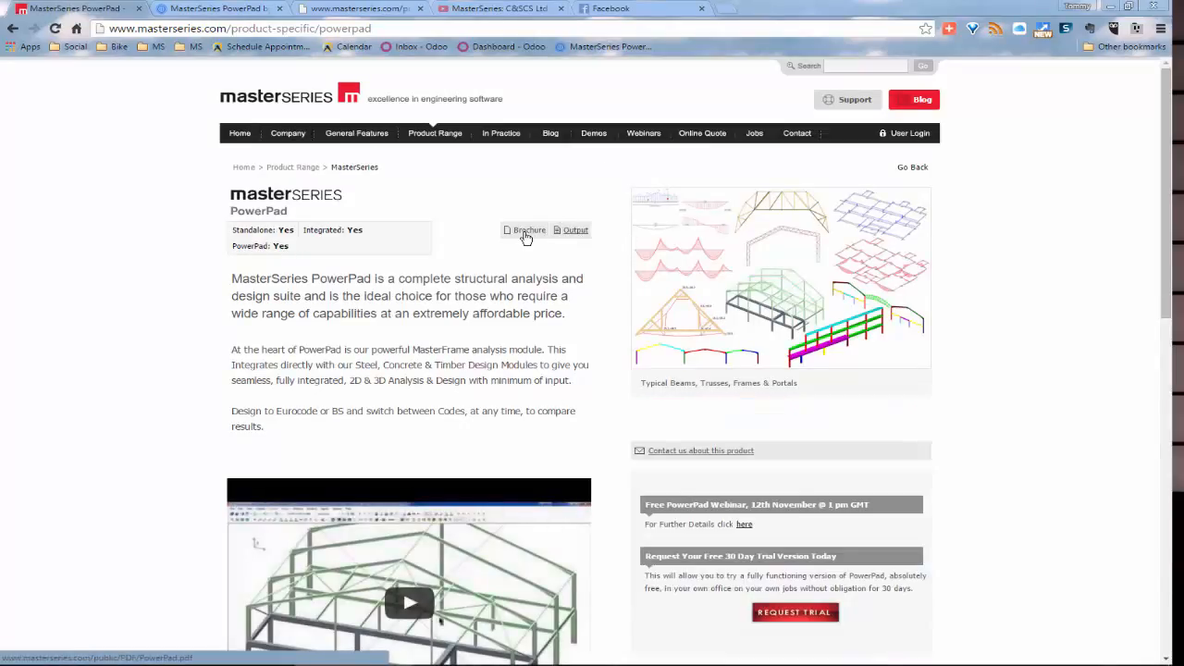
pyautogui.click(572, 231)
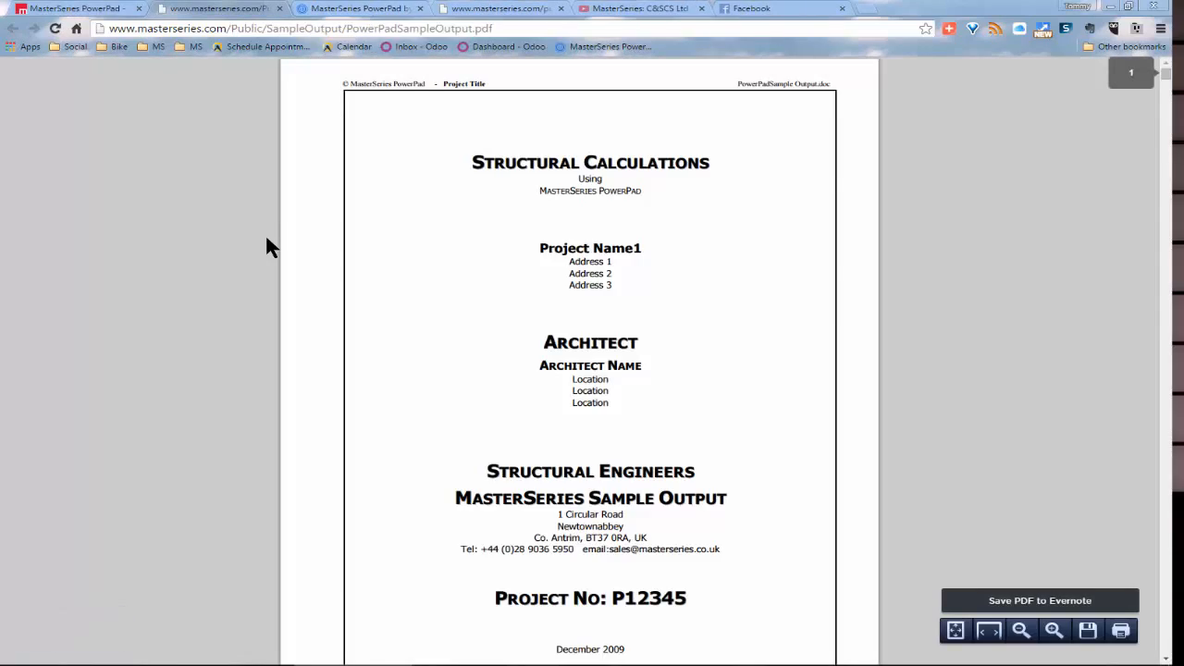
# - Look through the sample output's frame geometry, load cases, member properties and numerical results
pyautogui.scroll(-15, 465, 432)
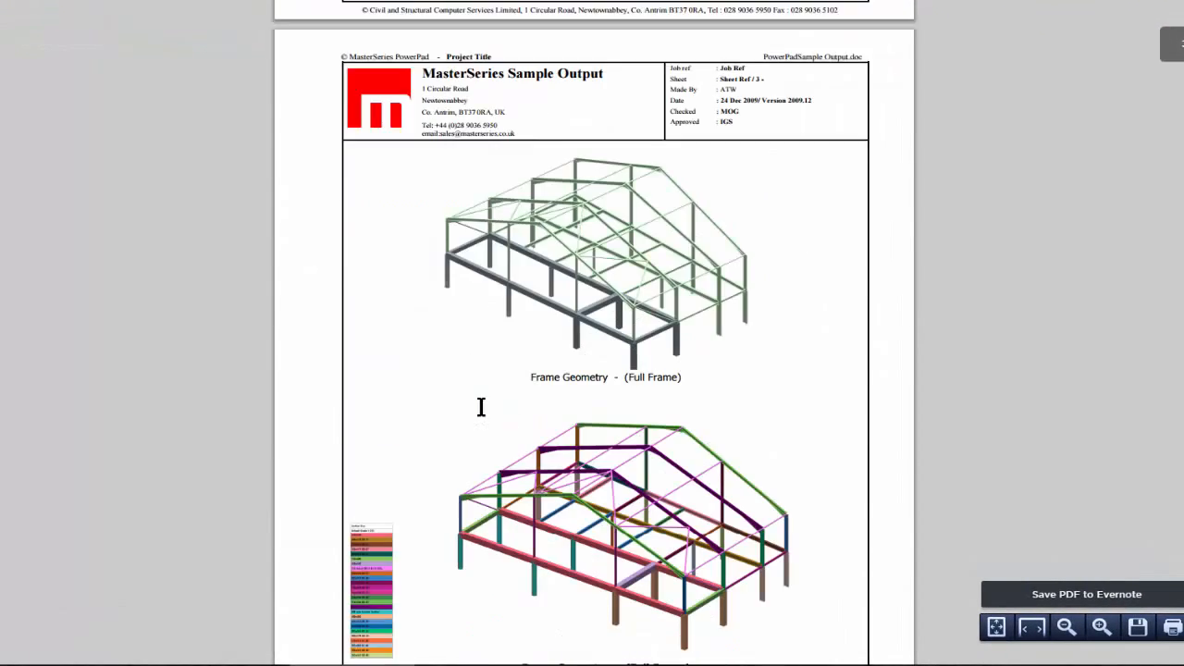
pyautogui.scroll(-1, 495, 370)
pyautogui.scroll(-3, 555, 323)
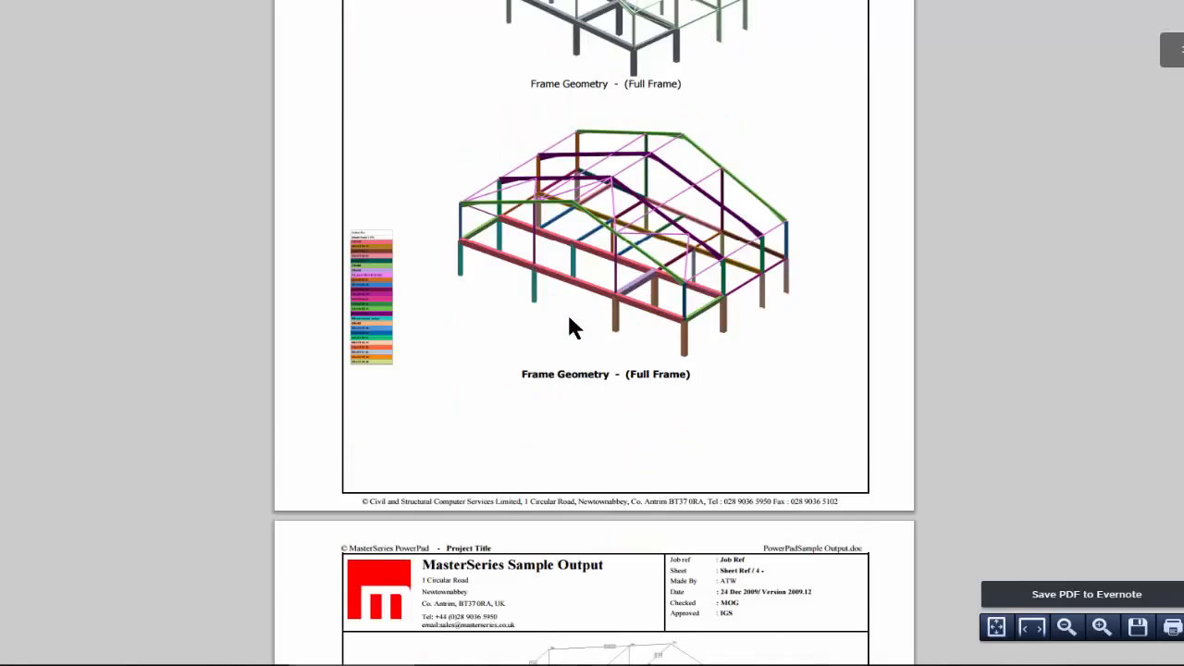
pyautogui.scroll(-9, 571, 323)
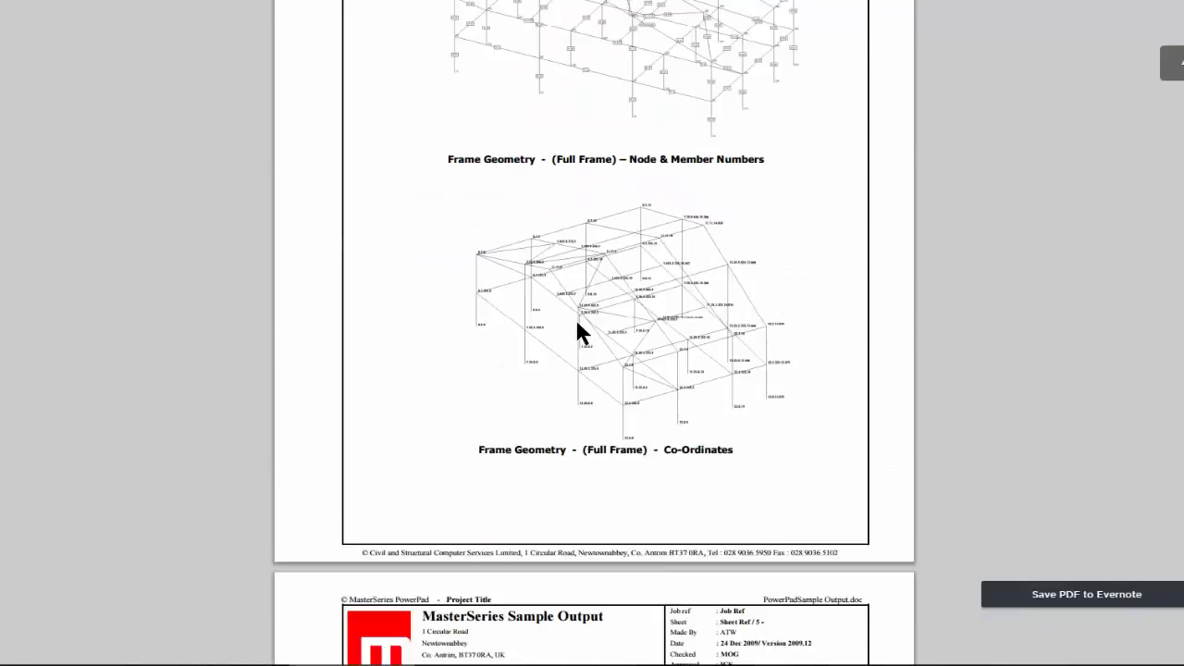
pyautogui.scroll(-15, 578, 330)
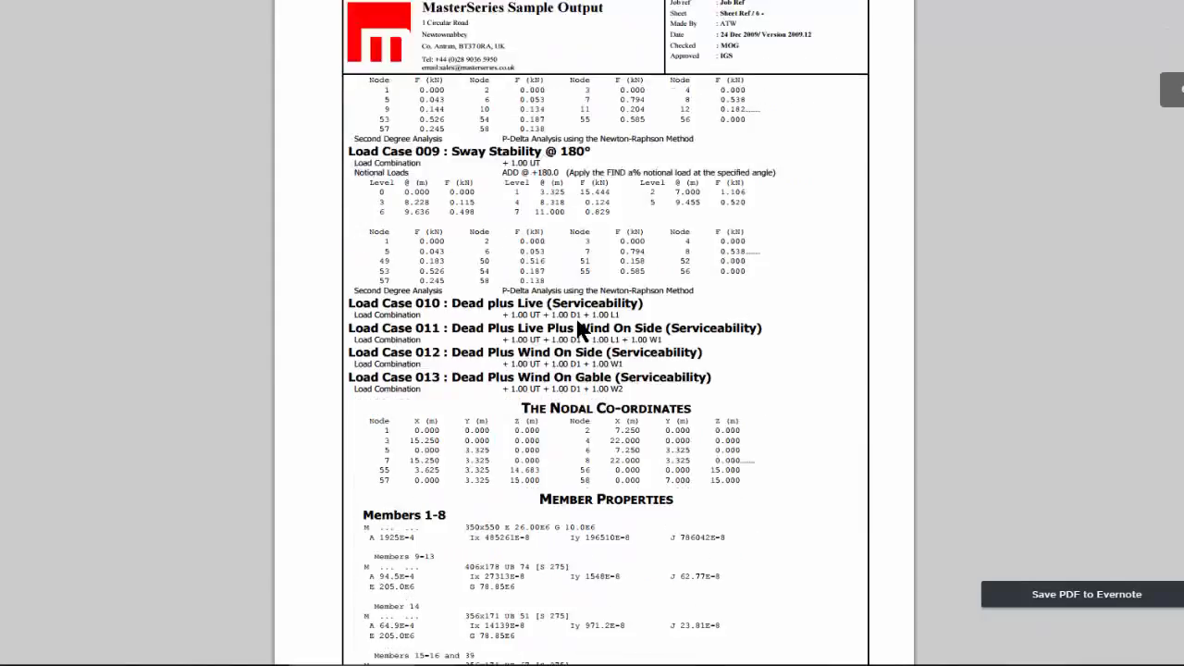
pyautogui.scroll(-15, 575, 319)
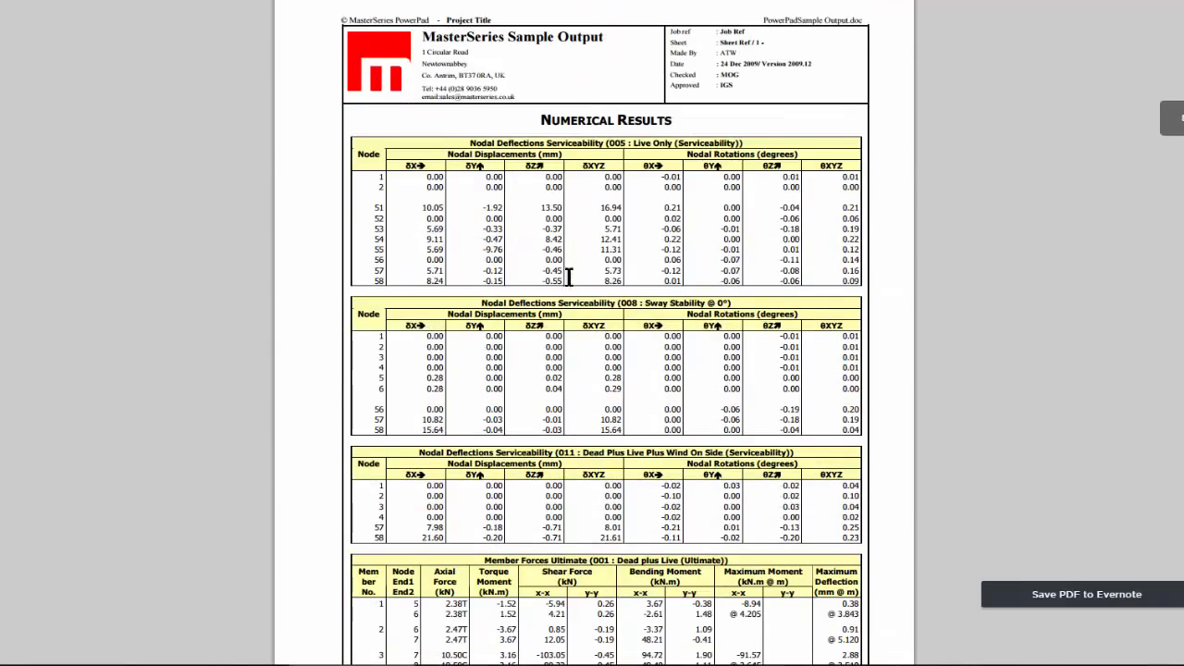
# - Examine the graphical results, including the full-frame bending moment diagram and the major-axis bending moment envelopes
pyautogui.scroll(-15, 584, 213)
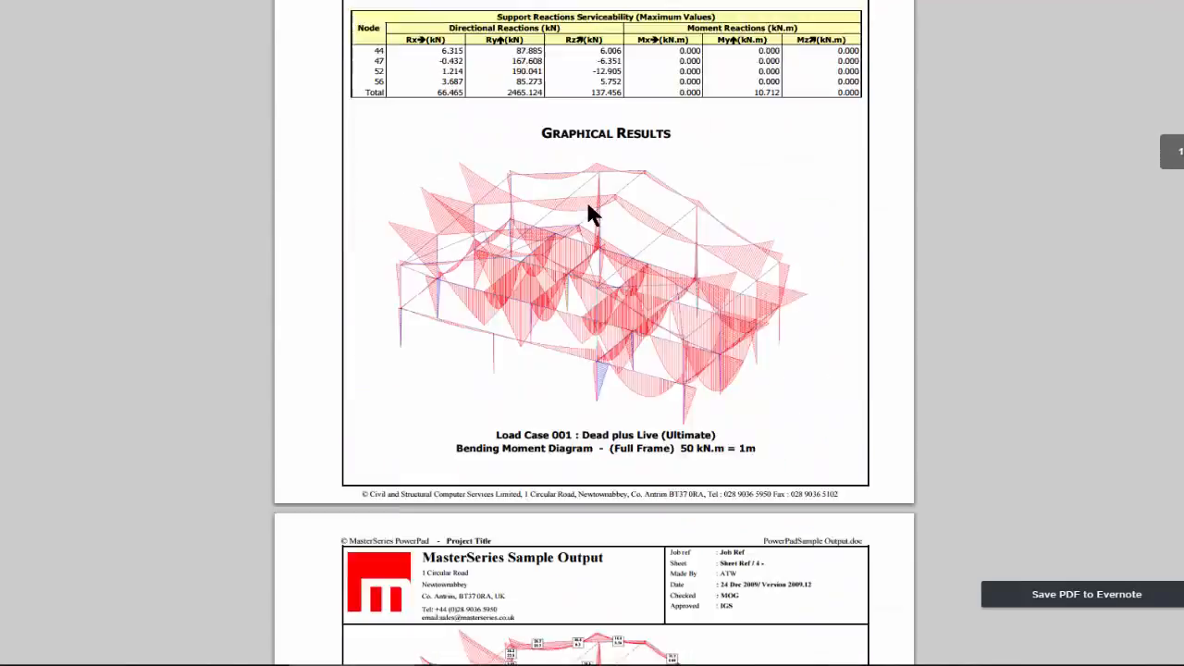
pyautogui.scroll(1, 574, 342)
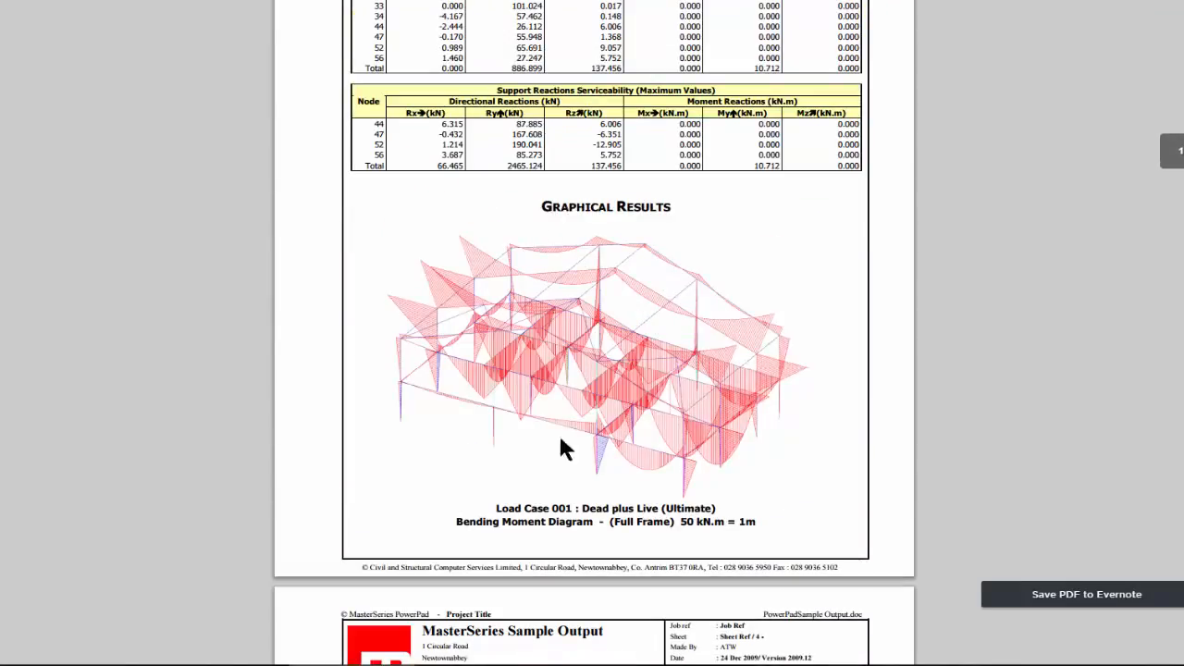
pyautogui.scroll(-2, 574, 444)
pyautogui.scroll(-3, 592, 442)
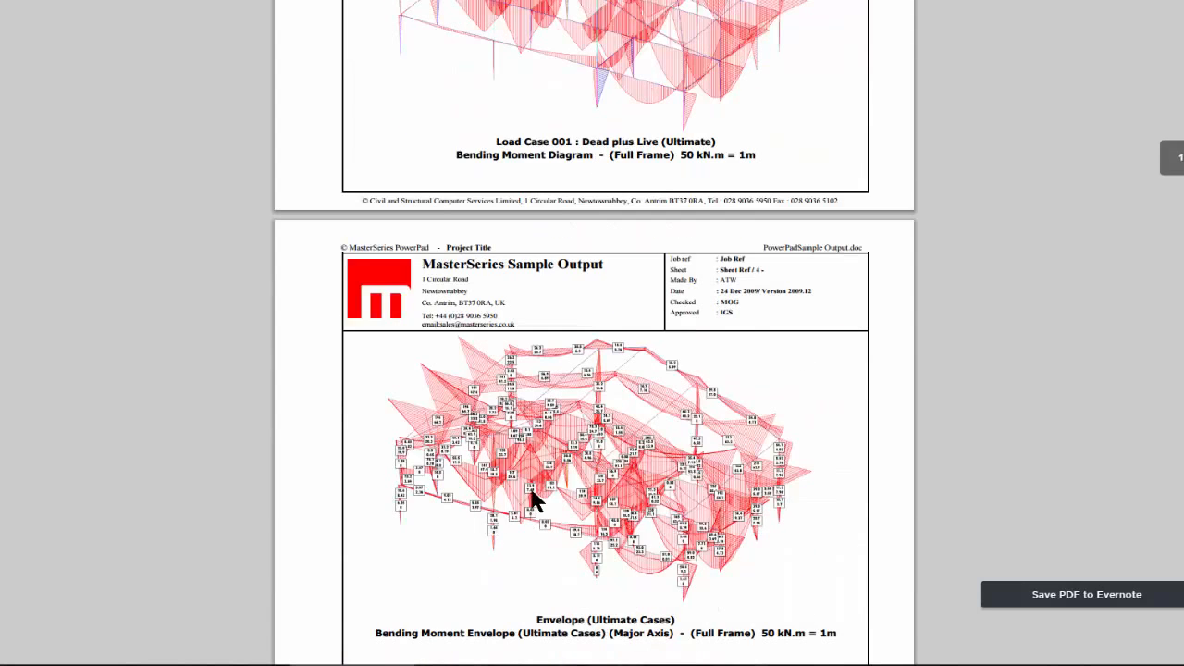
pyautogui.scroll(-2, 530, 495)
pyautogui.scroll(-9, 532, 498)
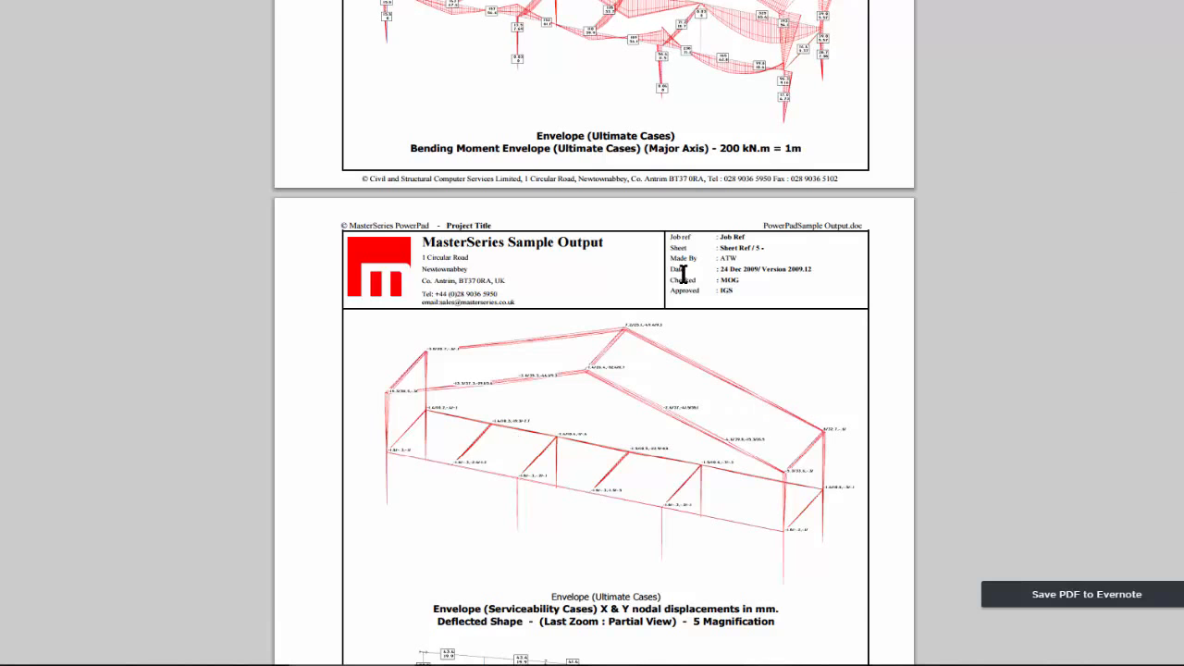
# - Inspect the deflected shape's X and Y nodal displacements and the serviceability shear force envelope at a larger size
pyautogui.keyDown('ctrl'); pyautogui.scroll(3, 555, 481); pyautogui.keyUp('ctrl')
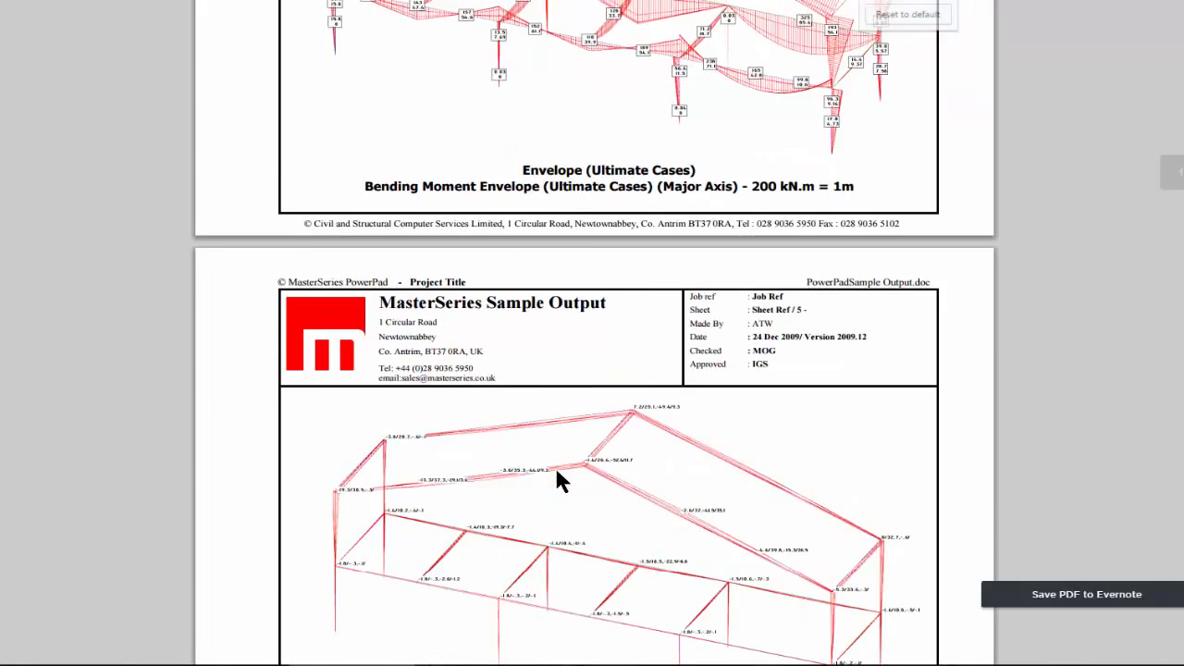
pyautogui.scroll(-4, 555, 482)
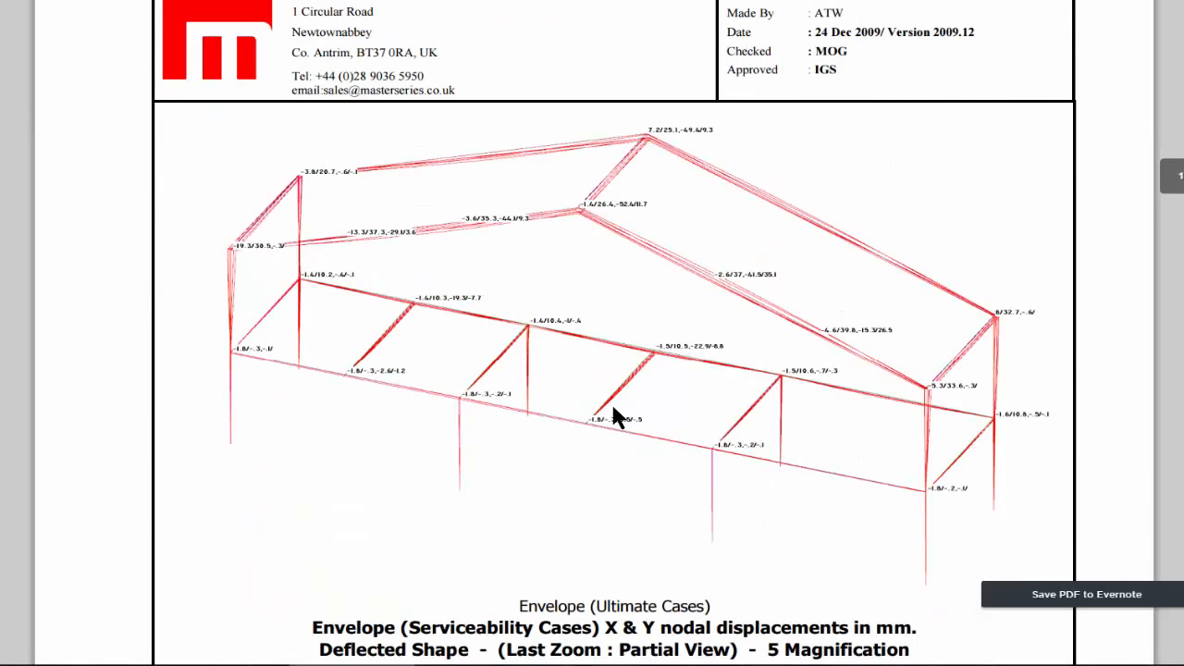
pyautogui.keyDown('ctrl'); pyautogui.scroll(2, 611, 407); pyautogui.keyUp('ctrl')
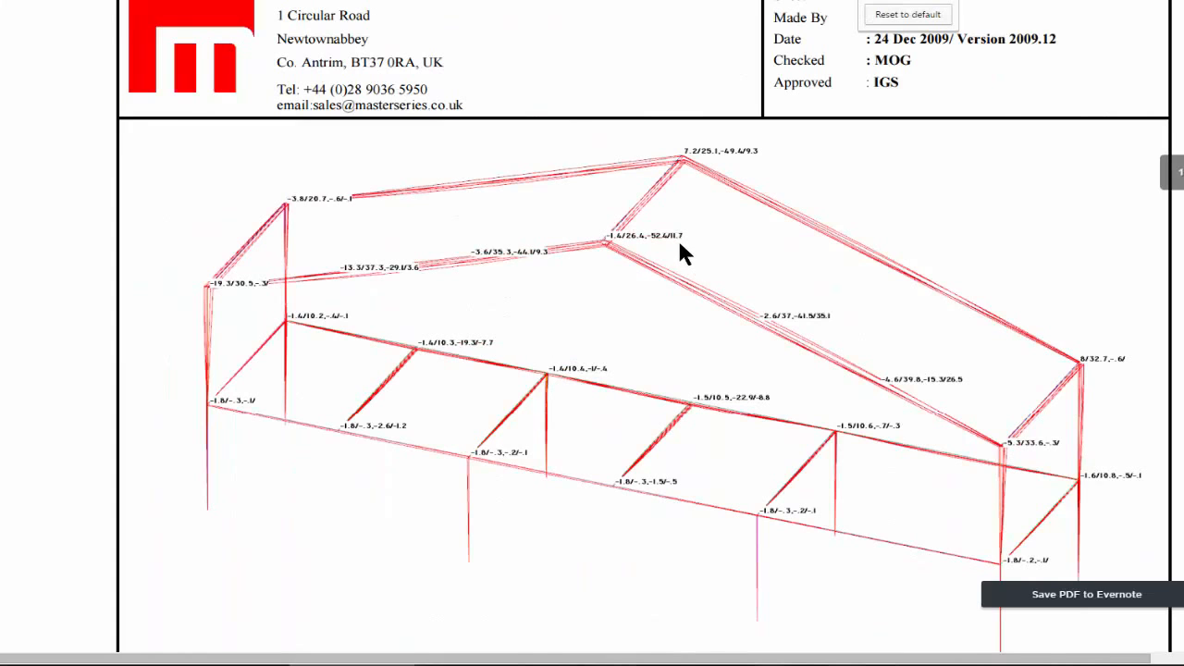
pyautogui.scroll(-5, 655, 435)
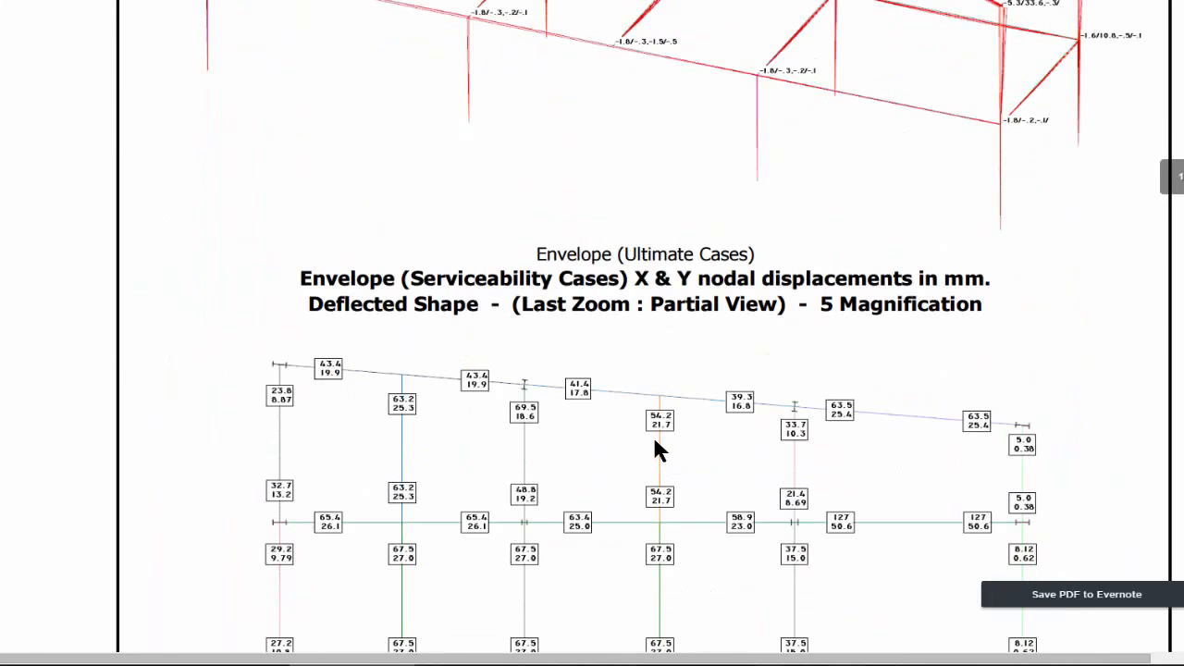
pyautogui.scroll(1, 648, 278)
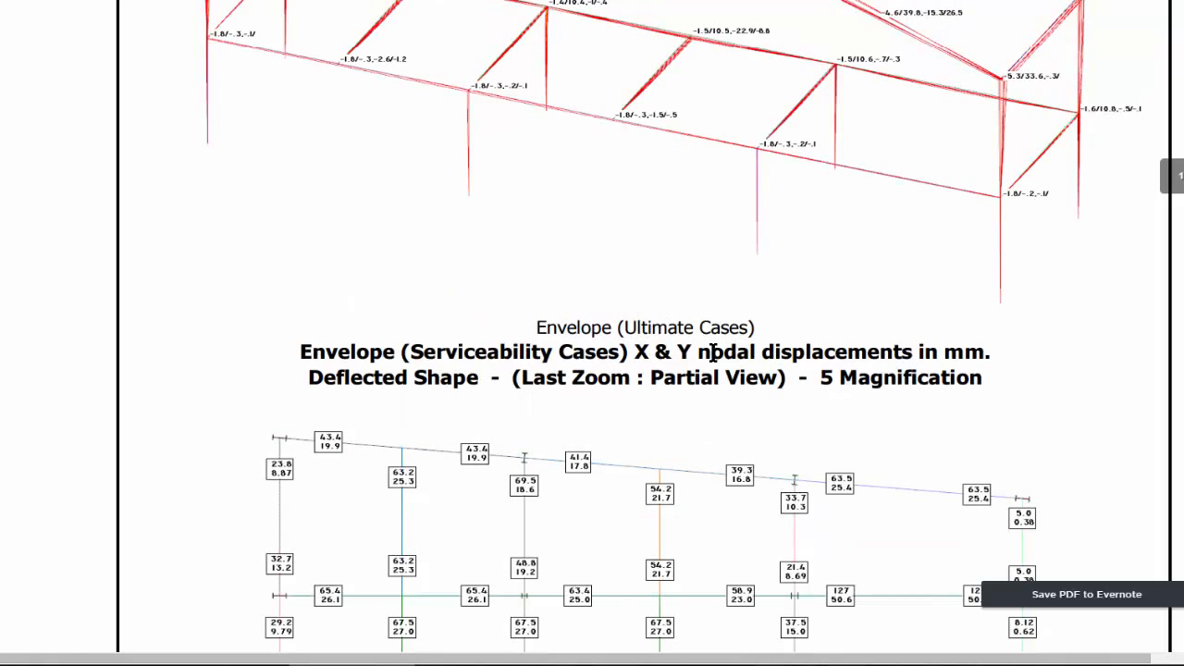
pyautogui.scroll(4, 661, 298)
pyautogui.scroll(-1, 574, 413)
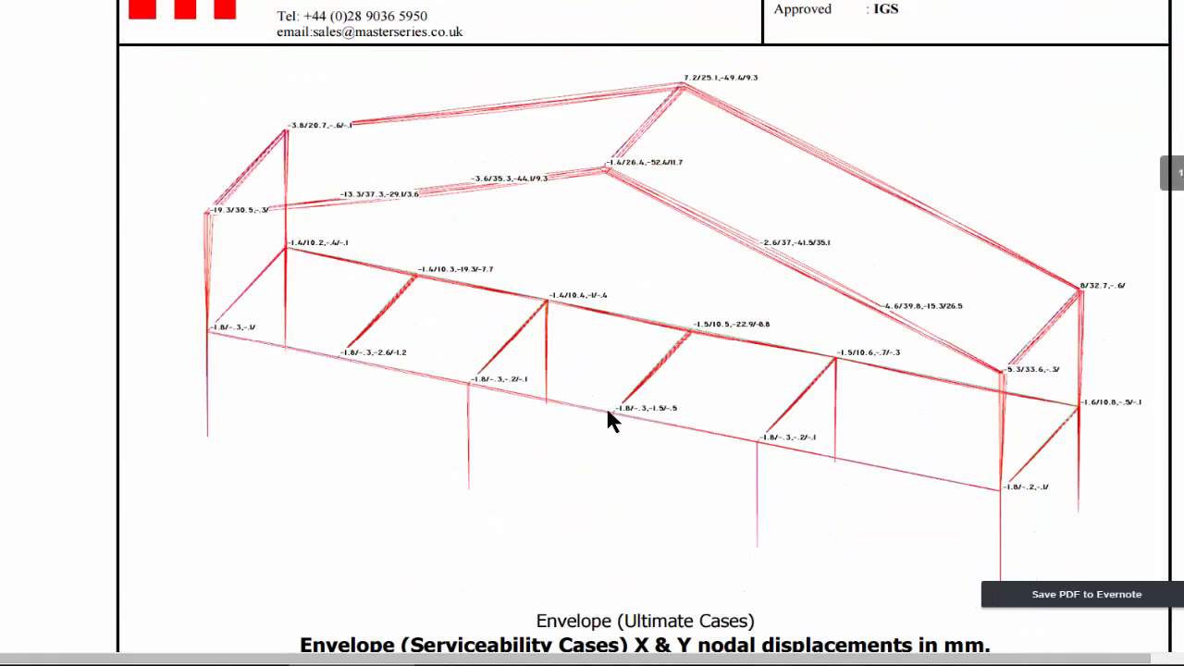
pyautogui.scroll(-15, 656, 502)
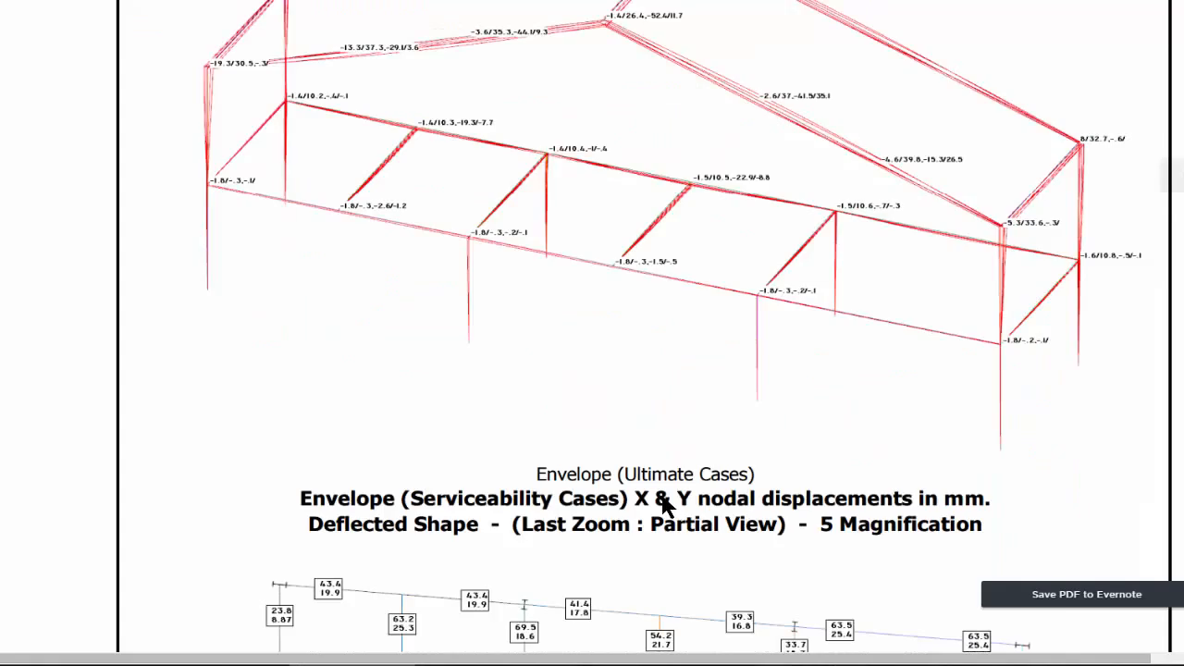
pyautogui.scroll(5, 666, 507)
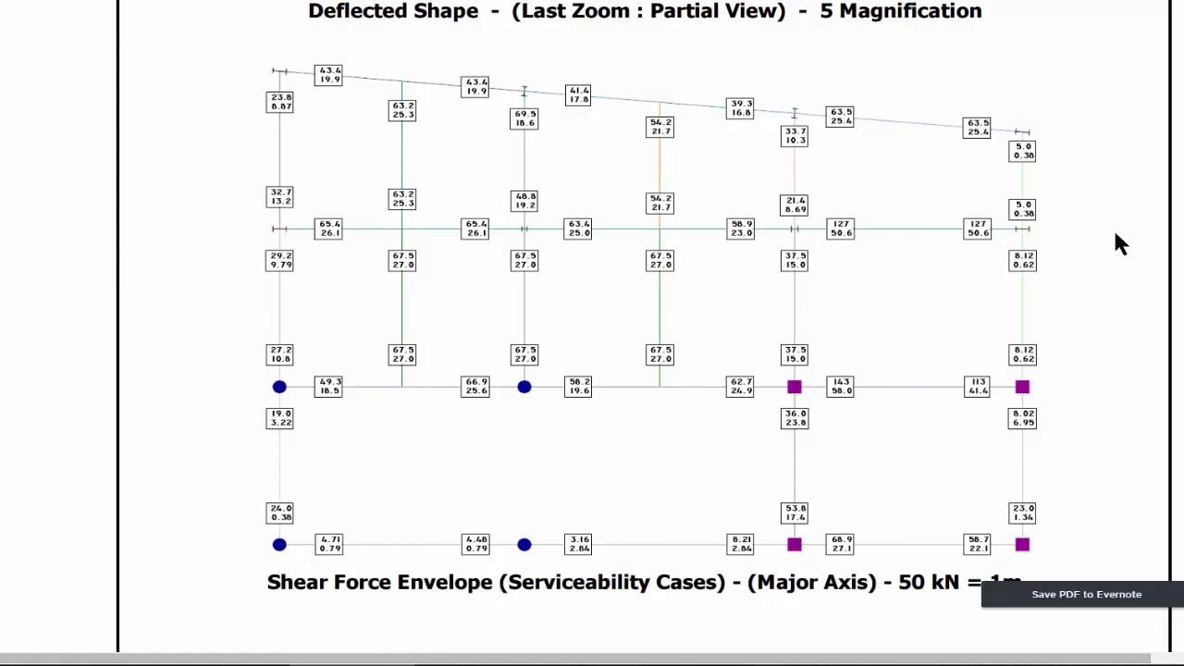
# - Examine the column diagram of maximum and minimum axial forces for the ultimate cases
pyautogui.scroll(-10, 562, 468)
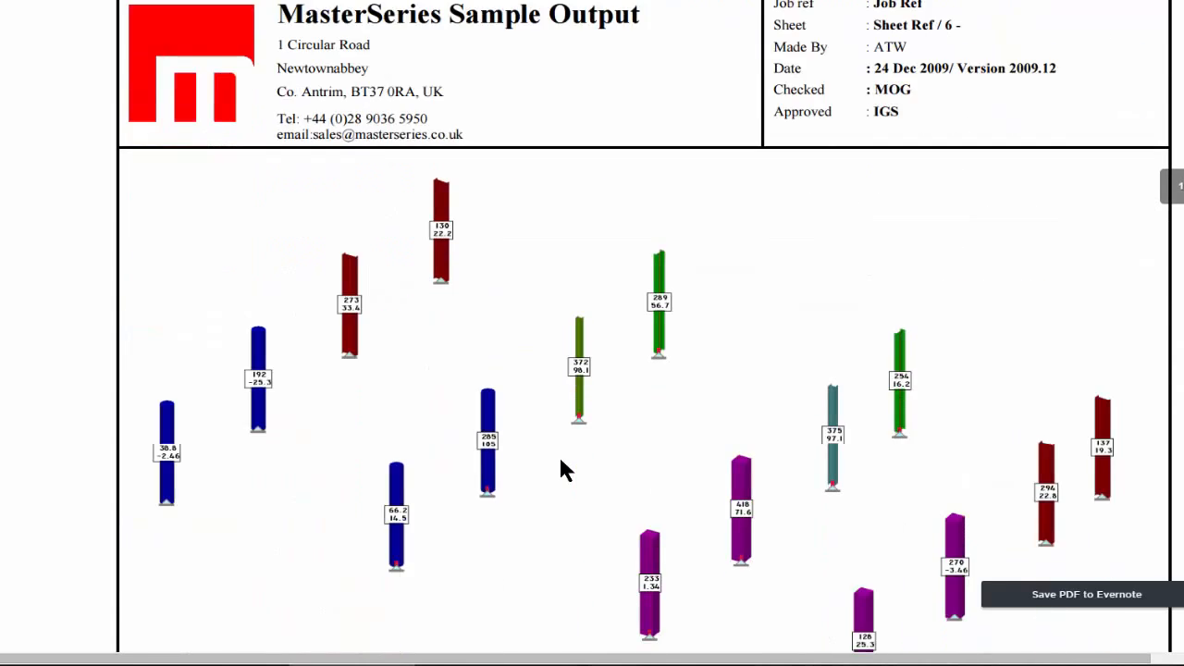
pyautogui.scroll(-3, 562, 461)
pyautogui.scroll(2, 530, 437)
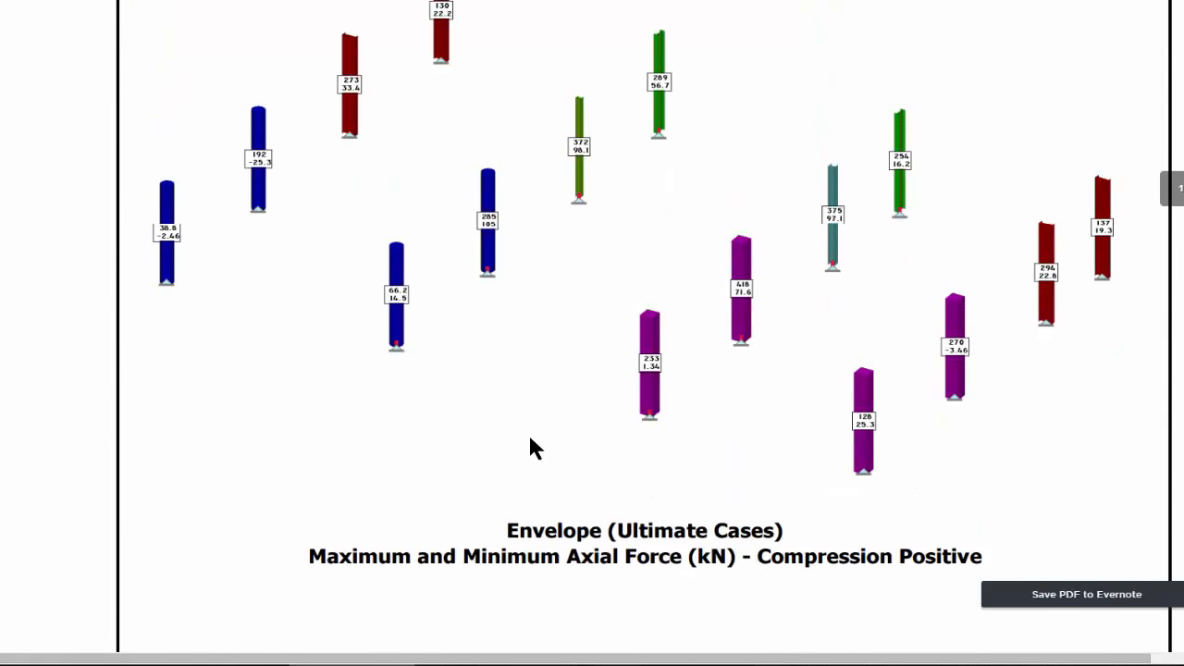
pyautogui.keyDown('ctrl'); pyautogui.scroll(-3, 530, 448); pyautogui.keyUp('ctrl')
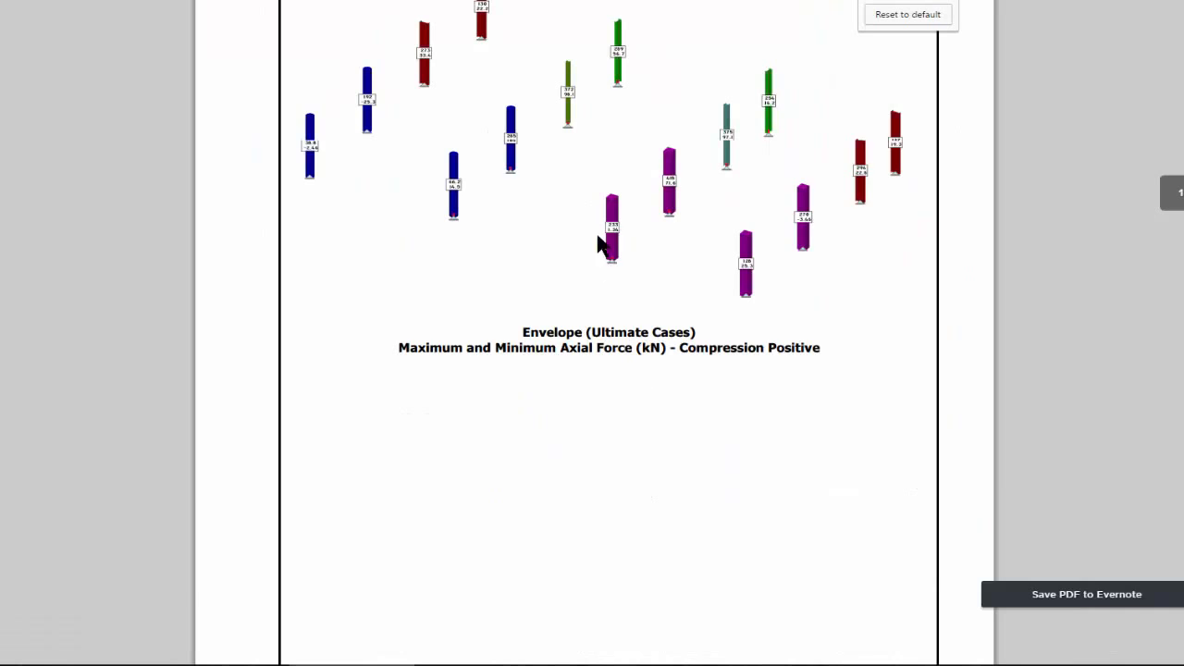
# - Review the Steel Design Summary's list of checks and highlight the result row for members 9-10
pyautogui.scroll(-10, 595, 355)
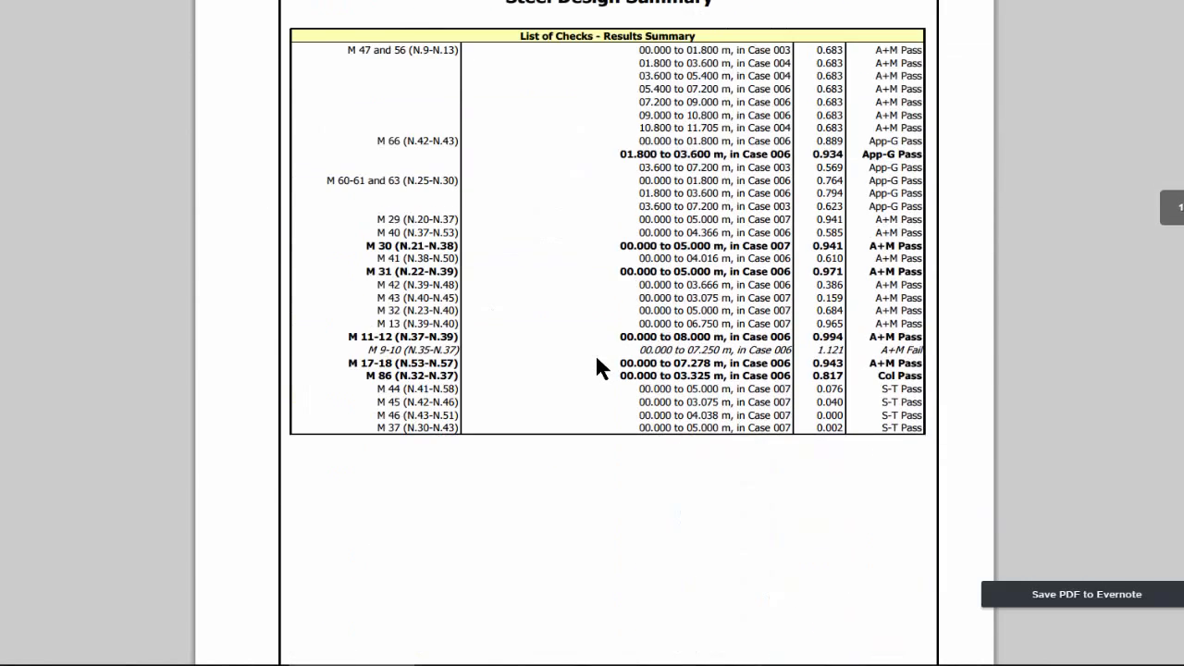
pyautogui.scroll(3, 596, 361)
pyautogui.scroll(-1, 583, 372)
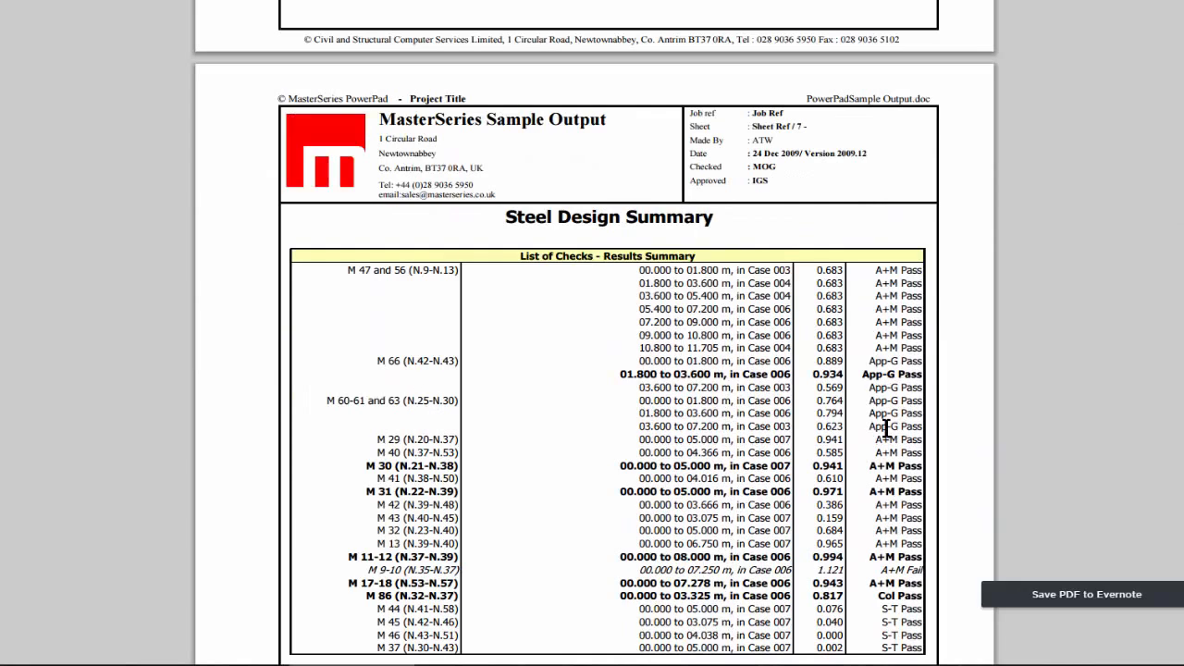
pyautogui.scroll(-2, 818, 518)
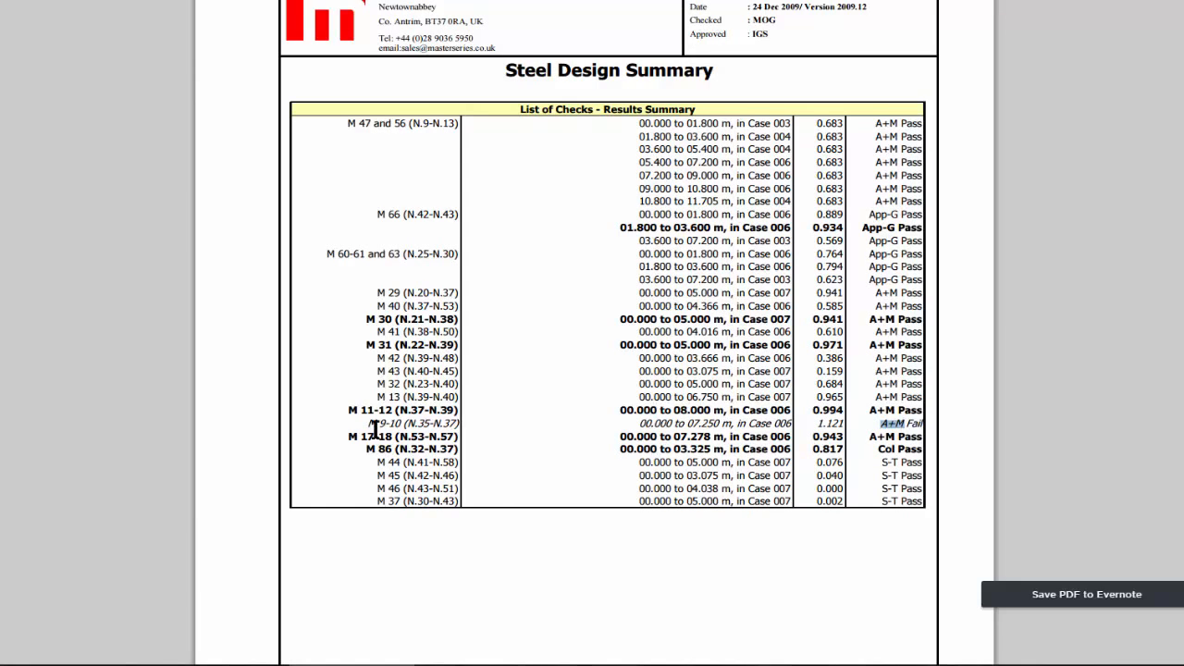
pyautogui.moveTo(370, 423); pyautogui.dragTo(905, 435)
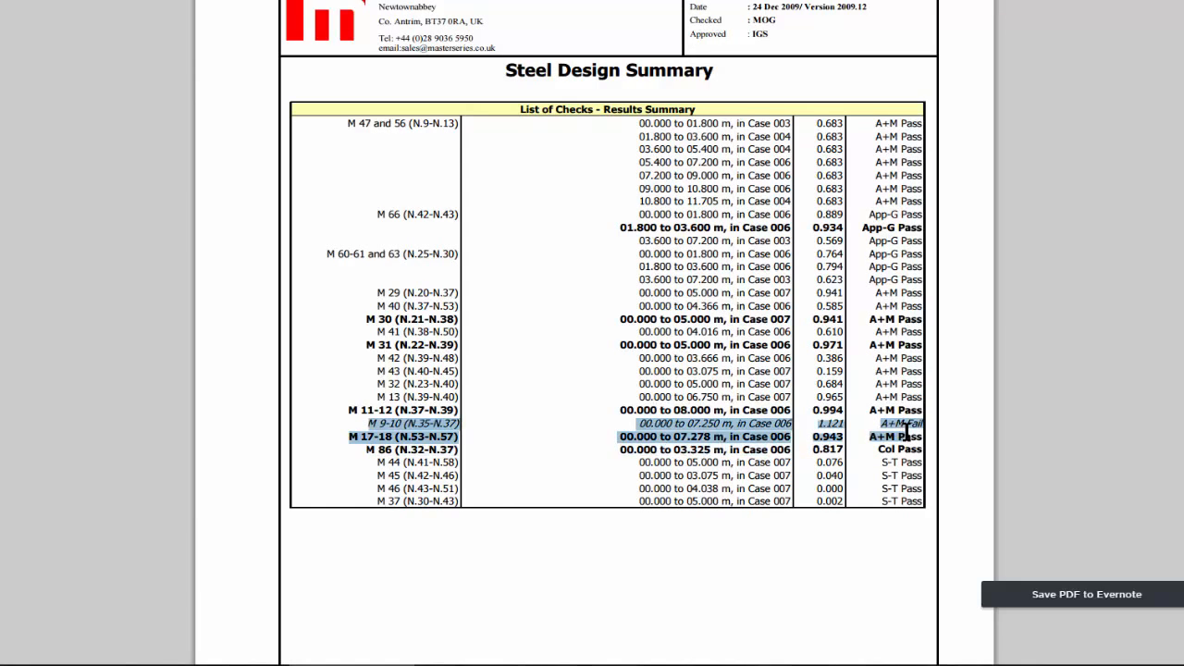
# - Look through the detailed steel design output, from the member 66 stability check to the simple-construction column check
pyautogui.scroll(-20, 796, 507)
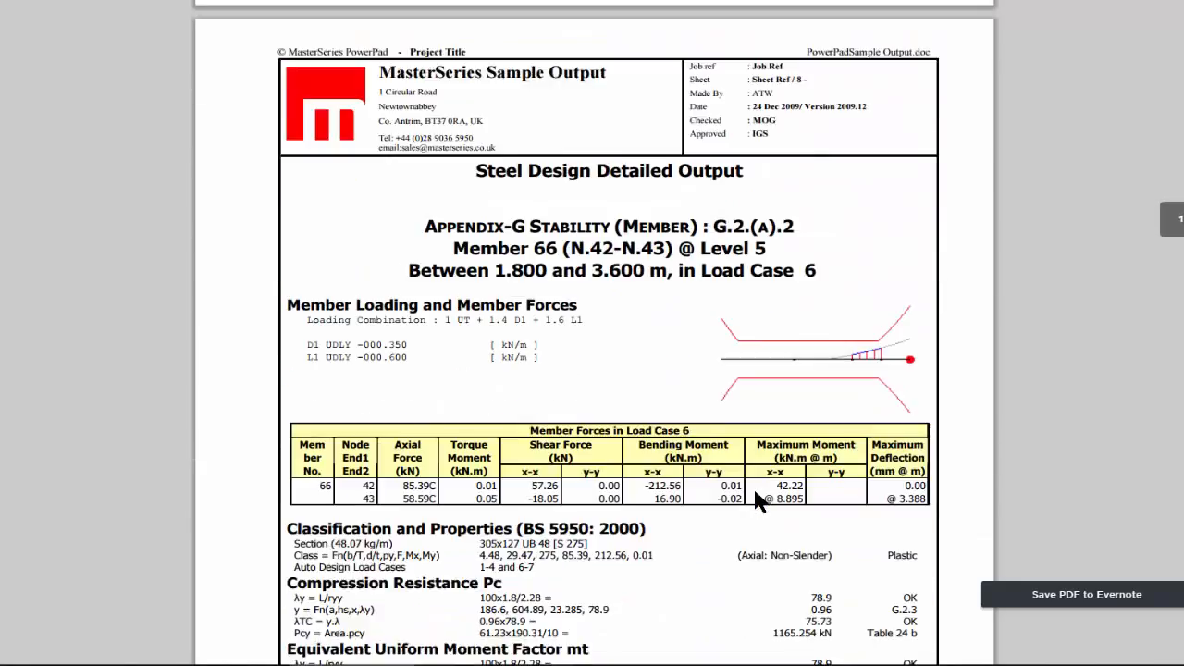
pyautogui.scroll(-15, 754, 498)
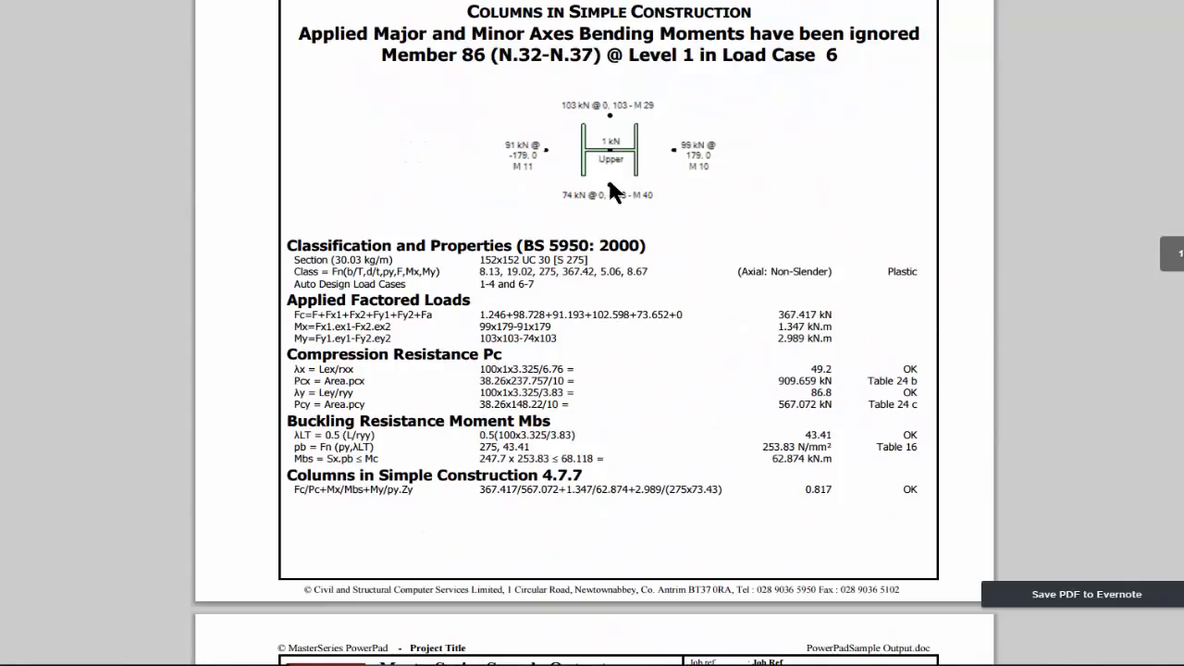
pyautogui.scroll(-15, 611, 182)
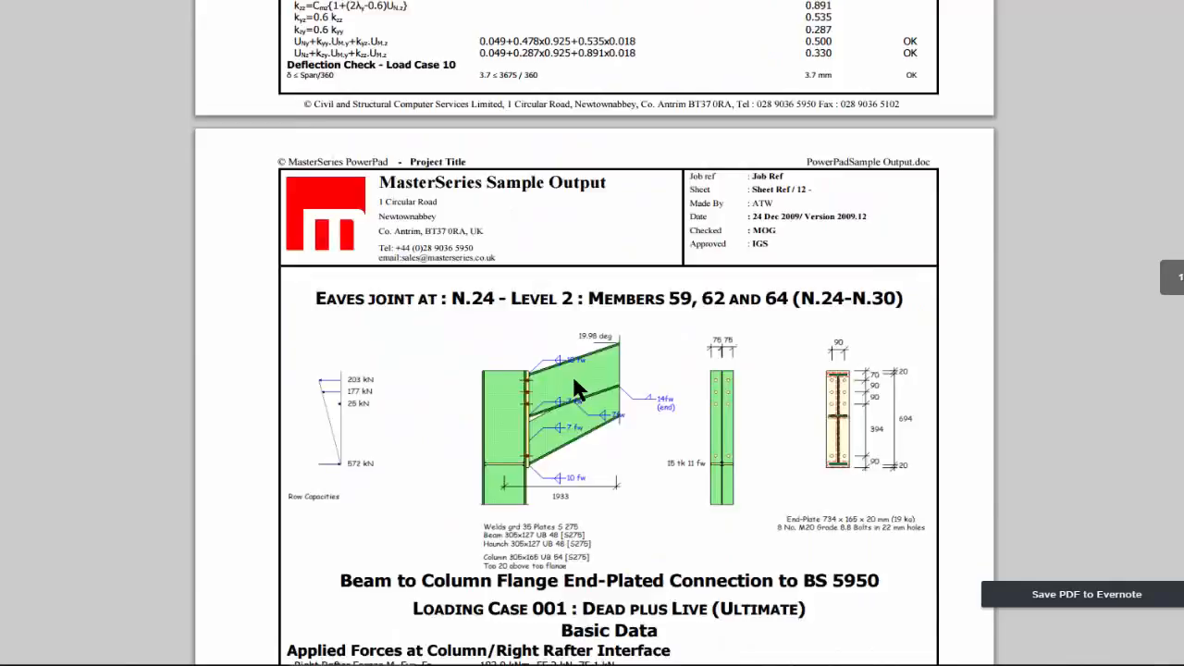
# - Read the eaves joint calculation at N.24, from the connection drawing and unity ratios to the bolt, weld and haunch checks
pyautogui.scroll(-5, 575, 386)
pyautogui.scroll(4, 576, 386)
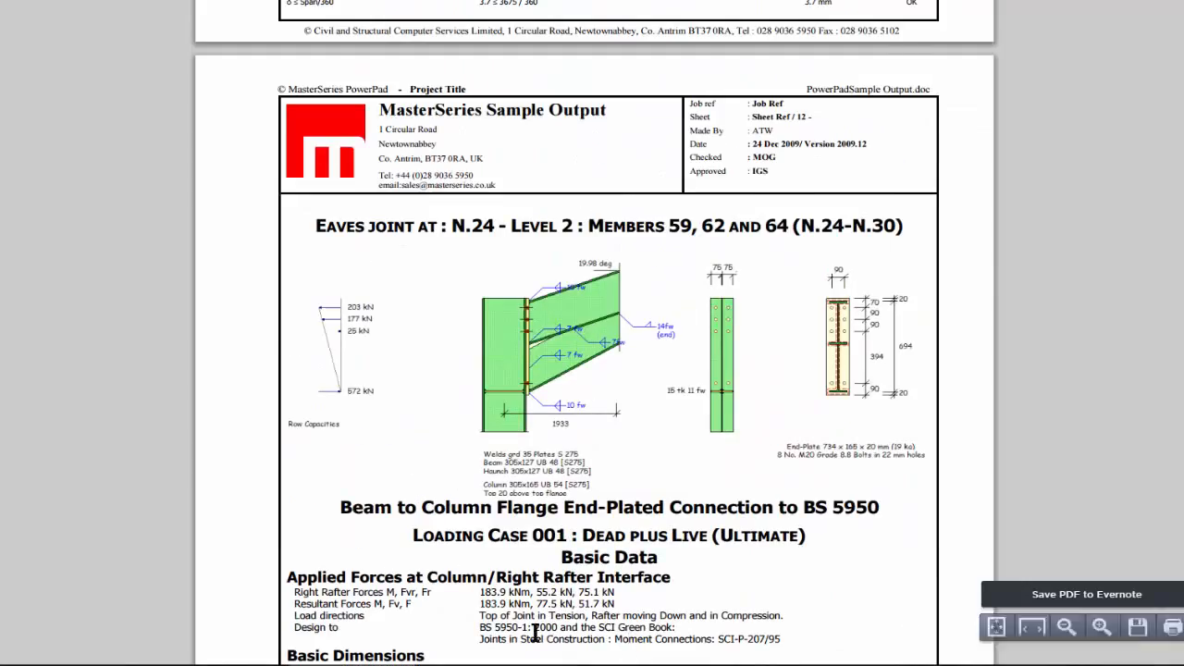
pyautogui.scroll(-3, 444, 498)
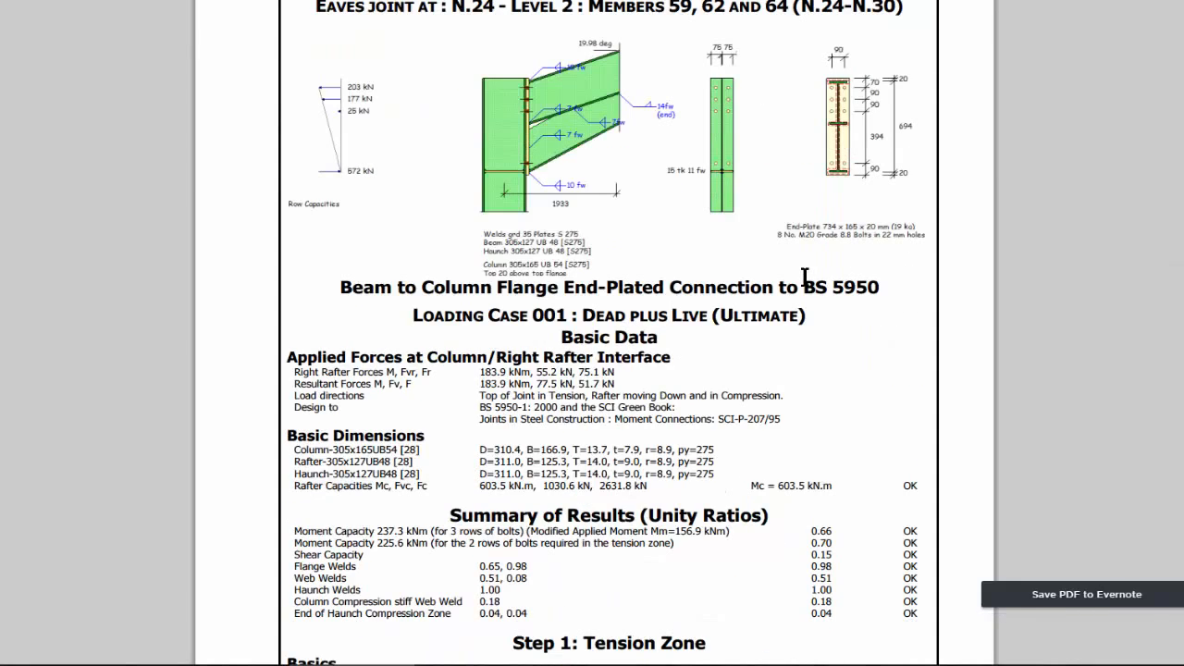
pyautogui.click(592, 348)
pyautogui.scroll(-9, 597, 405)
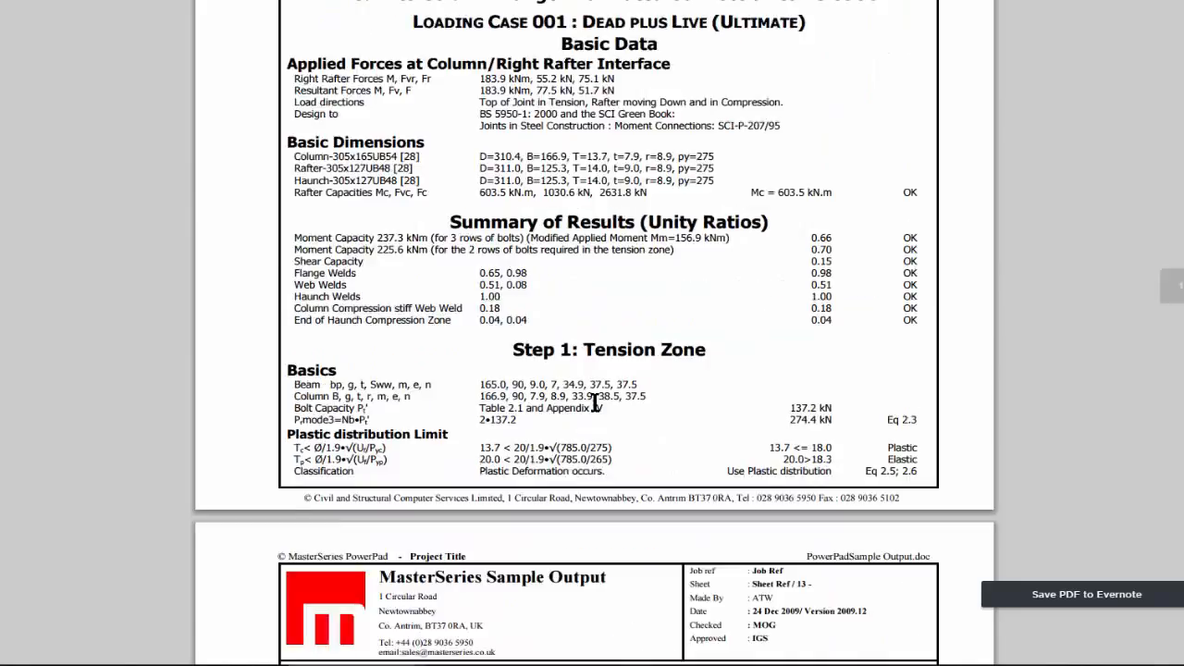
pyautogui.scroll(-20, 597, 405)
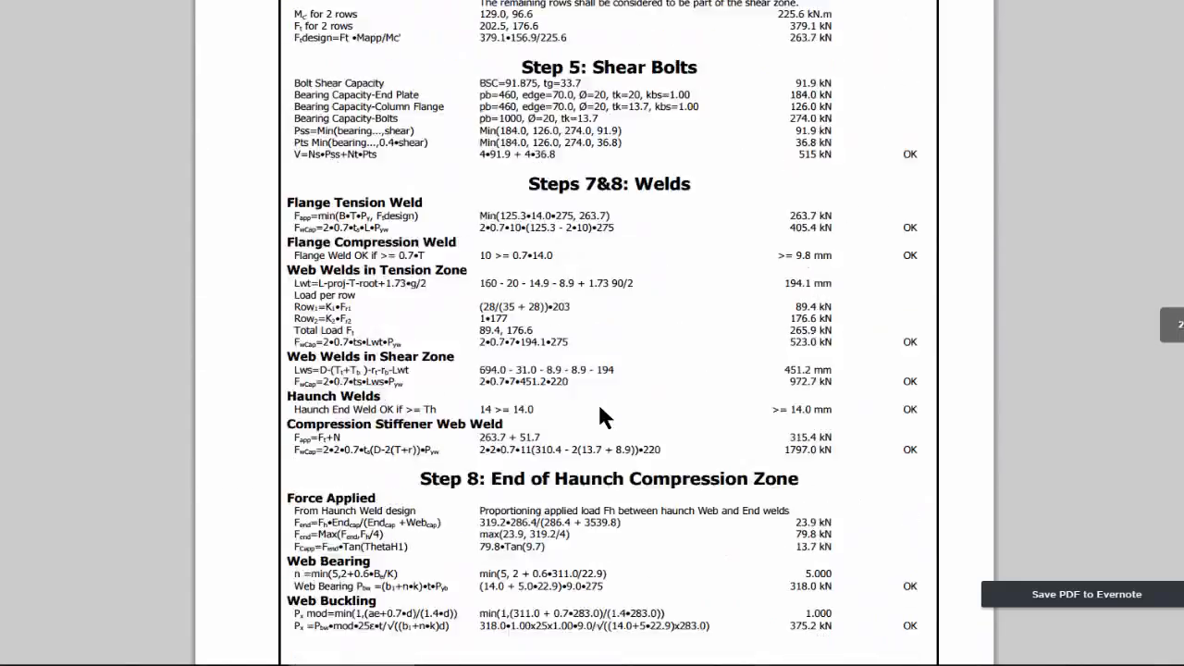
# - Review the beam-to-beam flexible end-plate connection at N.38, from the drawing and unity ratios to the plate, weld and tie force checks
pyautogui.scroll(-12, 598, 401)
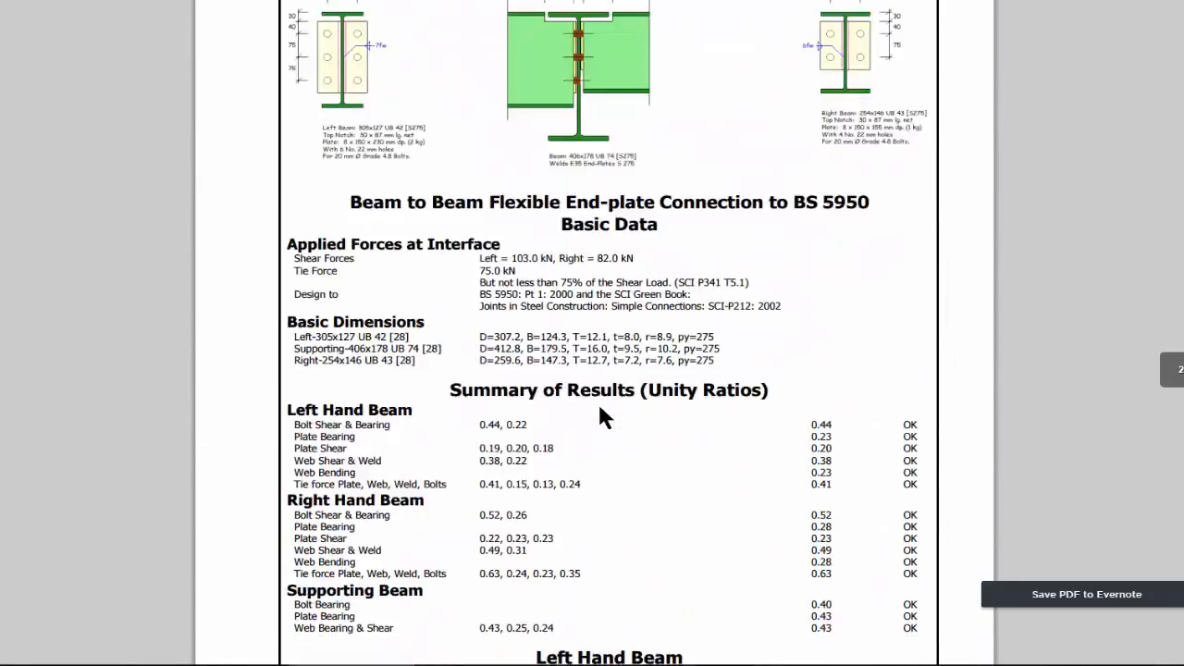
pyautogui.scroll(3, 597, 401)
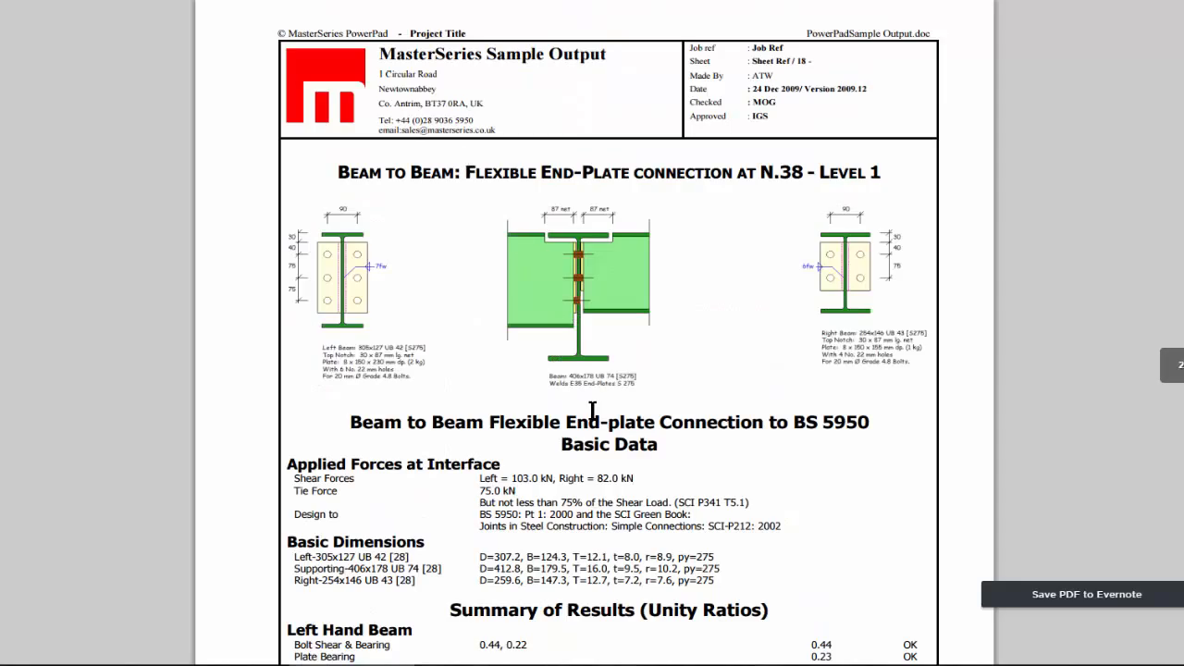
pyautogui.scroll(-5, 595, 411)
pyautogui.scroll(-20, 595, 411)
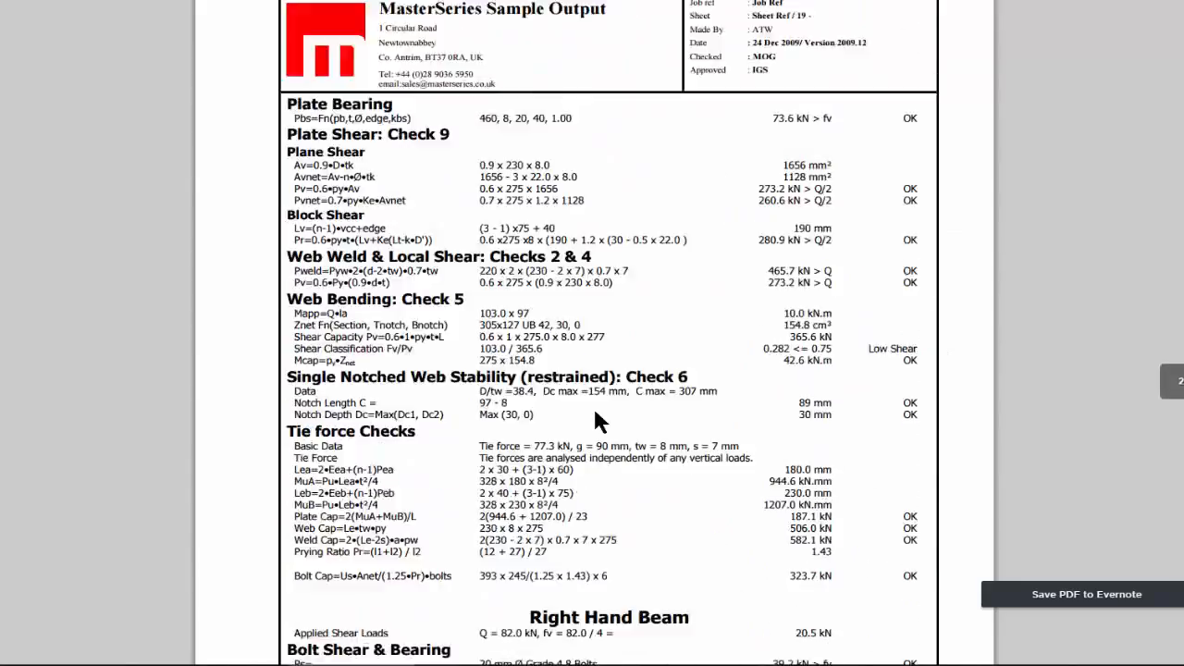
# - Skim the concrete design summary of beam members, columns and pad foundations
pyautogui.scroll(-12, 595, 411)
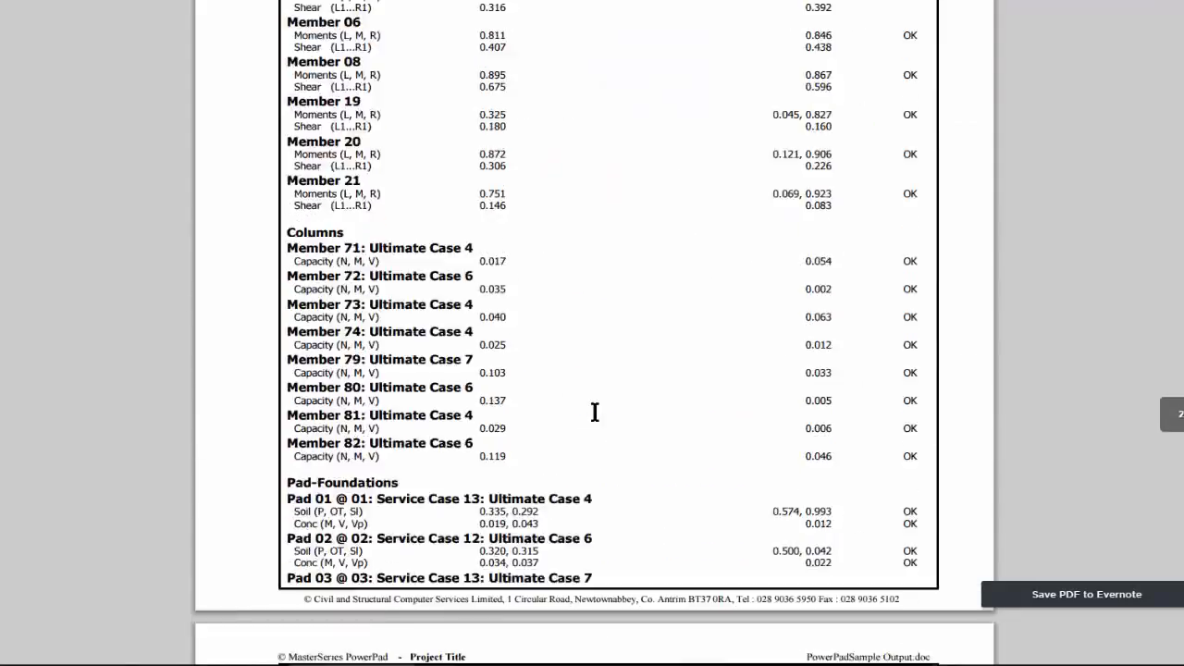
pyautogui.scroll(-11, 595, 411)
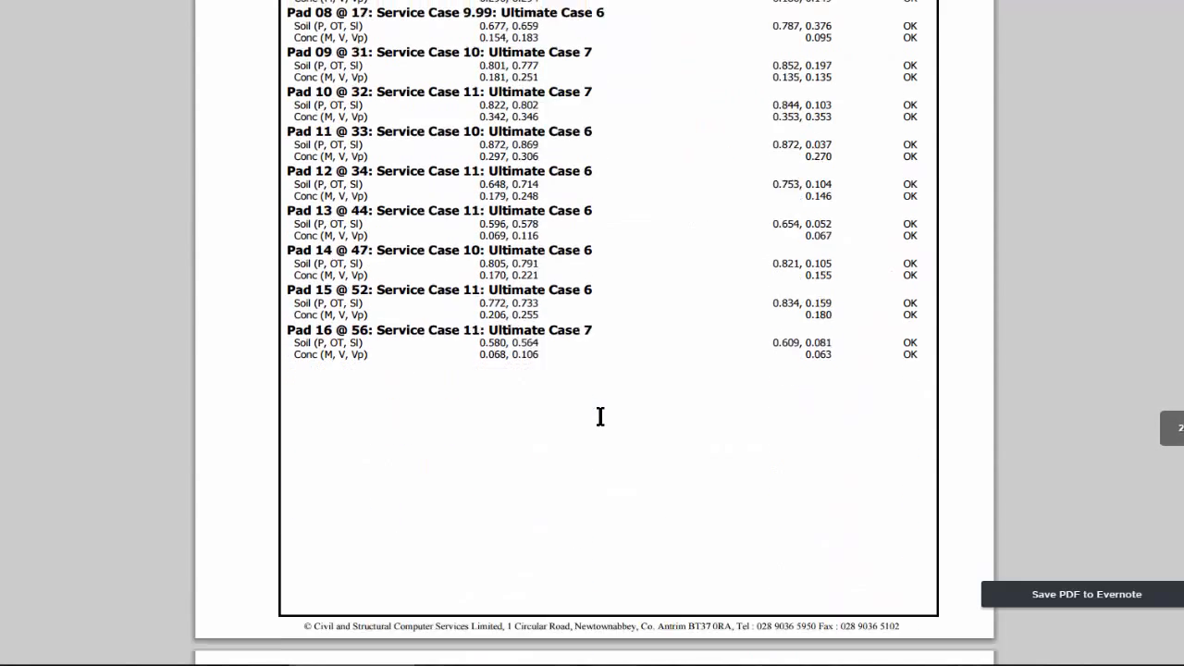
pyautogui.scroll(2, 456, 290)
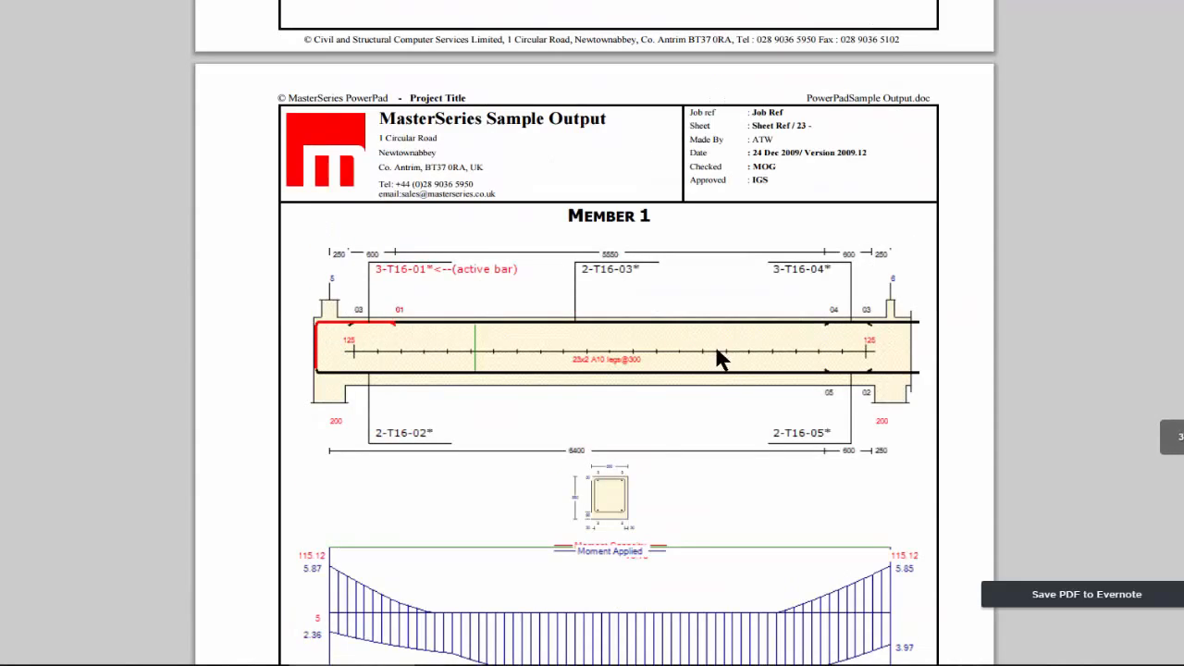
# - Examine the Member 1 concrete beam's reinforcement drawing, moment and shear diagrams, and BS 8110 basic data
pyautogui.scroll(-3, 595, 490)
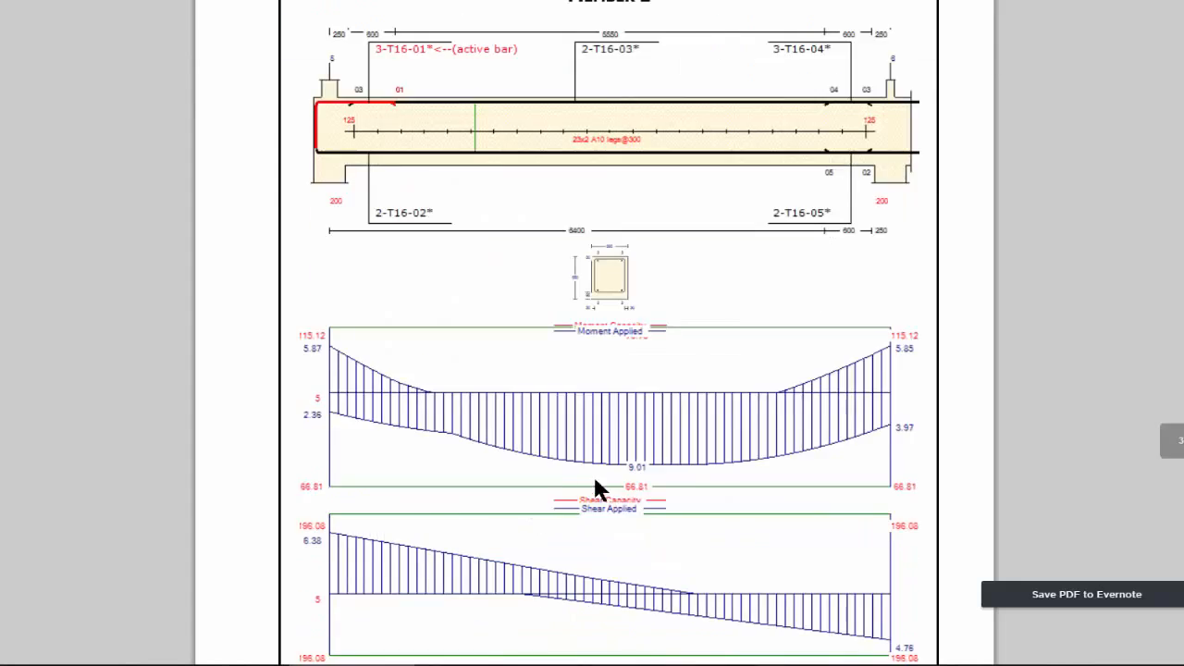
pyautogui.scroll(3, 537, 555)
pyautogui.scroll(-4, 547, 547)
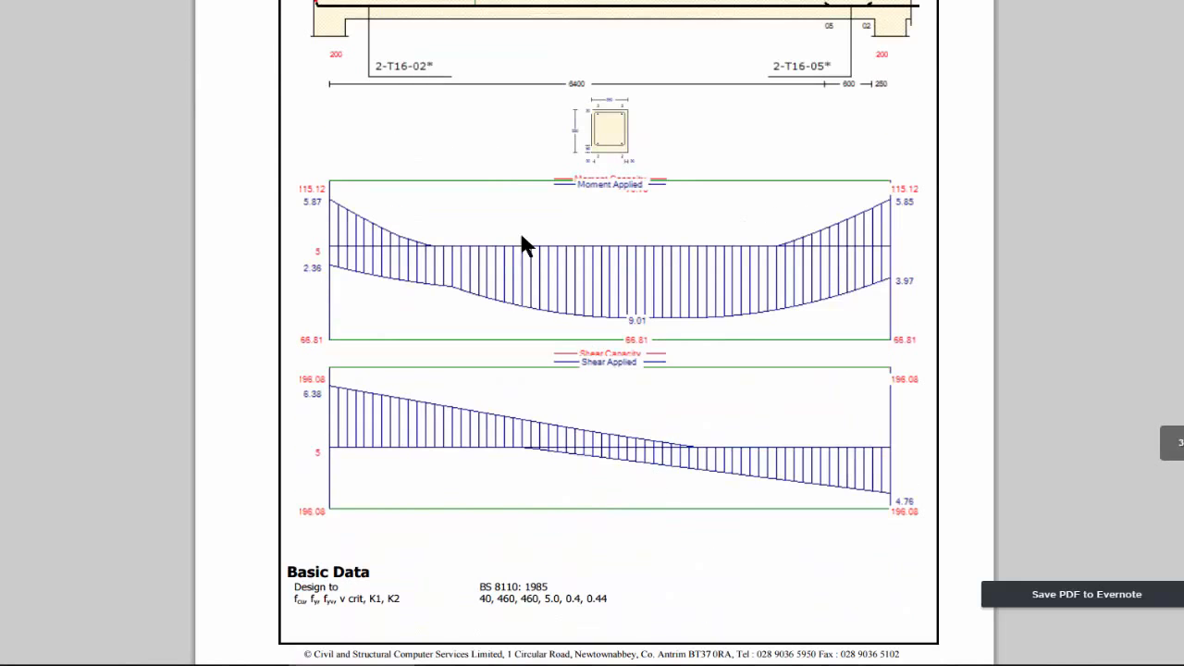
pyautogui.scroll(-10, 589, 418)
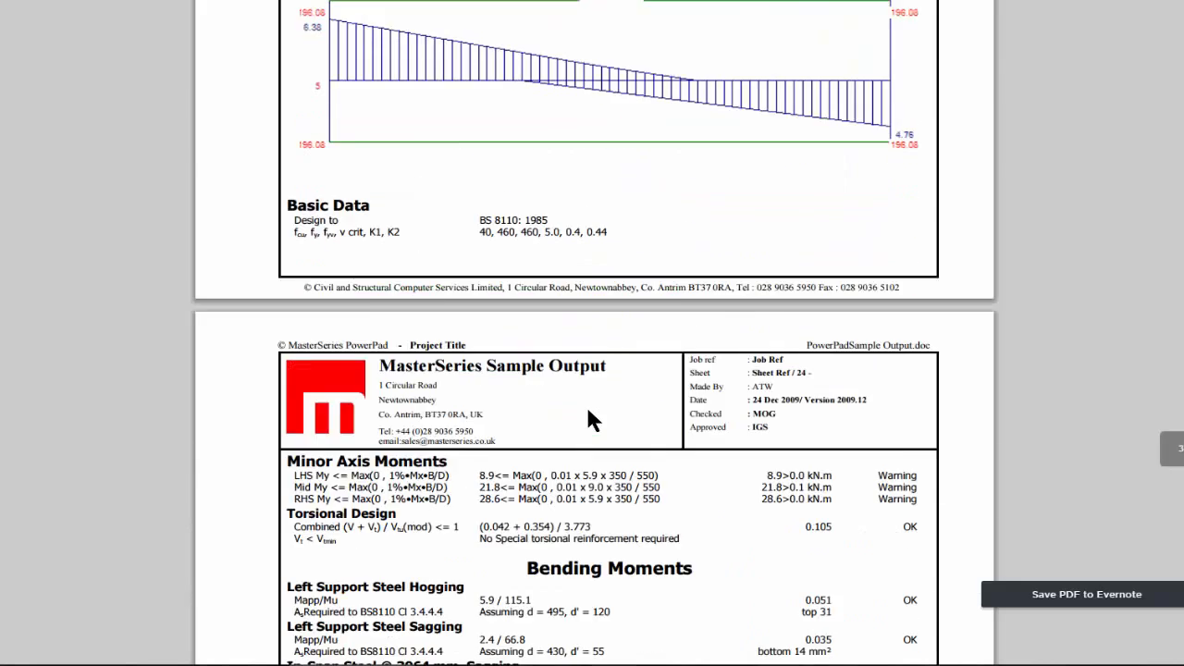
# - Look through the bi-axial column design for Member 73 and the Pad 1 foundation drawing and properties
pyautogui.scroll(-5, 600, 422)
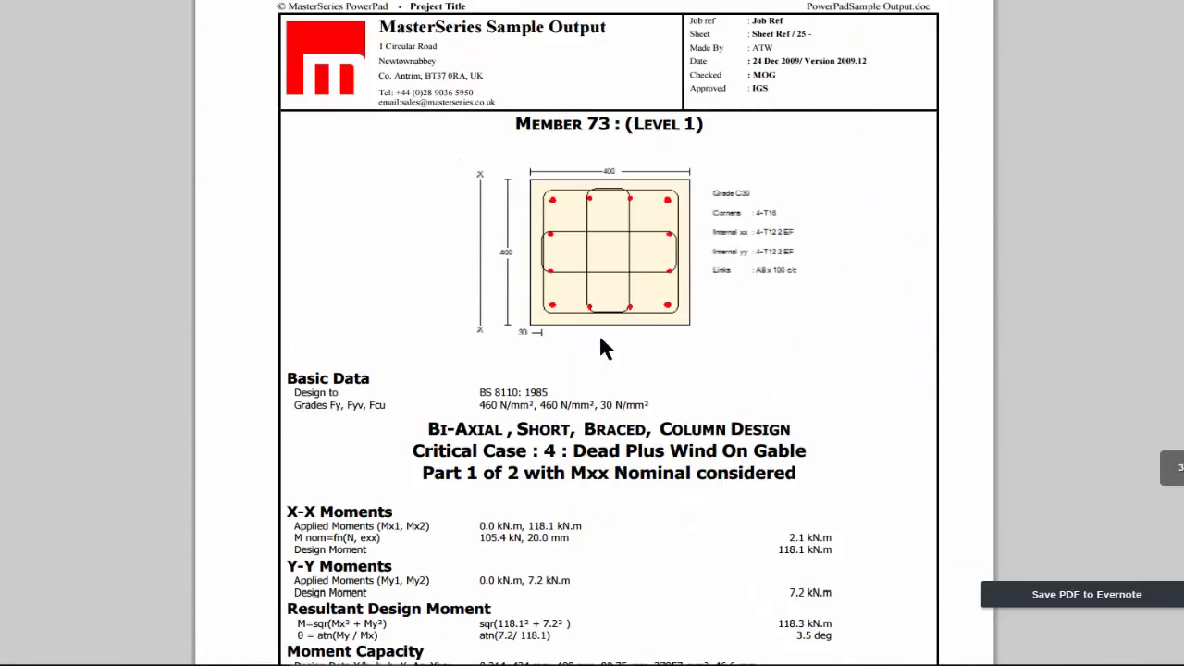
pyautogui.scroll(-3, 642, 318)
pyautogui.scroll(3, 611, 311)
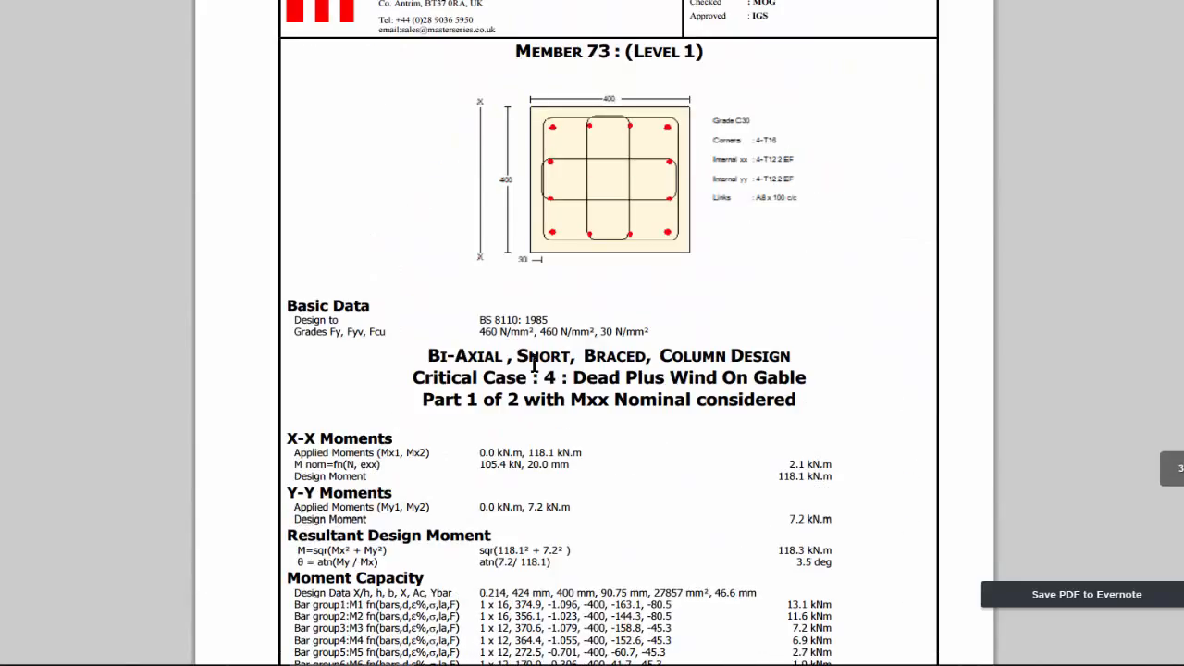
pyautogui.scroll(-12, 620, 439)
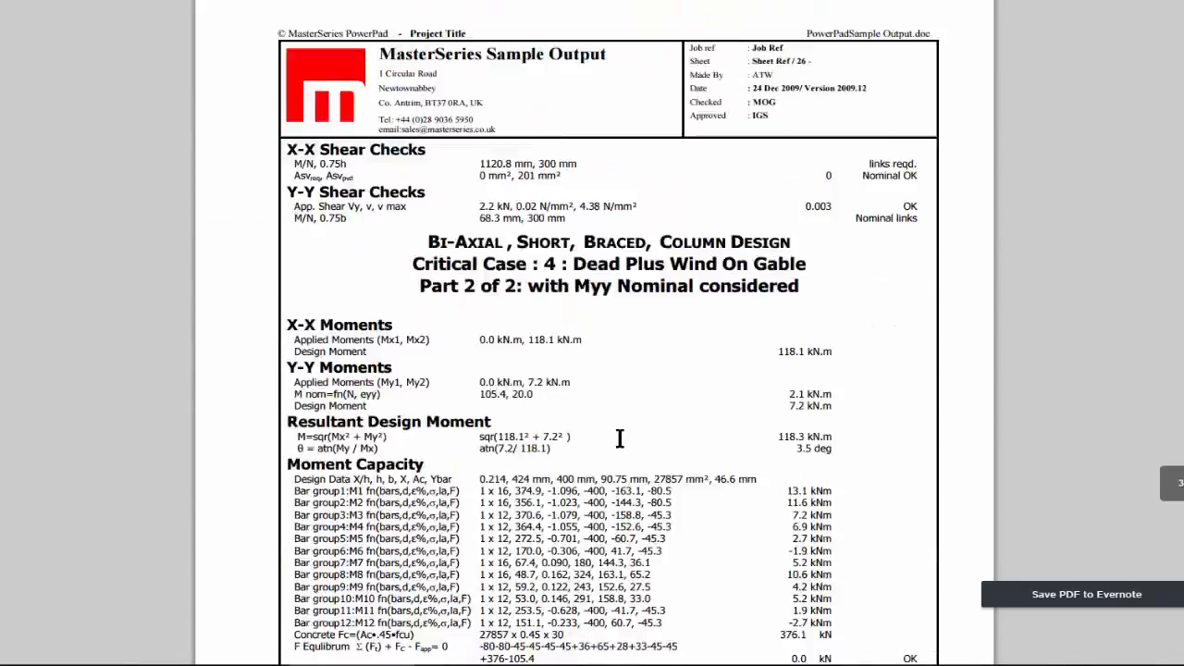
pyautogui.scroll(-12, 620, 438)
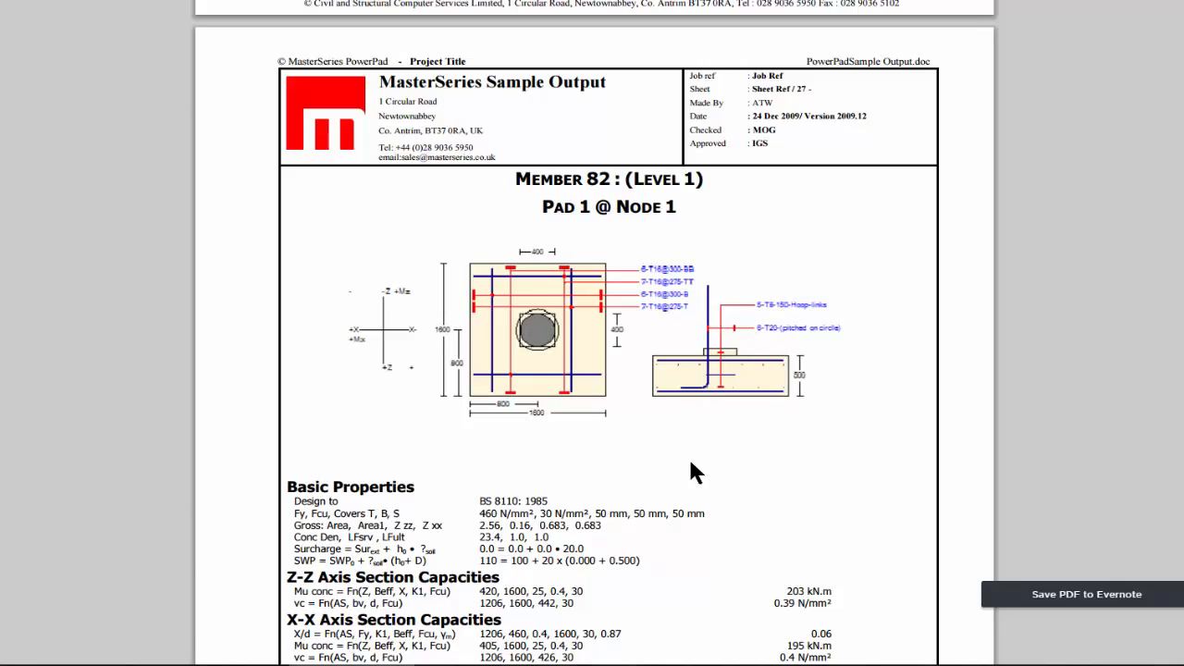
# - Look through the composite beam designs and the free-standing stiffened single-leaf masonry wall design
pyautogui.scroll(-20, 691, 462)
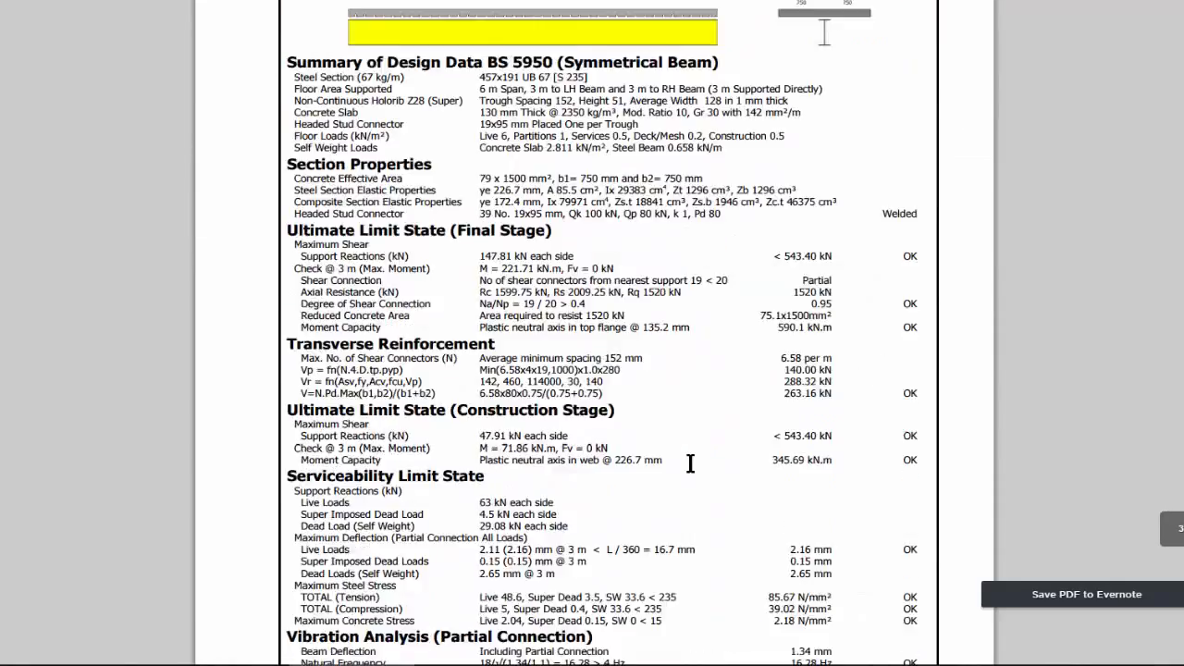
pyautogui.scroll(-20, 691, 463)
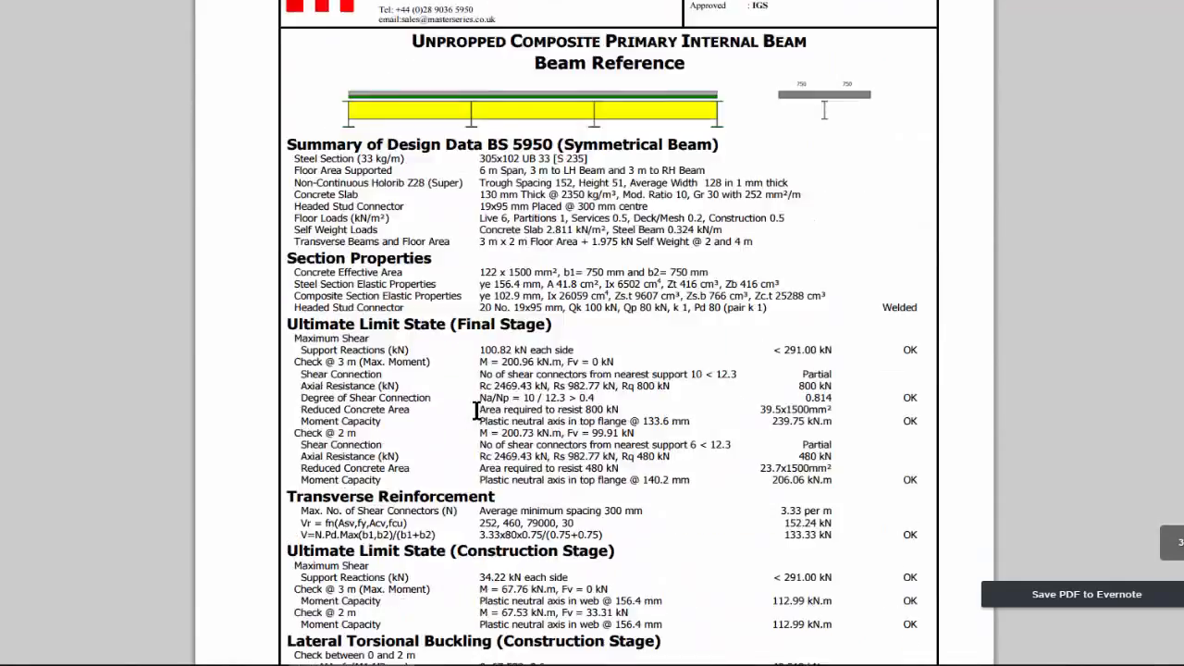
pyautogui.scroll(-12, 477, 409)
pyautogui.scroll(-12, 484, 410)
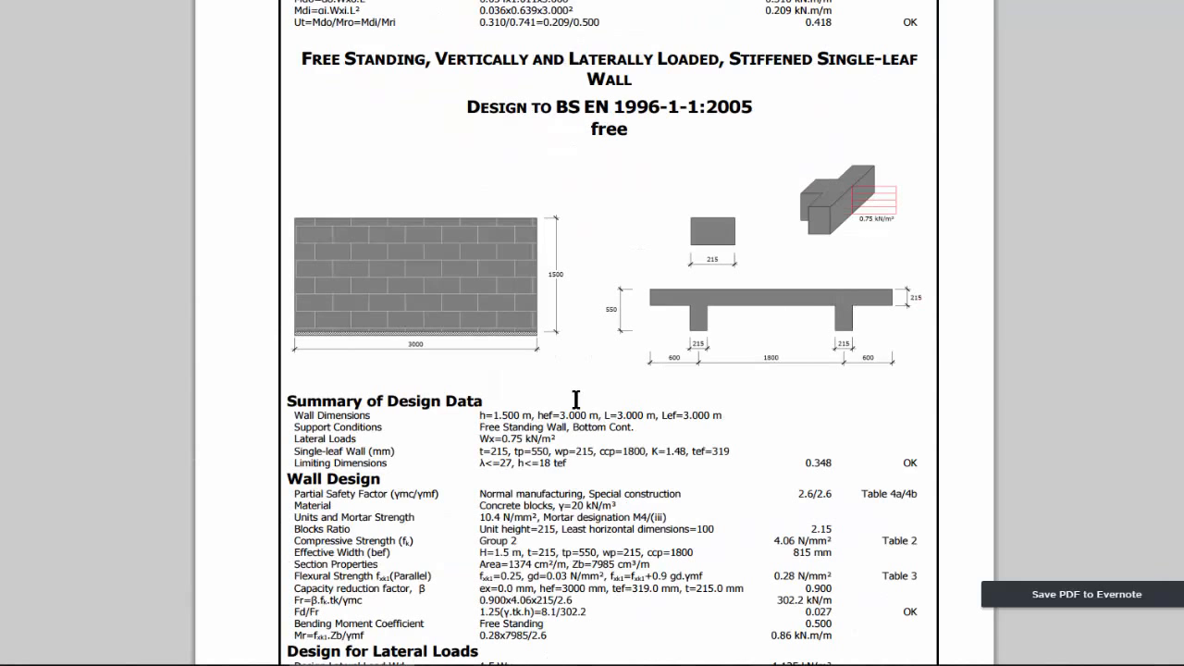
# - Review the reinforced concrete and gravity masonry retaining wall designs, including their pressure diagrams and stability checks
pyautogui.scroll(-10, 545, 450)
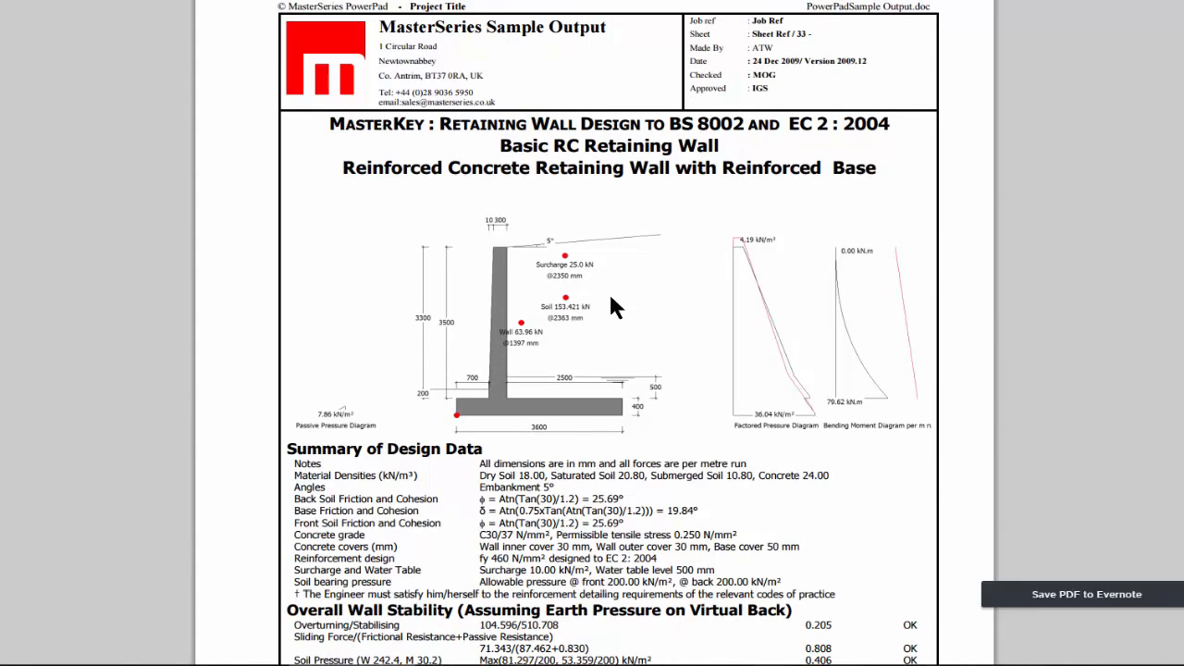
pyautogui.scroll(-6, 609, 292)
pyautogui.scroll(-10, 610, 370)
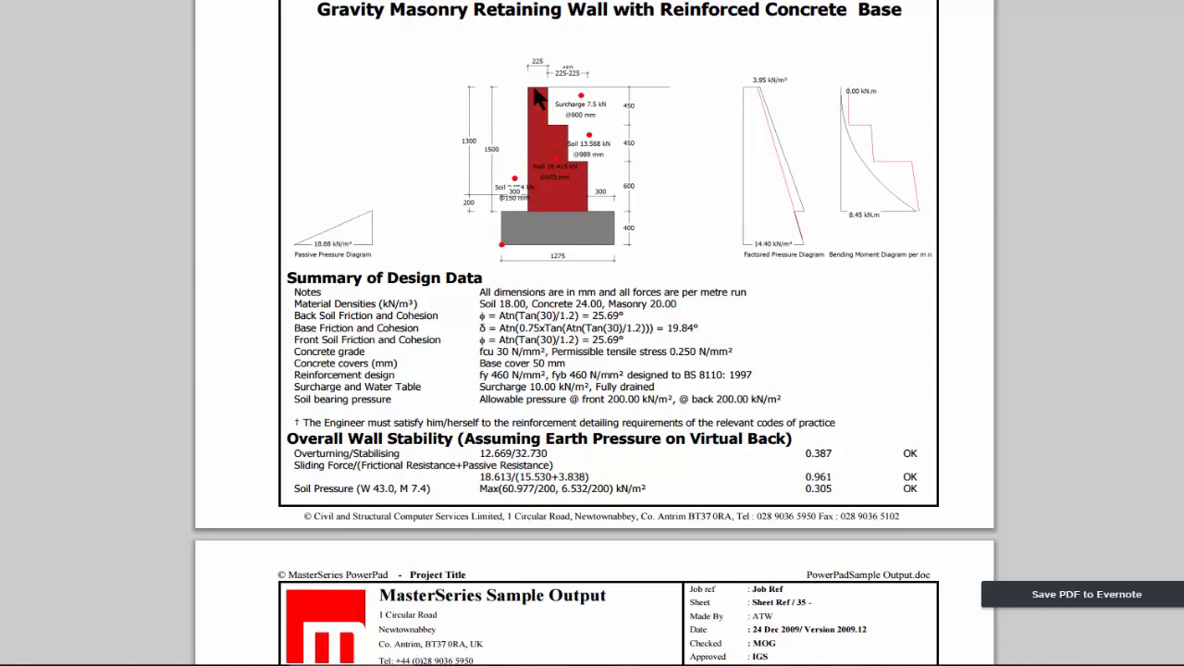
pyautogui.scroll(-3, 606, 381)
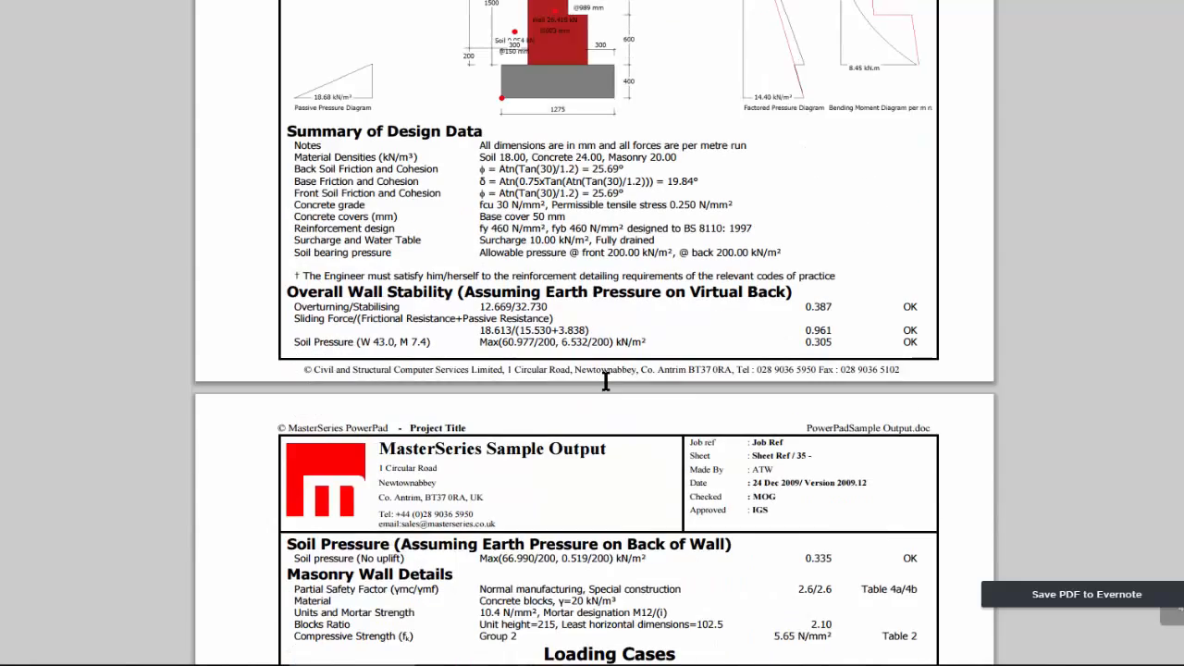
# - Look through the timber design output, from the axial-with-moment member to the joist's bending, shear and deflection checks
pyautogui.scroll(-3, 606, 381)
pyautogui.scroll(-20, 666, 349)
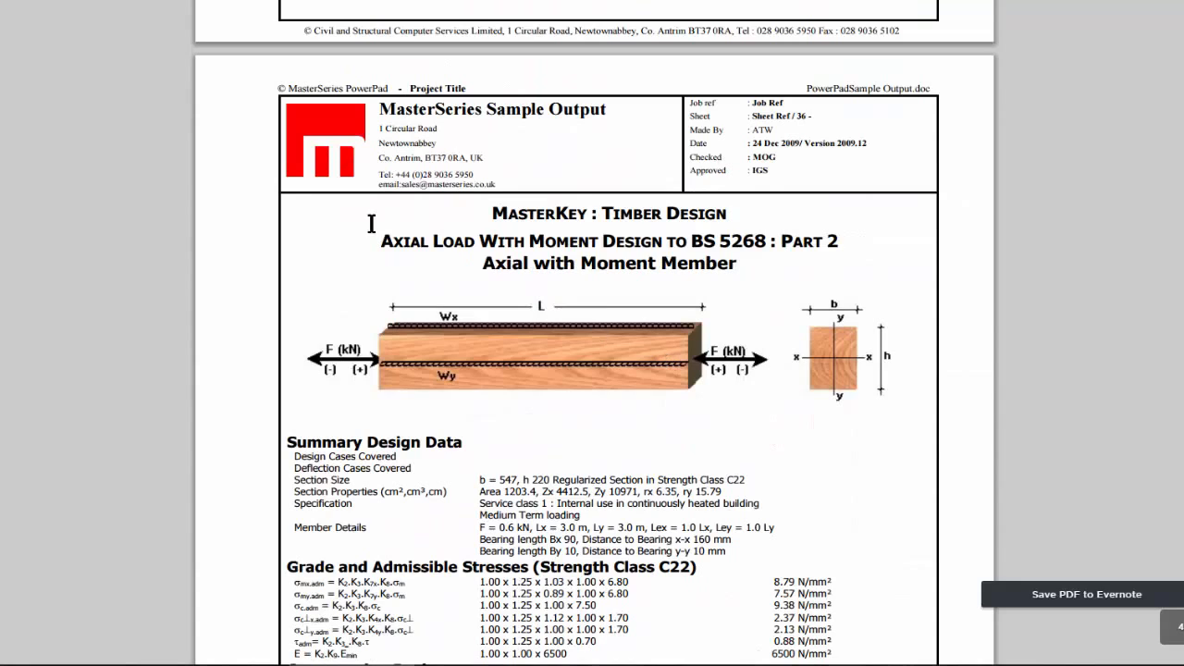
pyautogui.scroll(-20, 597, 450)
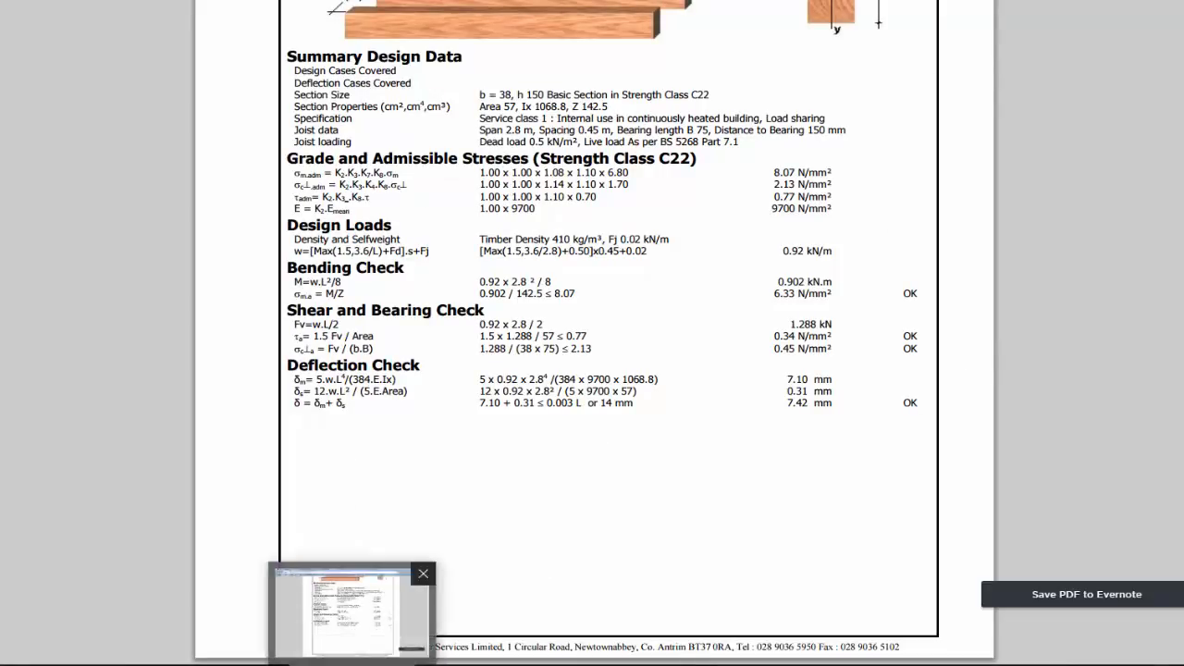
# - Leave the PowerPad sample output and switch to the MasterSeries start screen showing the Engineers Blog
pyautogui.click(355, 664)
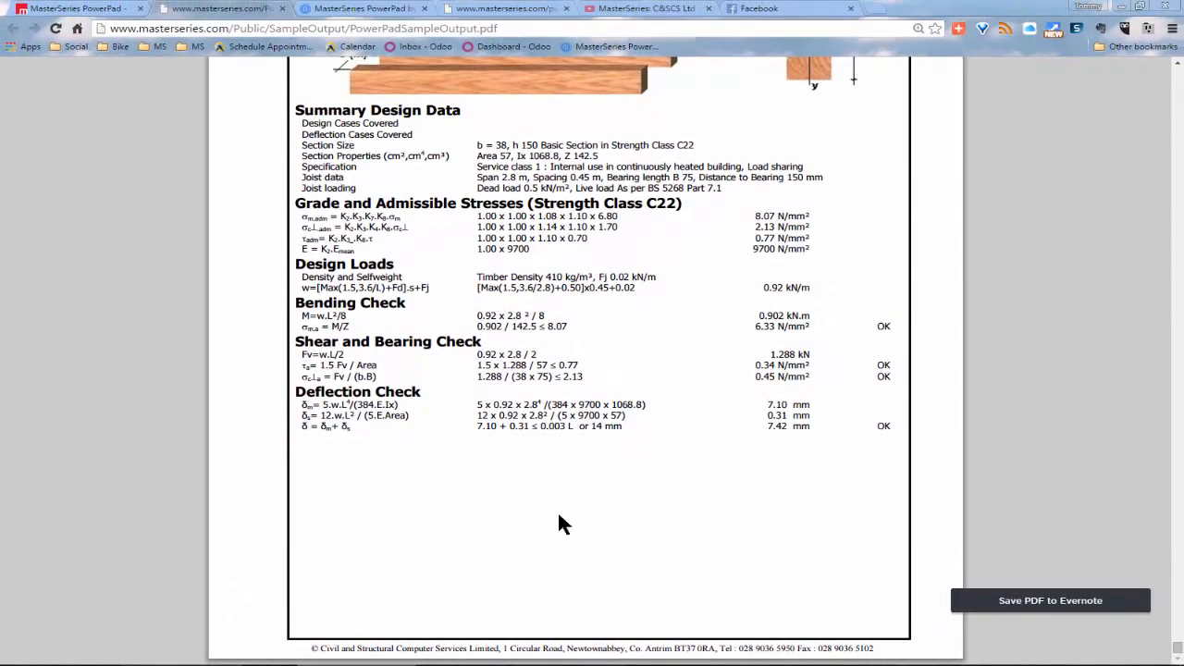
pyautogui.click(1122, 10)
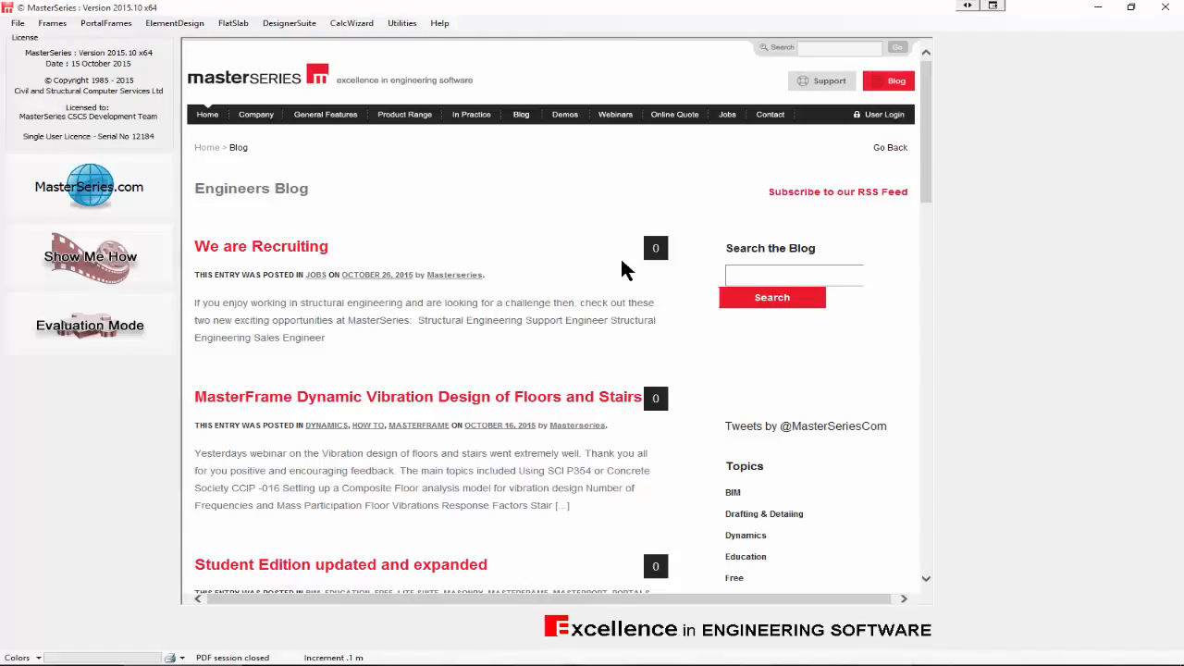
pyautogui.scroll(-1, 622, 268)
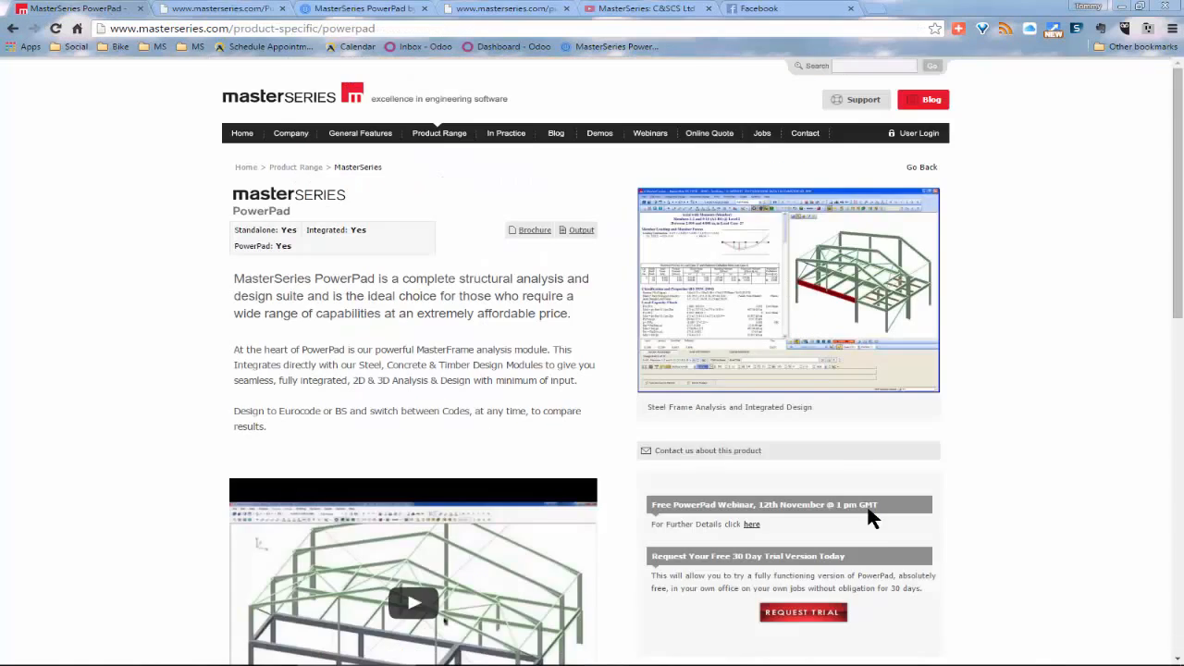
# - In the browser, view the PowerPad free trial request form and return to the PowerPad product page
pyautogui.scroll(-3, 865, 504)
pyautogui.click(803, 344)
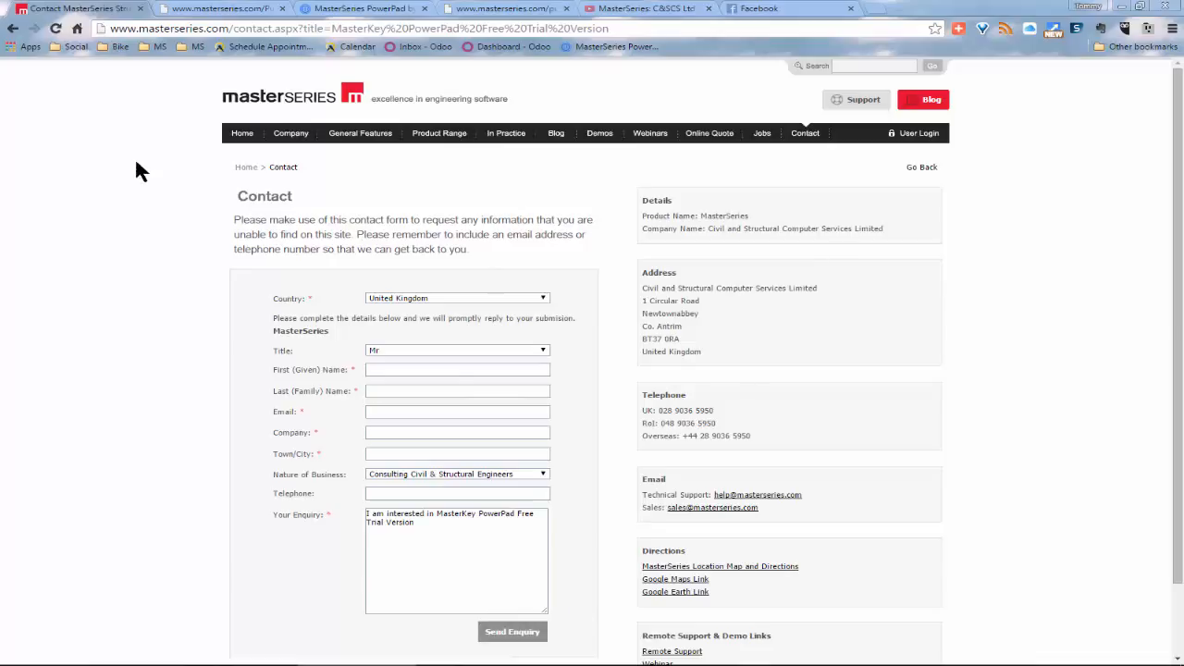
pyautogui.click(13, 29)
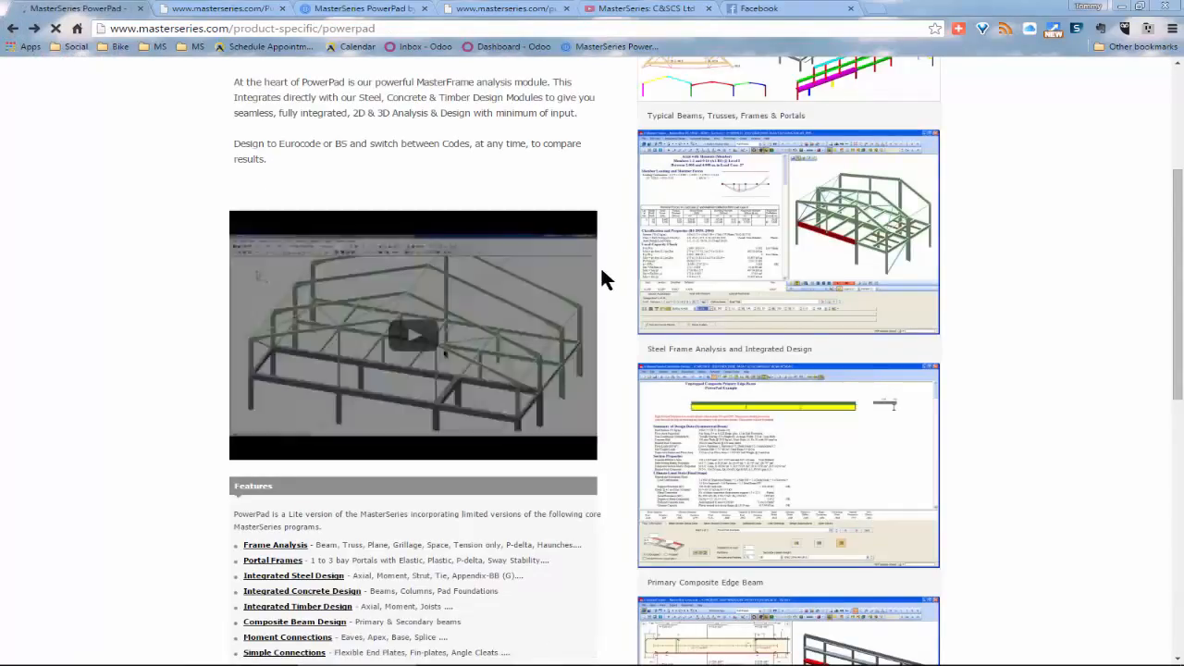
pyautogui.scroll(3, 606, 274)
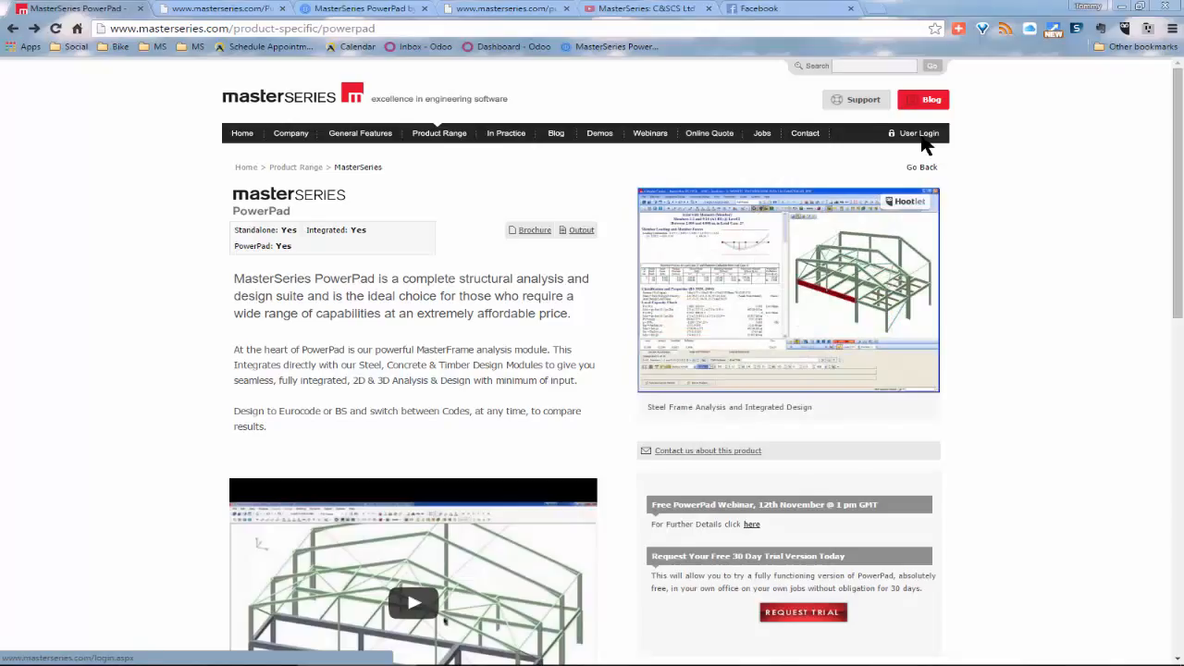
# - Log in to the website's client area and open its training videos list
pyautogui.click(921, 136)
pyautogui.click(518, 324)
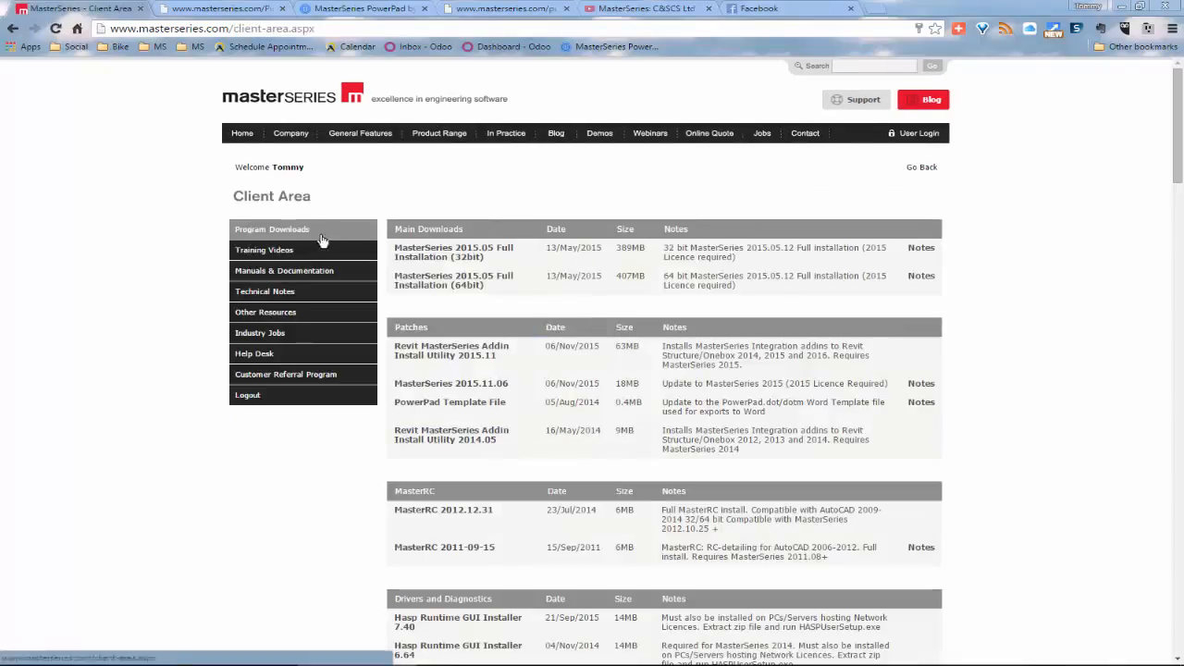
pyautogui.click(268, 250)
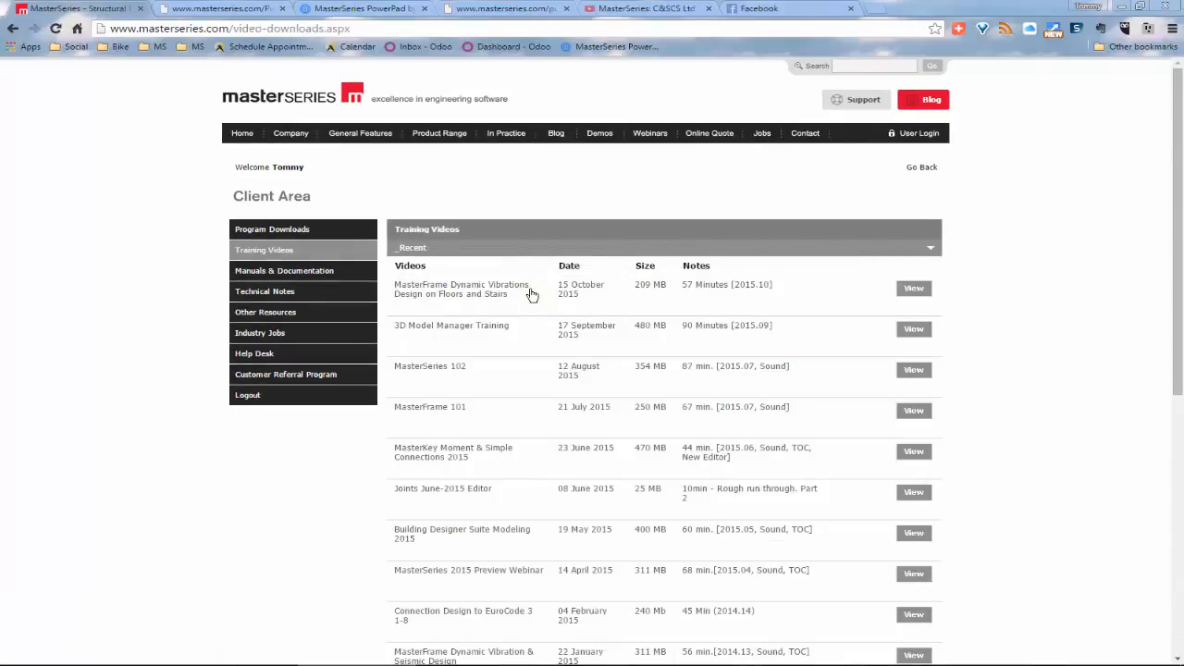
# - Play the MasterFrame 101 training video muted, skipping ahead to about the ten-minute mark, and leave the player
pyautogui.scroll(-3, 429, 340)
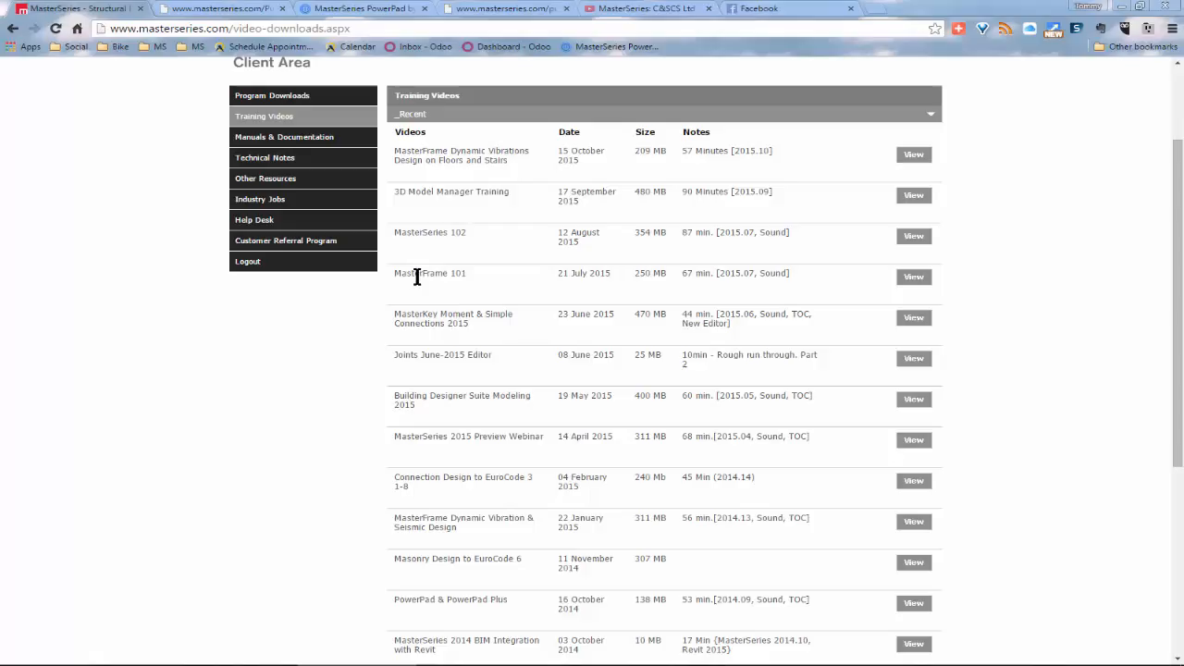
pyautogui.click(914, 278)
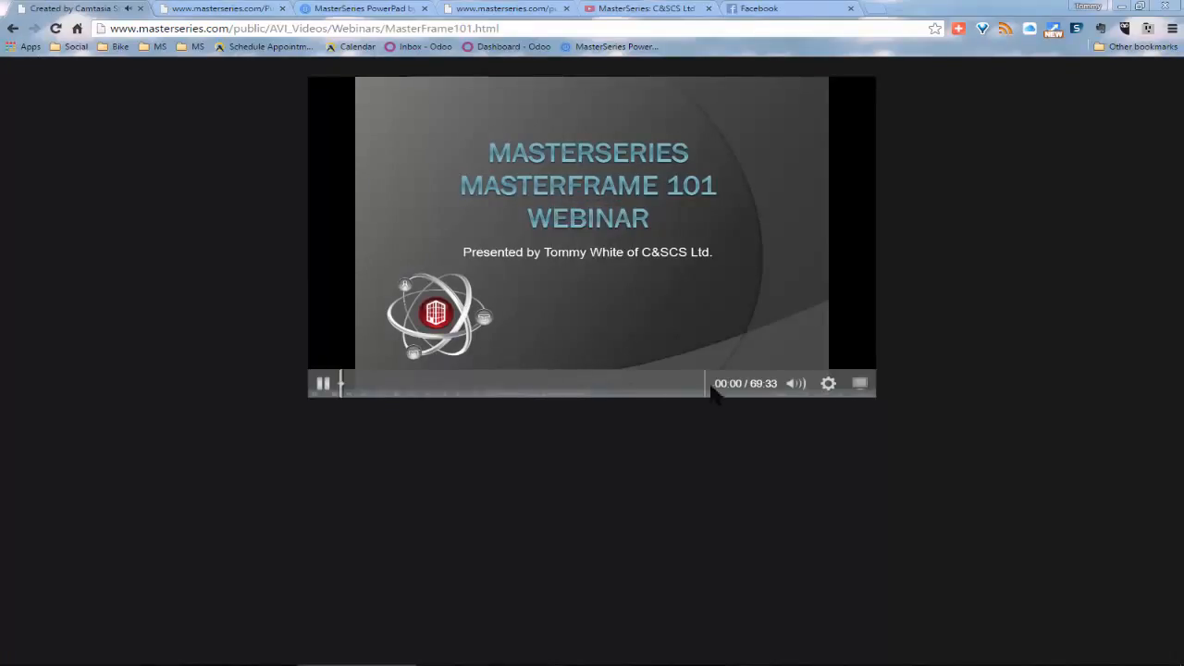
pyautogui.moveTo(795, 392)
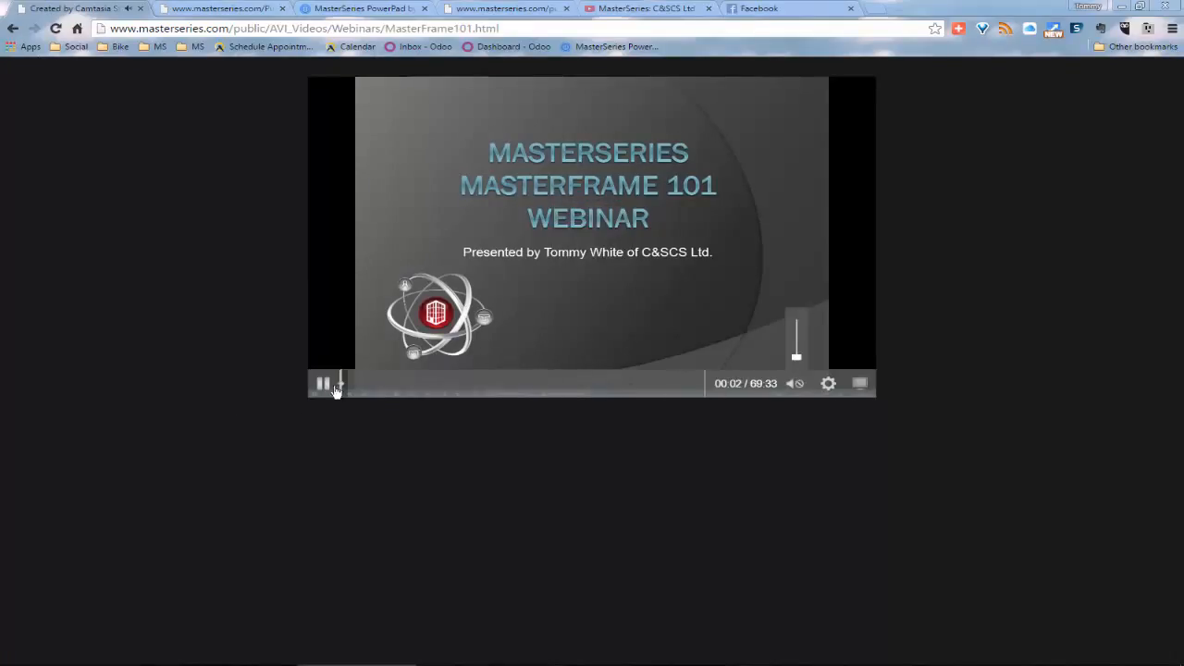
pyautogui.moveTo(341, 390); pyautogui.dragTo(388, 388)
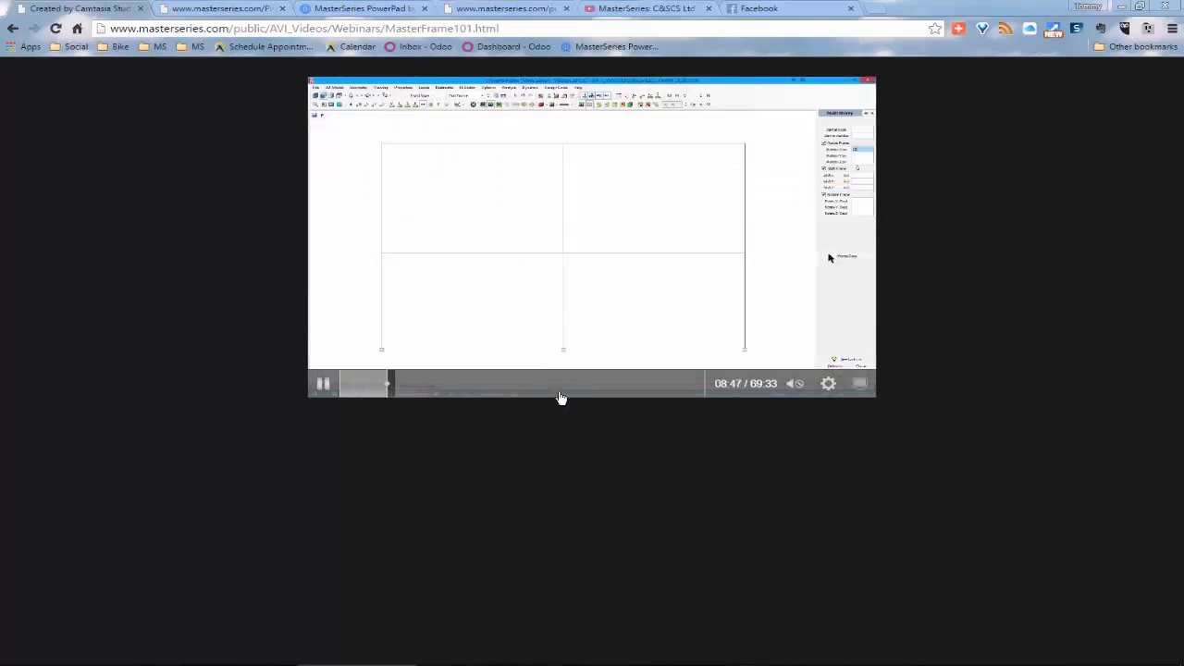
pyautogui.click(395, 389)
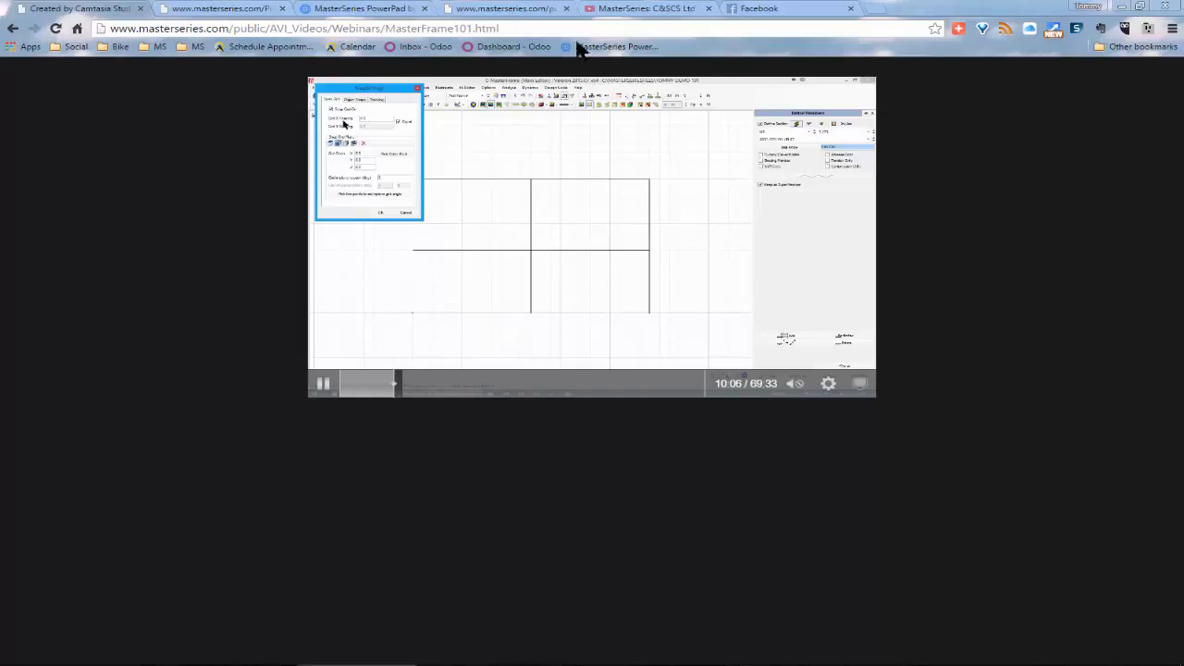
pyautogui.click(12, 28)
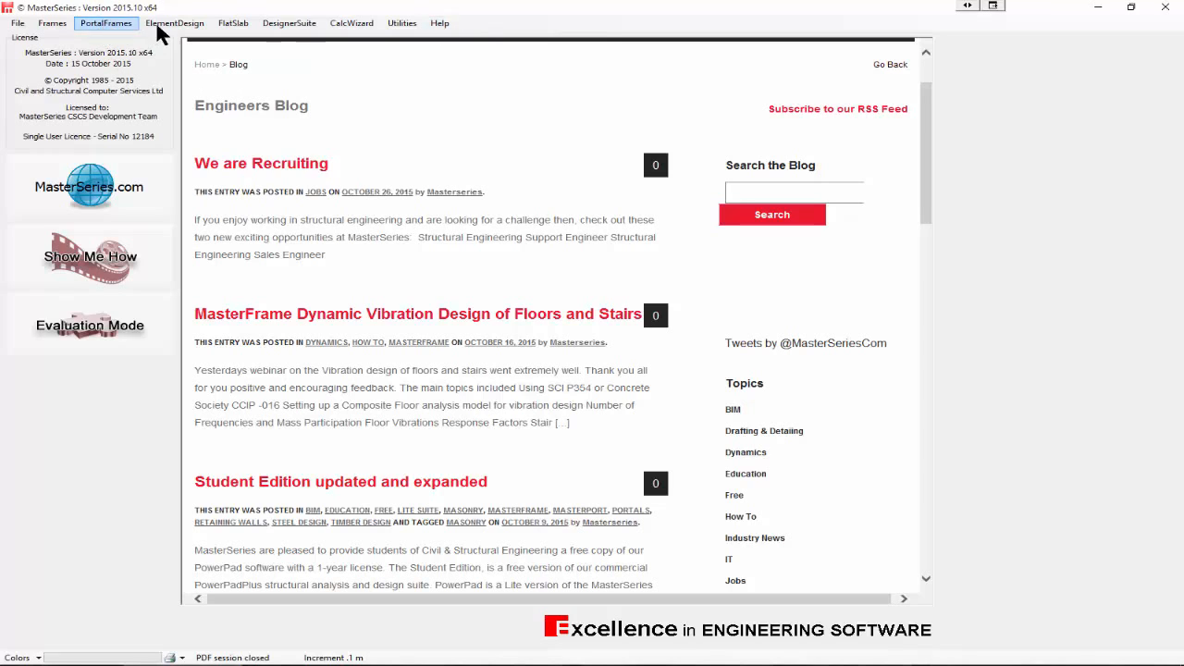
# - Launch MasterKey Retaining Walls from the MasterSeries designer suite and load the tommy retaining wall file
pyautogui.click(289, 23)
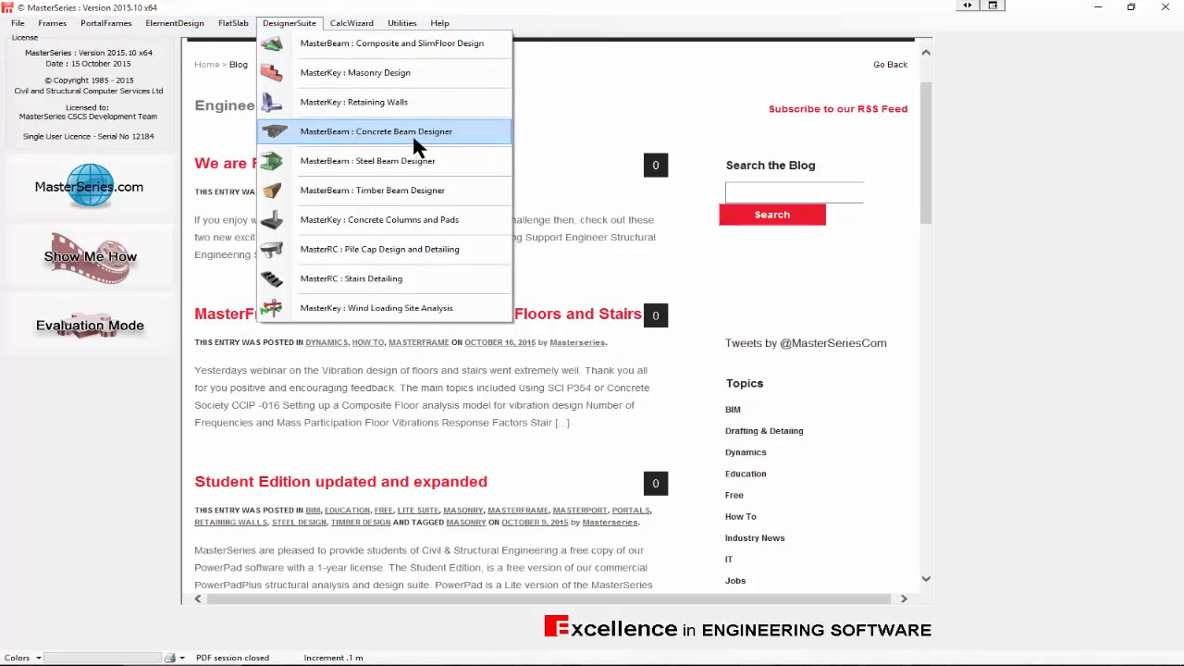
pyautogui.click(410, 100)
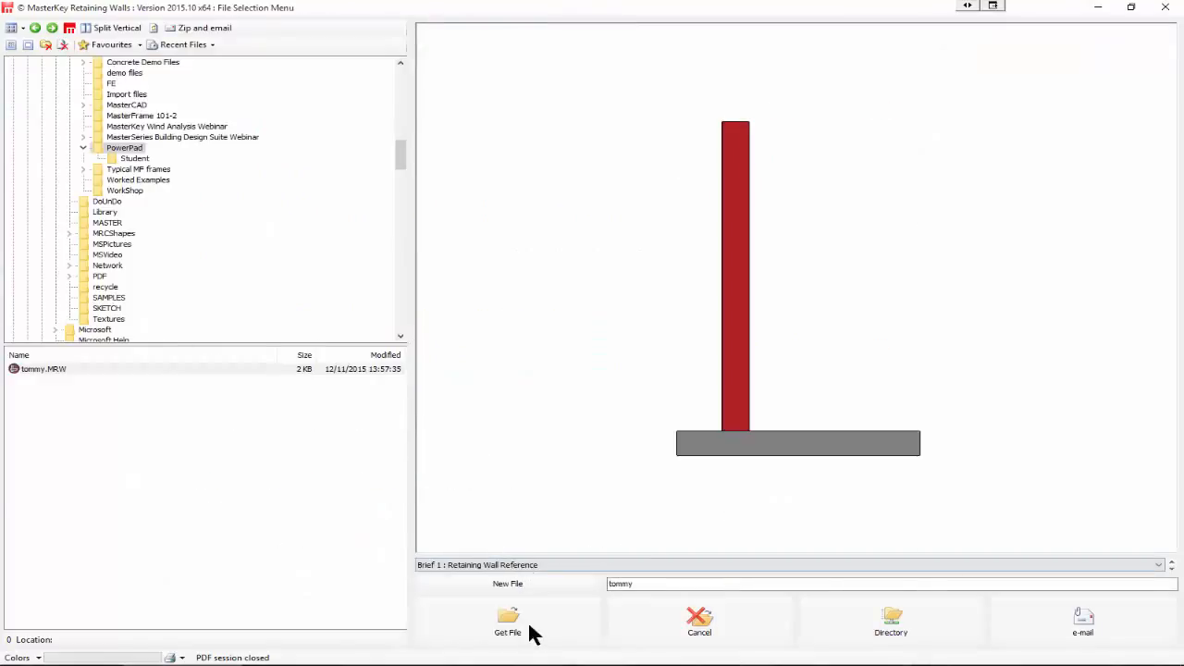
pyautogui.click(531, 634)
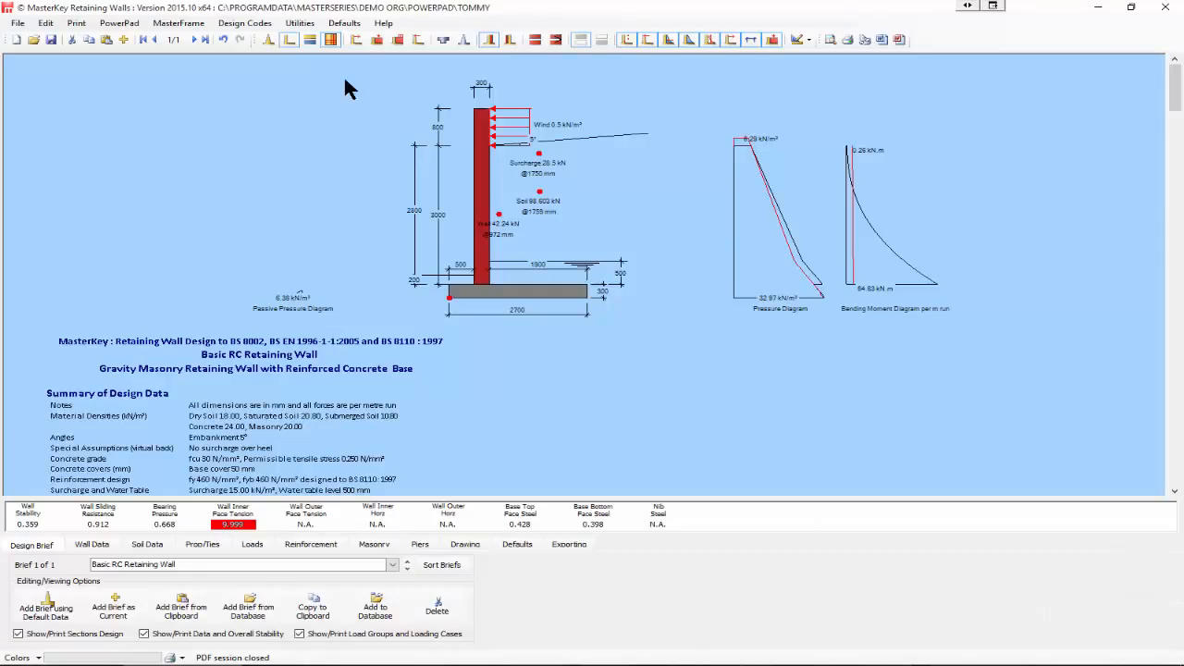
# - Open the 15 MasterKey Retaining Walls Design help manual, skim its first pages and close it
pyautogui.click(387, 25)
pyautogui.moveTo(470, 38)
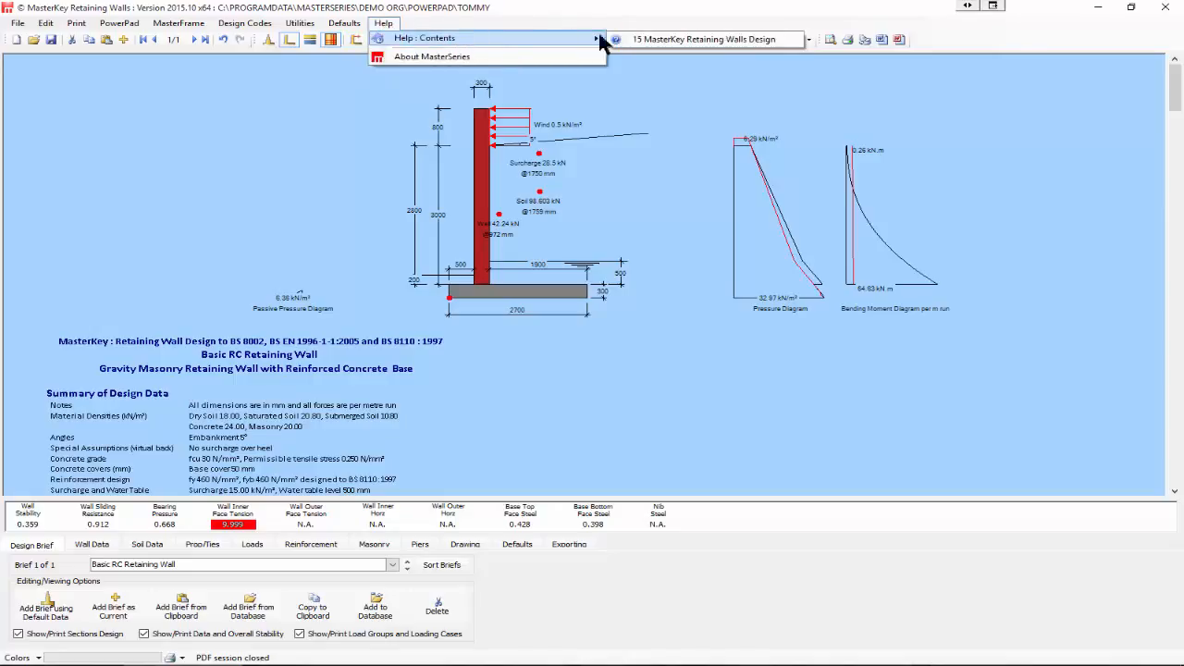
pyautogui.click(682, 42)
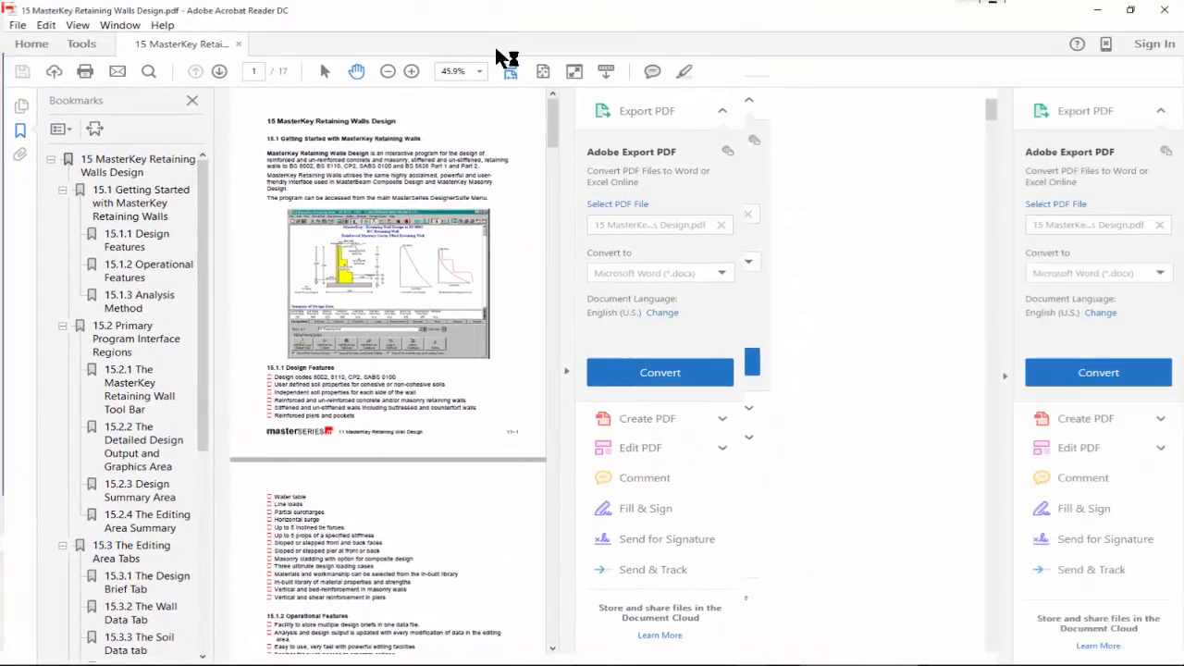
pyautogui.scroll(-5, 470, 319)
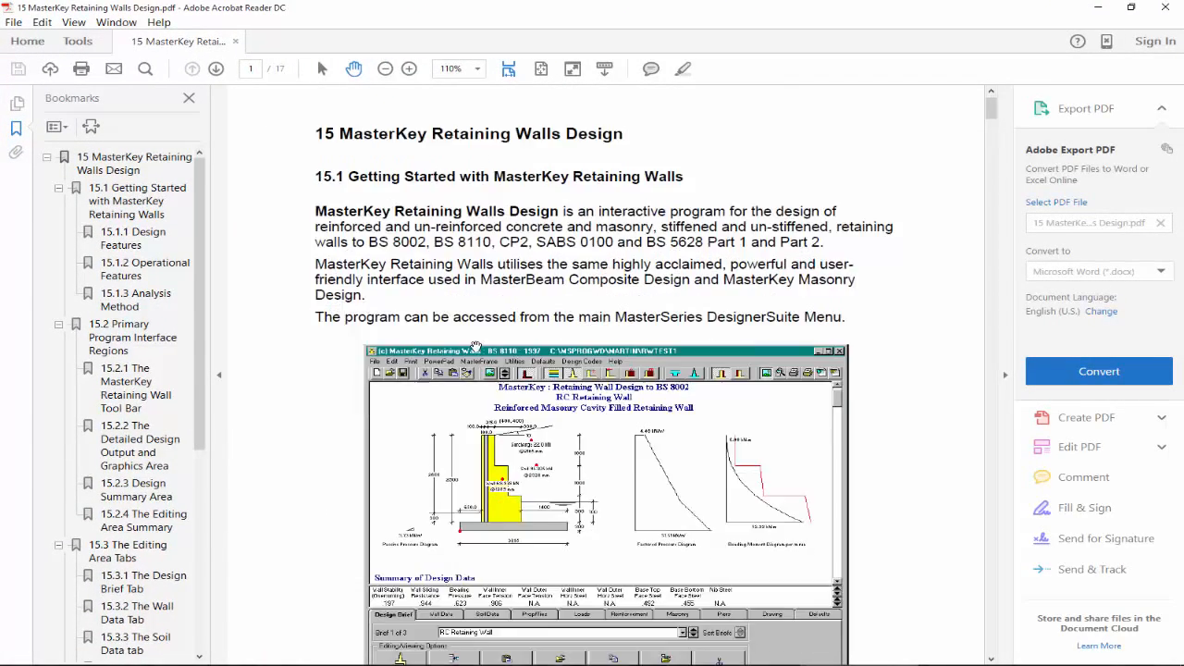
pyautogui.scroll(-20, 523, 402)
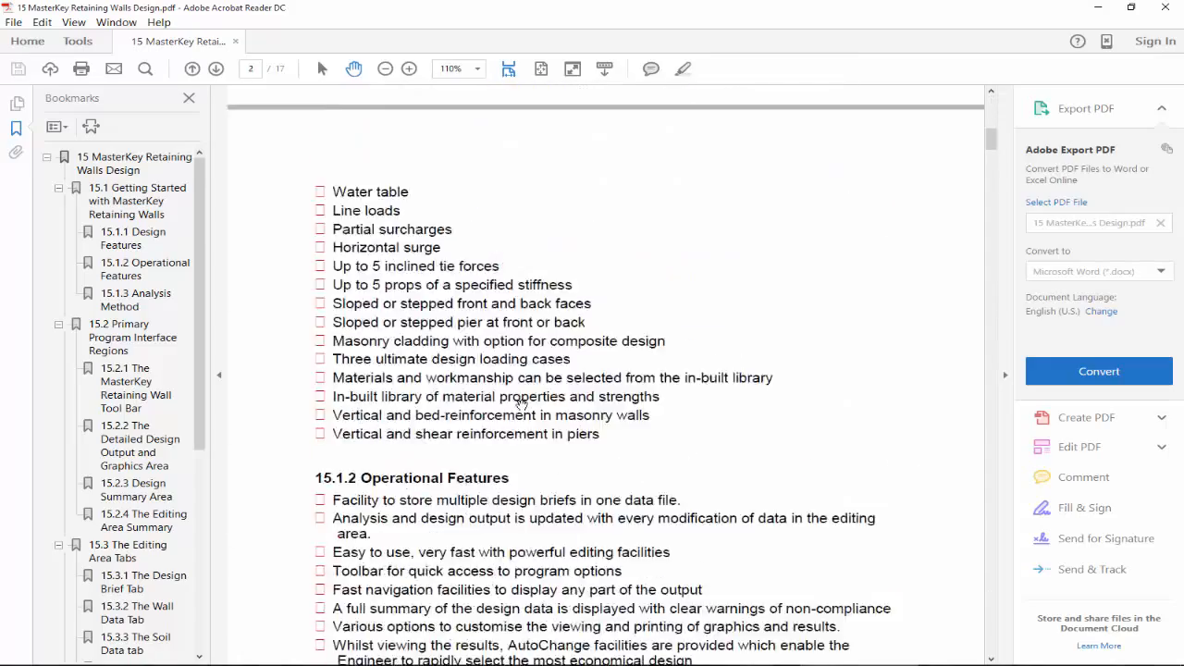
pyautogui.scroll(-15, 523, 402)
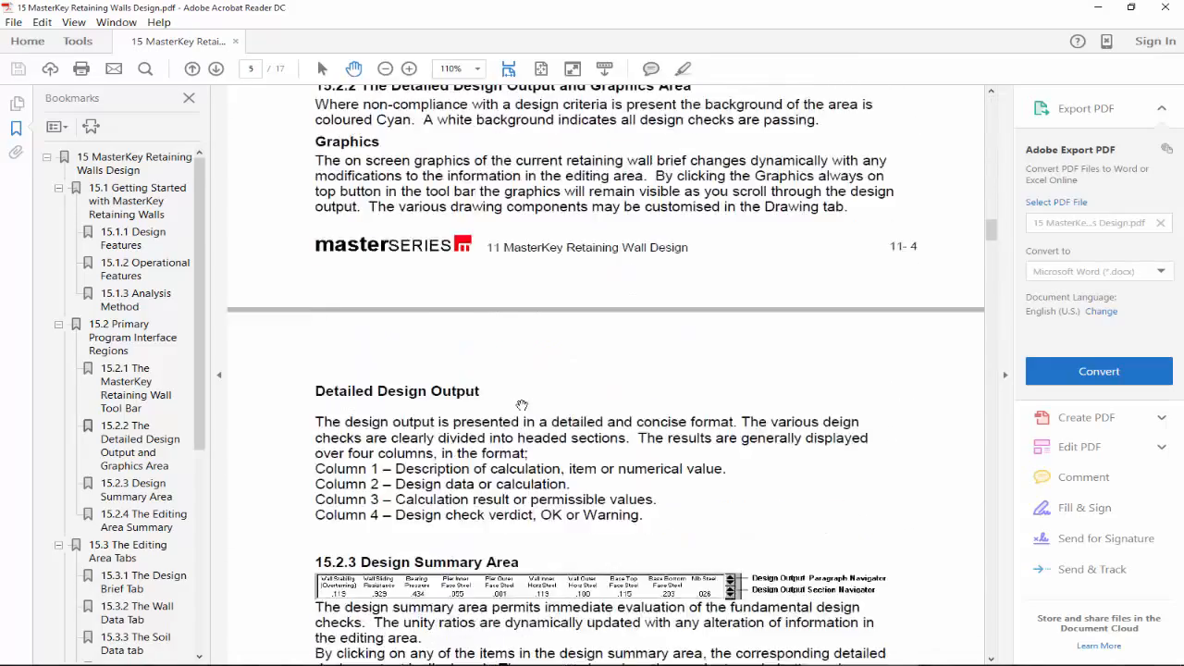
pyautogui.click(1164, 8)
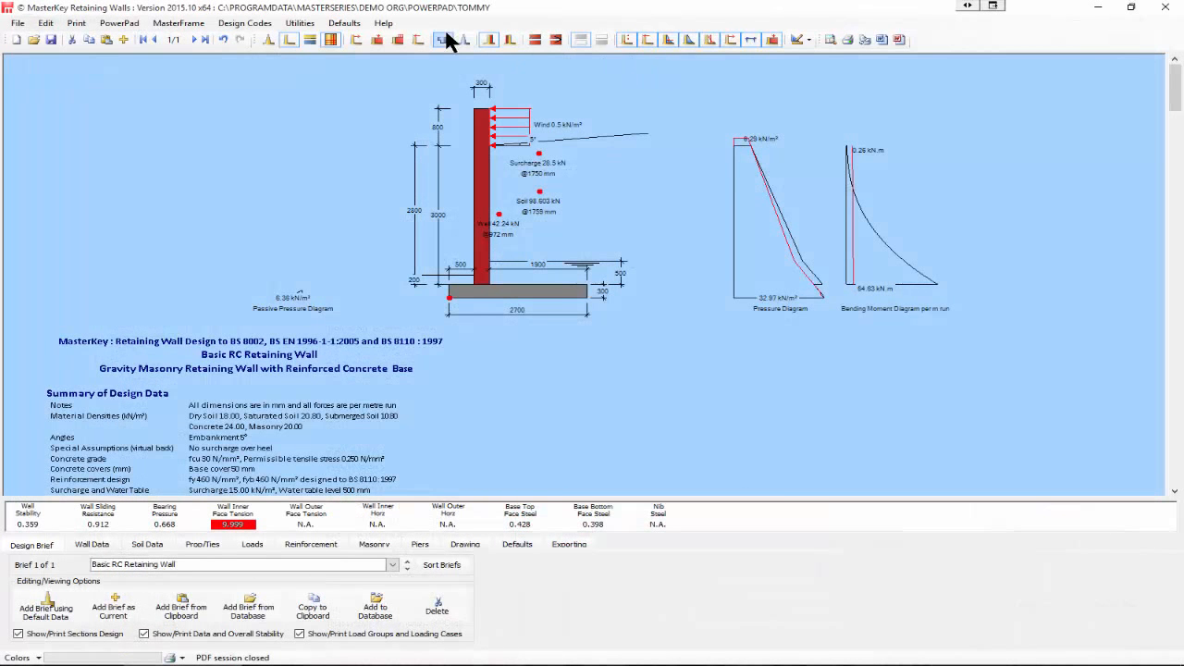
# - Switch to the browser, open the client area's technical notes and expand the Beam Designers, Calculation Wizard and Masonry topics
pyautogui.click(357, 665)
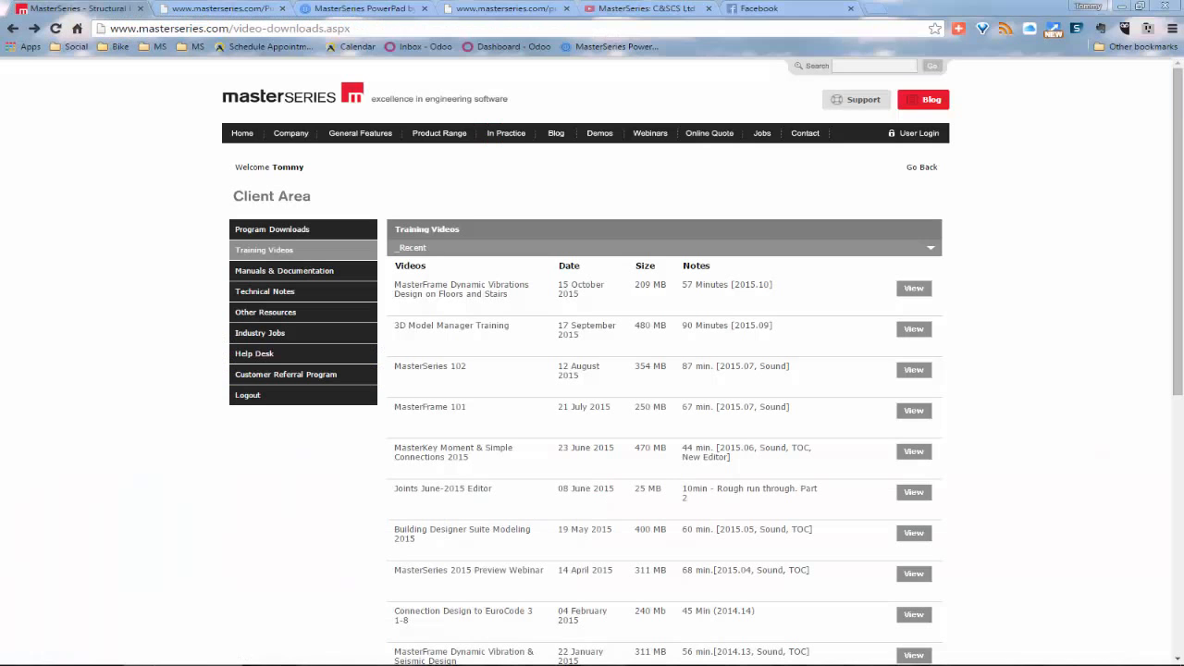
pyautogui.click(273, 296)
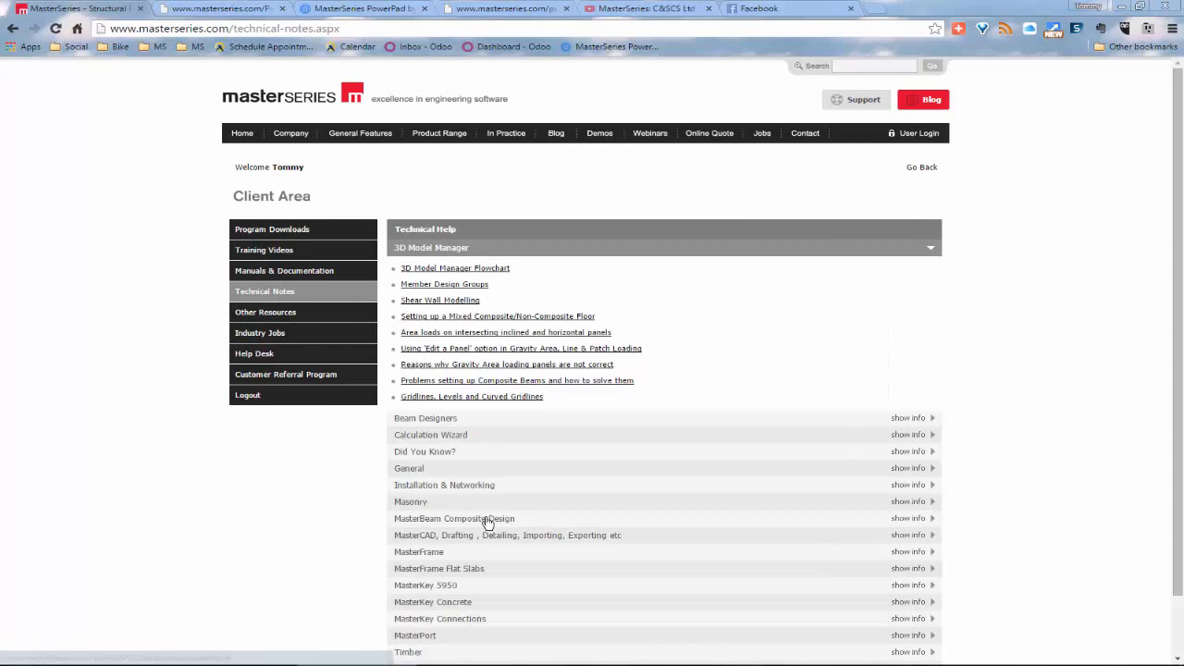
pyautogui.scroll(-2, 487, 523)
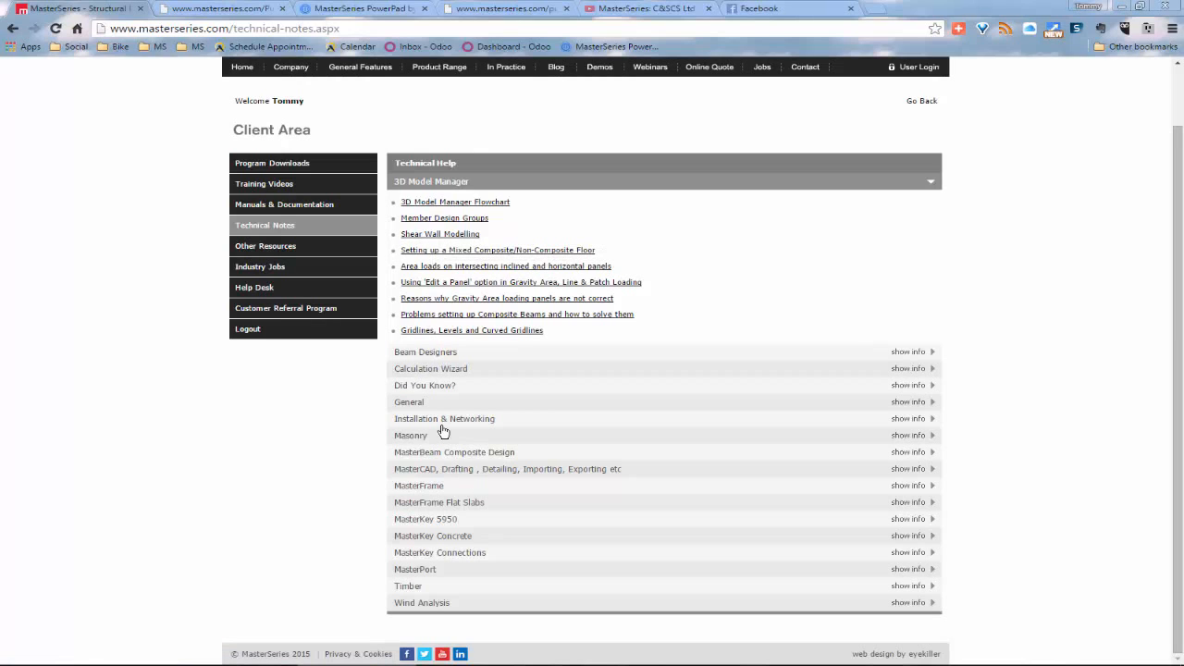
pyautogui.click(432, 354)
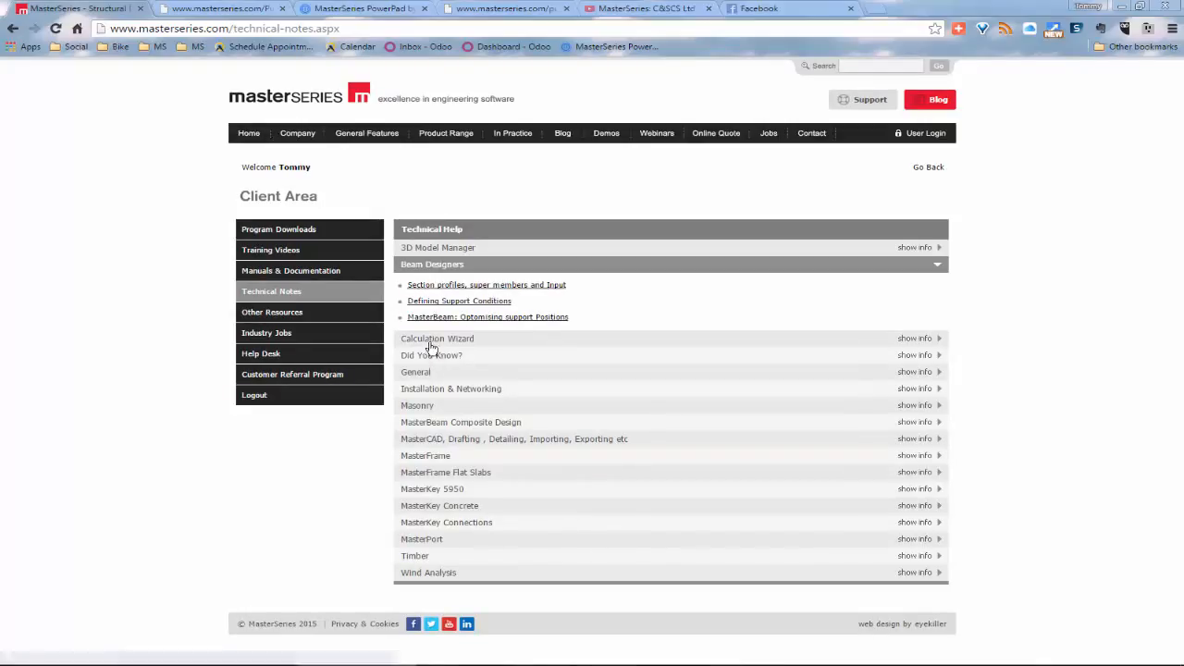
pyautogui.click(433, 339)
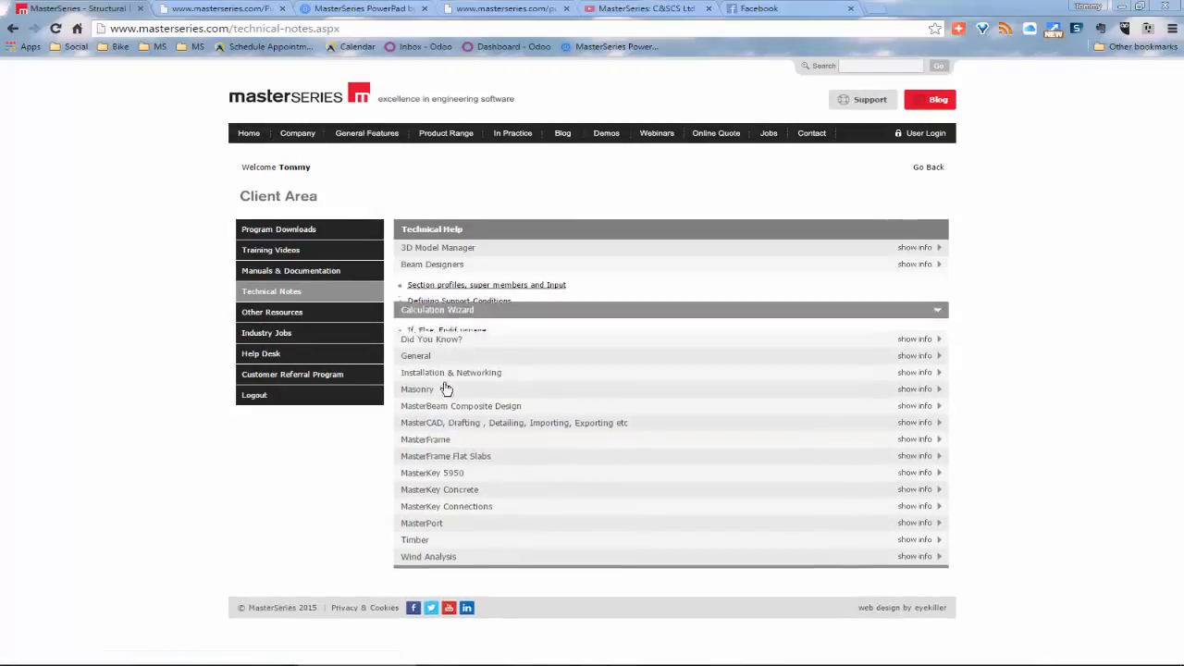
pyautogui.click(427, 375)
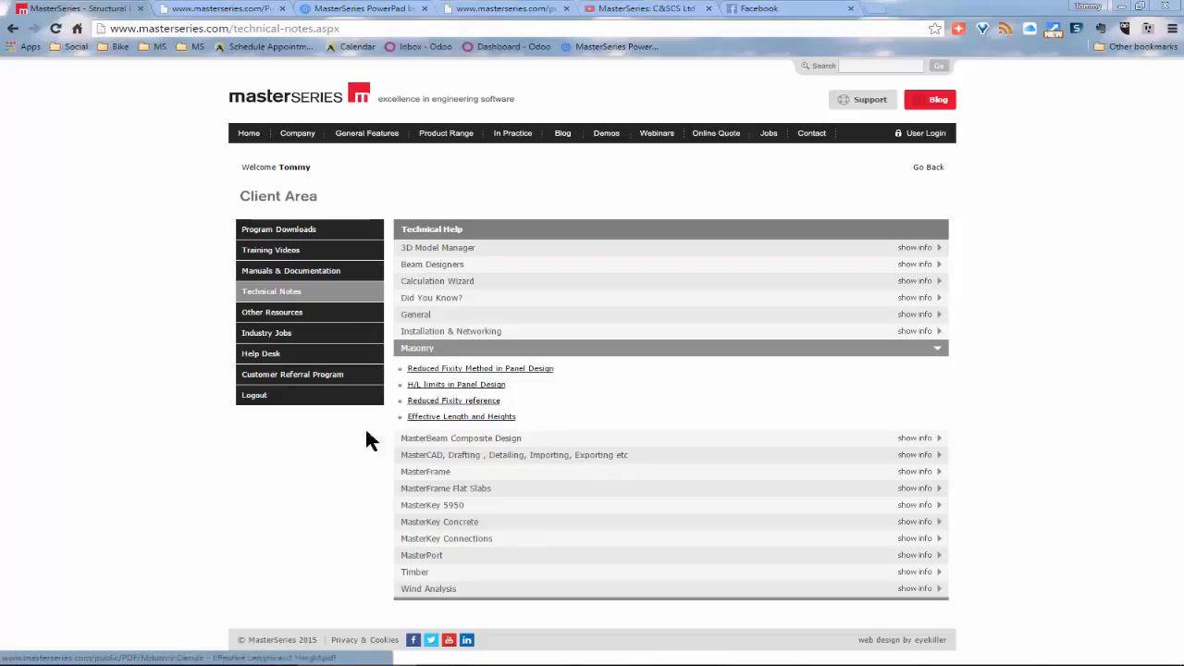
# - Read through the masonry Effective Length and Heights technical note, and close it along with the other leftover PDF page
pyautogui.click(441, 418)
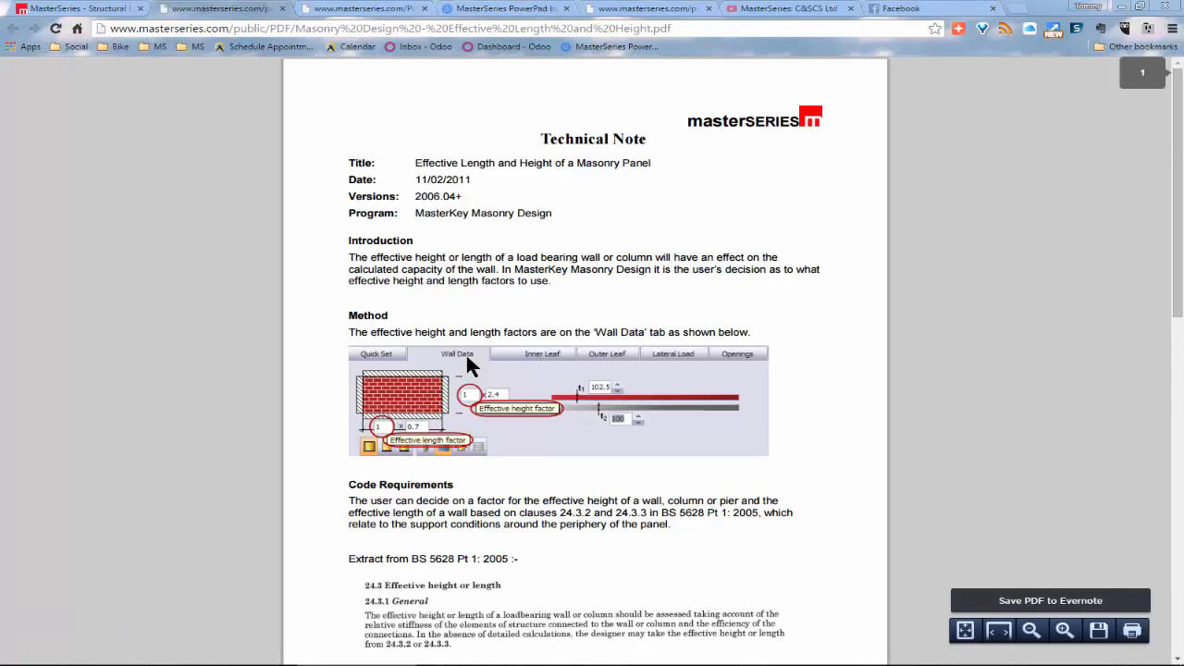
pyautogui.scroll(-3, 416, 338)
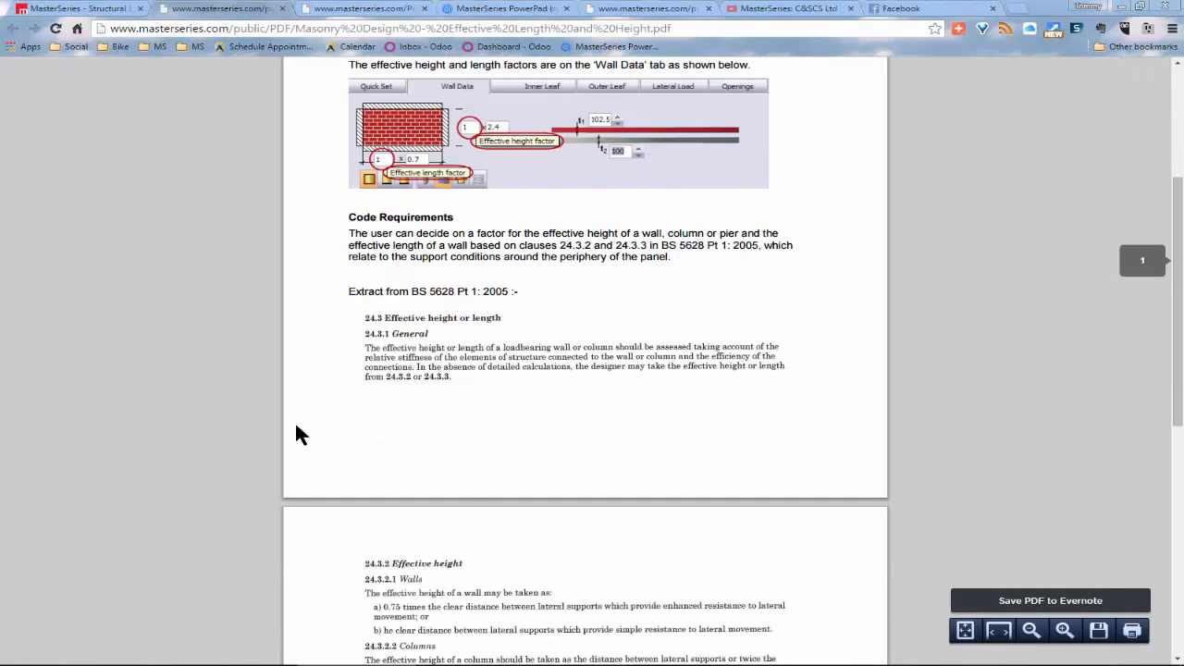
pyautogui.scroll(-6, 335, 540)
pyautogui.scroll(9, 421, 480)
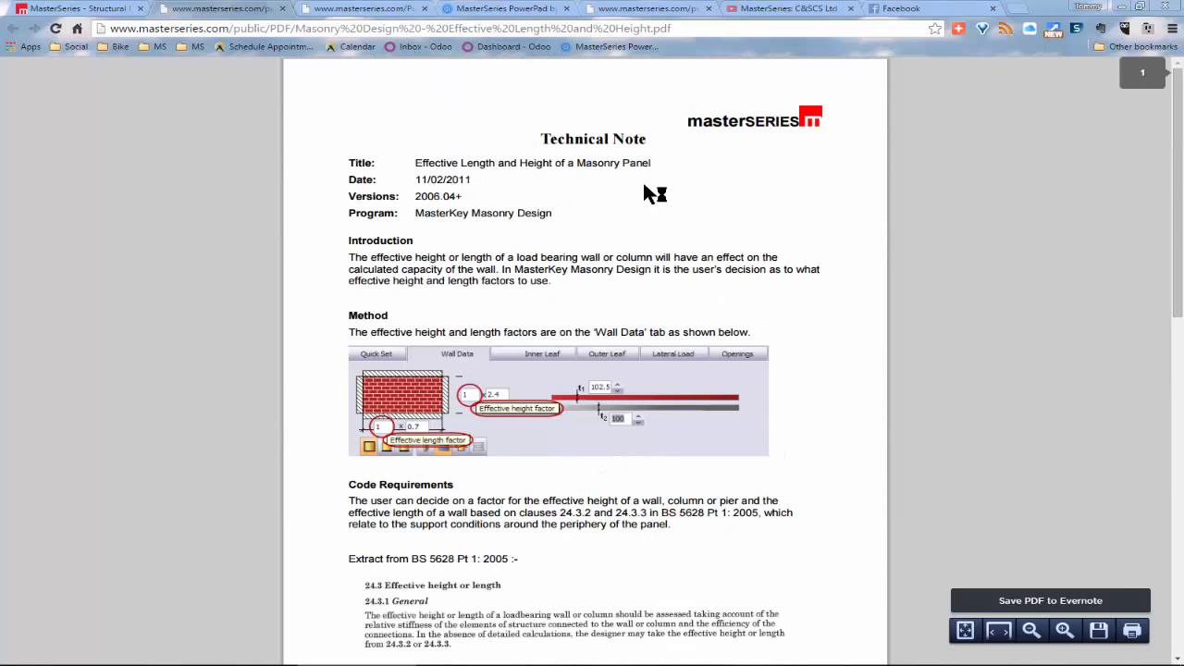
pyautogui.click(282, 8)
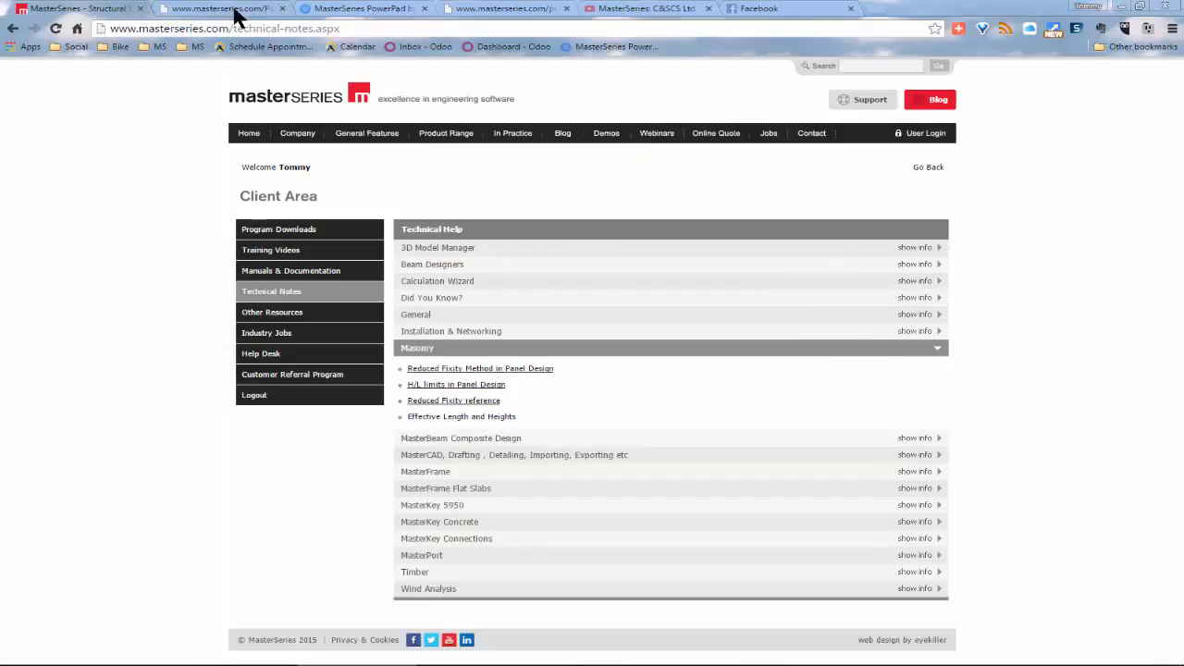
pyautogui.click(235, 11)
pyautogui.click(282, 9)
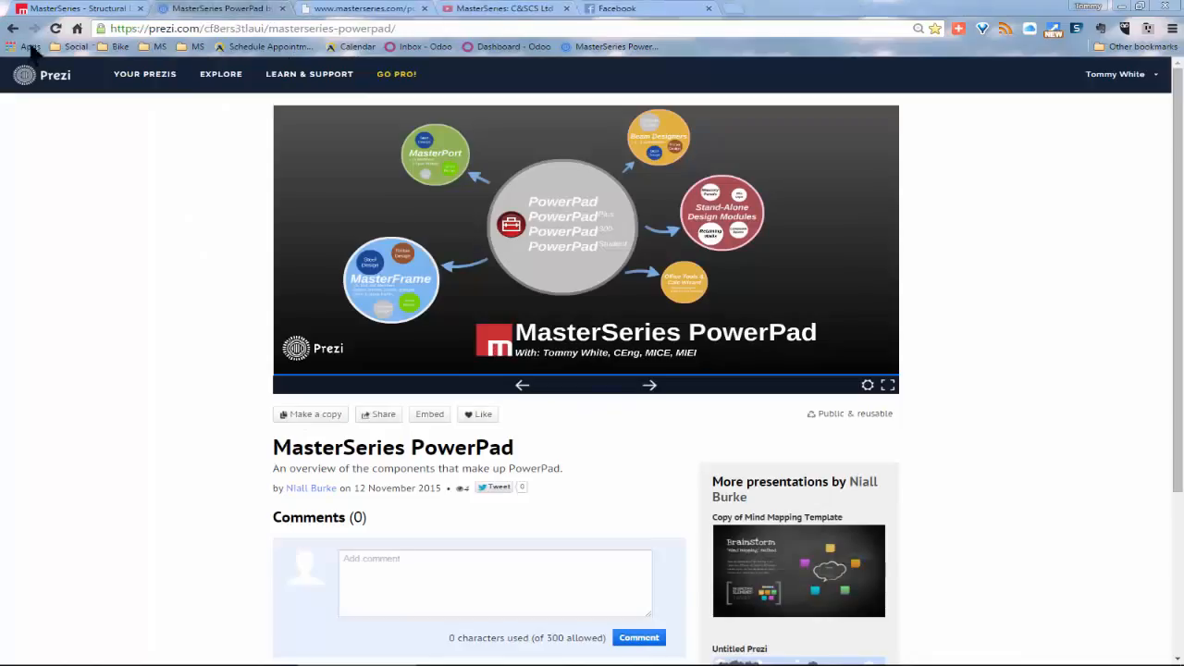
# - Open the MasterSeries YouTube channel and look through its uploads and playlist of webinar recordings
pyautogui.click(386, 17)
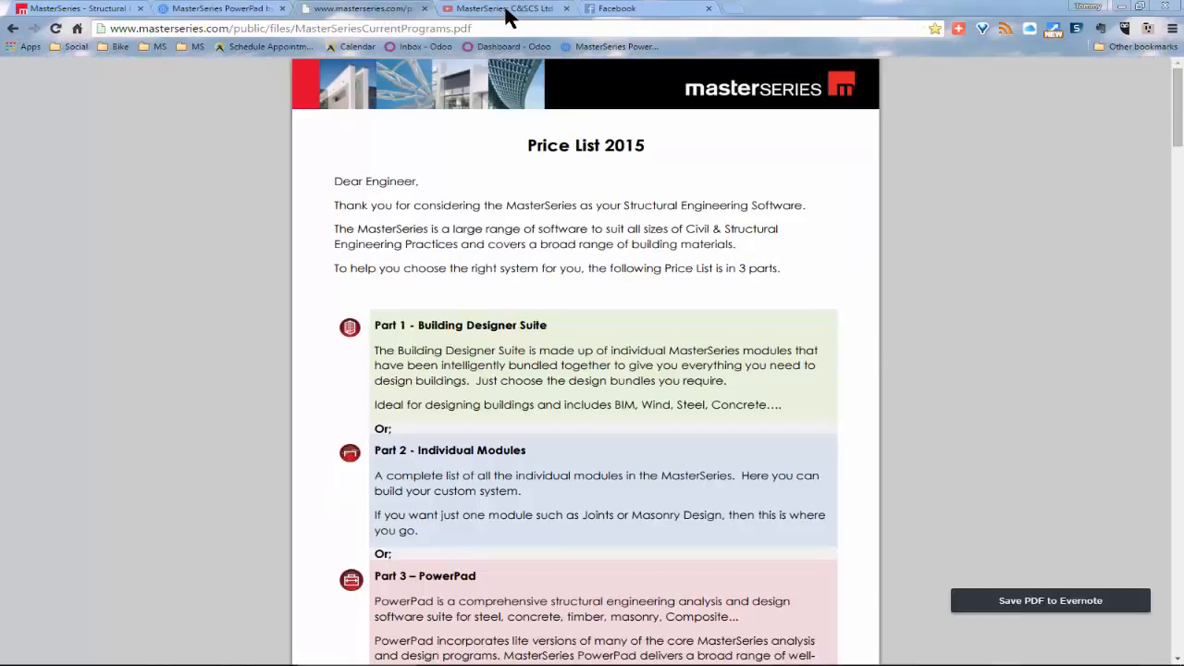
pyautogui.click(506, 10)
pyautogui.click(590, 329)
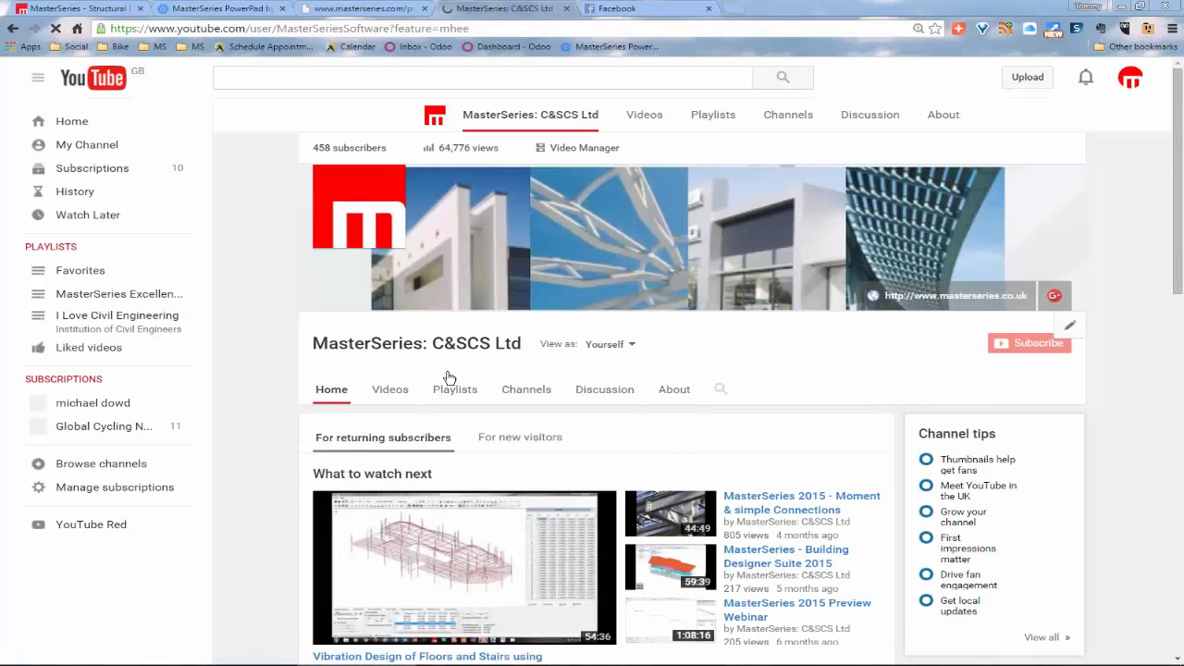
pyautogui.scroll(-5, 452, 490)
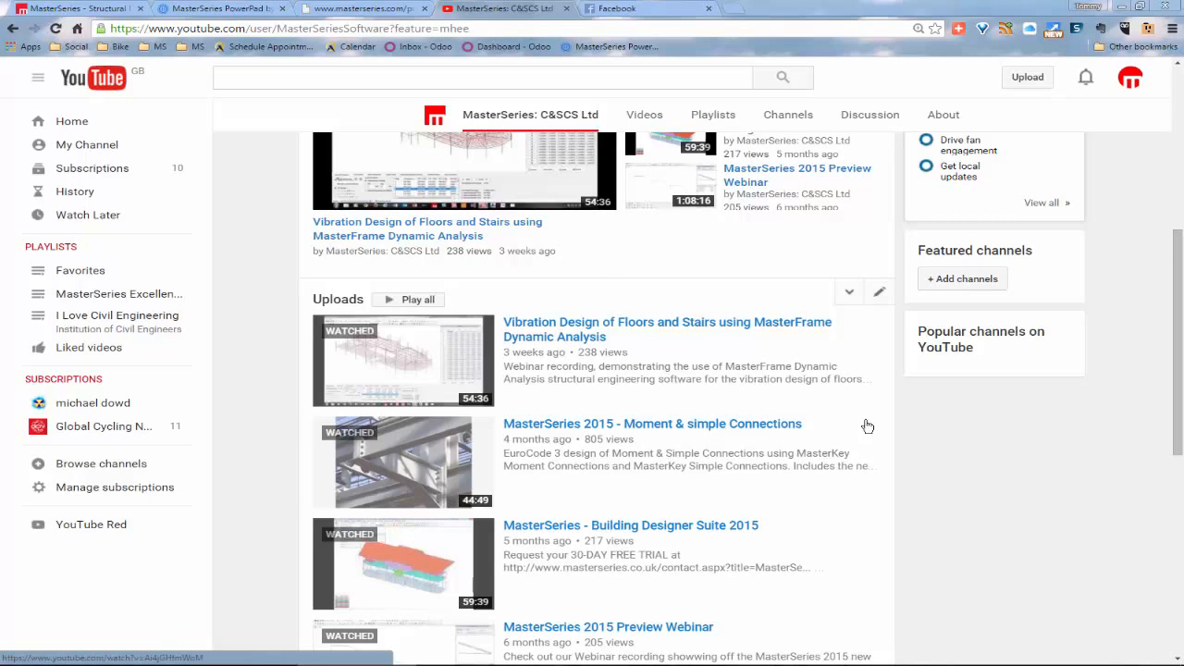
pyautogui.scroll(-5, 586, 524)
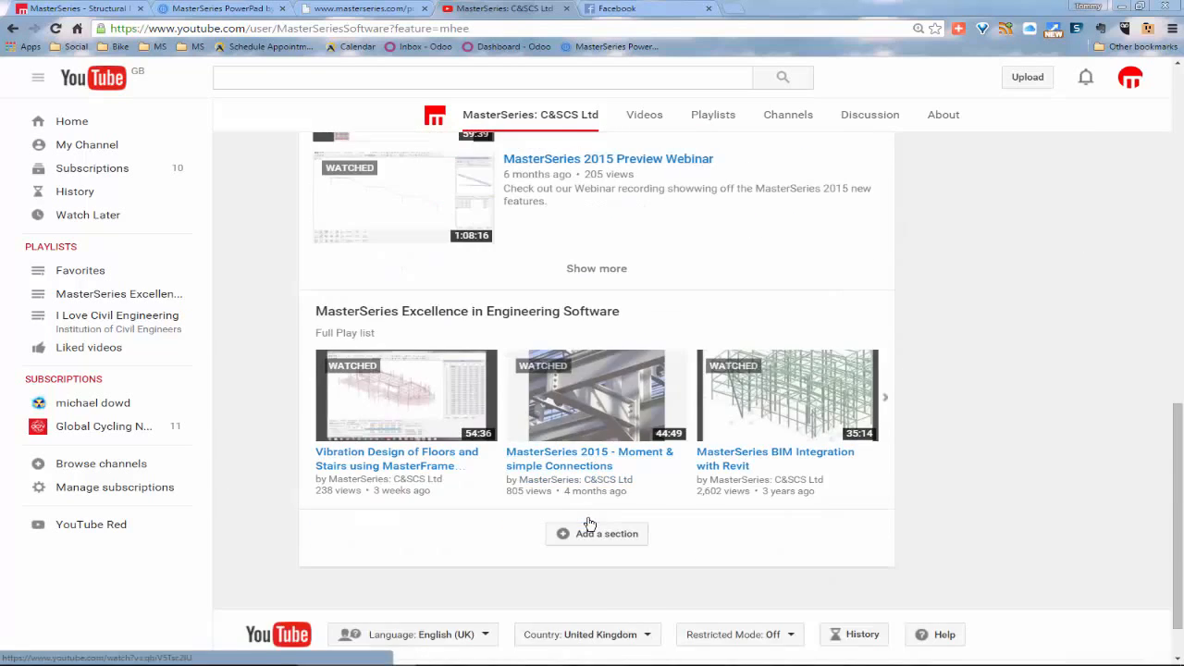
pyautogui.scroll(2, 589, 524)
pyautogui.scroll(2, 590, 525)
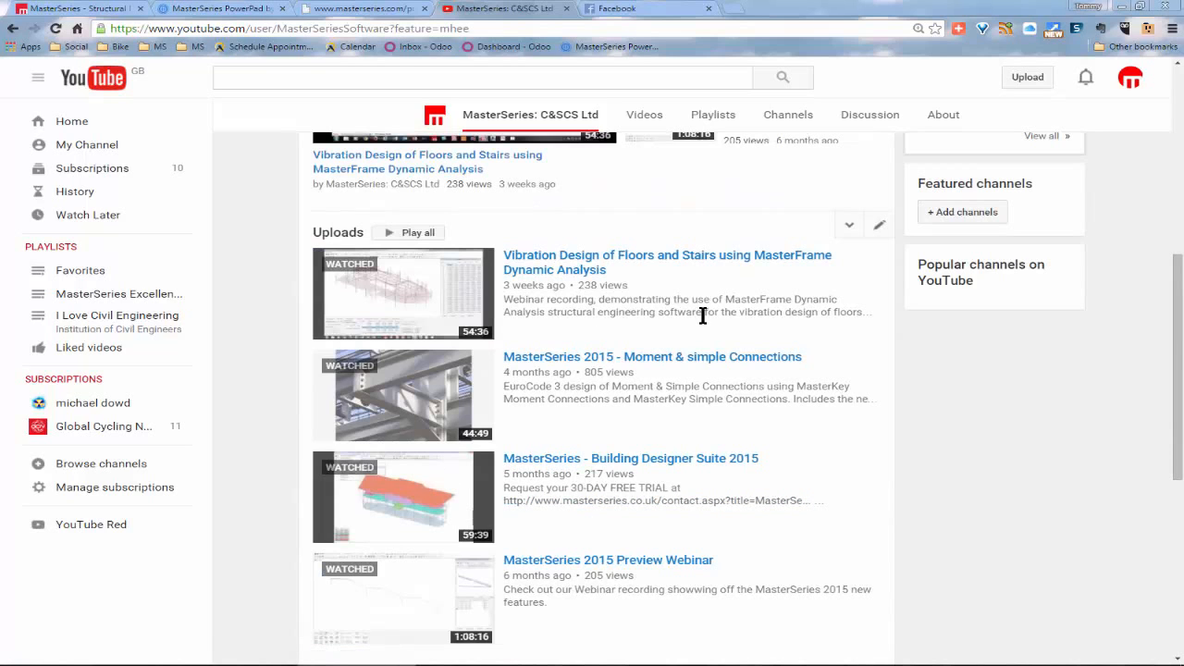
pyautogui.scroll(5, 703, 316)
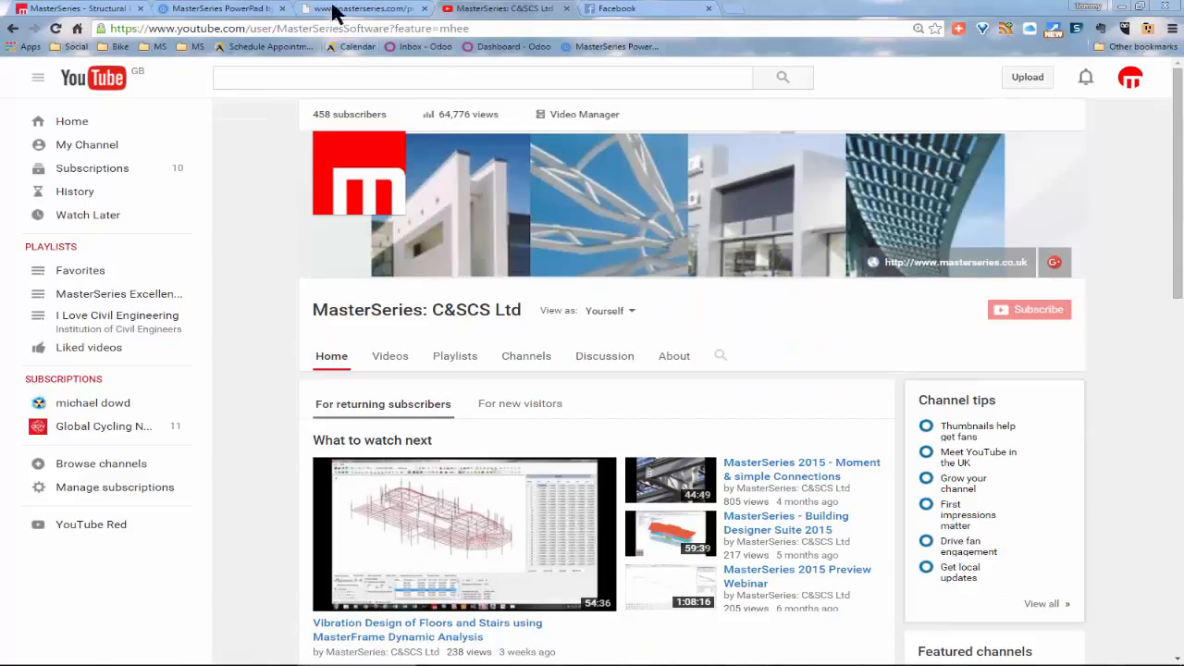
# - Go through the Price List 2015 PDF from the Building Designer Suite to the PowerPad modules and upgrade cost table
pyautogui.click(362, 11)
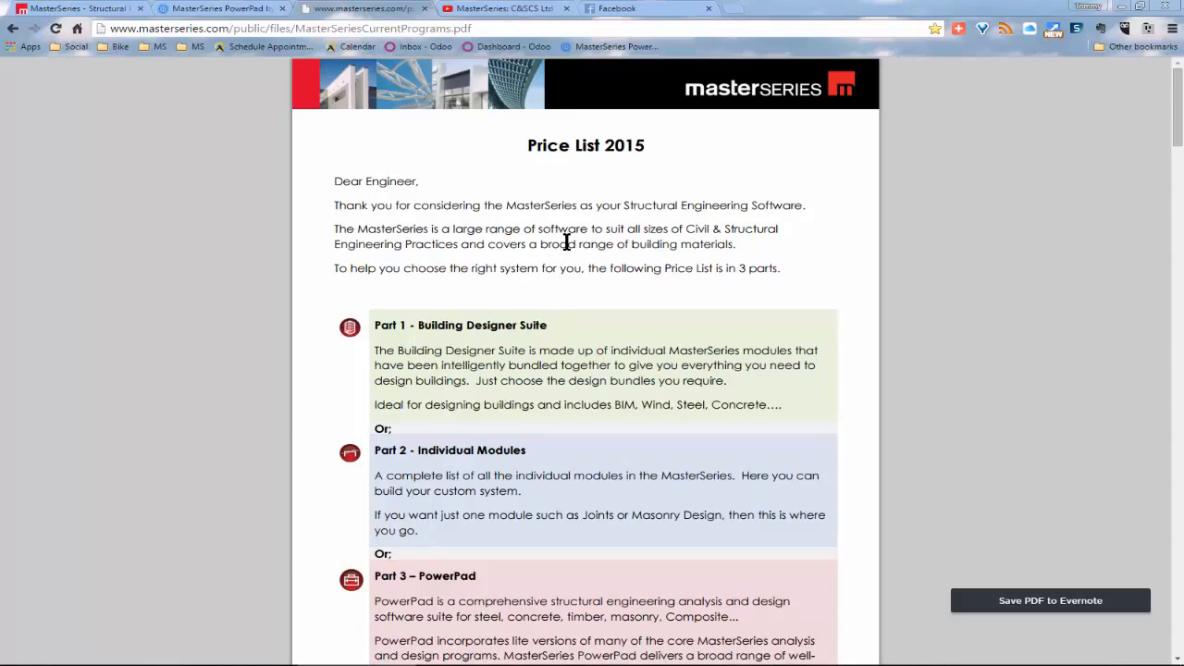
pyautogui.scroll(-14, 566, 242)
pyautogui.scroll(4, 566, 243)
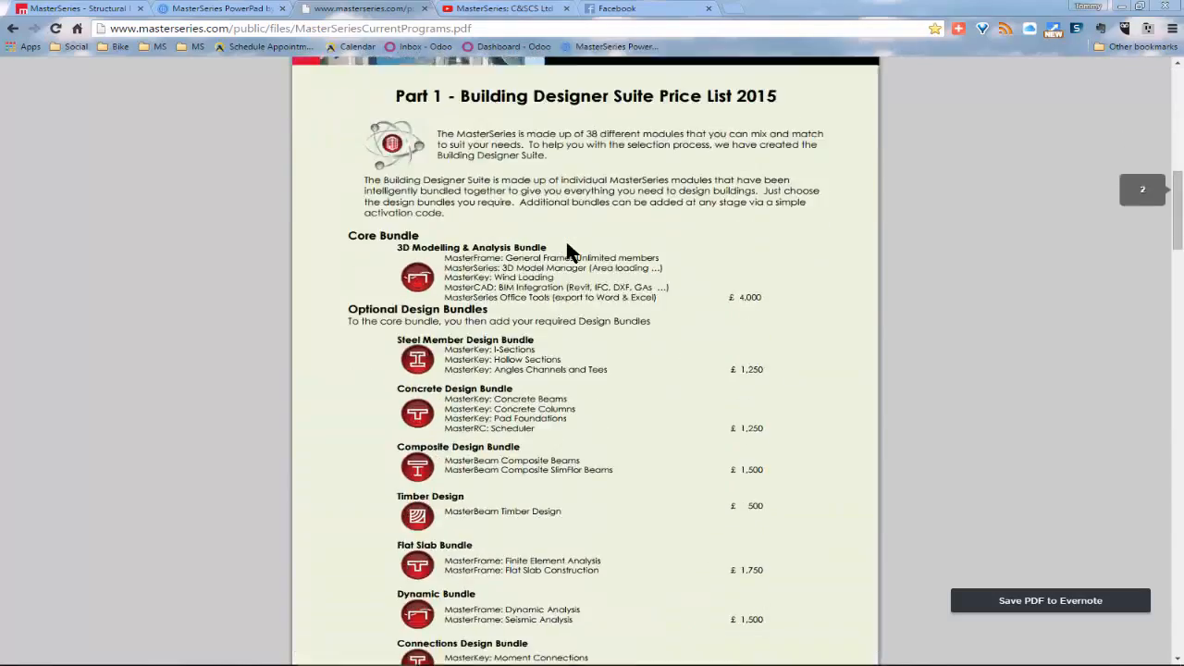
pyautogui.scroll(-15, 567, 246)
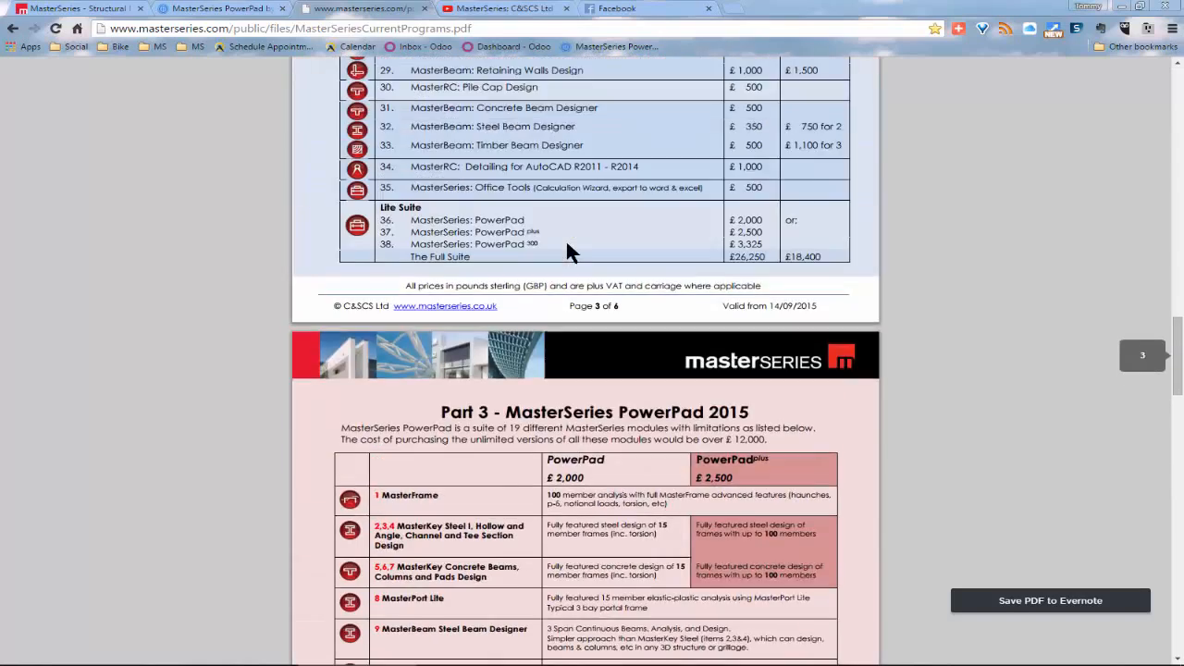
pyautogui.scroll(-2, 568, 244)
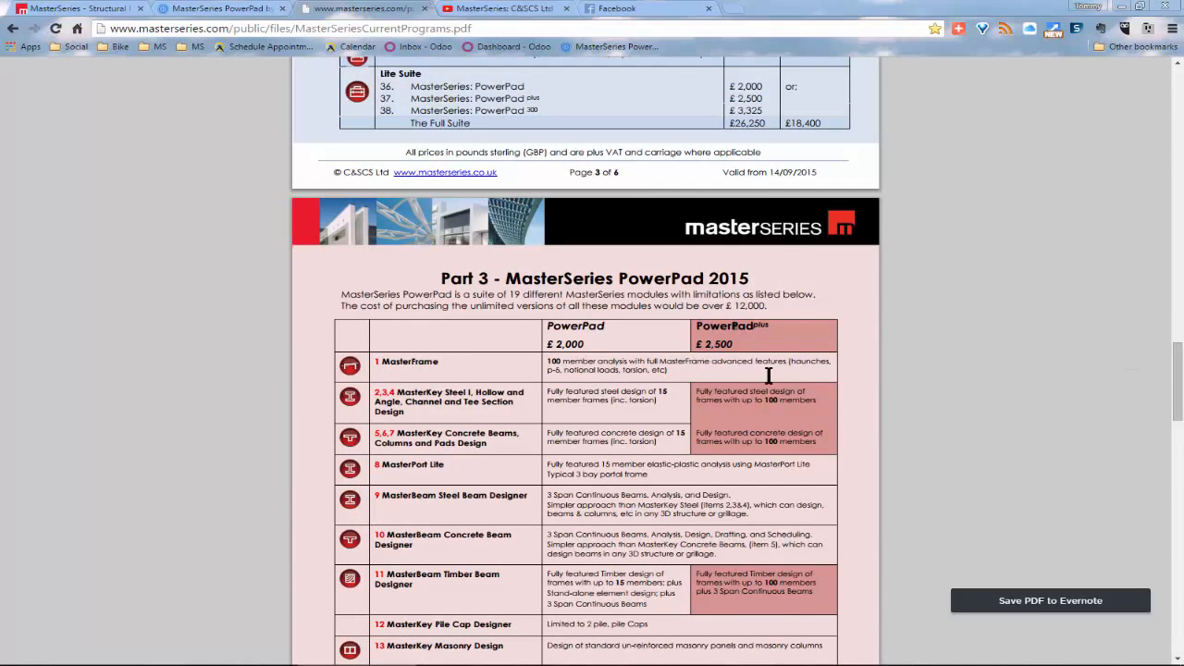
pyautogui.scroll(-15, 655, 411)
pyautogui.scroll(-10, 656, 416)
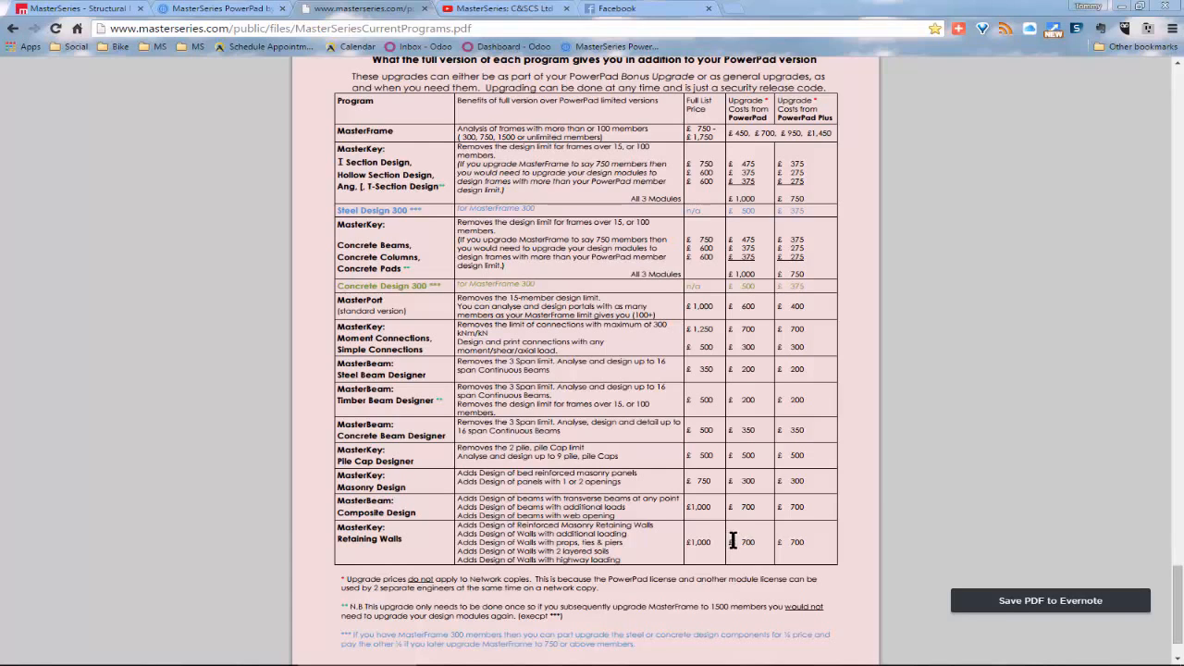
# - Highlight the Retaining Walls upgrade cost and full list price, check its PowerPad limits, and return to the price list's first page
pyautogui.moveTo(731, 541); pyautogui.dragTo(766, 540)
pyautogui.moveTo(686, 544); pyautogui.dragTo(728, 542)
pyautogui.scroll(-15, 713, 449)
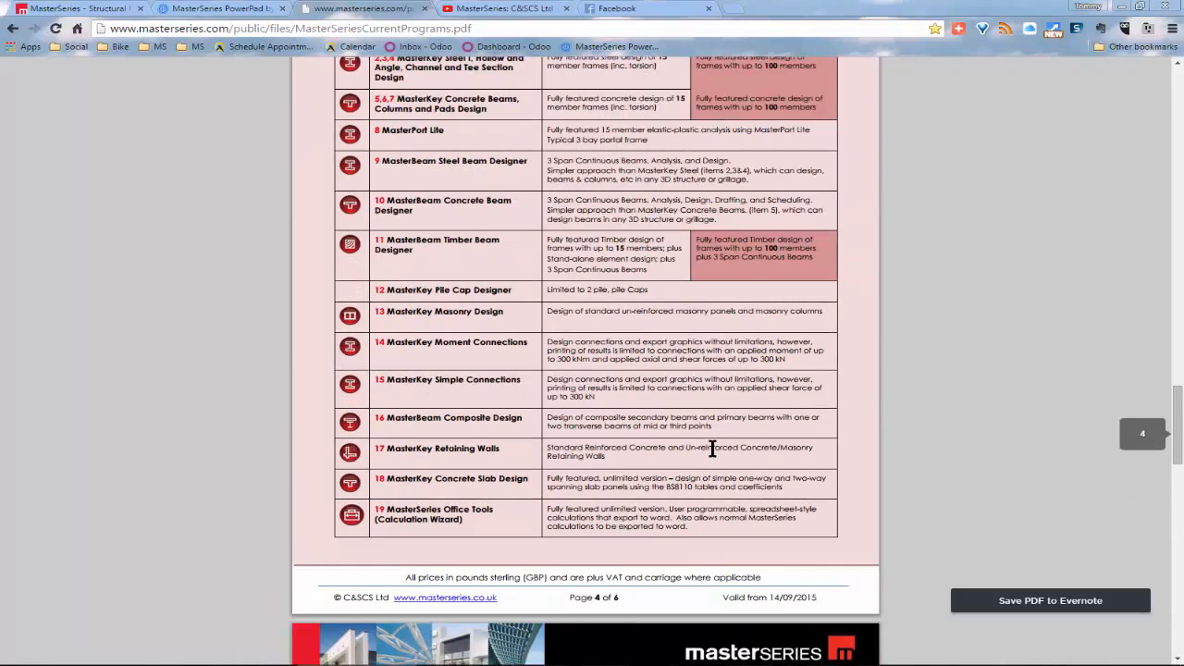
pyautogui.scroll(3, 713, 449)
pyautogui.scroll(-18, 744, 490)
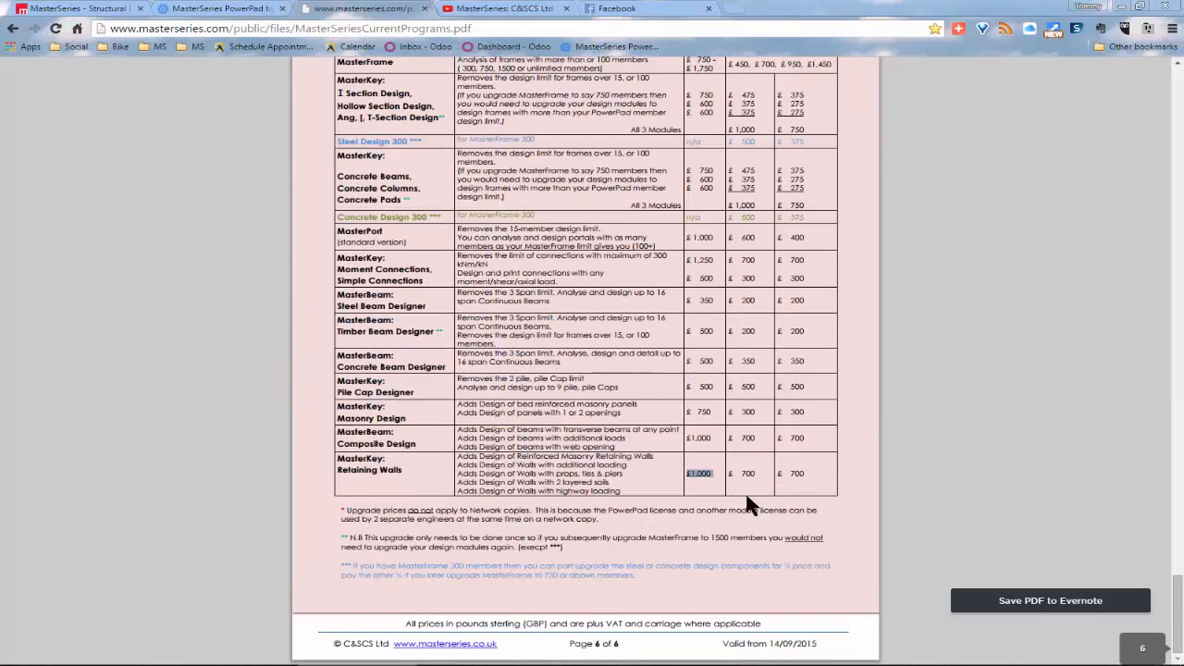
pyautogui.scroll(20, 504, 179)
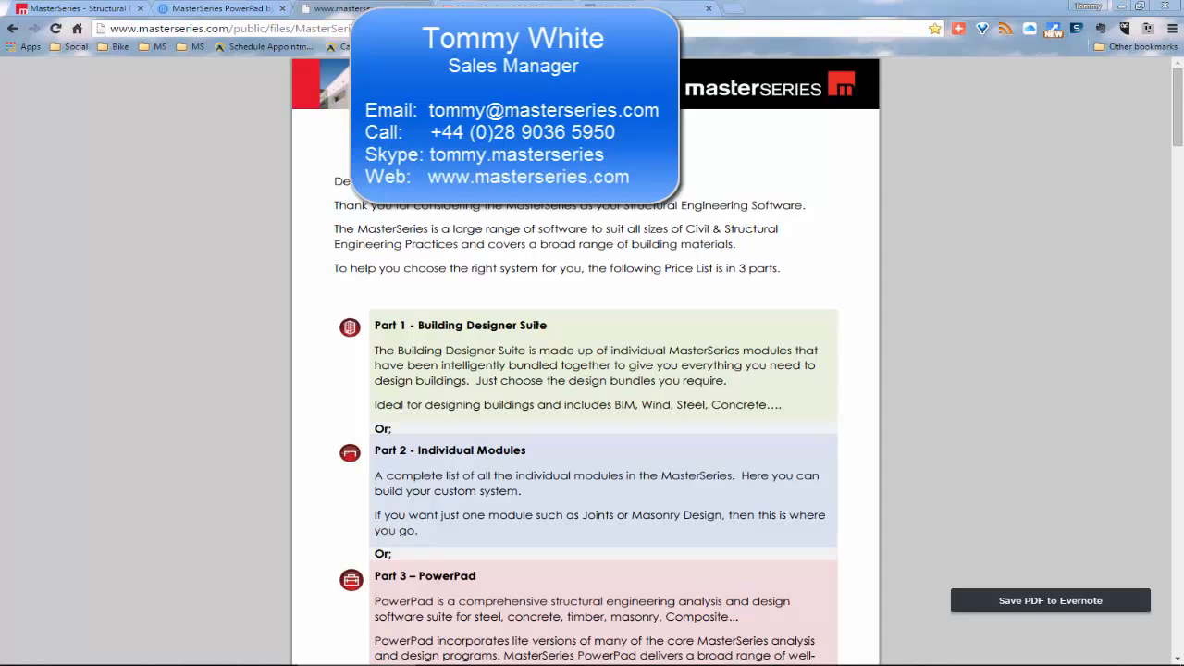
# - Show the MasterSeries PowerPad Prezi presentation in full screen
pyautogui.click(229, 11)
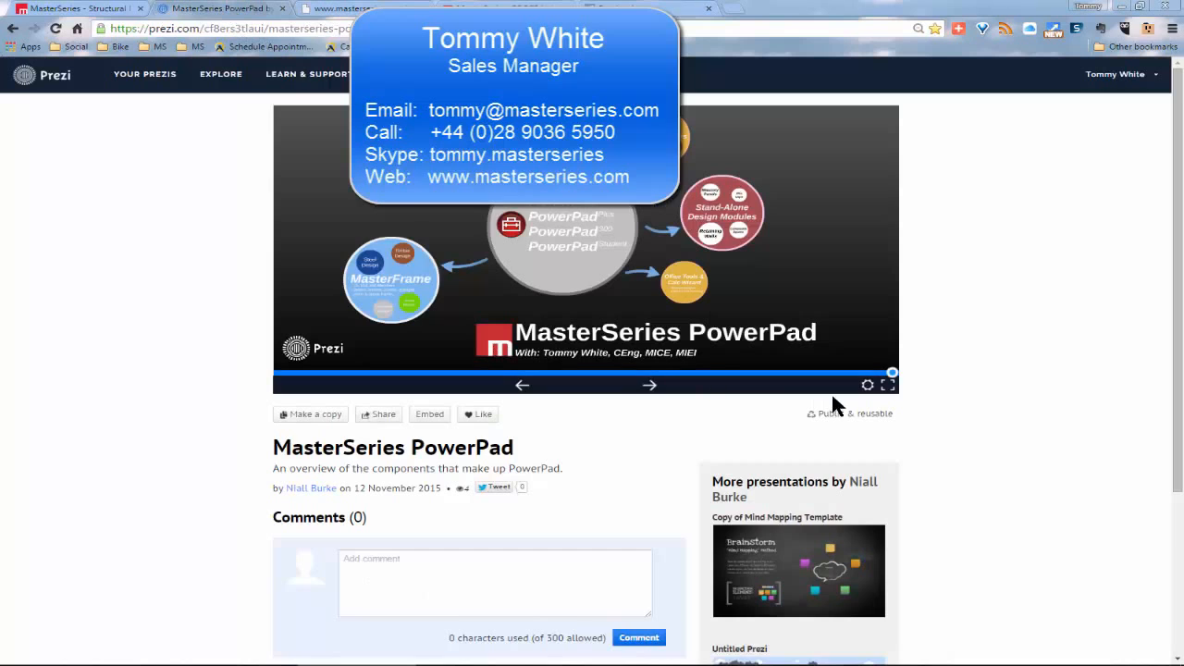
pyautogui.click(886, 387)
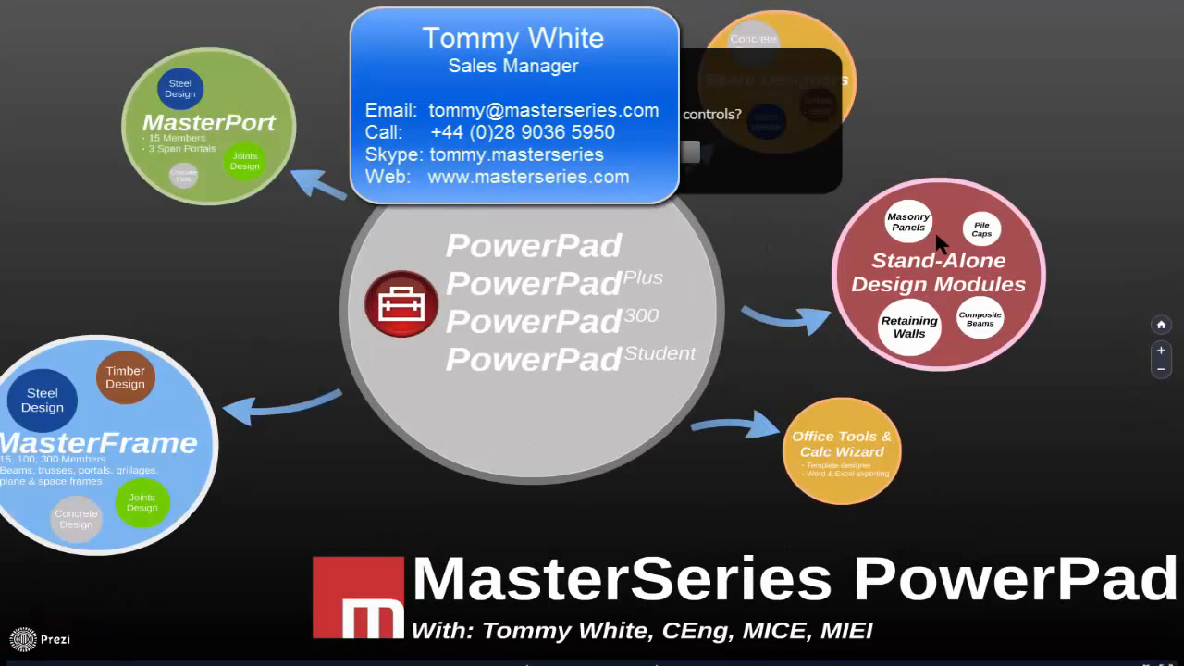